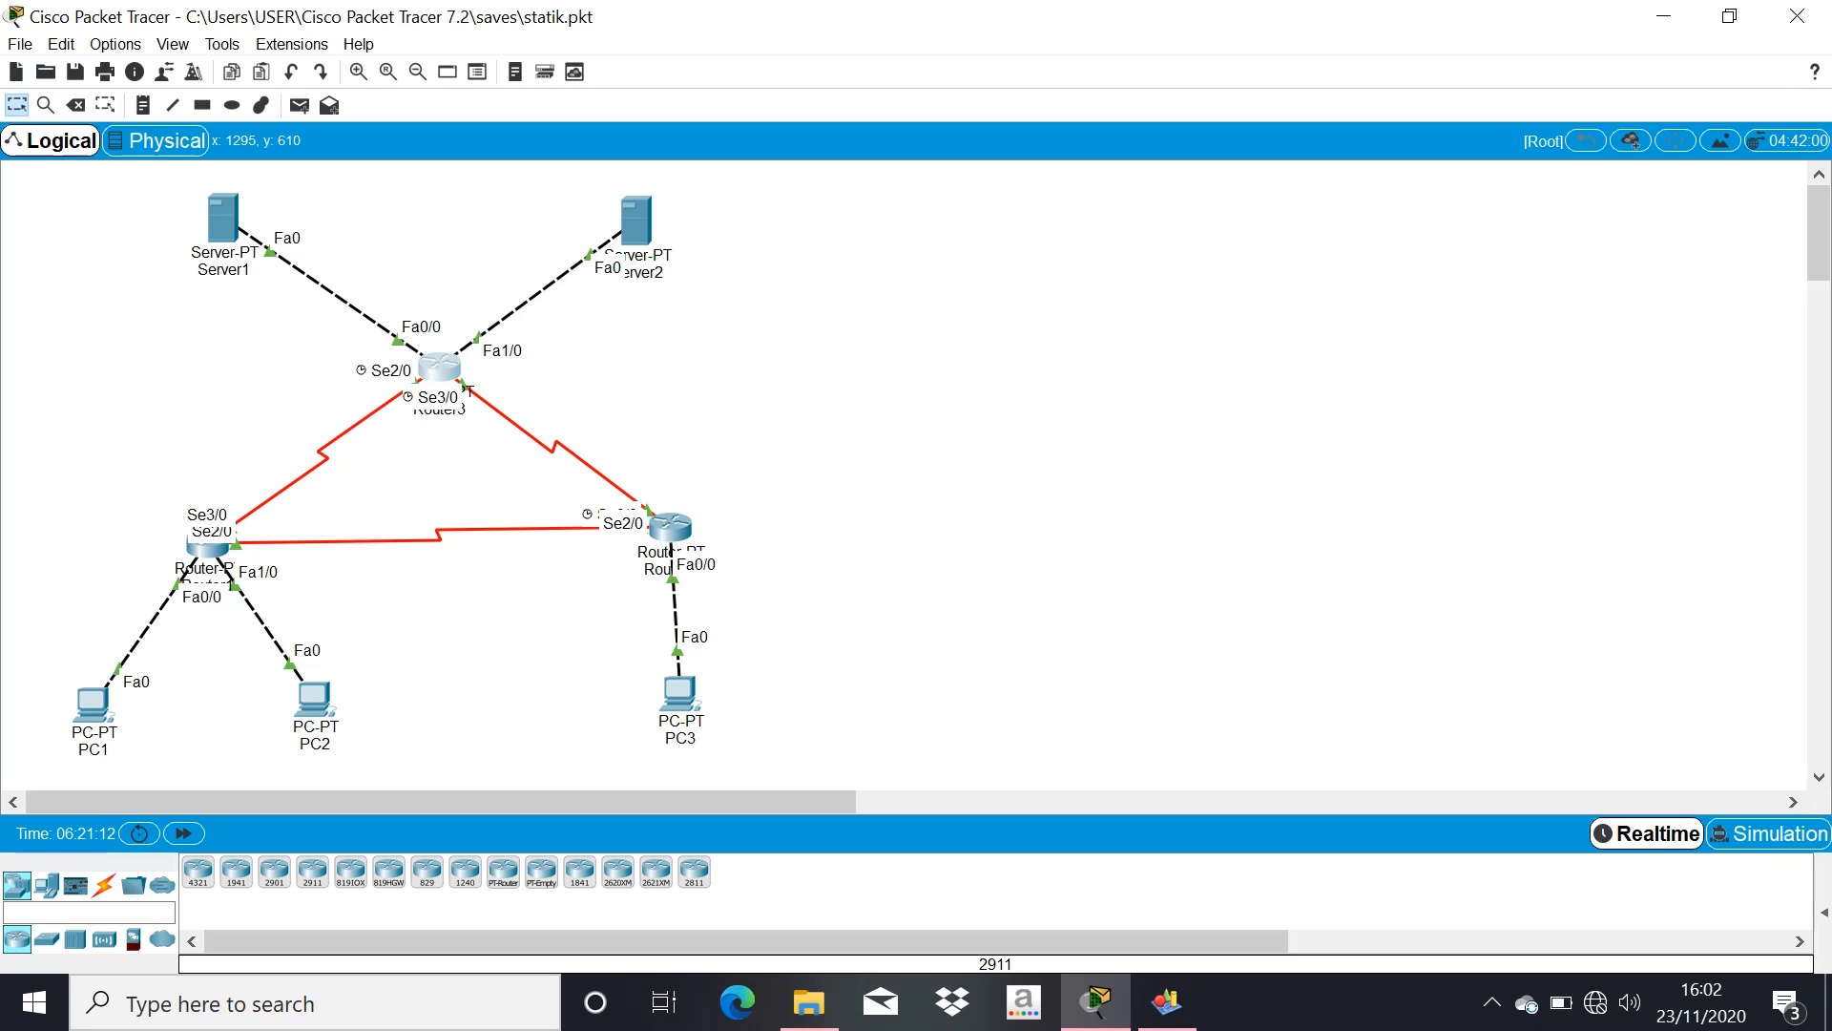
Open Router1's RIP routing configuration and add the network 12.12.12.0
left_click(216, 559)
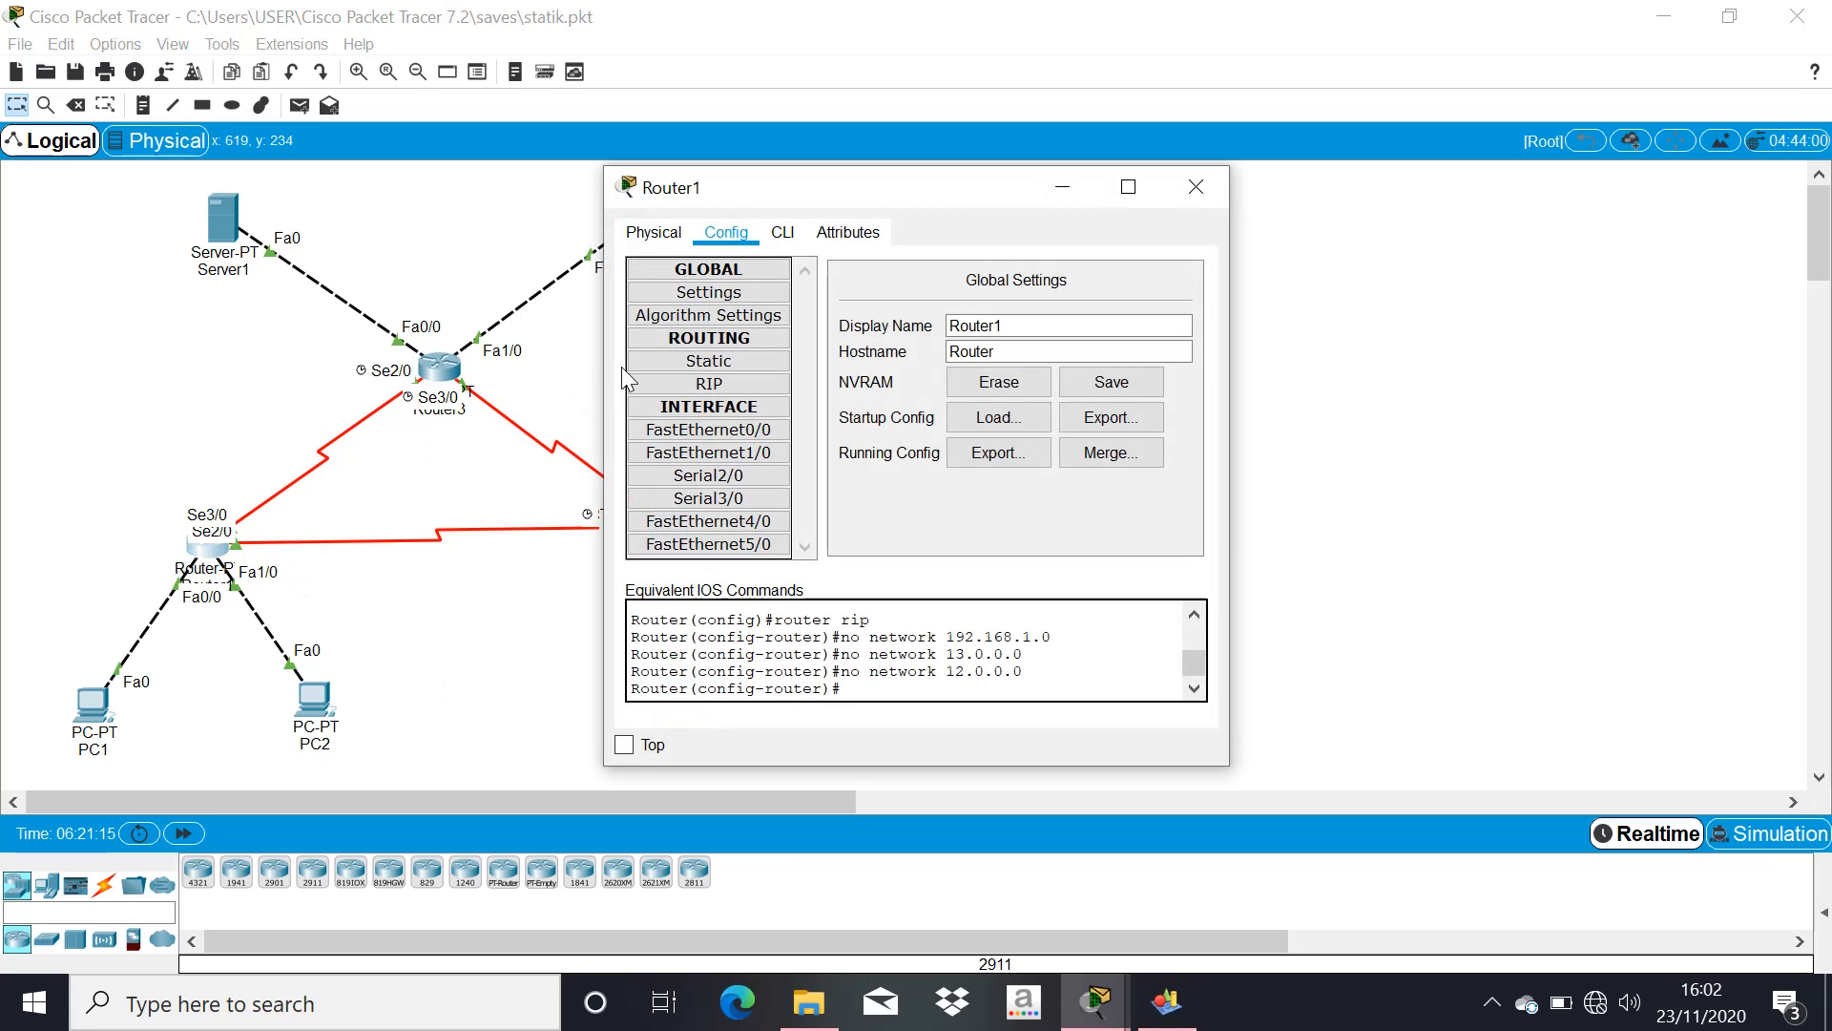
left_click(657, 367)
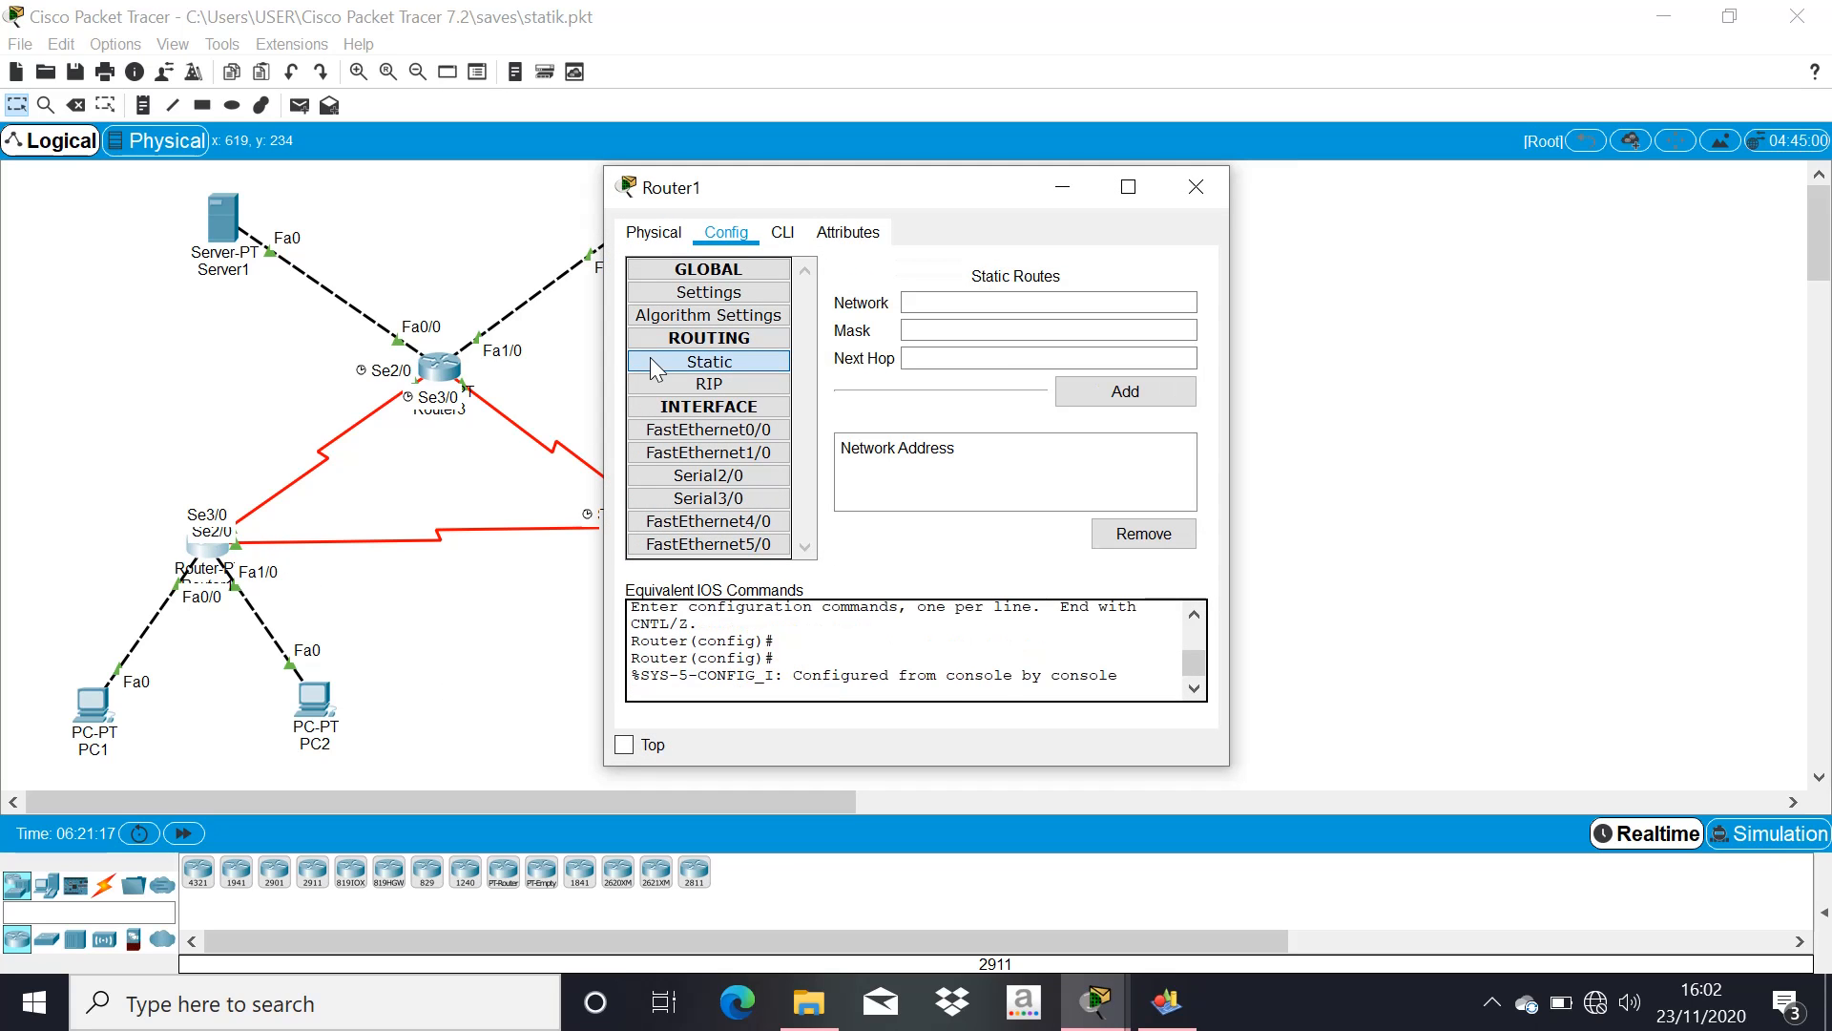
left_click(709, 385)
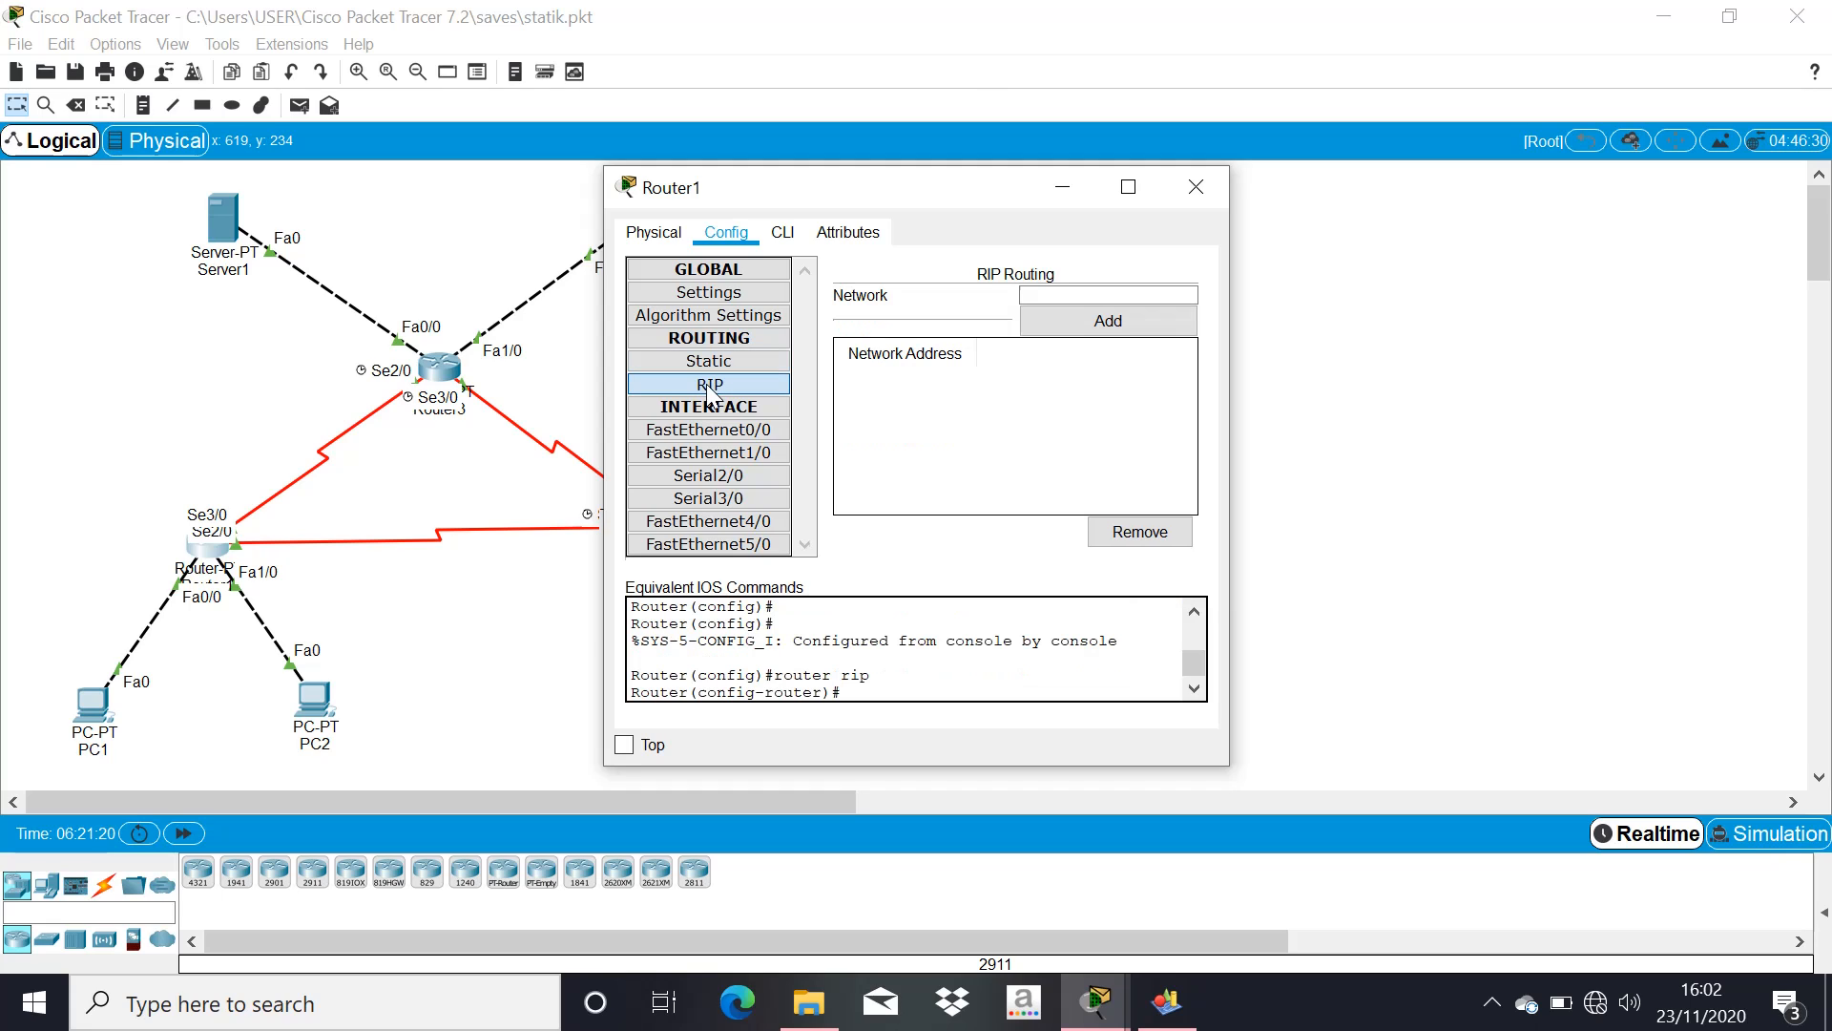
left_click(1033, 292)
type("19")
type(".12")
type(".12.0")
left_click(1057, 324)
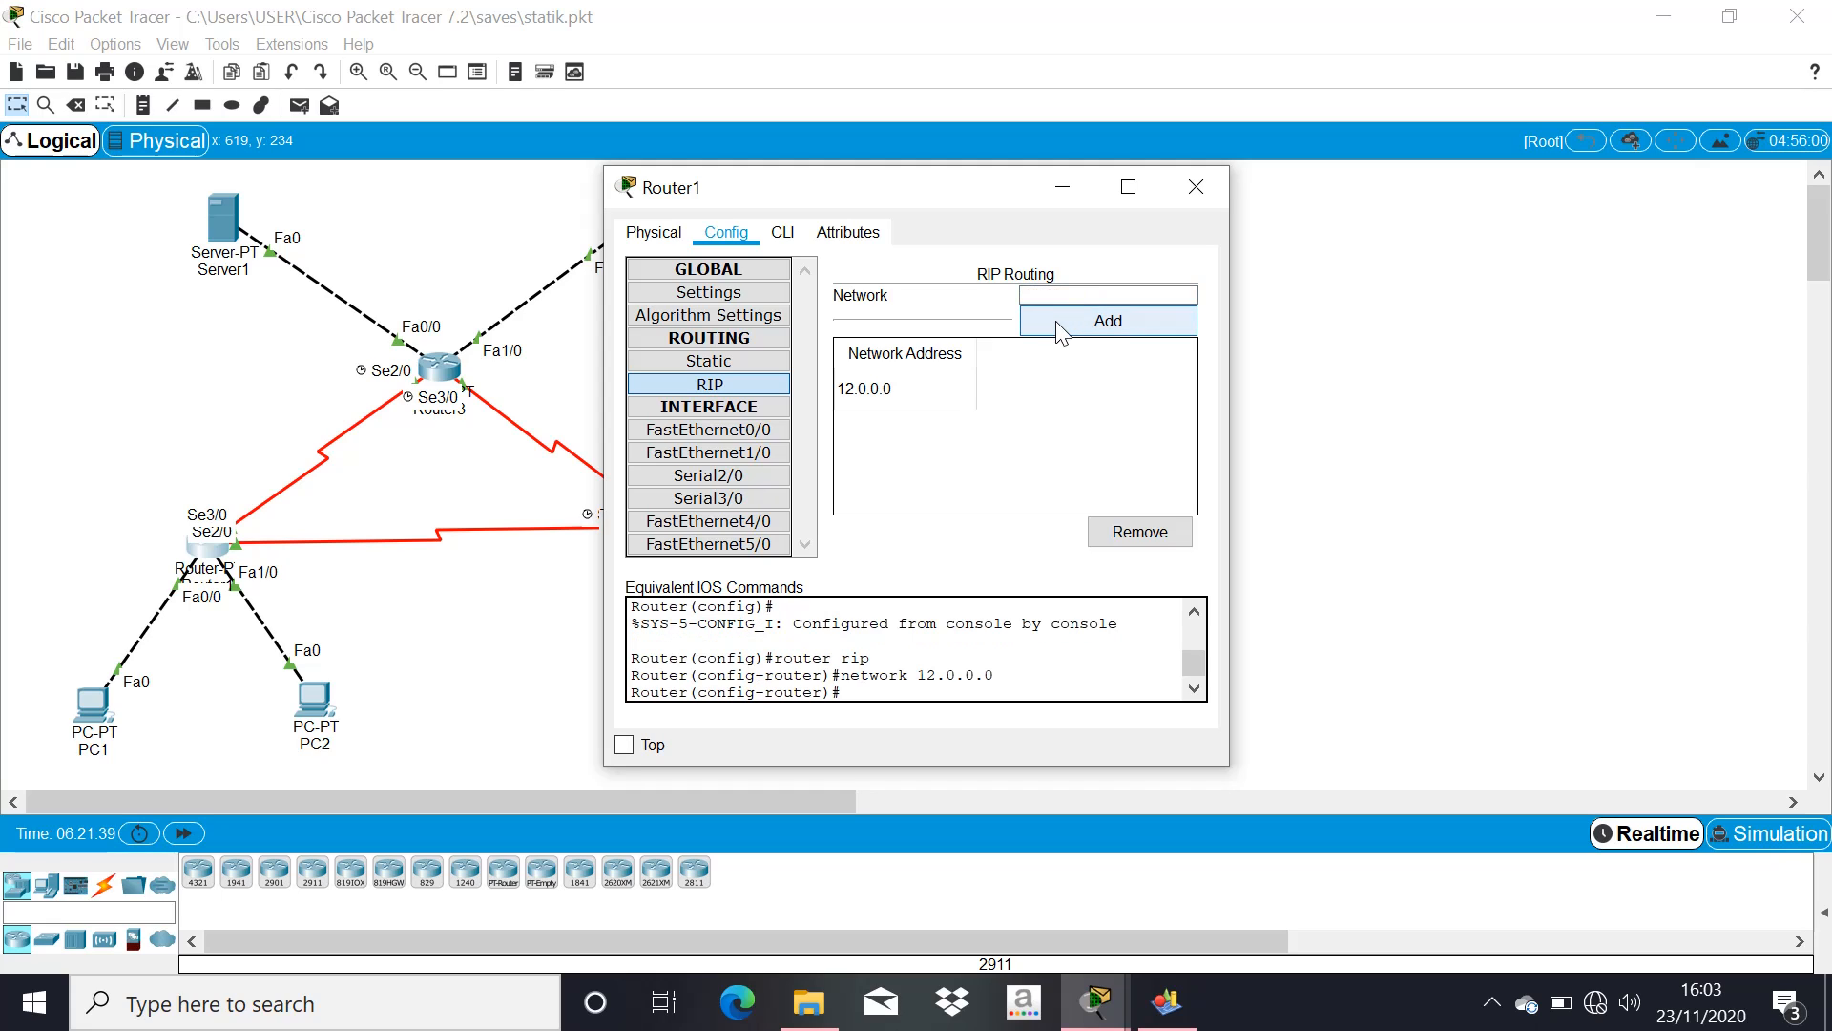
Add the networks 13.13.13.0 and 192.168.1.64 to Router1's RIP routing, and close its window
left_click(1046, 300)
type("13")
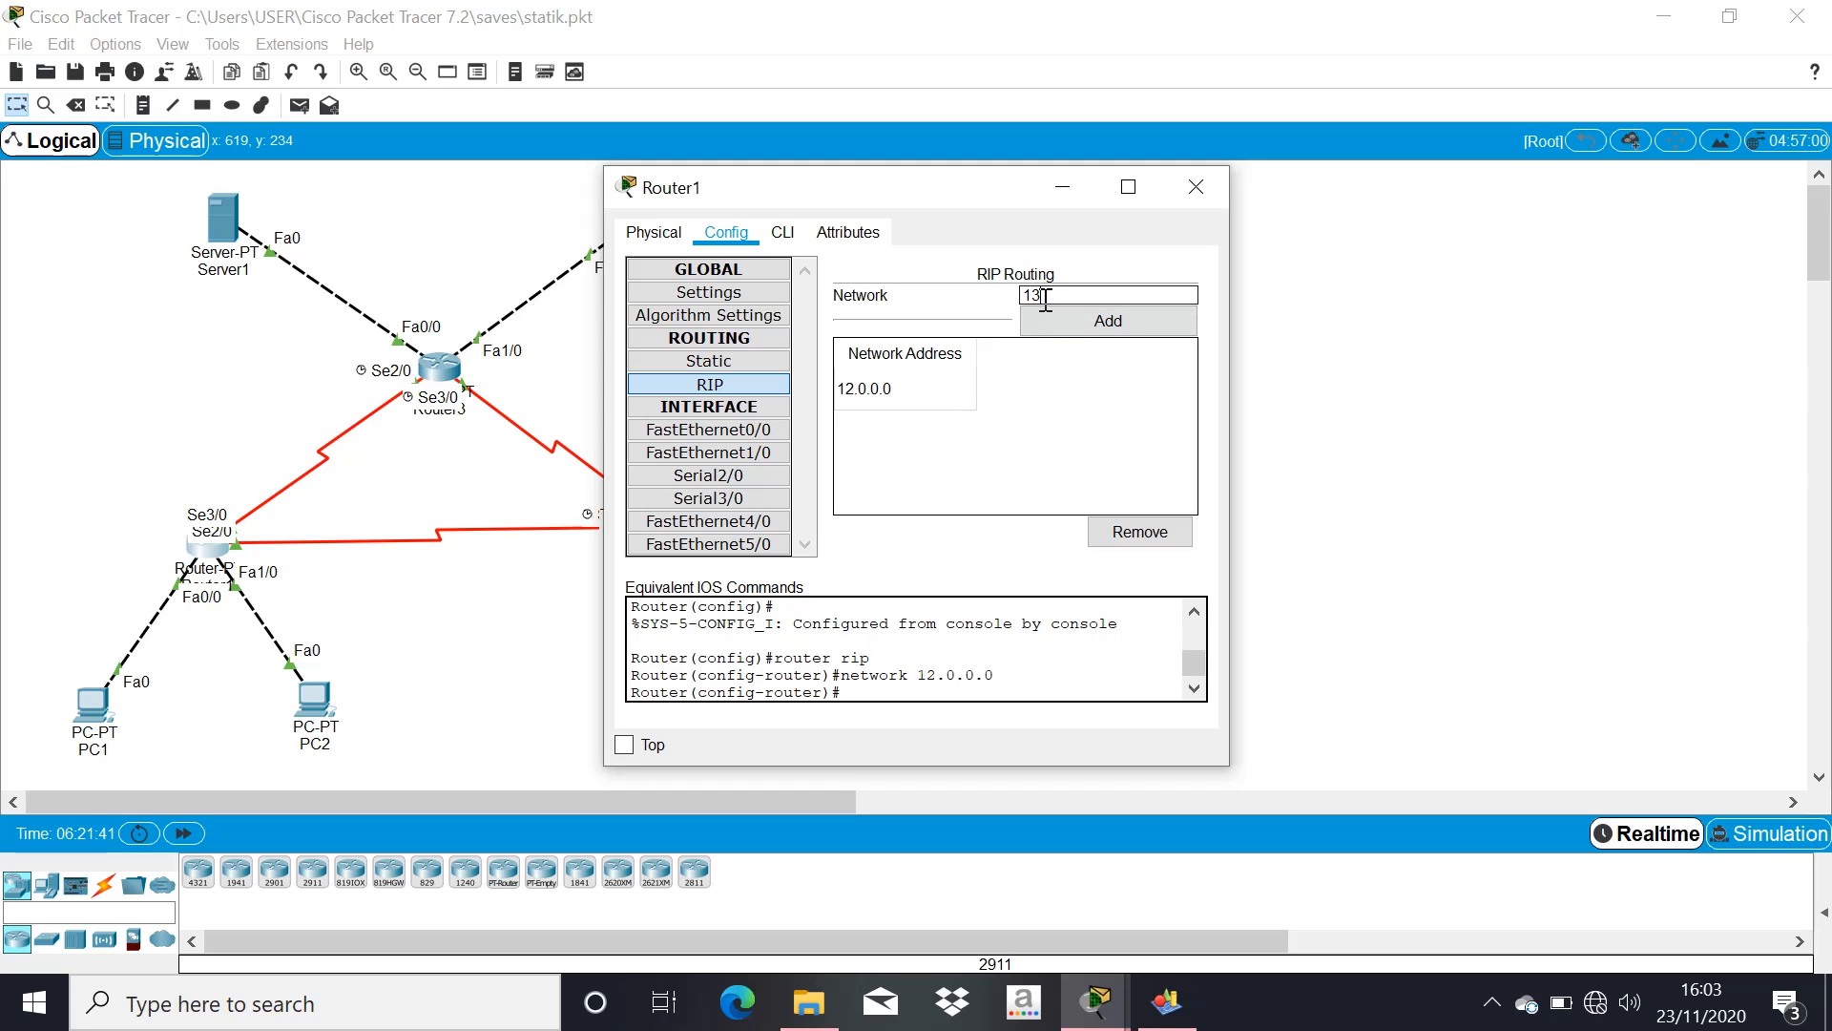
type(".13.13.0")
left_click(1047, 325)
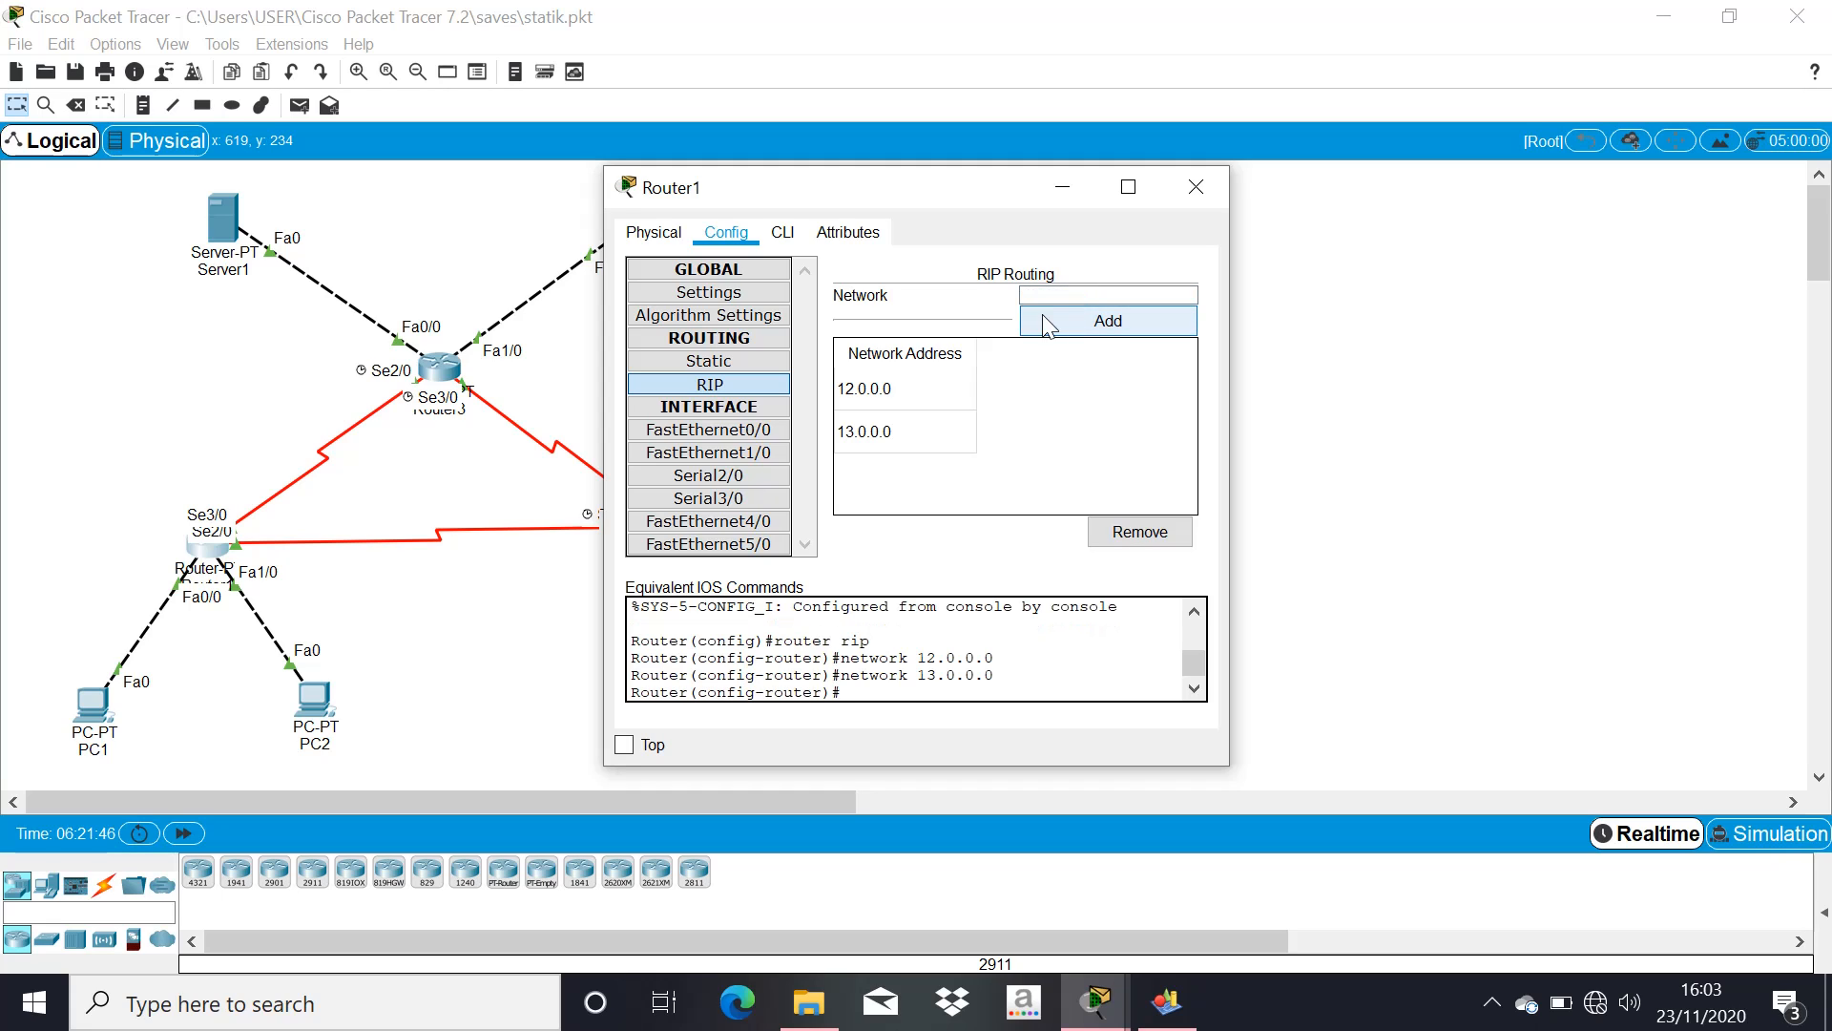
left_click(1036, 296)
type("192")
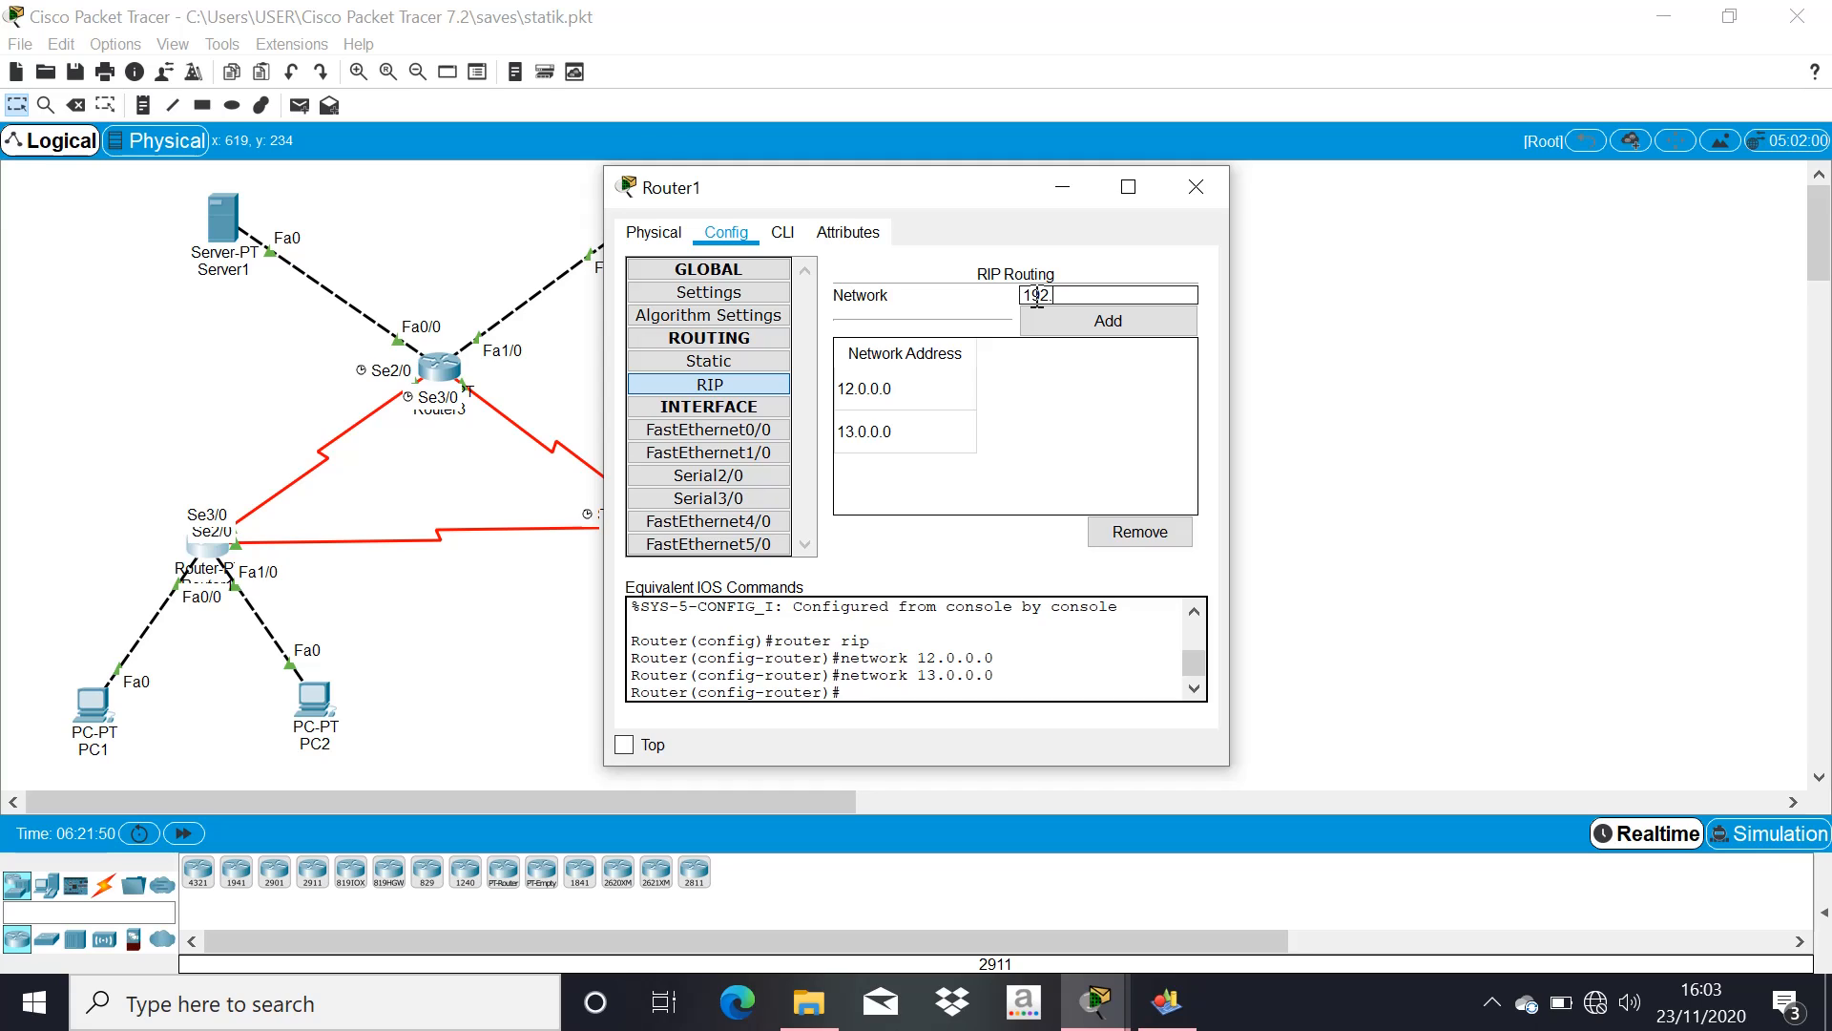
type(".168.1.64")
left_click(1058, 324)
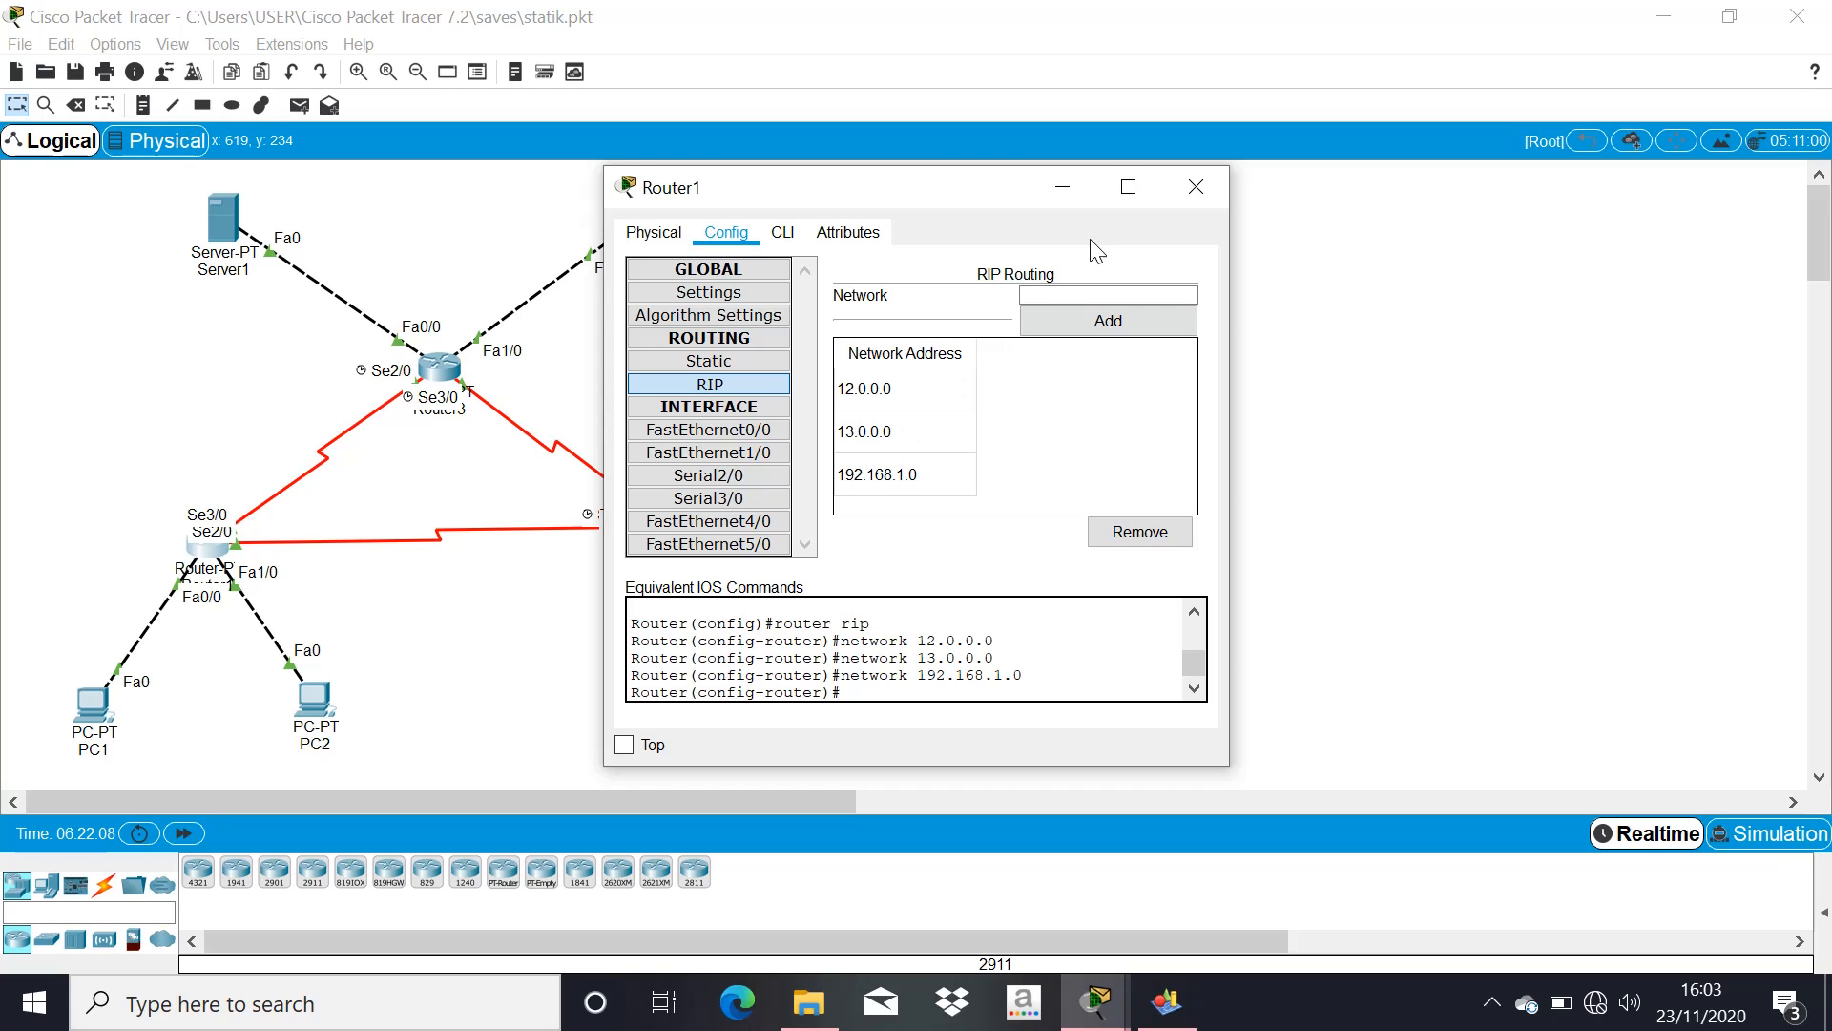
left_click(1195, 187)
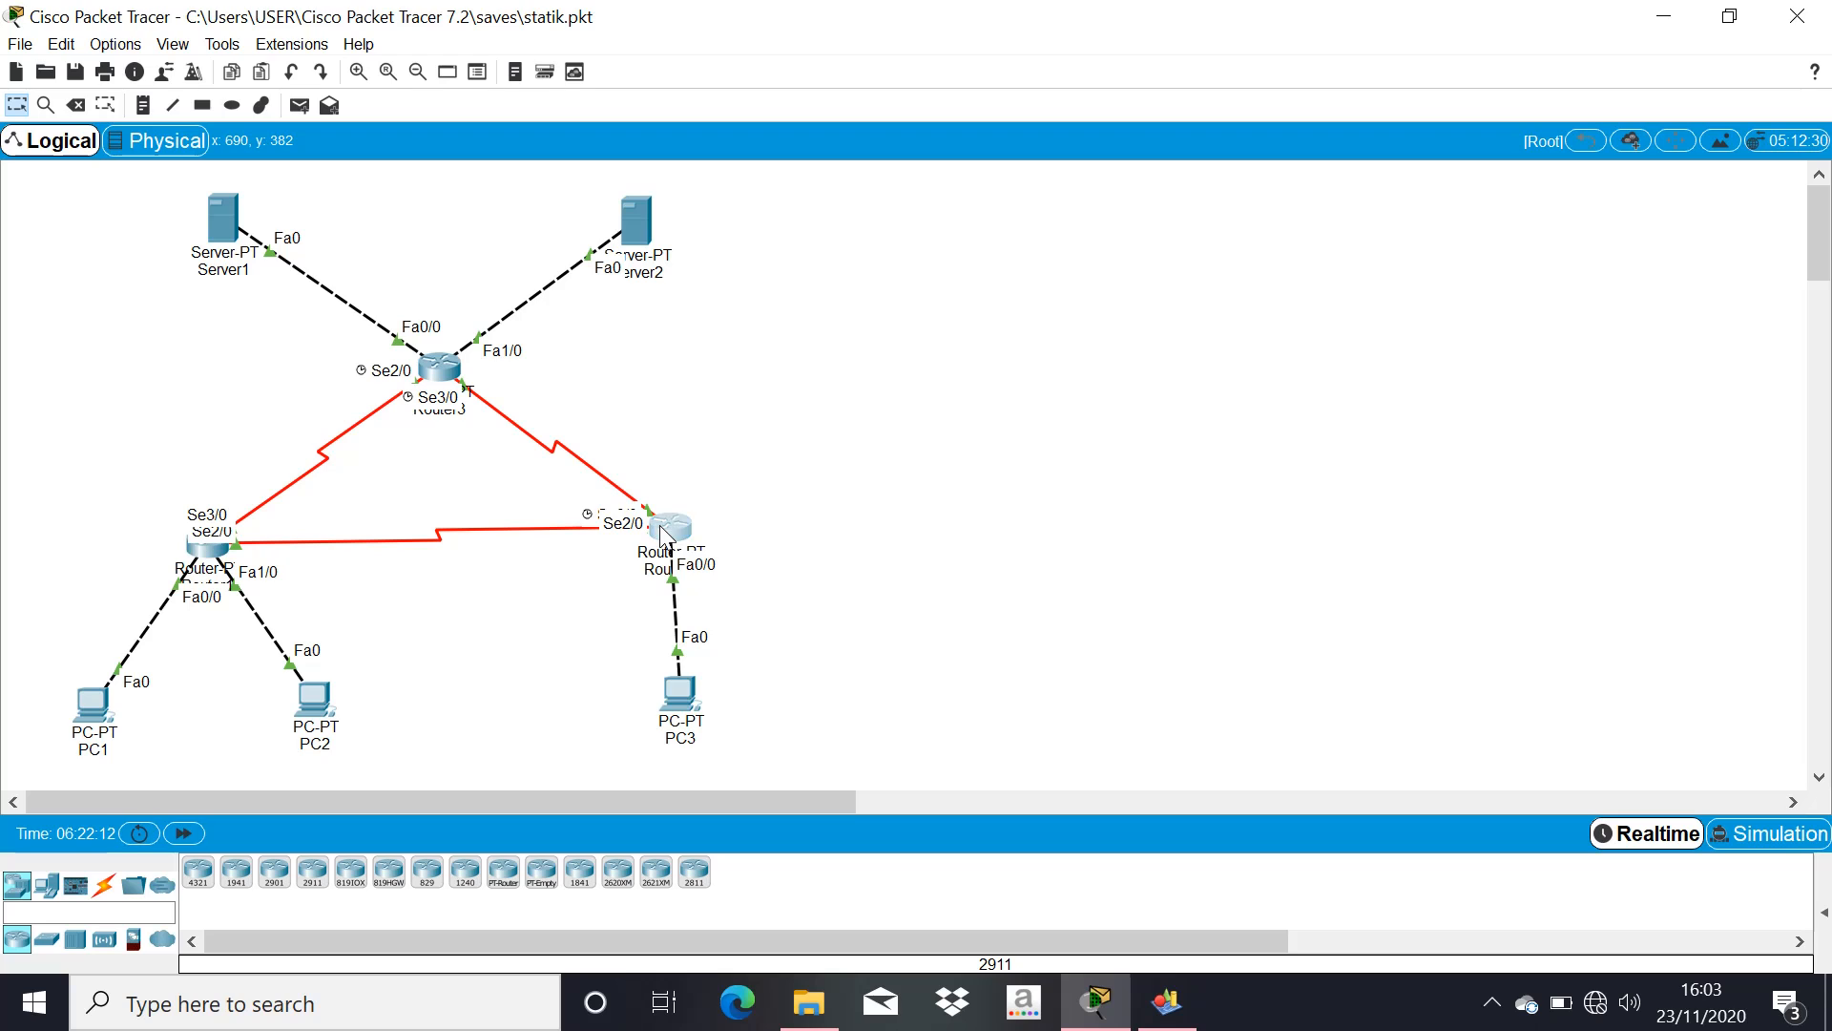
Open Router2's RIP routing configuration and add the network 12.12.12.0
left_click(667, 532)
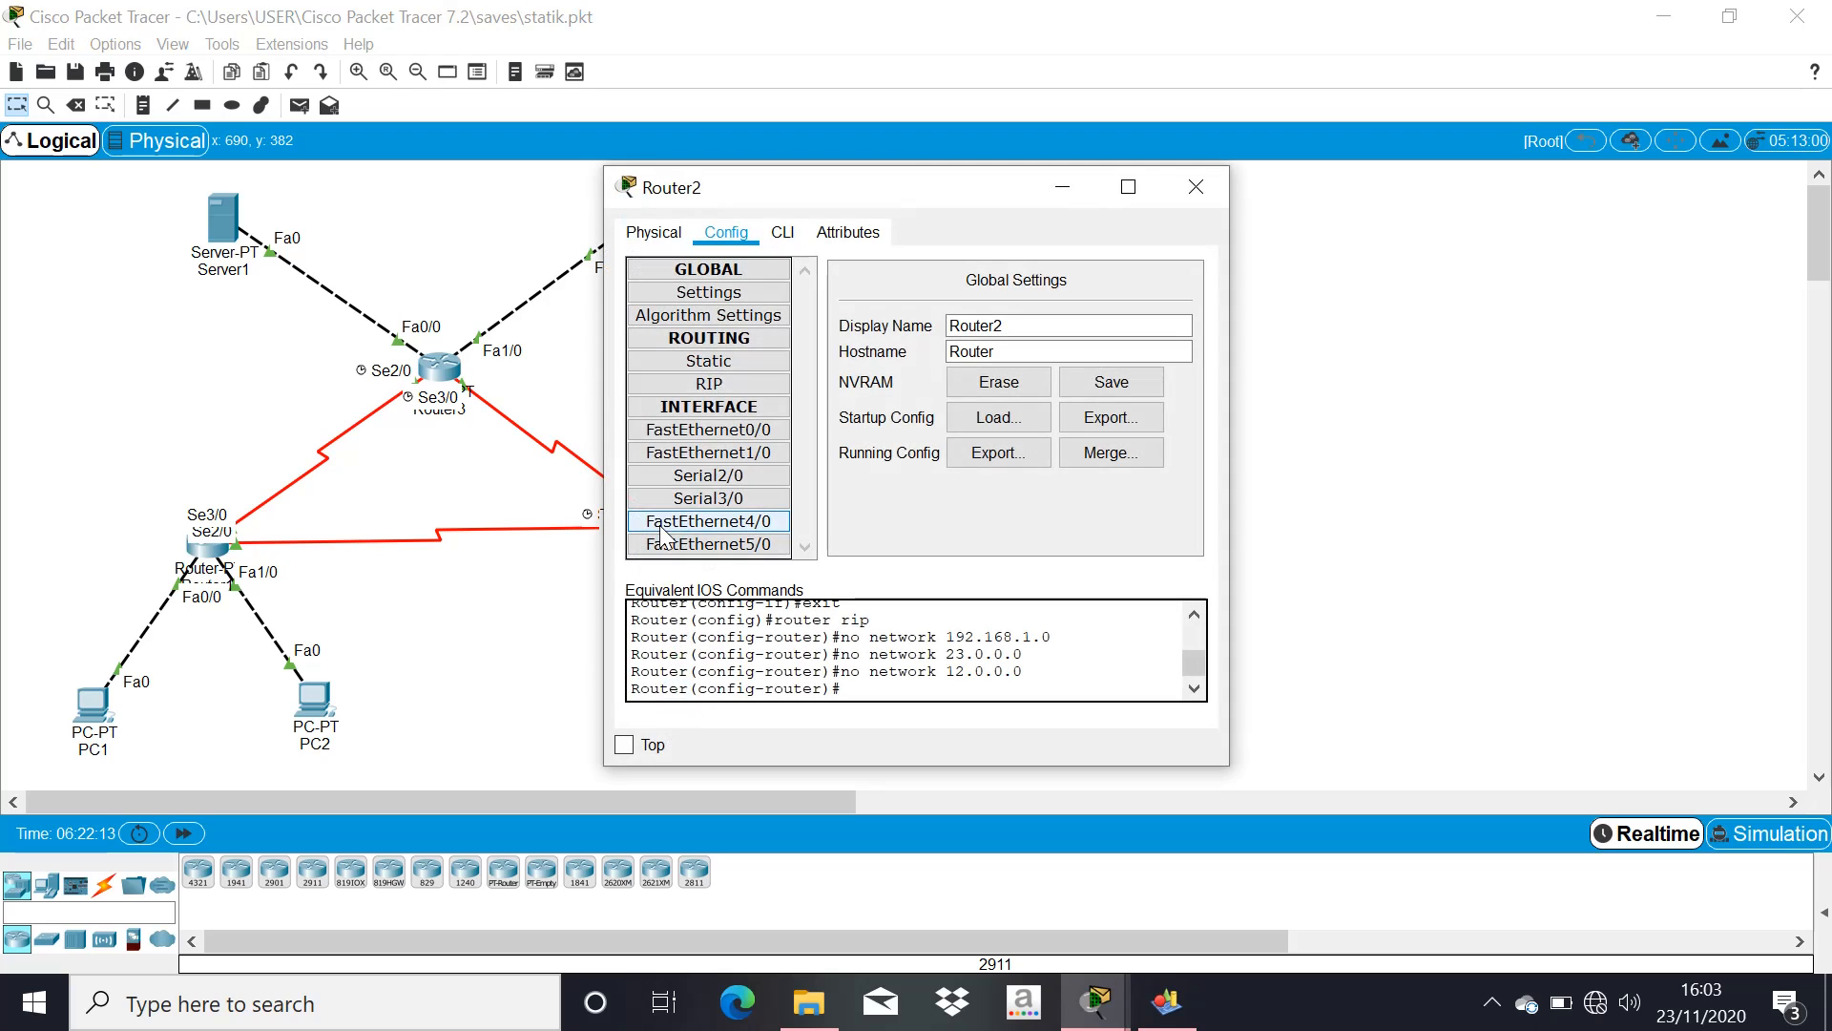
left_click(711, 383)
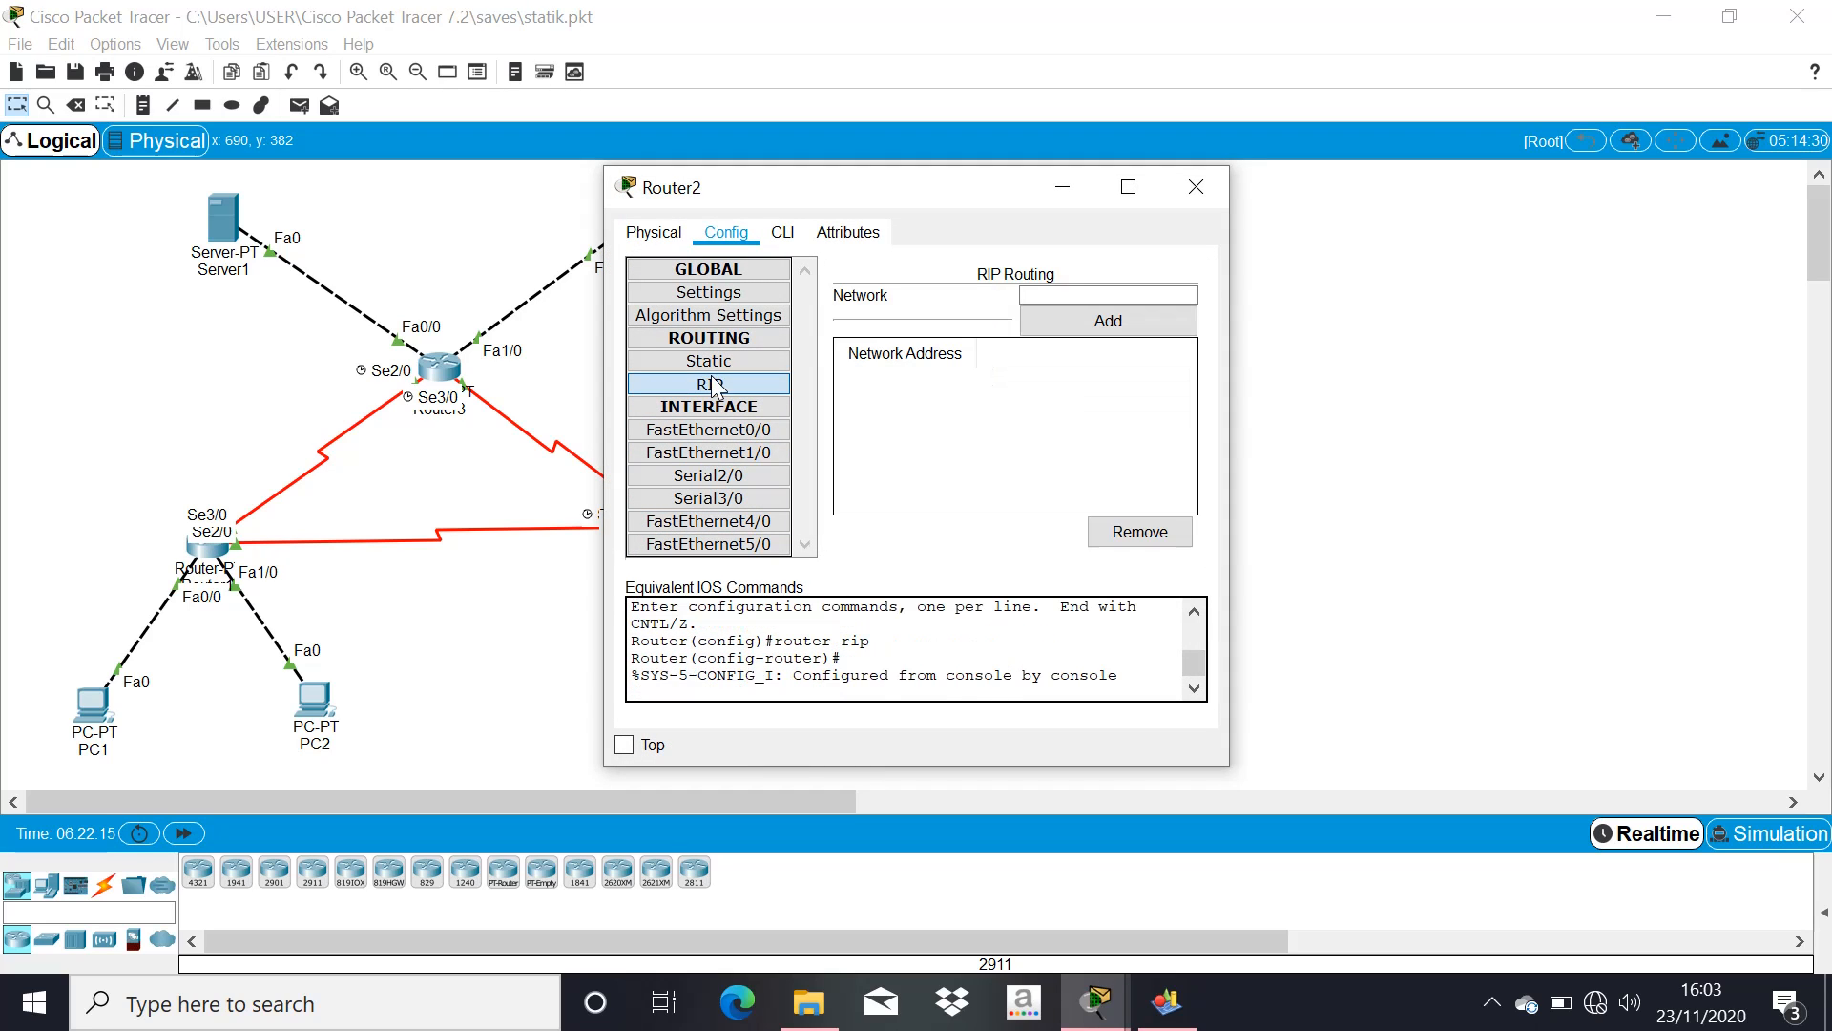
left_click(1031, 295)
type("12.12.12")
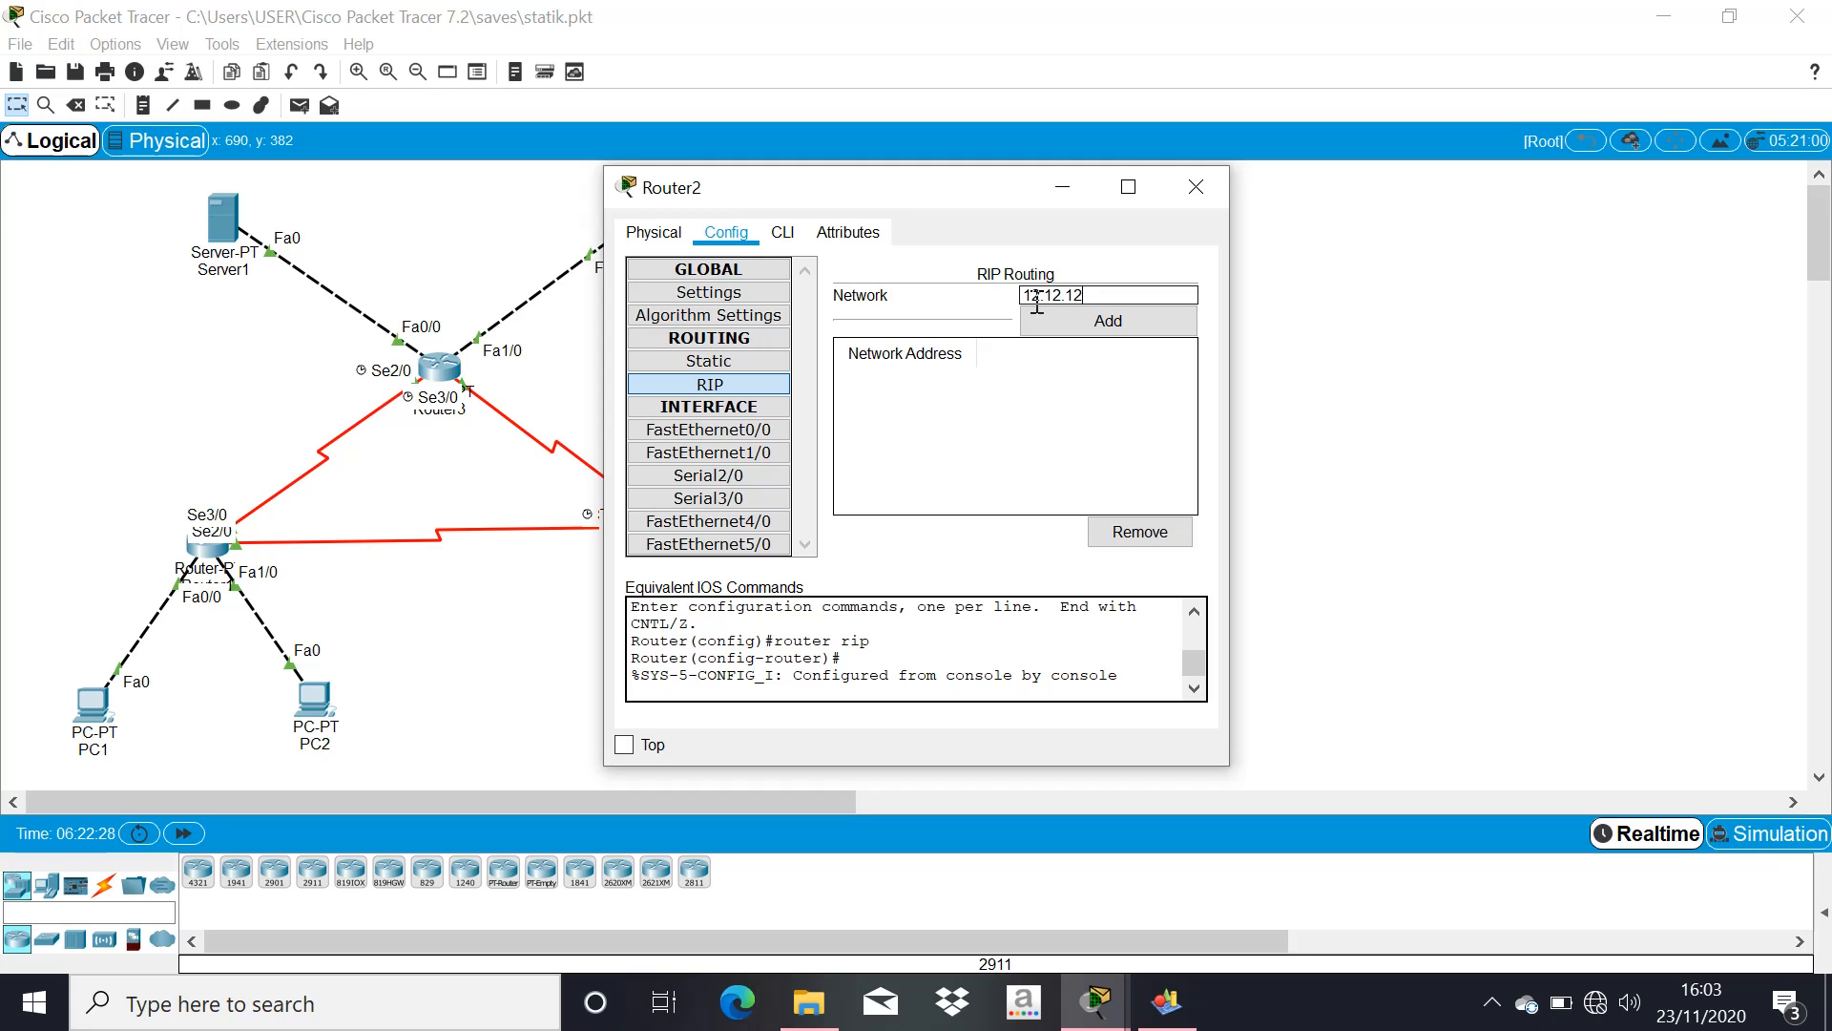
type(".0")
left_click(1050, 325)
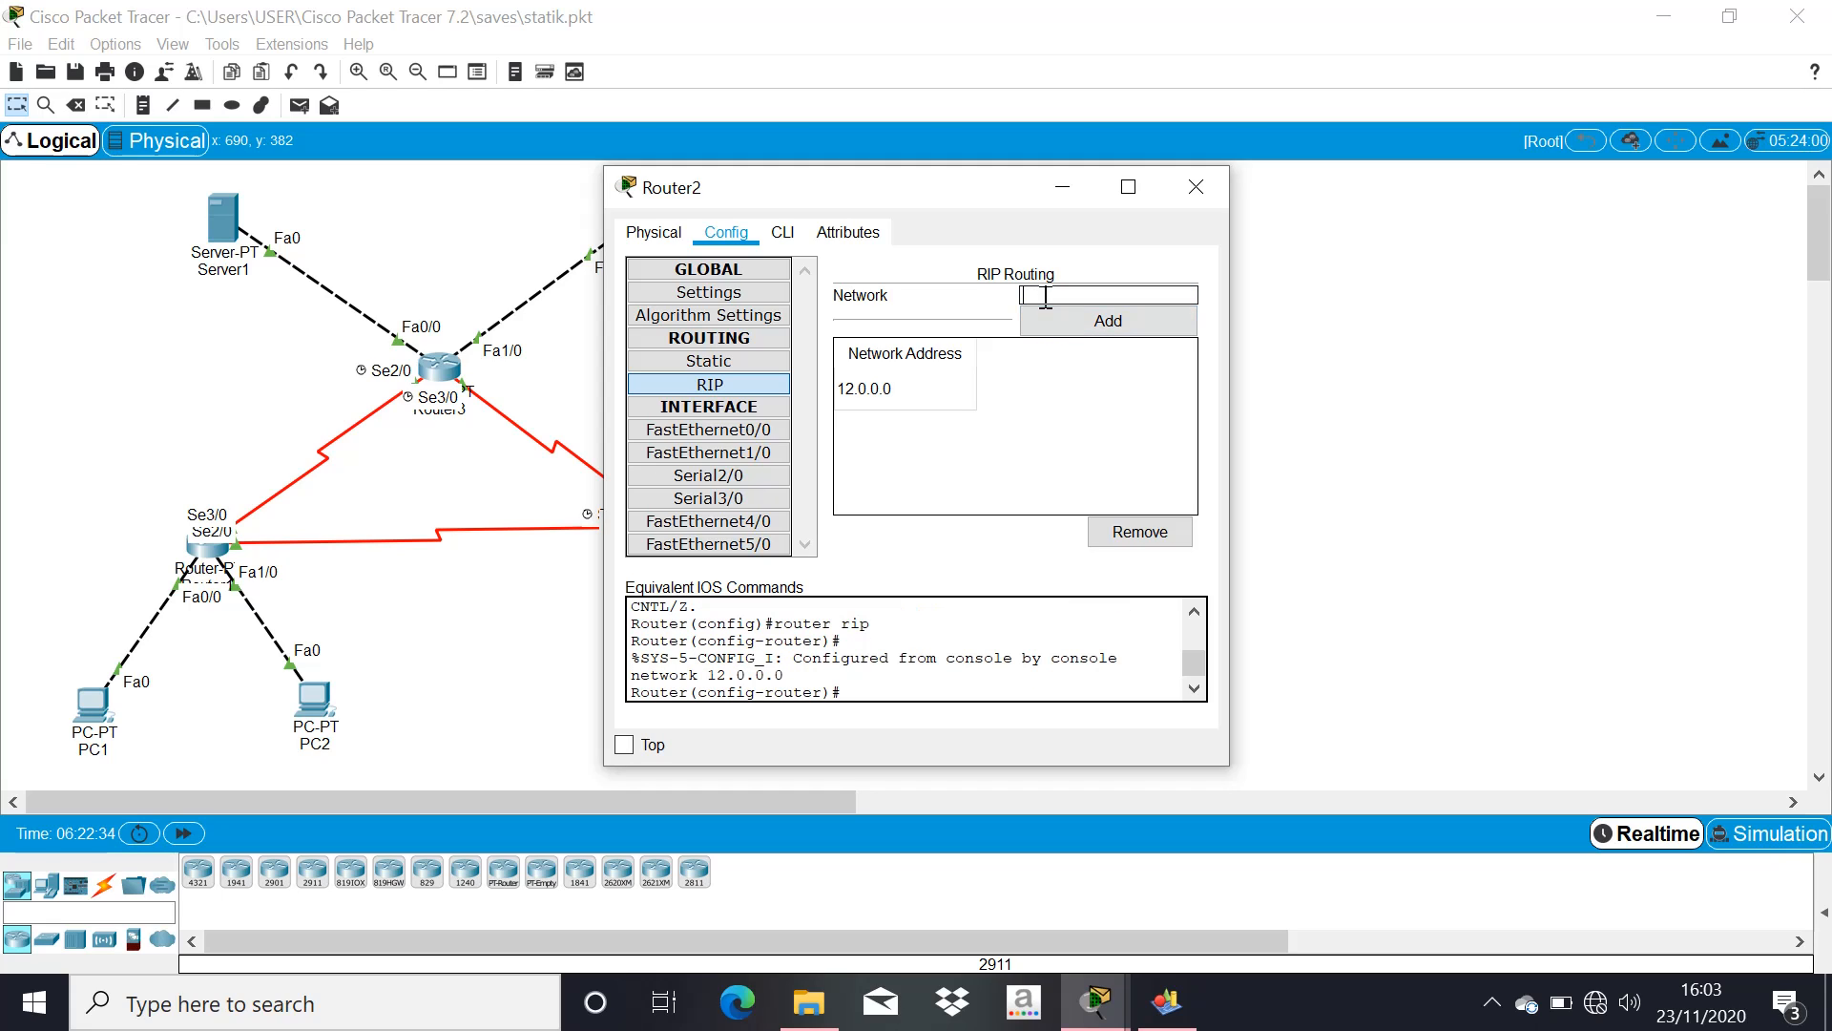
Add the networks 23.23.23.0 and 192.168.1.253 to Router2's RIP routing, and close its window
type("23.23.23.0")
left_click(1053, 332)
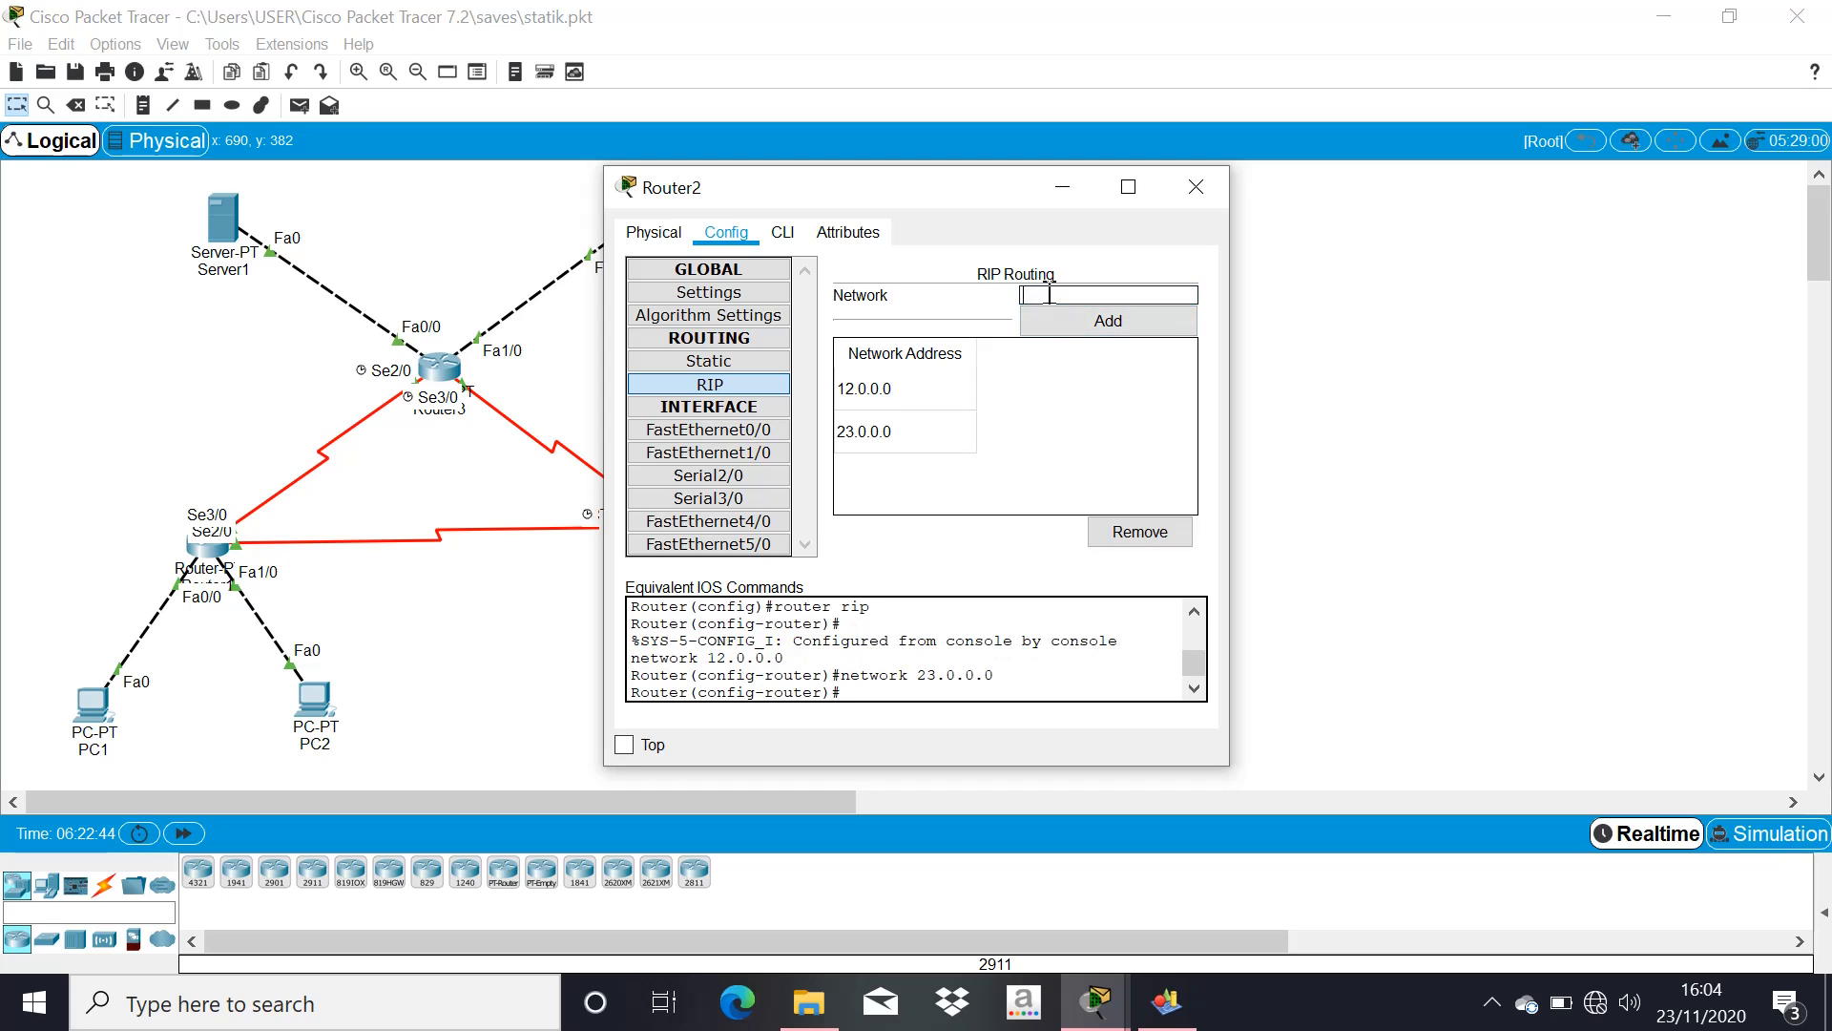
type("192.168.1.253")
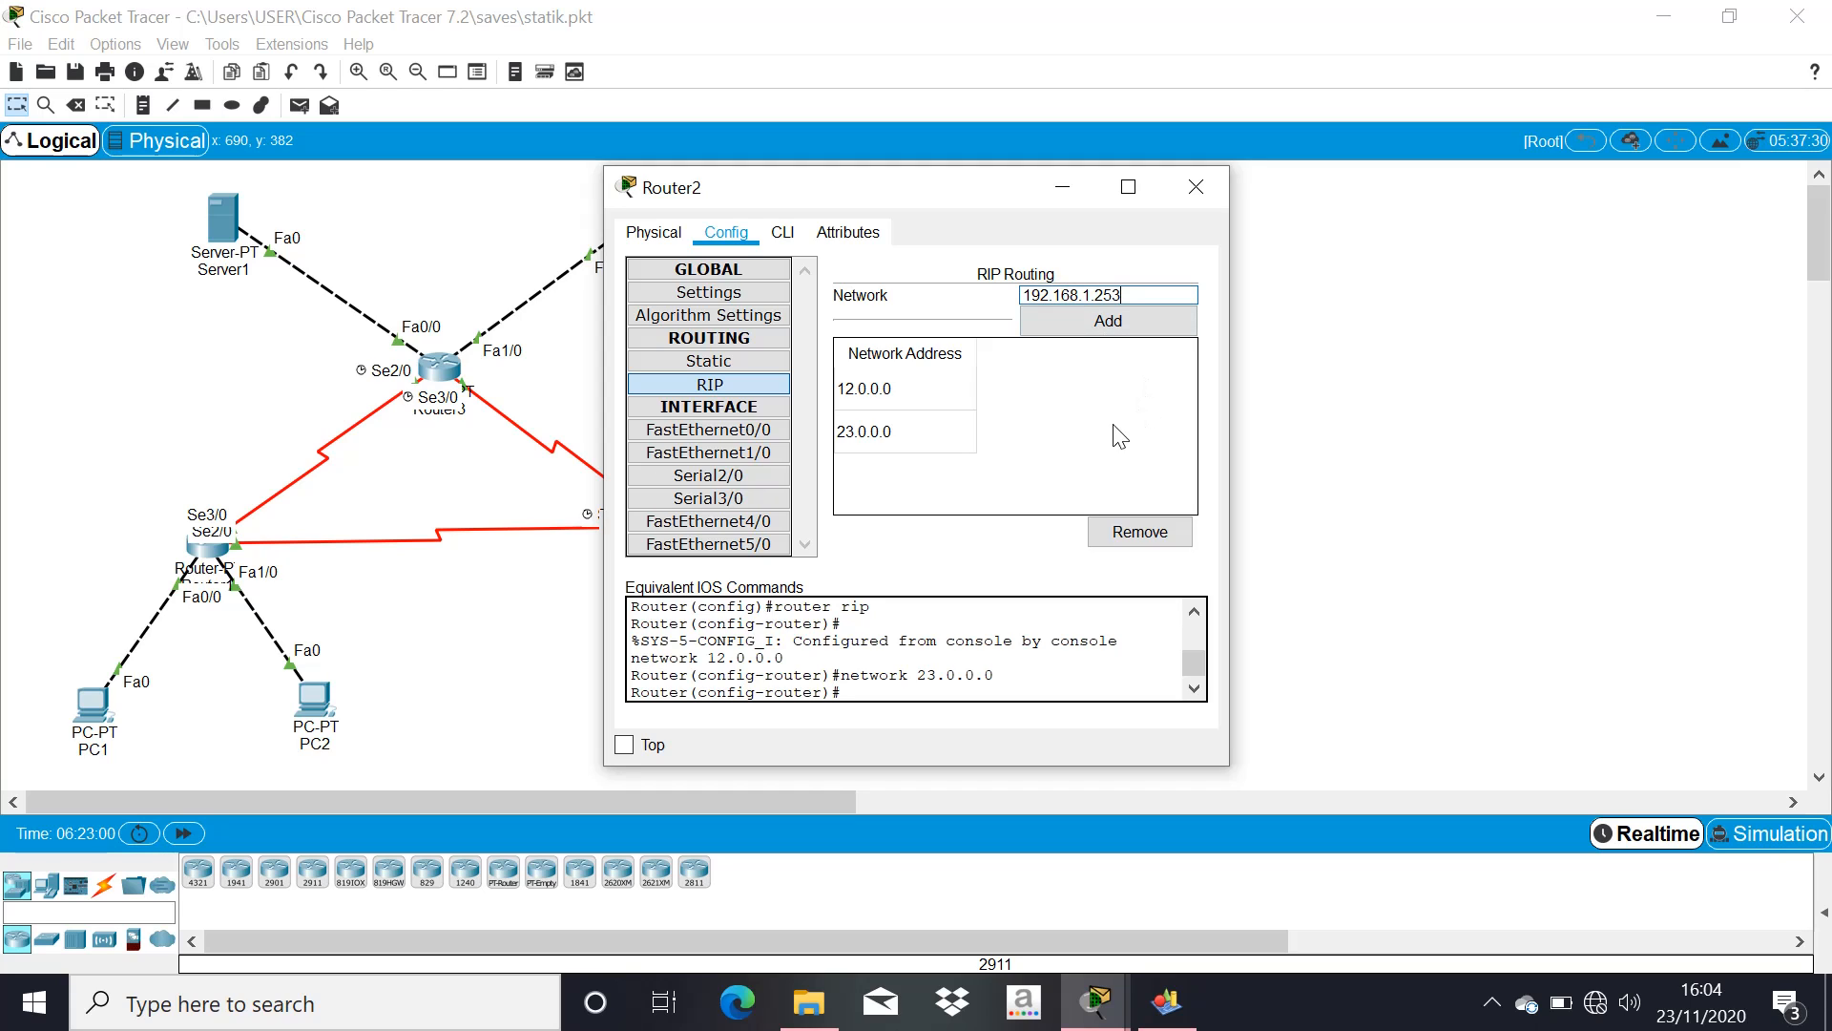
left_click(1061, 320)
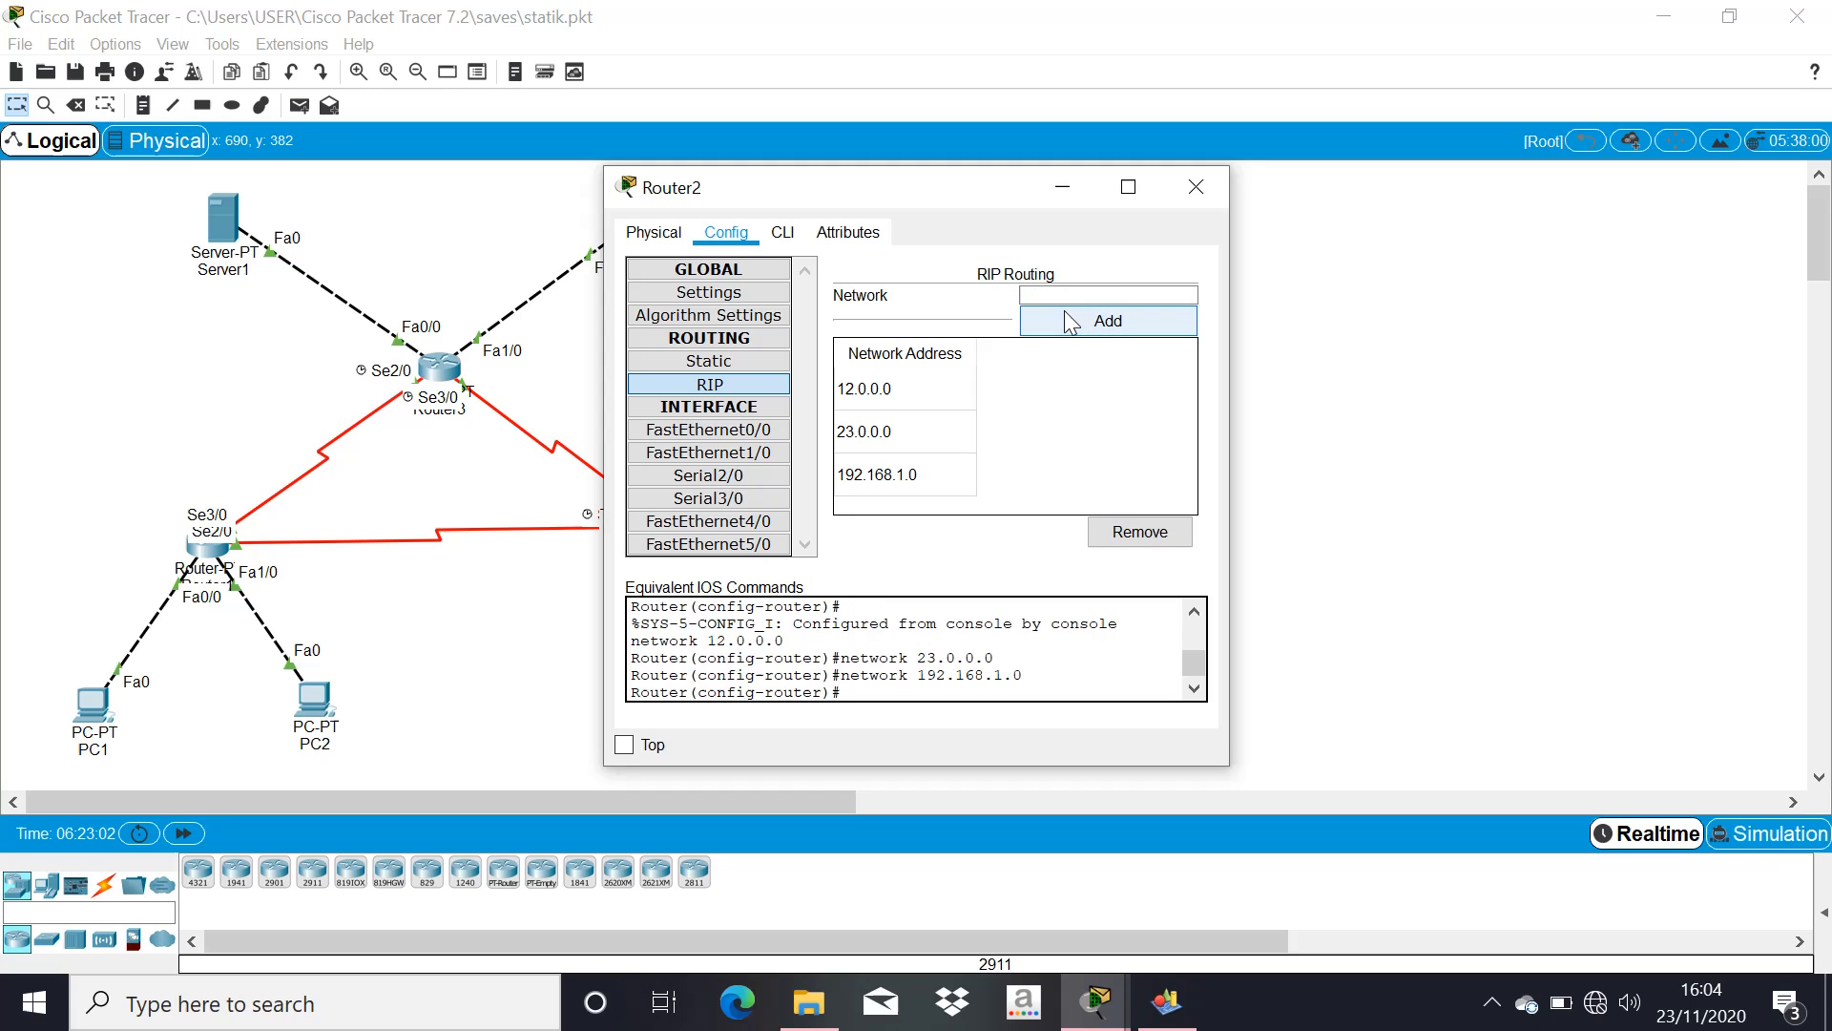
left_click(1196, 191)
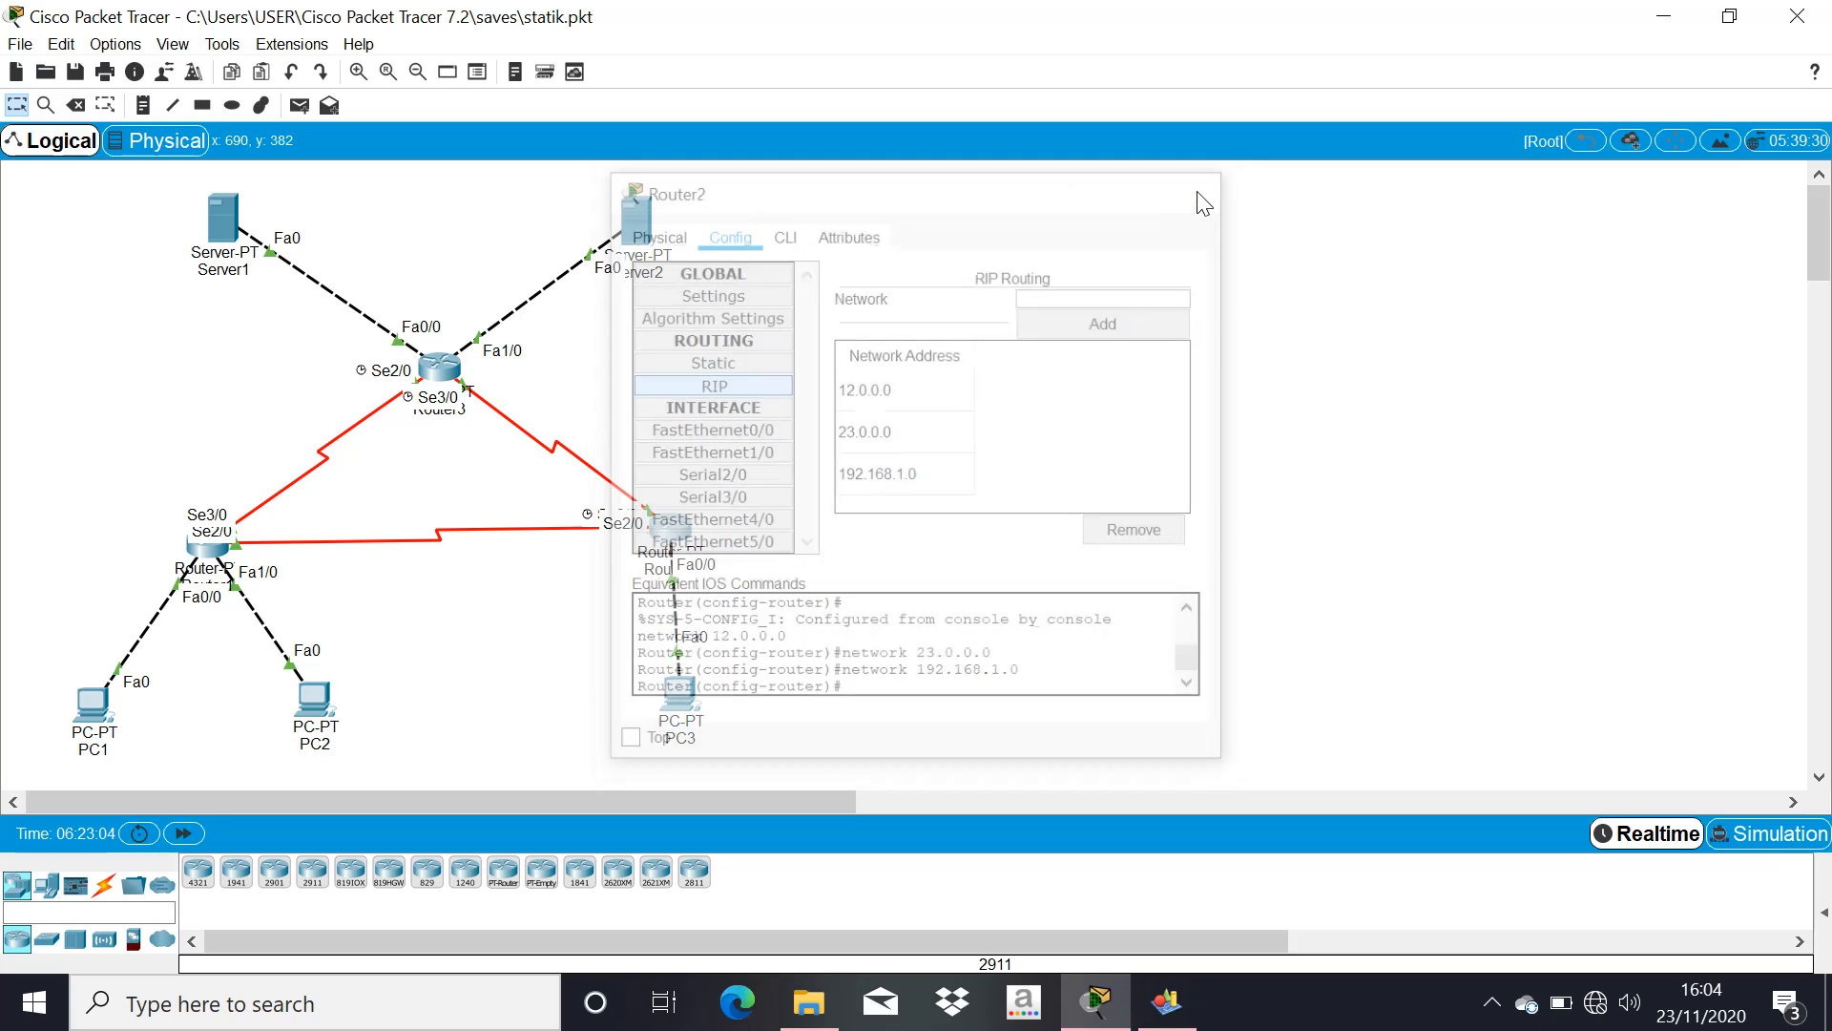
Open Router3's RIP routing configuration and add the network 13.13.13.0
left_click(454, 358)
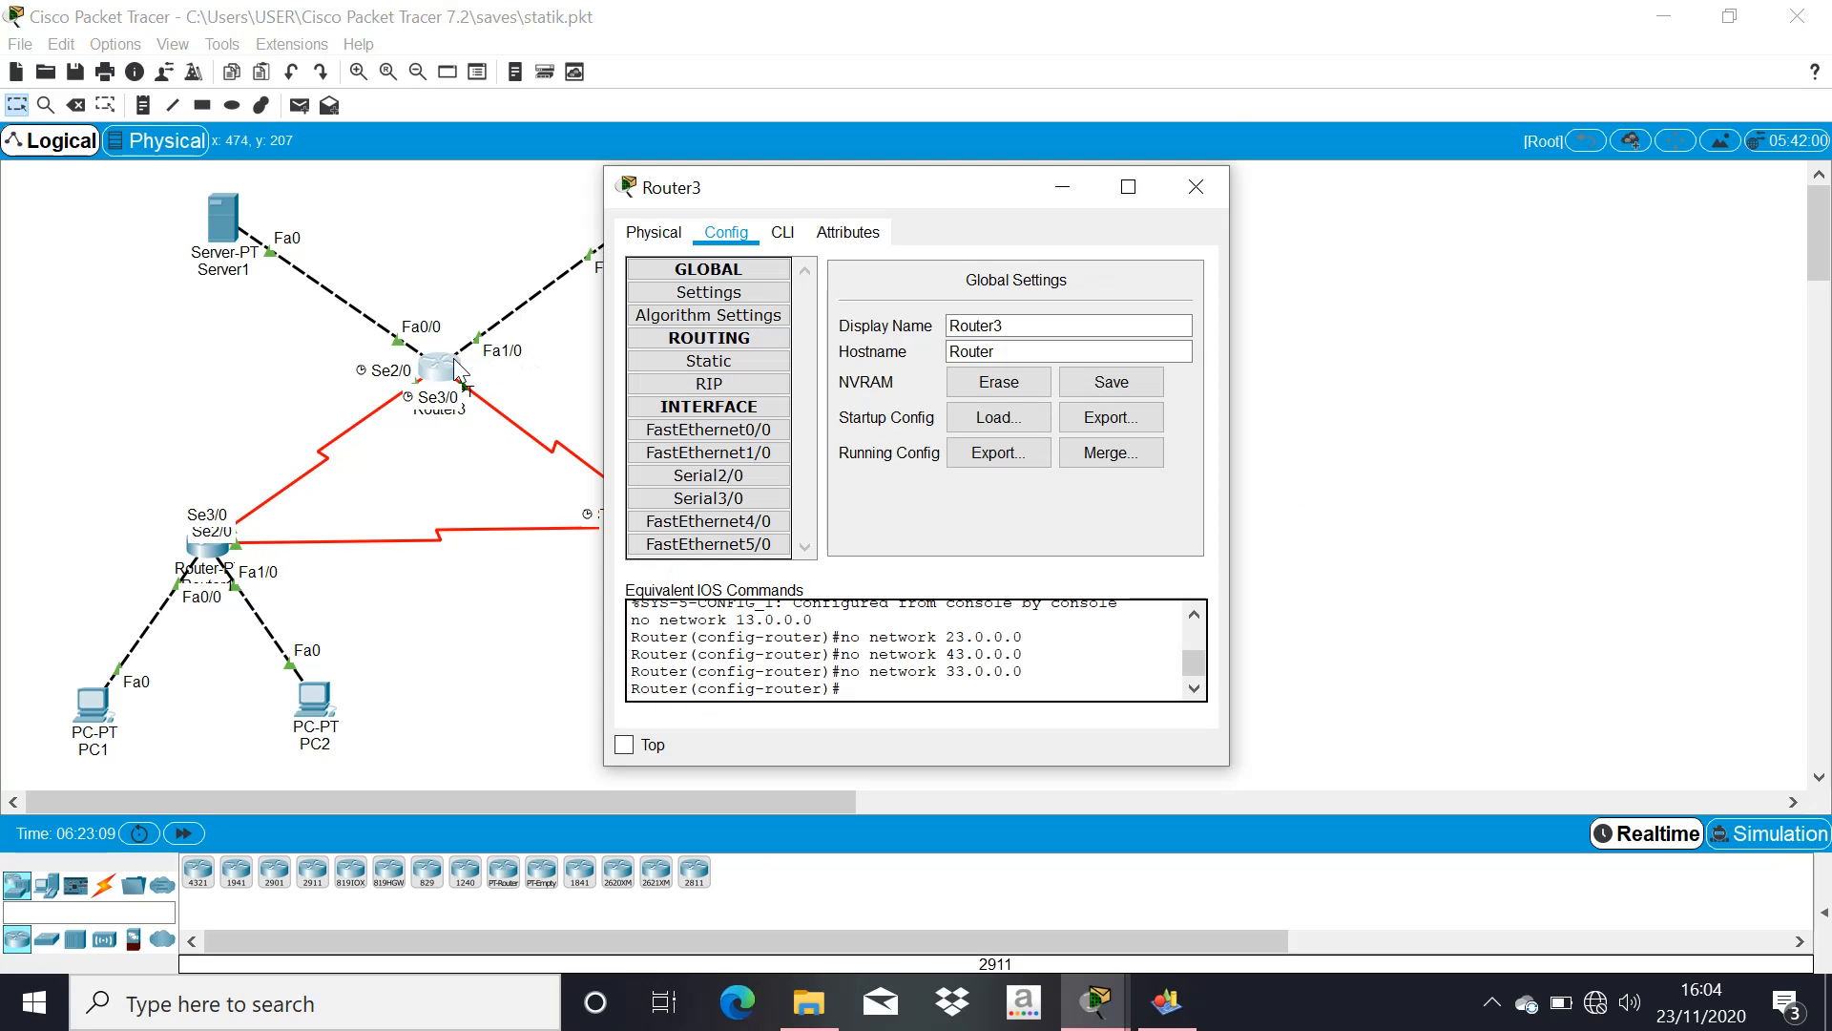
left_click(702, 384)
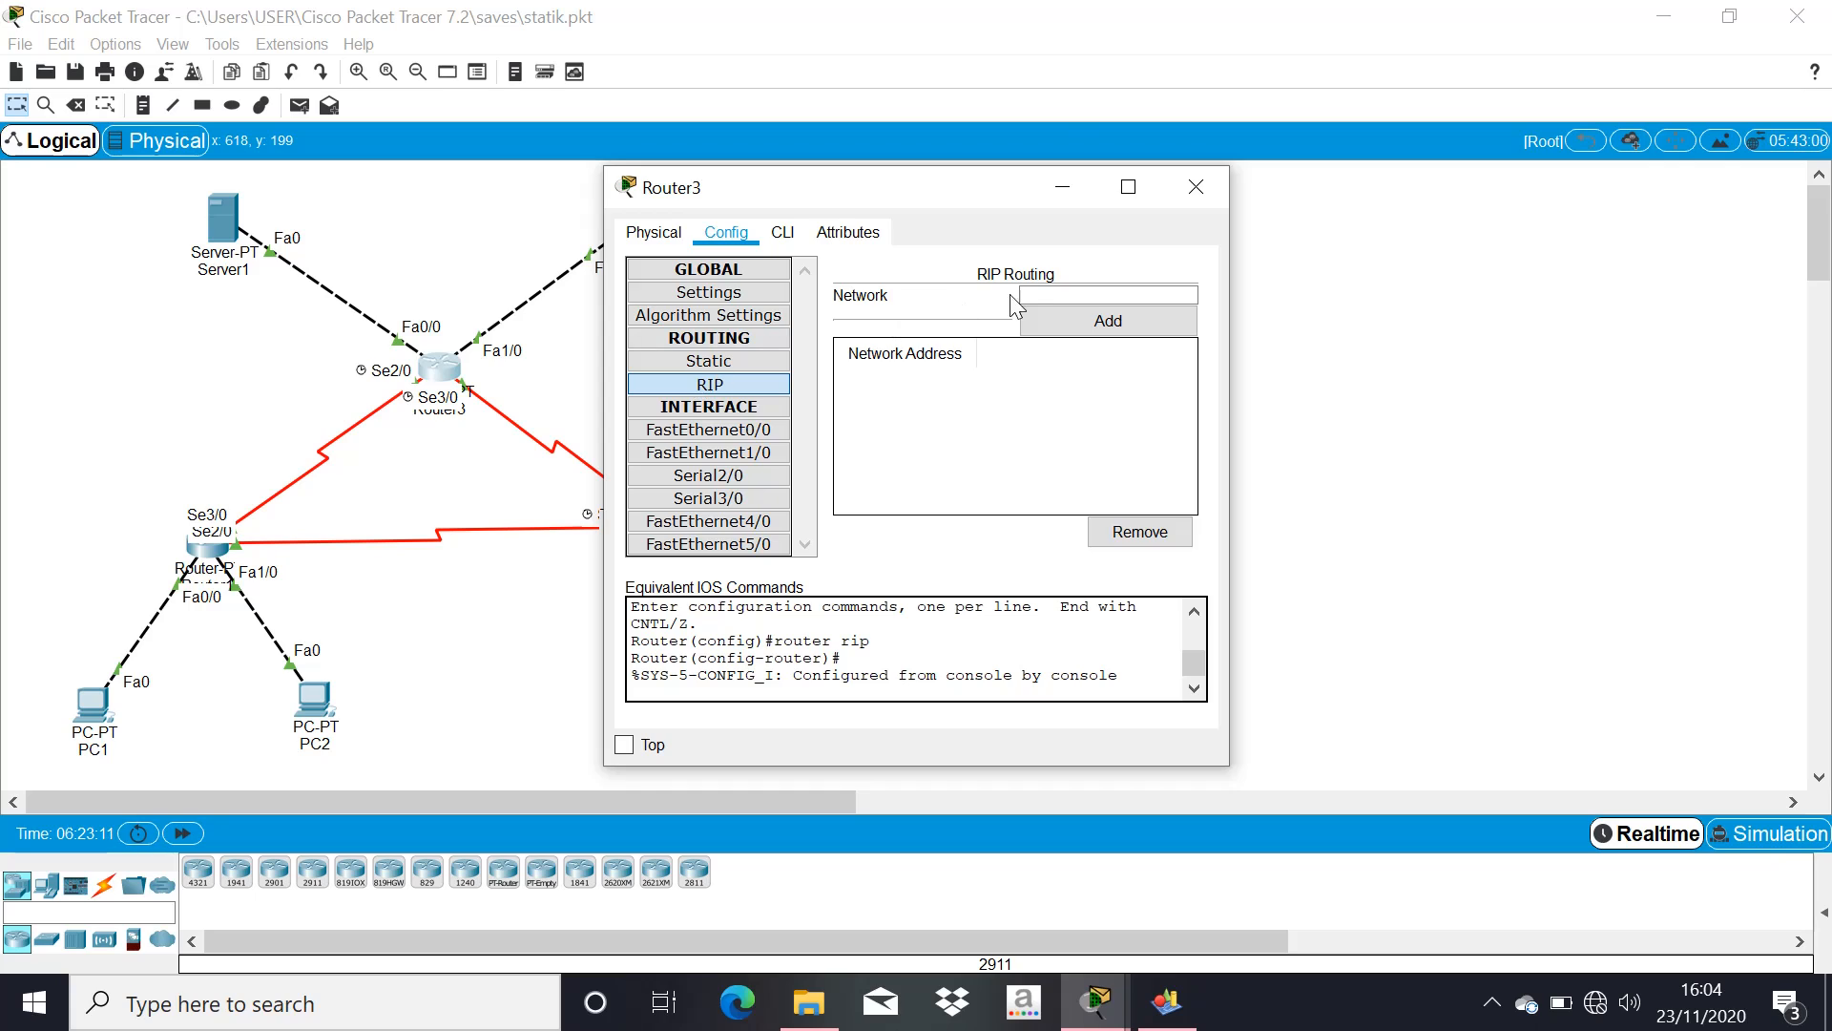
left_click(1043, 294)
type("13.13.")
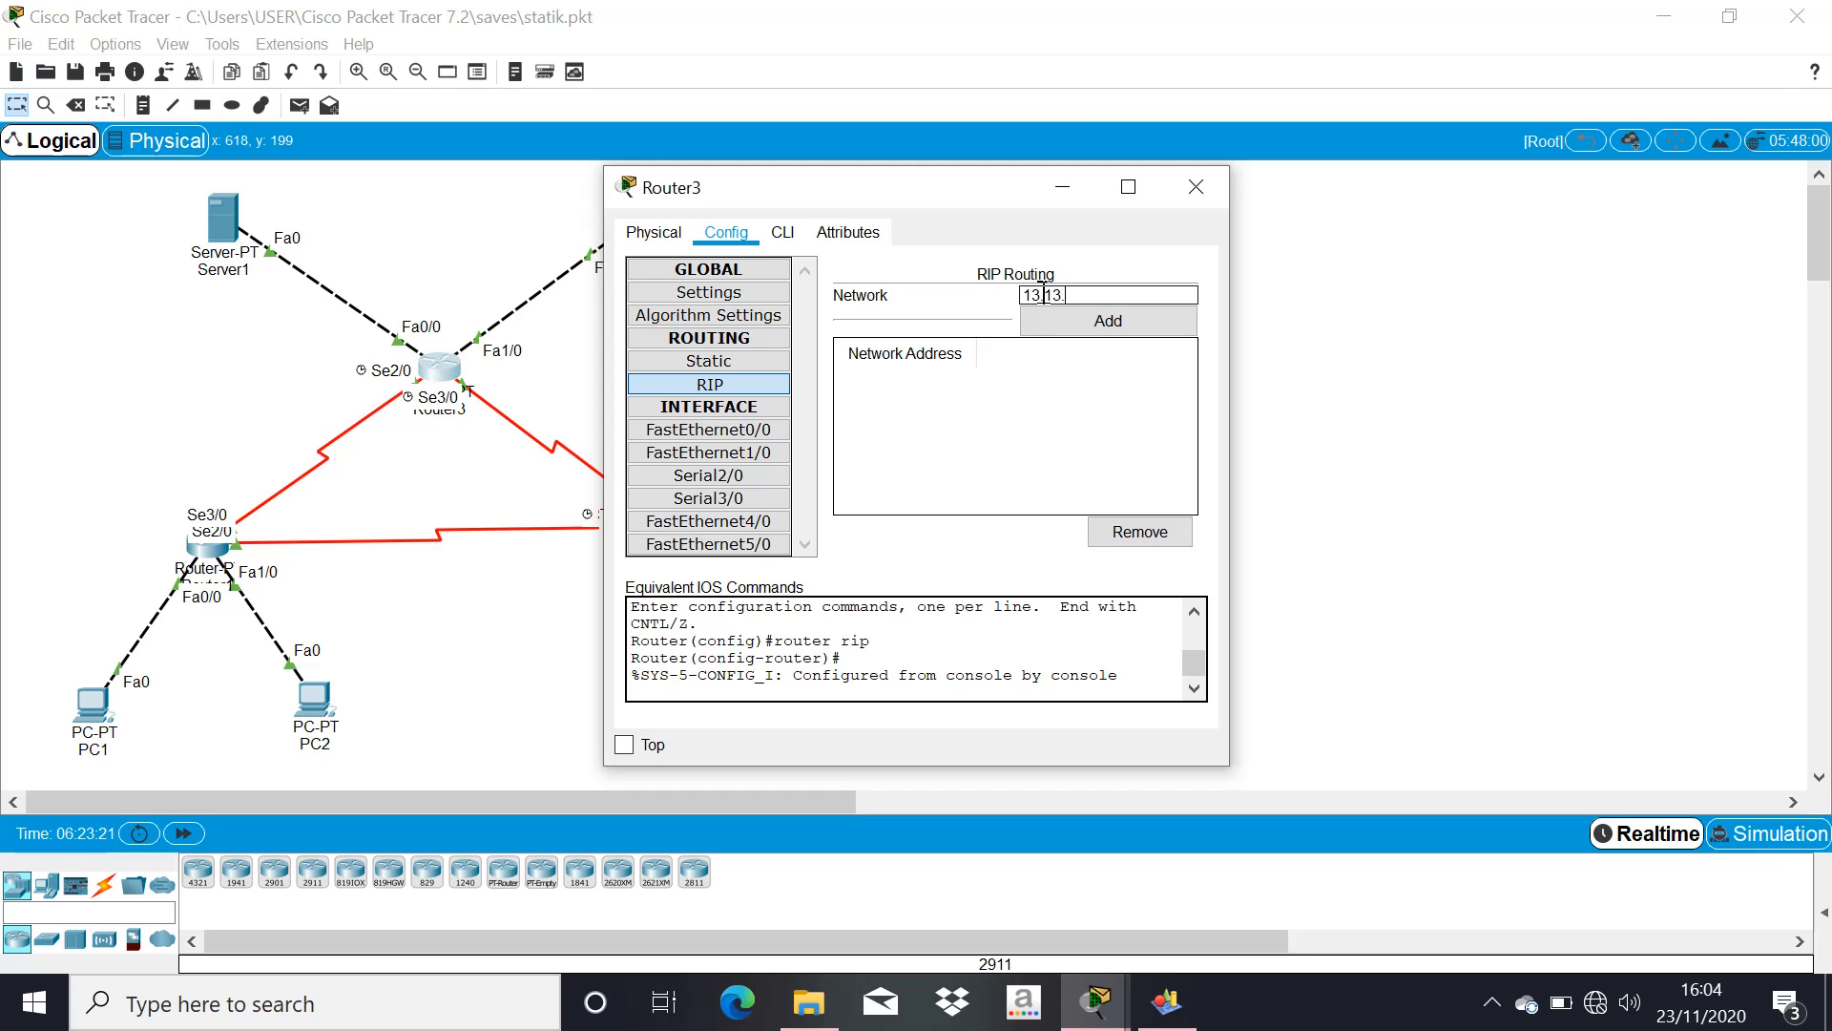
type("13.0")
left_click(1044, 317)
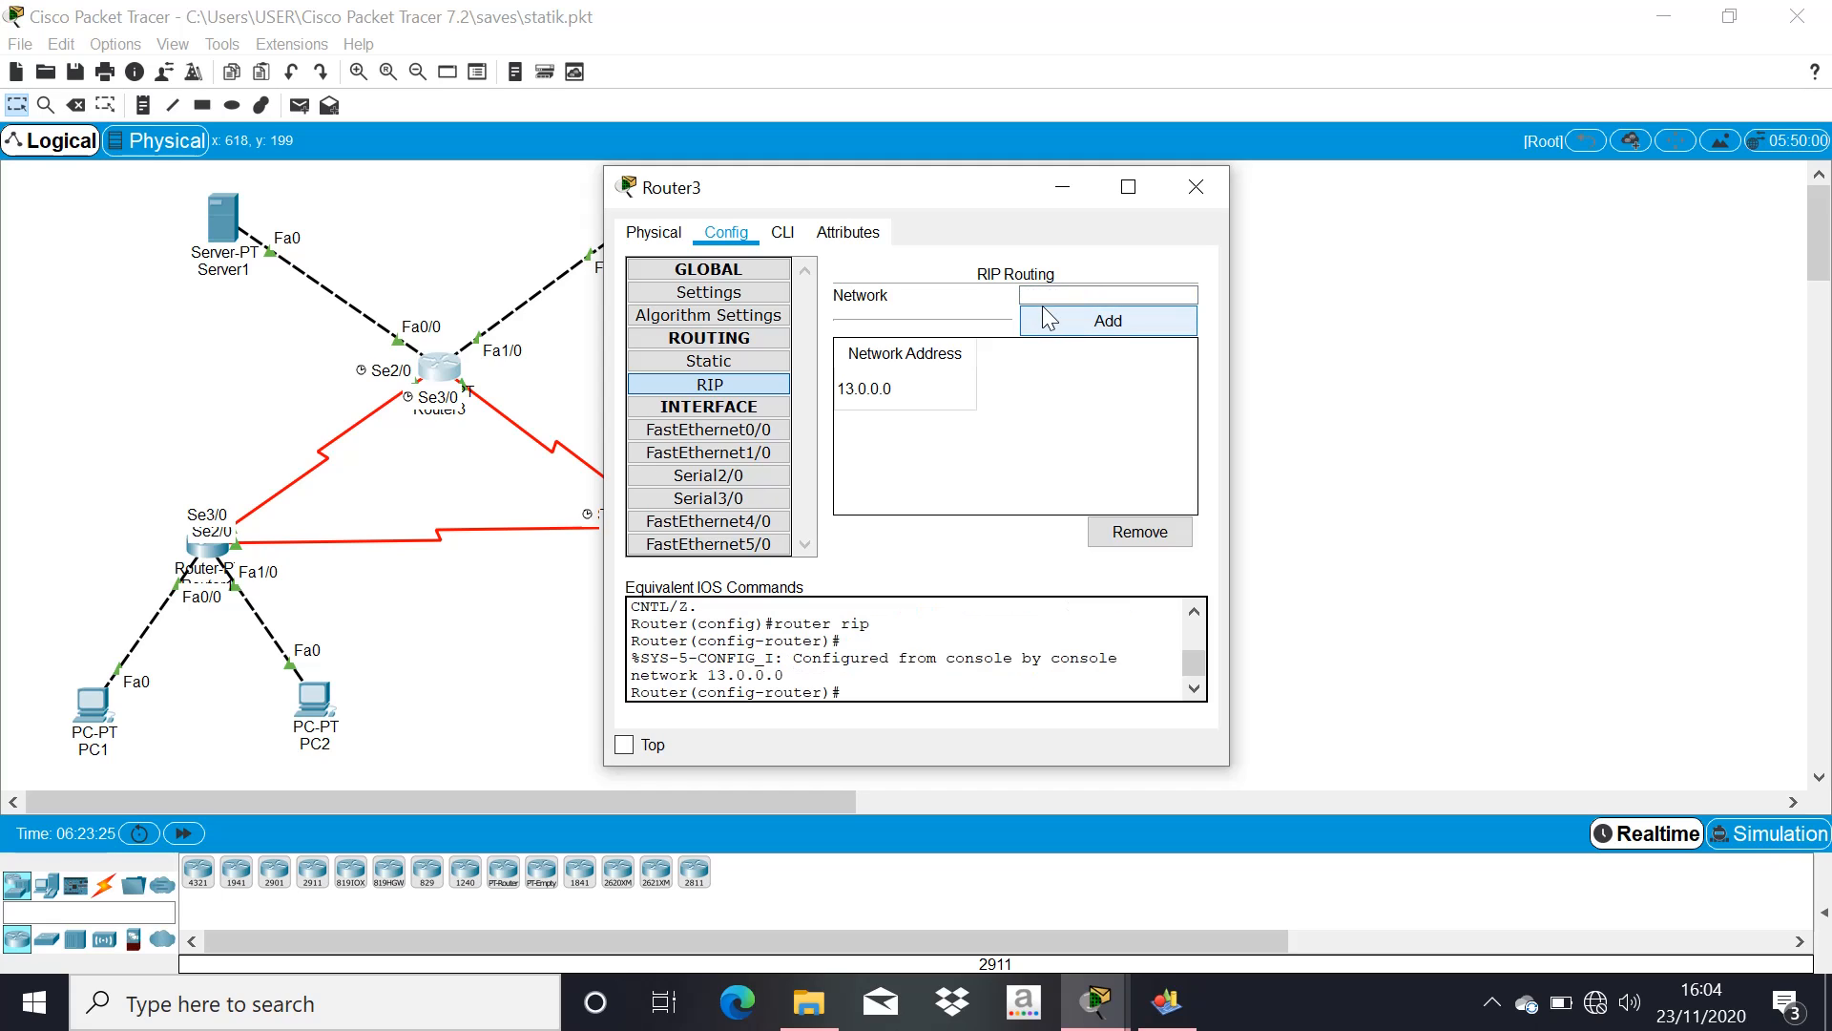
Add the networks 23.23.23.0 and 33.33.33.0 to Router3's RIP routing
left_click(1038, 294)
type("23")
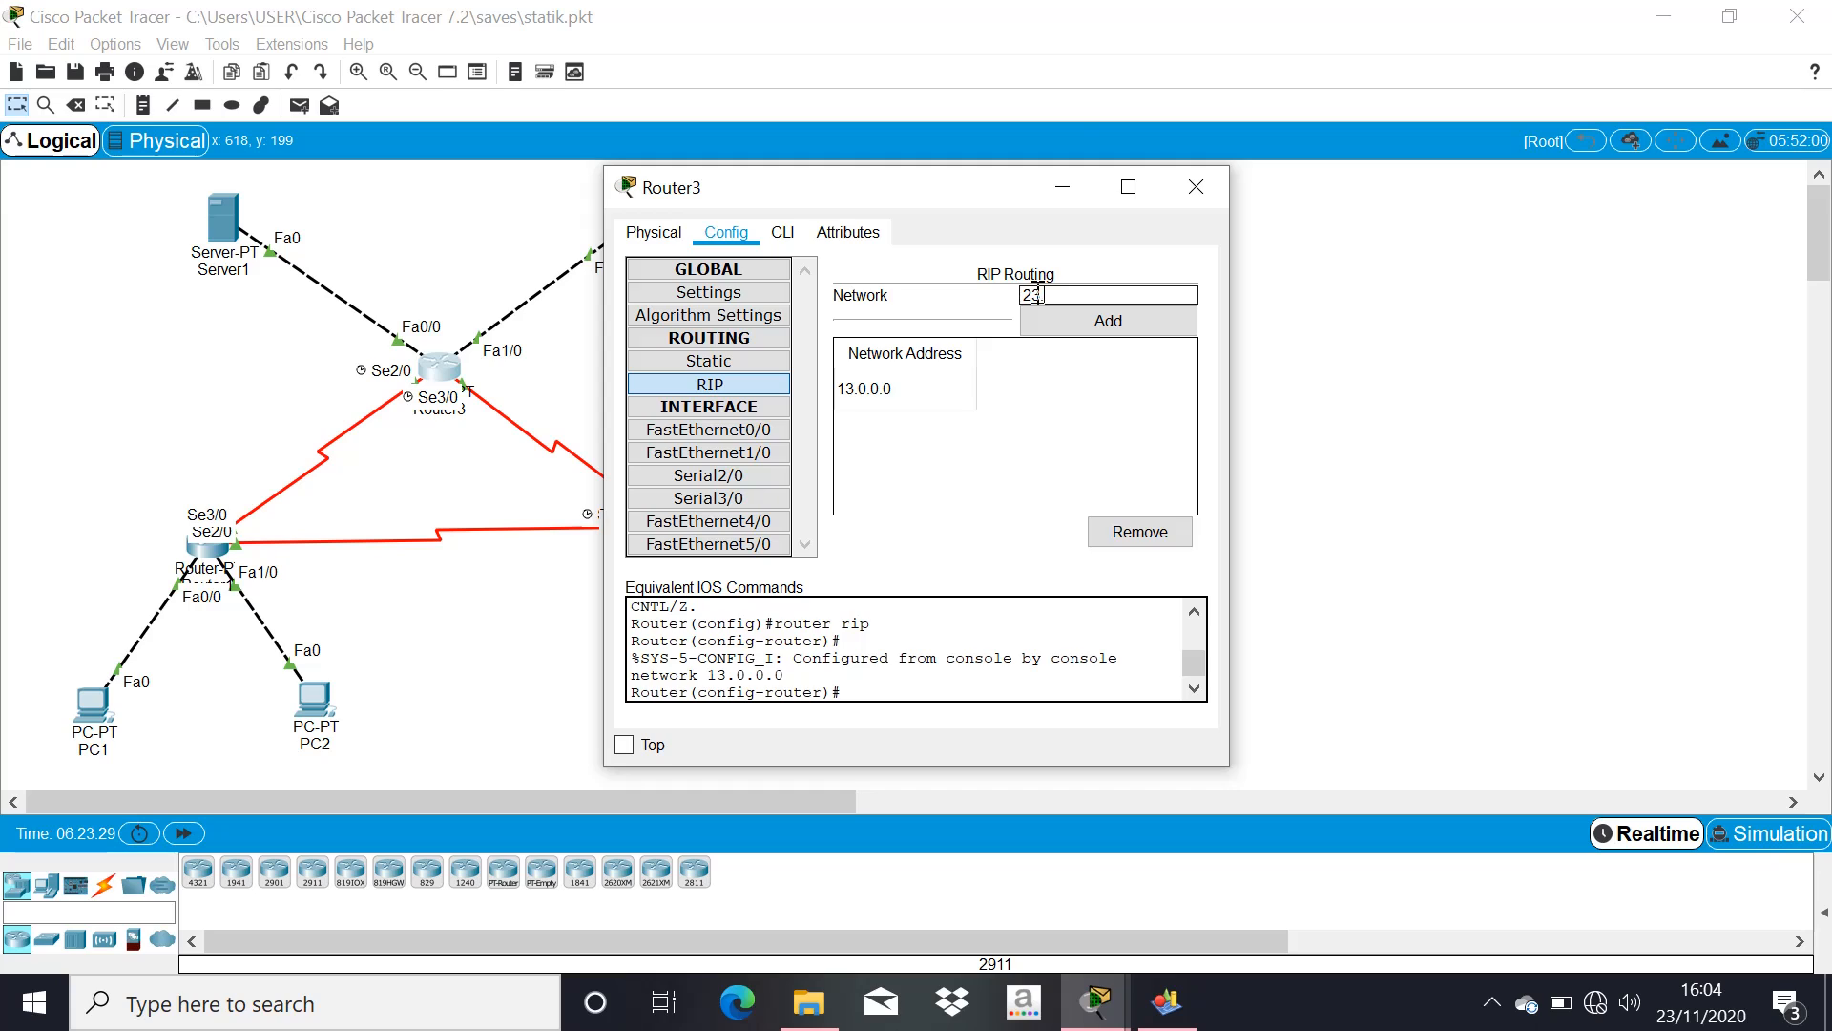
type(".23.23.0")
left_click(1054, 322)
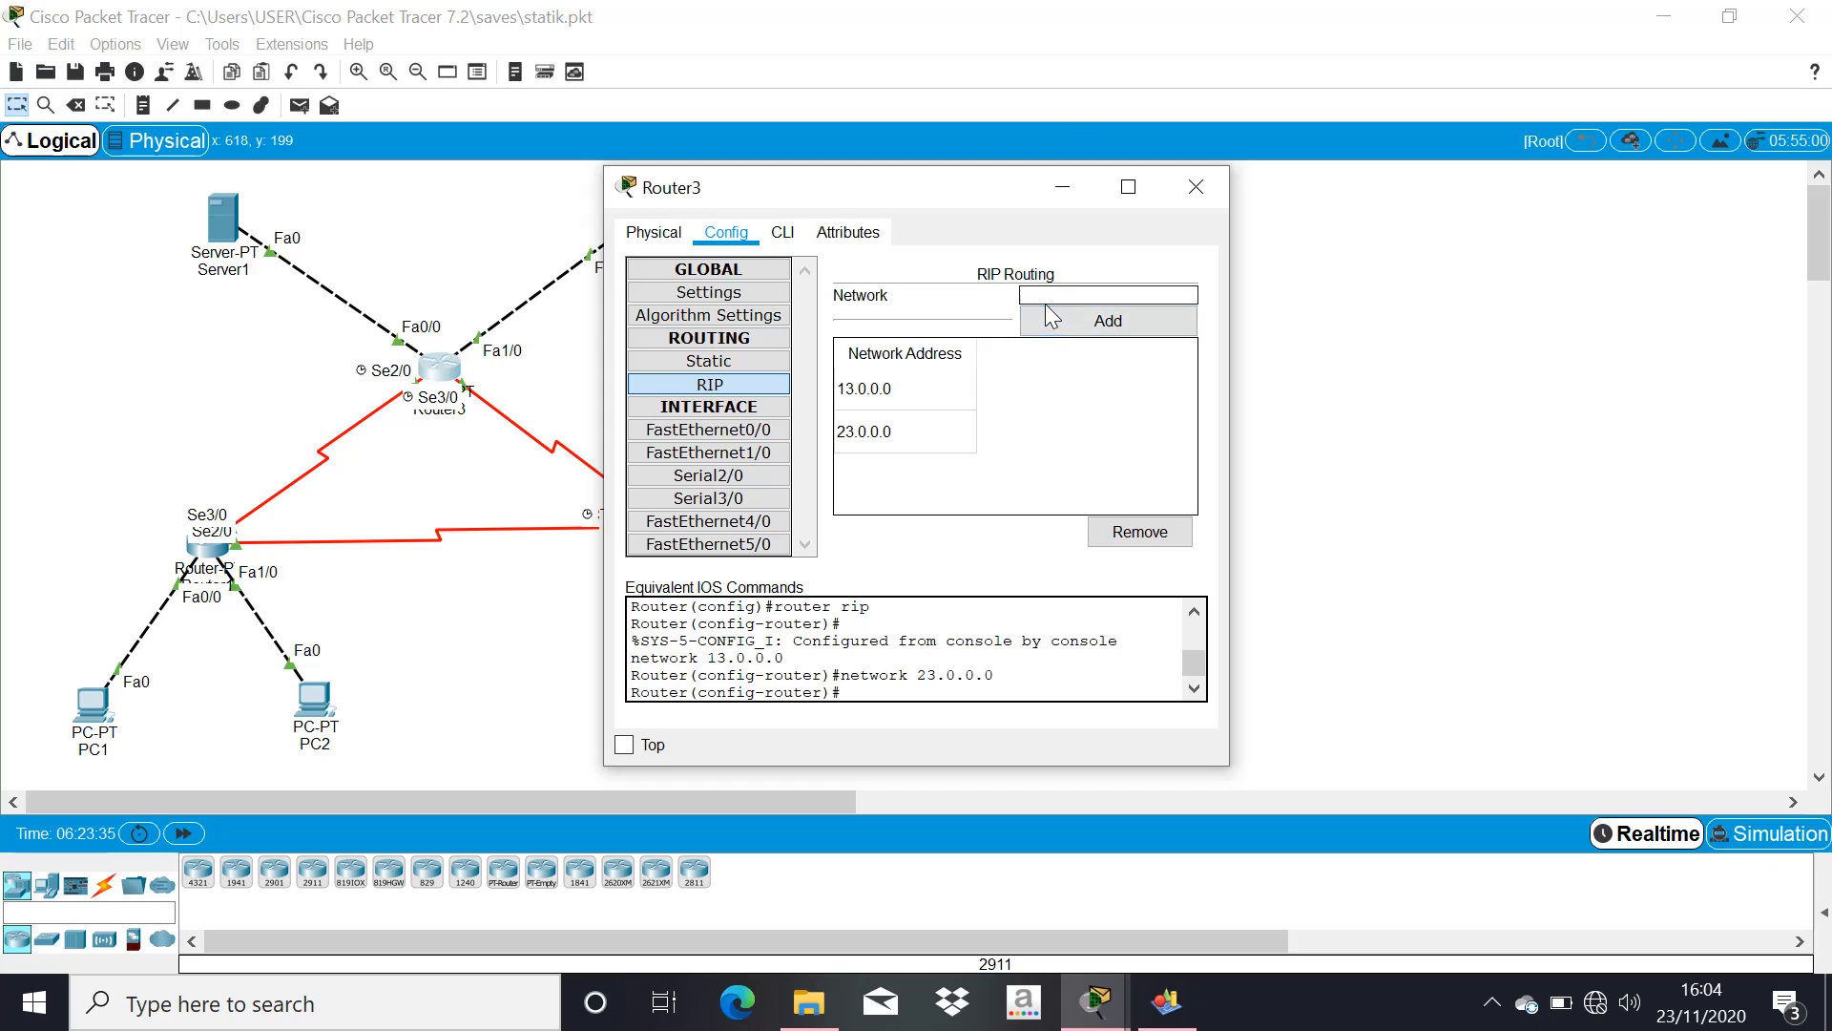
type("33.33.33.0")
Add the network 43.43.43.43 to Router3's RIP routing and close its window
left_click(1042, 294)
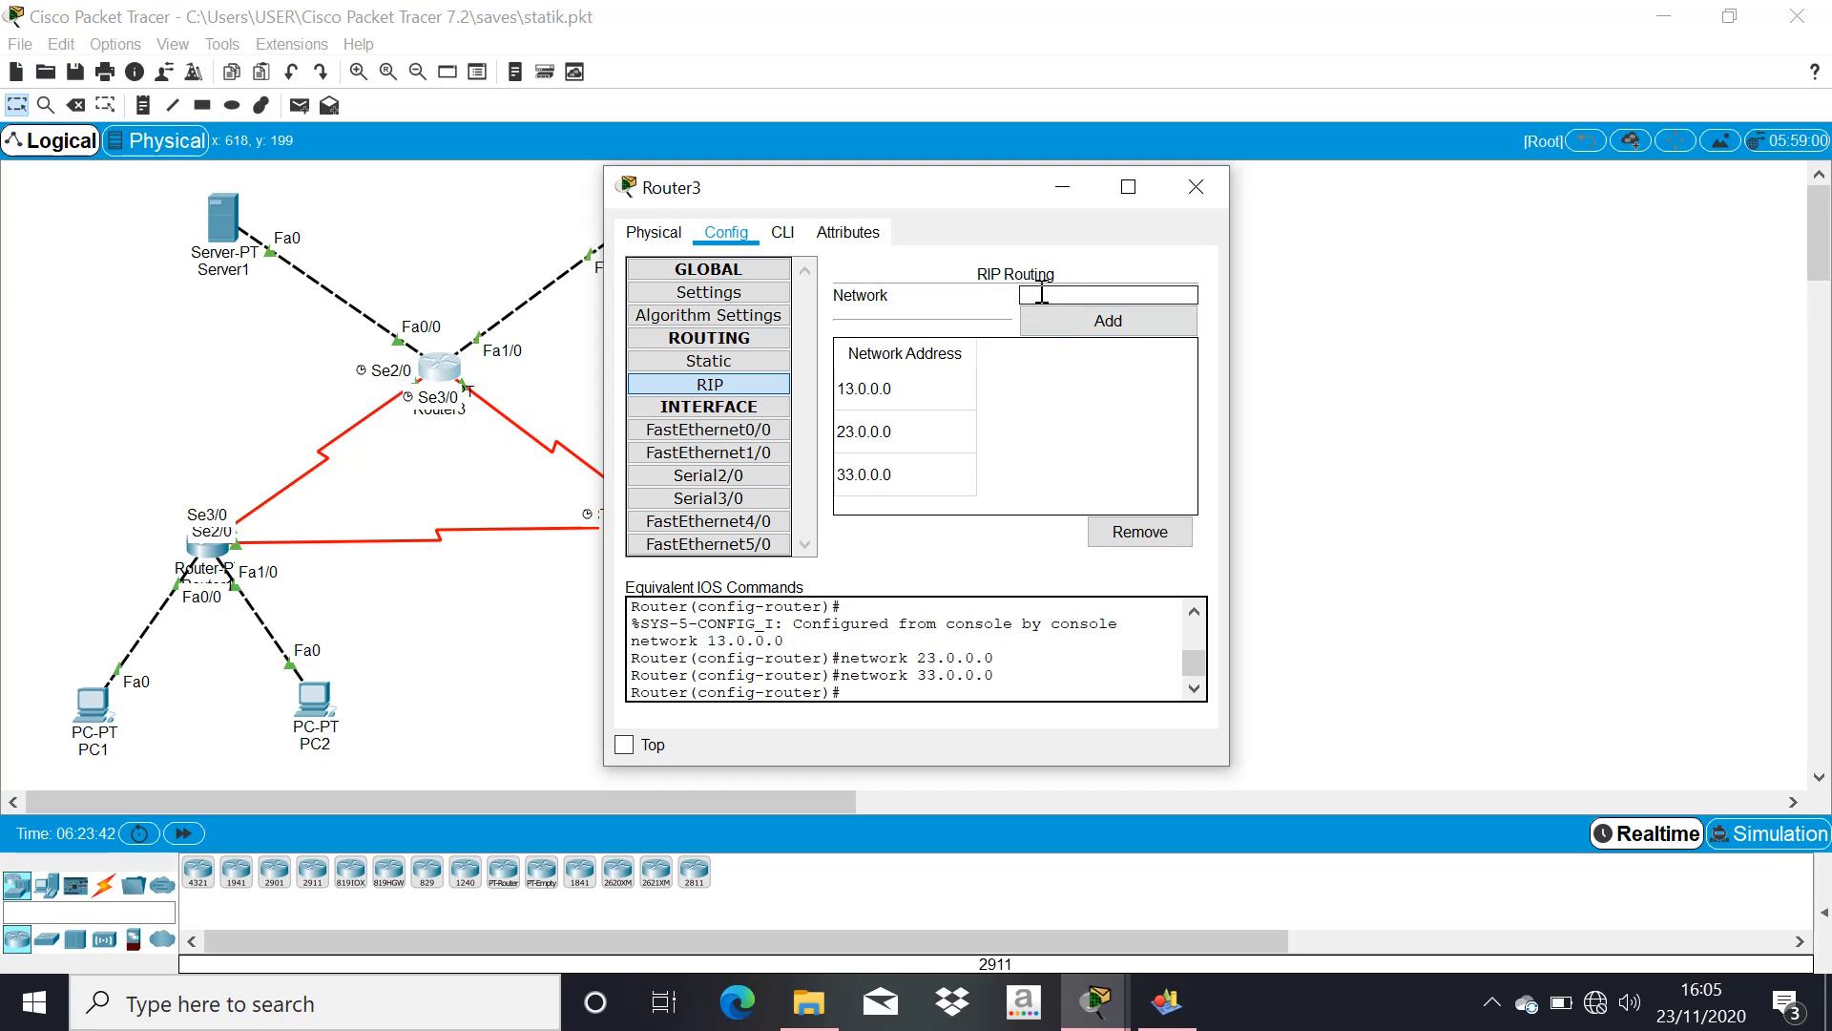
type("43")
type(".43")
type(".43")
type(".43")
left_click(1068, 325)
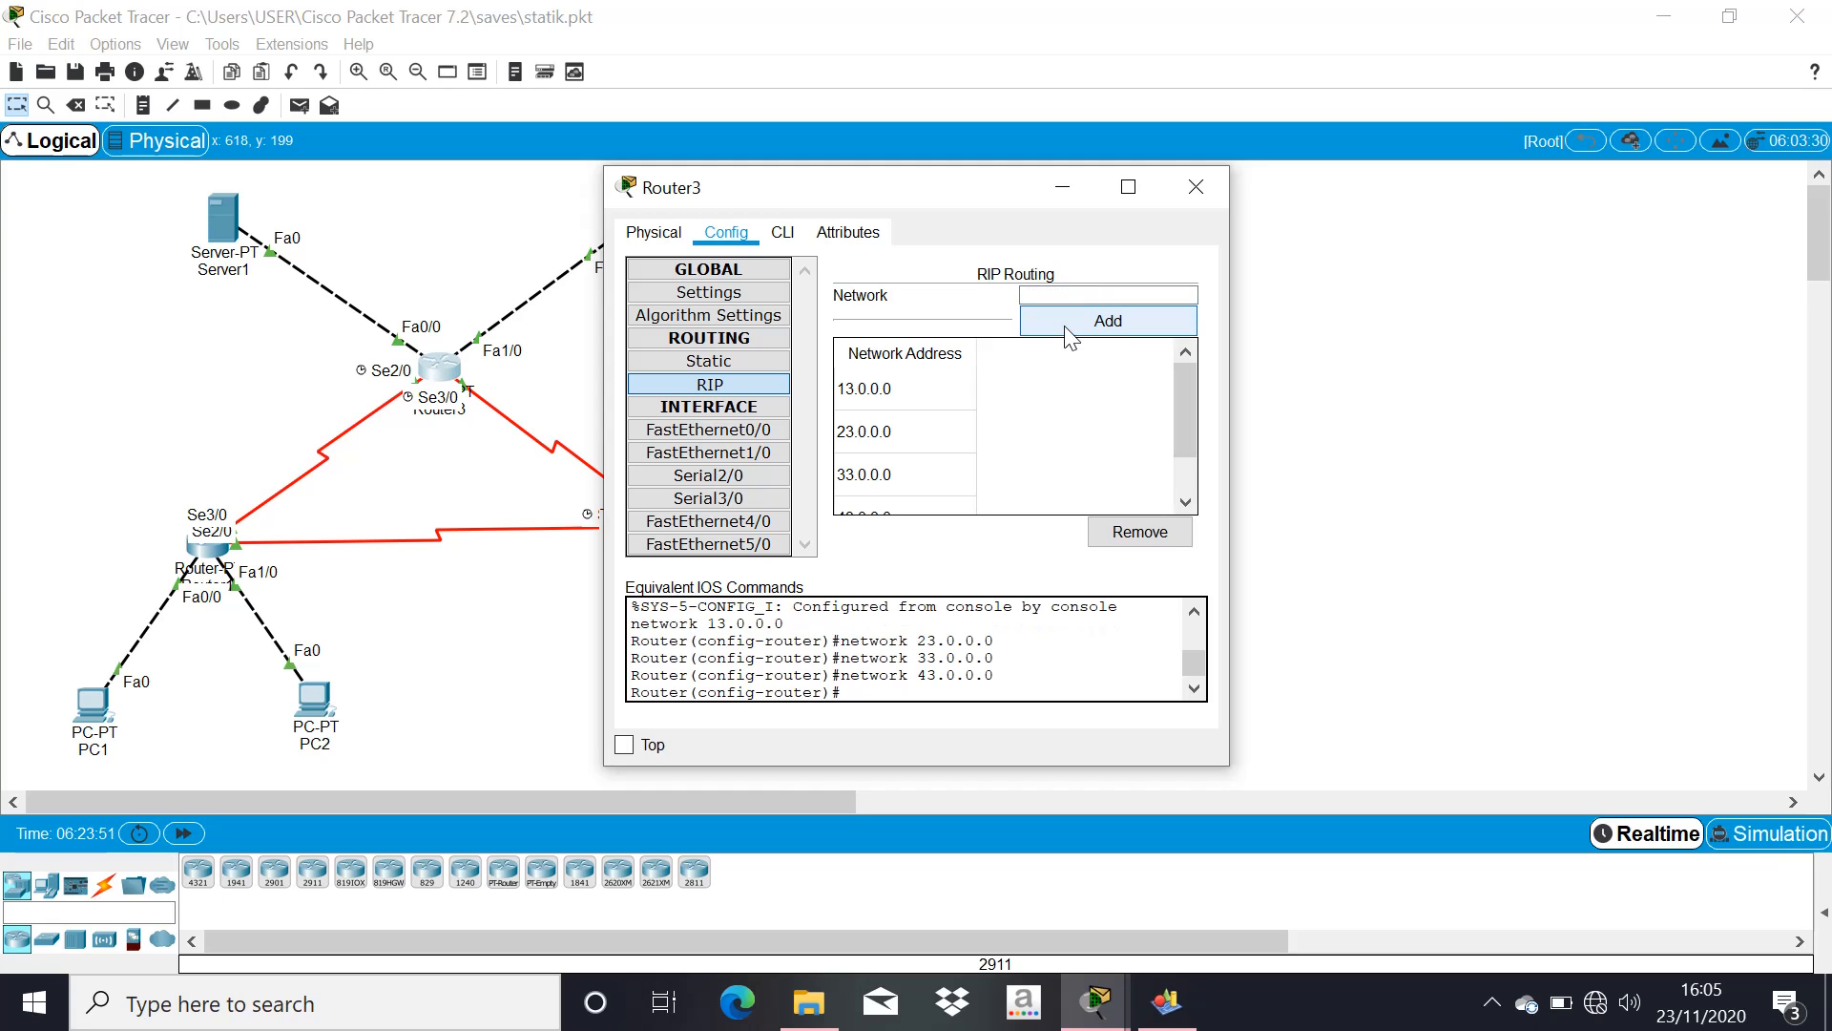
left_click(1193, 189)
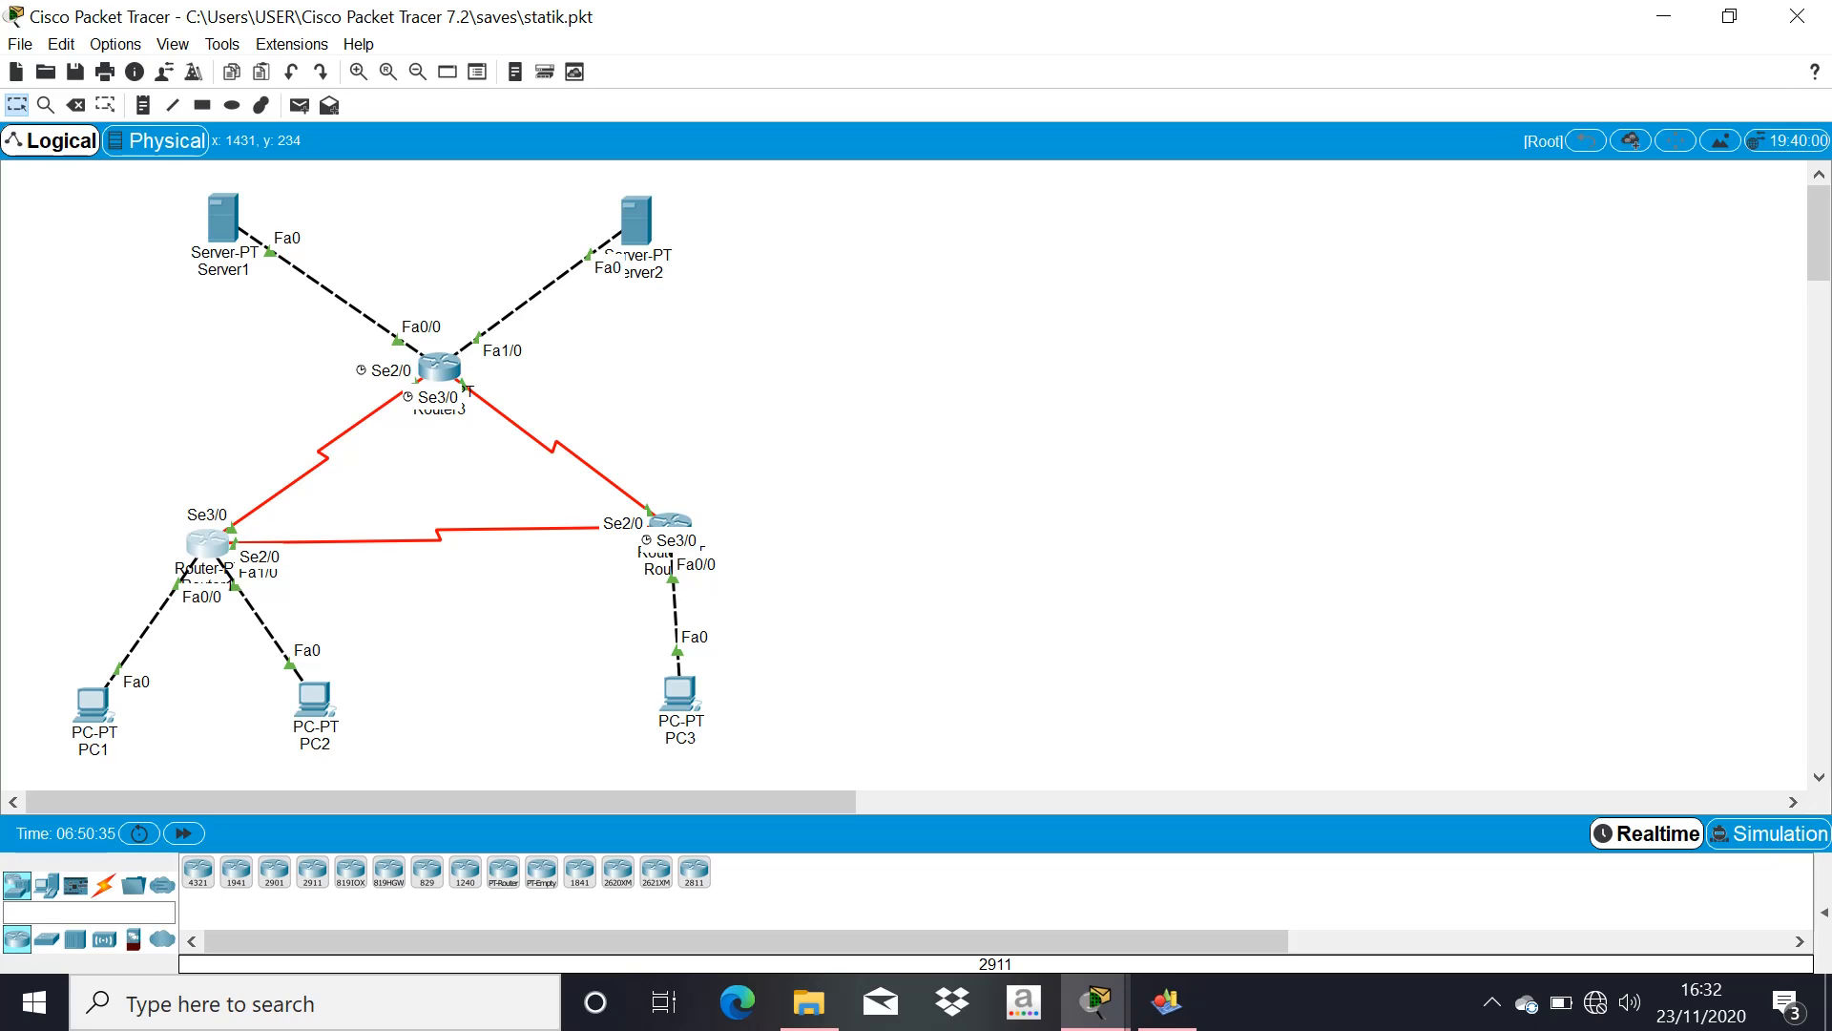
In Router1's command line, run "no auto-summary" and "version 2" for RIP, and close its window
left_click(217, 554)
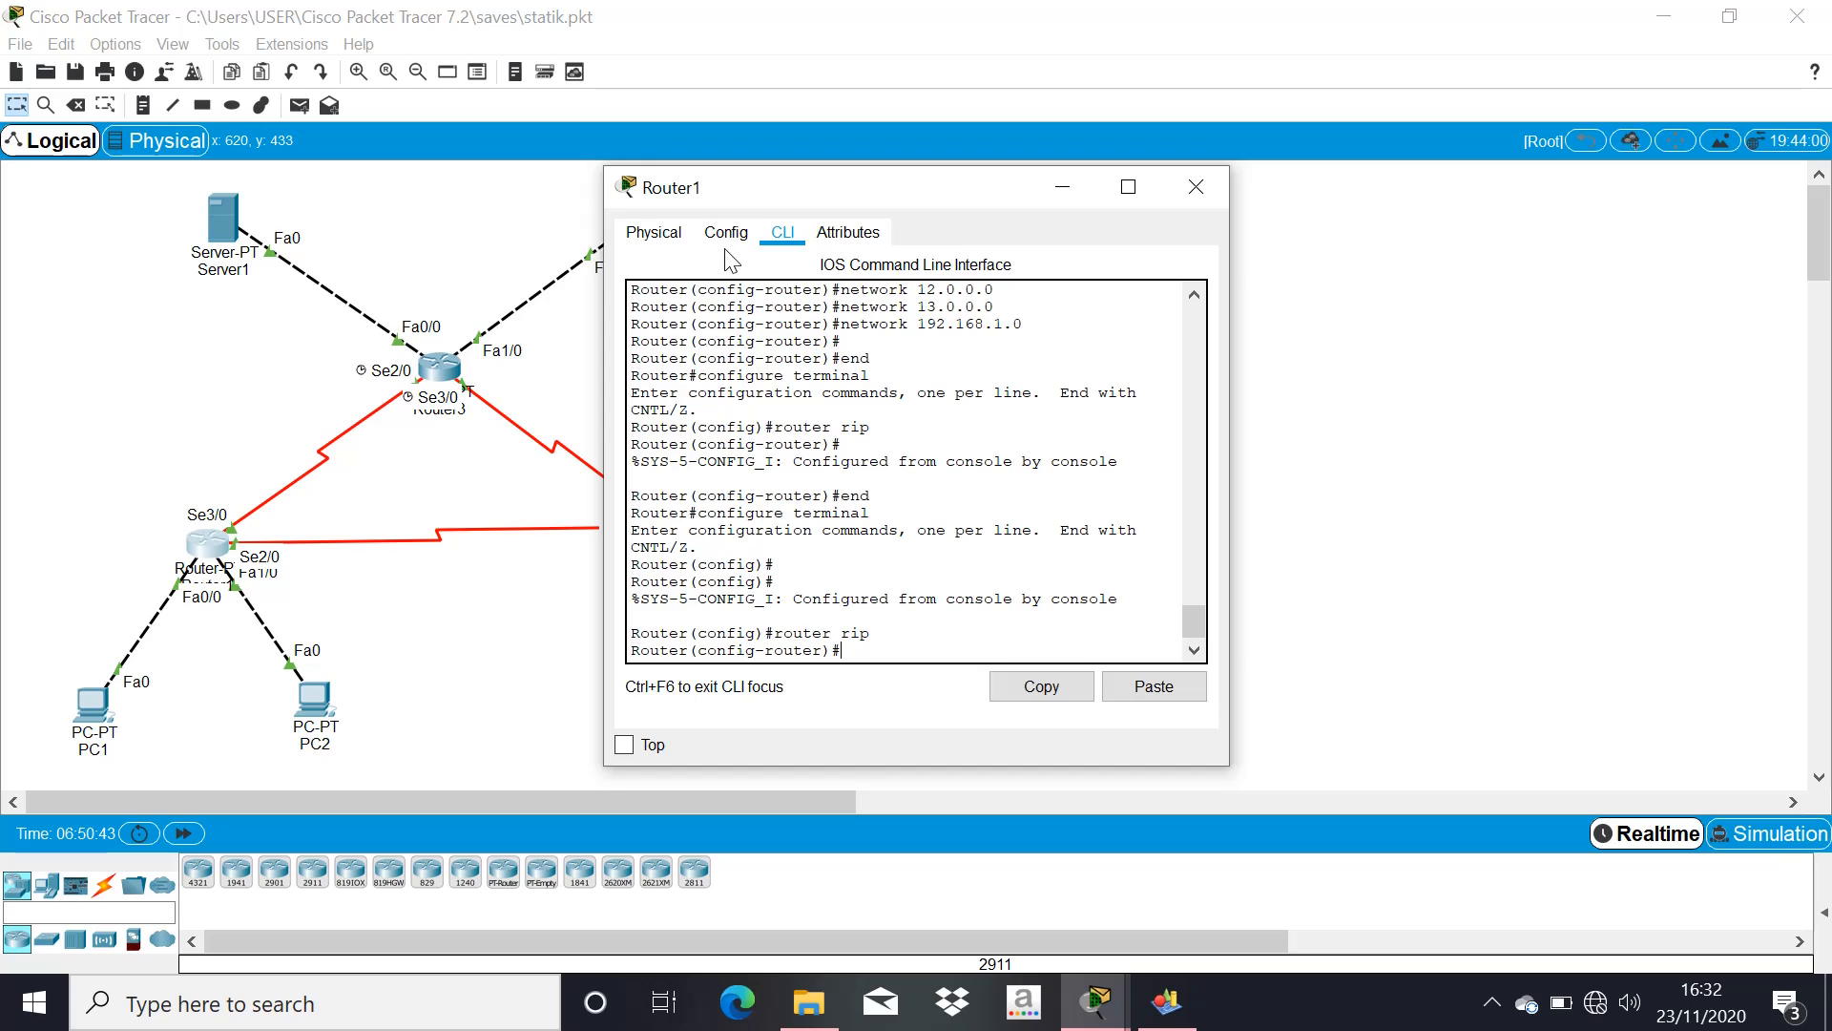
left_click(746, 233)
left_click(779, 233)
type("no auto-summ")
key("BackSpace")
type("ary")
key("Return")
type("v")
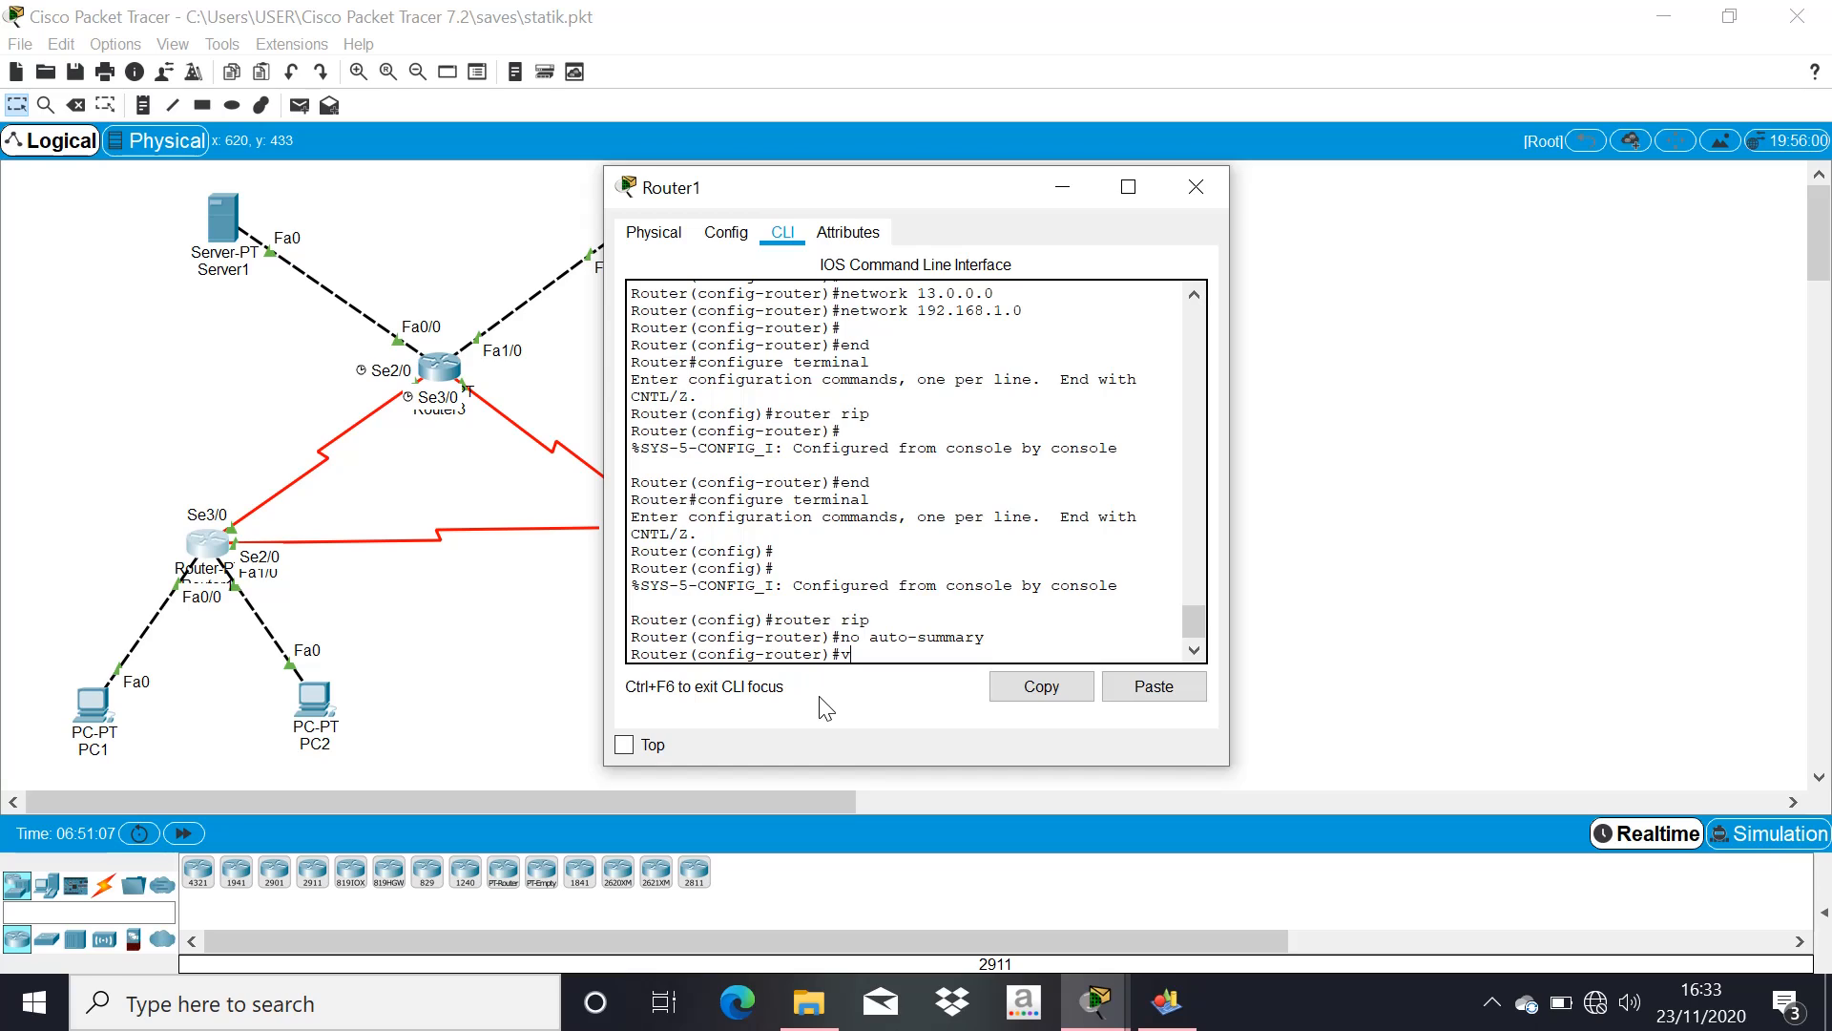
type("ersion 2")
key("Return")
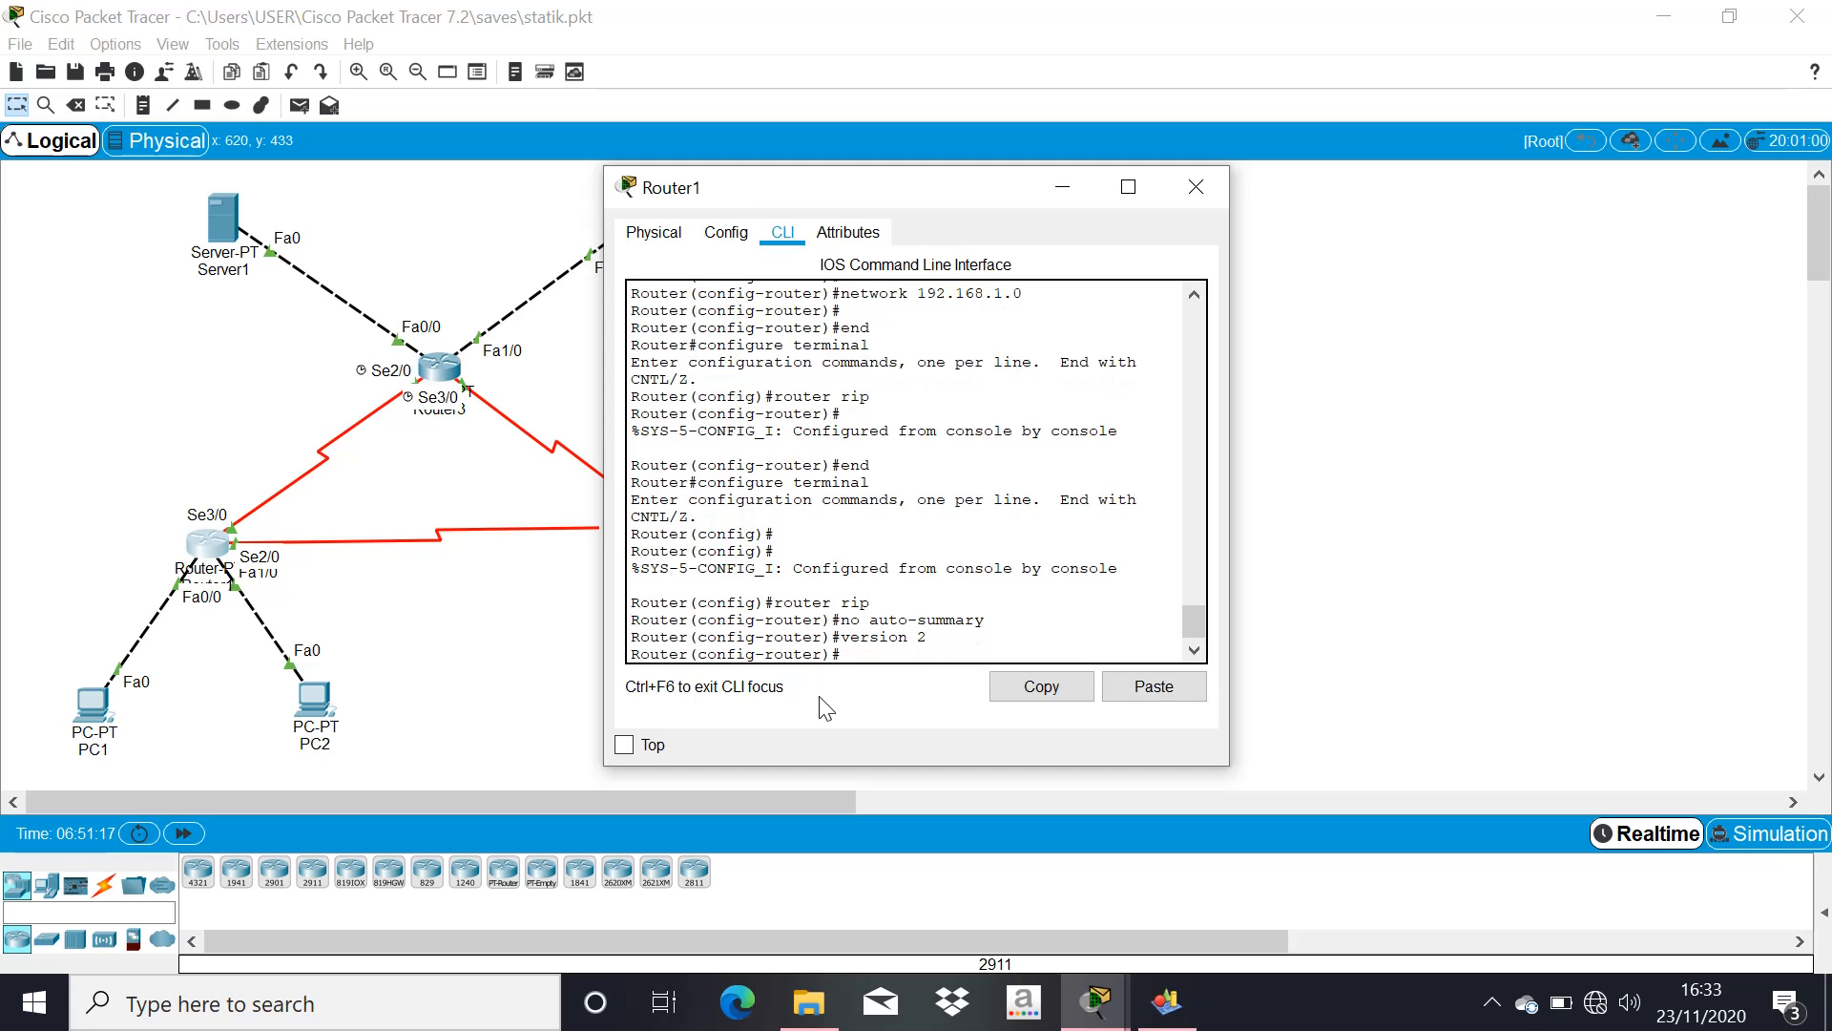
left_click(1184, 206)
In Router2's command line, run "no auto-summary" and "version 2" in RIP router configuration mode
double_click(674, 532)
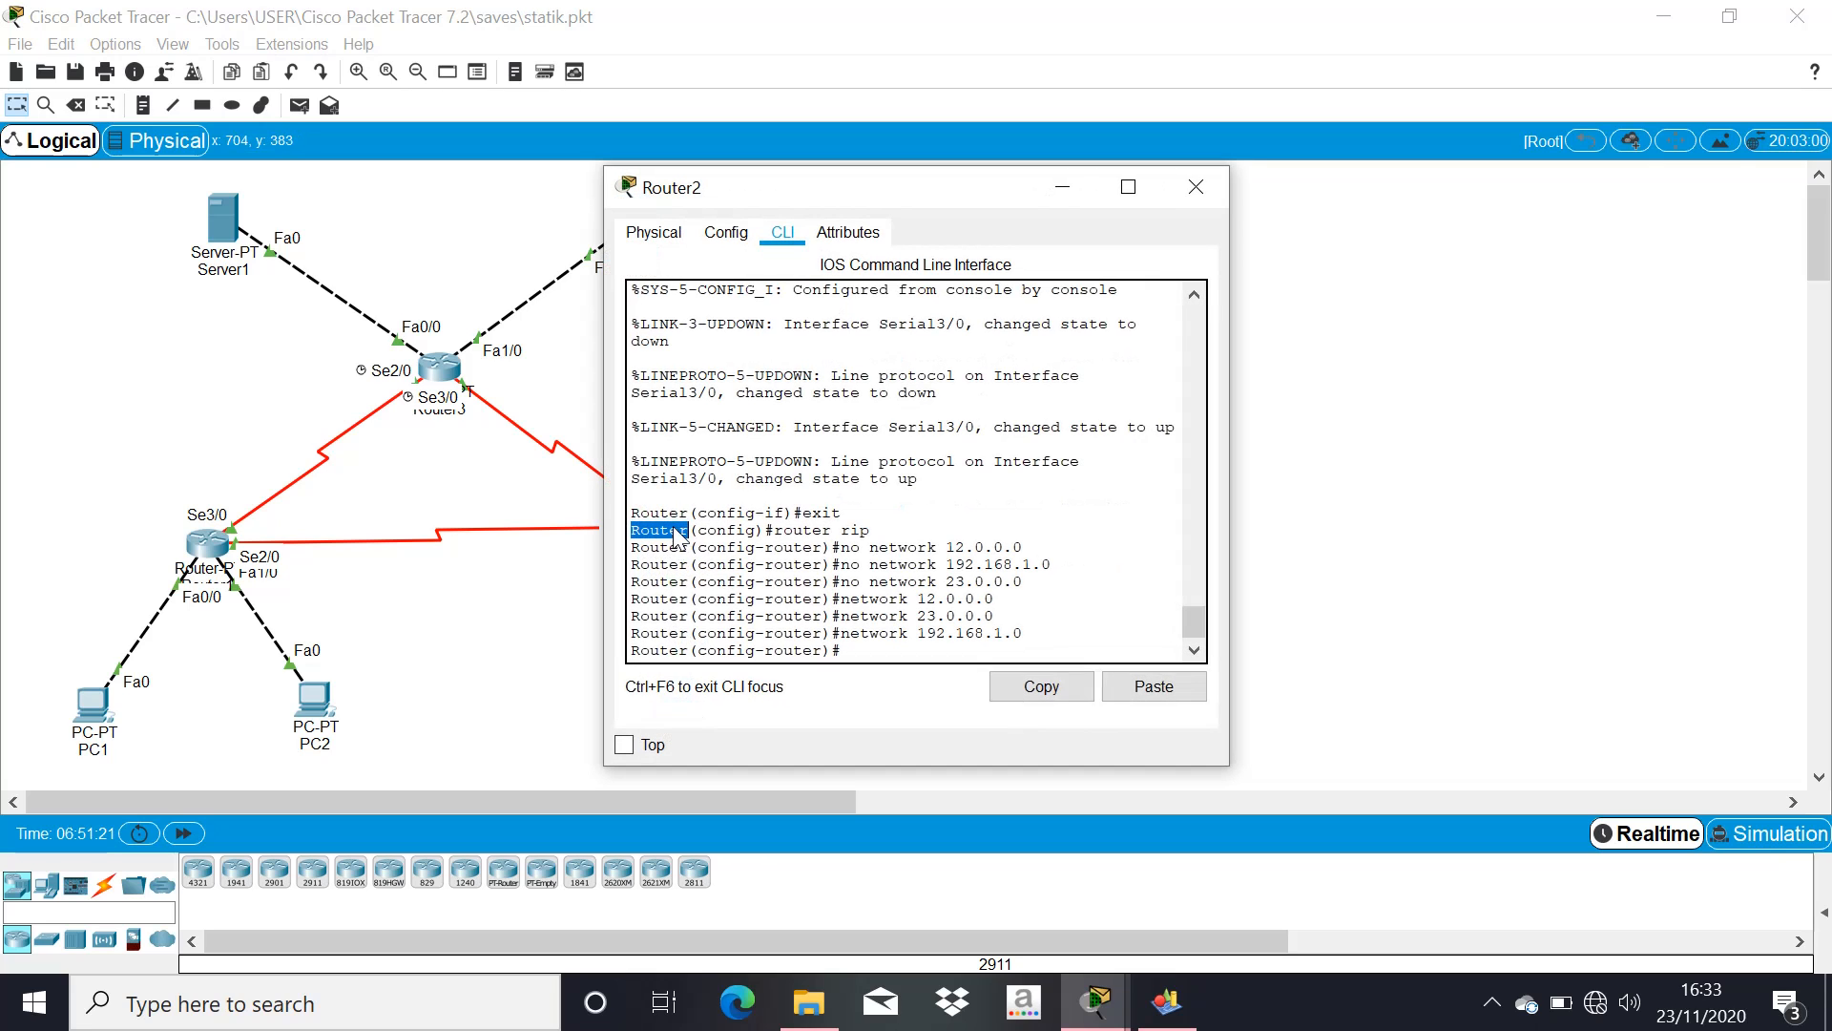
left_click(726, 234)
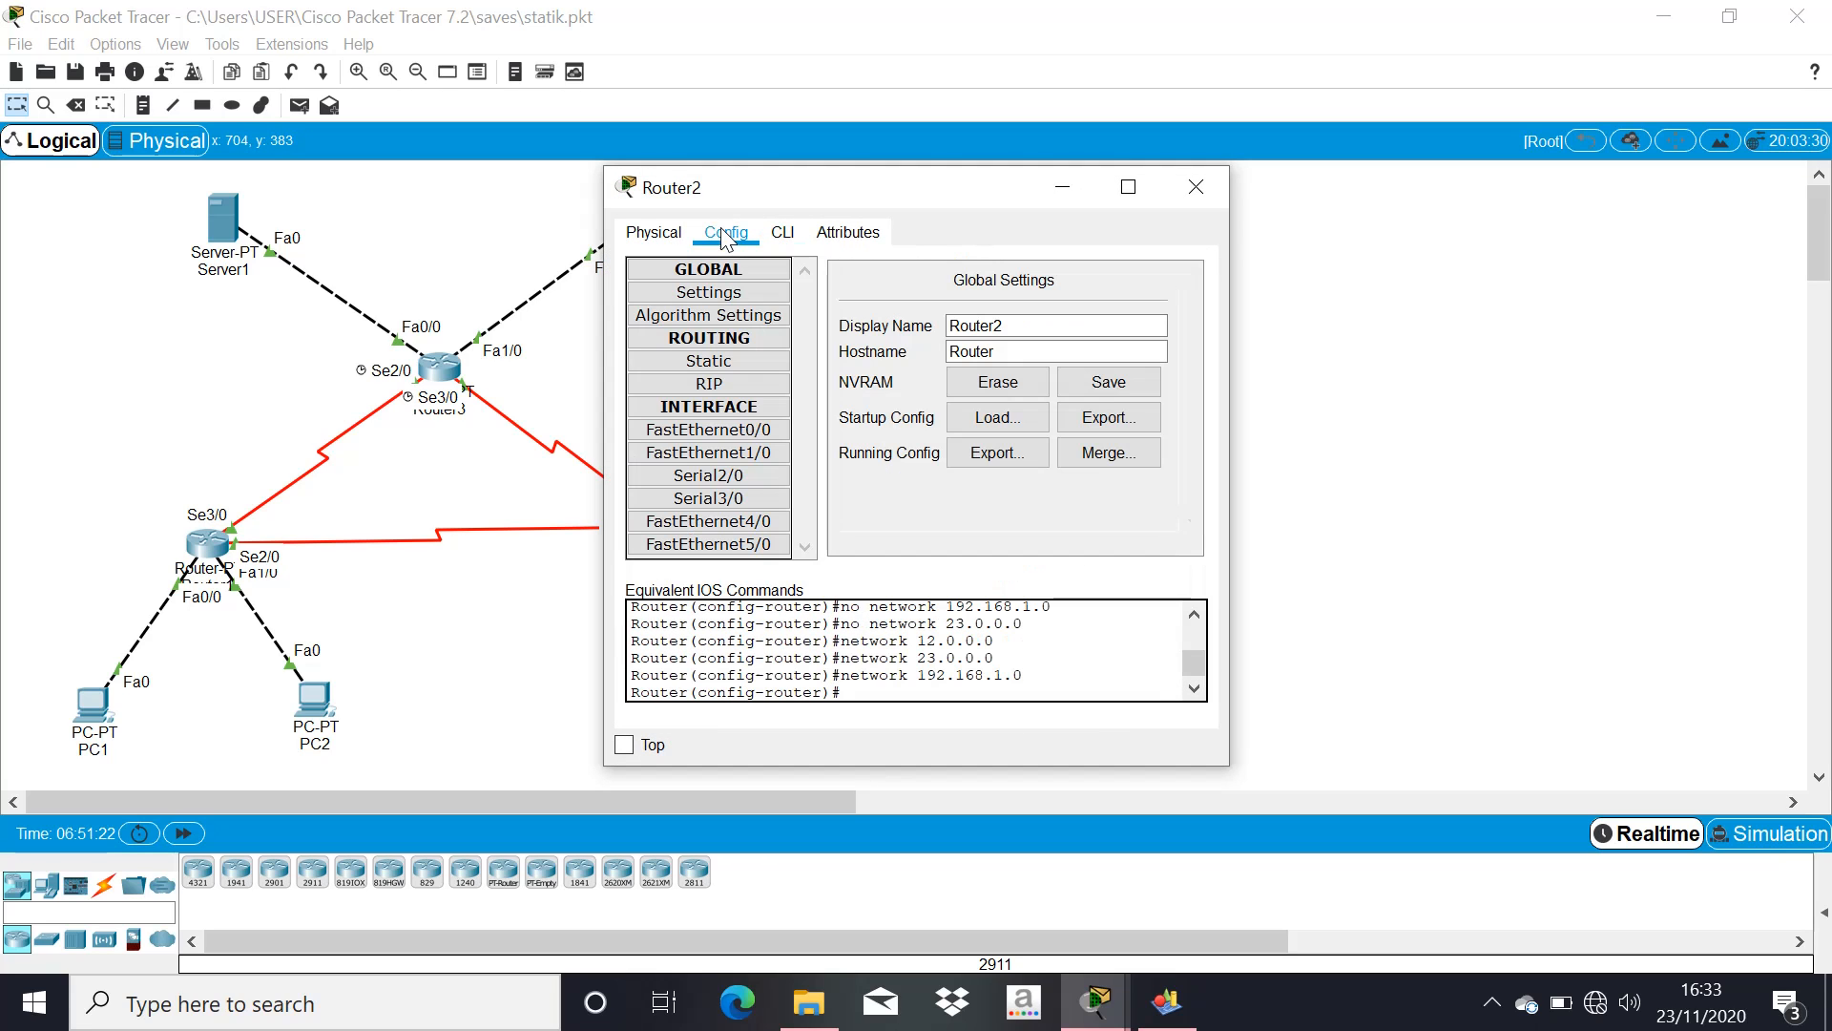
left_click(783, 234)
left_click(867, 653)
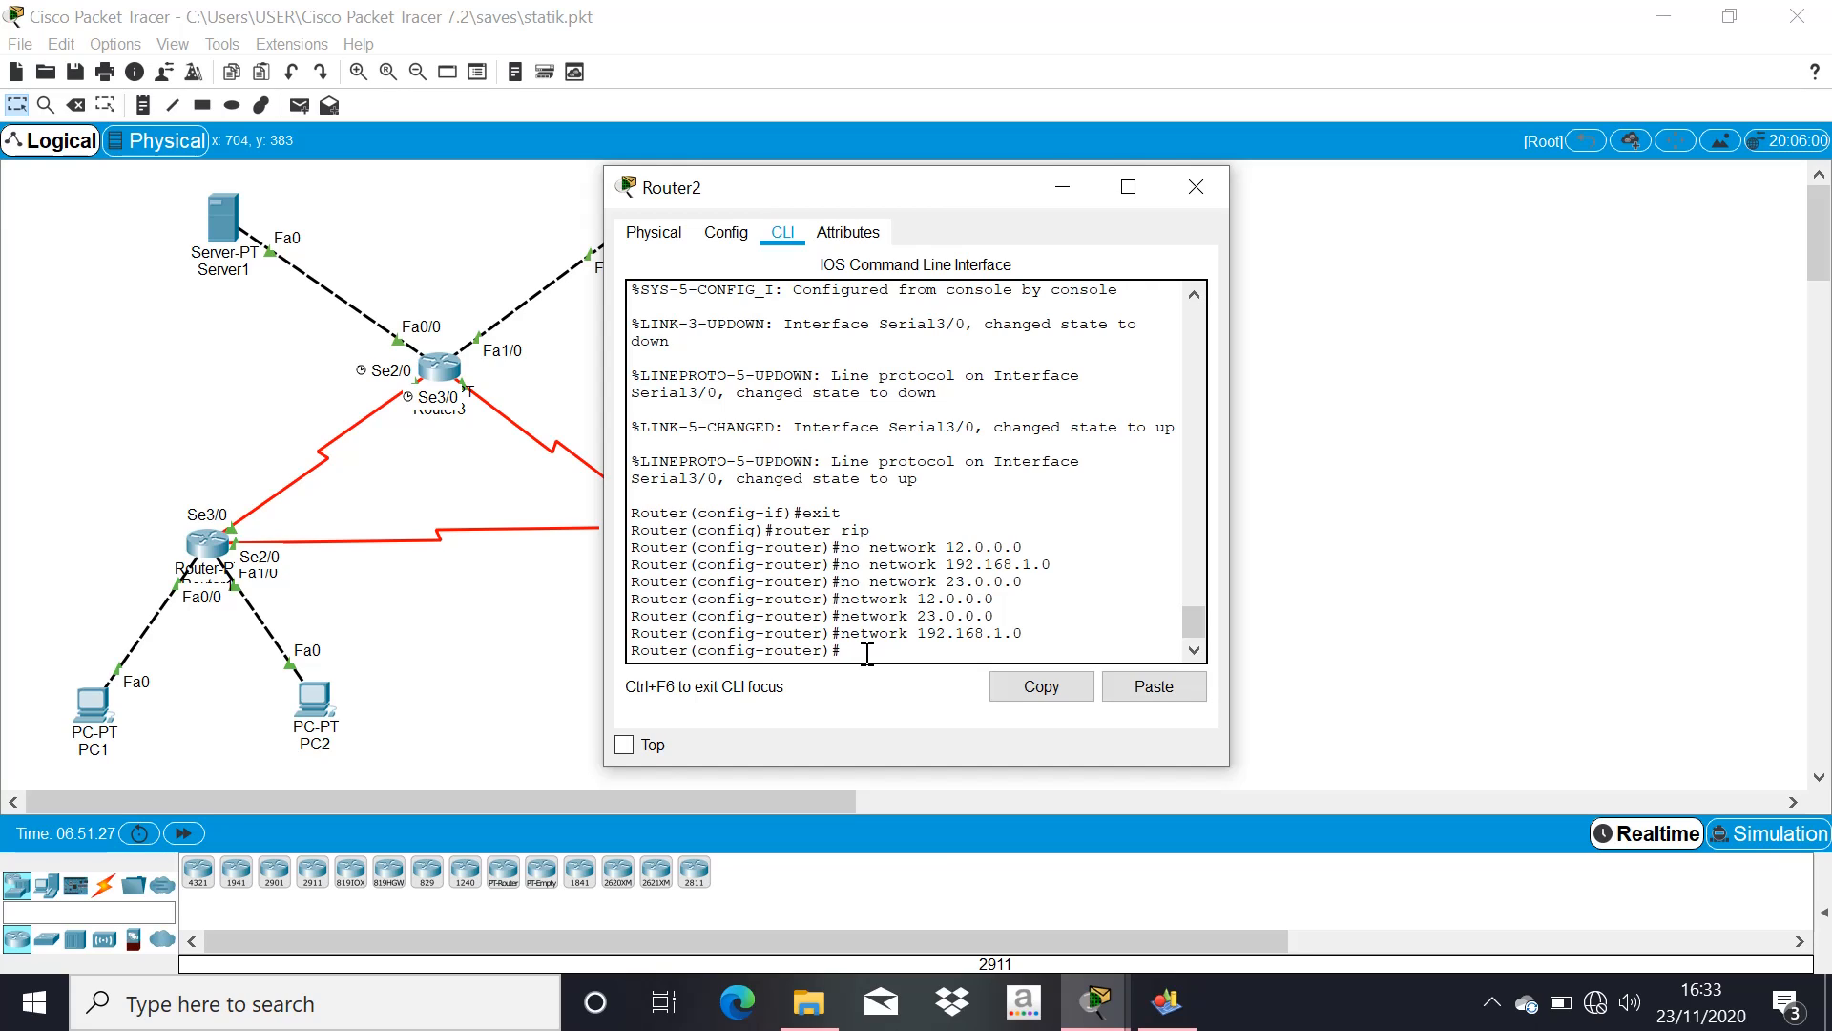
type("no auto -summa")
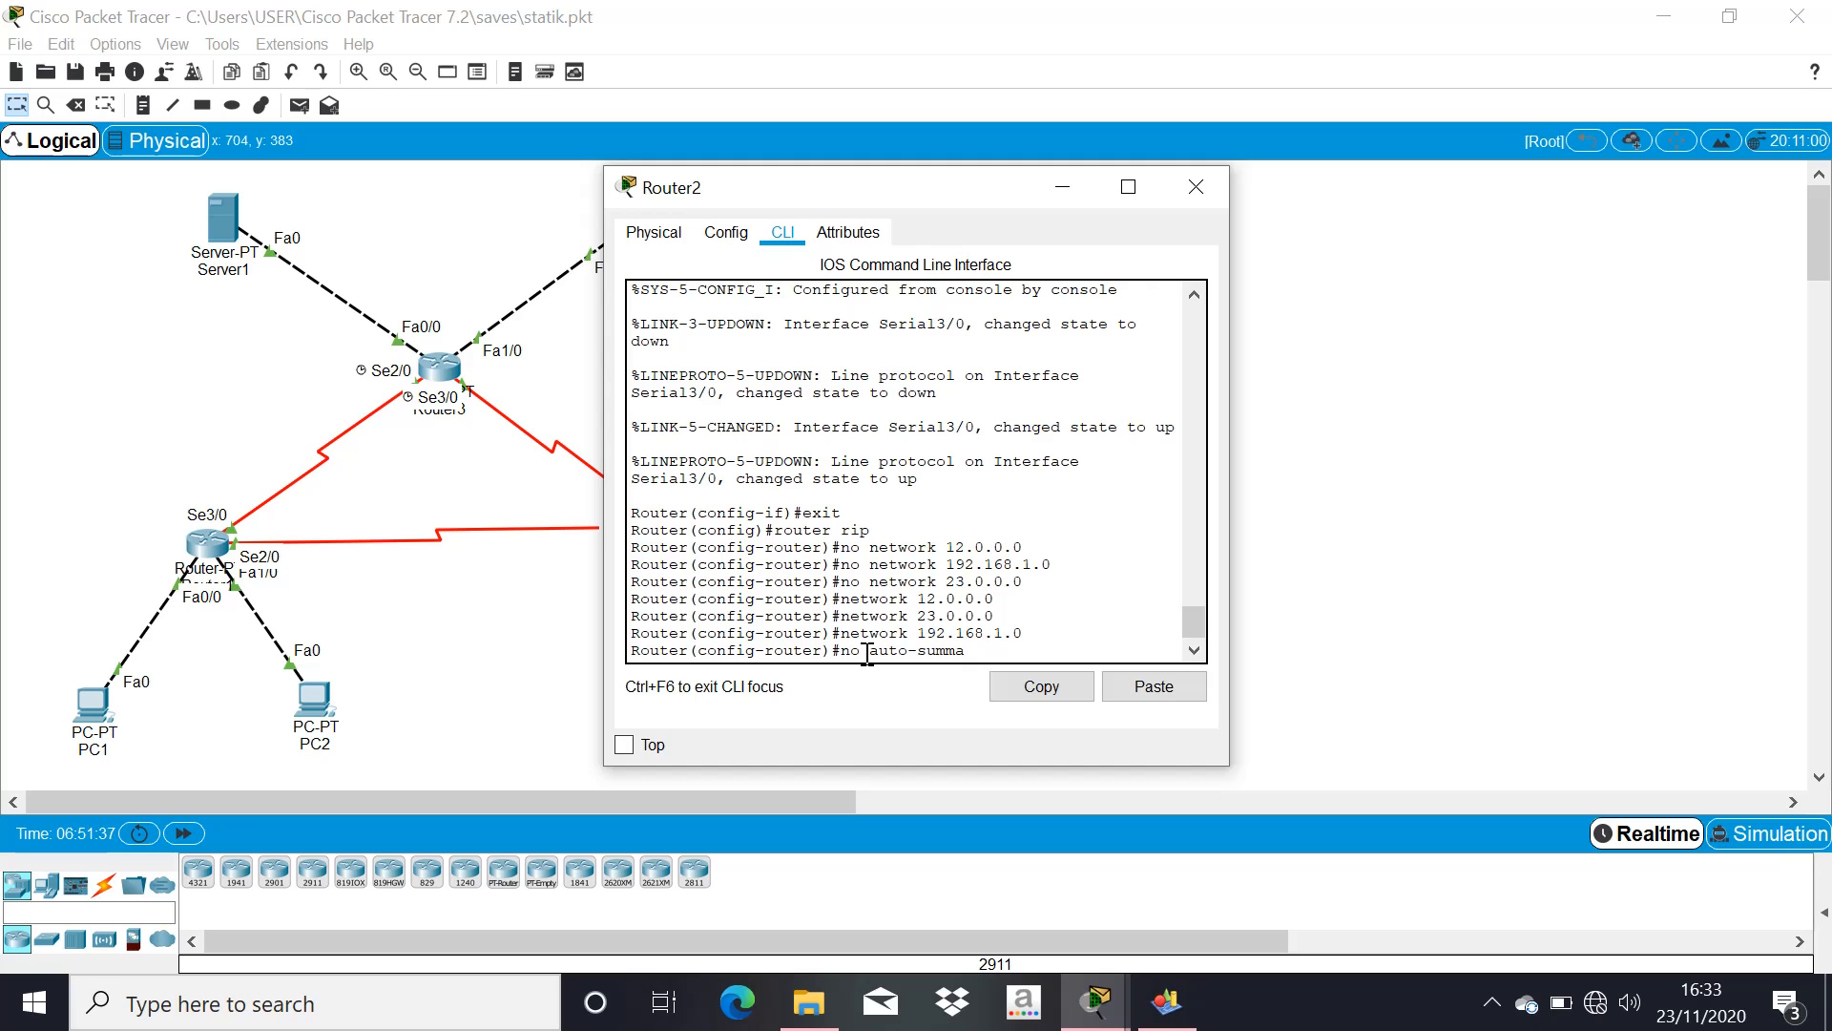
type("ry")
key("Return")
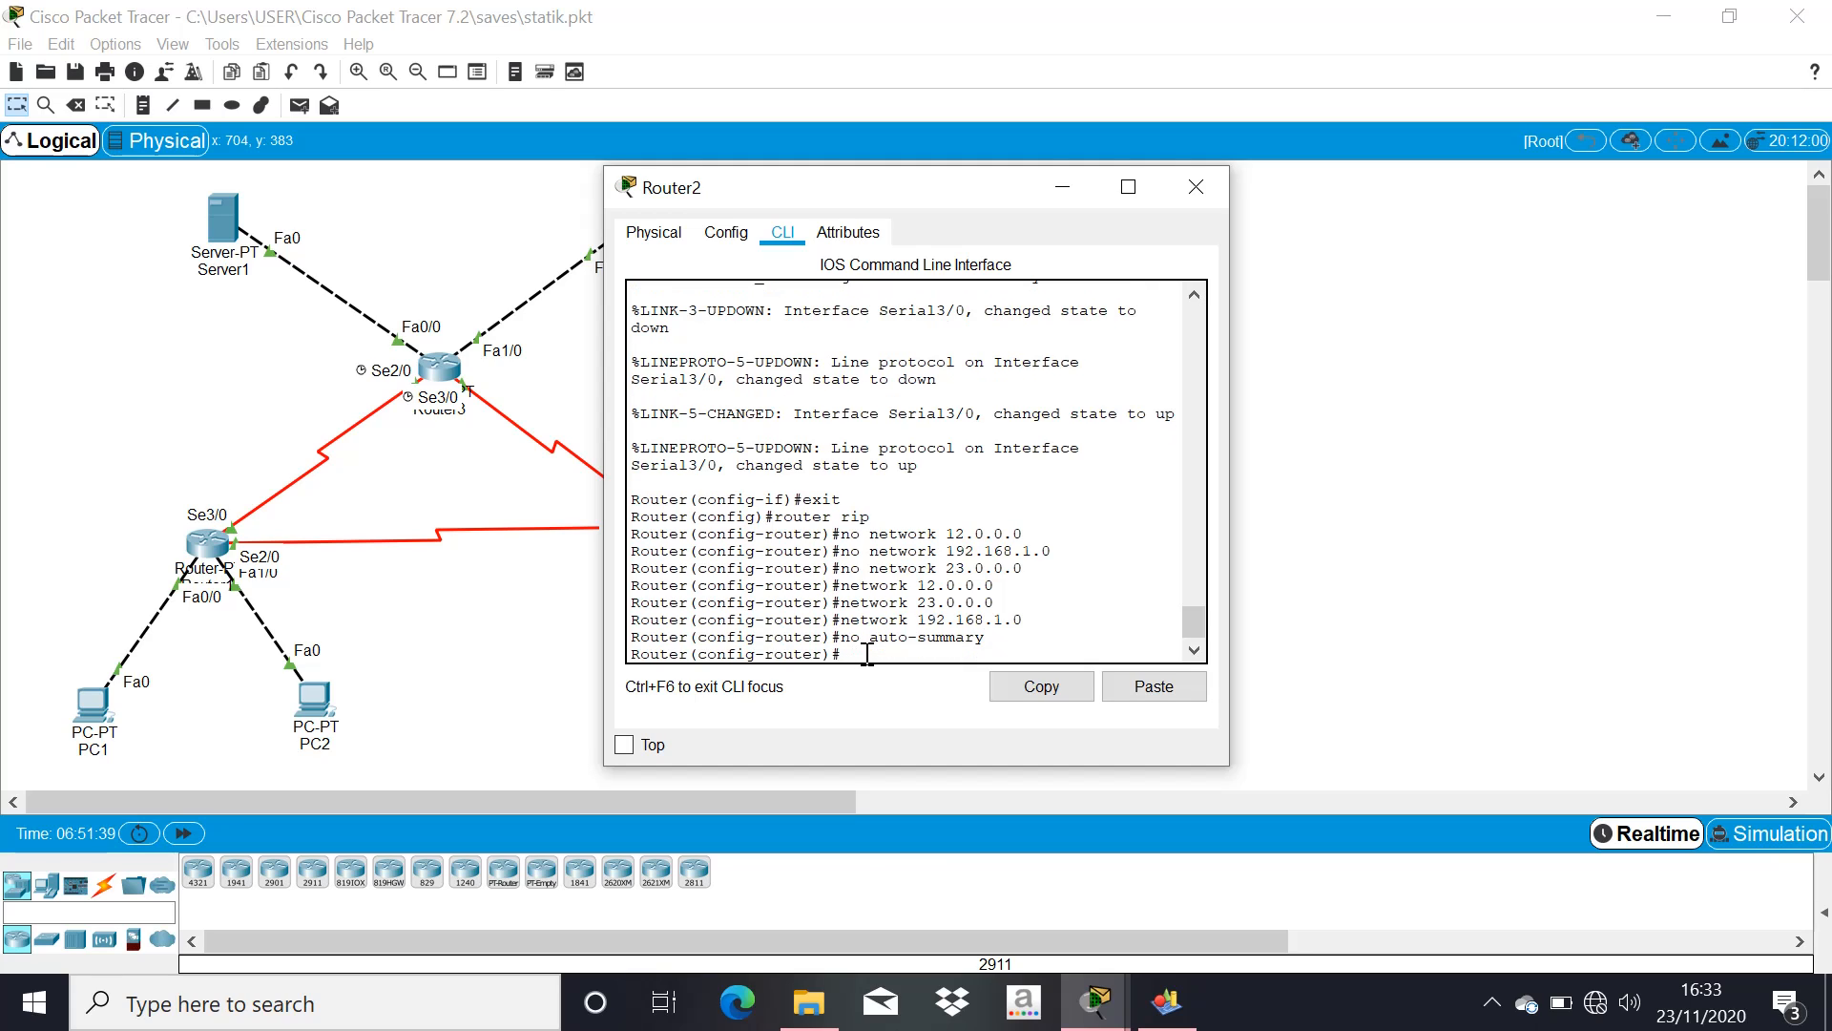
type("version 2")
key("Return")
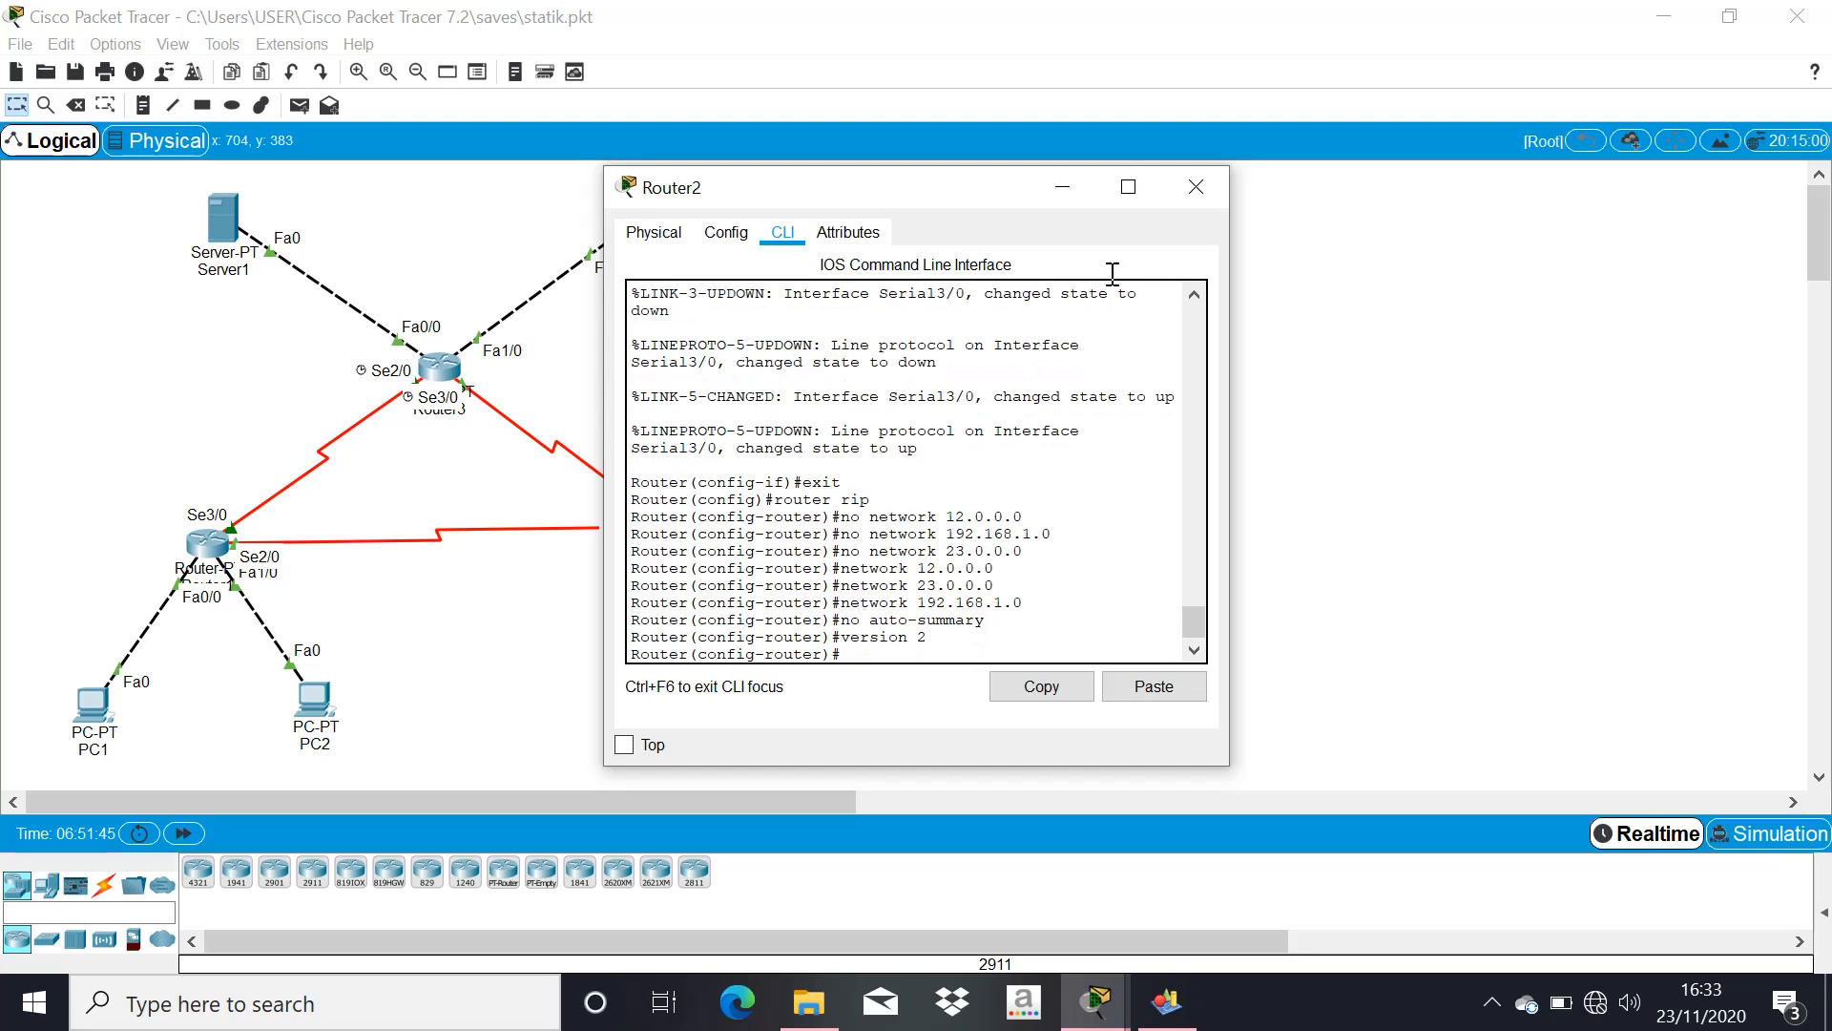
In Router3's command line, run "no auto-summary" and "version 2" in RIP router configuration mode, and close its window
left_click(1194, 198)
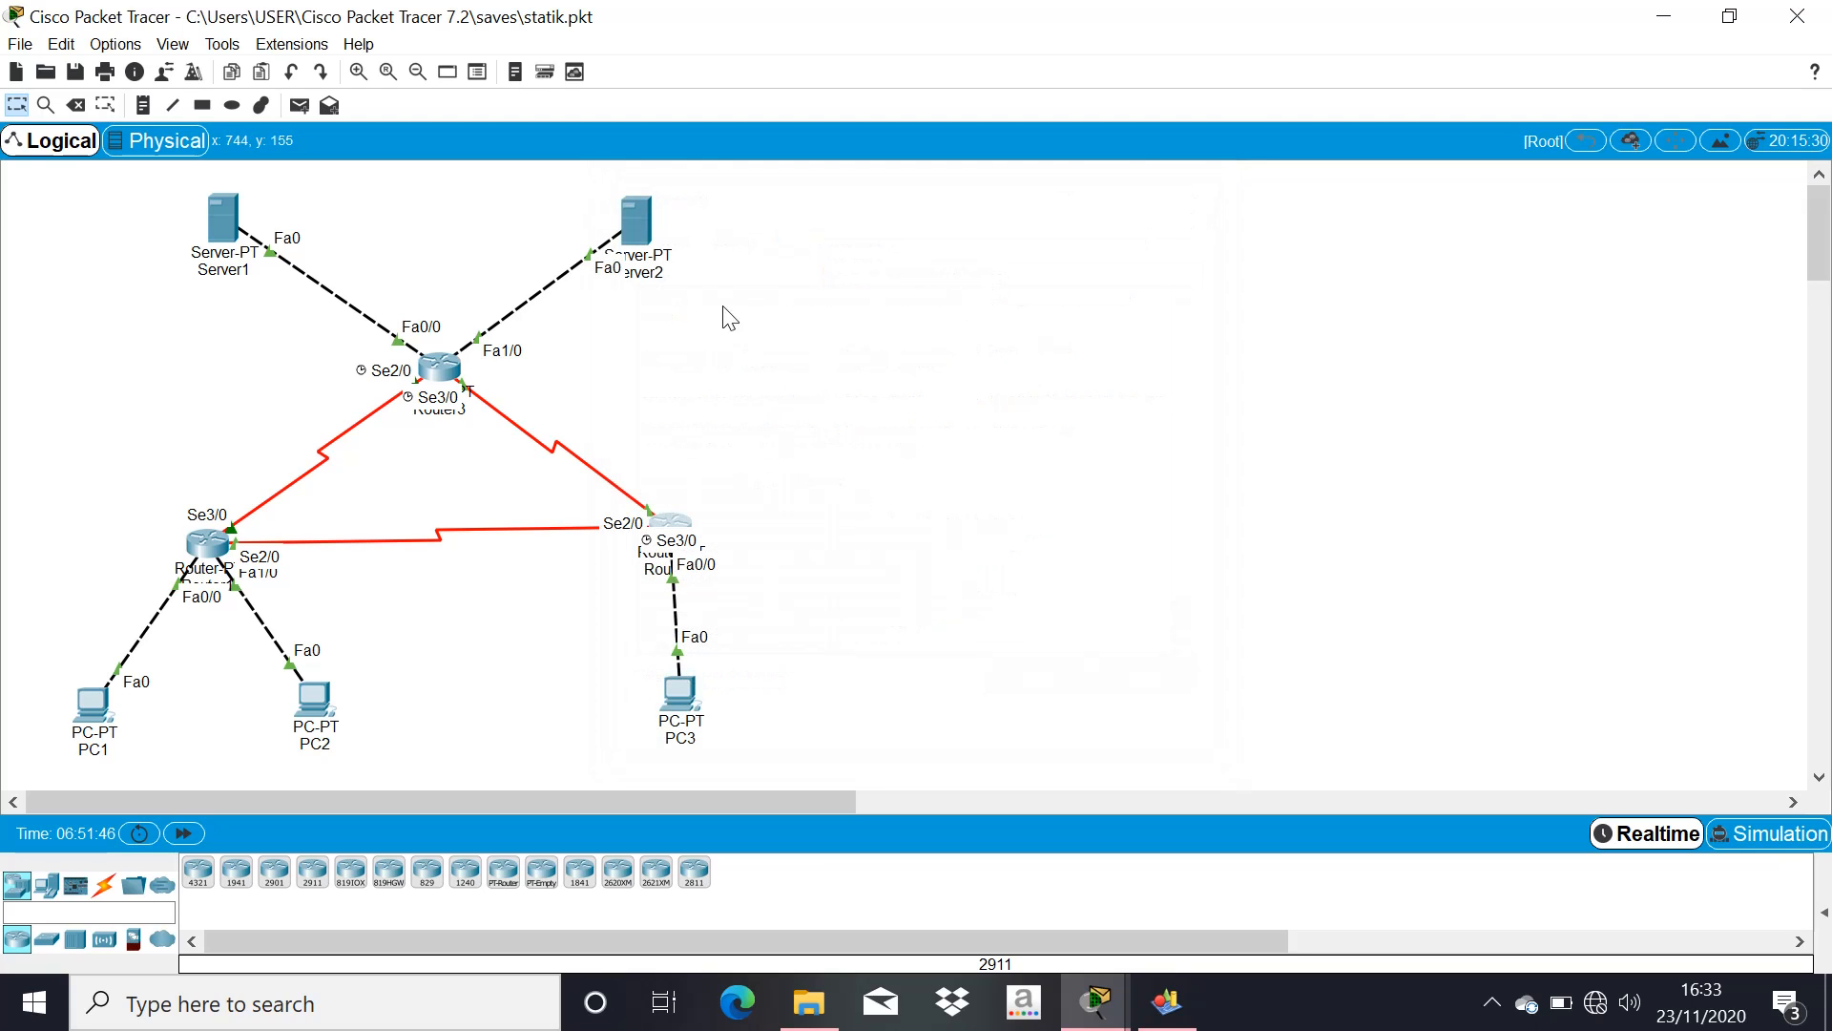
left_click(450, 367)
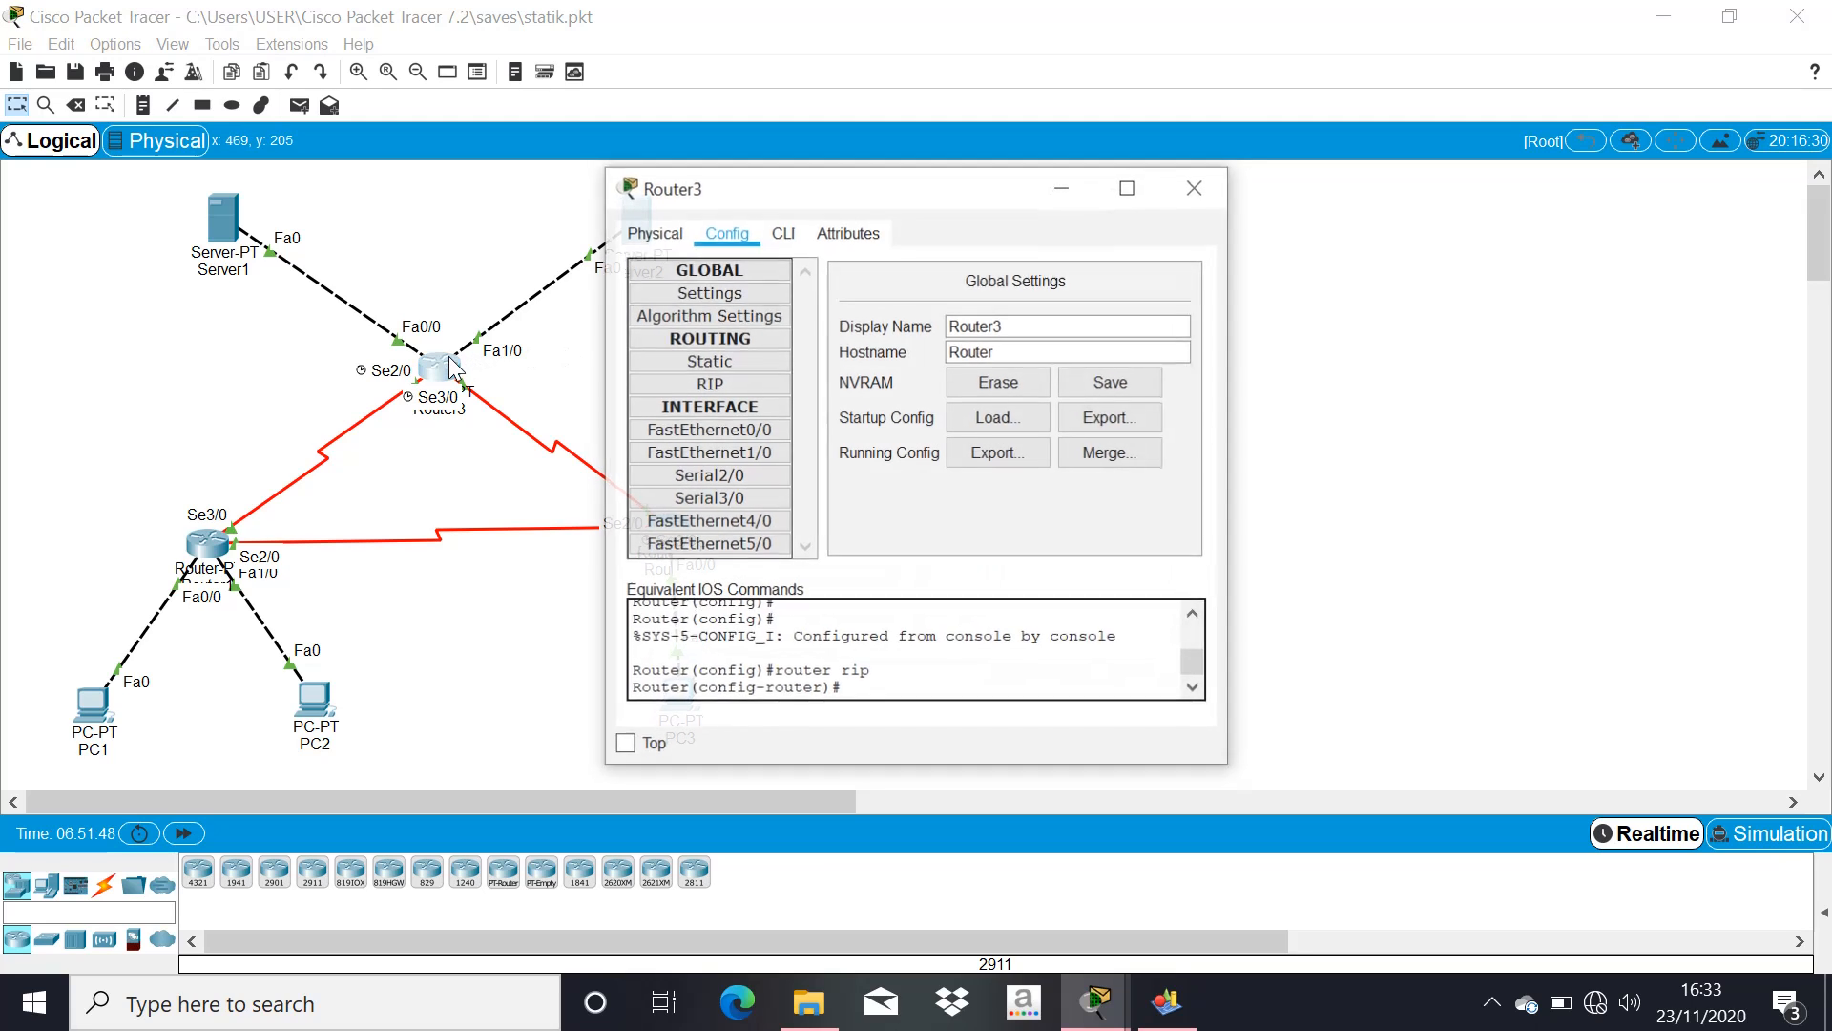
left_click(783, 233)
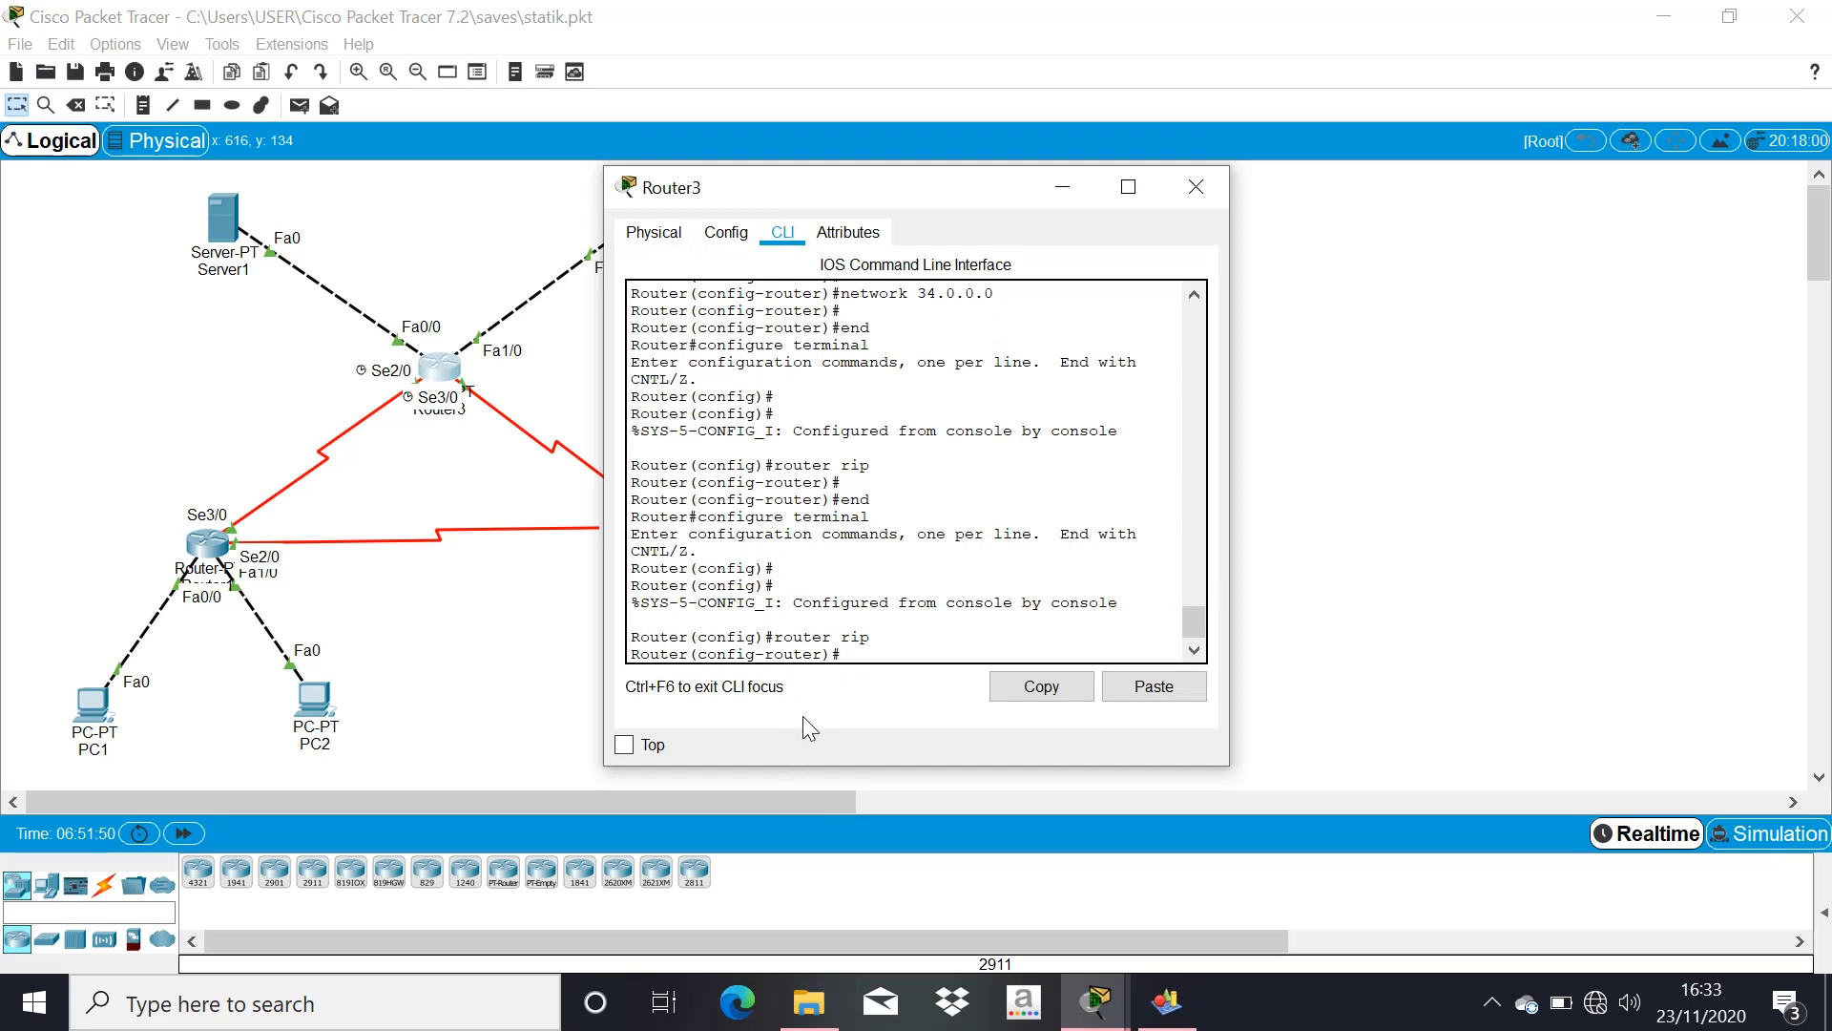
type("no auto-summary")
key("Return")
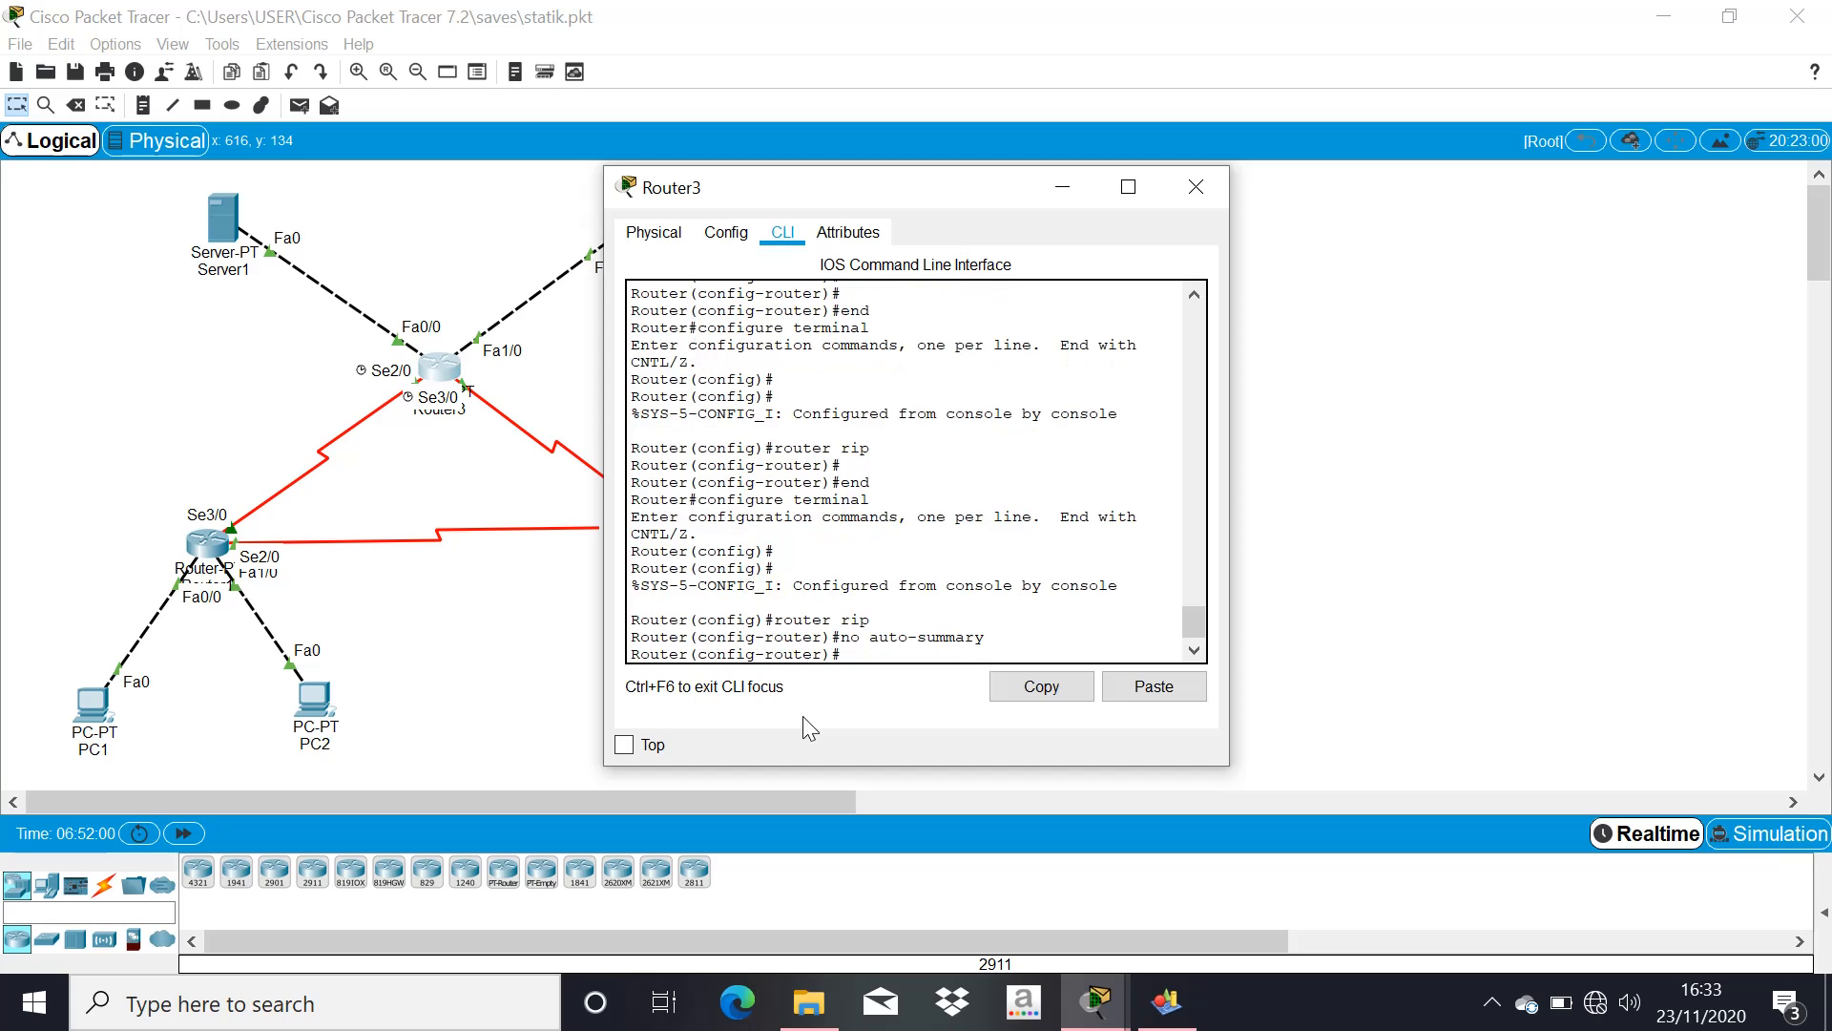
type("version 2")
key("Return")
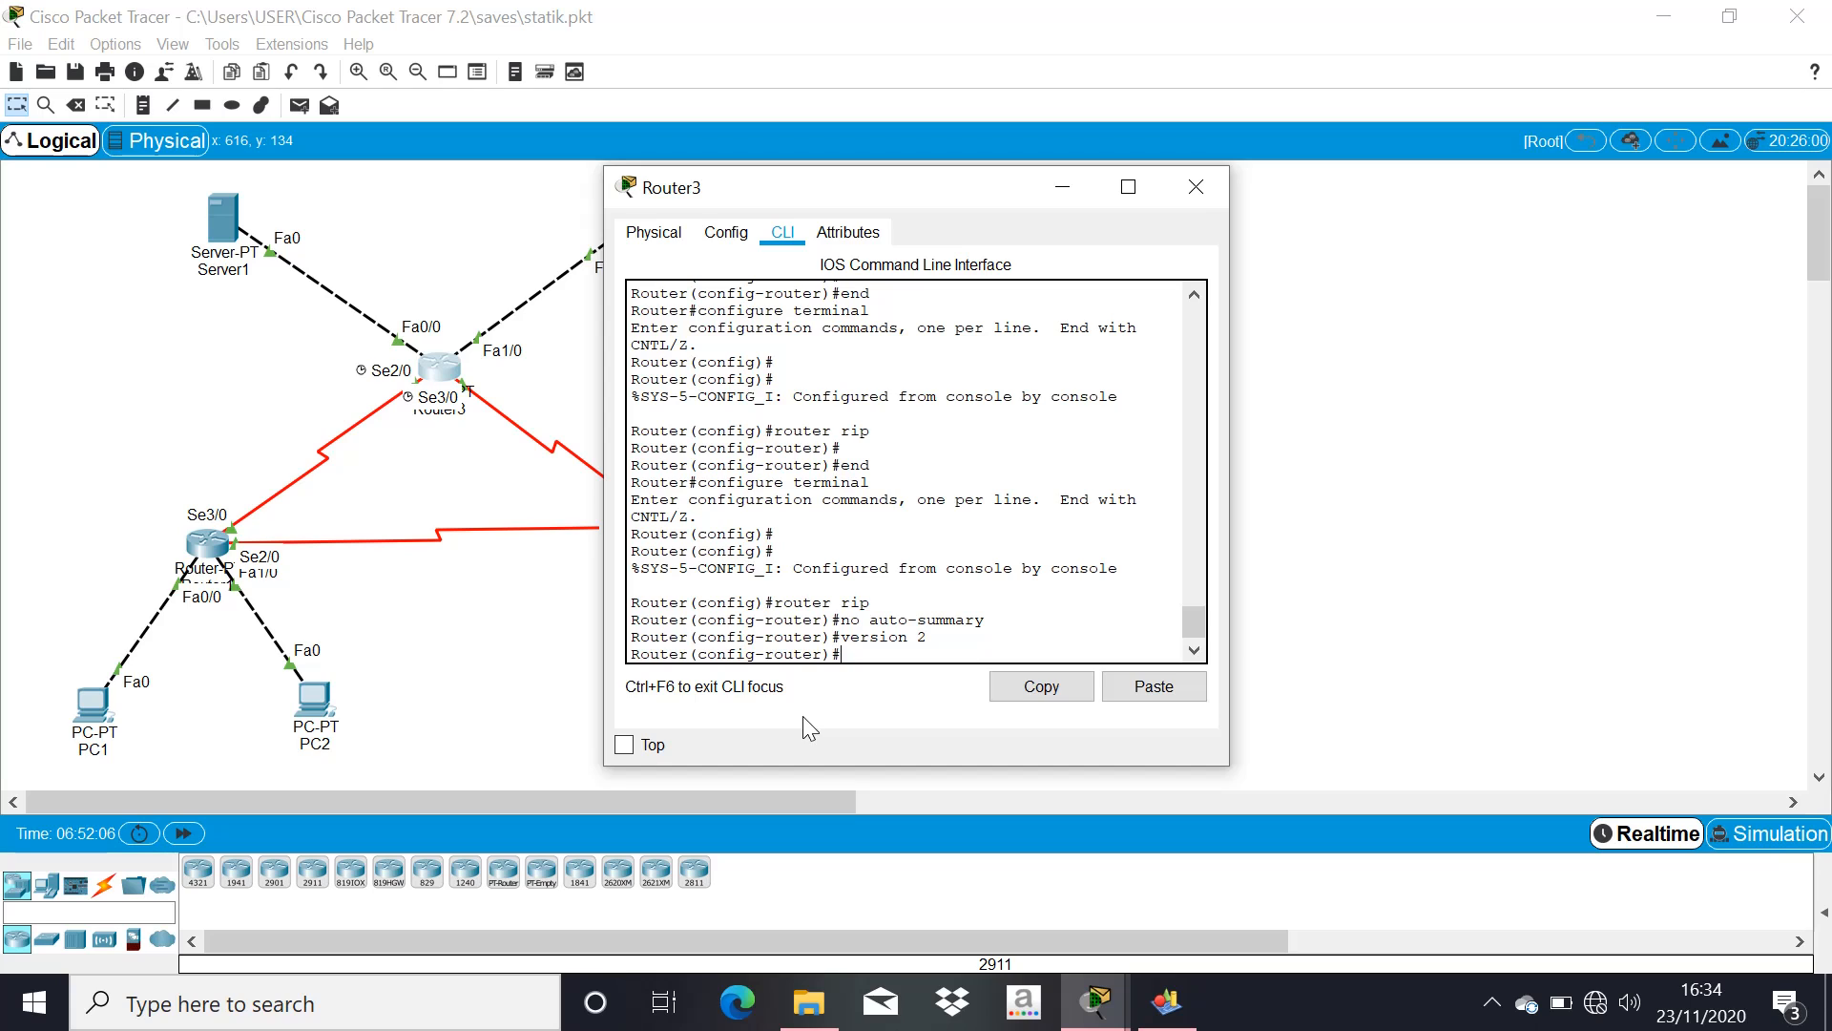
left_click(1196, 187)
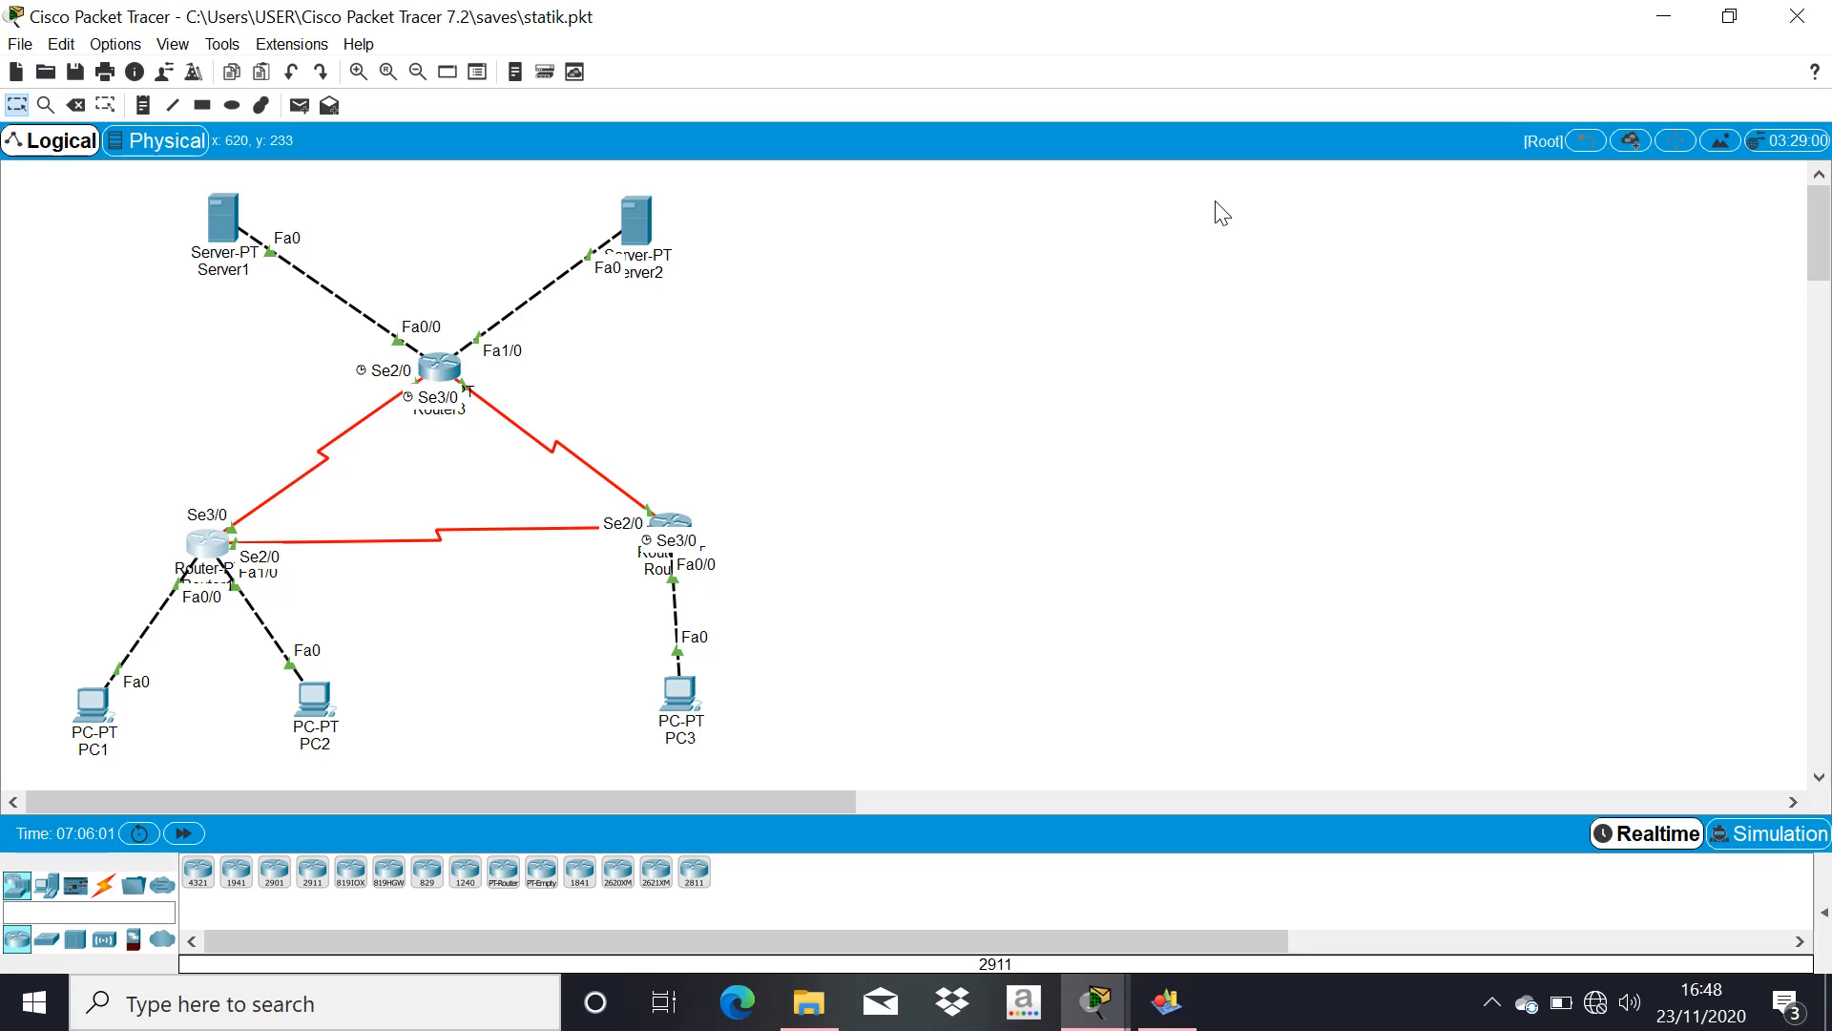
Save Router1's running configuration to NVRAM from its global settings and close its window
left_click(209, 534)
left_click(210, 543)
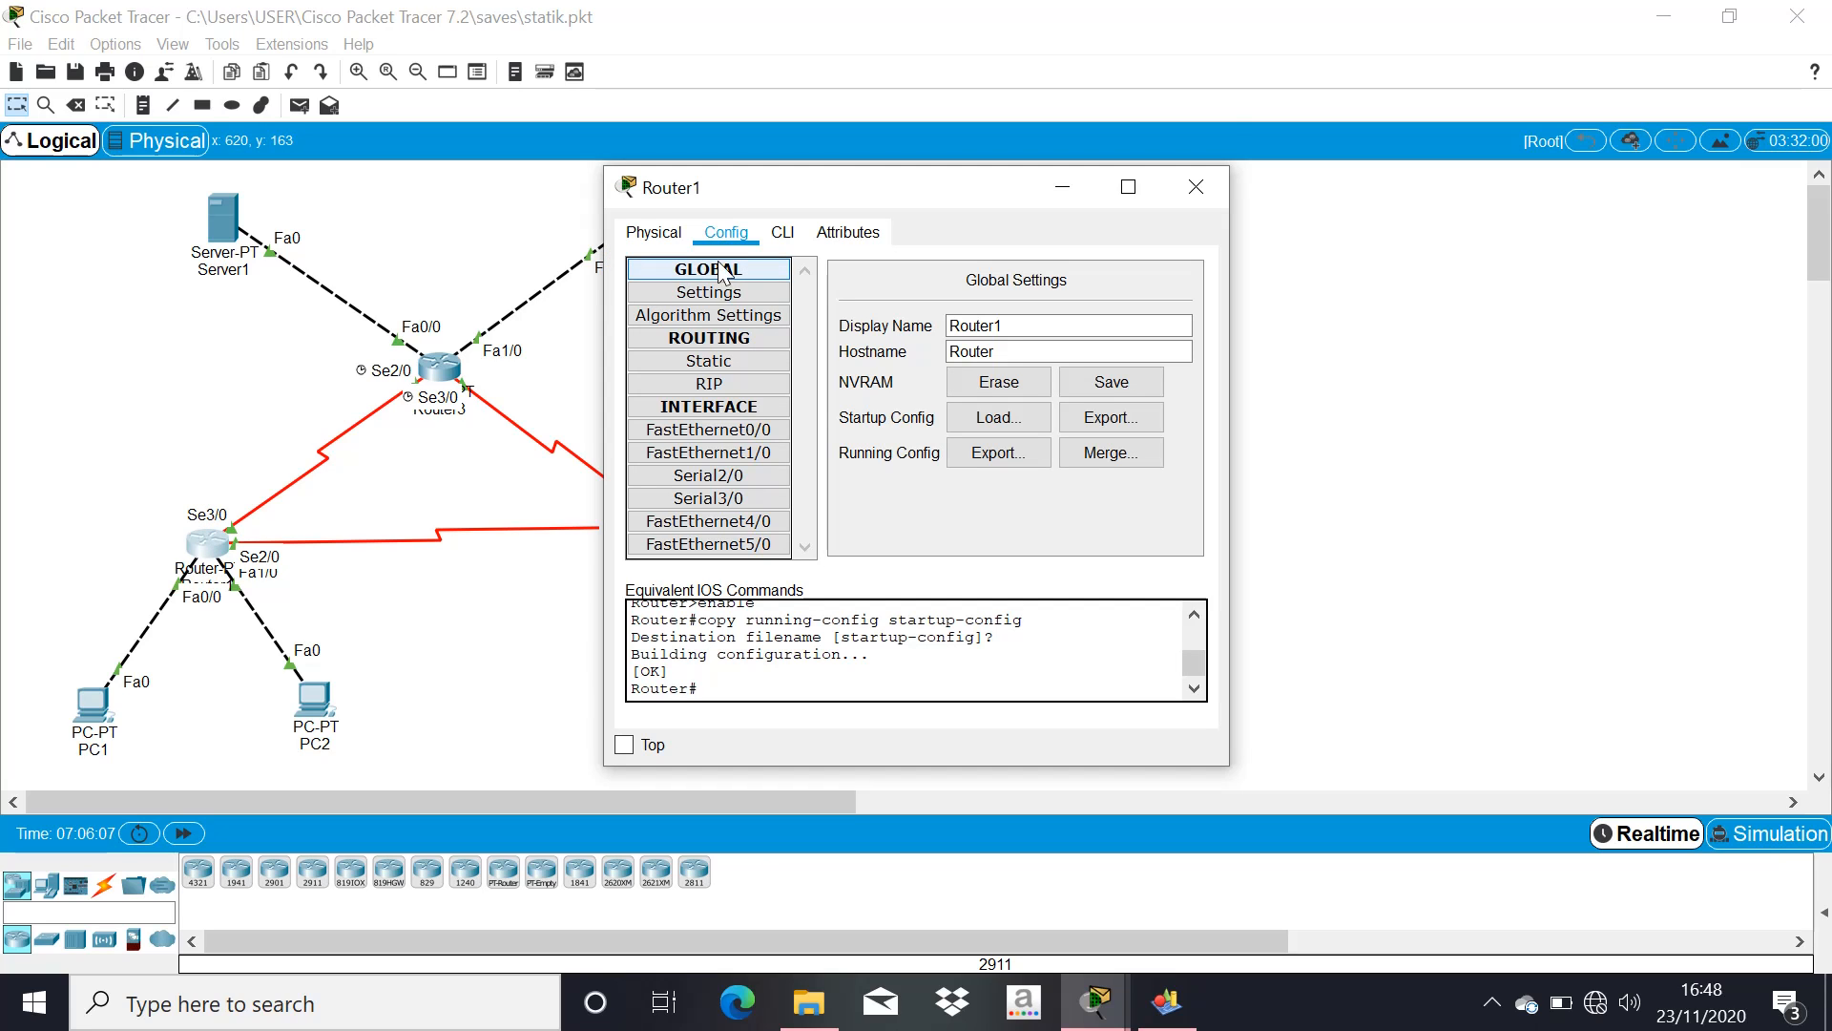
left_click(723, 292)
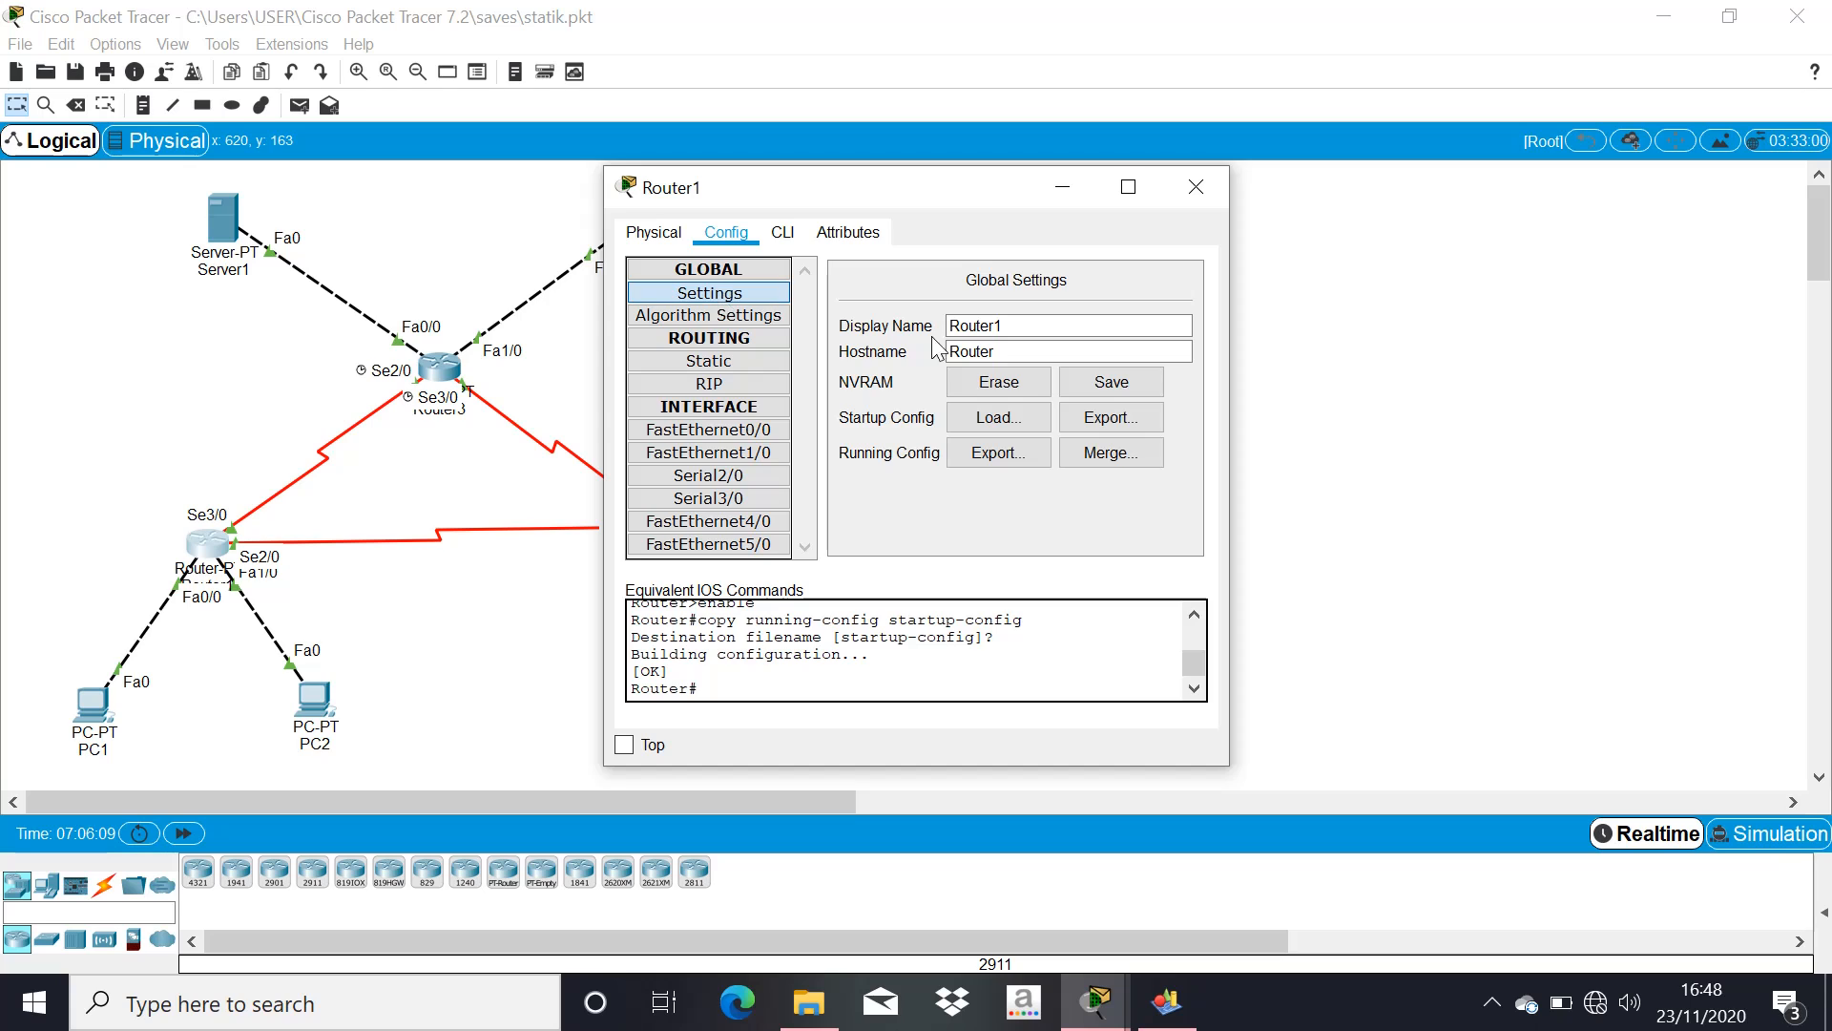
left_click(1088, 384)
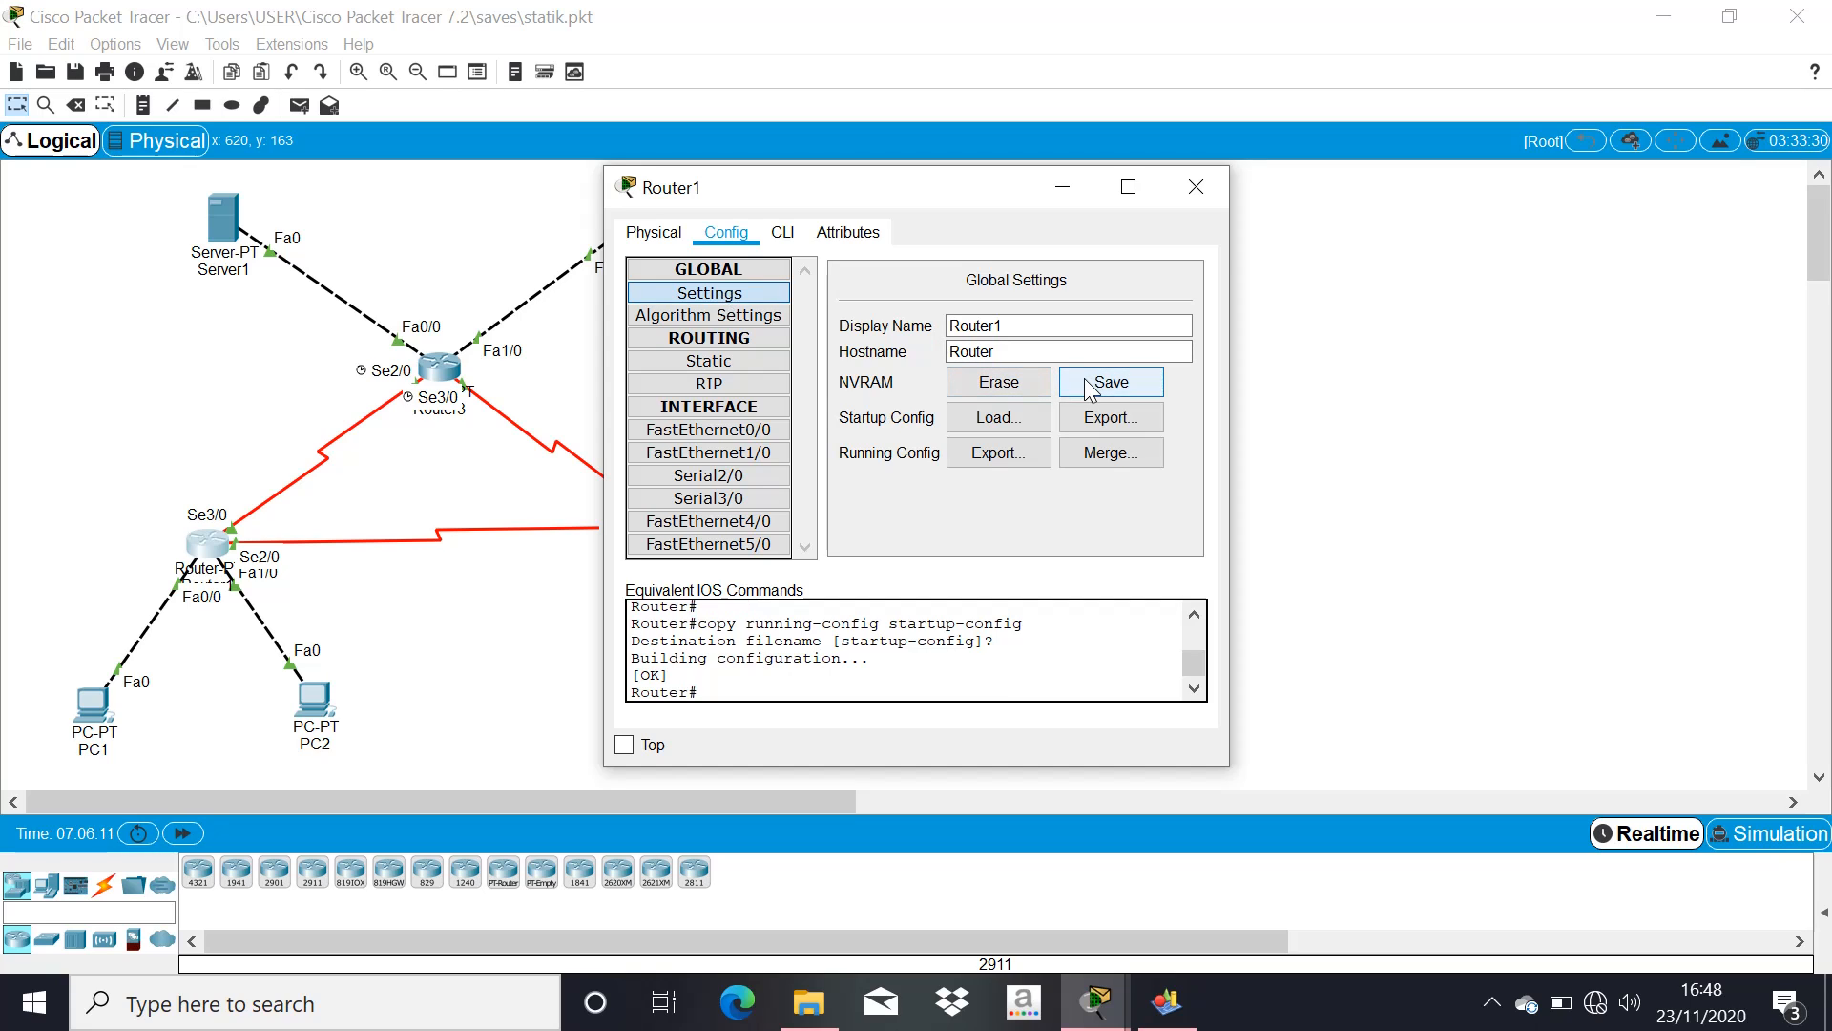
left_click(1205, 185)
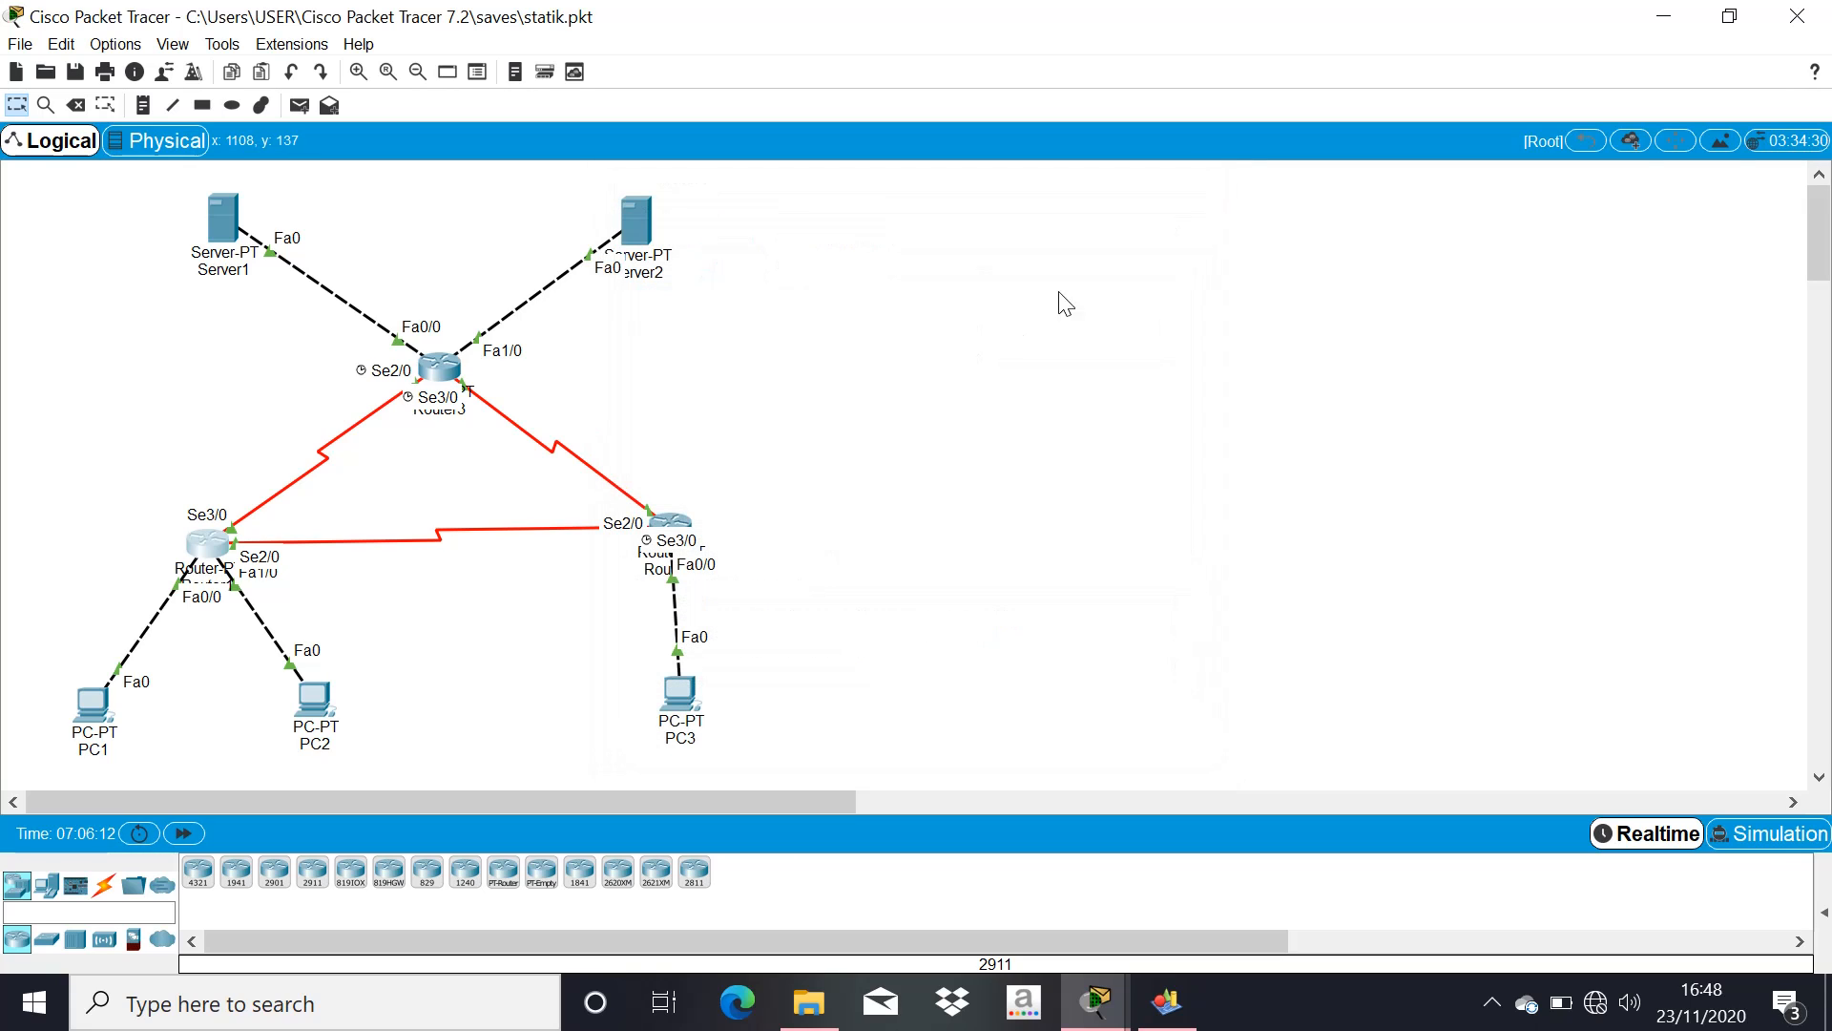
Save Router2's configuration to NVRAM from its global settings and close its window
left_click(673, 534)
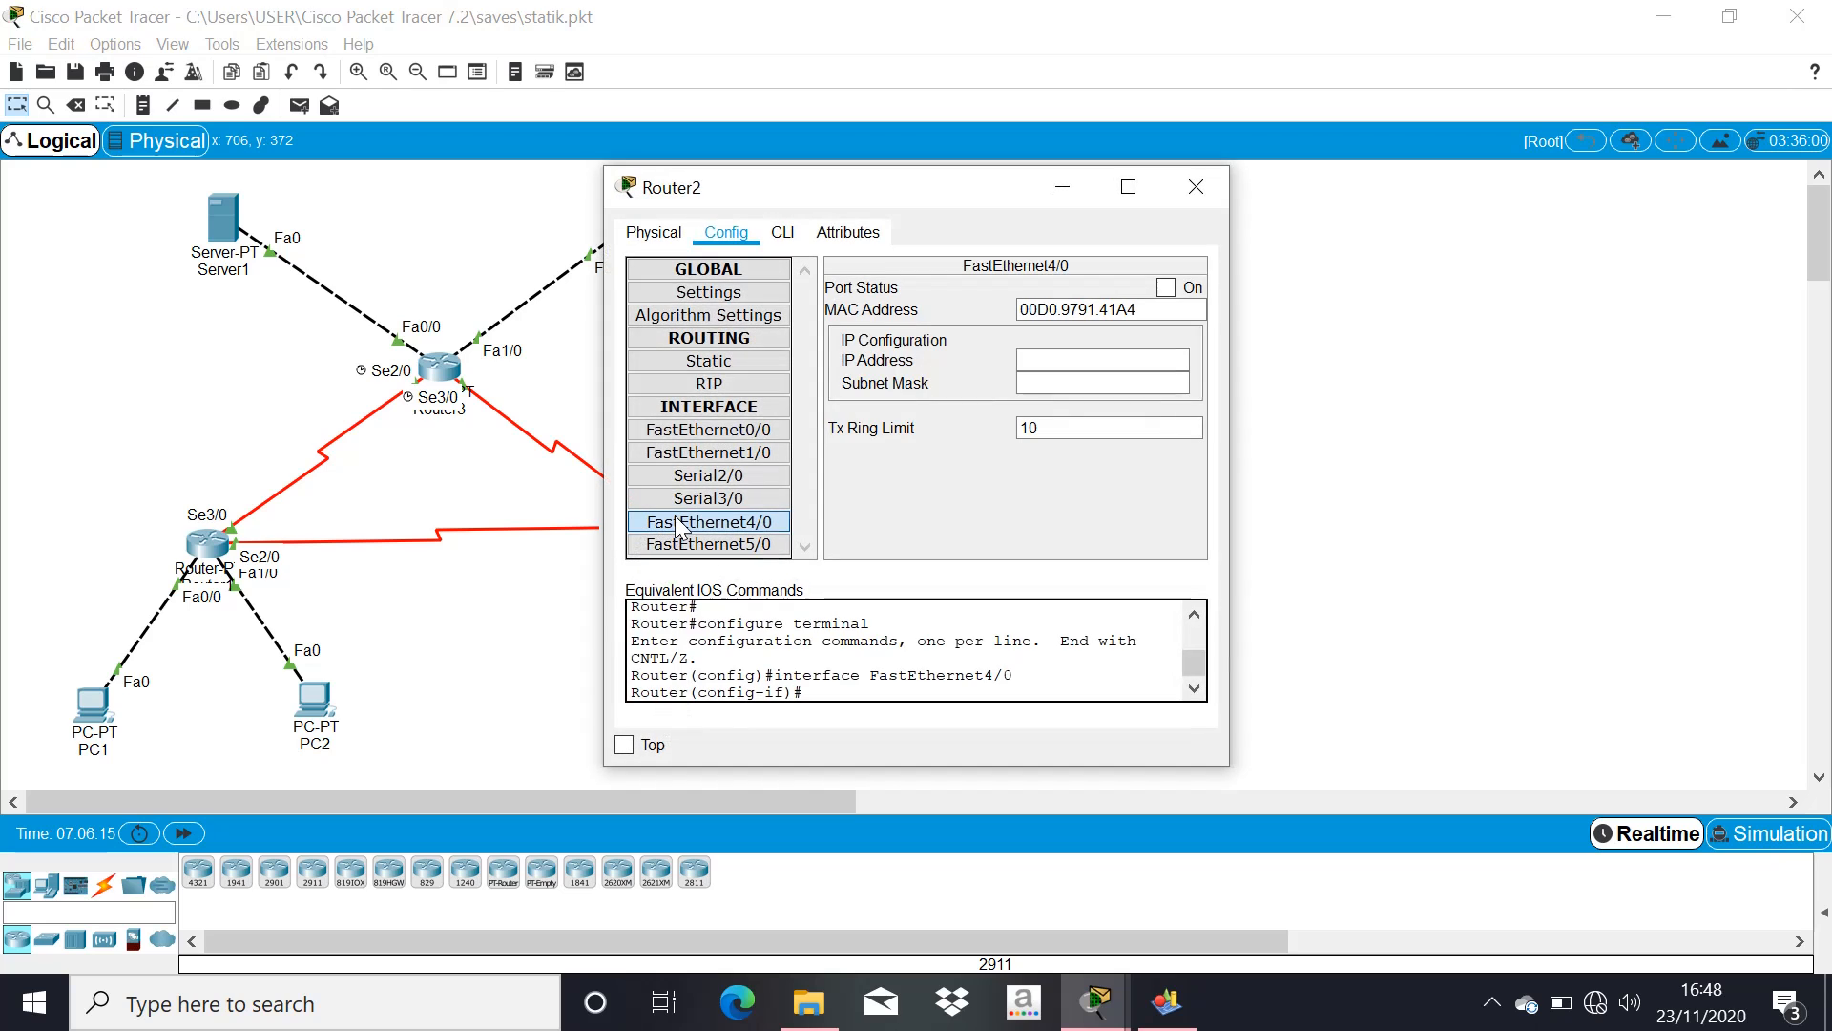
left_click(716, 296)
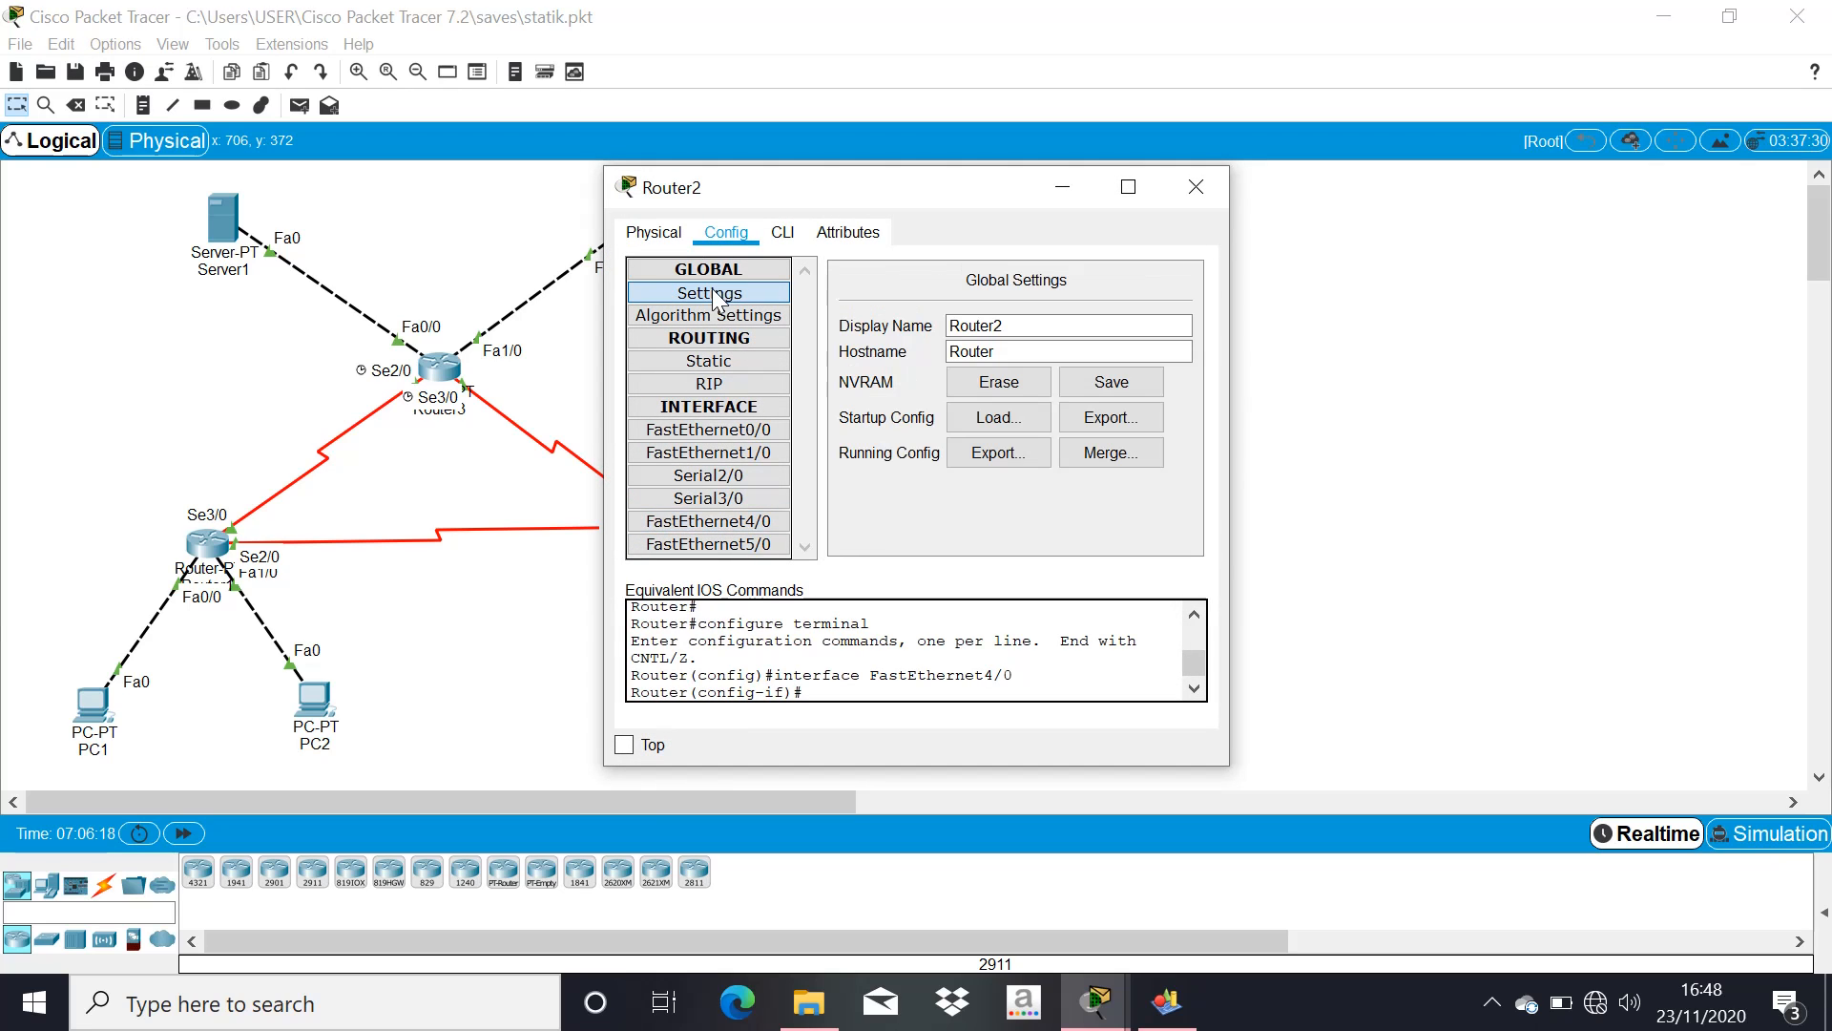
left_click(1092, 385)
left_click(1193, 188)
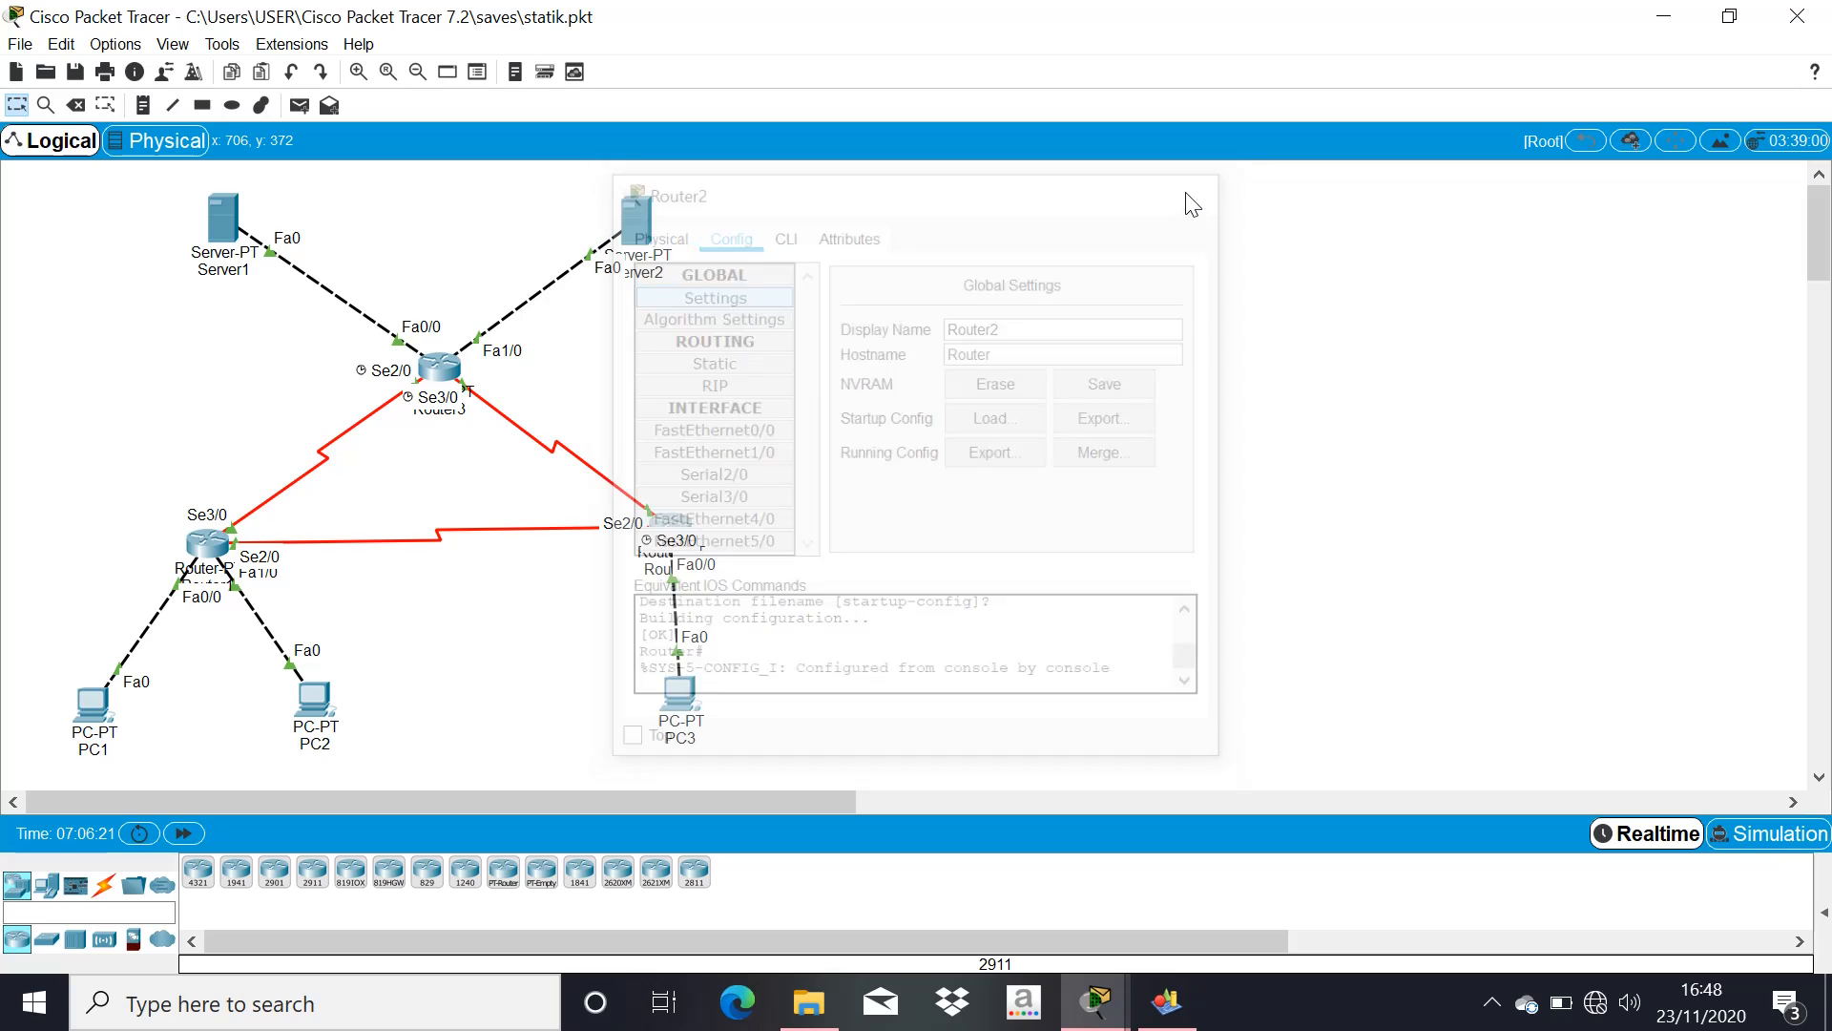
Save Router3's configuration to NVRAM from its global settings and close its window
left_click(452, 367)
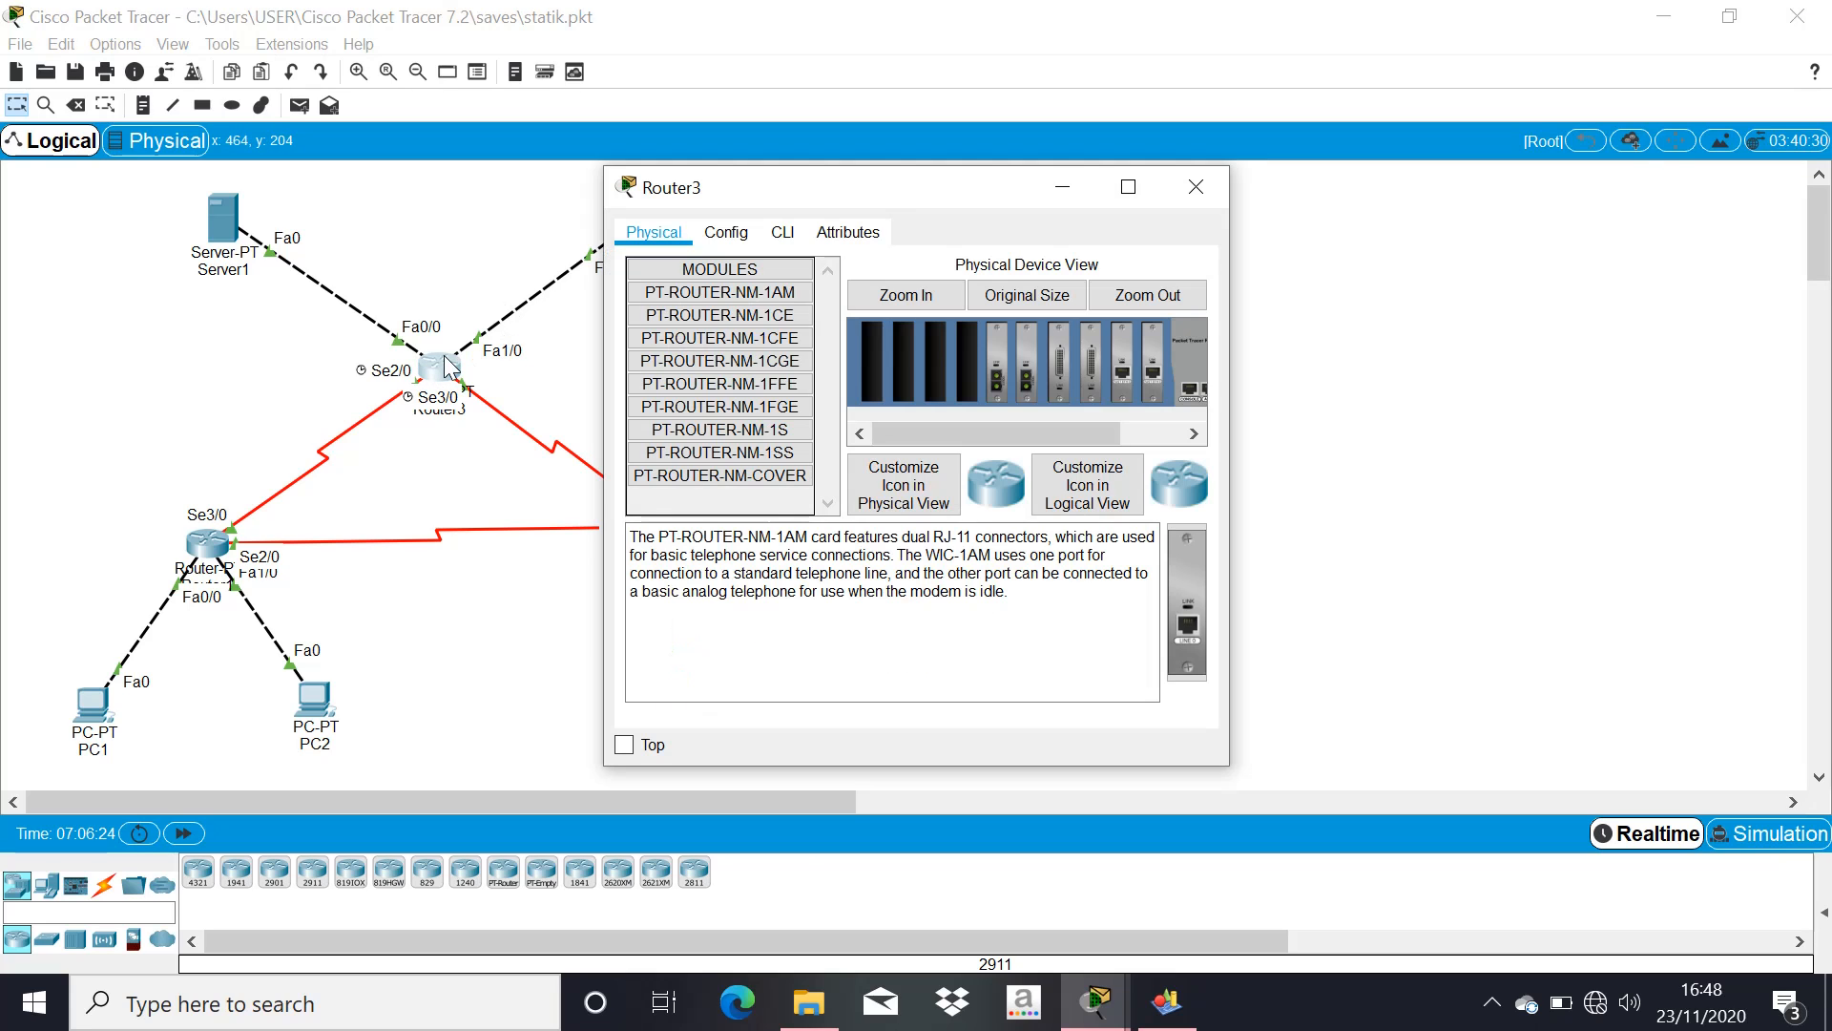
left_click(721, 232)
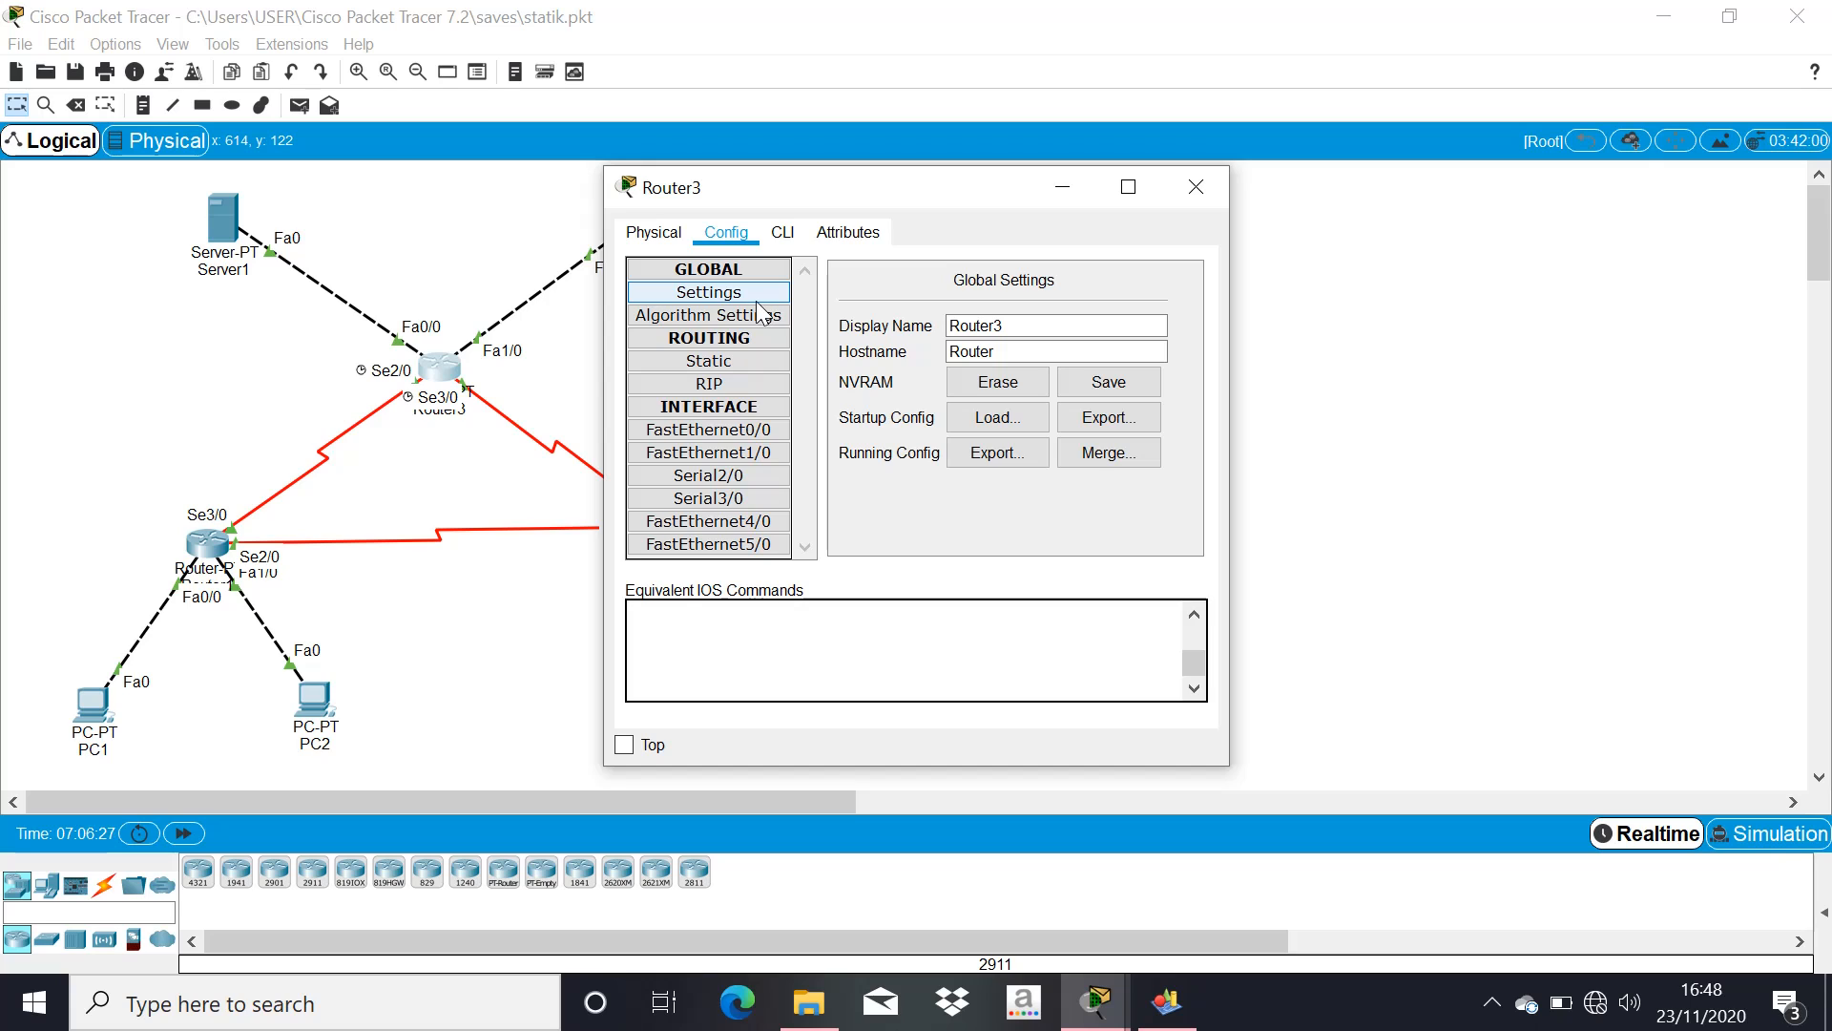
left_click(1083, 392)
left_click(1196, 194)
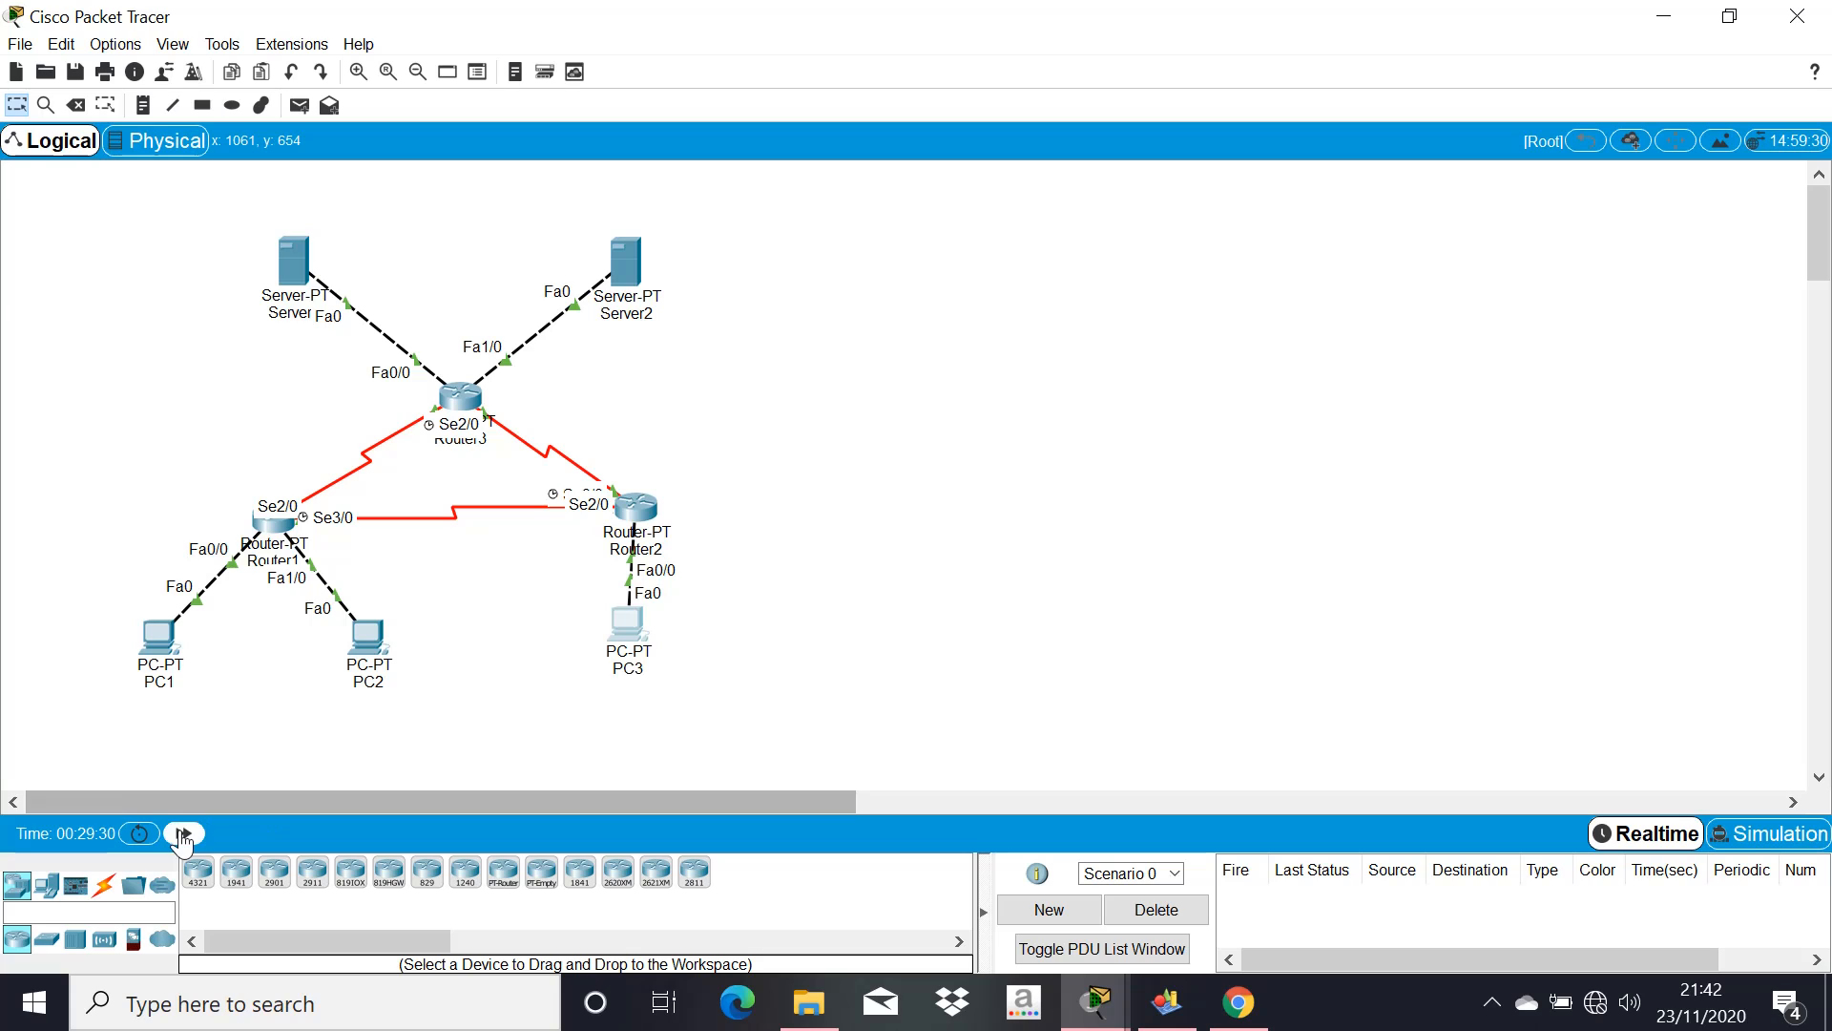
Fast-forward the simulation time, power cycle the devices and accept the network reset
left_click(184, 834)
left_click(134, 835)
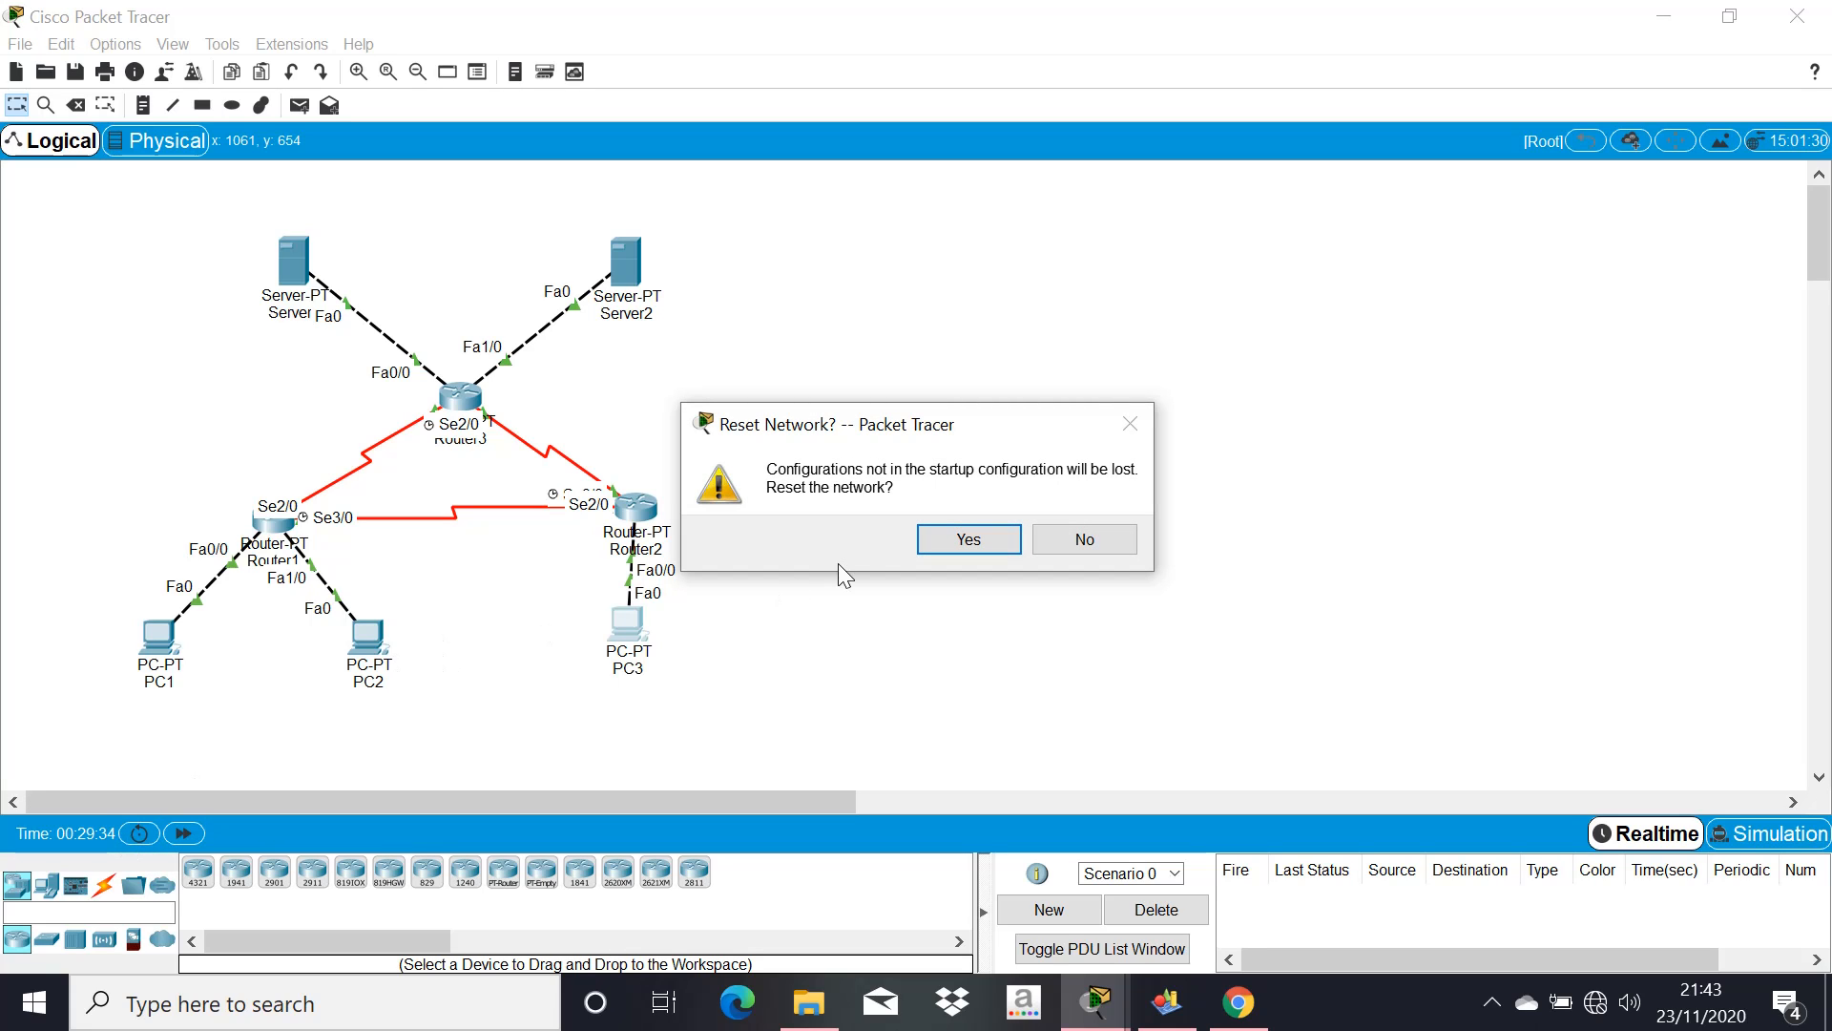
left_click(964, 539)
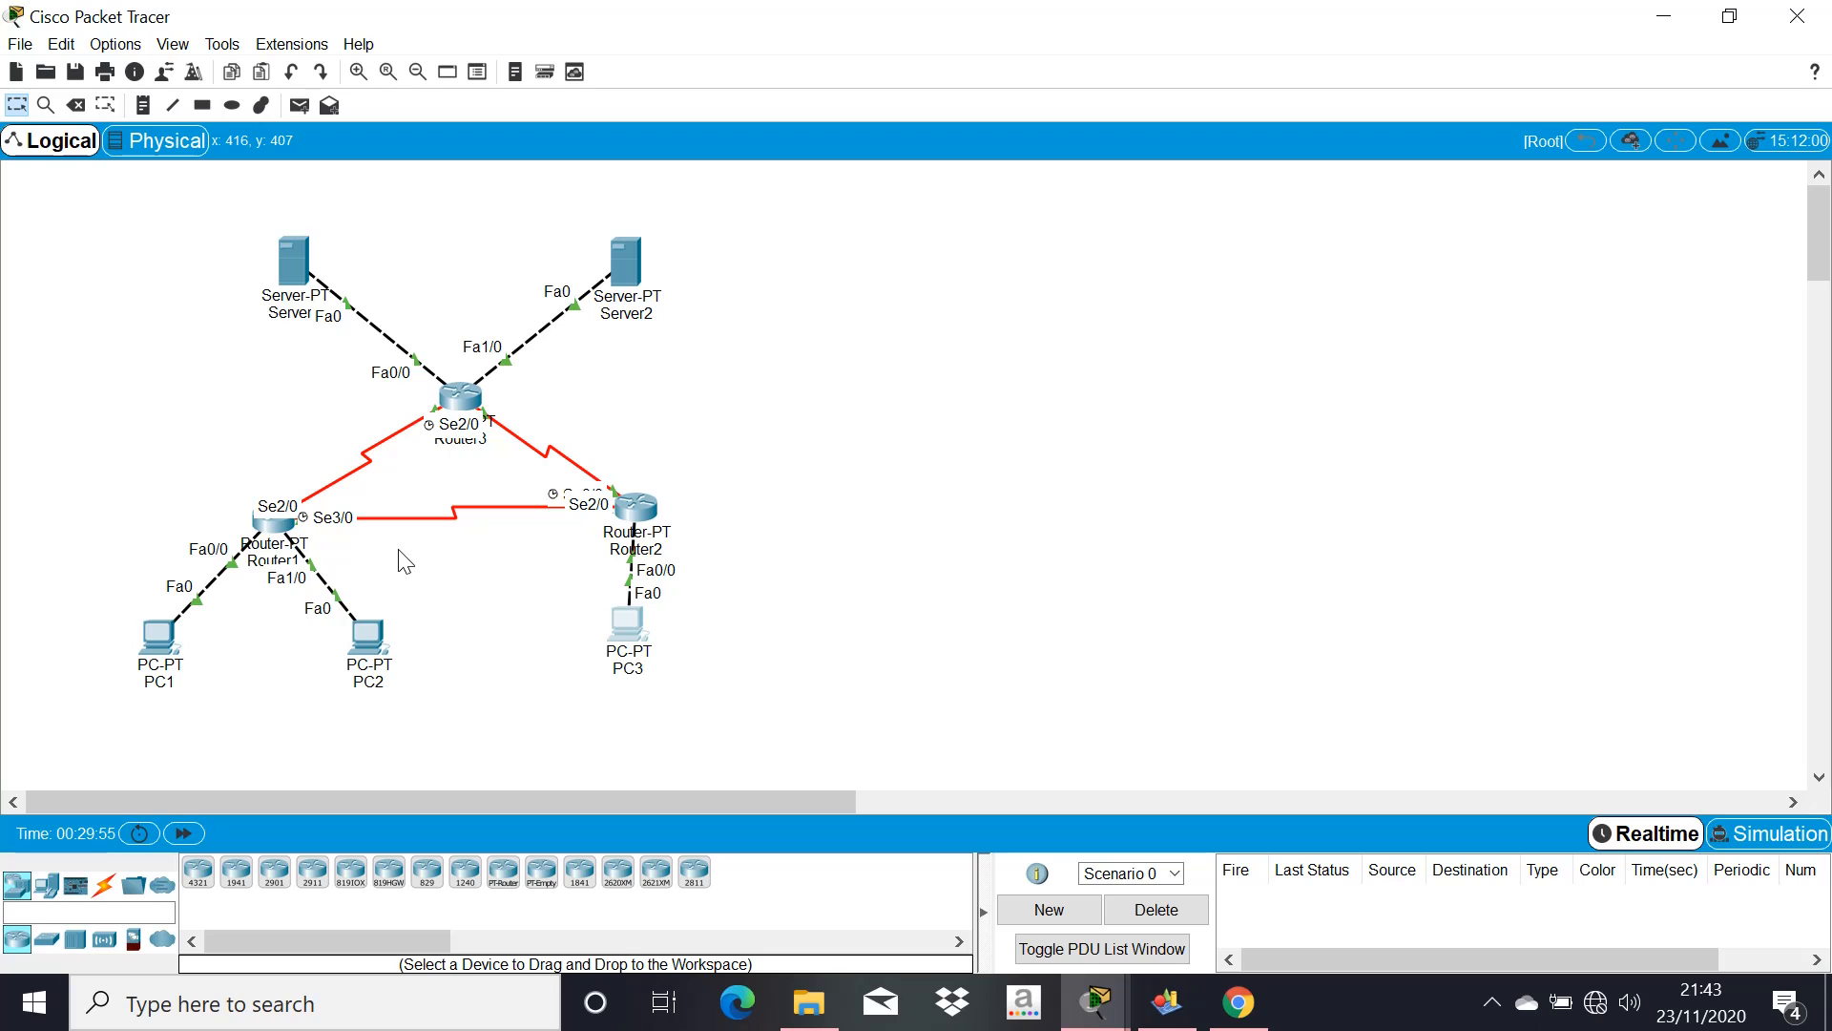
Run "show ip route" in Router1's command line, examine its RIP-learned routes and close its window
left_click(265, 531)
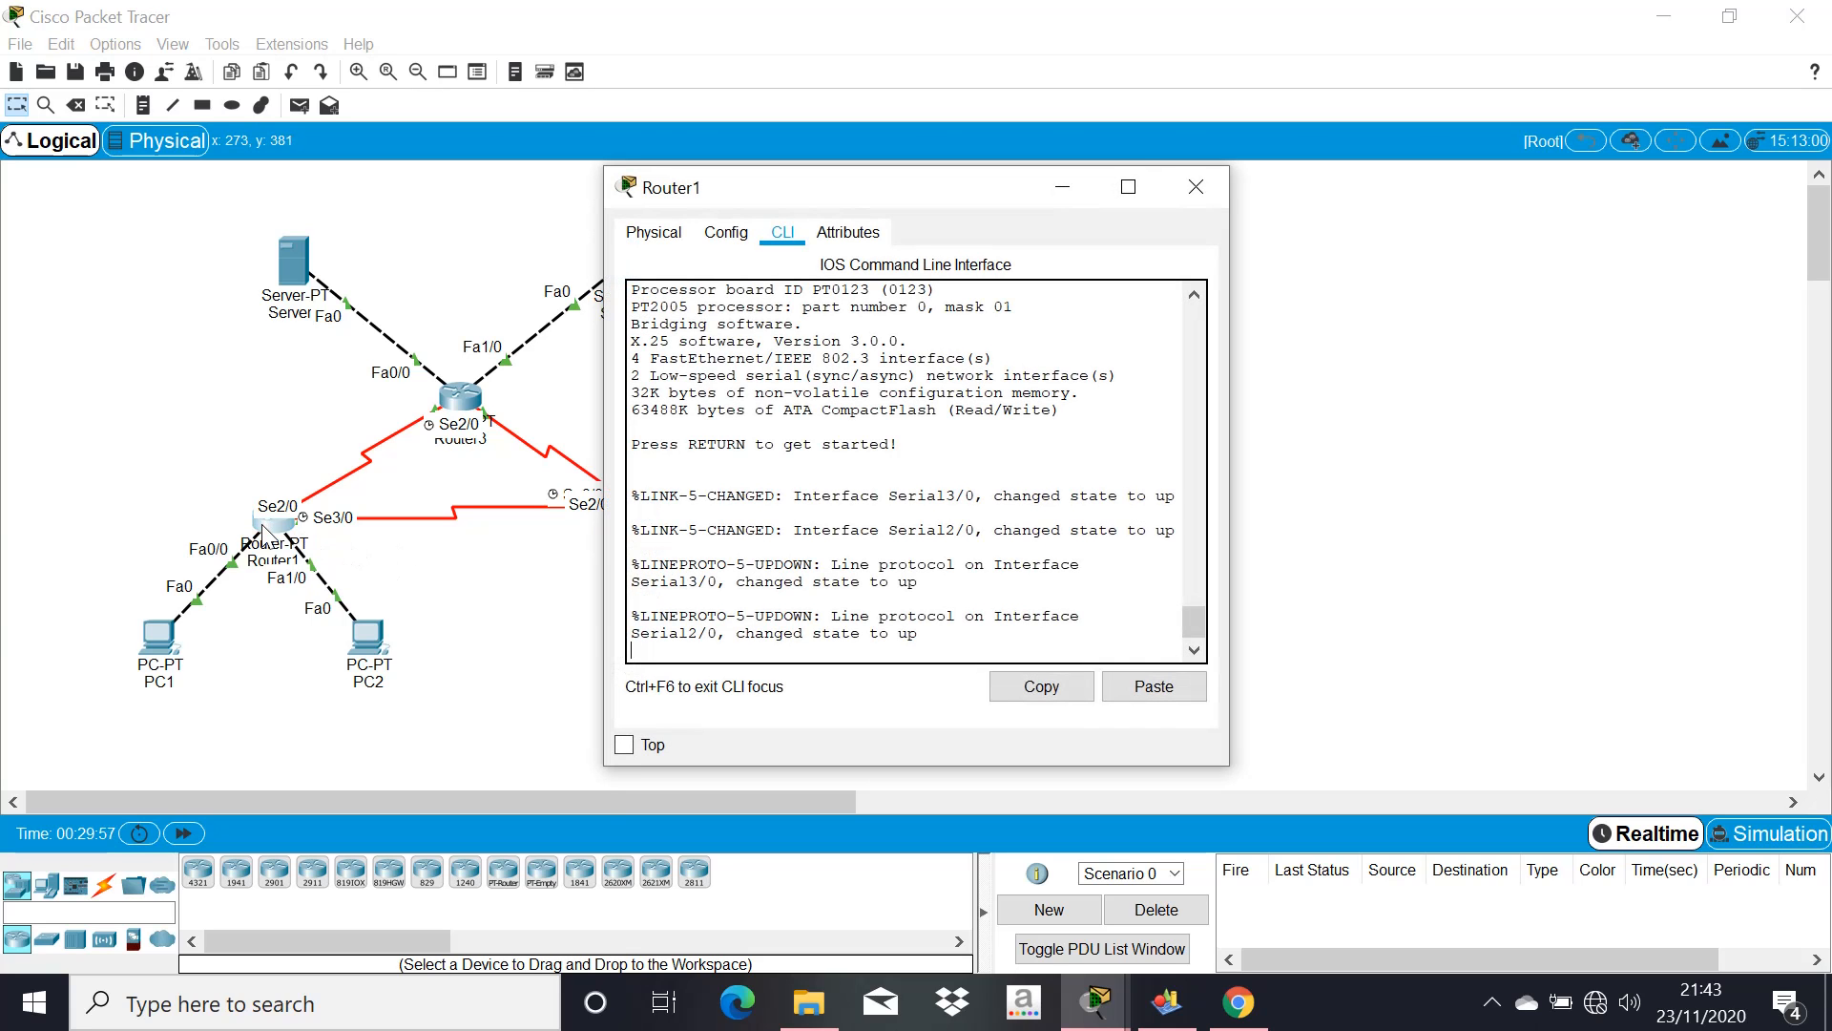
key("Return")
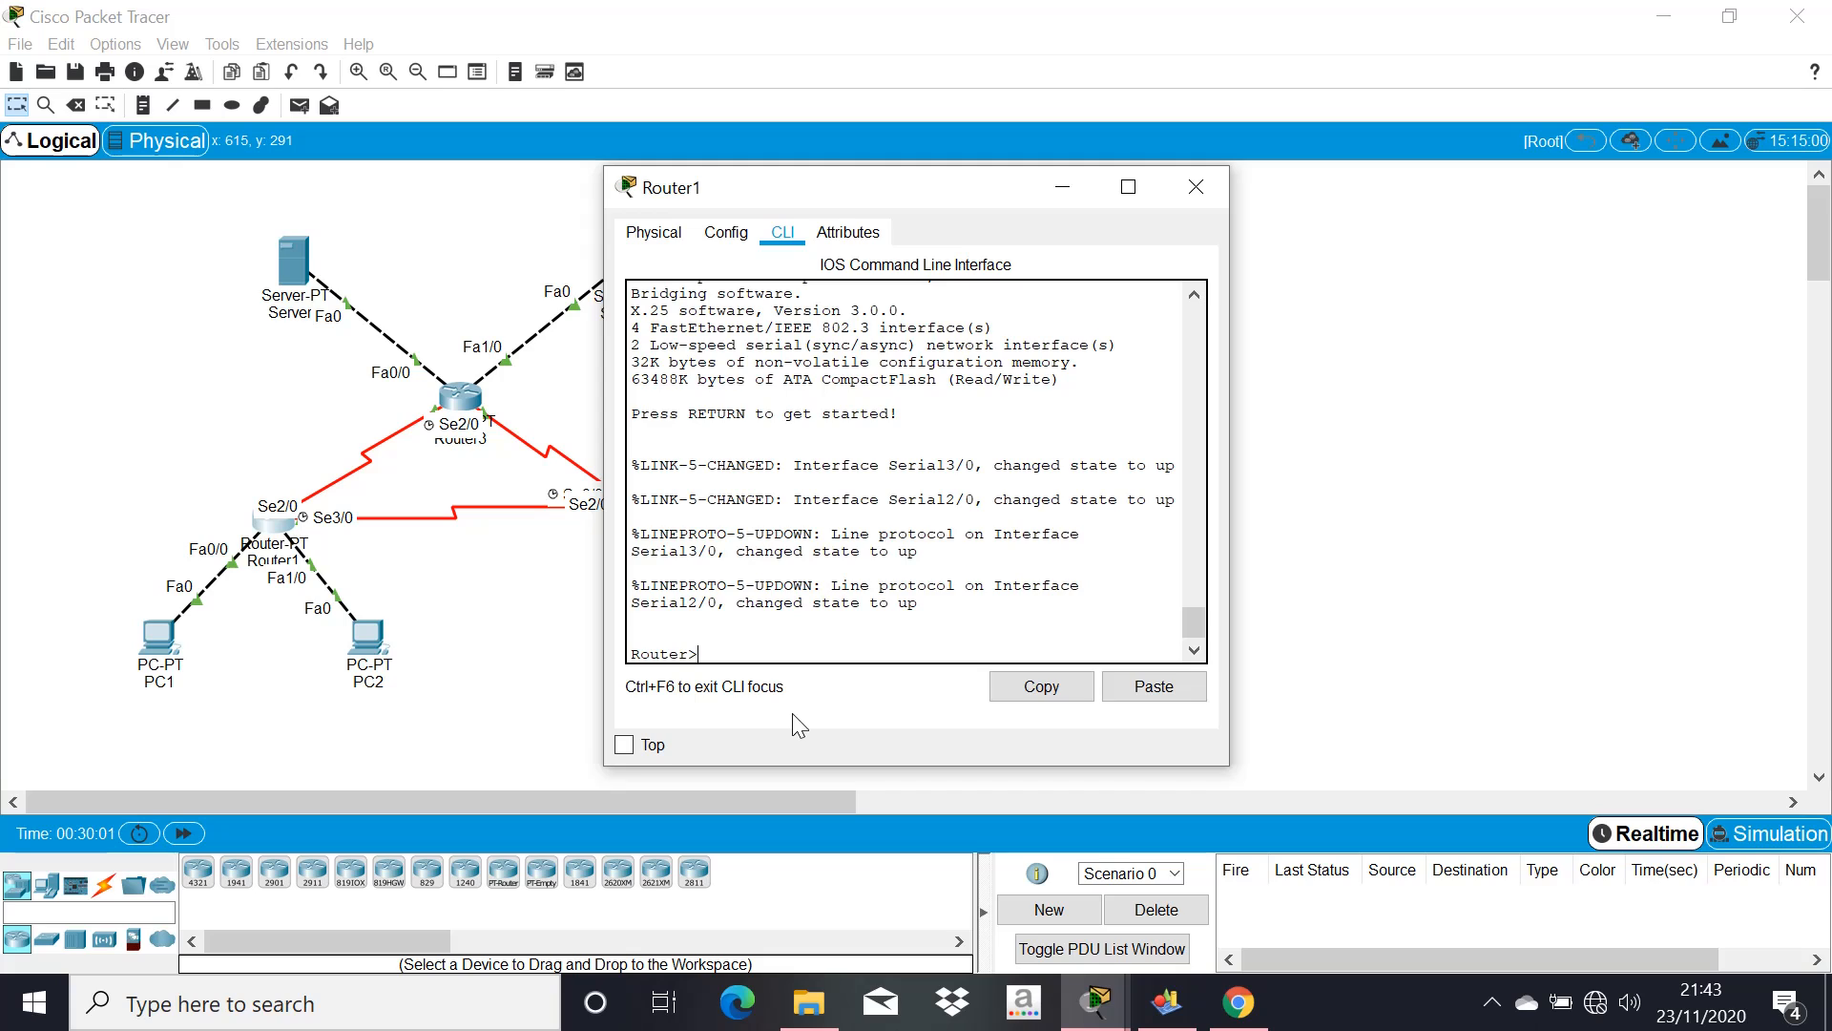
type("show ip route")
key("Return")
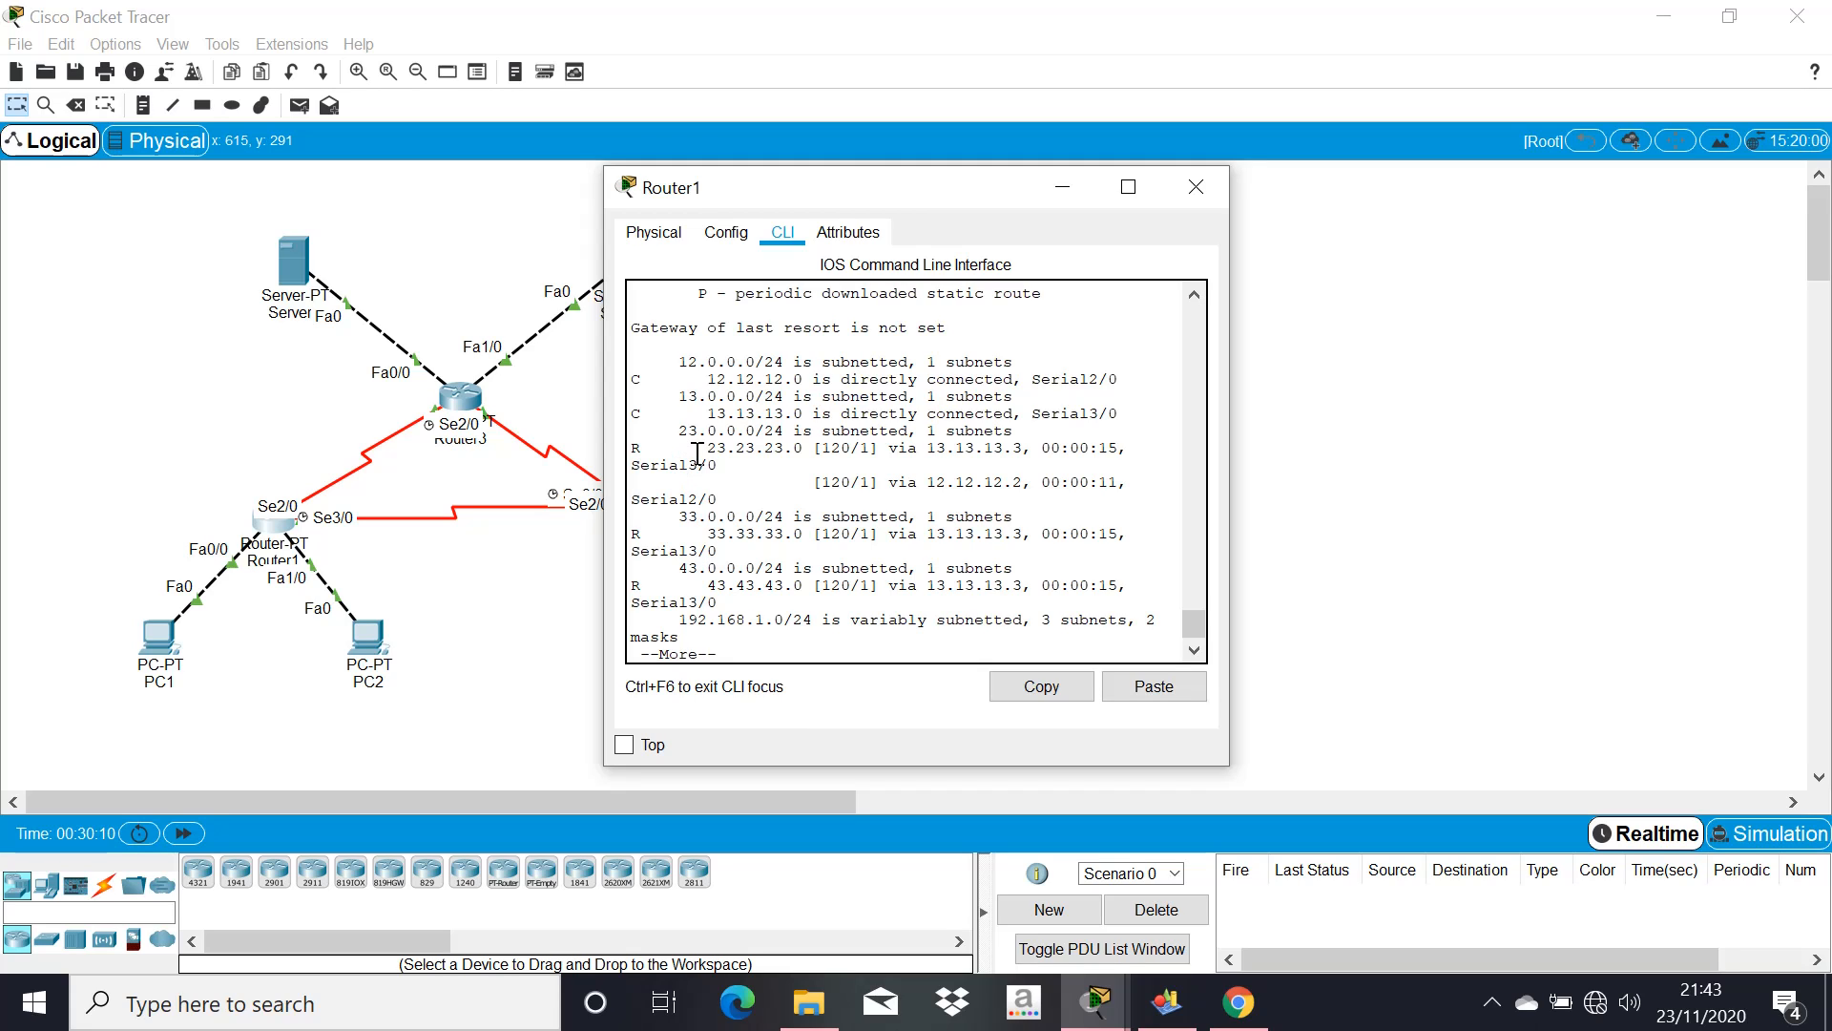
left_click_drag(700, 450, 728, 454)
left_click(732, 515)
left_click(721, 568)
left_click(1188, 190)
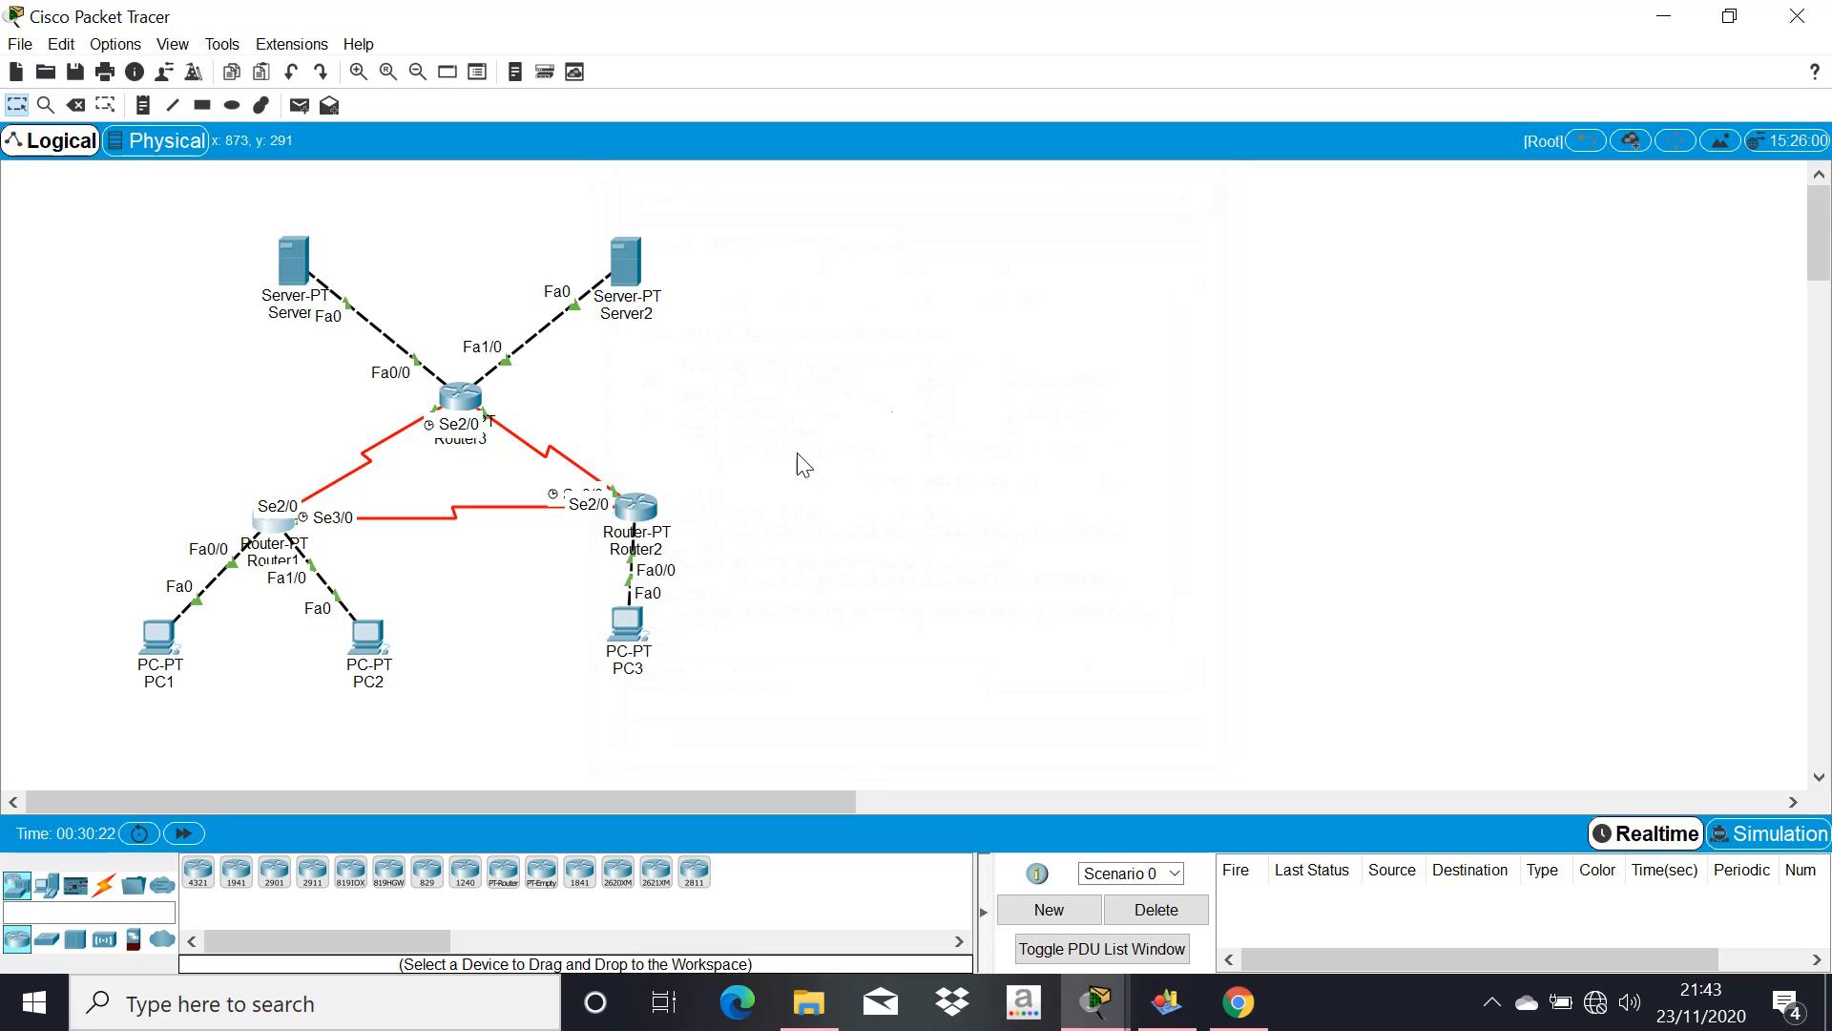
Run "show ip route" in Router2's command line to review its routing table, and close its window
left_click(655, 509)
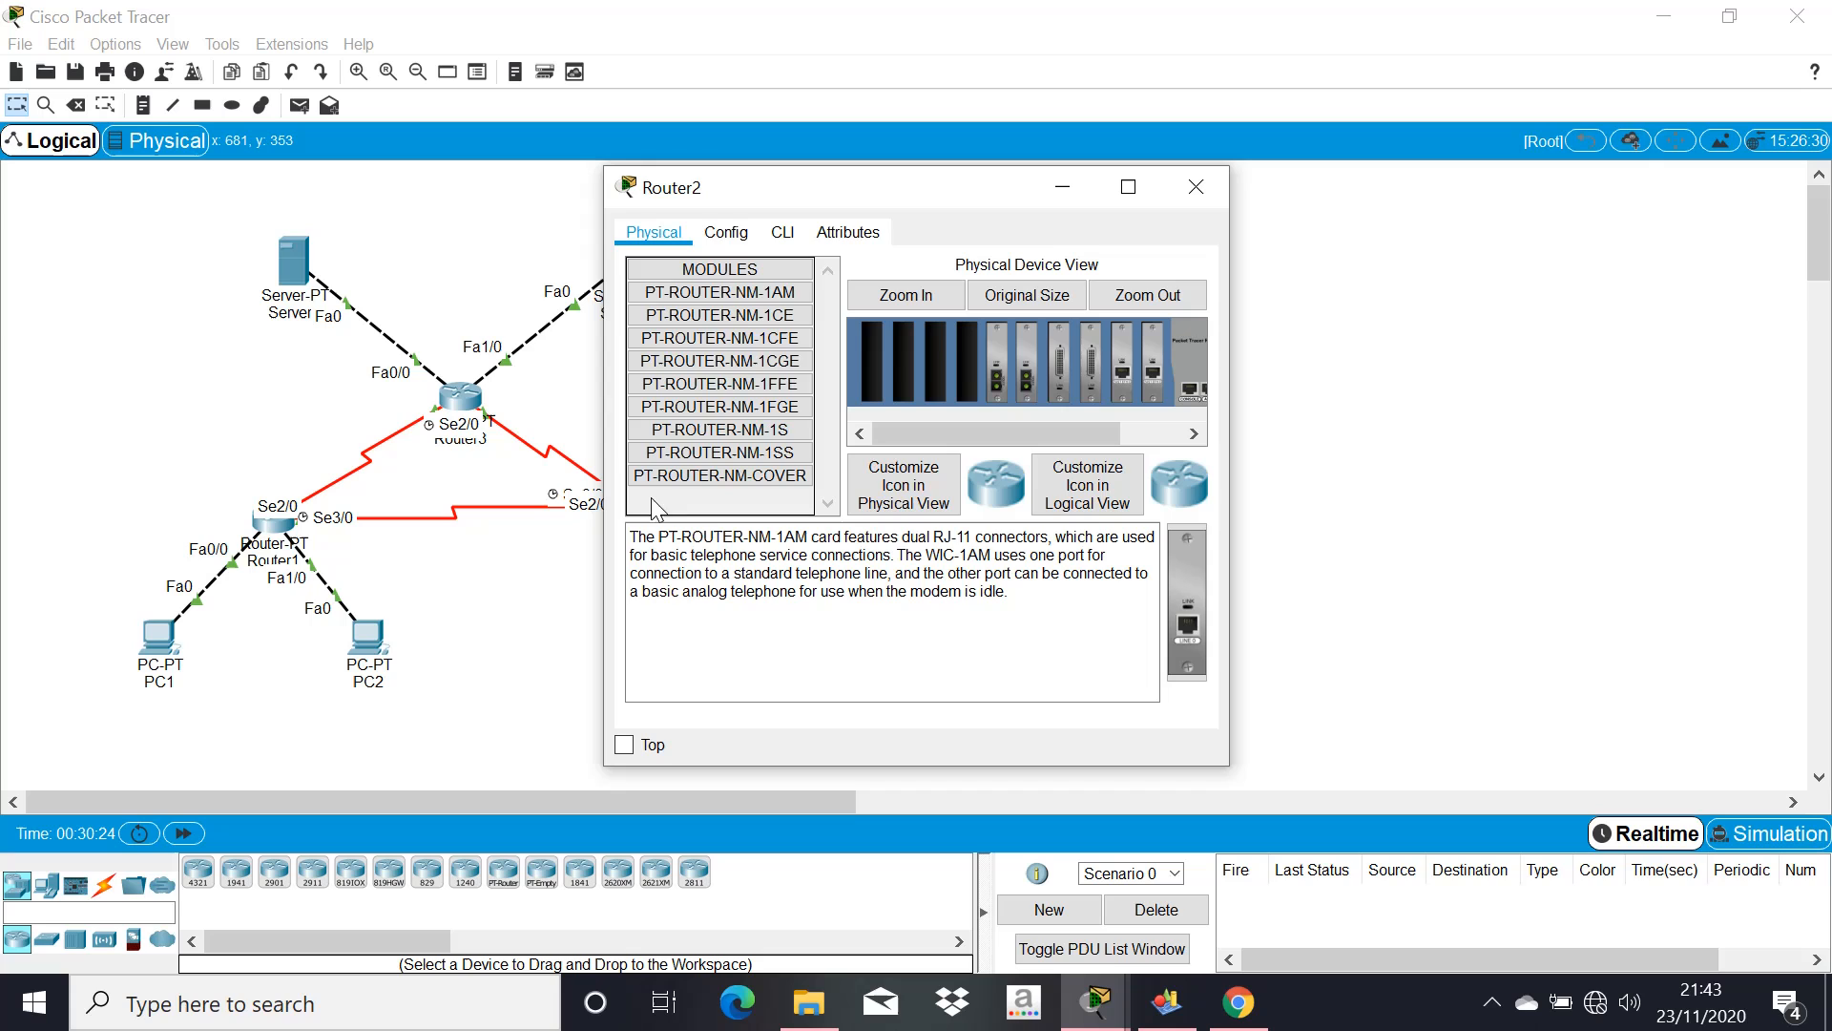
left_click(763, 233)
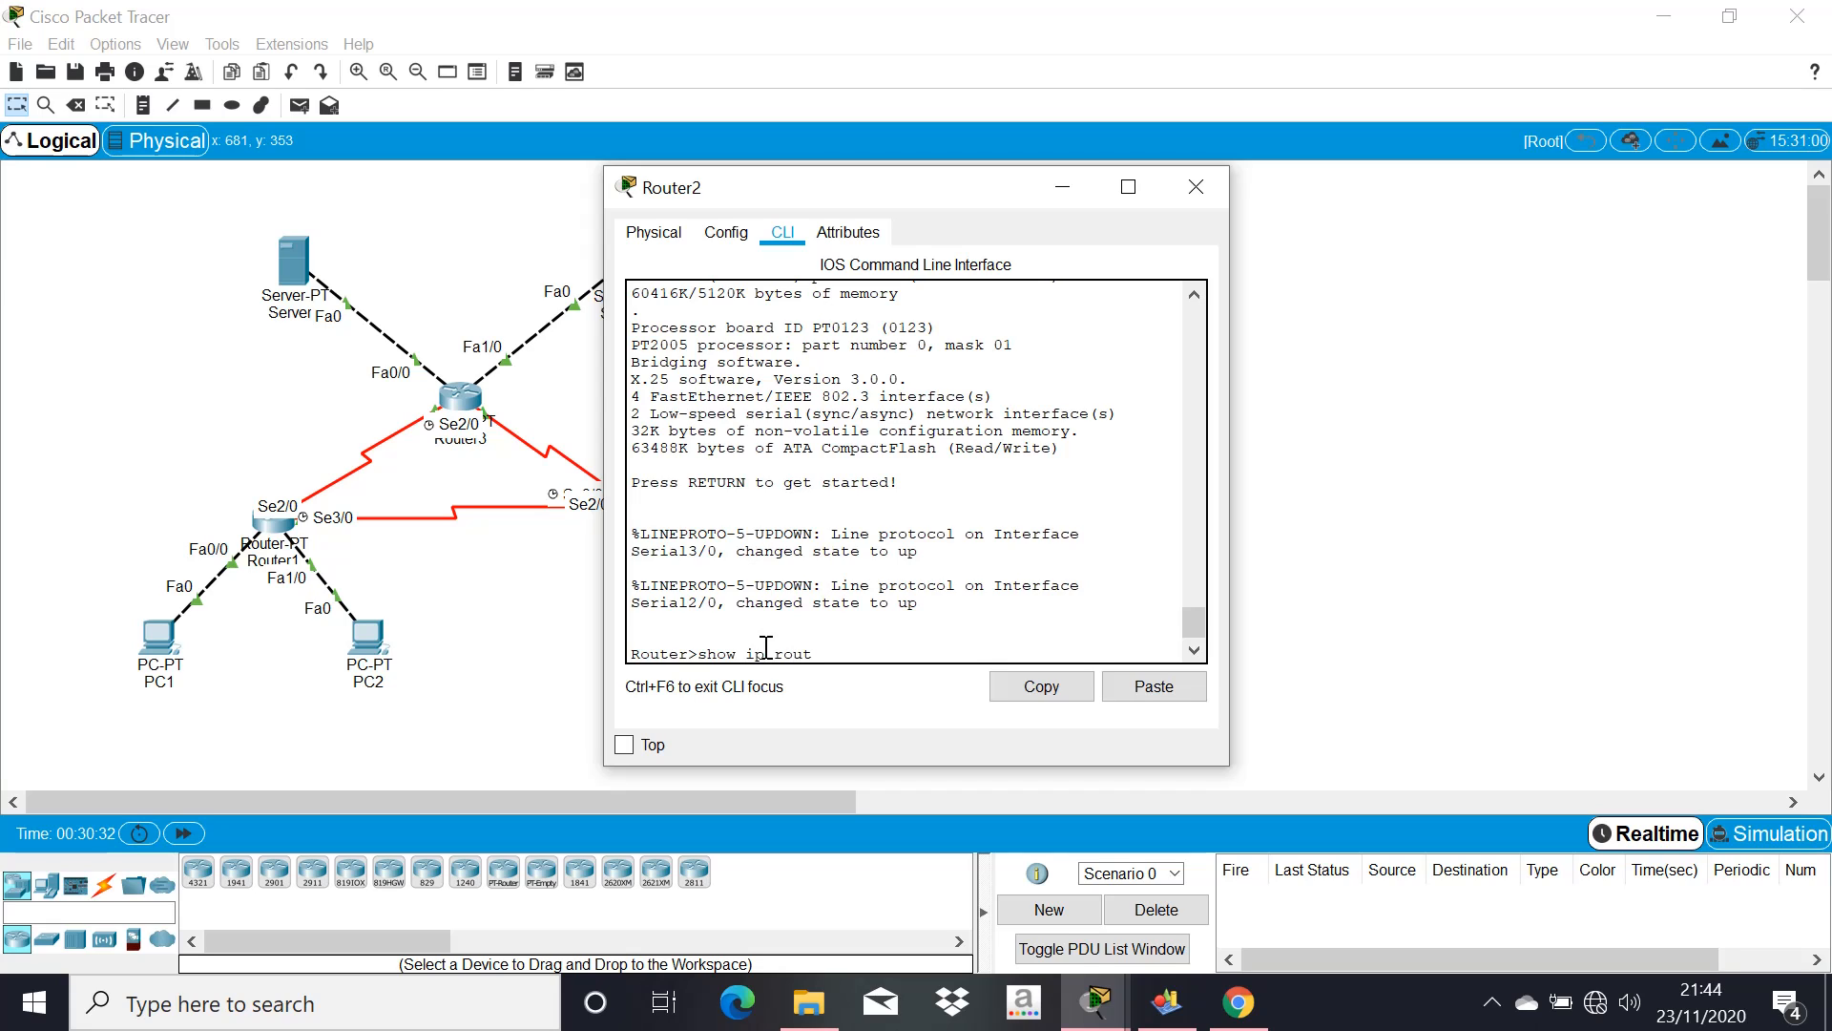
key("Return")
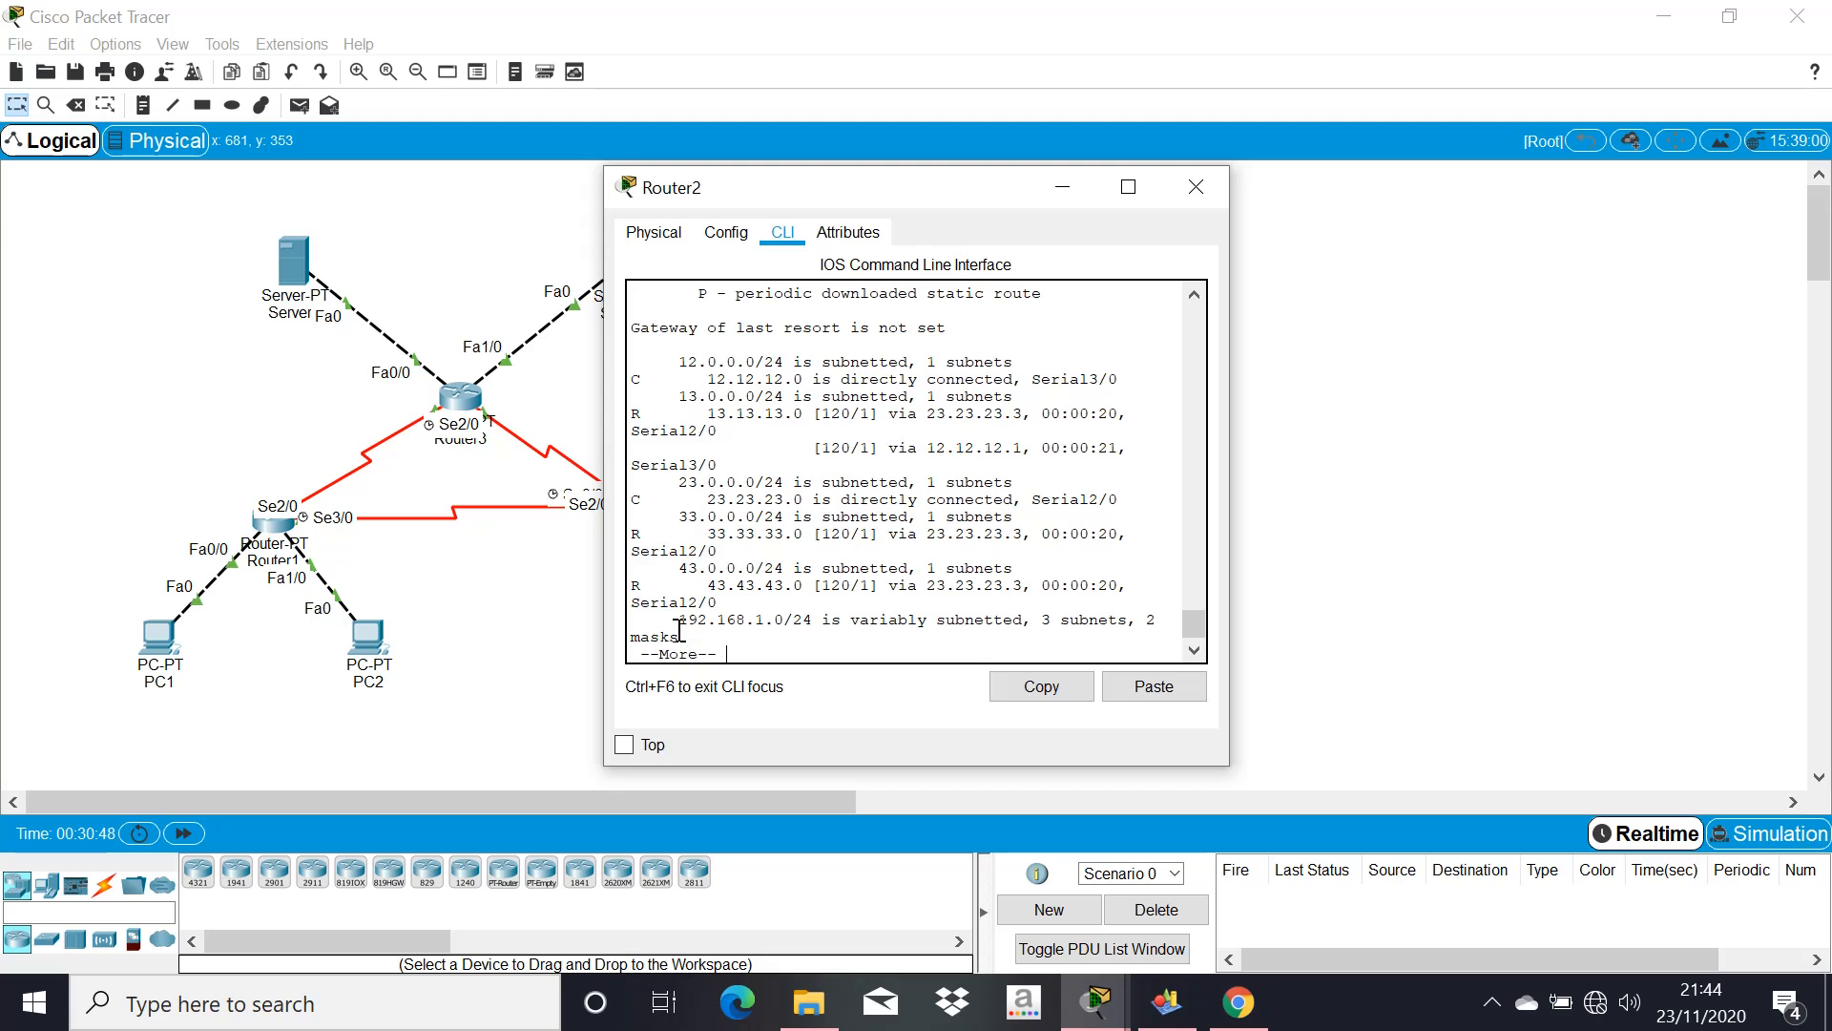
left_click(1205, 192)
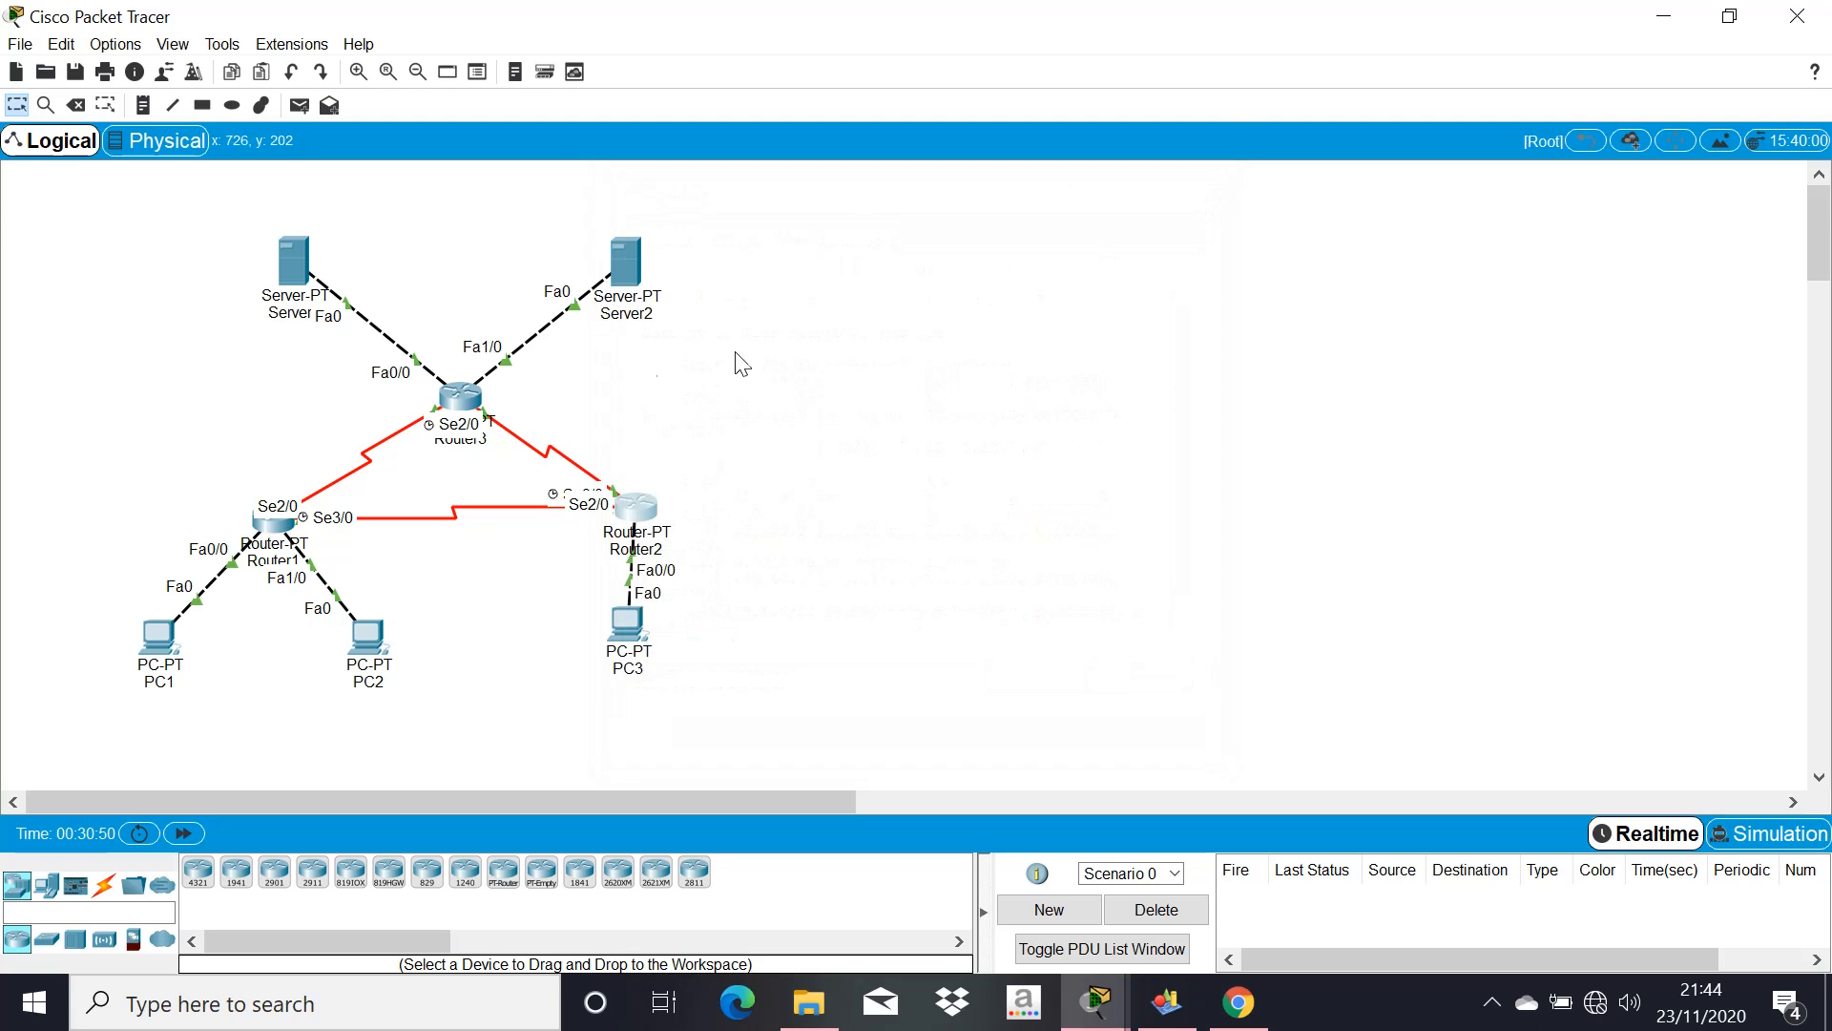
Run "show ip route" in Router3's command line, examine its connected and RIP routes, and close its window
left_click(469, 399)
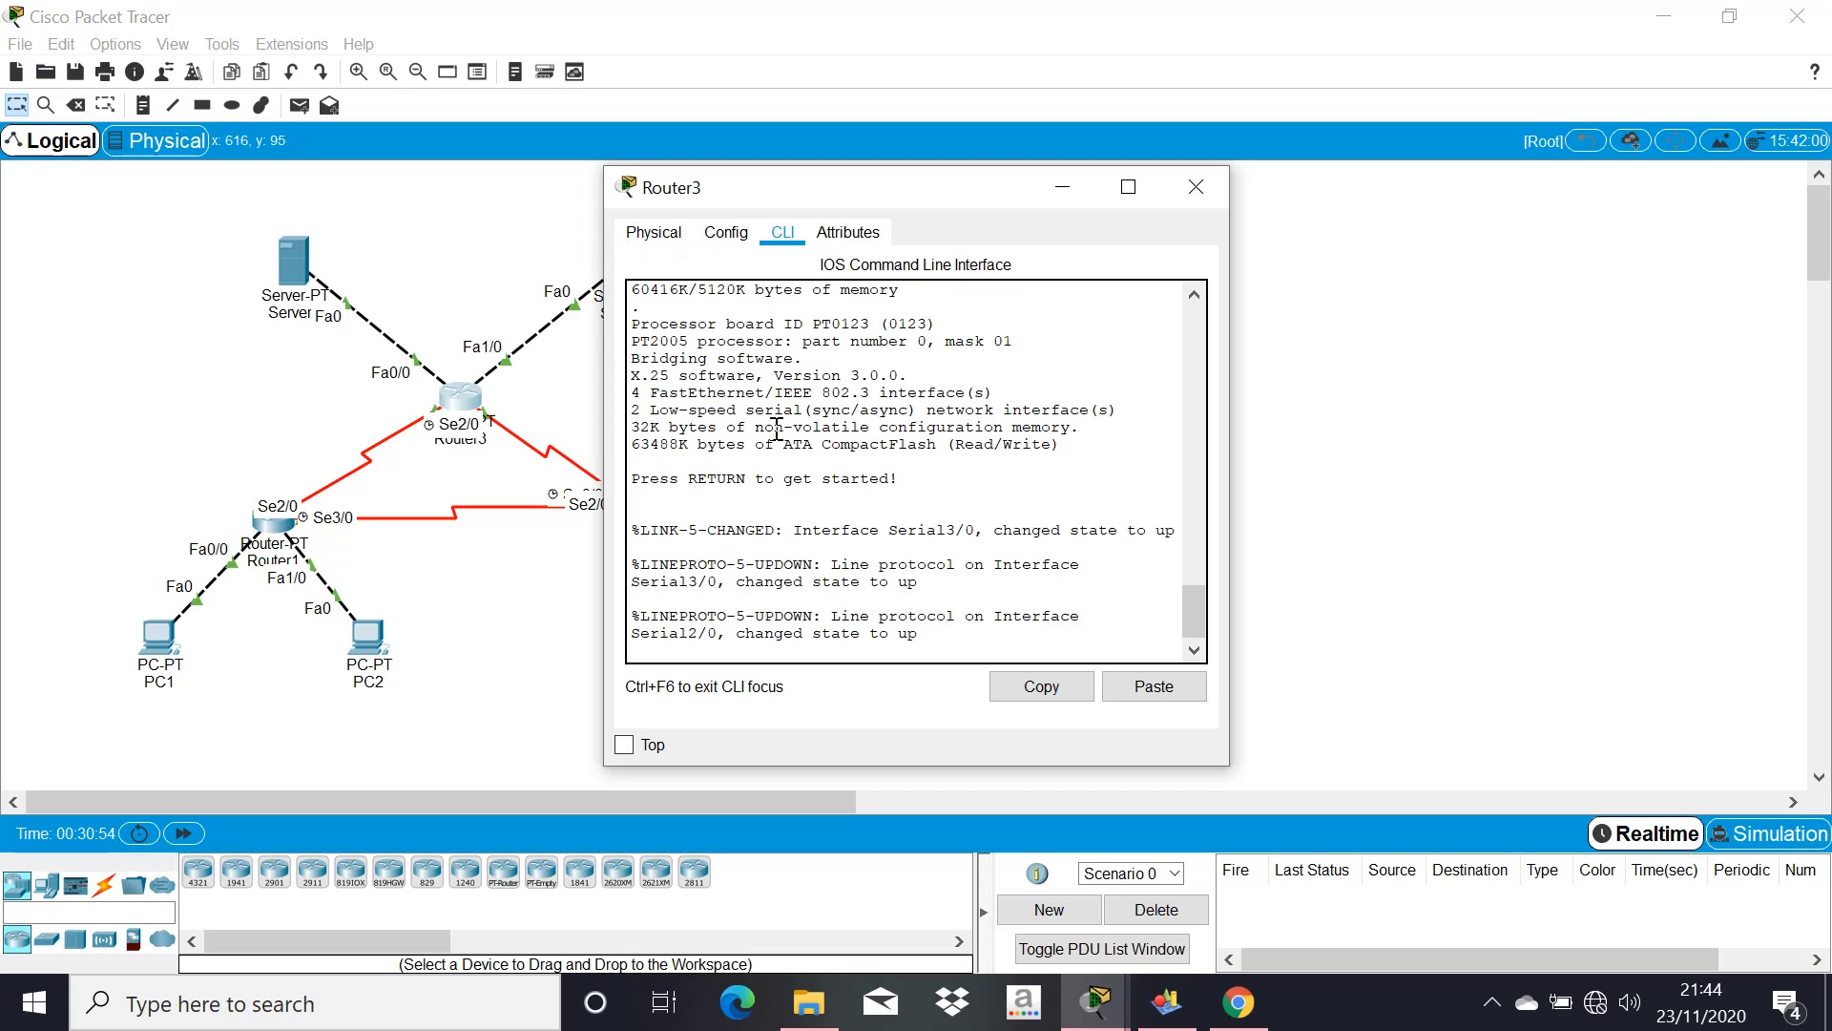
key("Return")
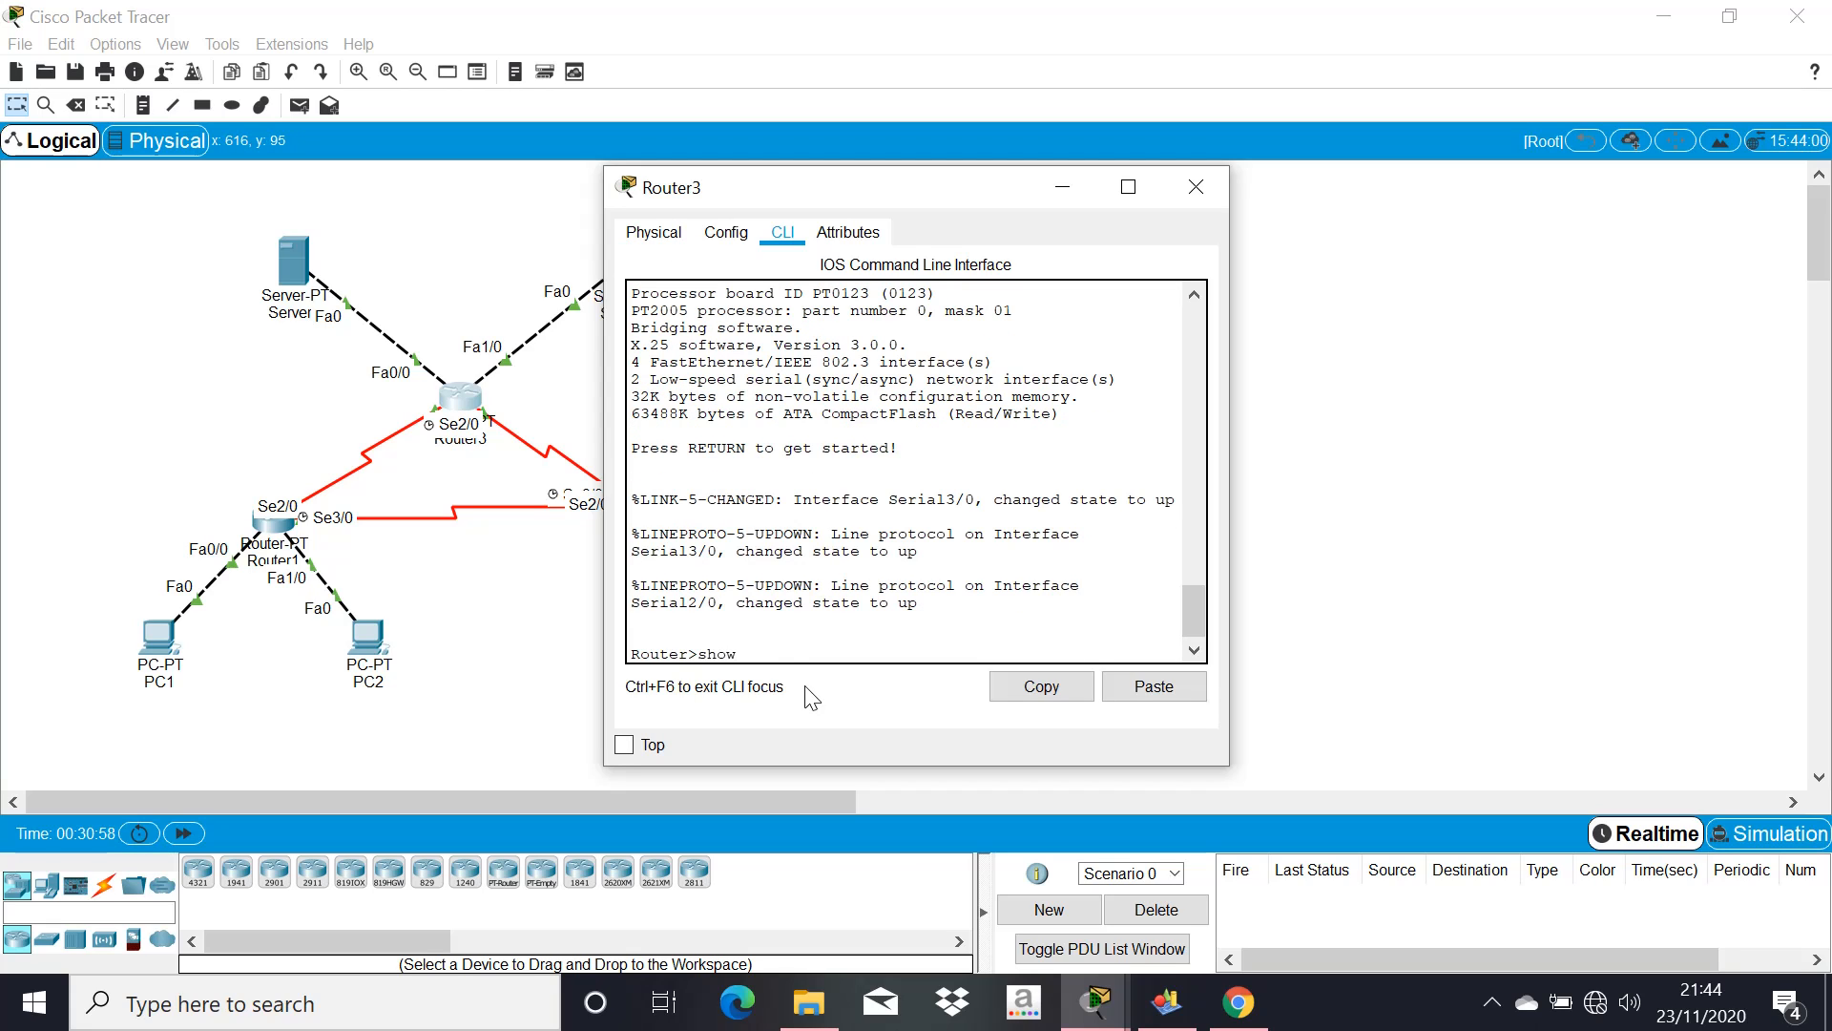
type("show ip")
type("route")
key("Return")
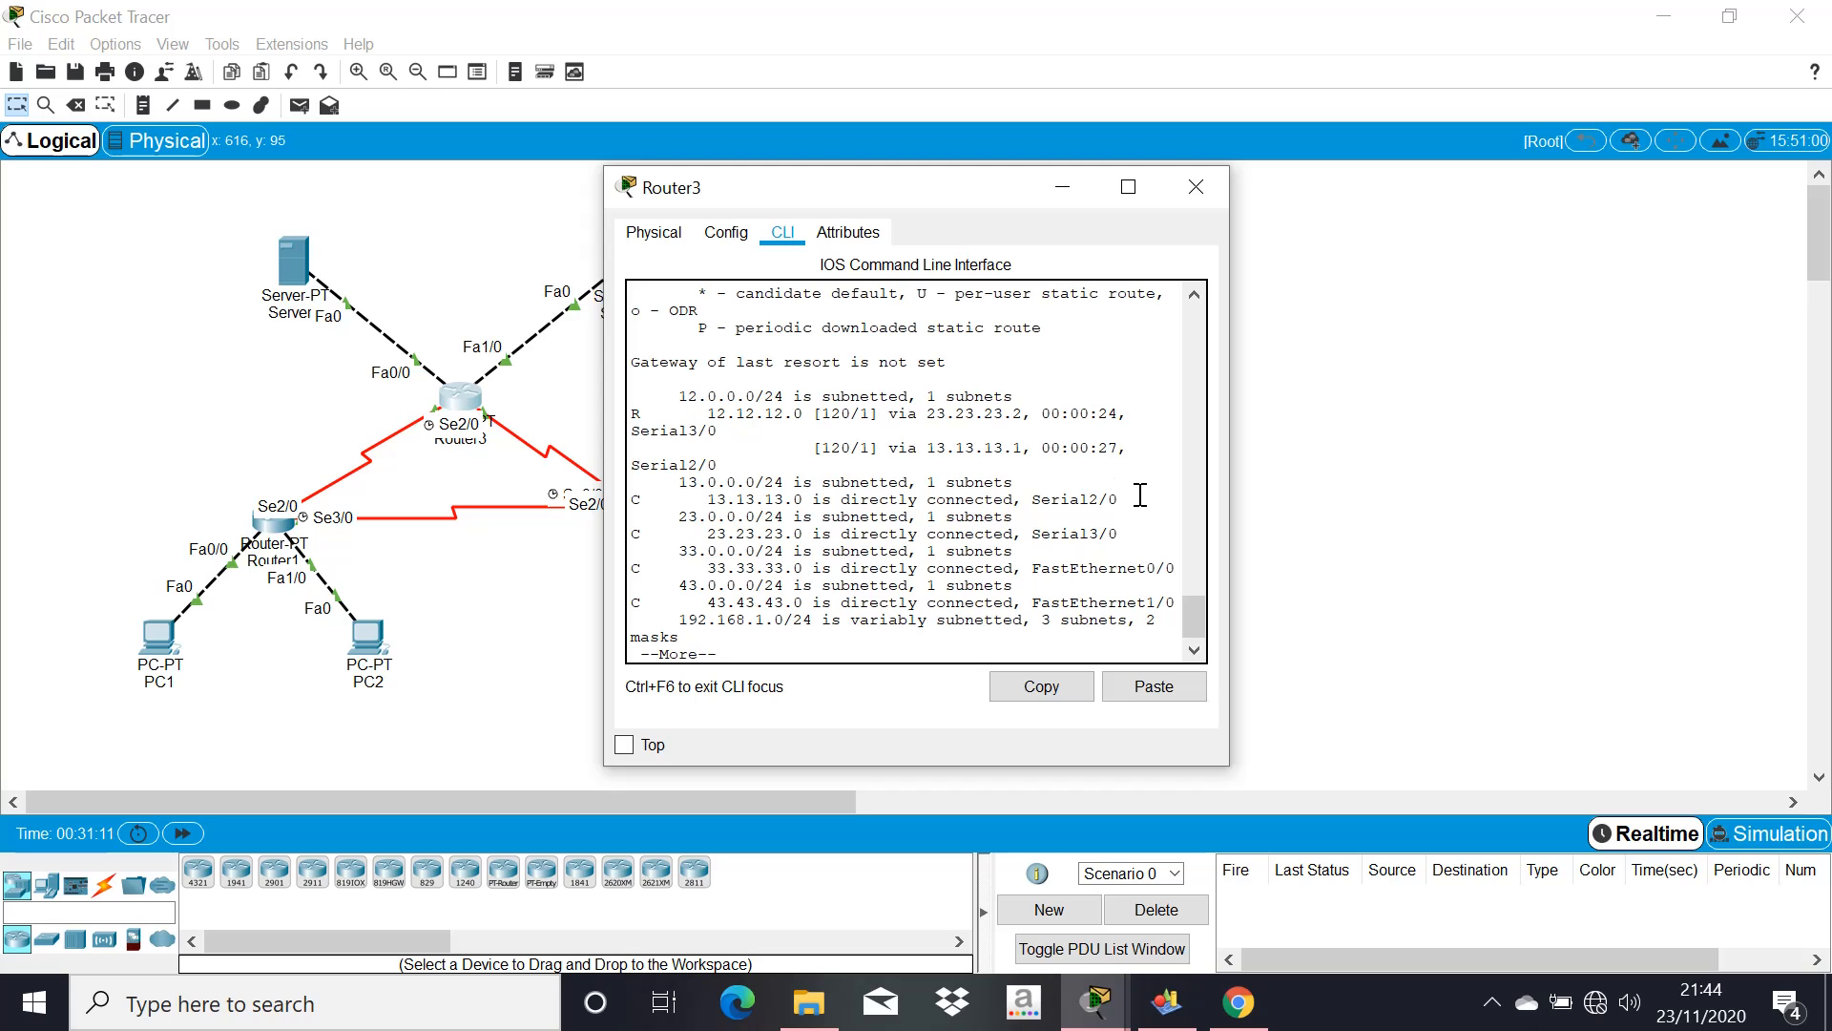
left_click_drag(1186, 606, 1186, 596)
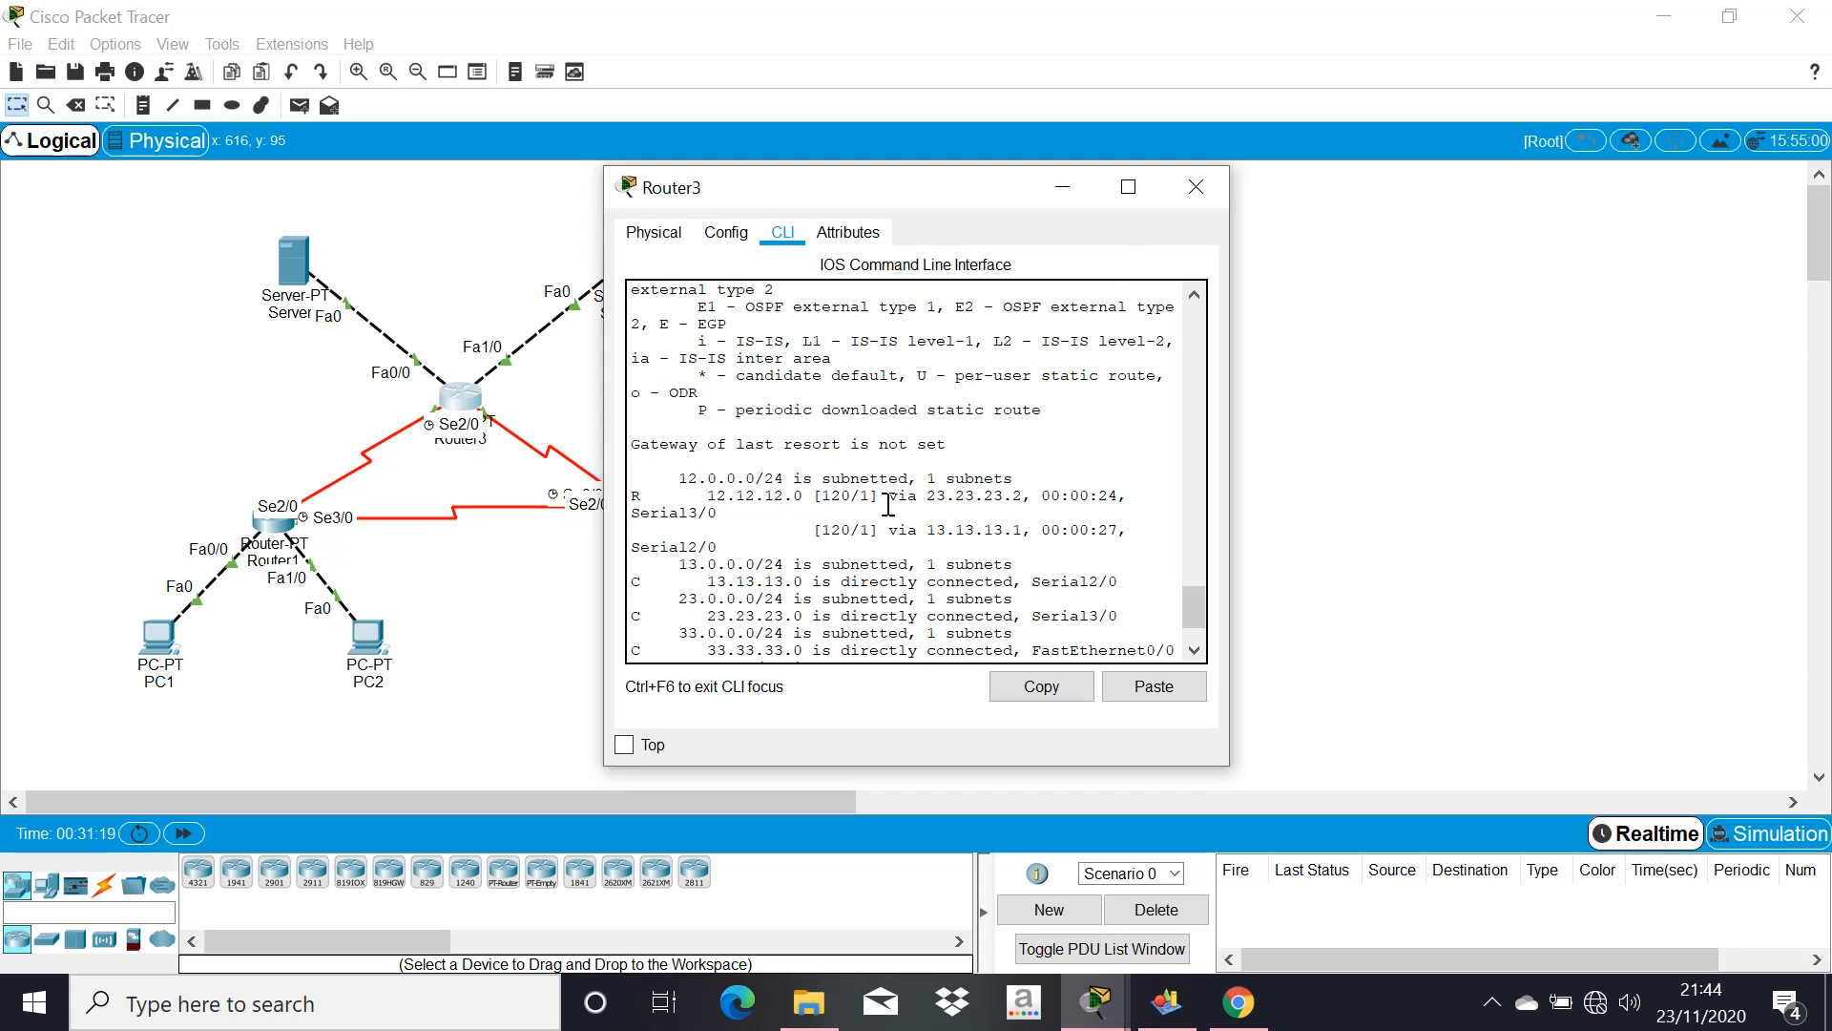
left_click(1170, 197)
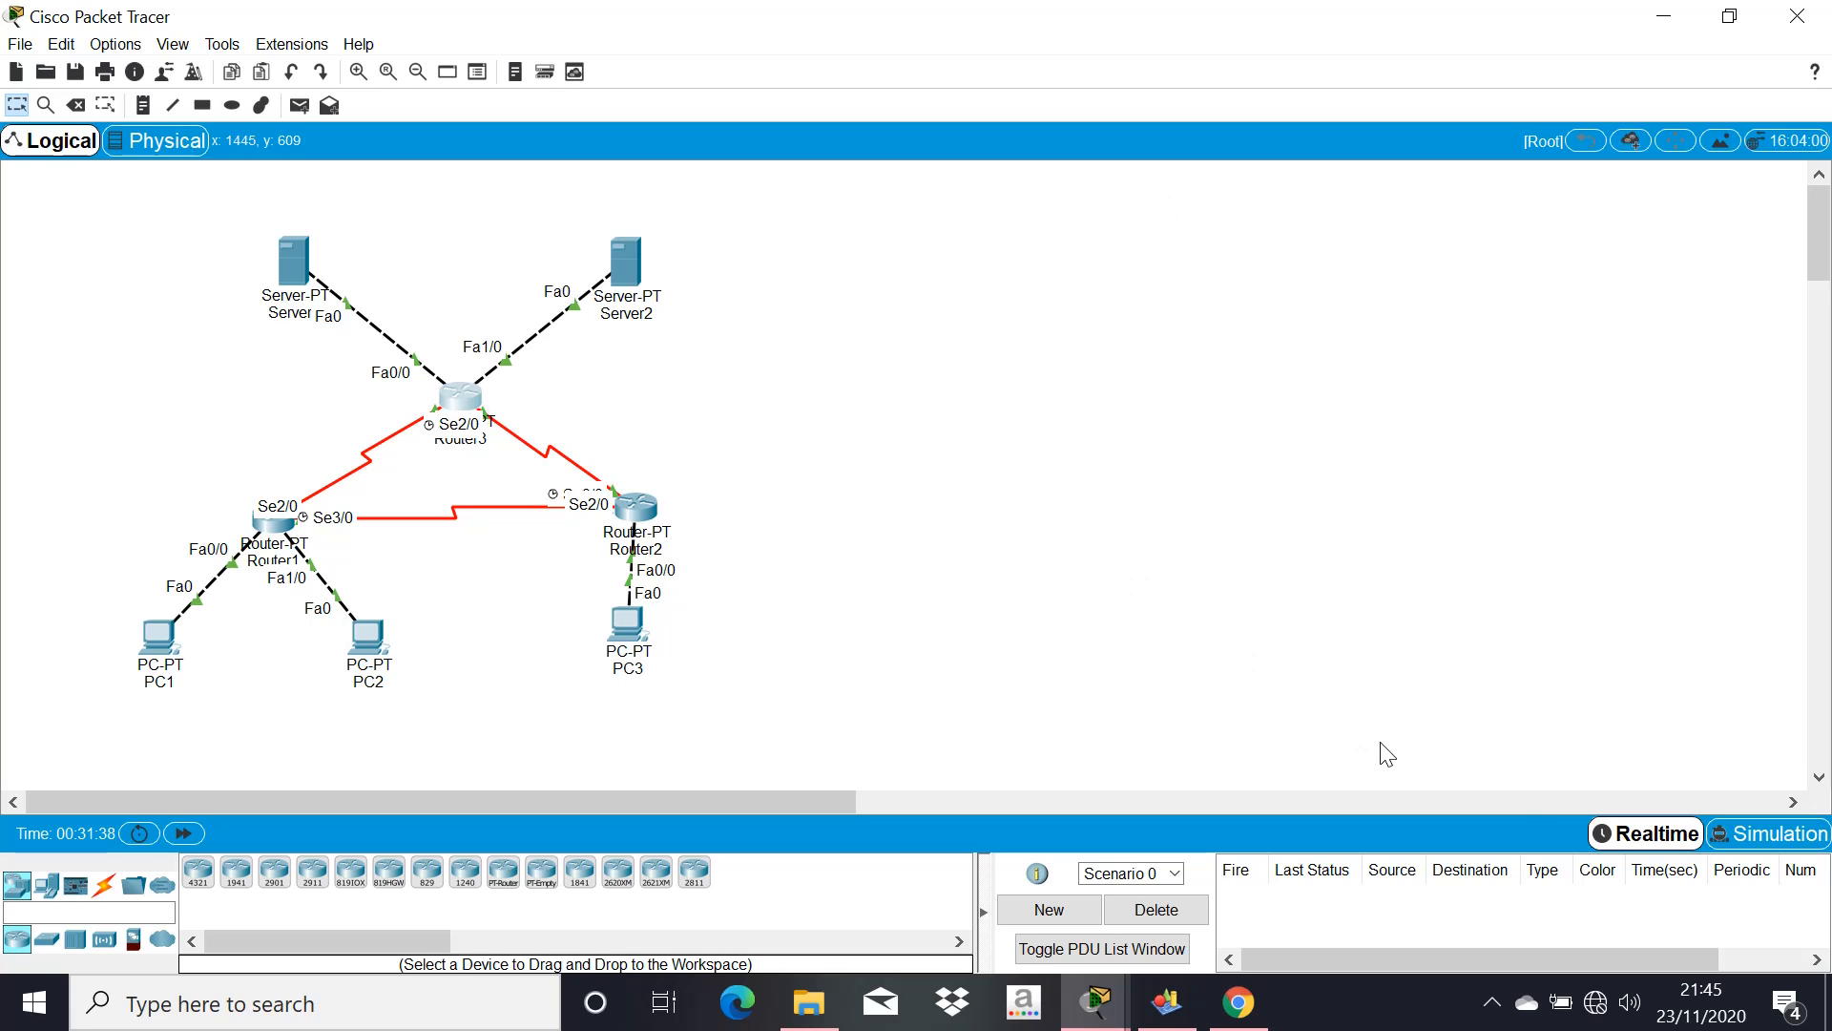
Switch to Simulation mode and limit the visible event filters to ICMP only
left_click(1742, 835)
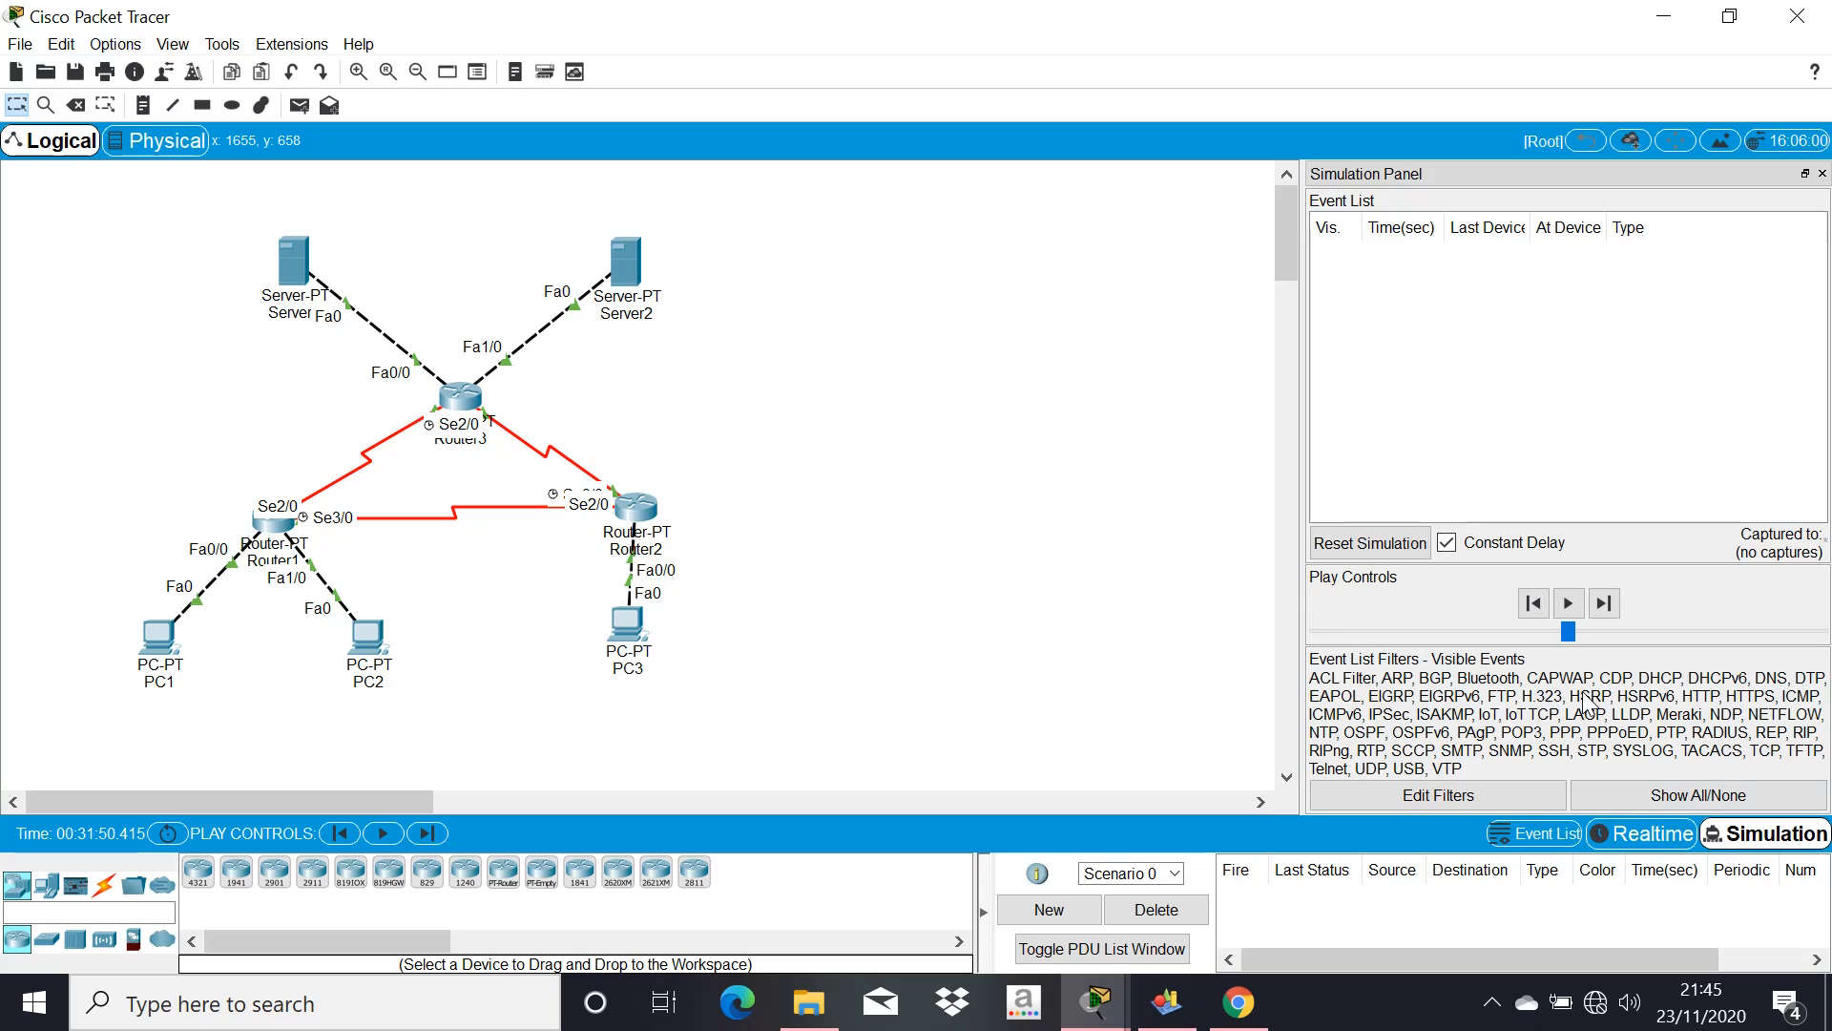
left_click(1612, 789)
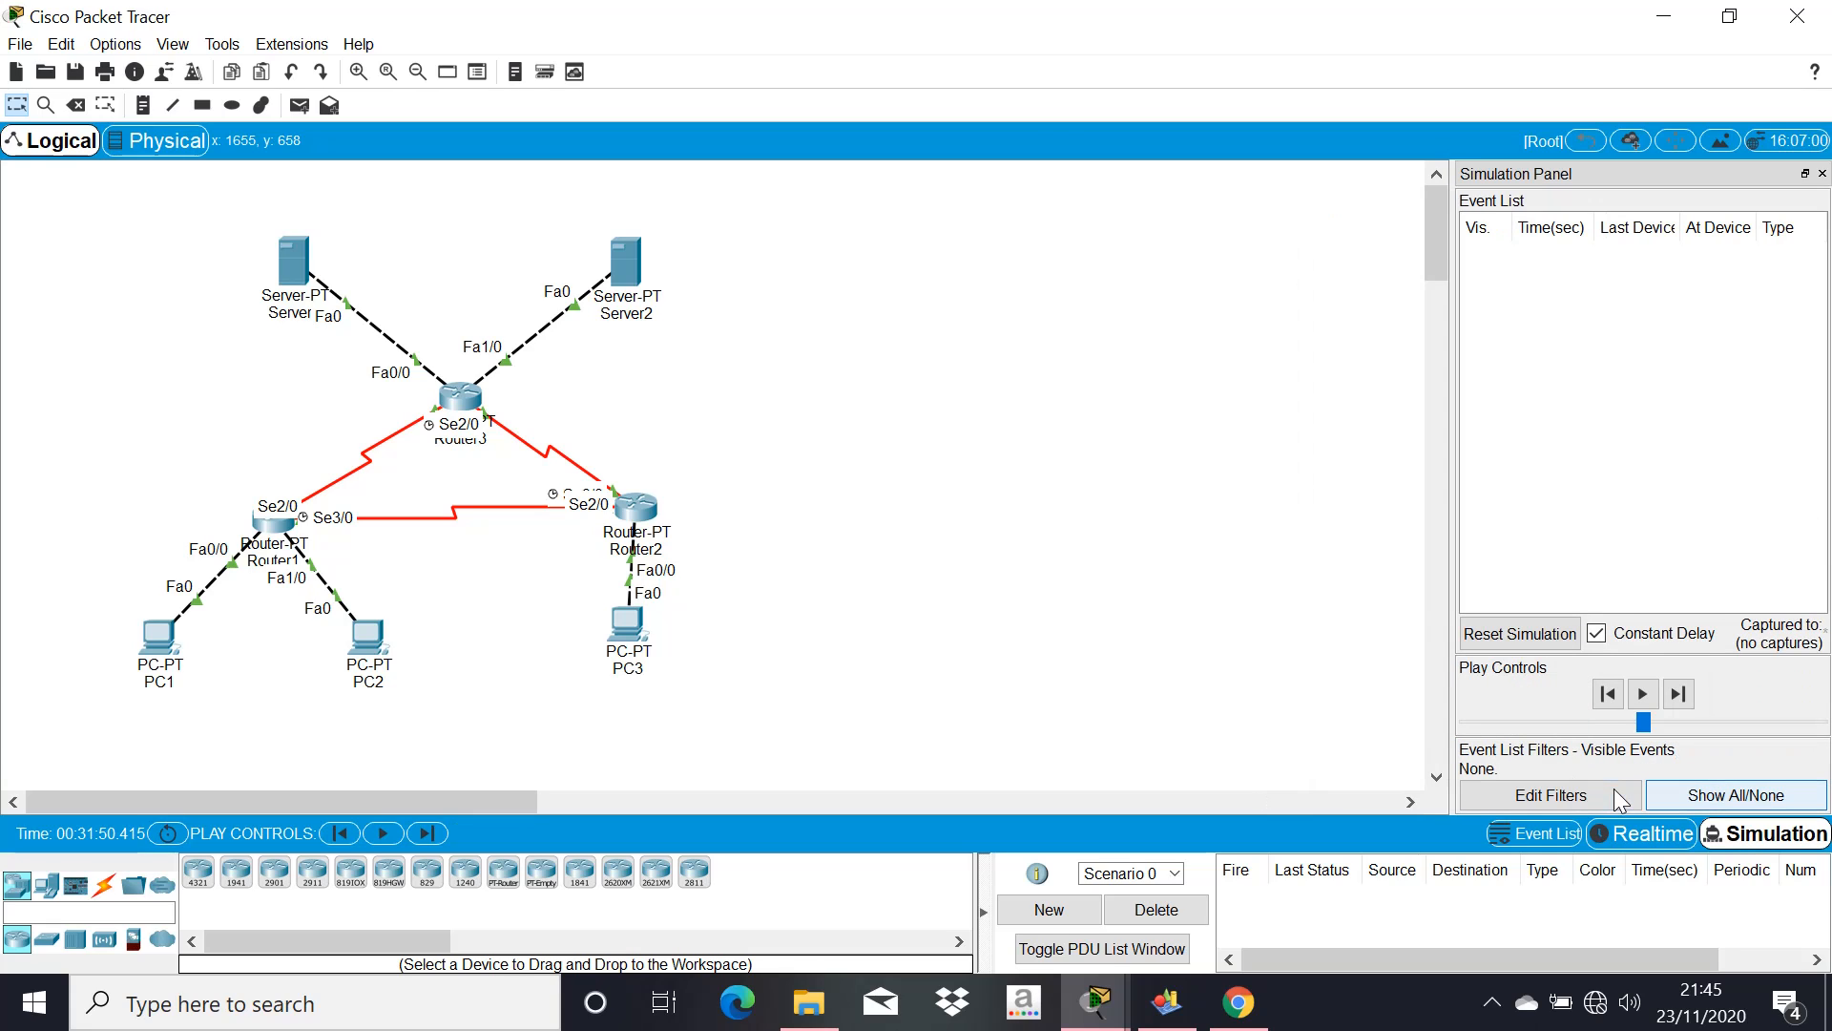
left_click(1587, 792)
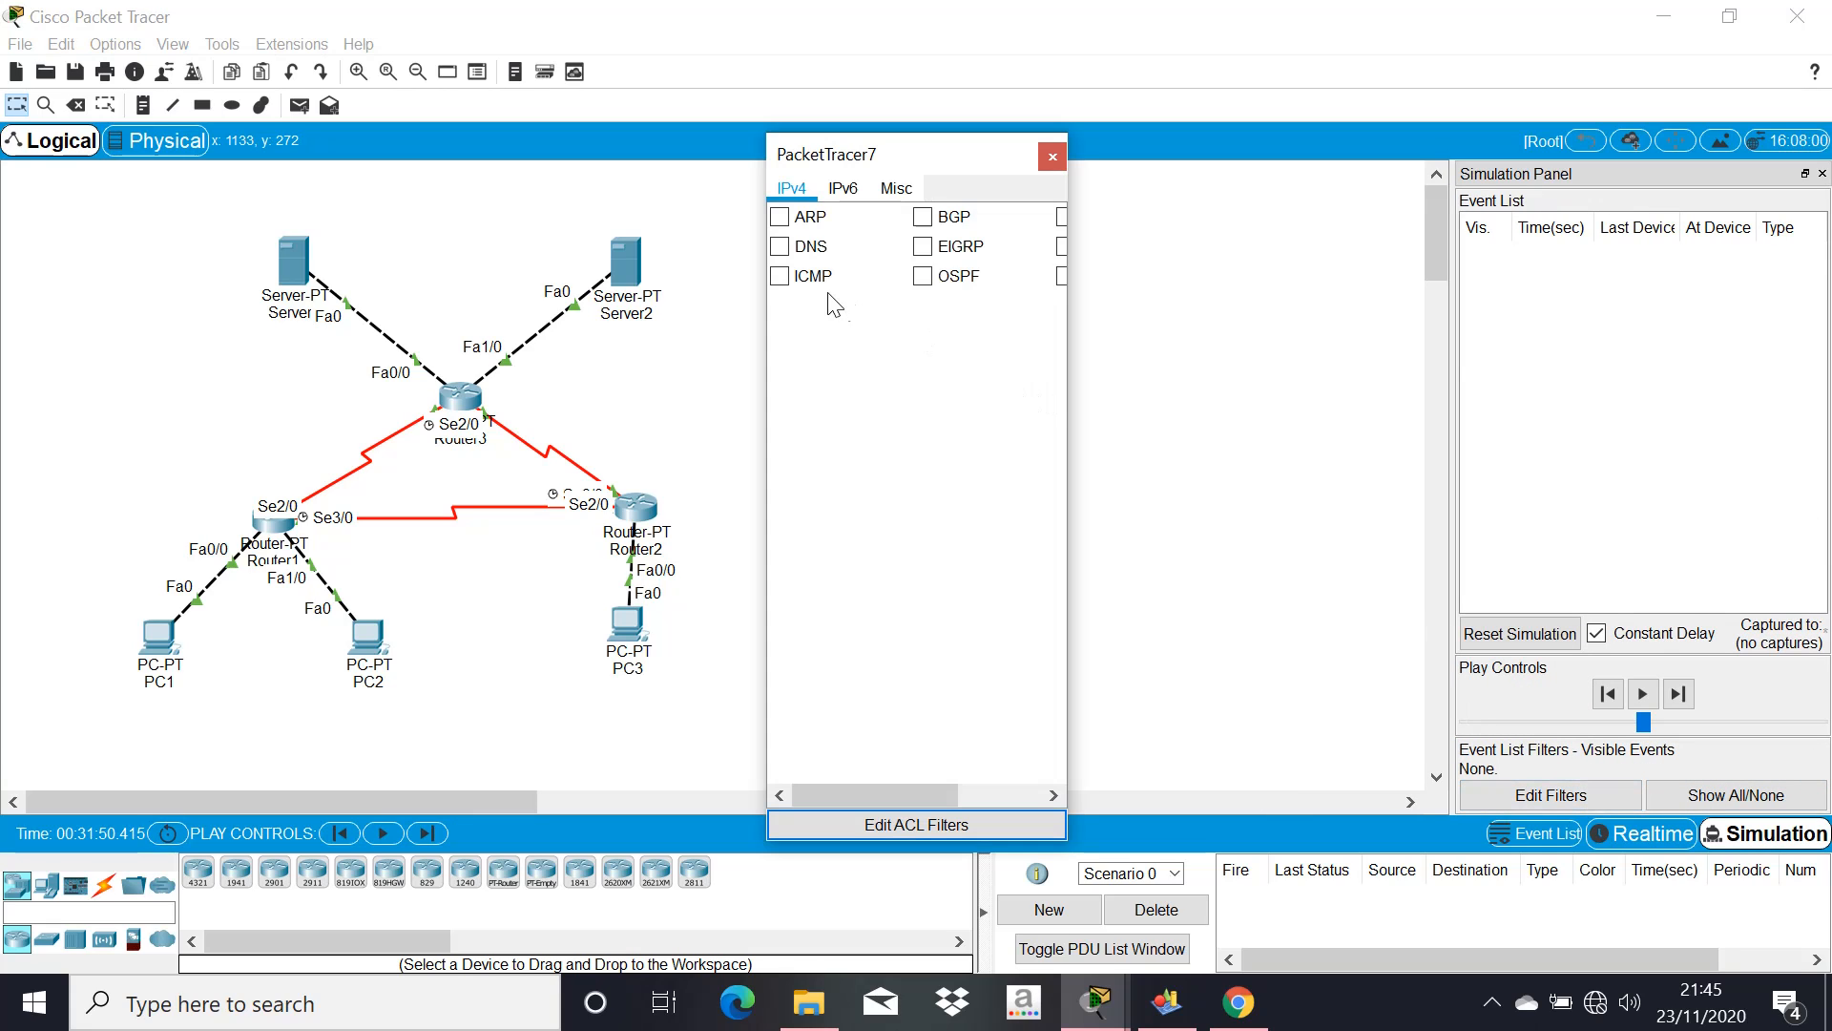
left_click(778, 282)
left_click(1050, 156)
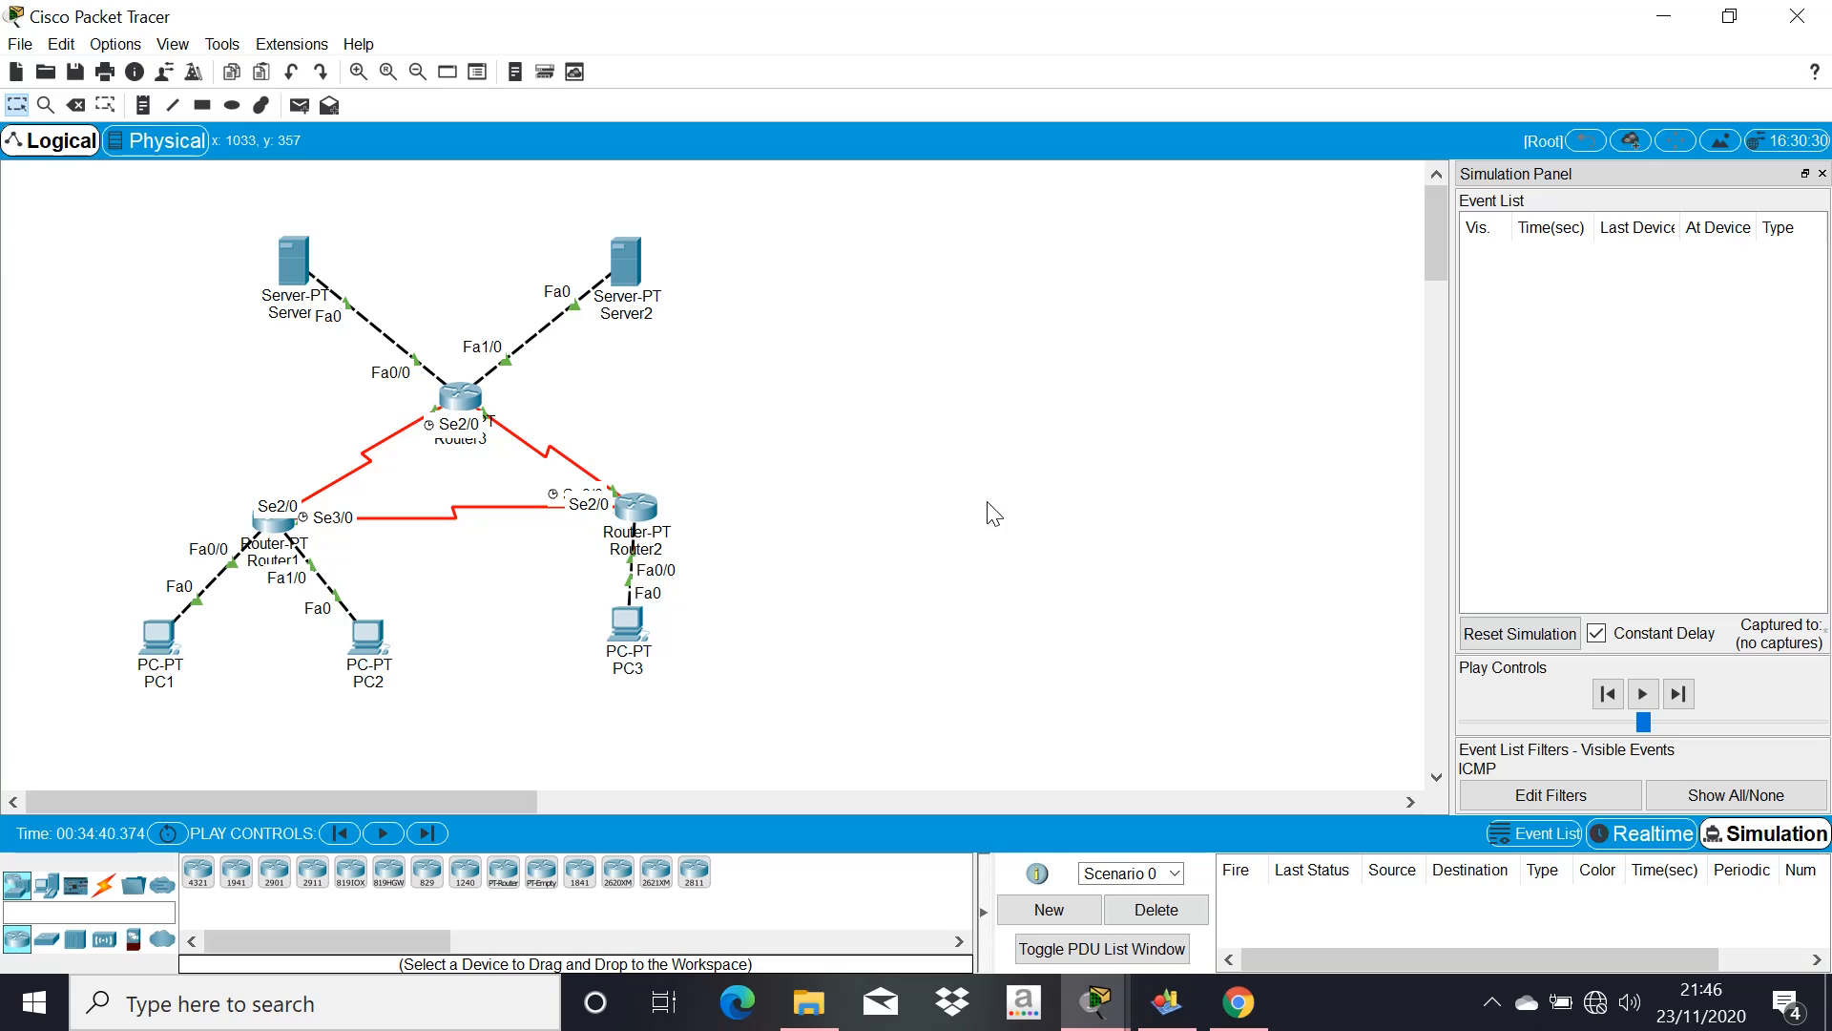
Test PC1 to PC2 with a simple PDU, capturing event by event until the reply returns to PC1, and delete the scenario's PDU
left_click(298, 106)
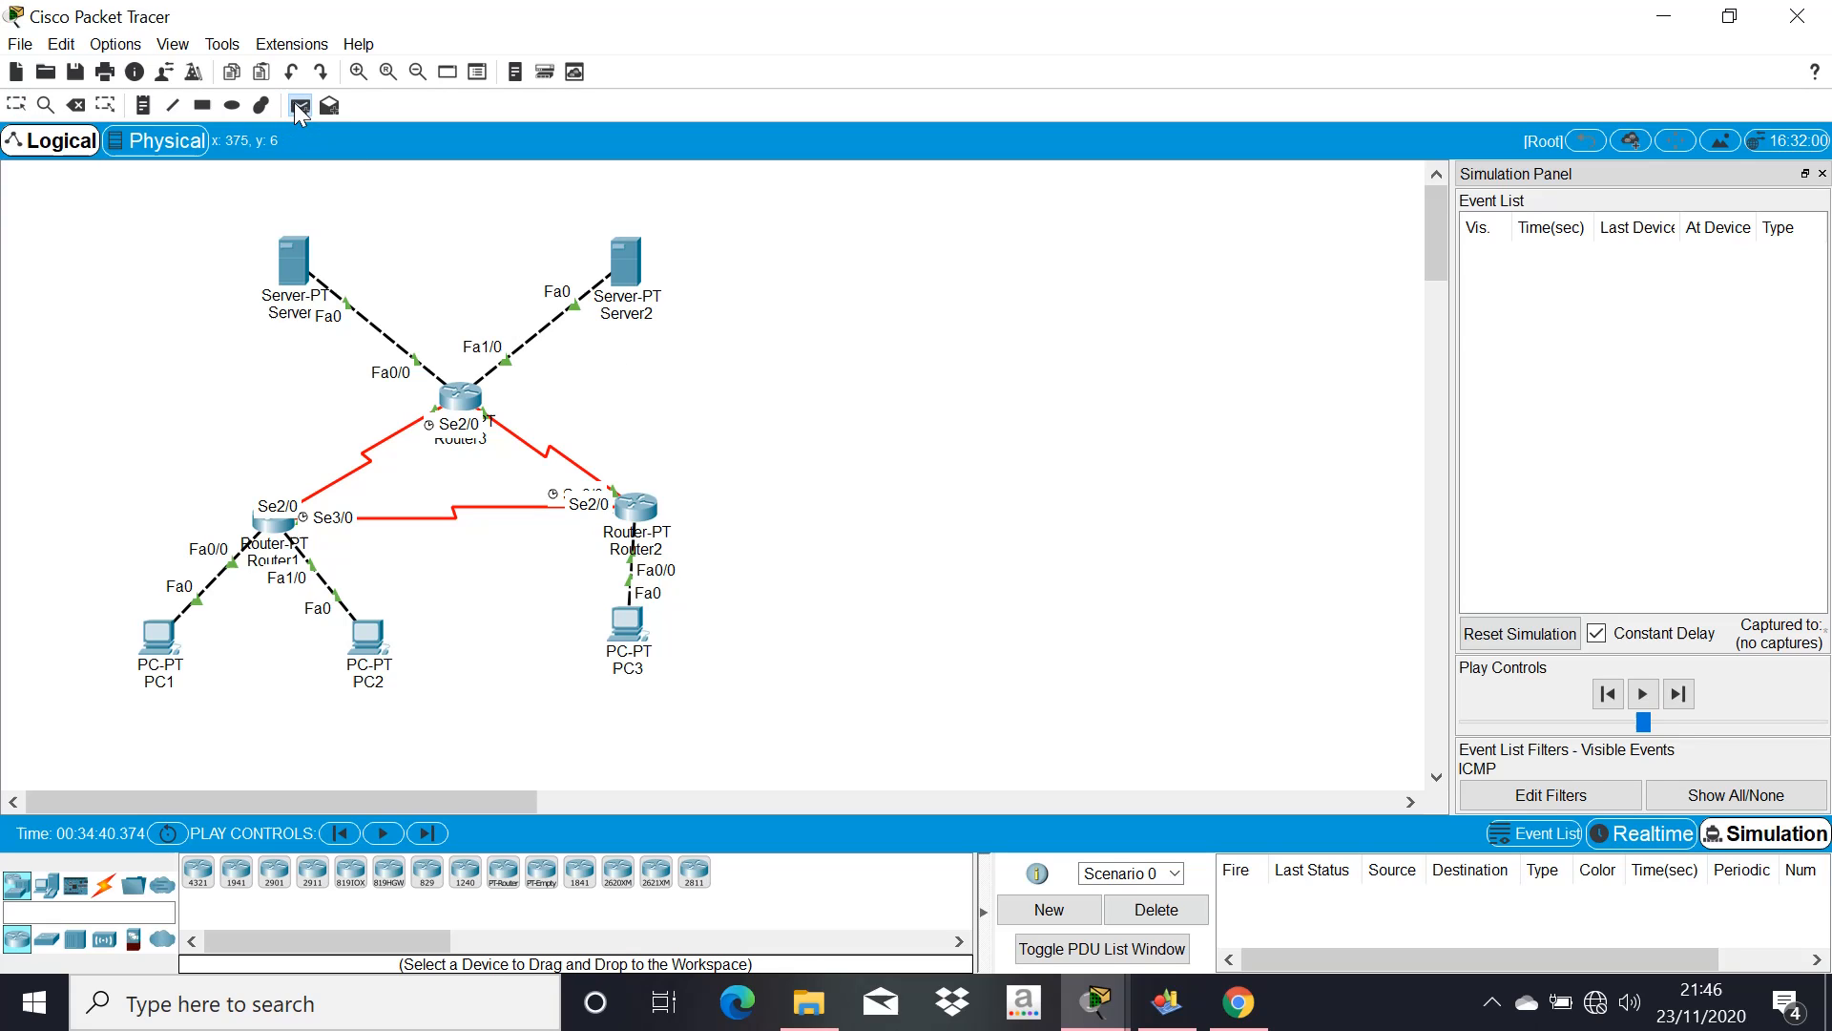
left_click(159, 641)
left_click(368, 638)
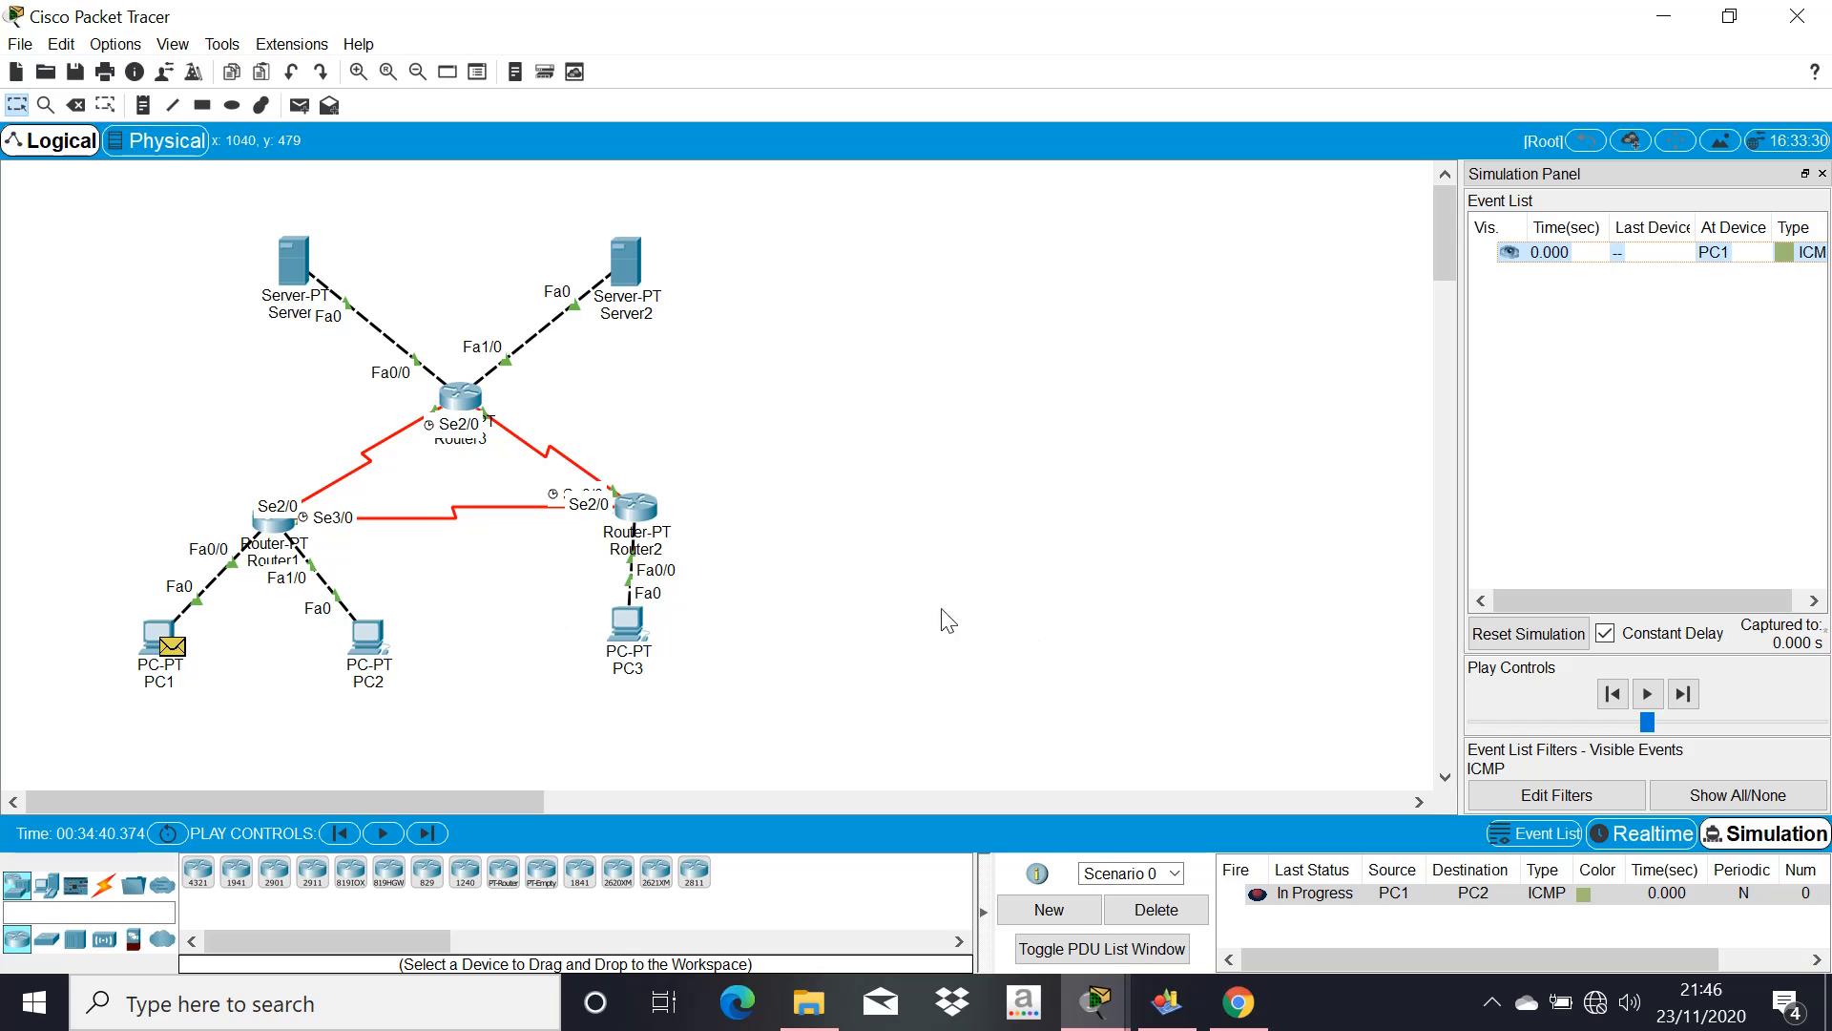
left_click(1685, 694)
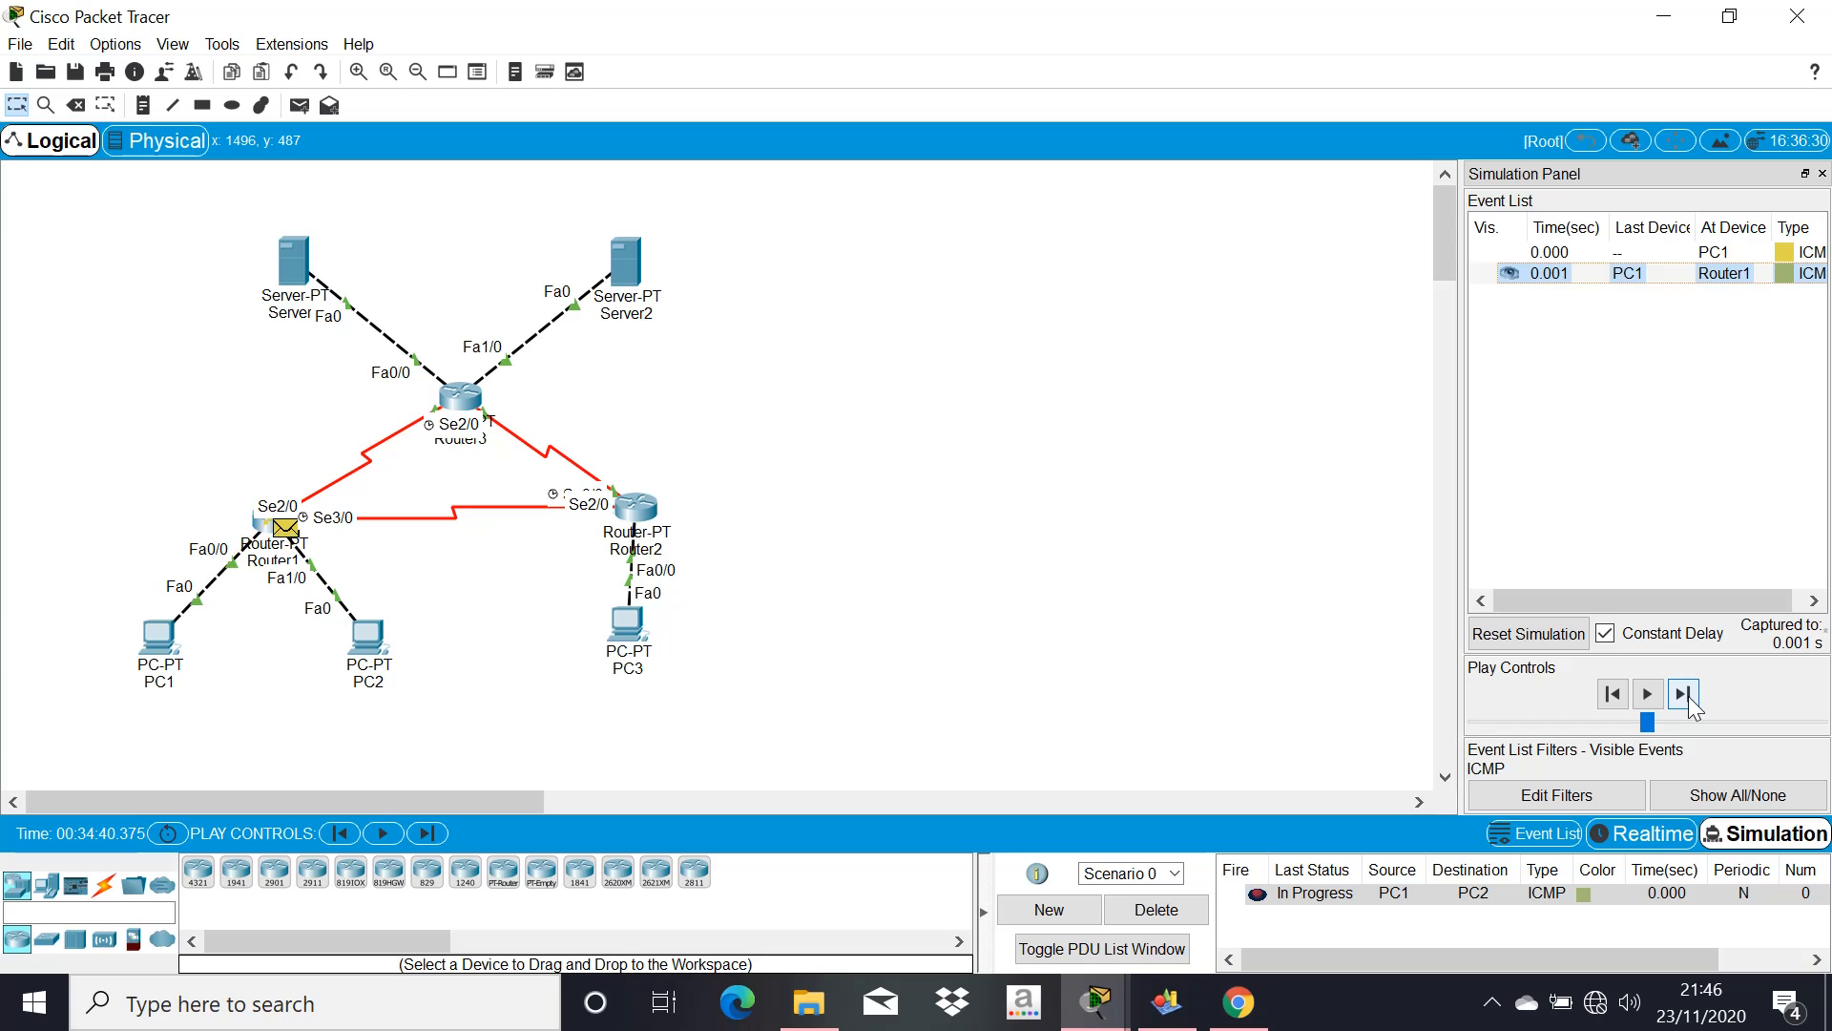
left_click(1684, 695)
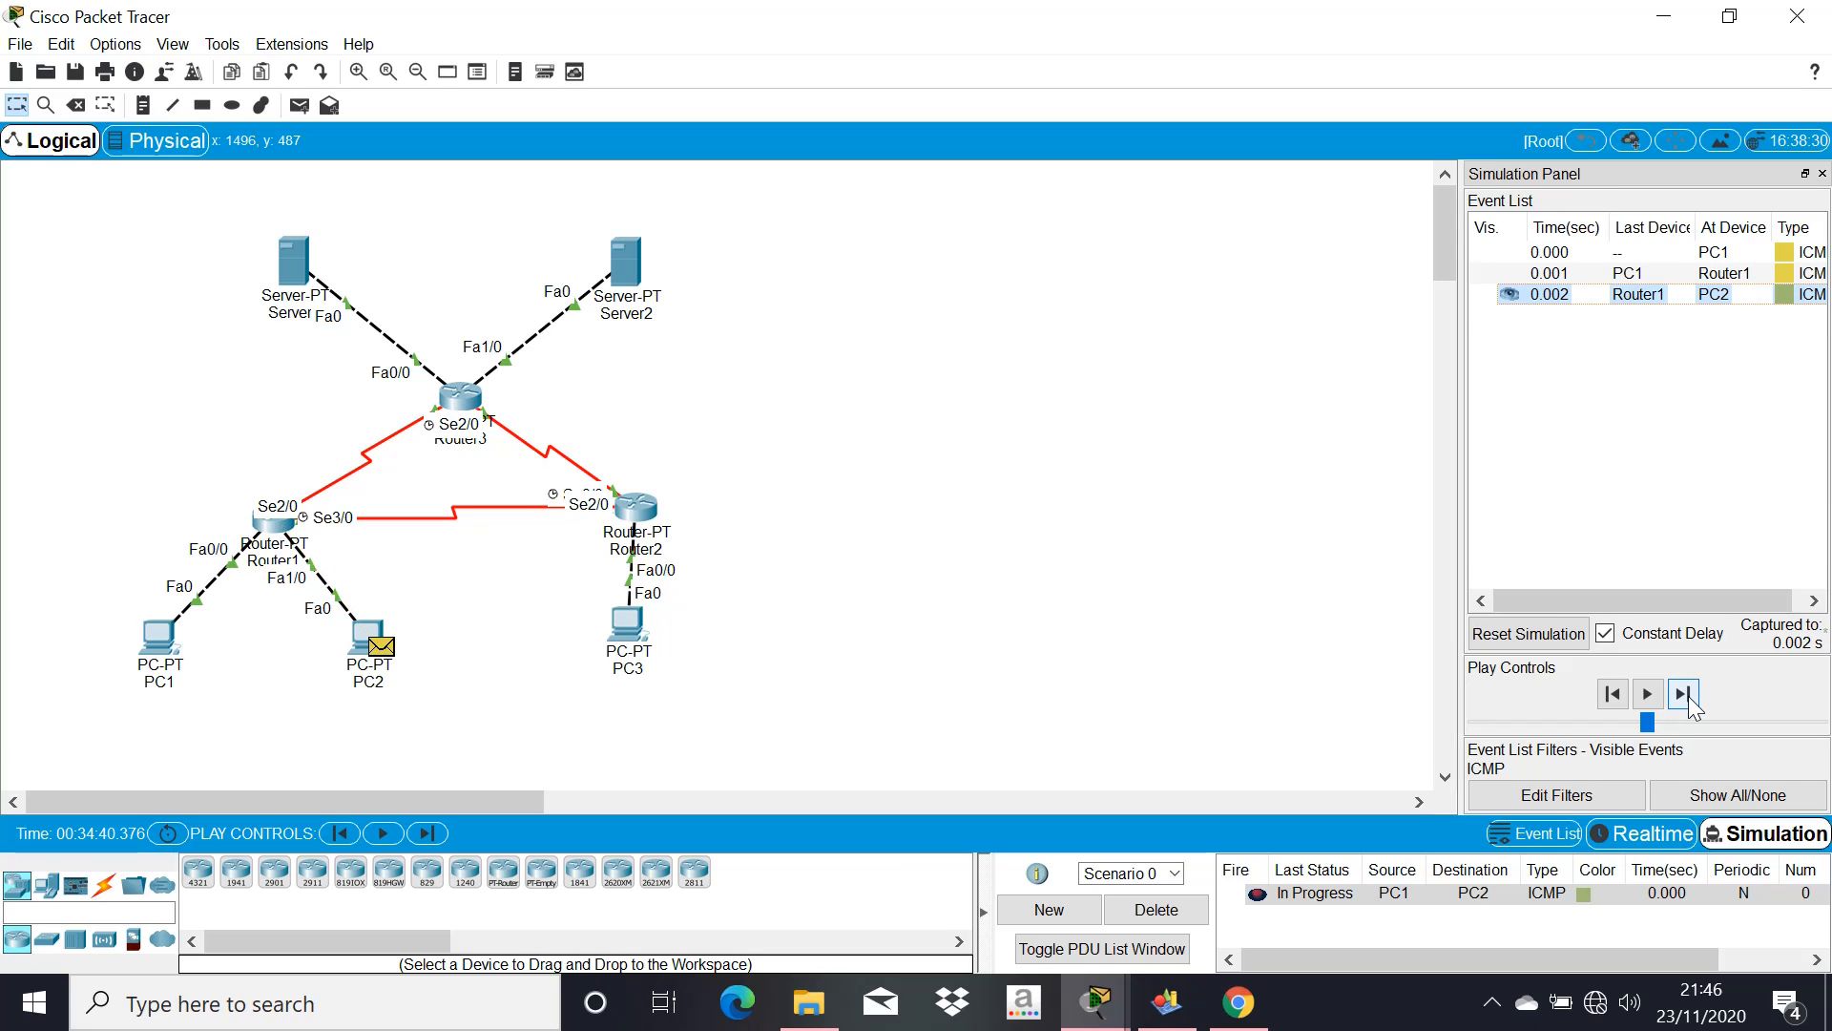
left_click(1684, 694)
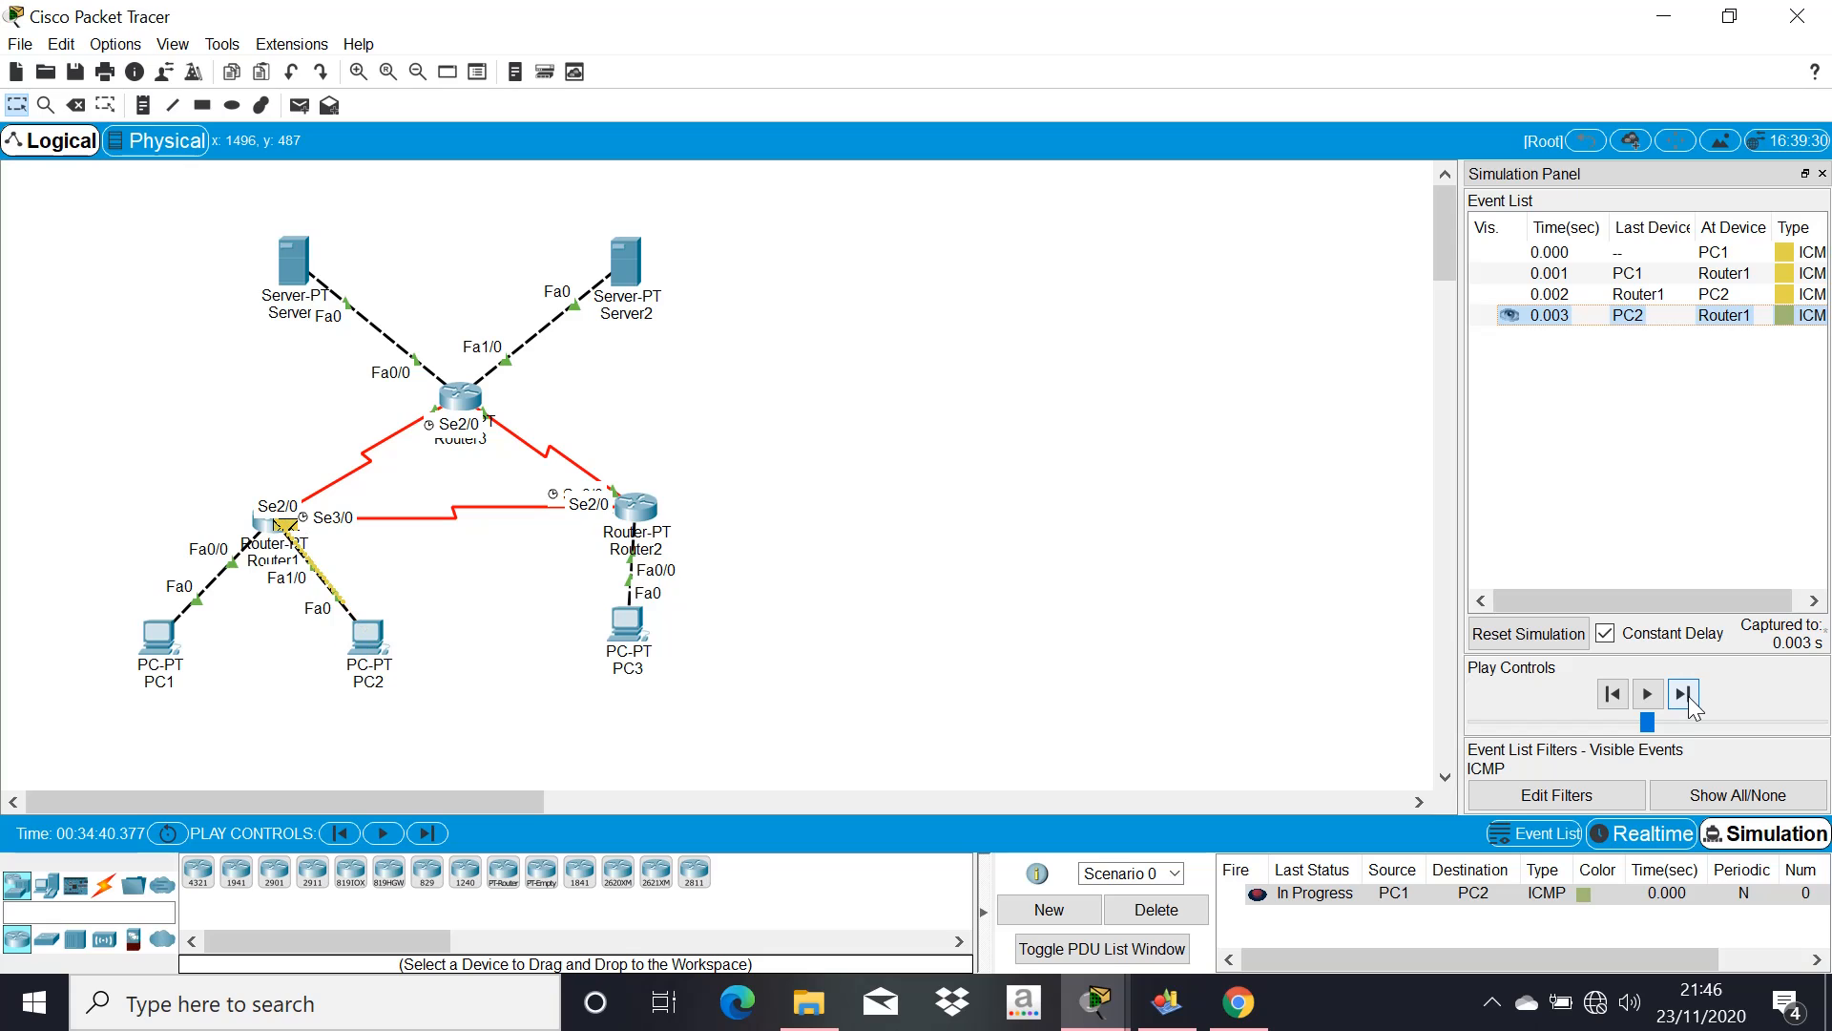
left_click(1687, 695)
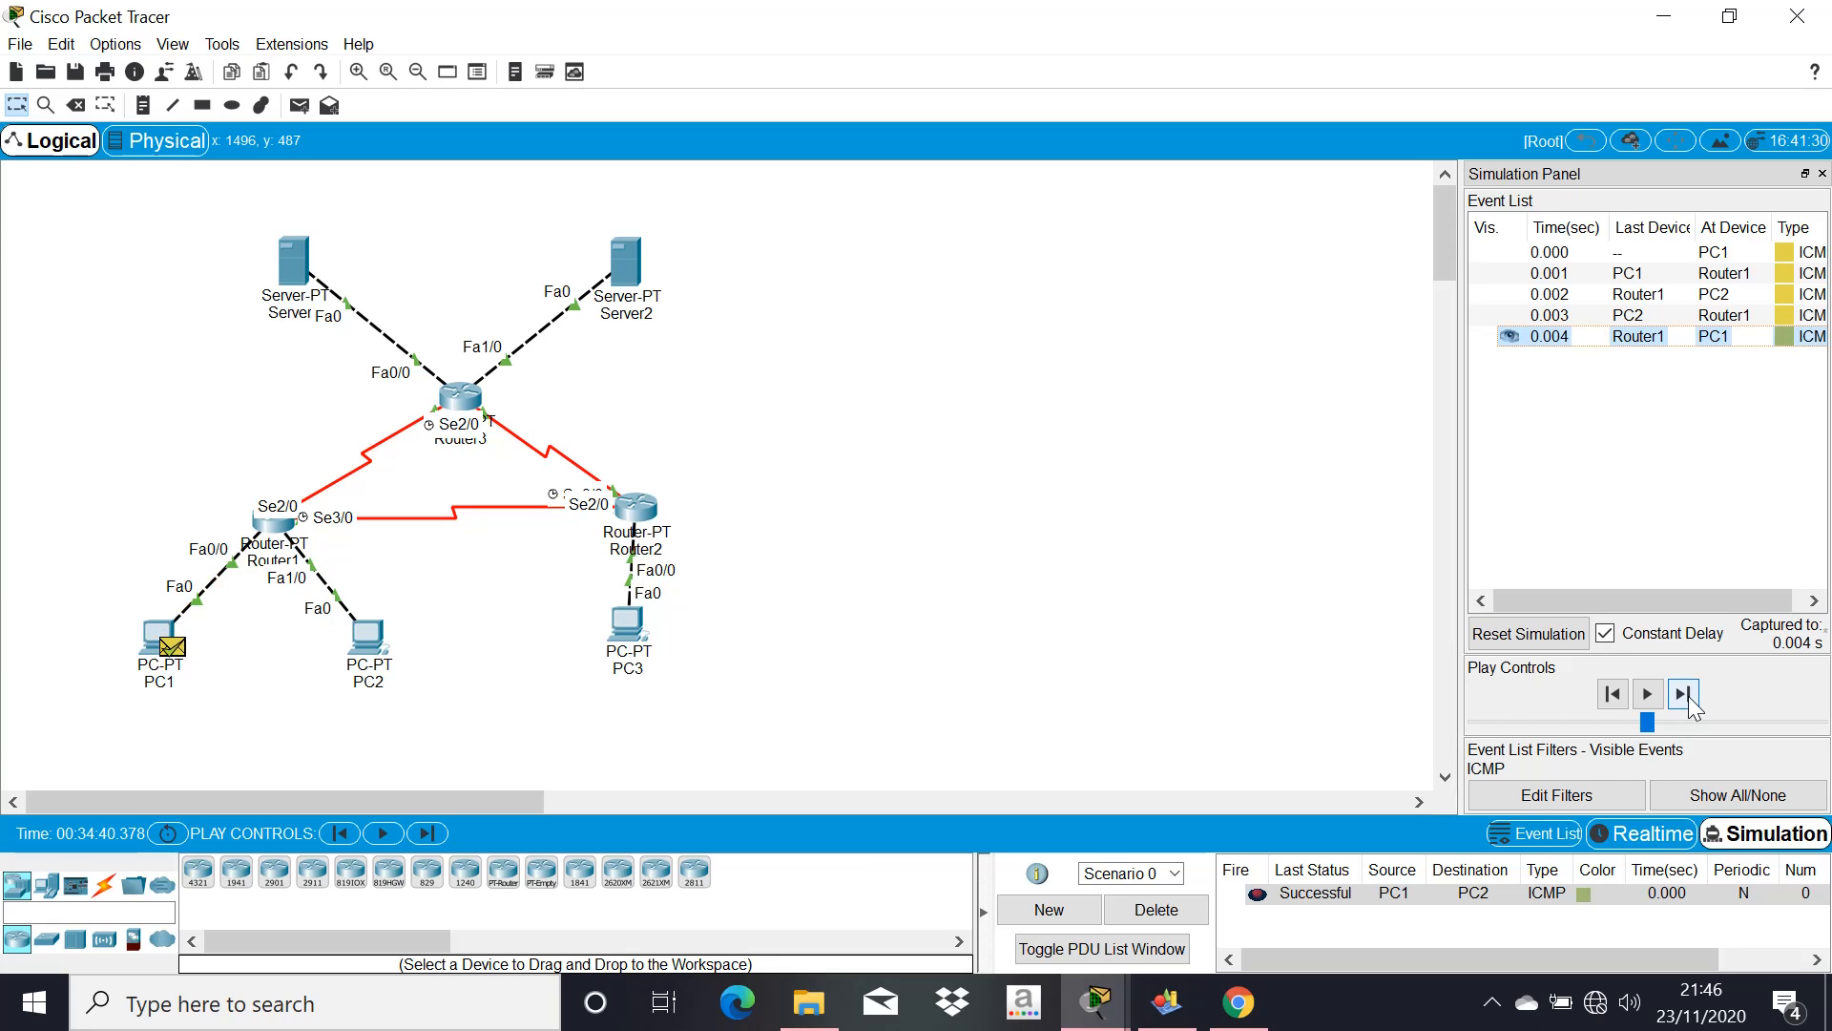
left_click(1437, 889)
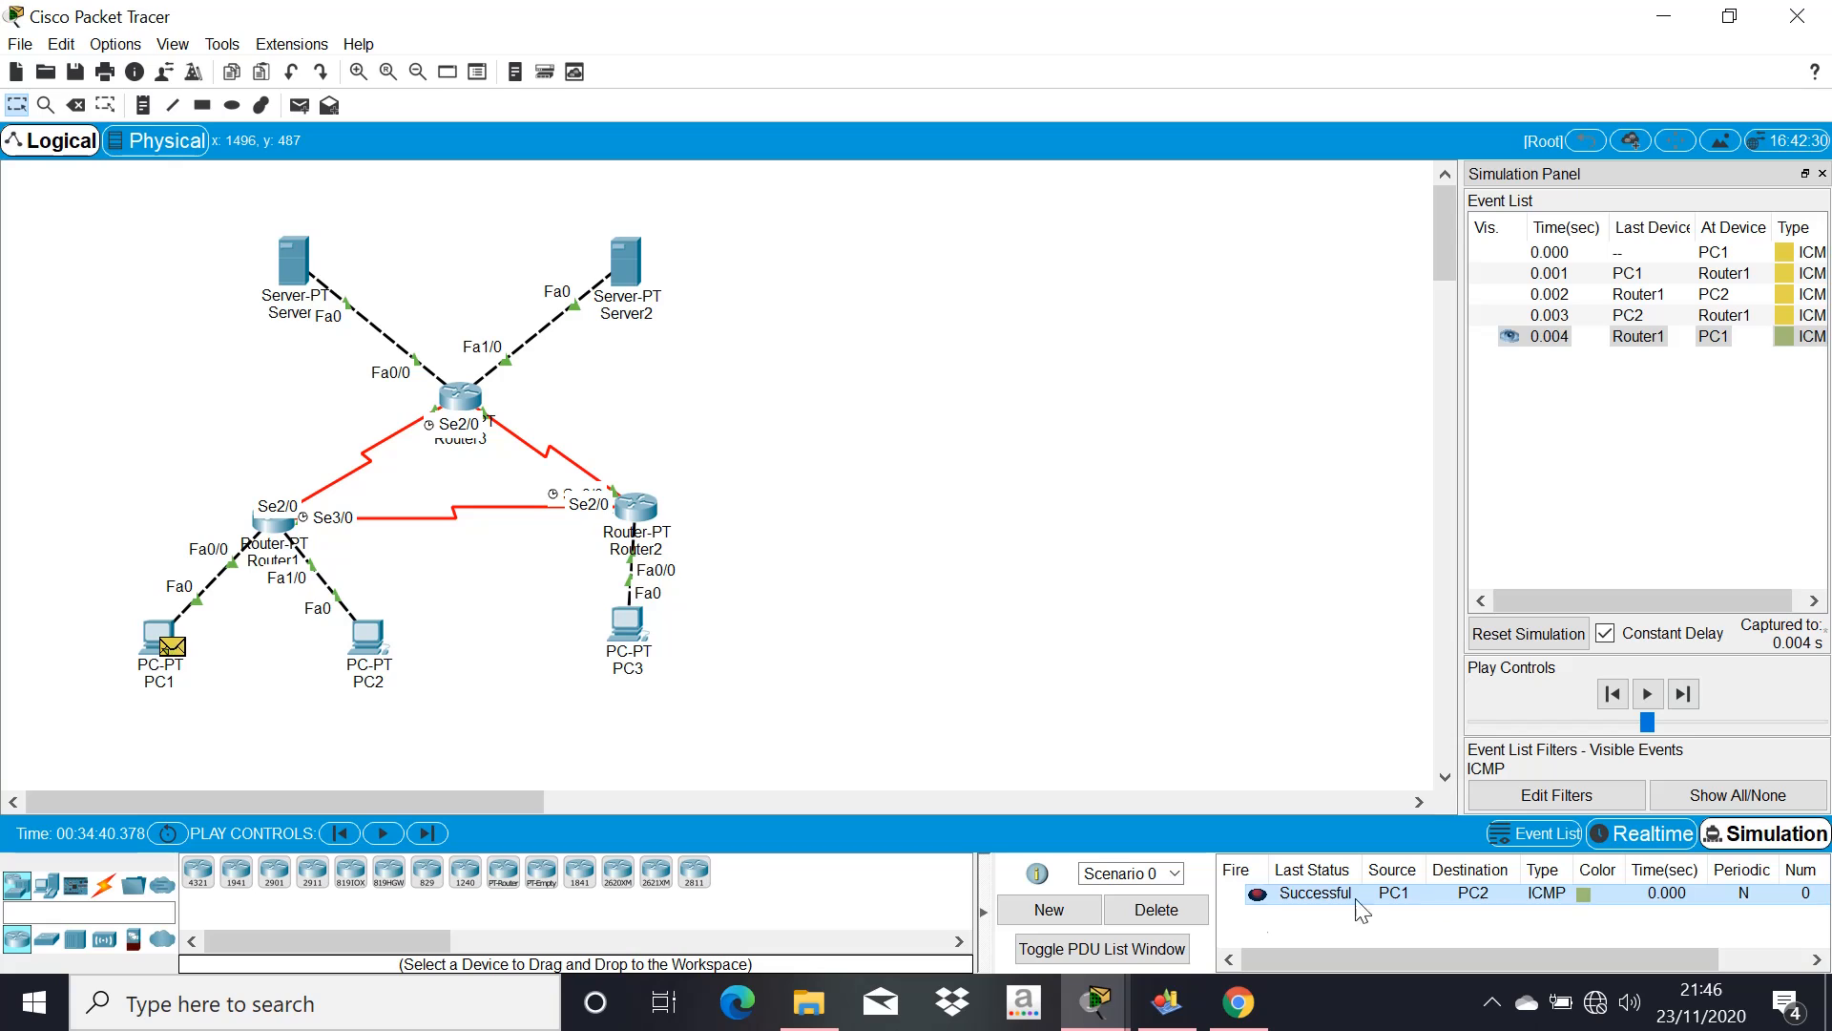
left_click(1155, 909)
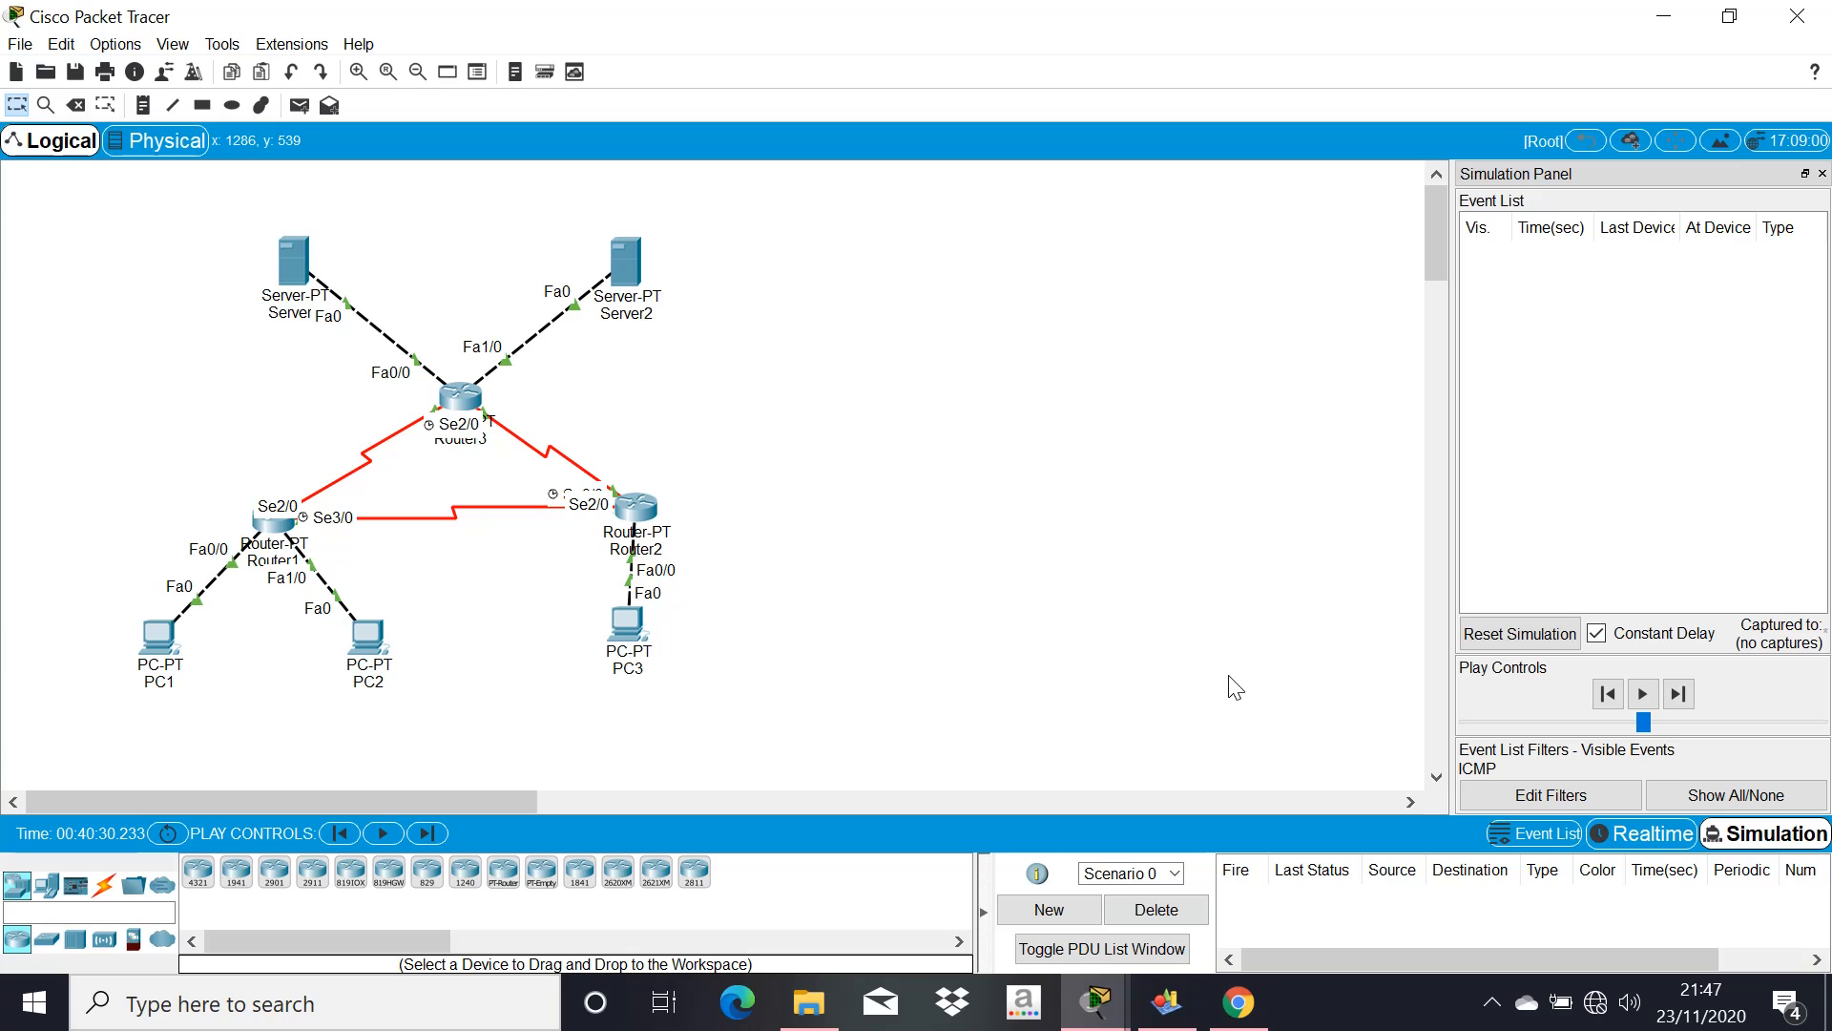
Test PC1 to PC3 with a simple PDU, capturing each hop until the reply returns to PC1, and clear the PDU and simulation
left_click(299, 105)
left_click(158, 637)
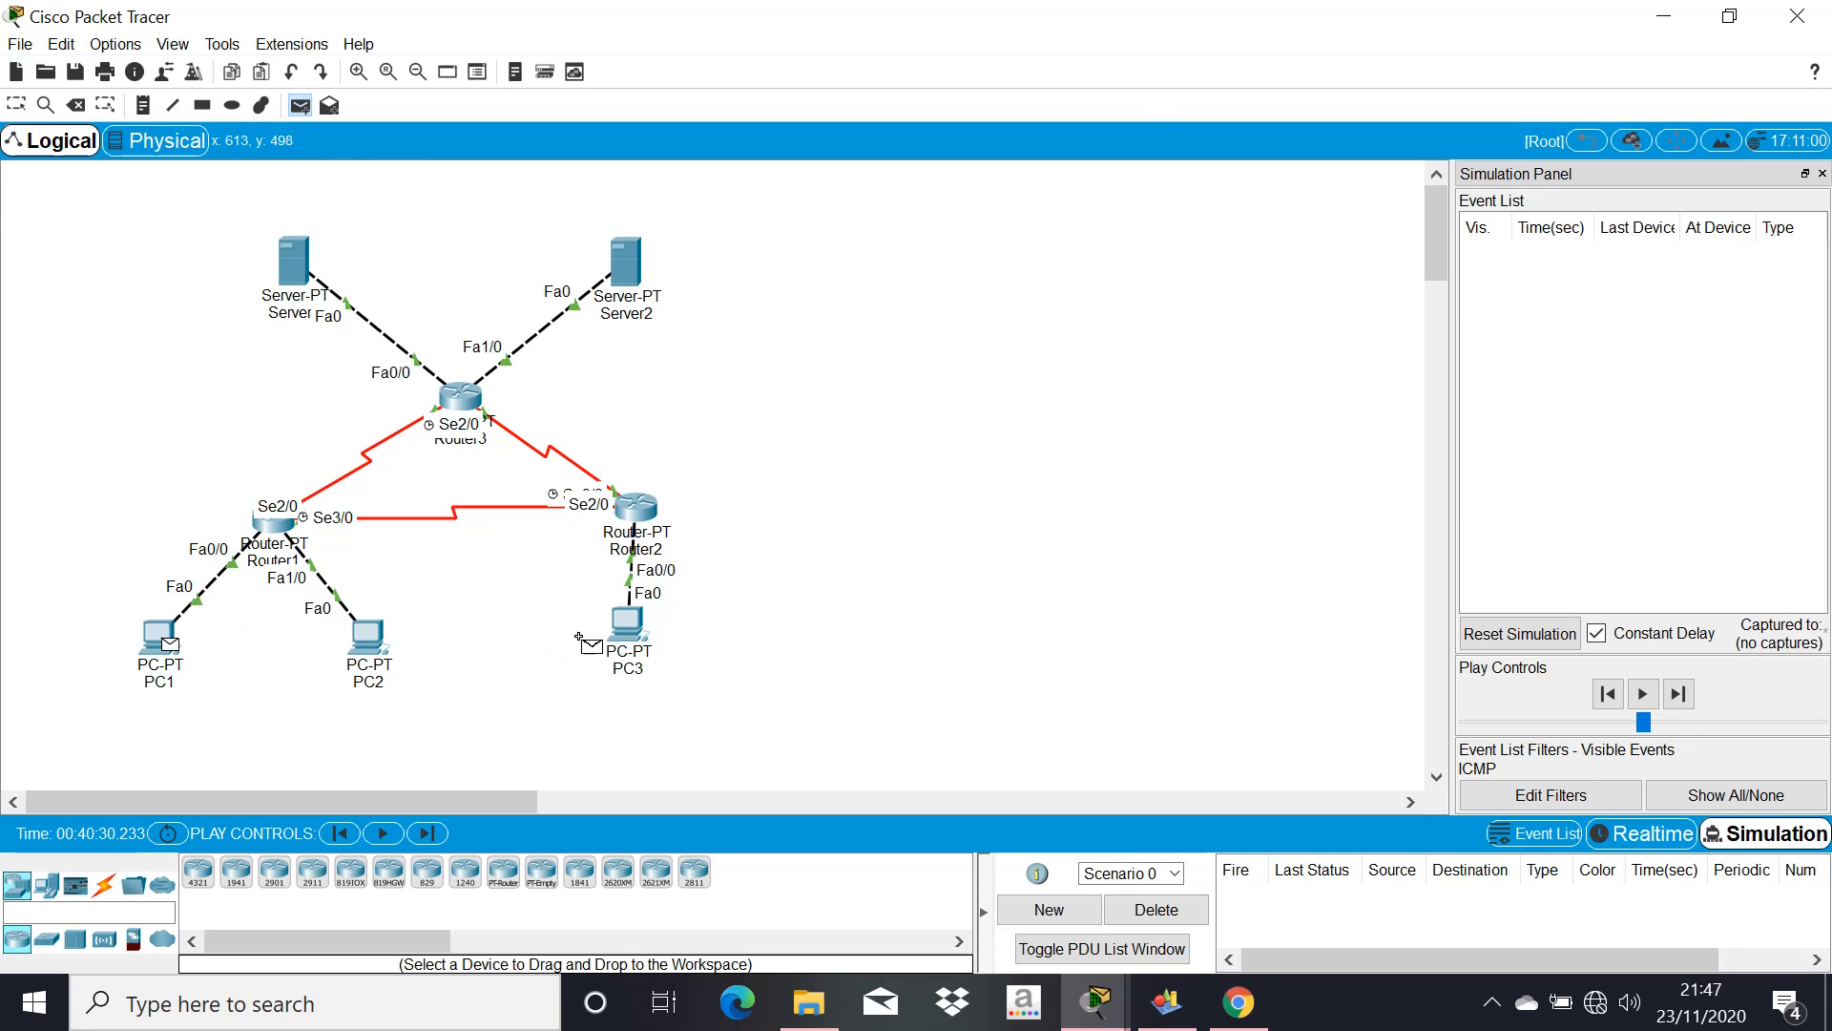
left_click(622, 622)
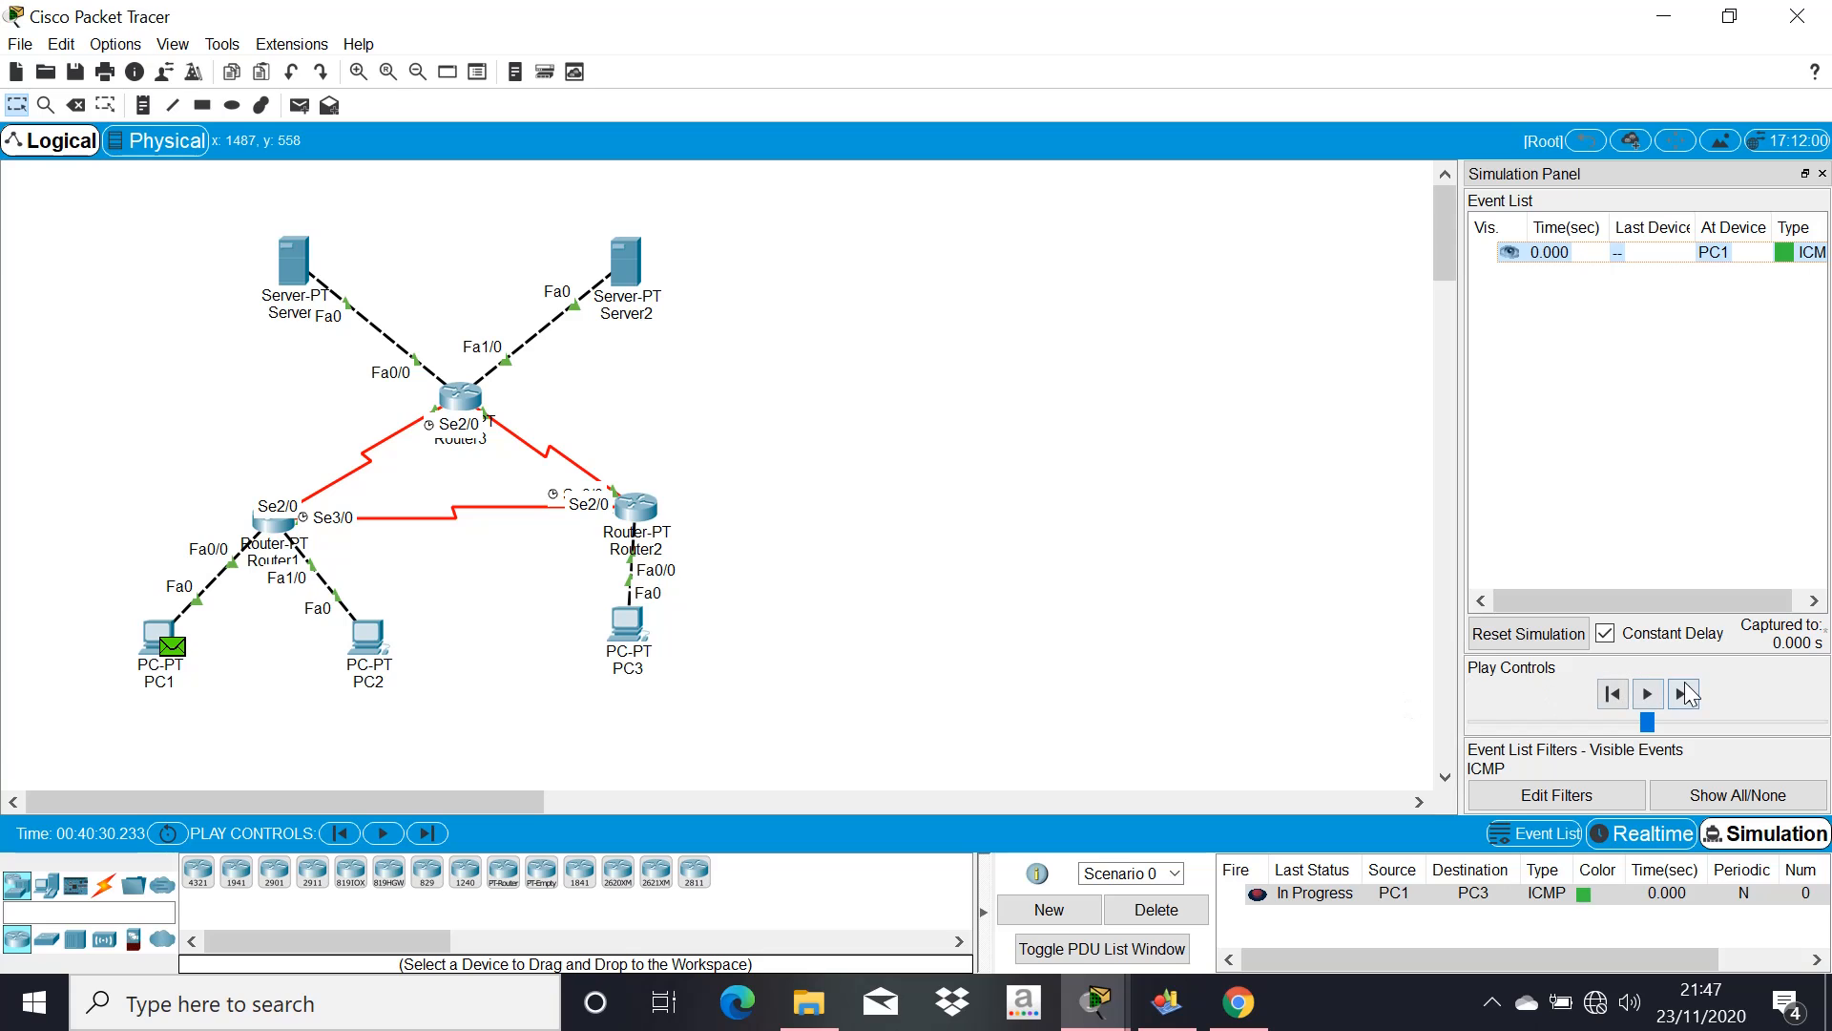
left_click(1684, 694)
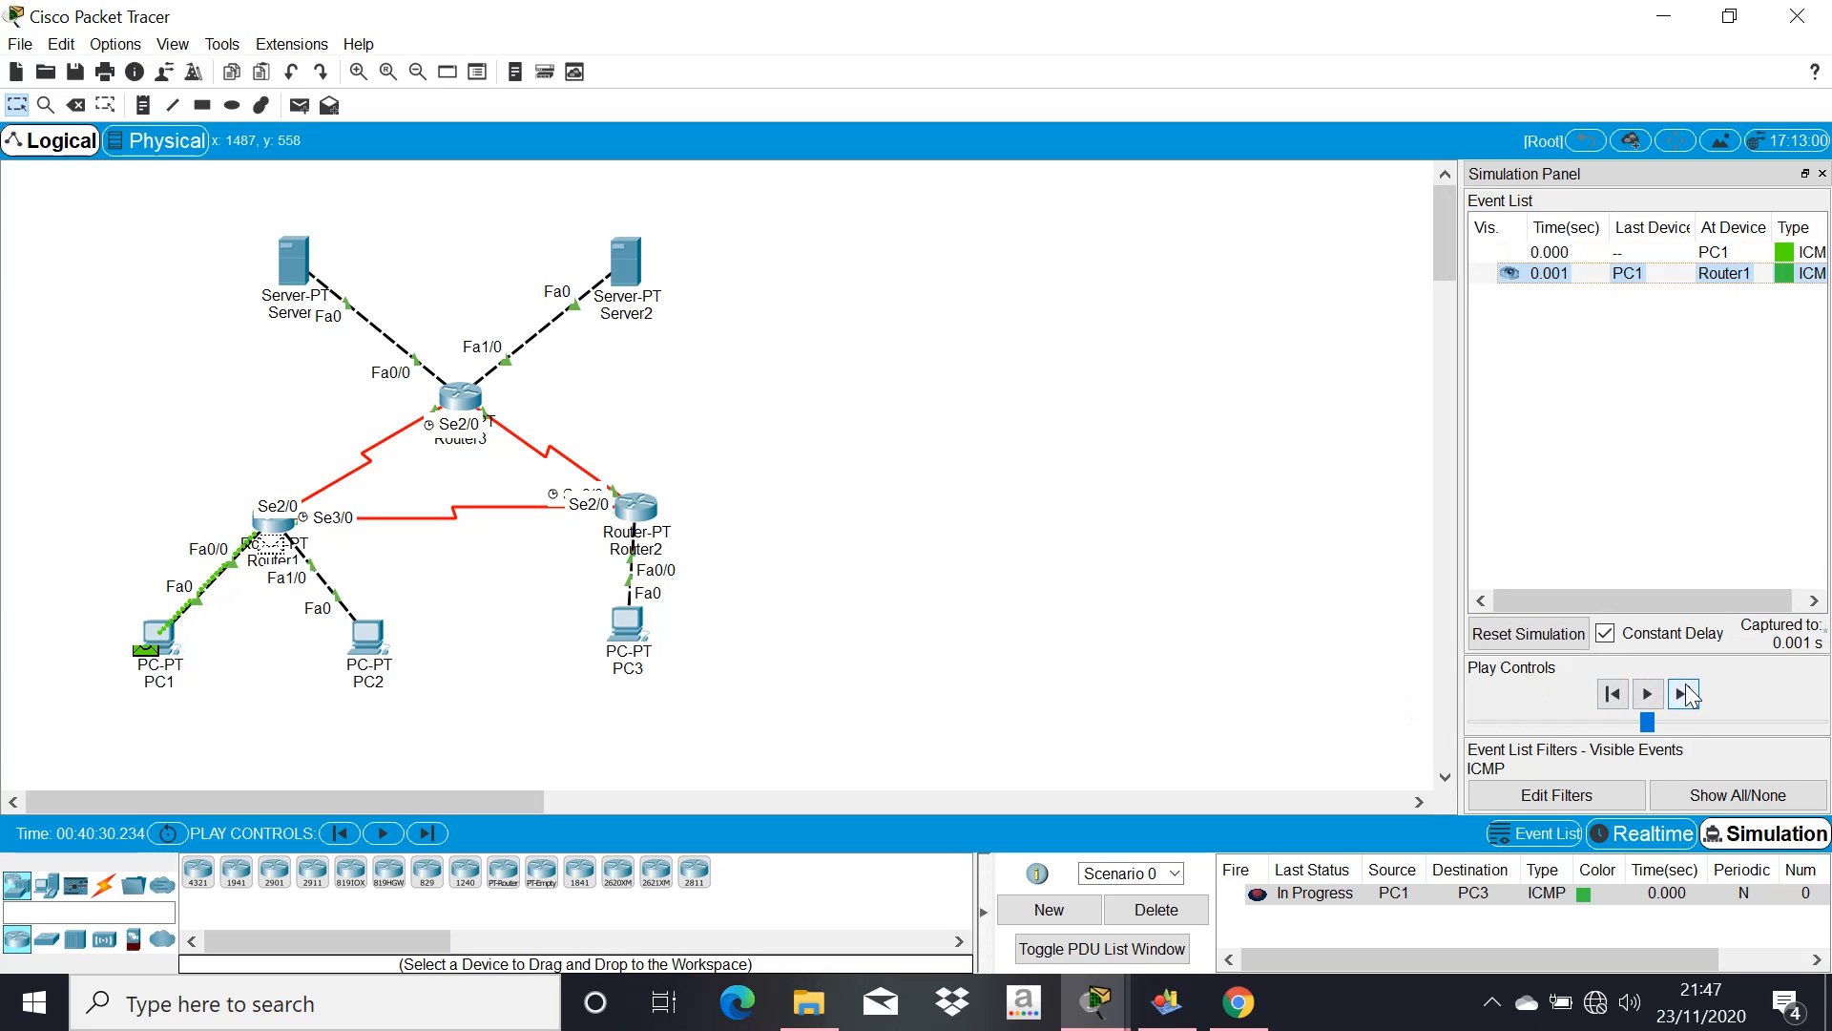
left_click(1684, 694)
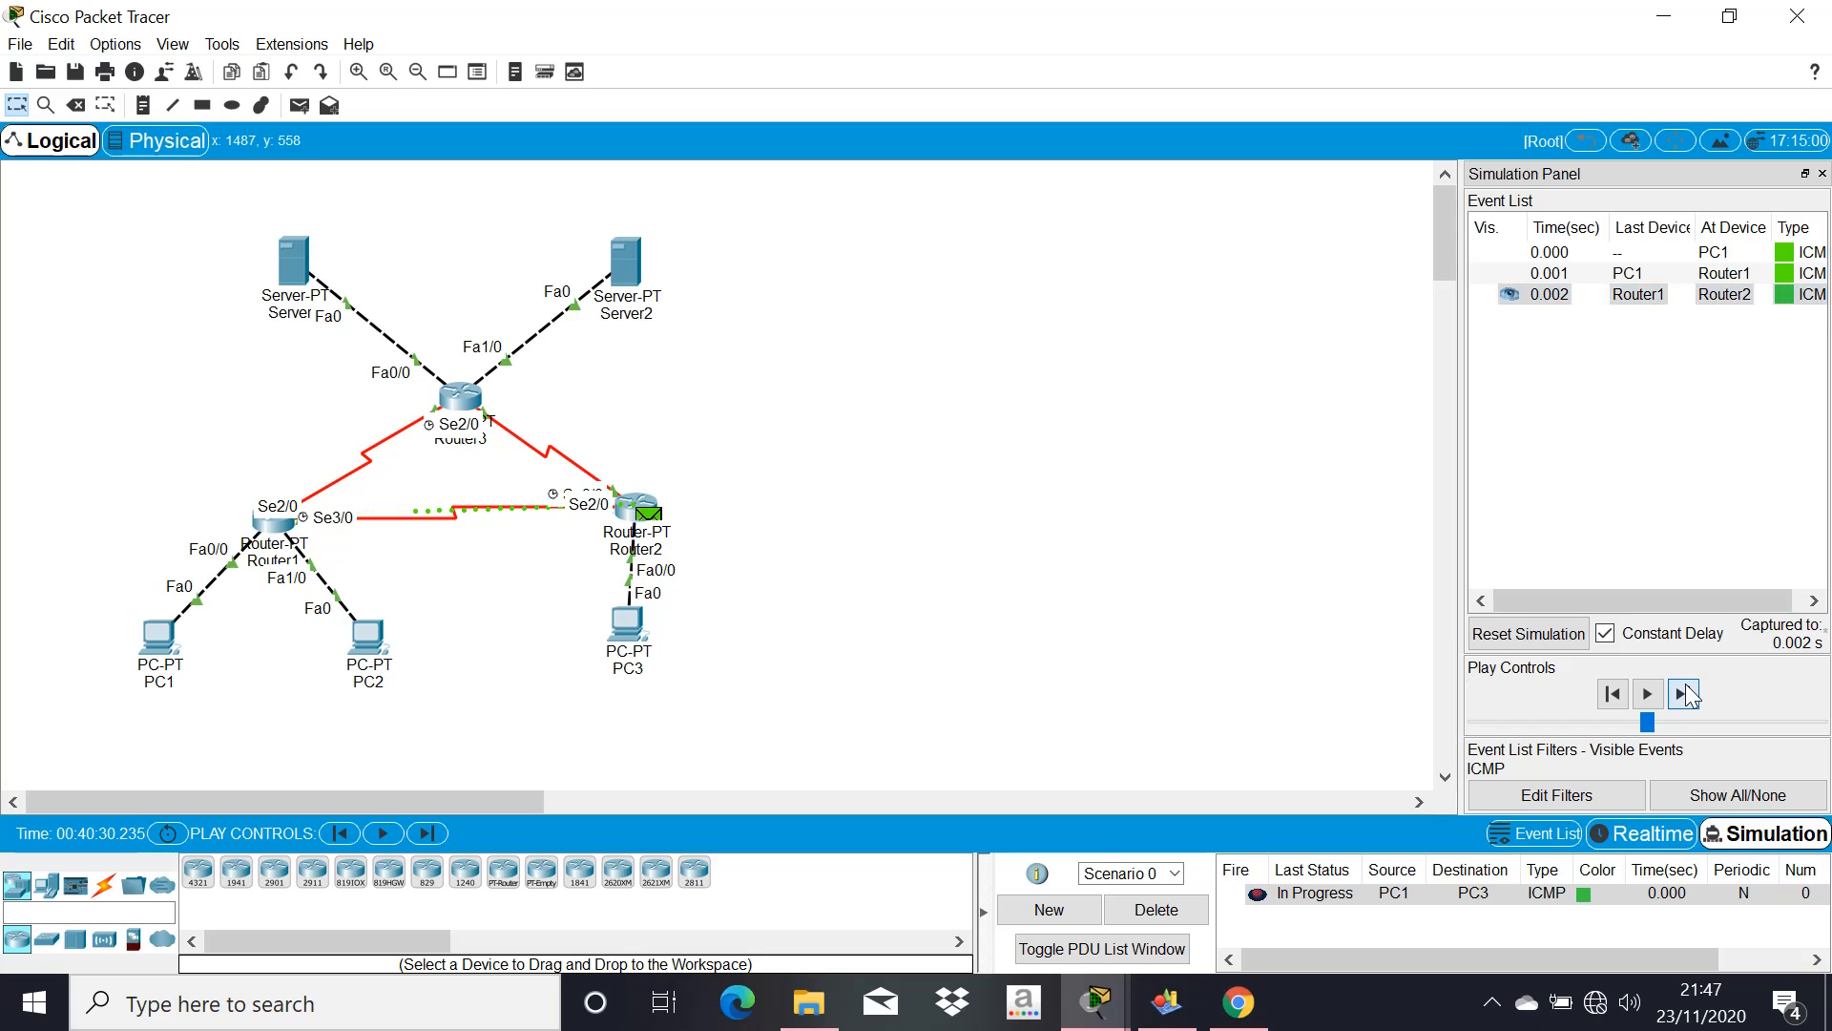
left_click(1684, 694)
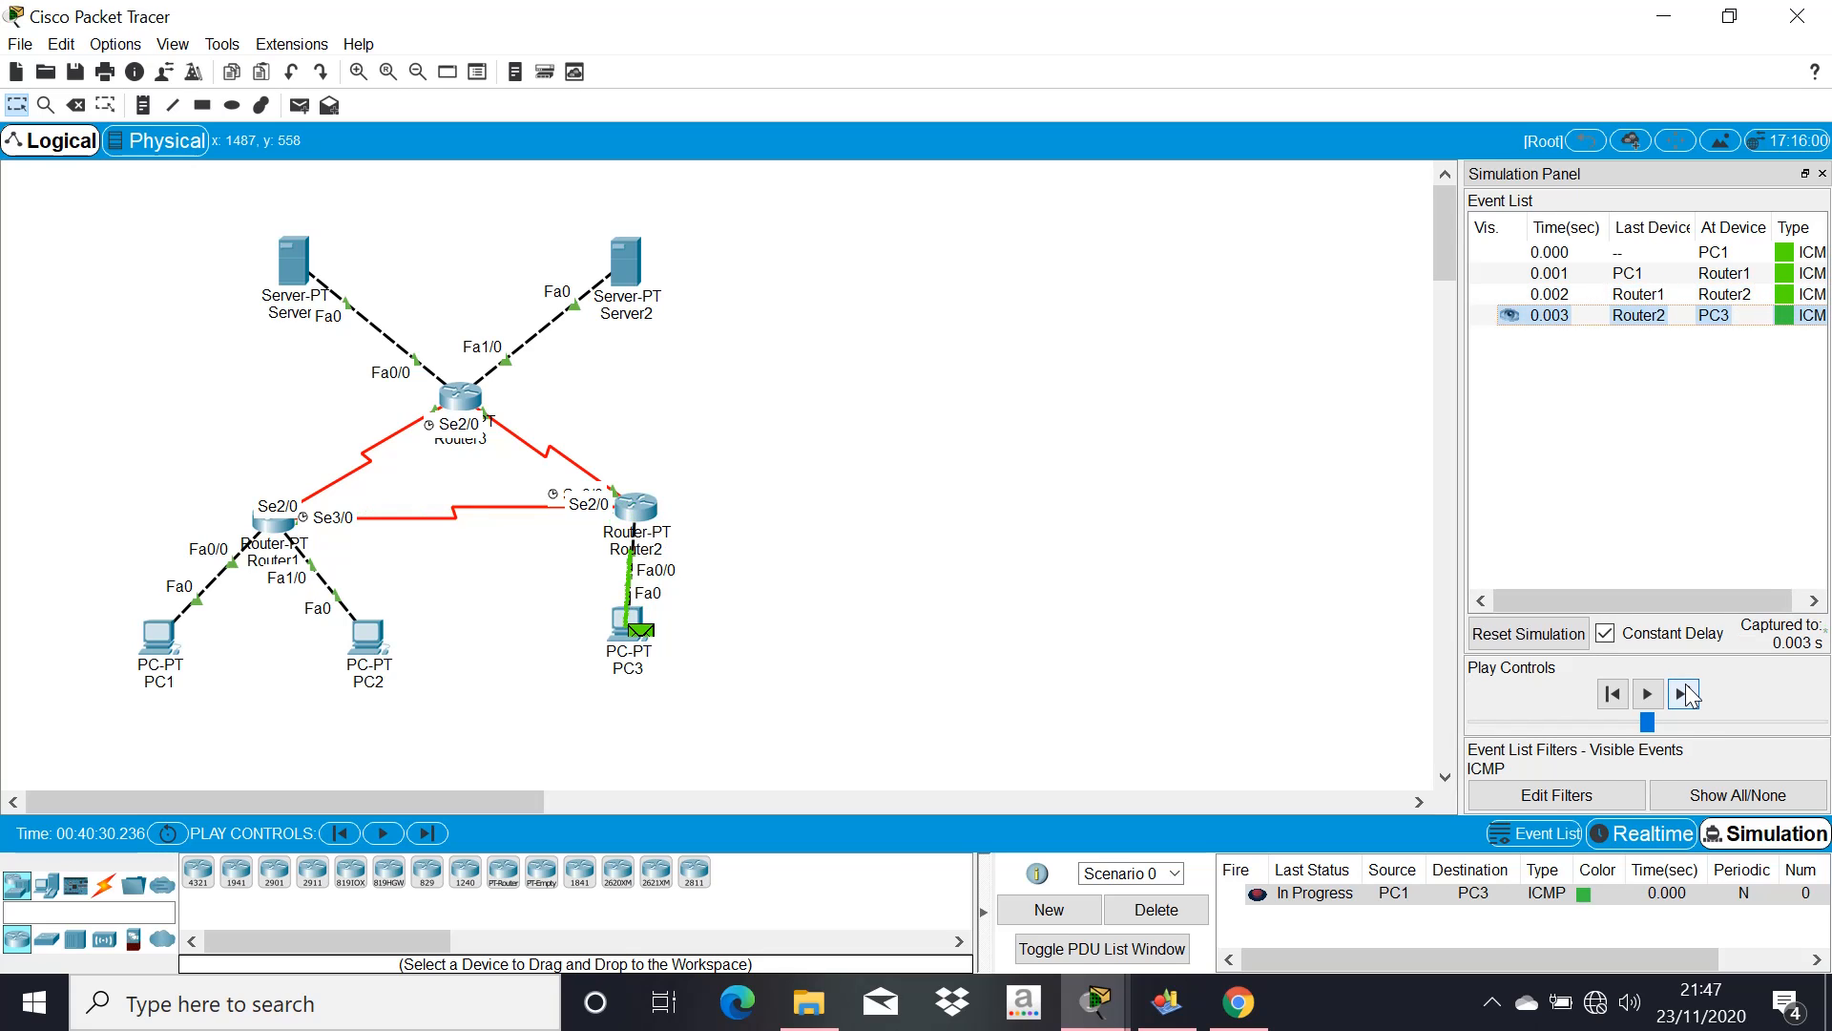
left_click(1685, 694)
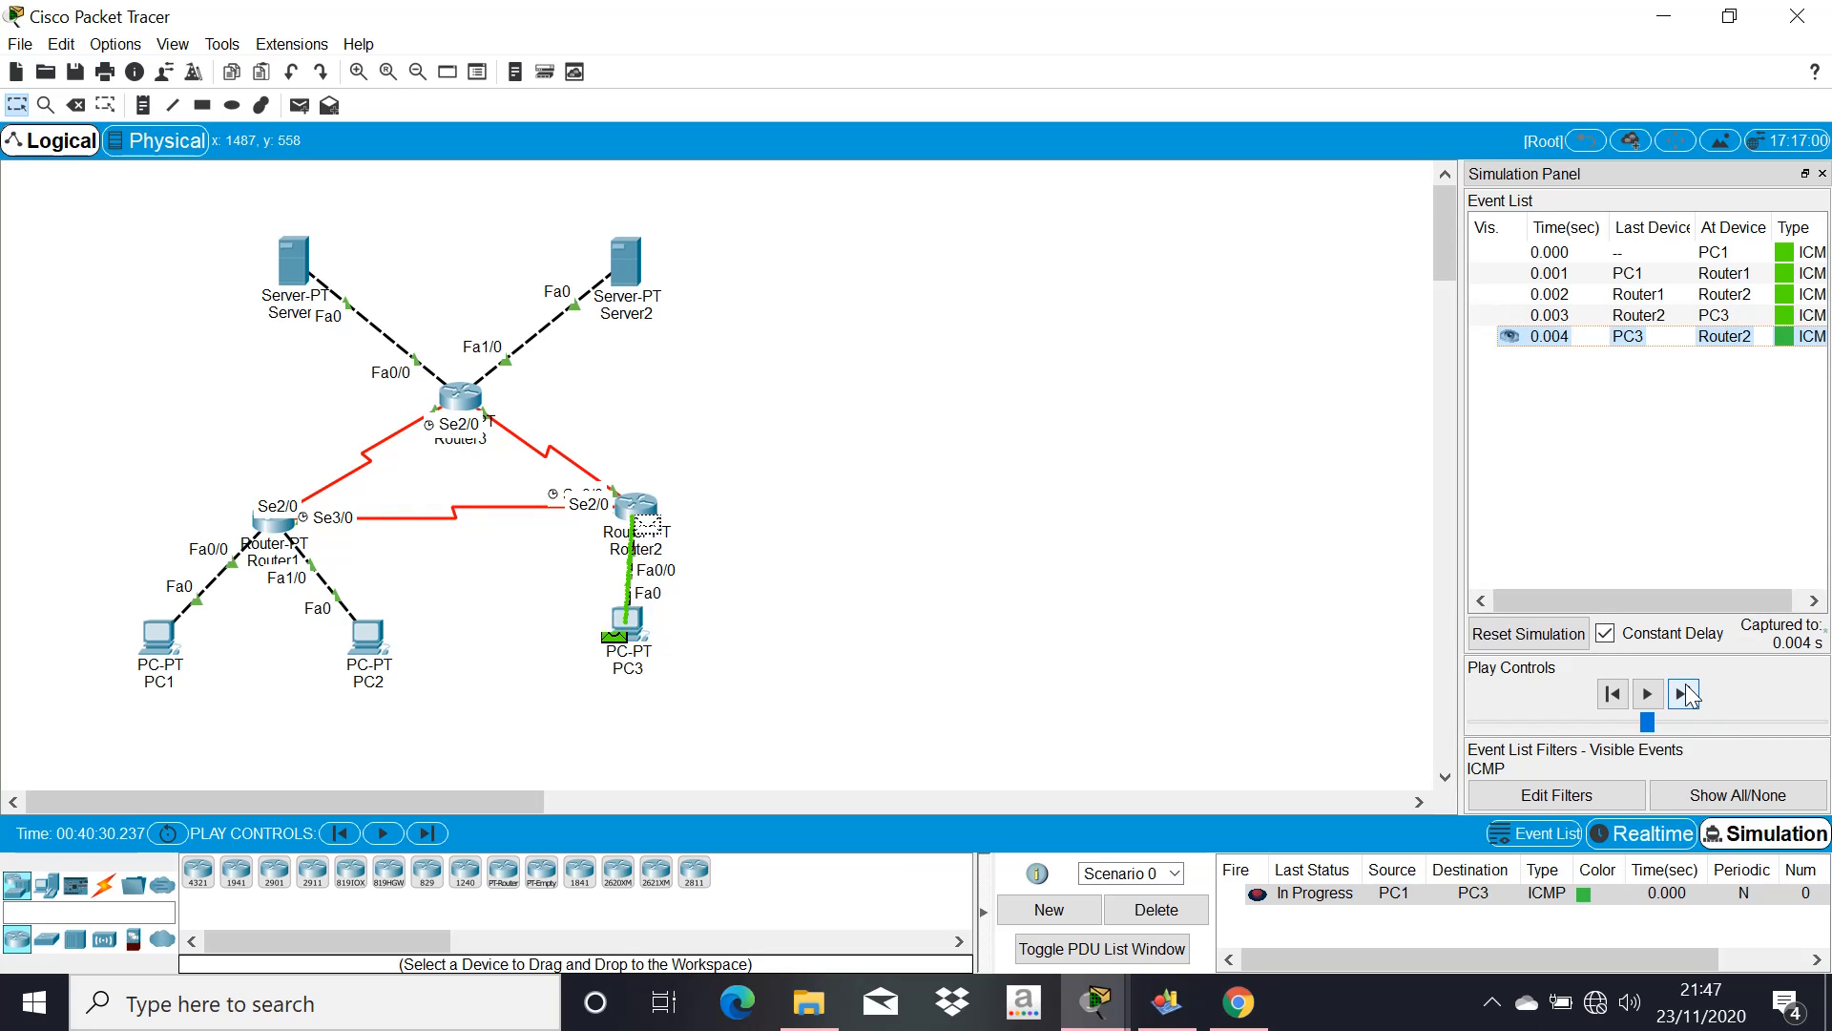
left_click(1685, 694)
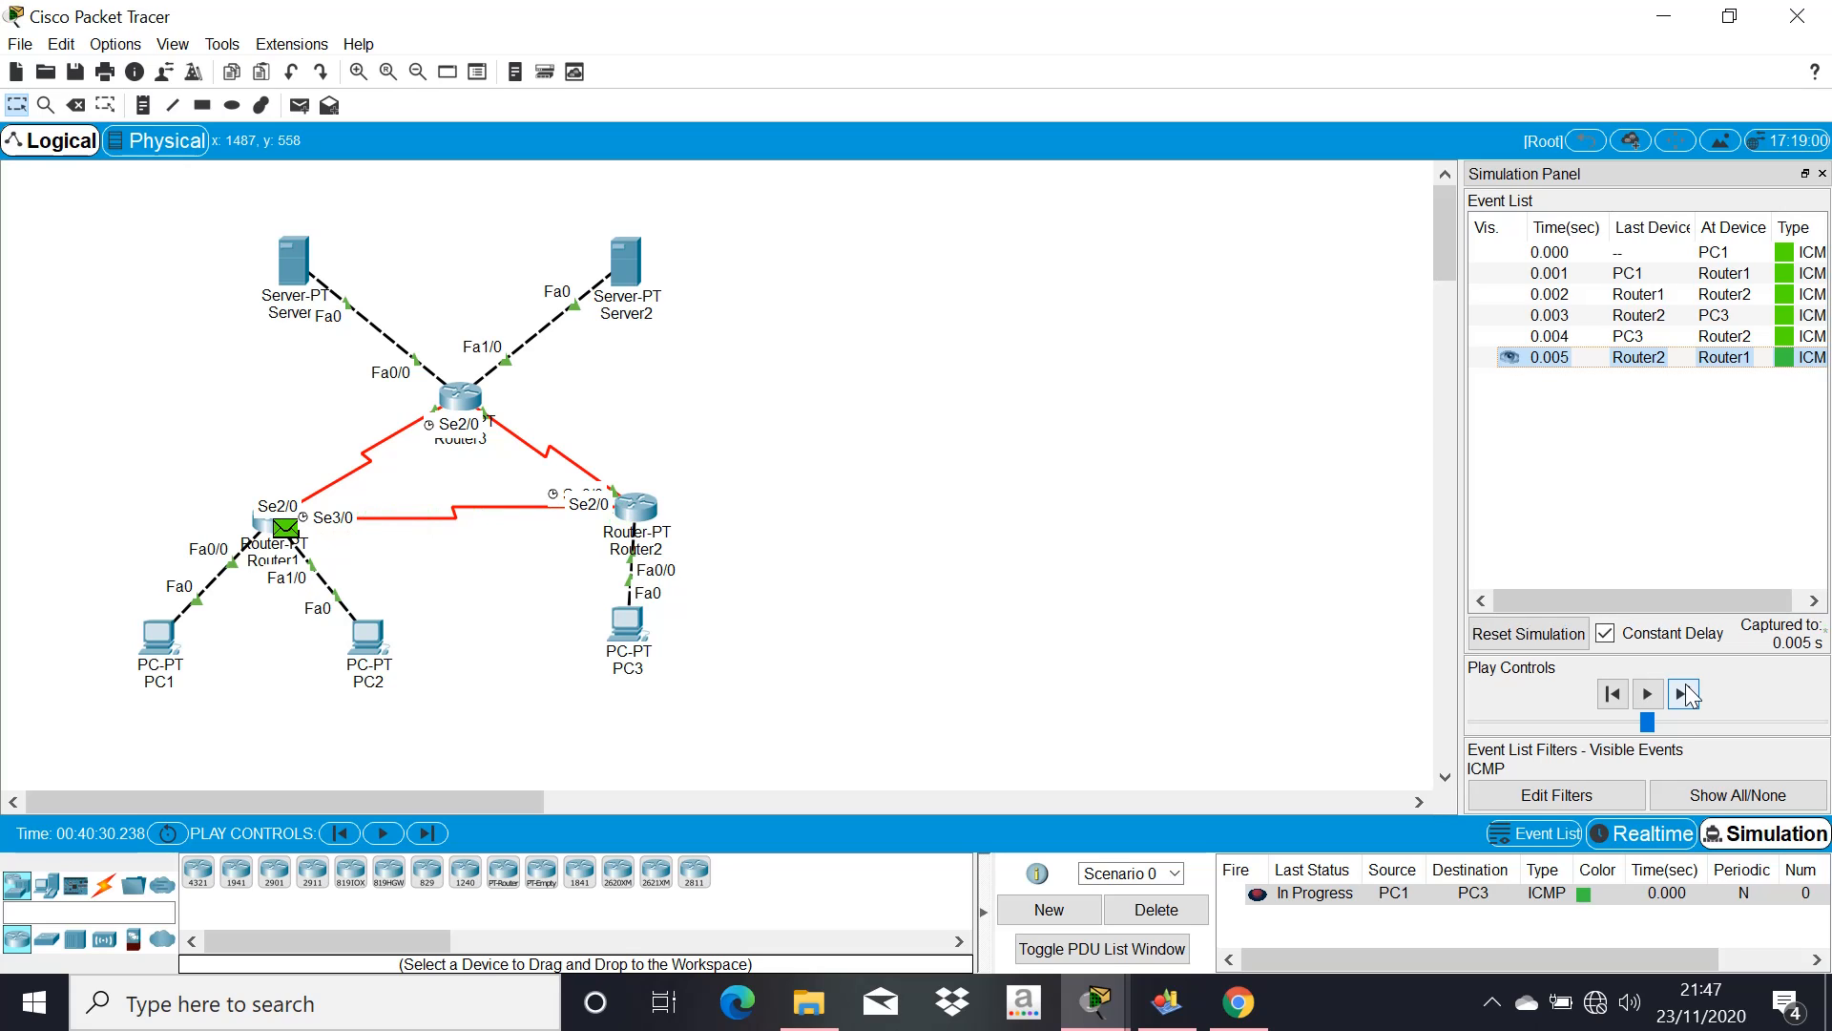
left_click(1684, 693)
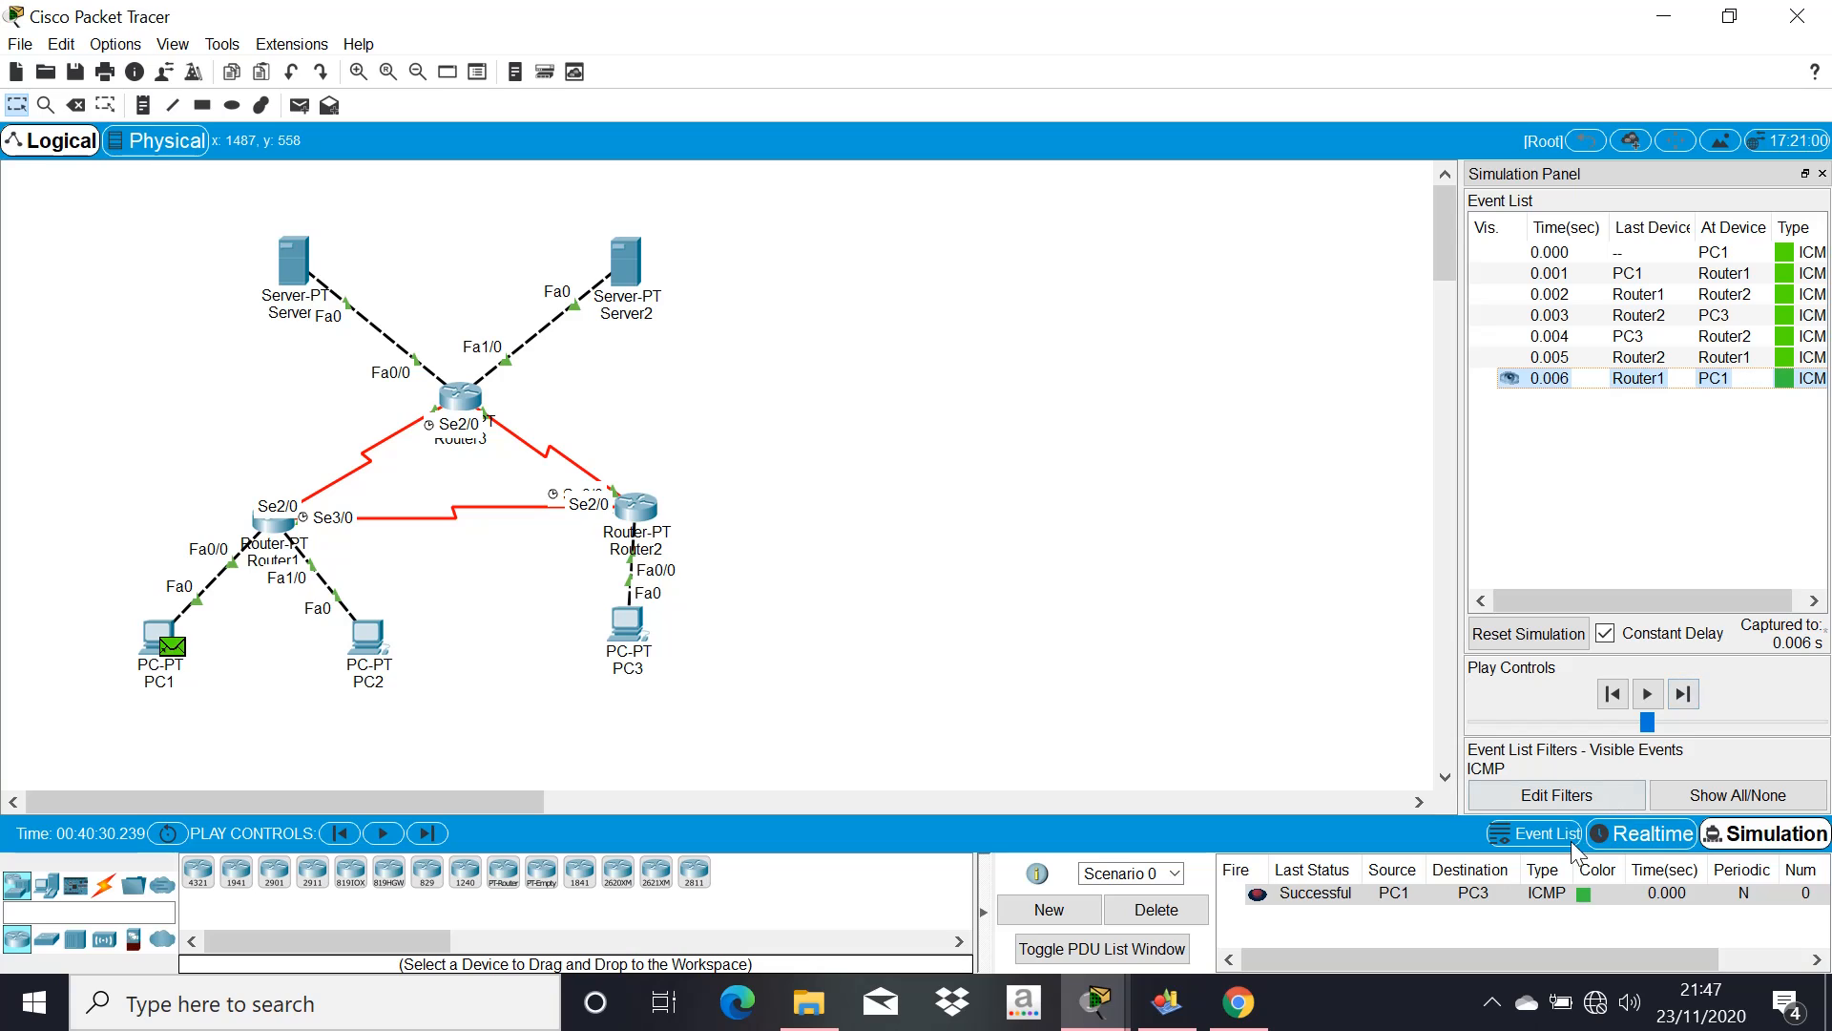
left_click(1363, 895)
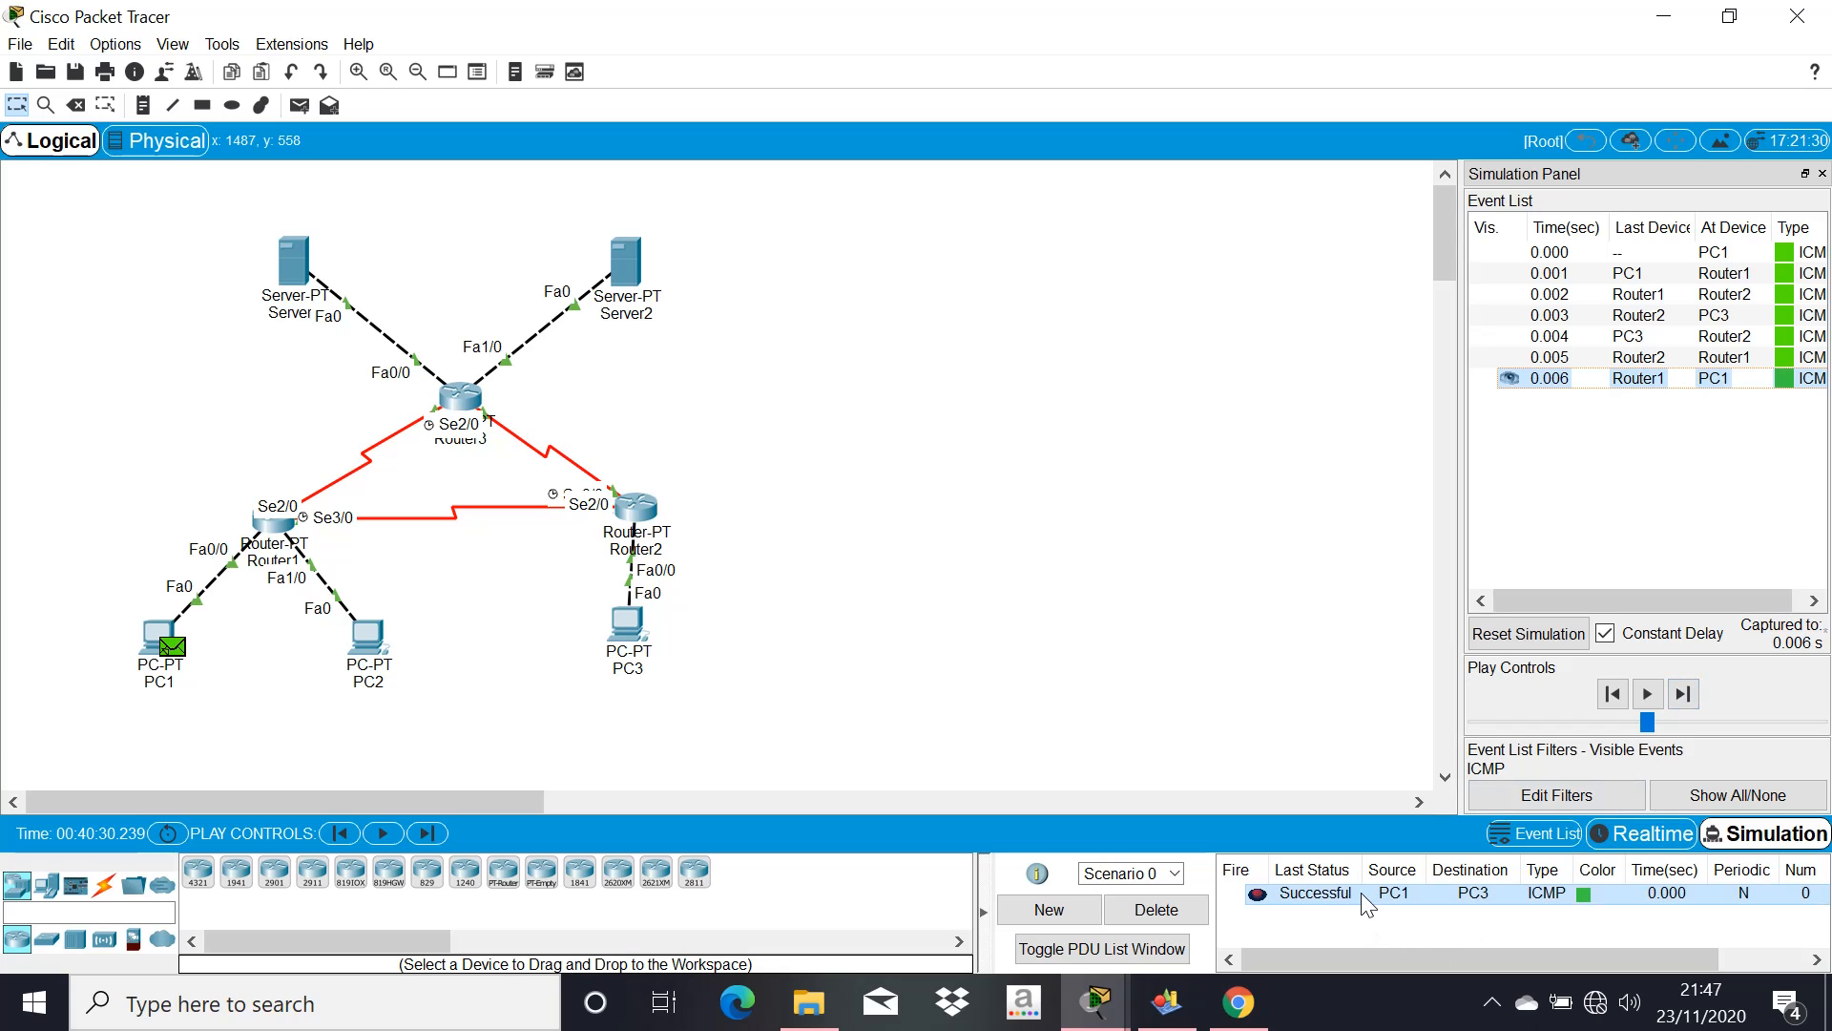
left_click(1155, 910)
left_click(1507, 635)
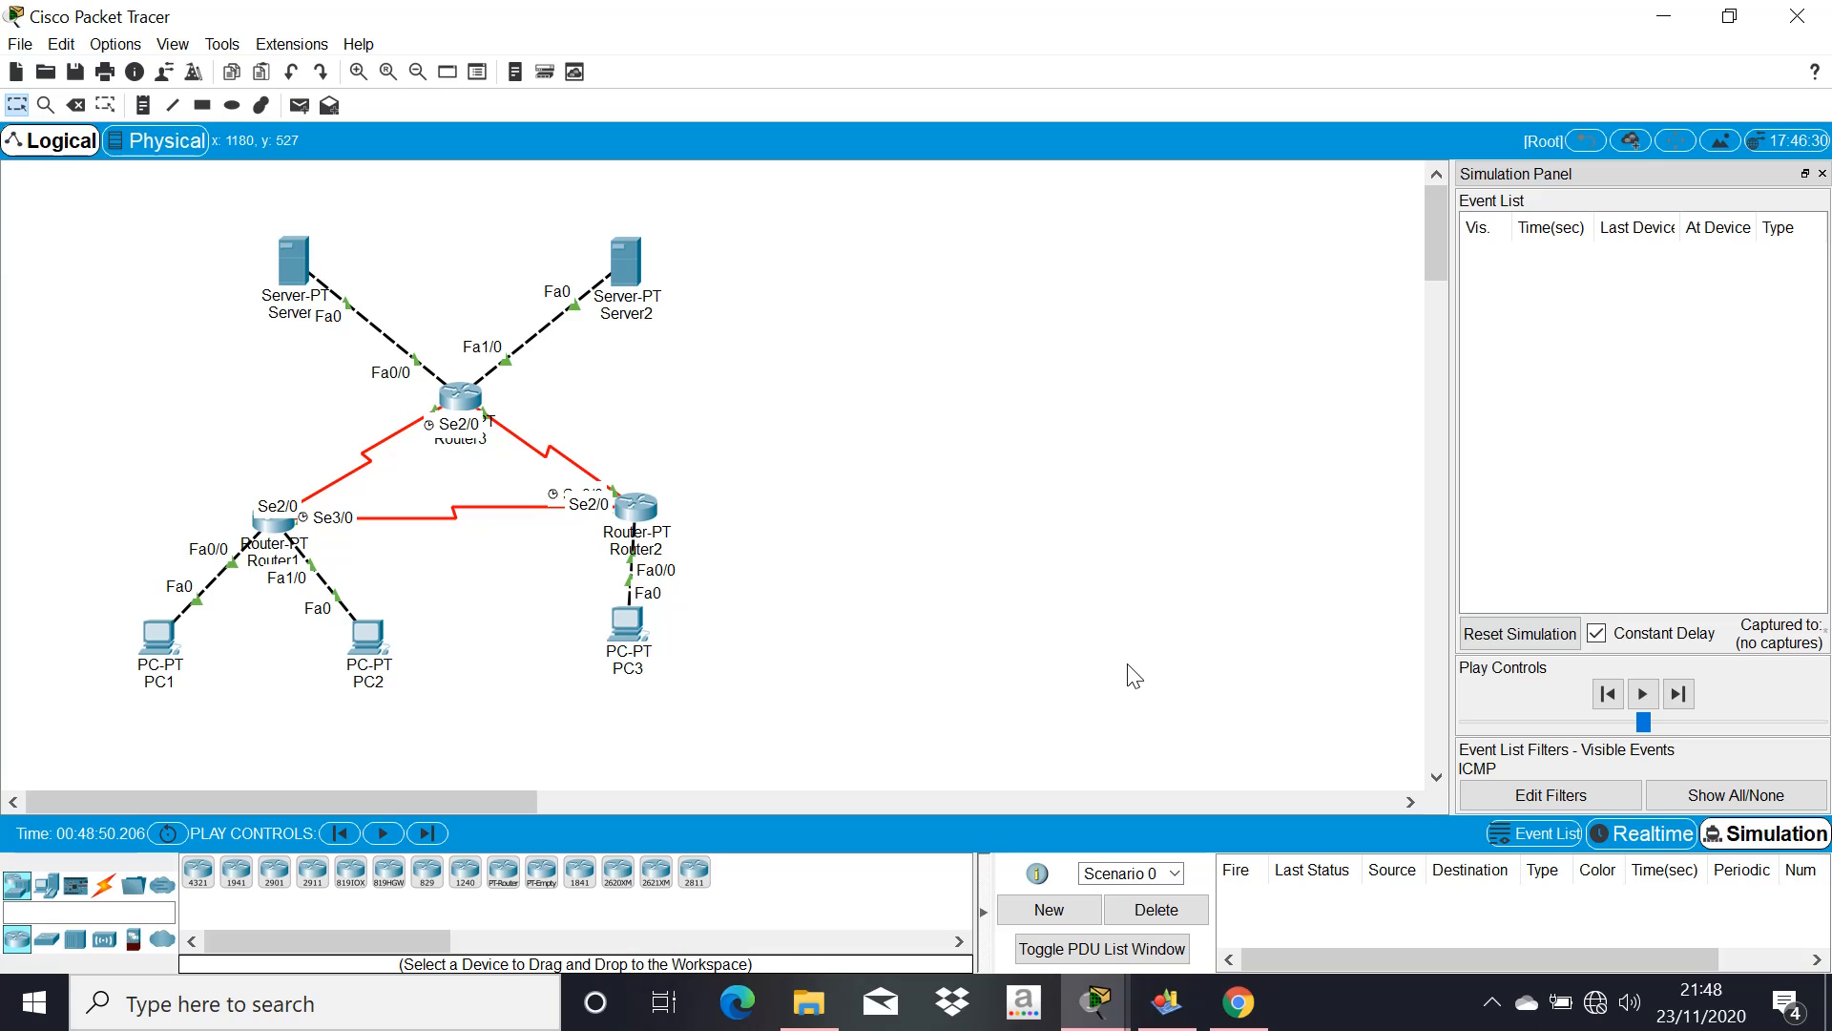
Test PC1 to Server1 with a simple PDU, capturing each hop until the reply returns to PC1, and clear the PDU and simulation
left_click(298, 105)
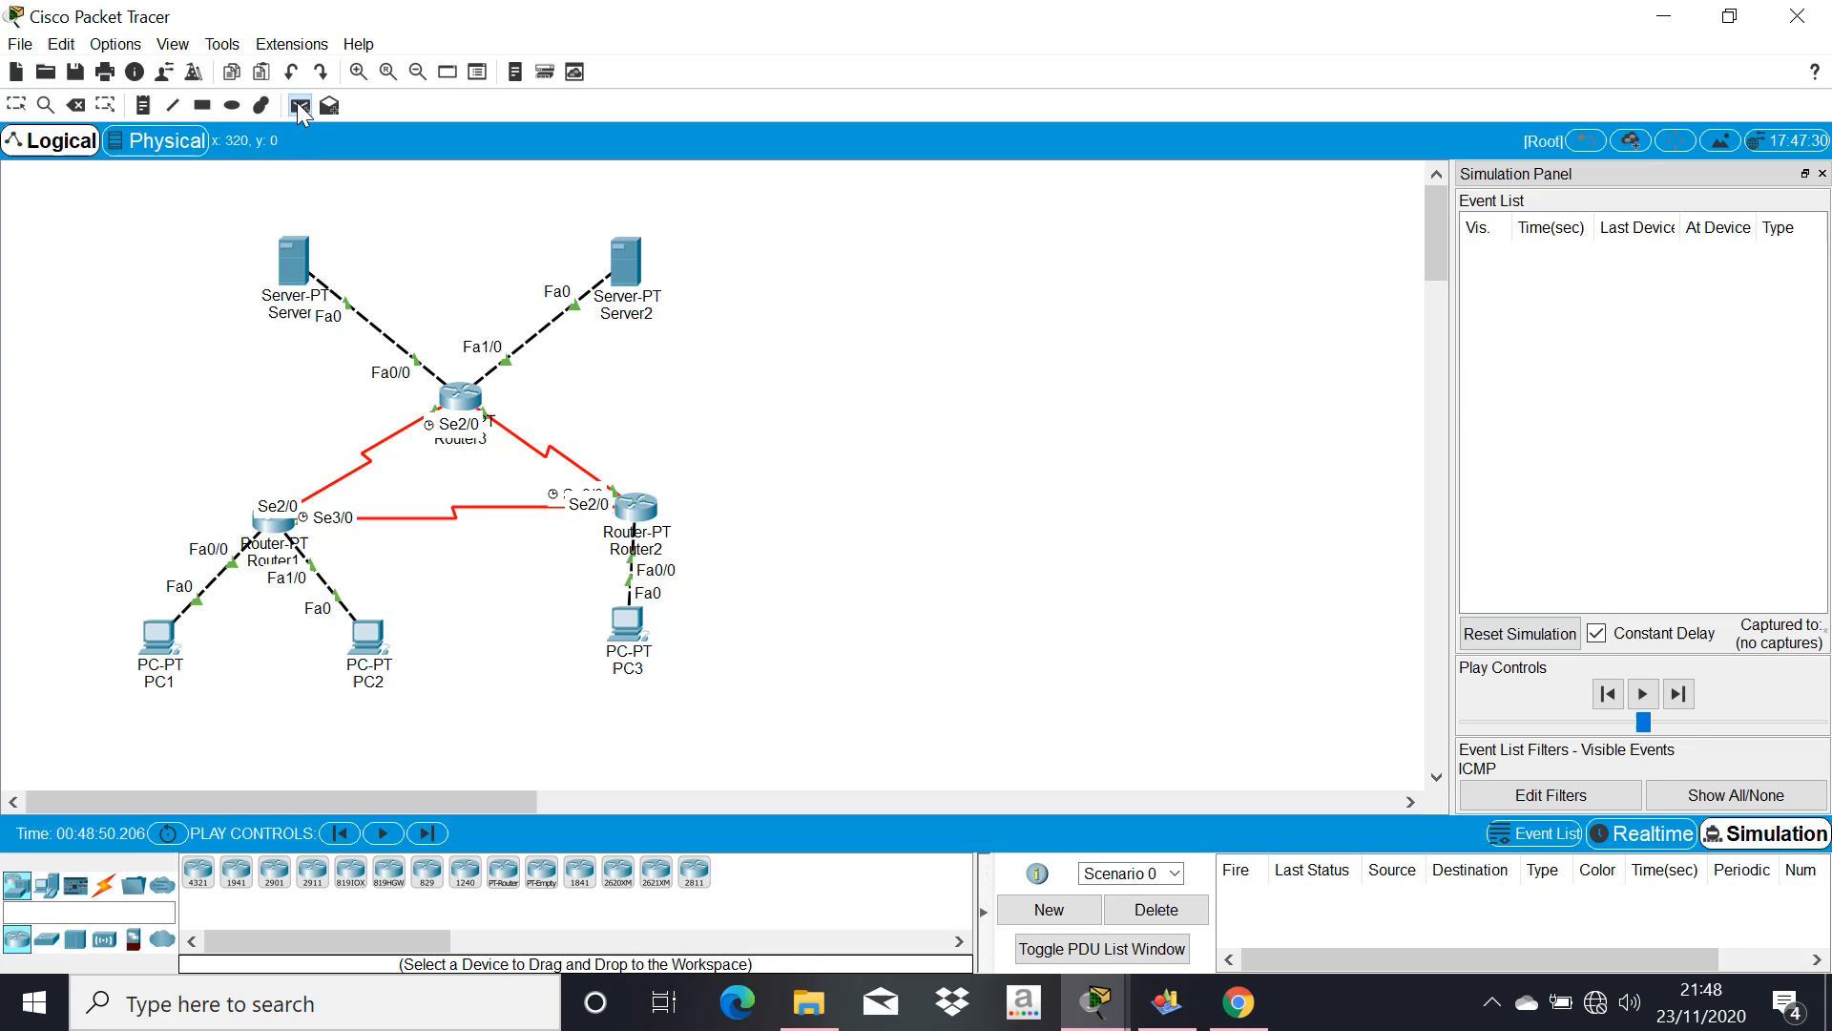
left_click(158, 649)
left_click(292, 272)
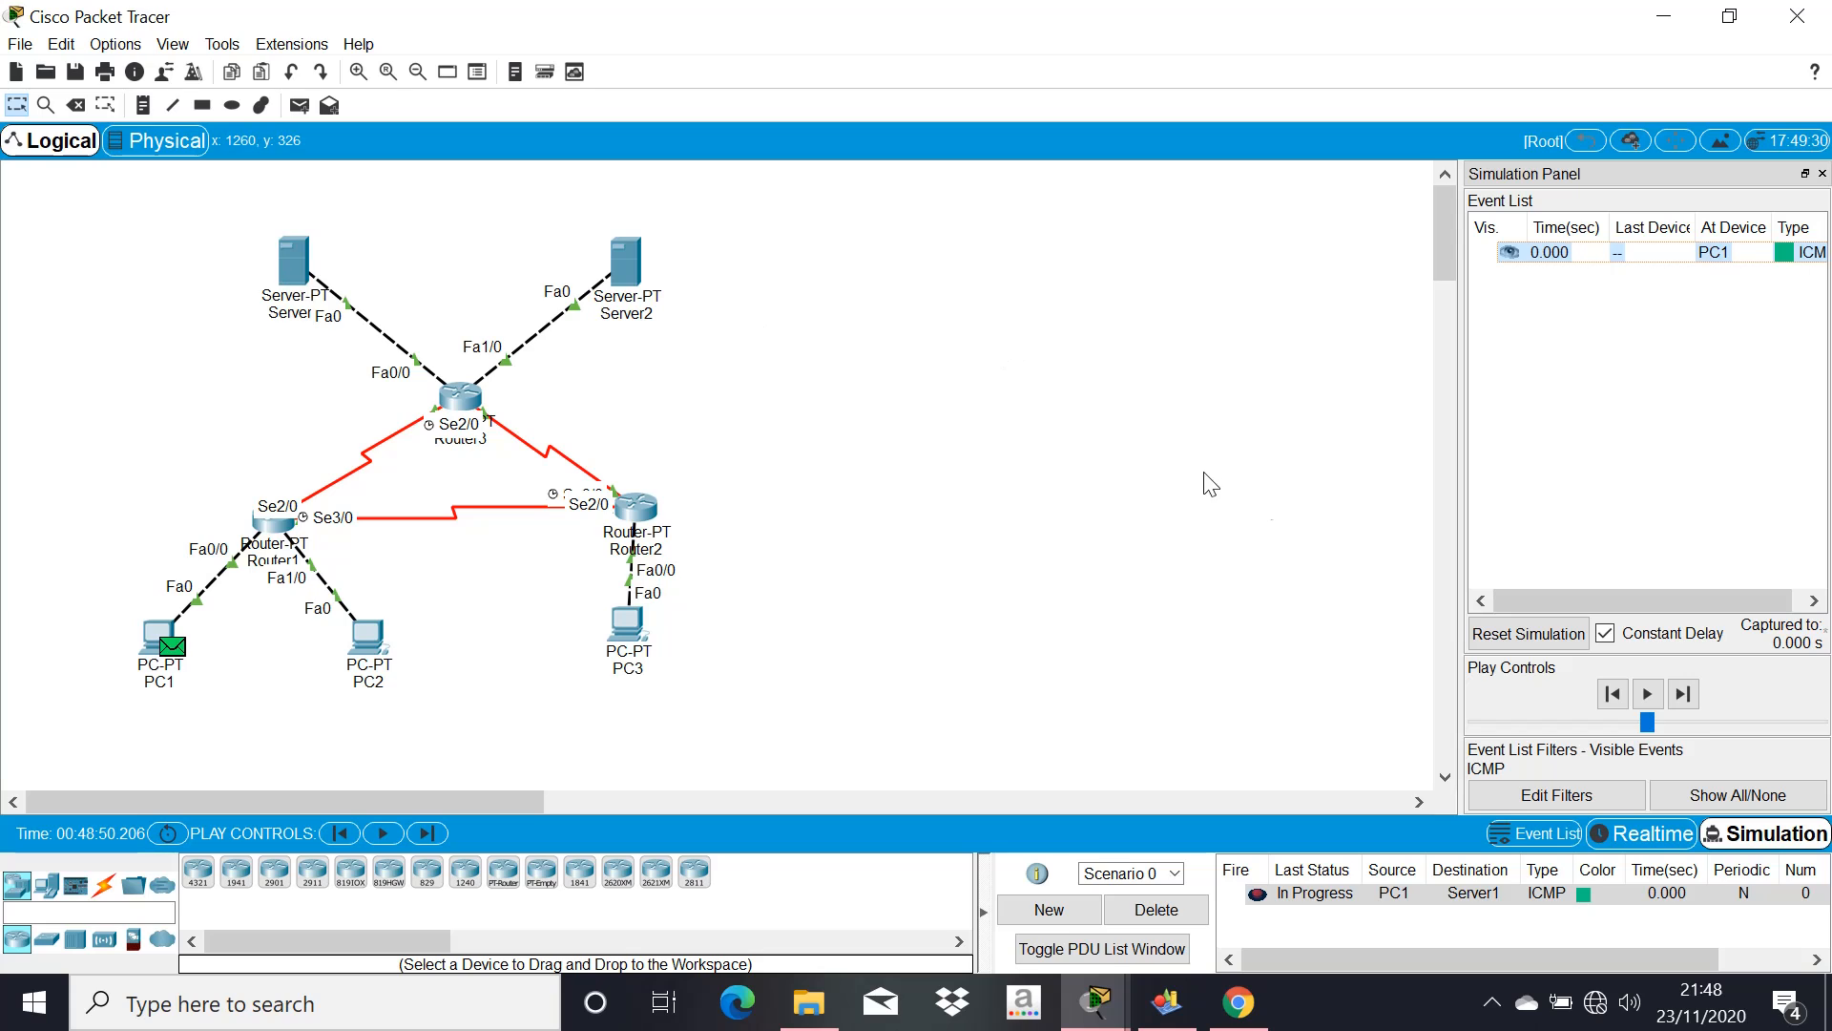
left_click(1681, 695)
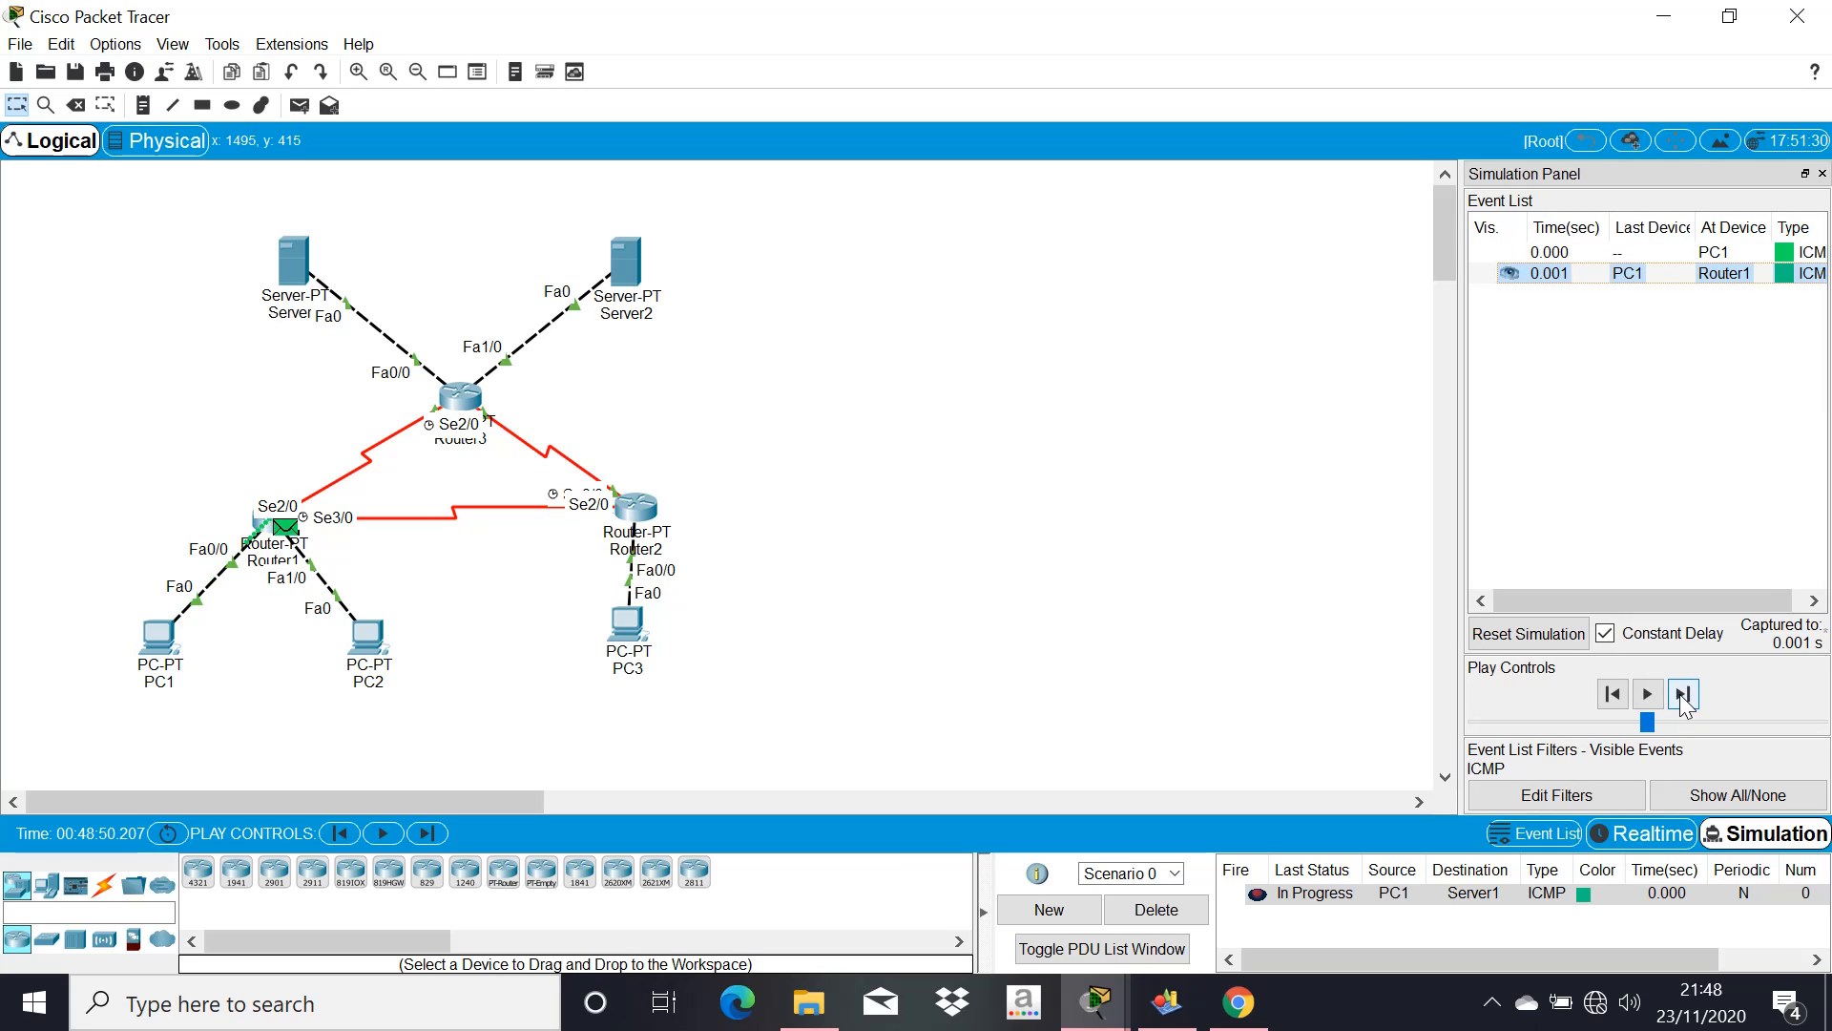
left_click(1681, 695)
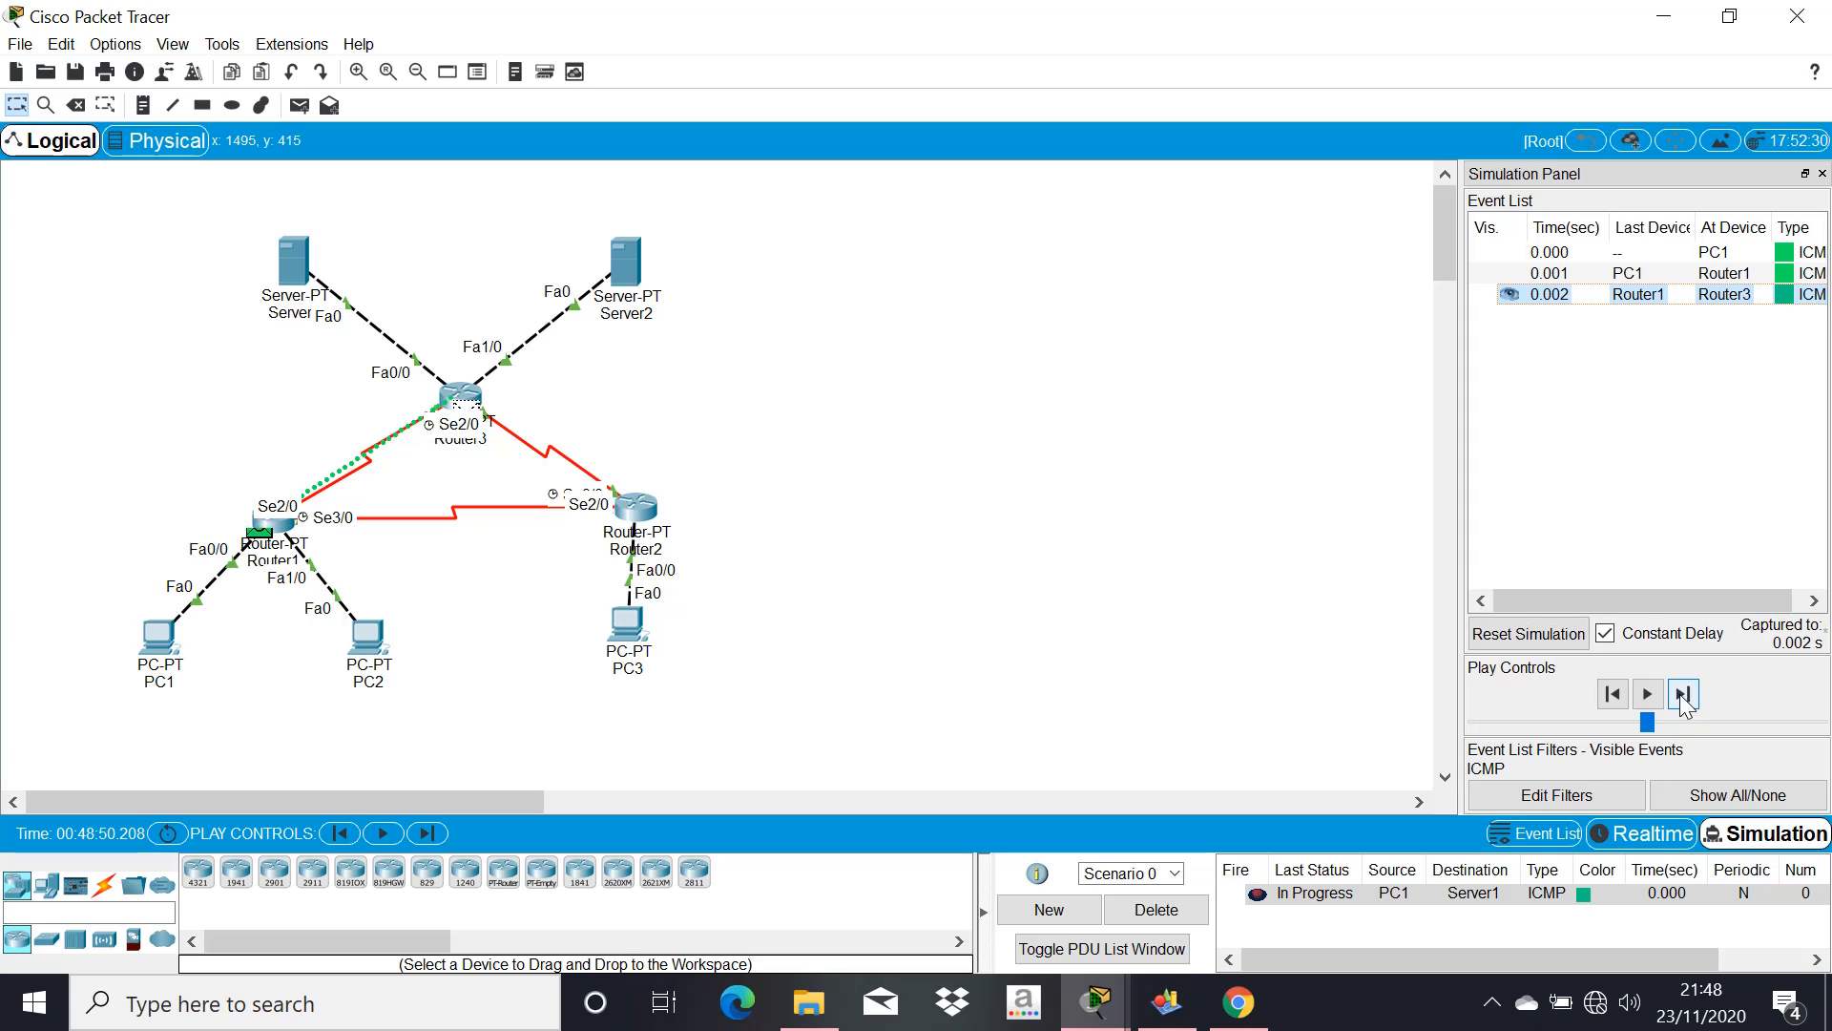
left_click(1681, 695)
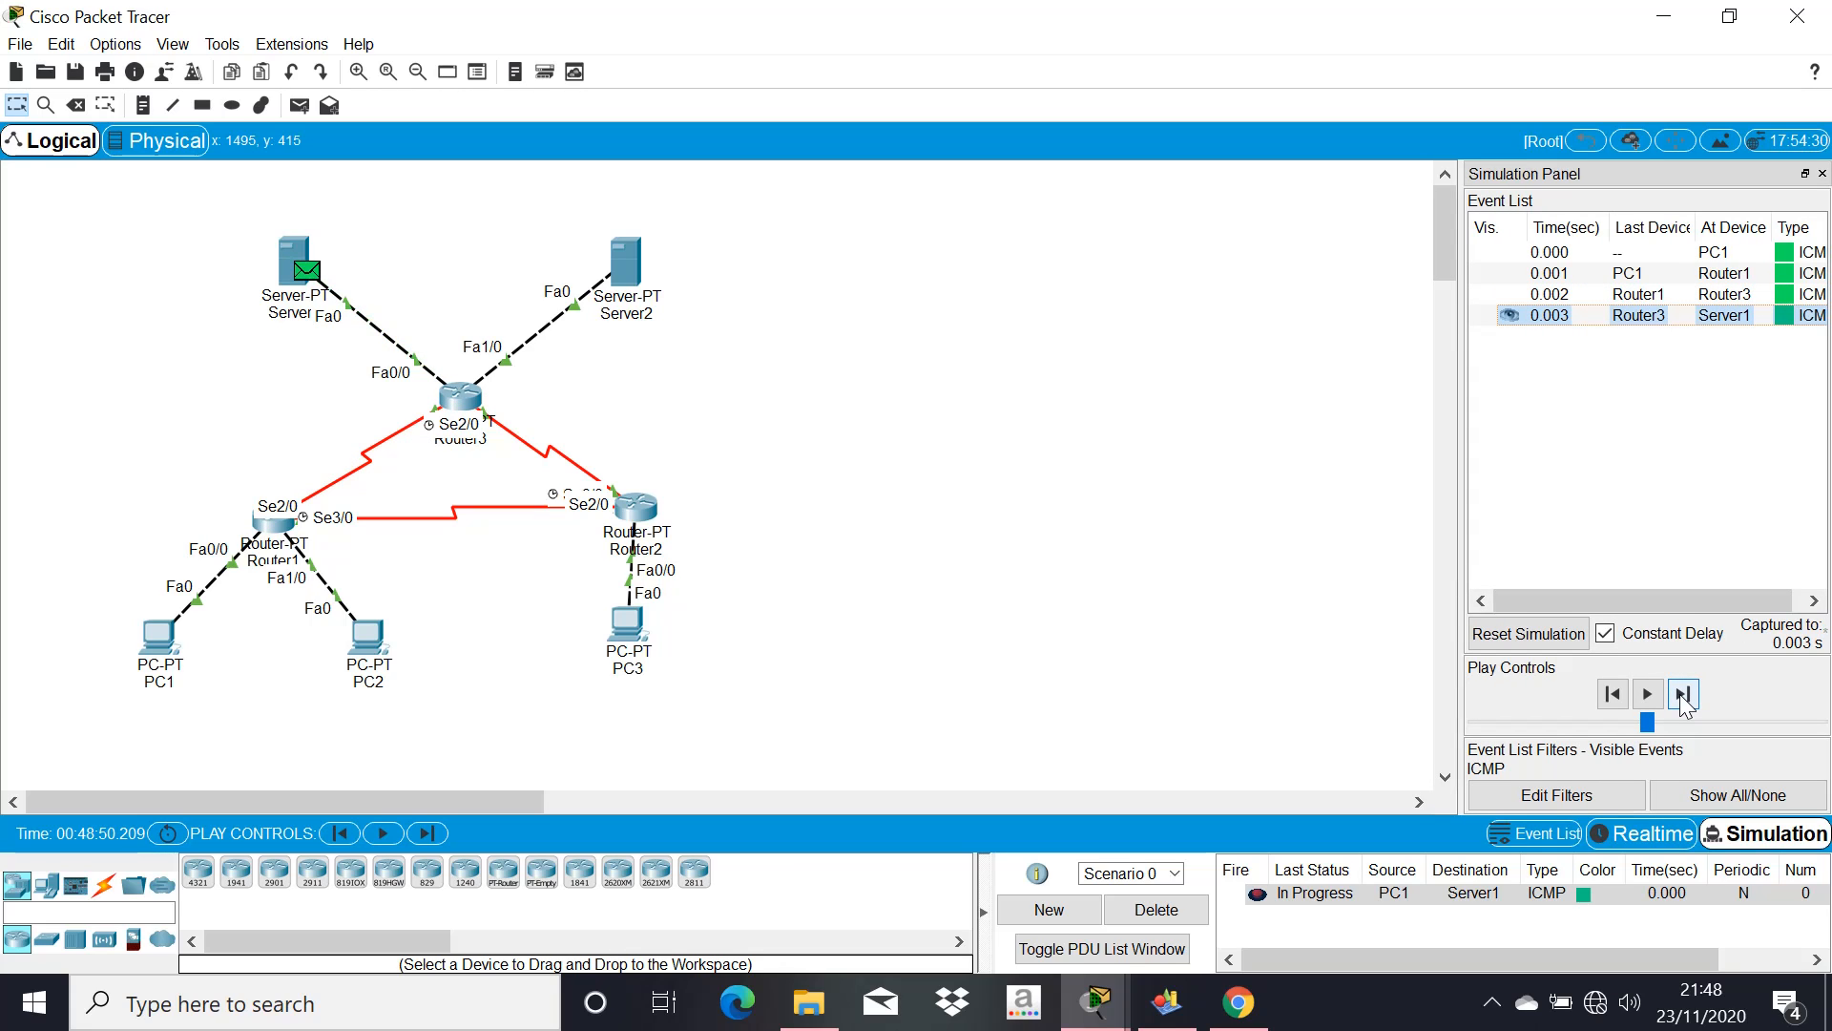
left_click(1681, 694)
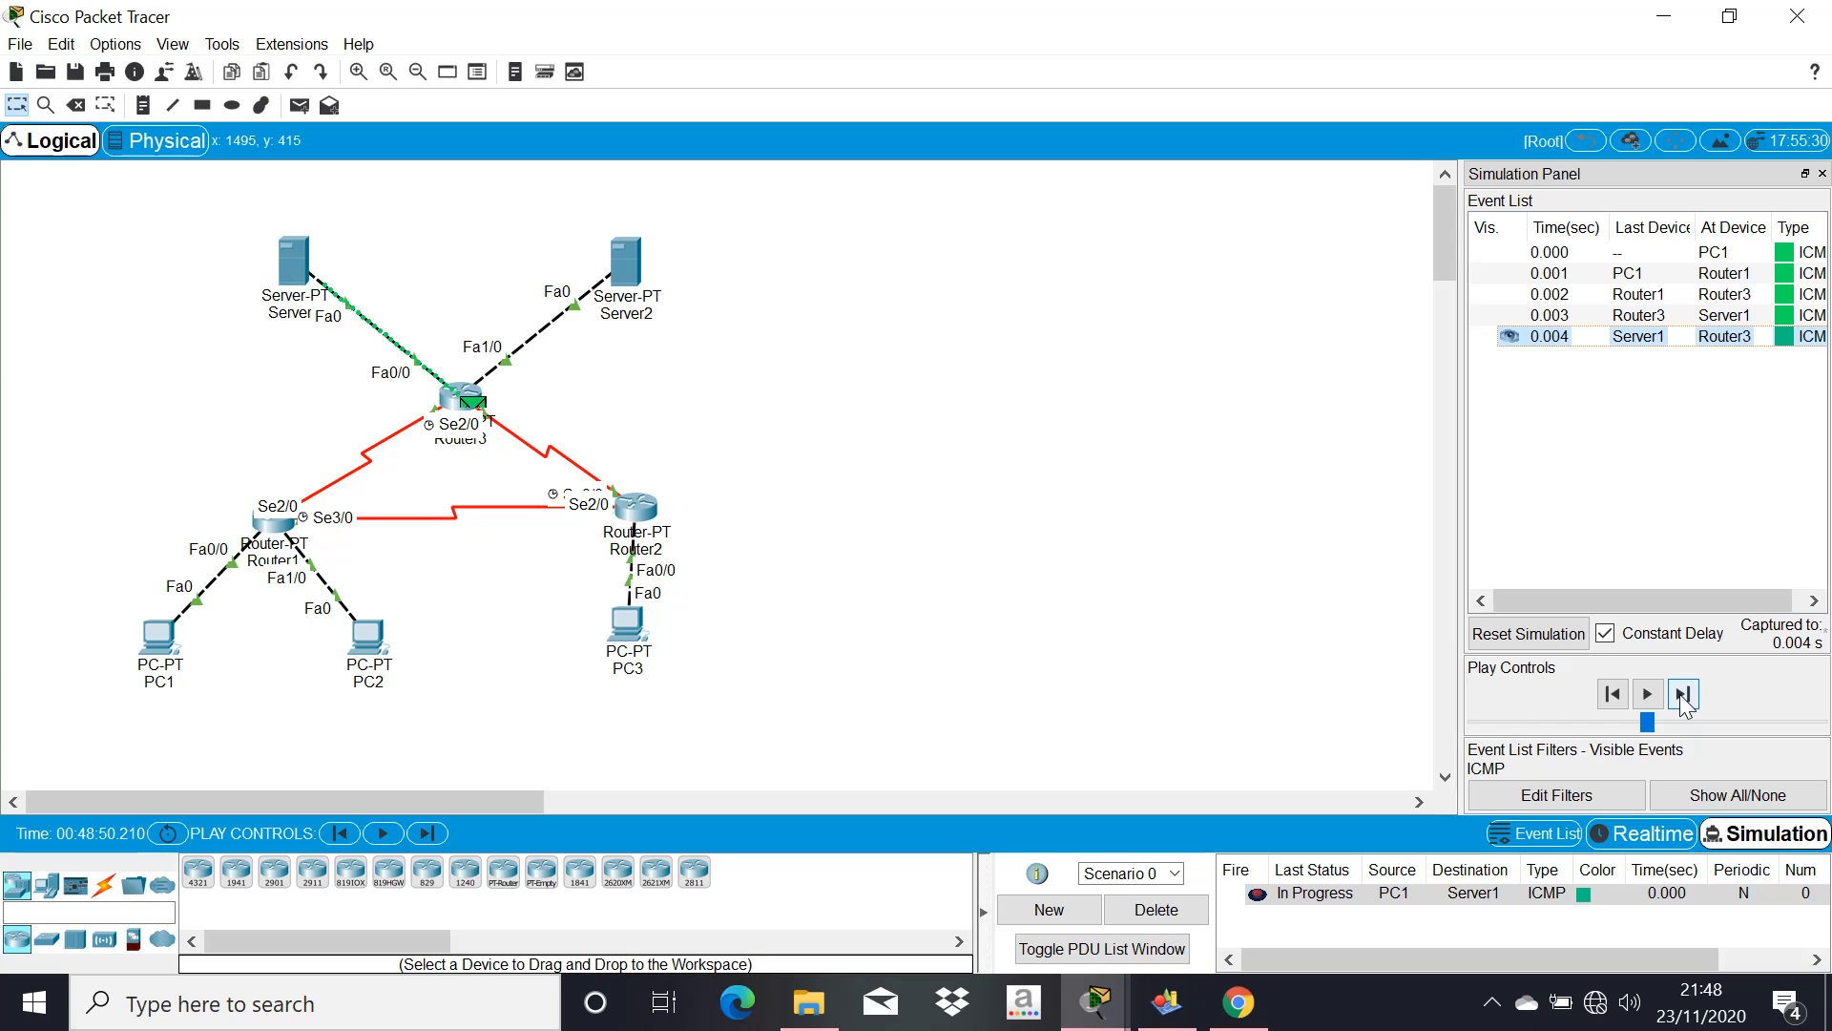
left_click(1681, 695)
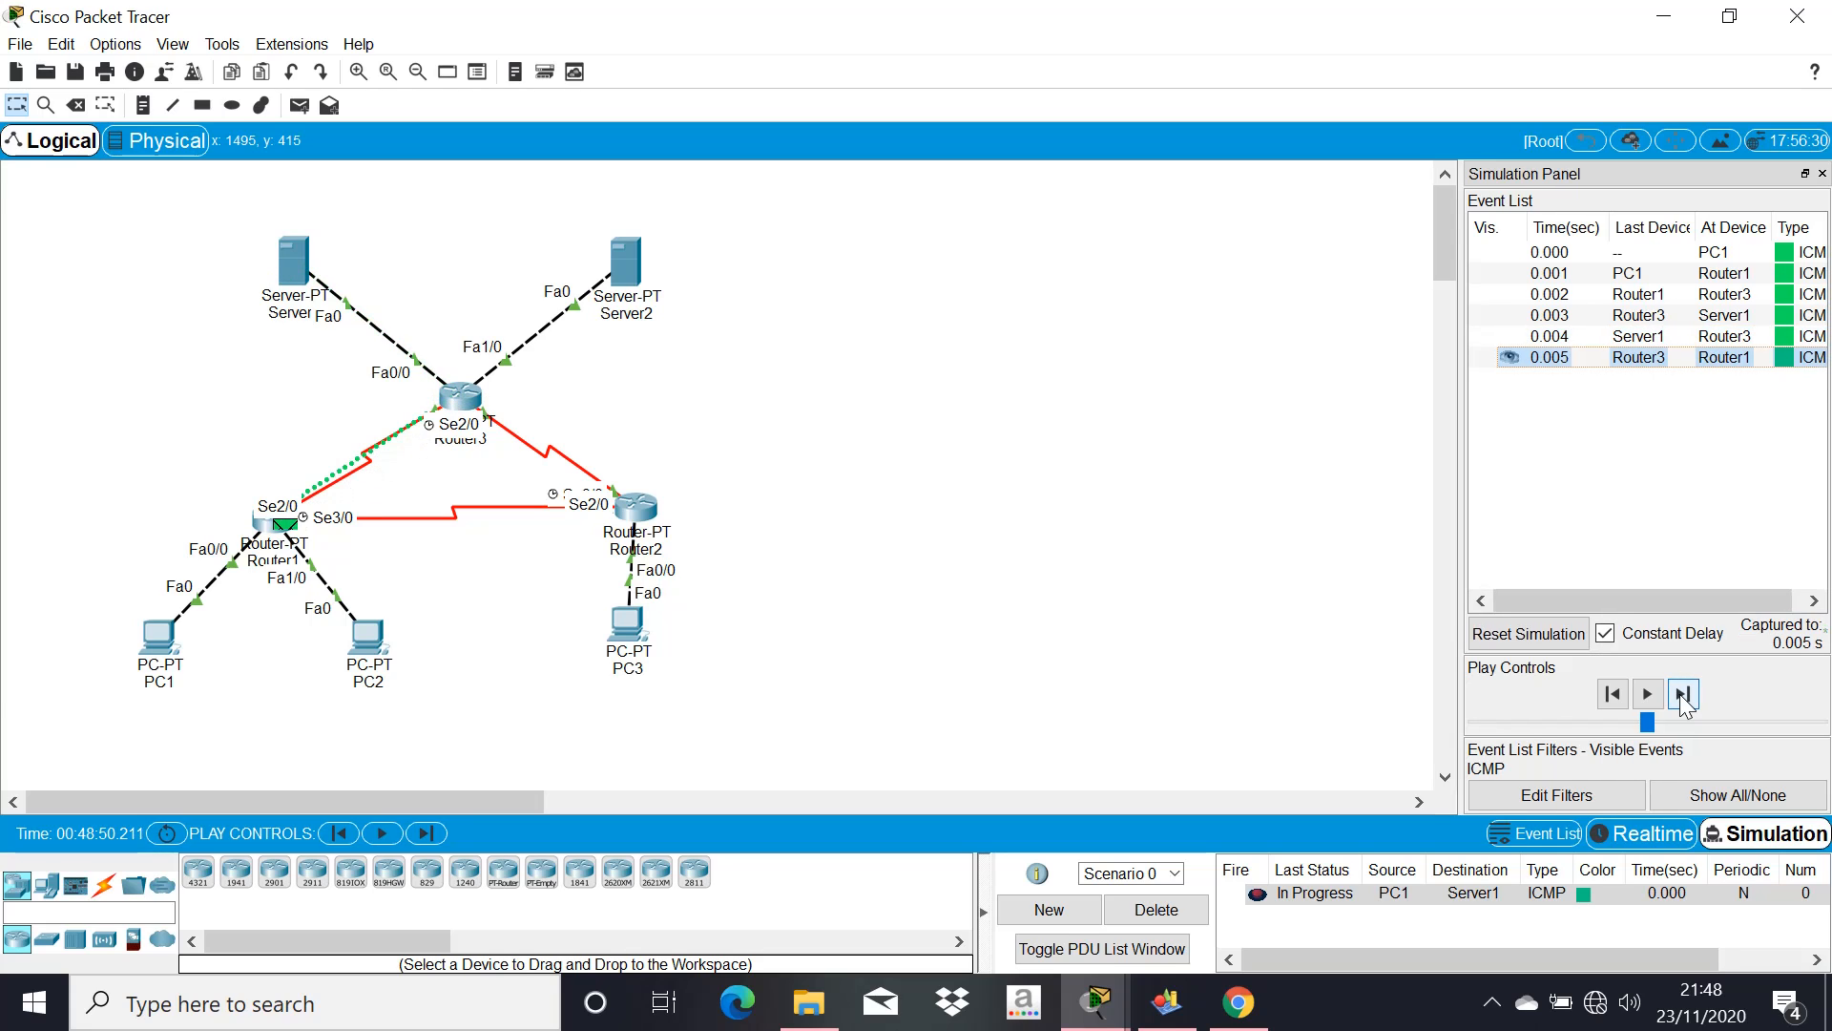
left_click(1681, 695)
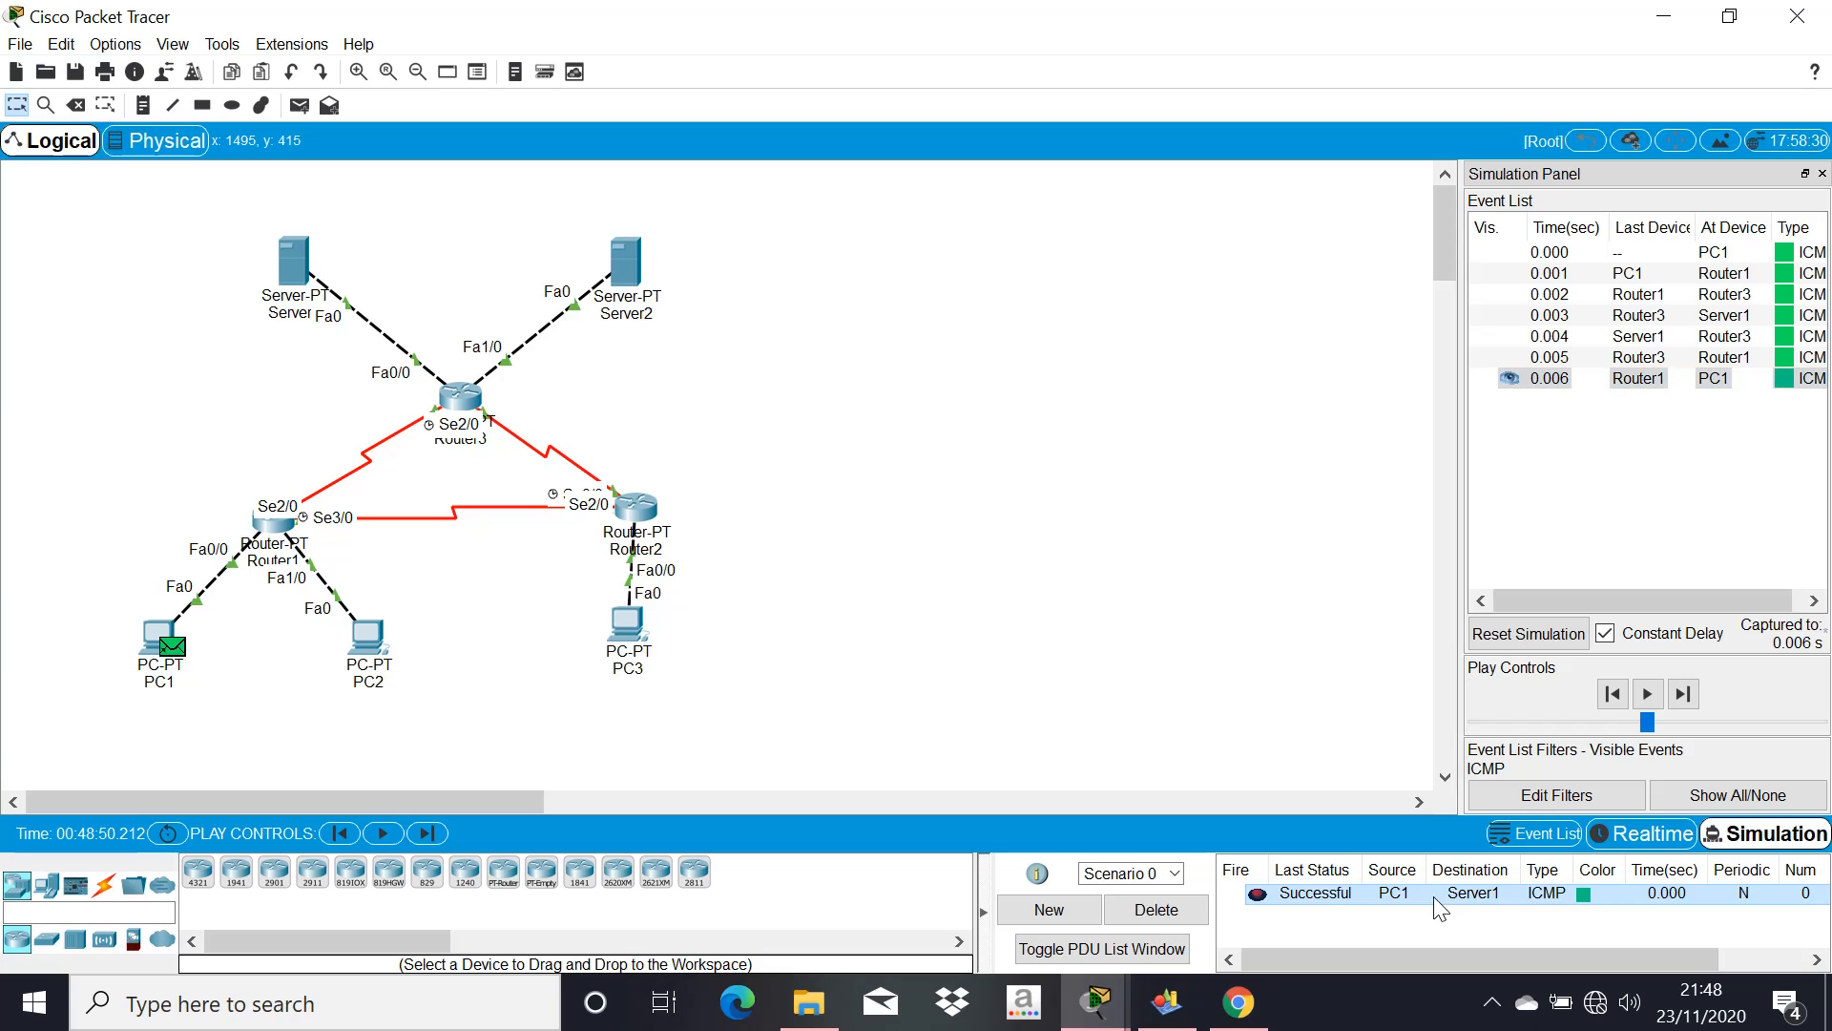
left_click(1184, 914)
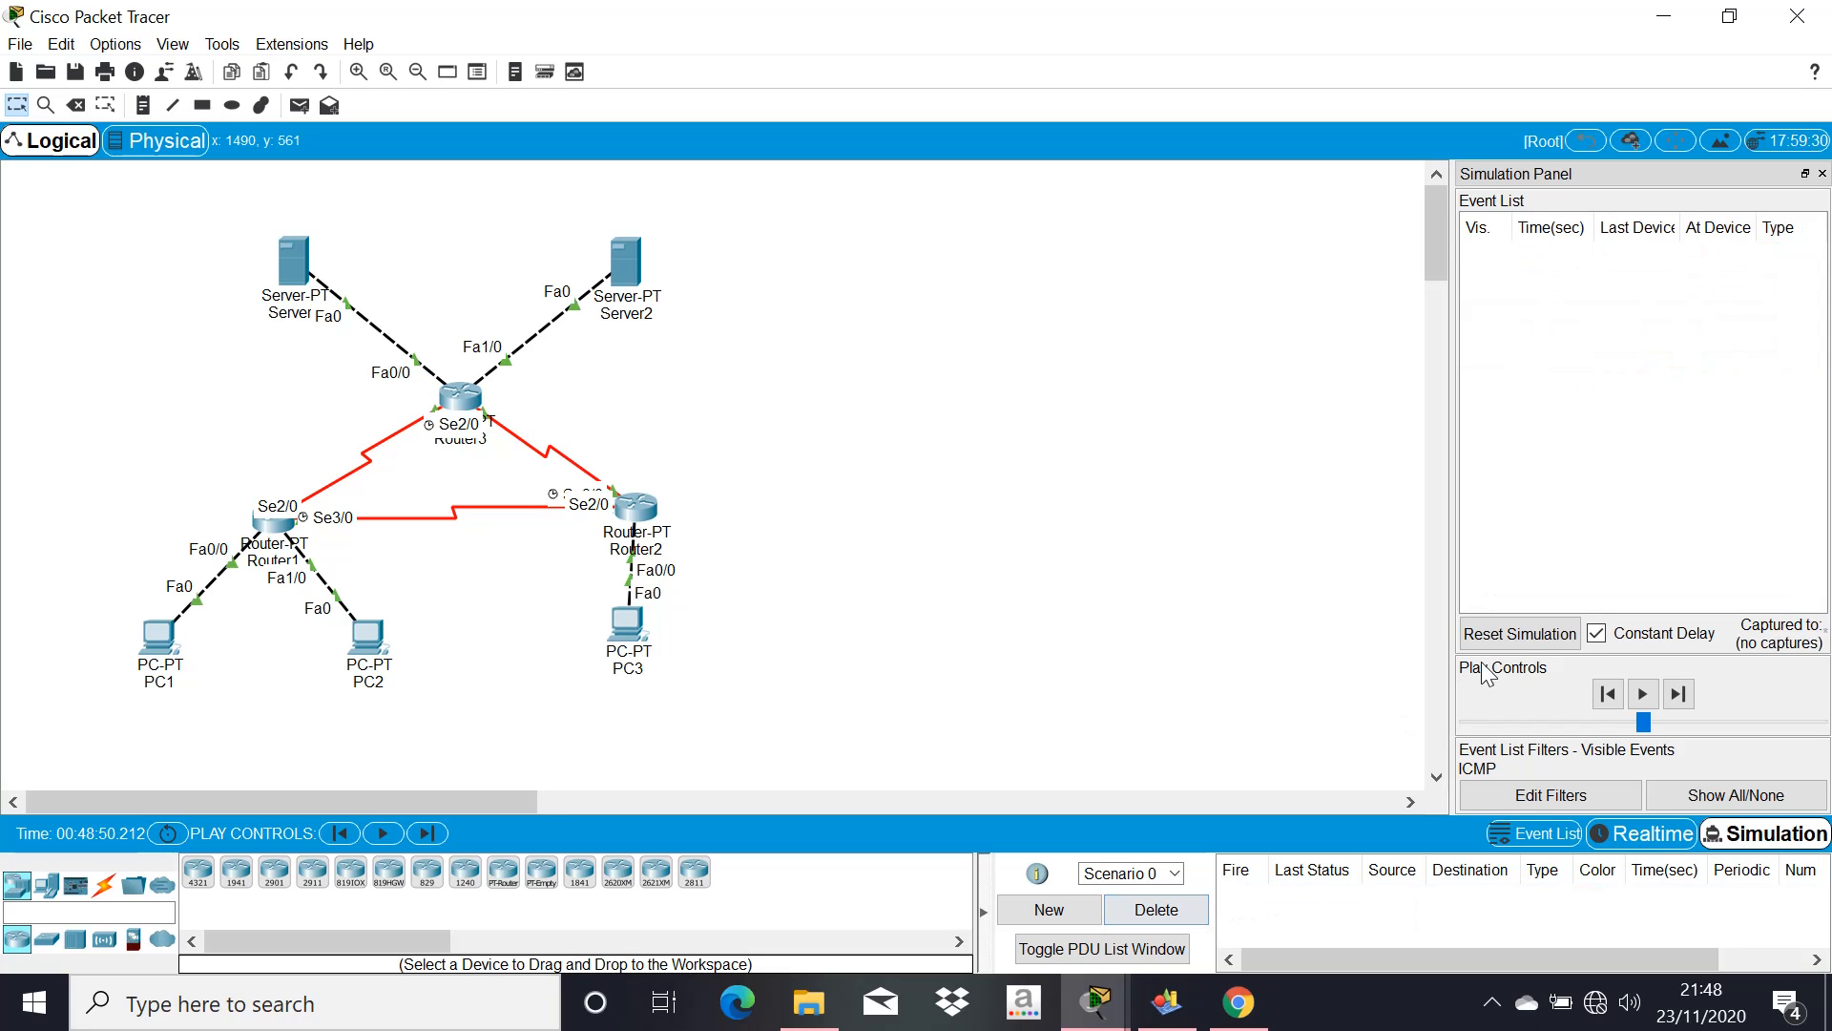
left_click(1518, 636)
Send a simple PDU from PC1 to Server2 and capture each hop until the reply returns to PC1
left_click(300, 106)
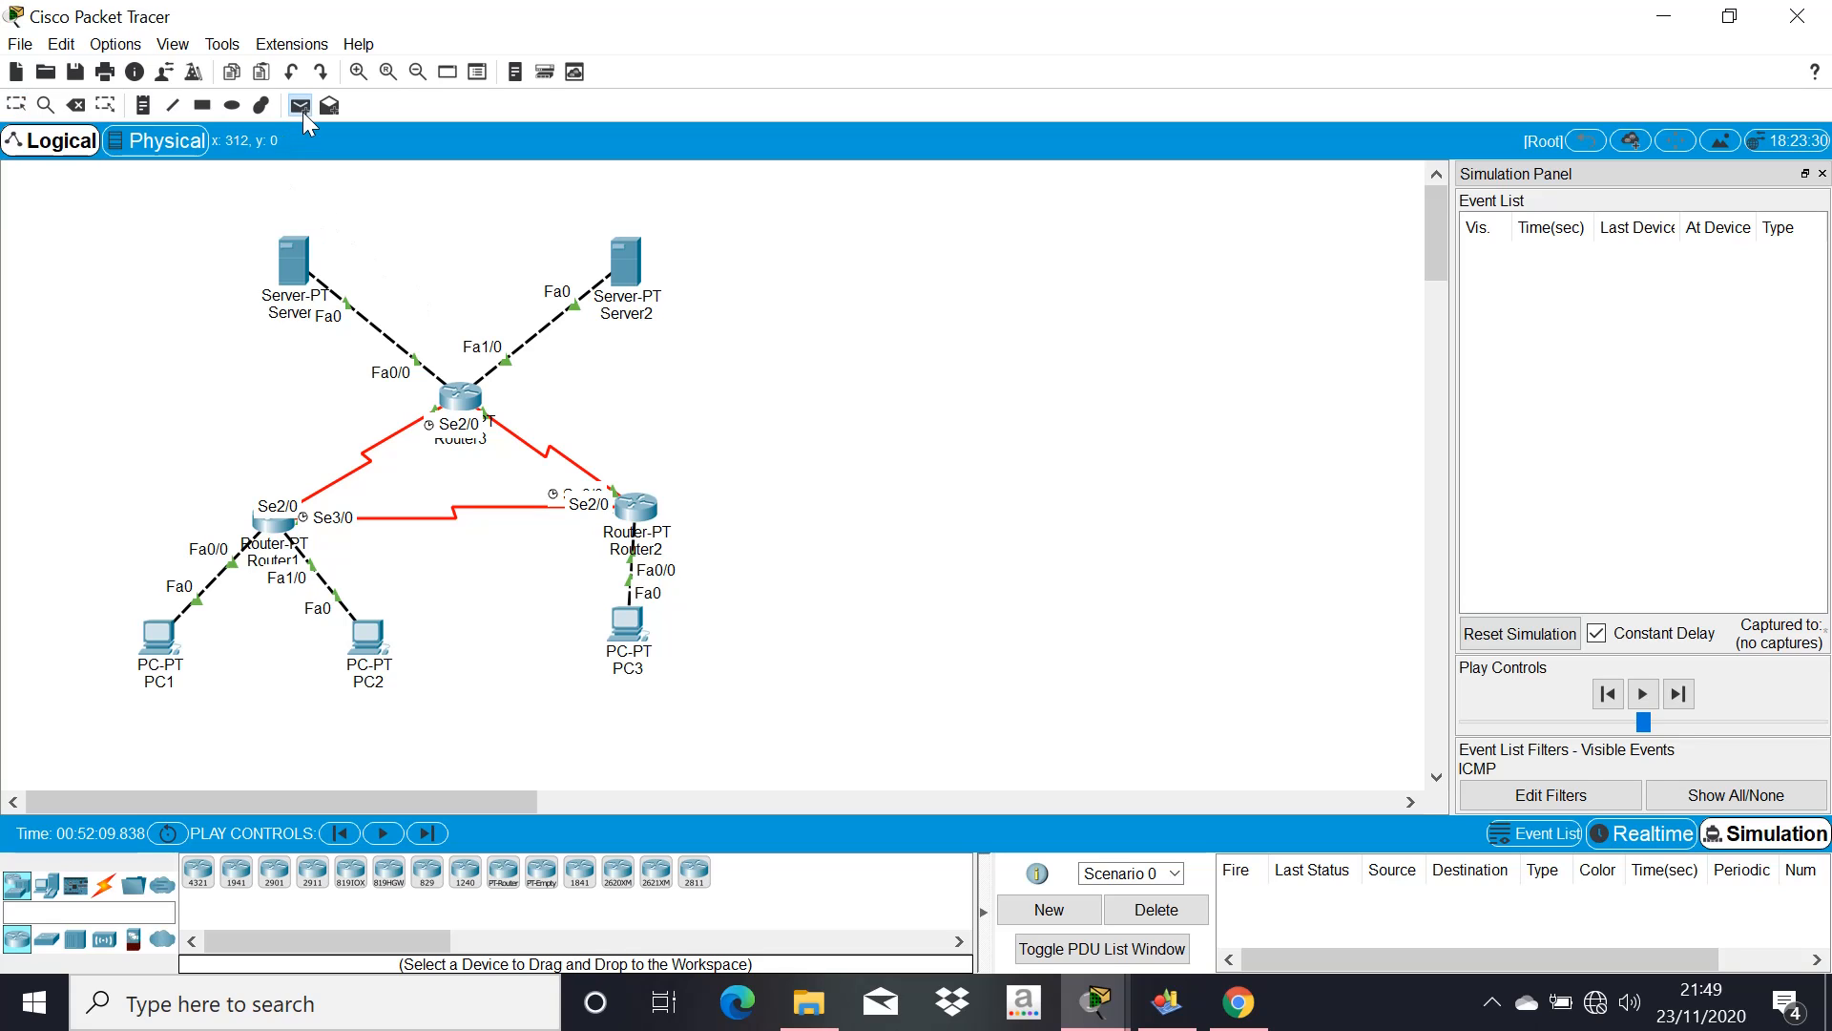
left_click(166, 628)
left_click(625, 267)
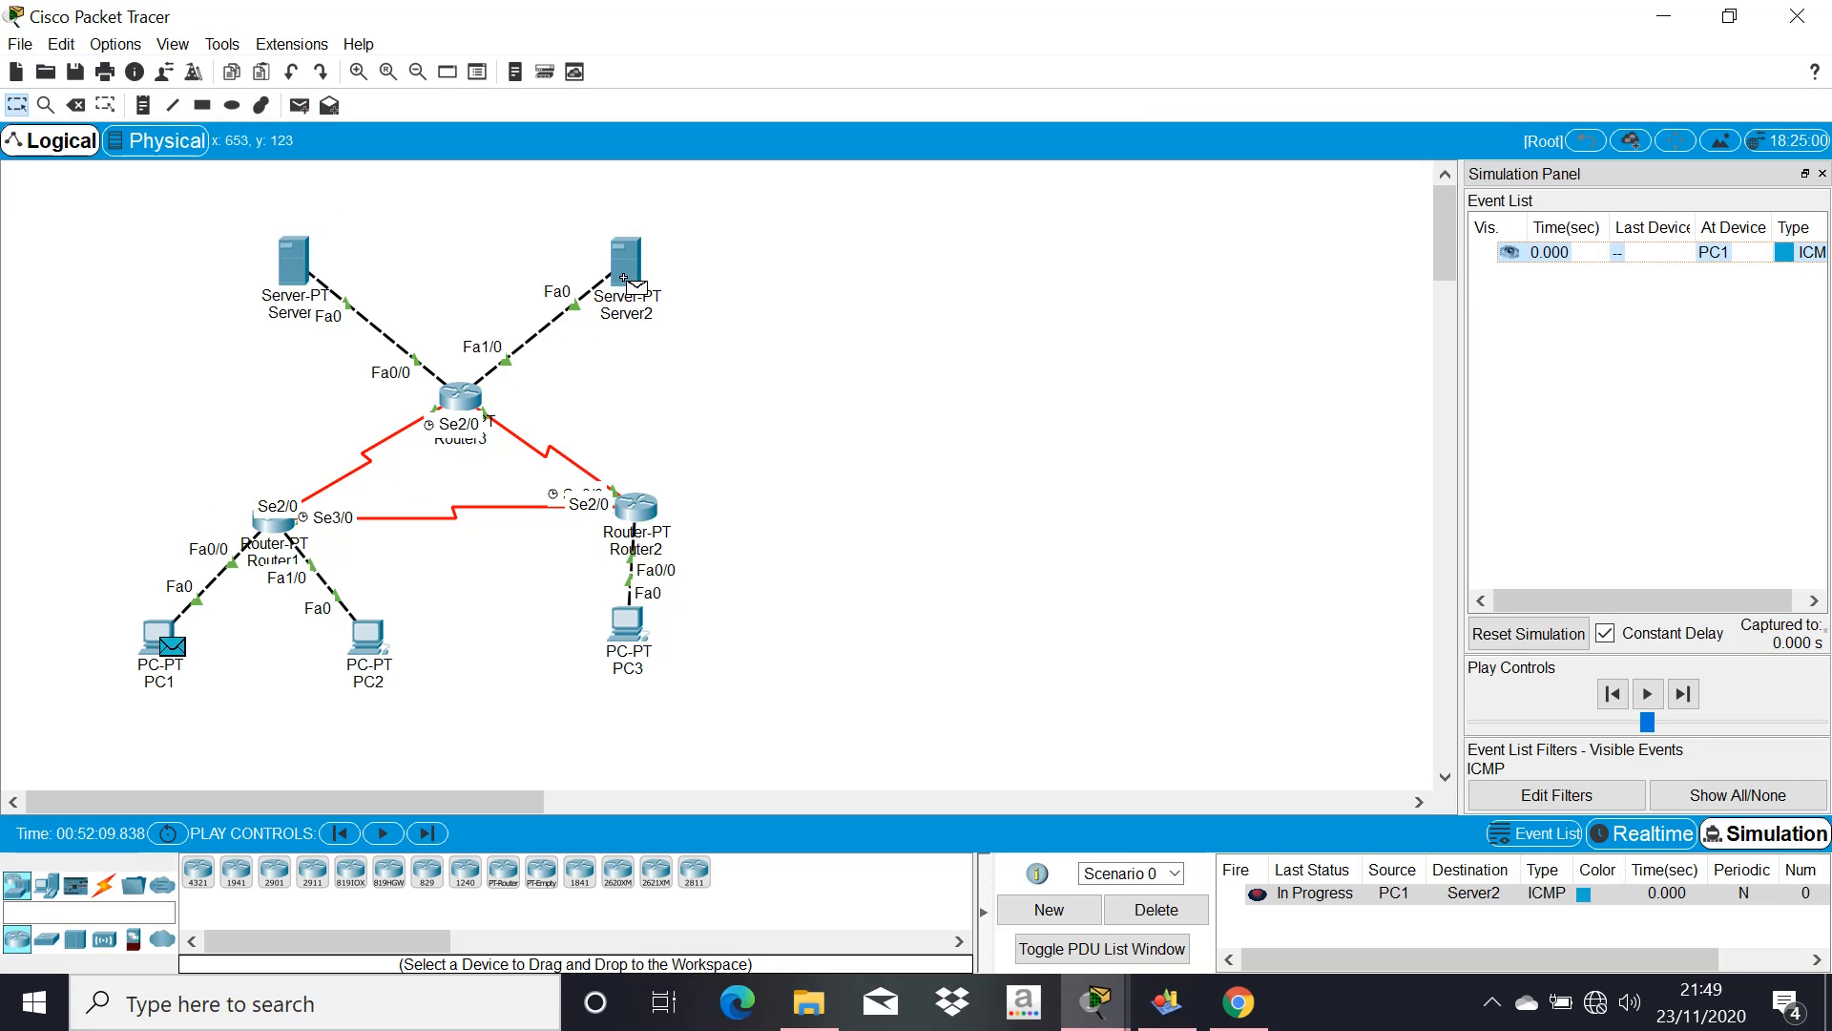
left_click(1683, 700)
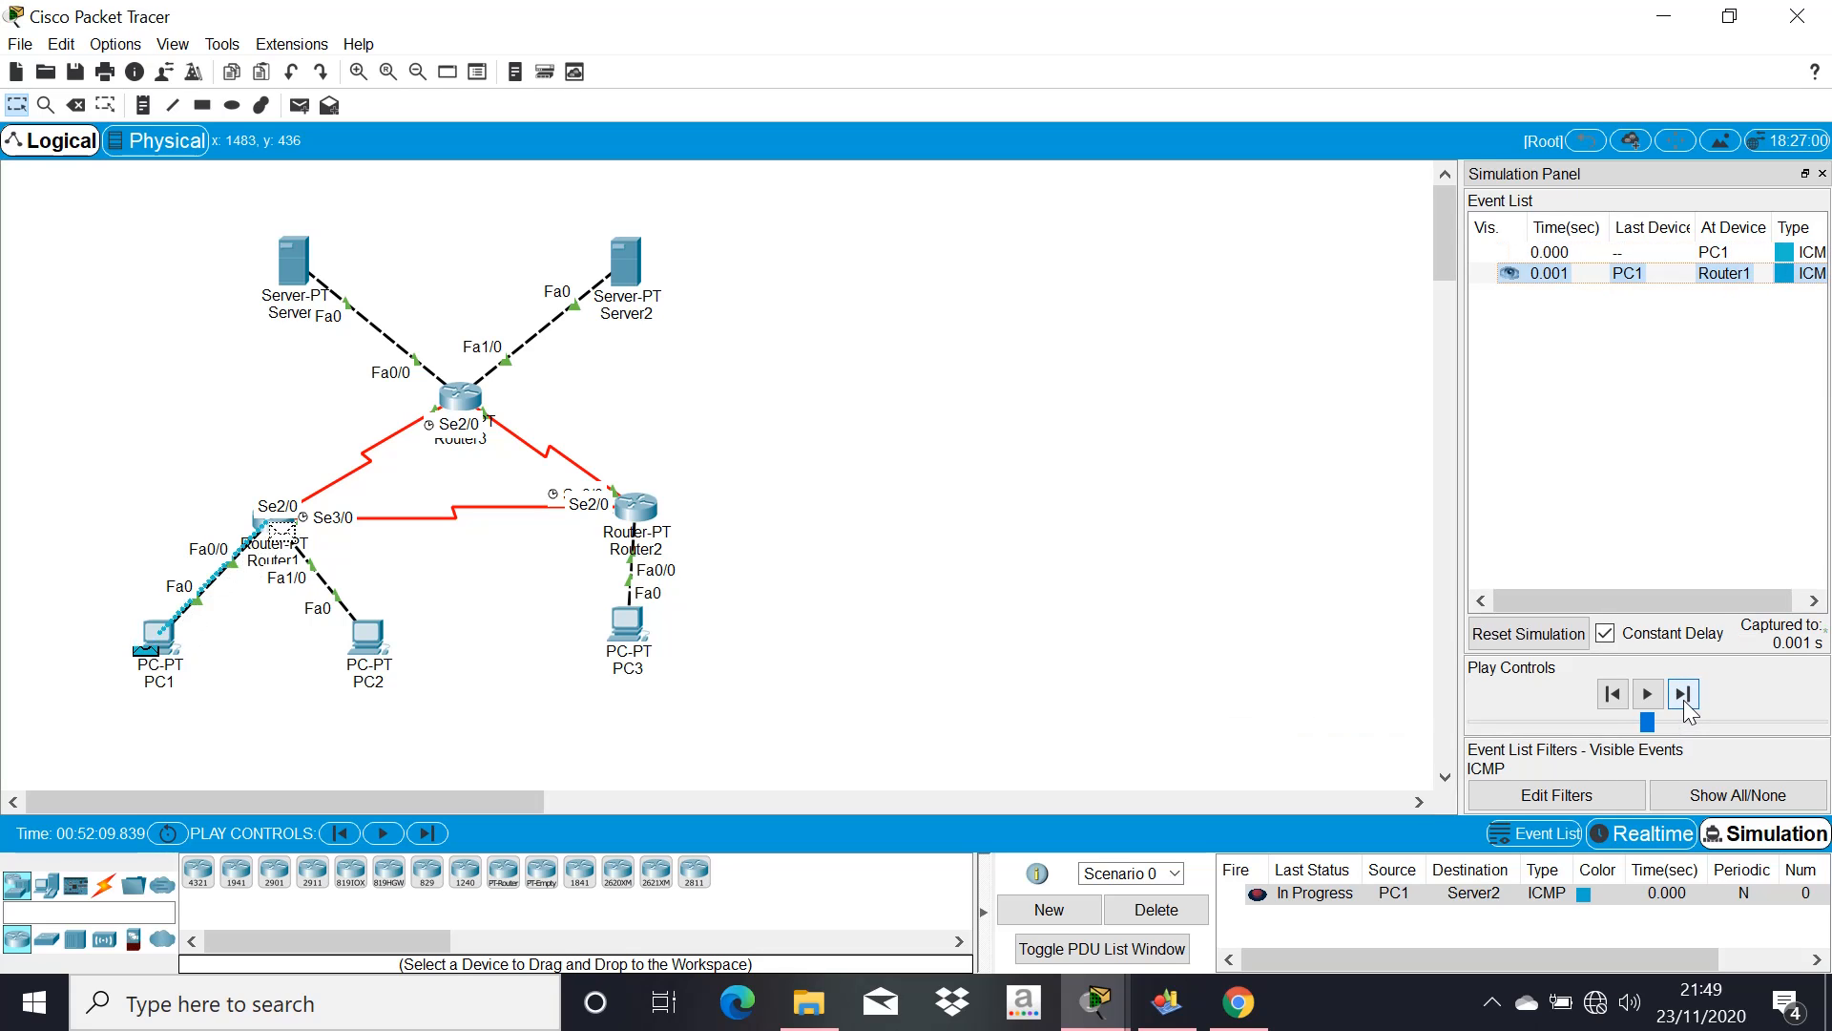
left_click(1683, 693)
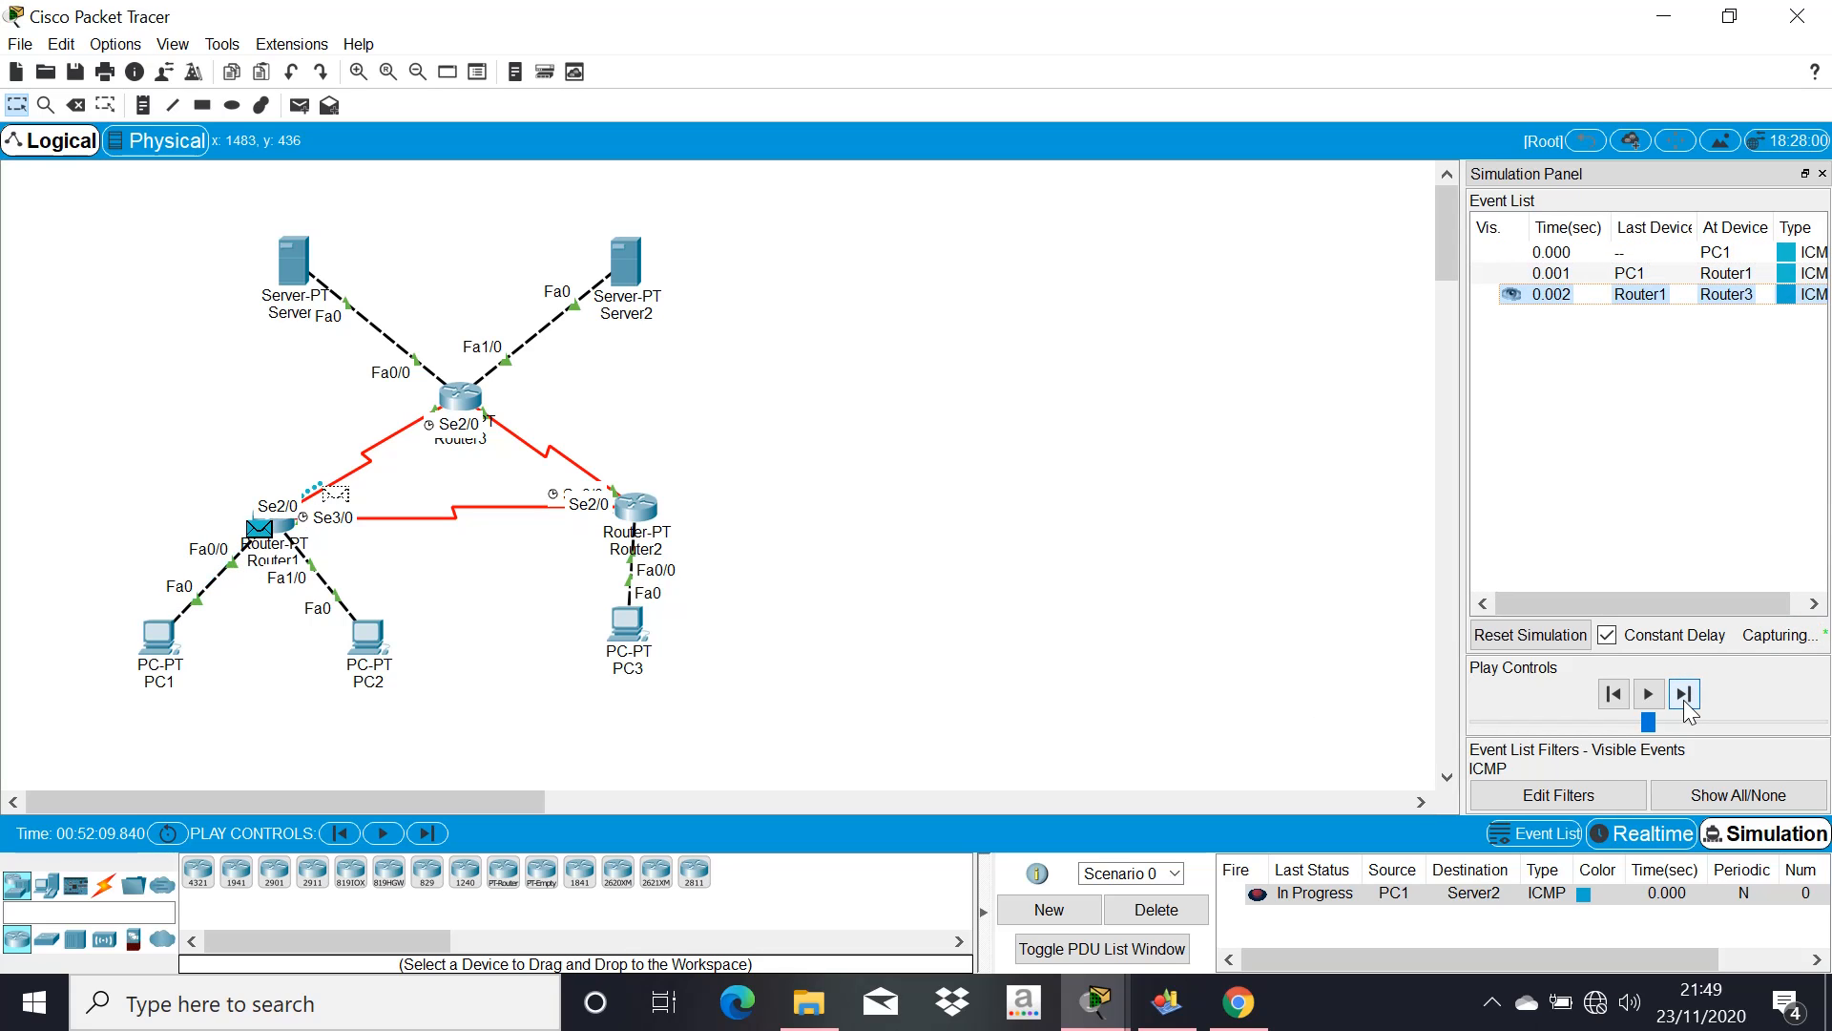
left_click(1683, 695)
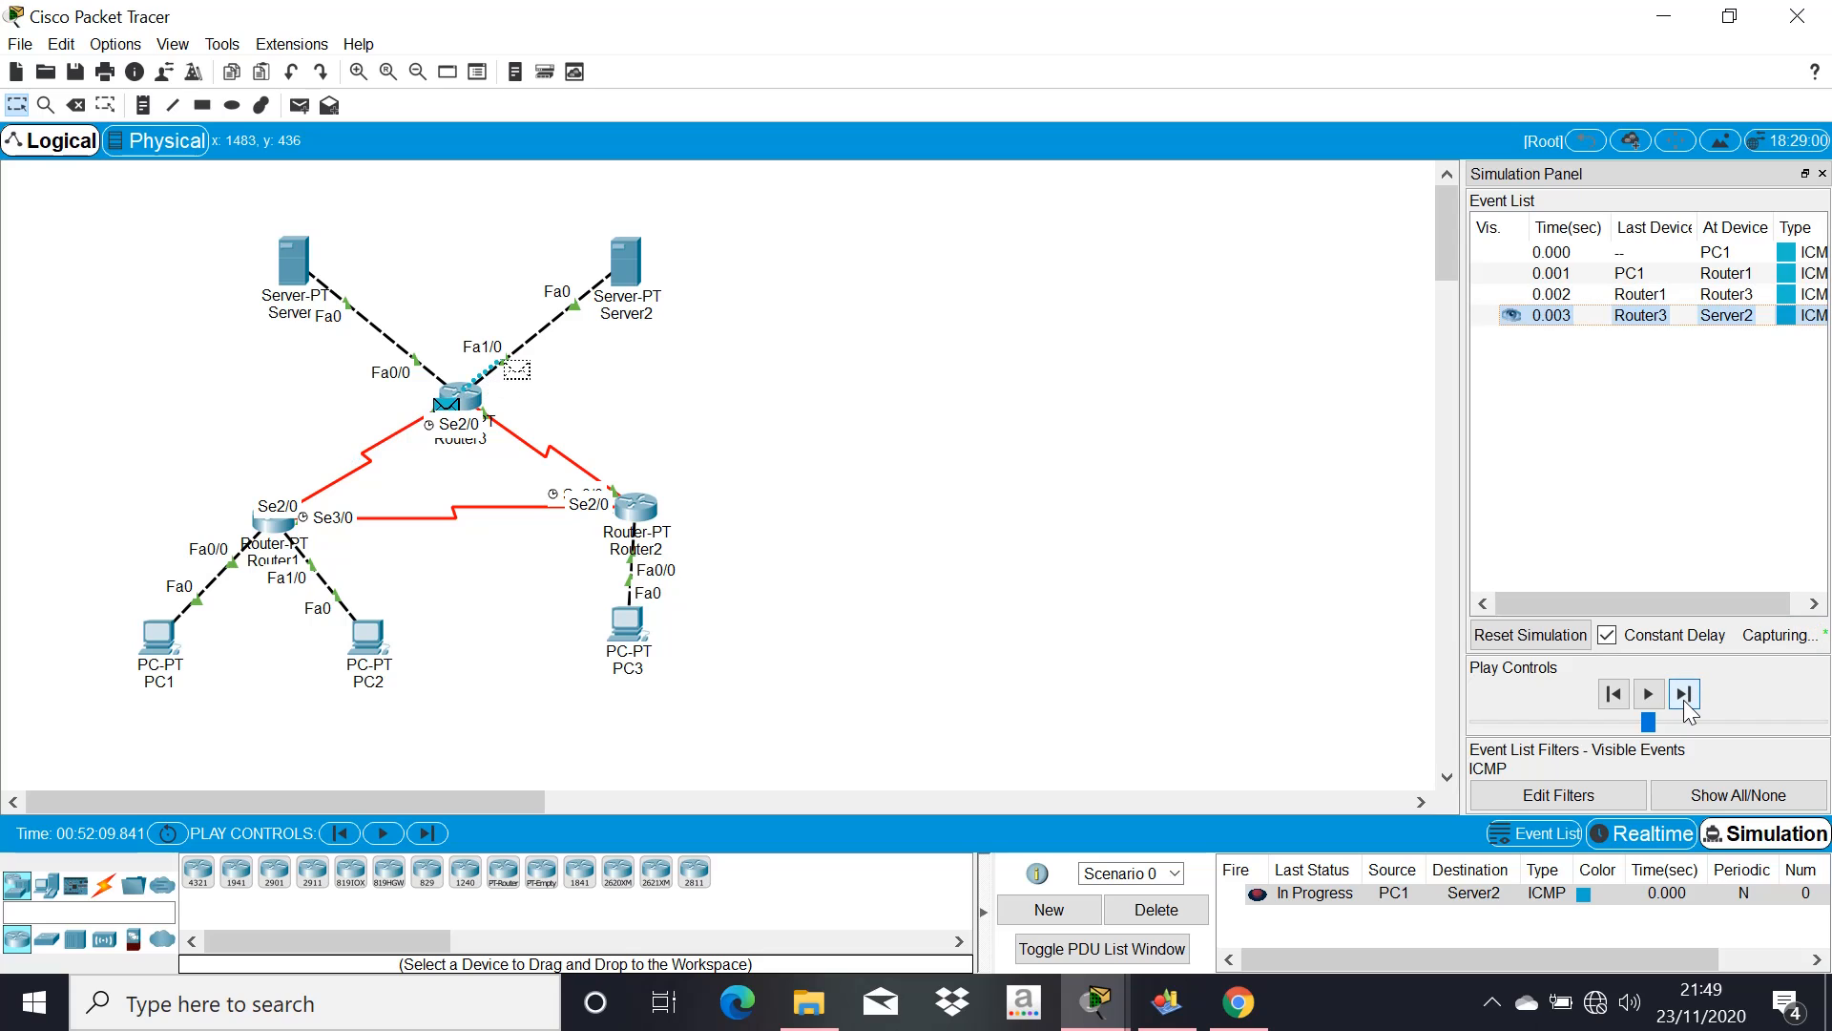
left_click(1684, 697)
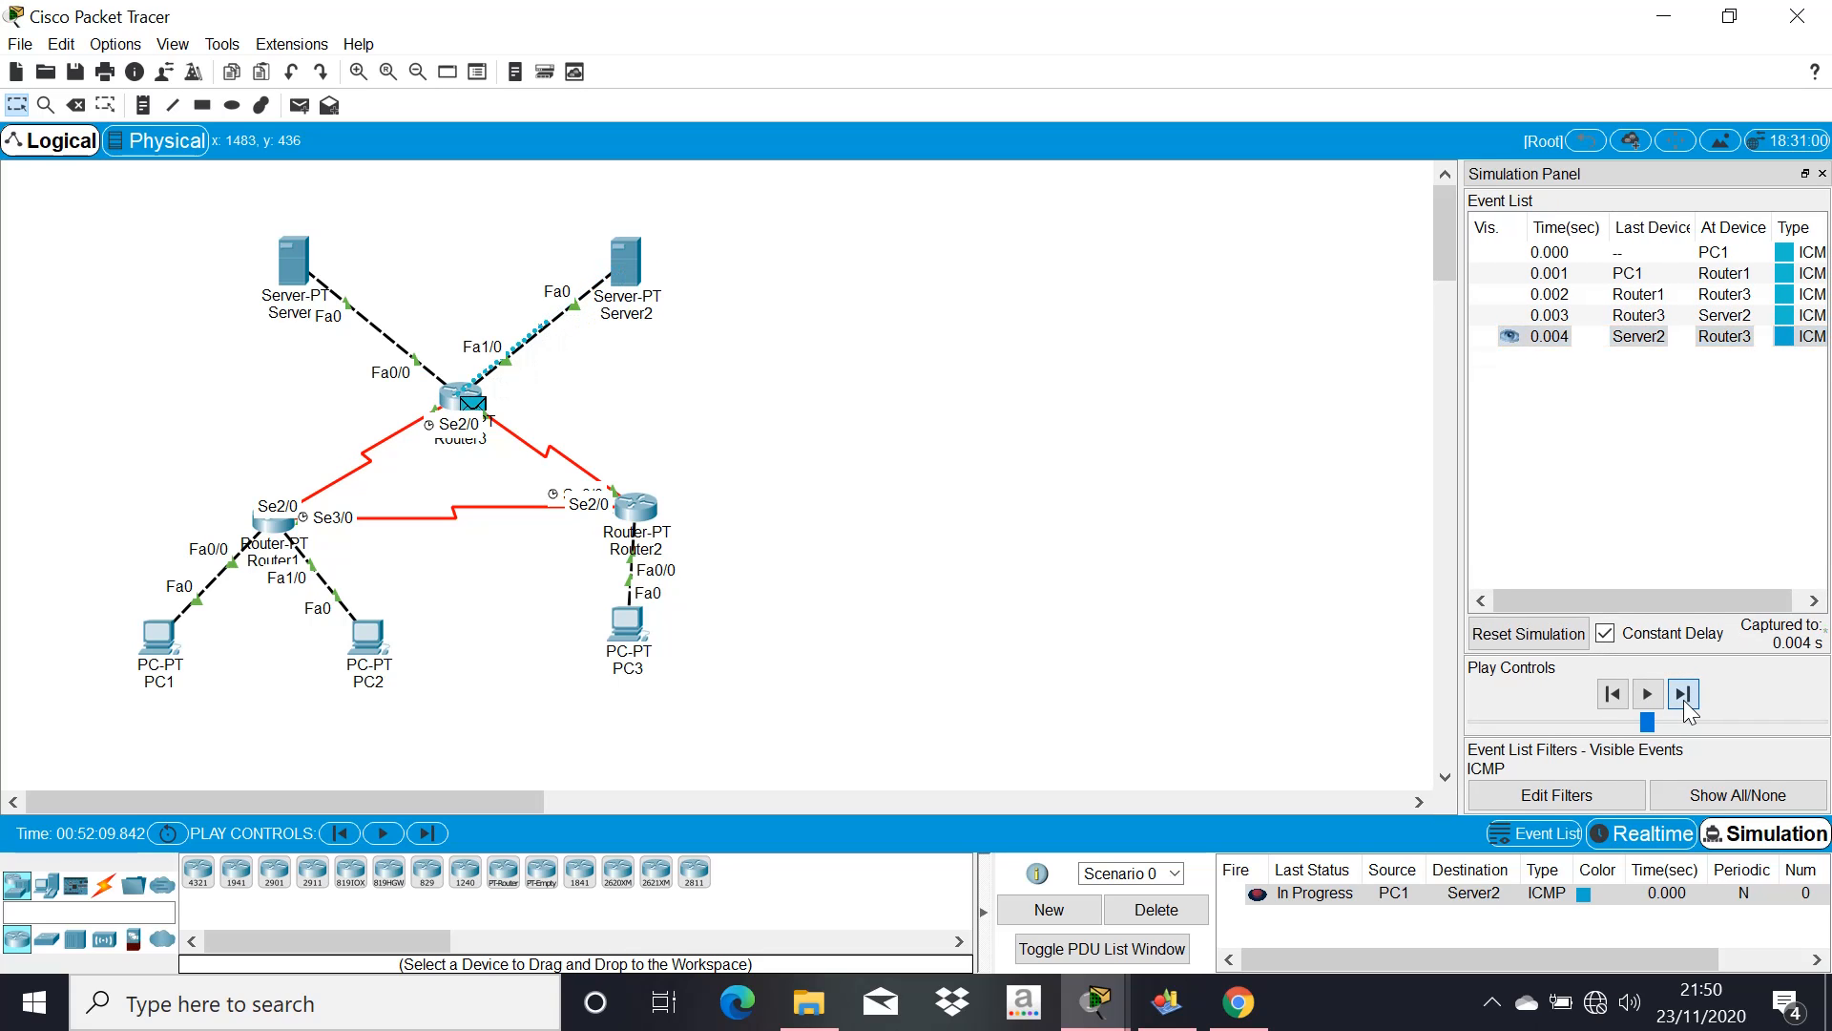
left_click(1684, 700)
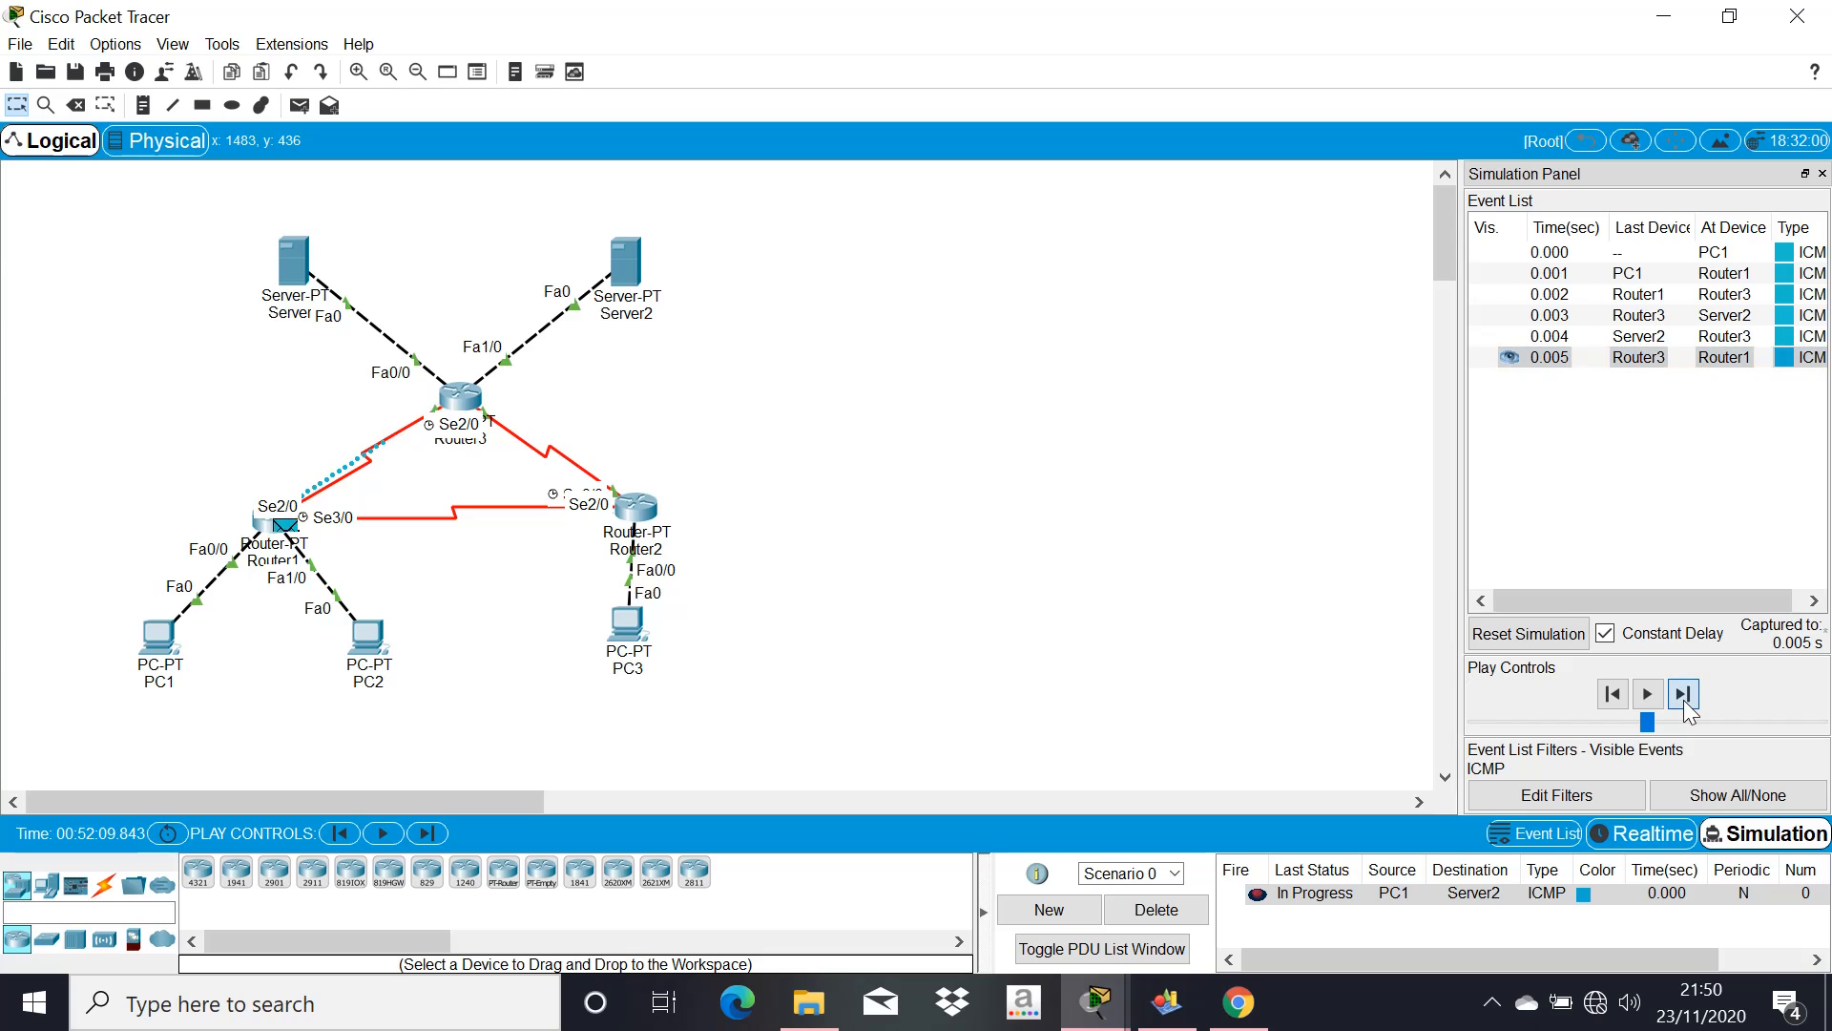
left_click(1683, 701)
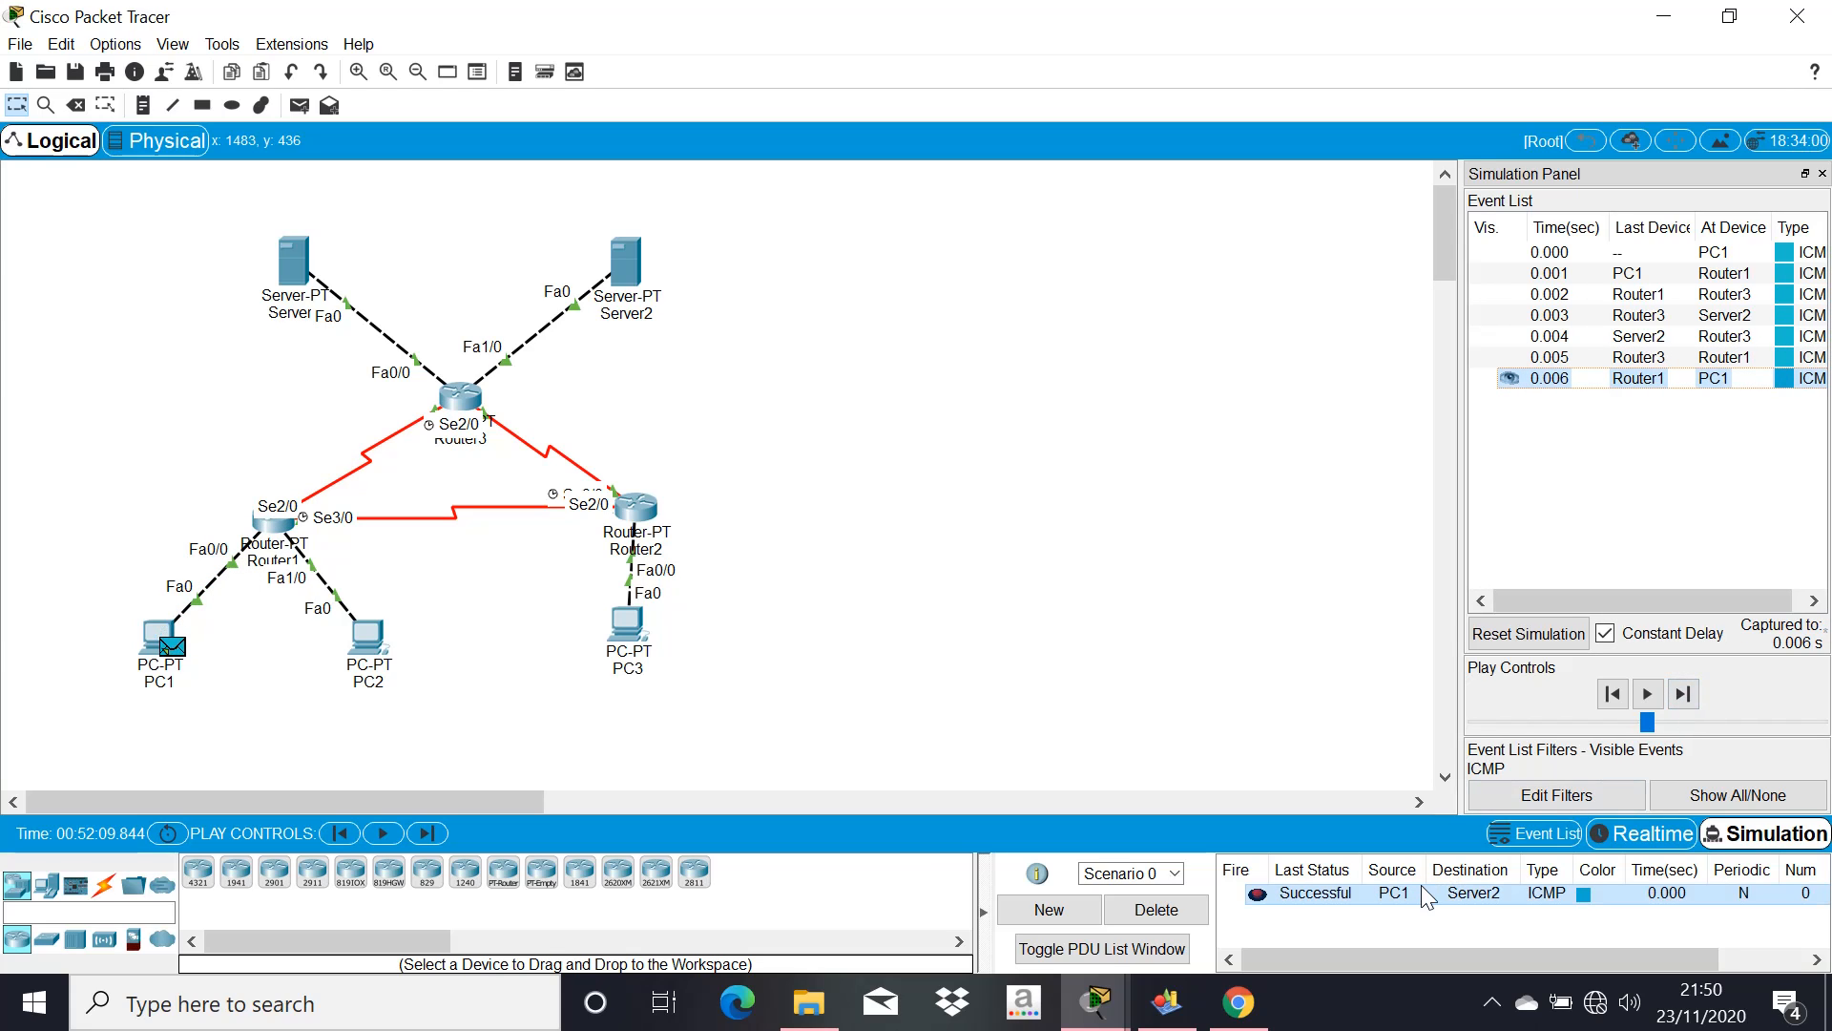
Delete the PC1 to Server2 PDU and add a simple PDU from PC3 to PC1
left_click(1191, 909)
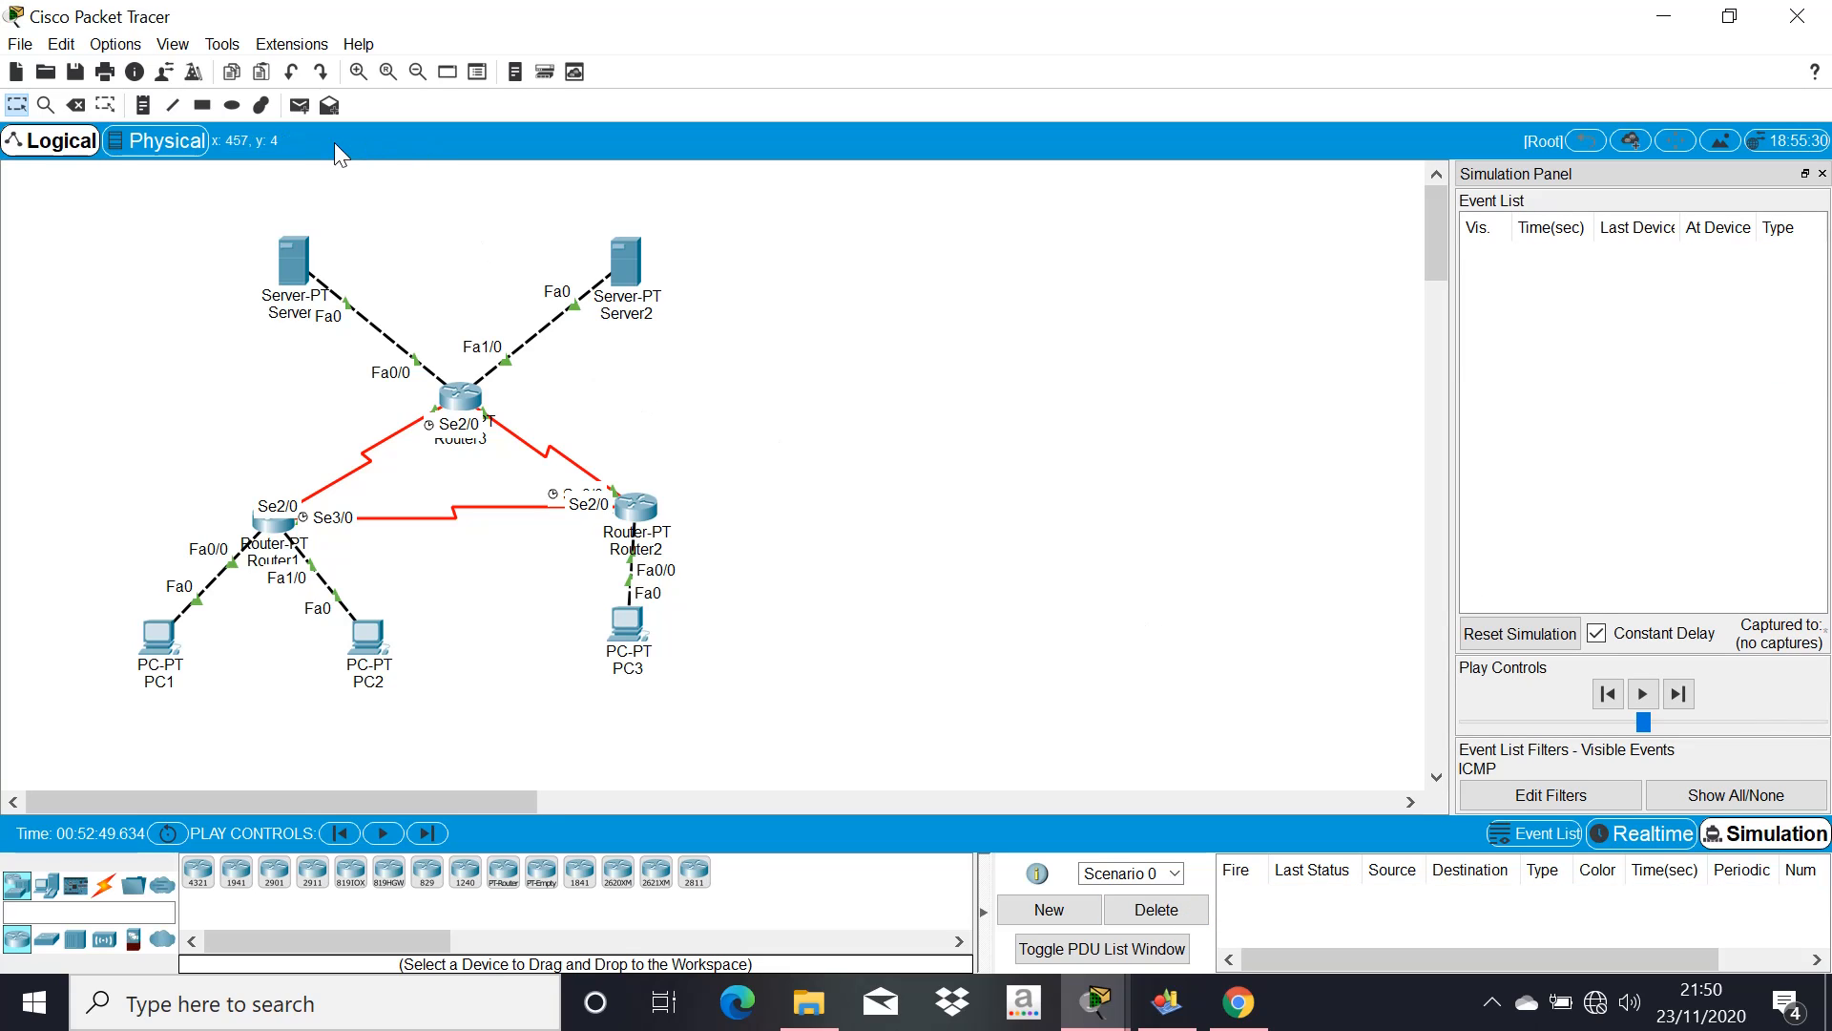
left_click(293, 110)
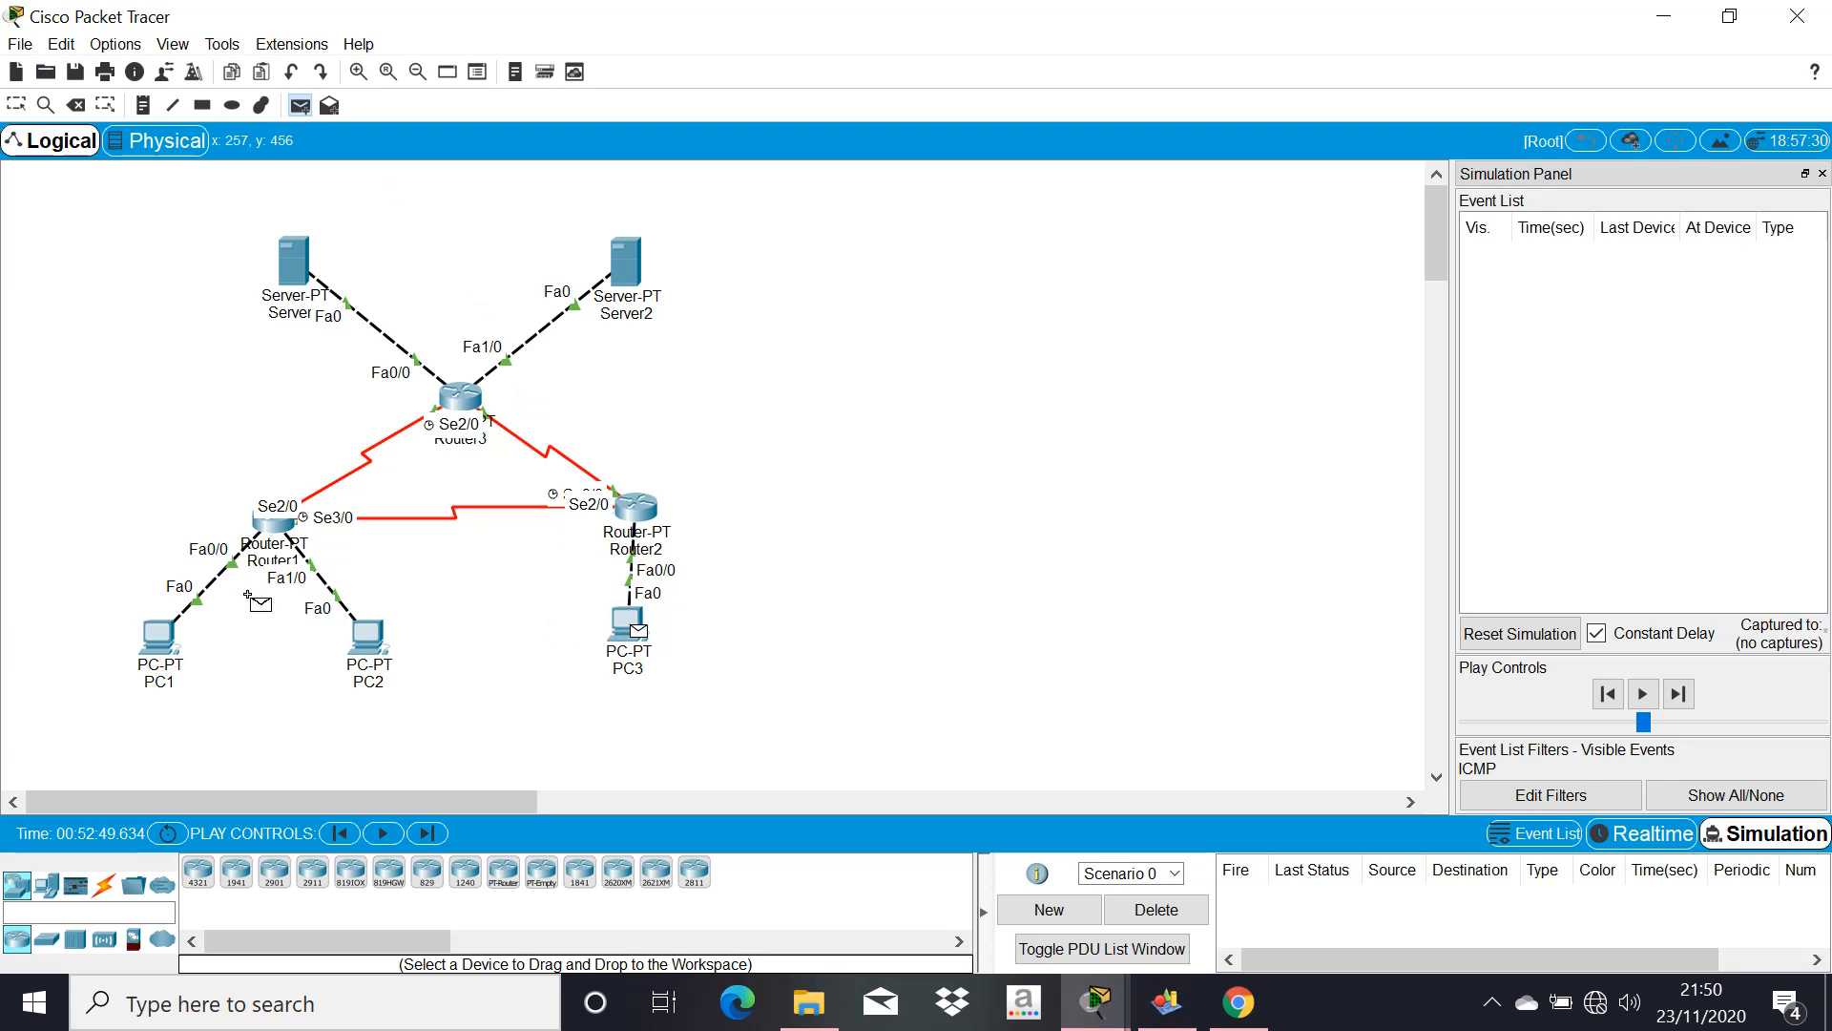
left_click(159, 635)
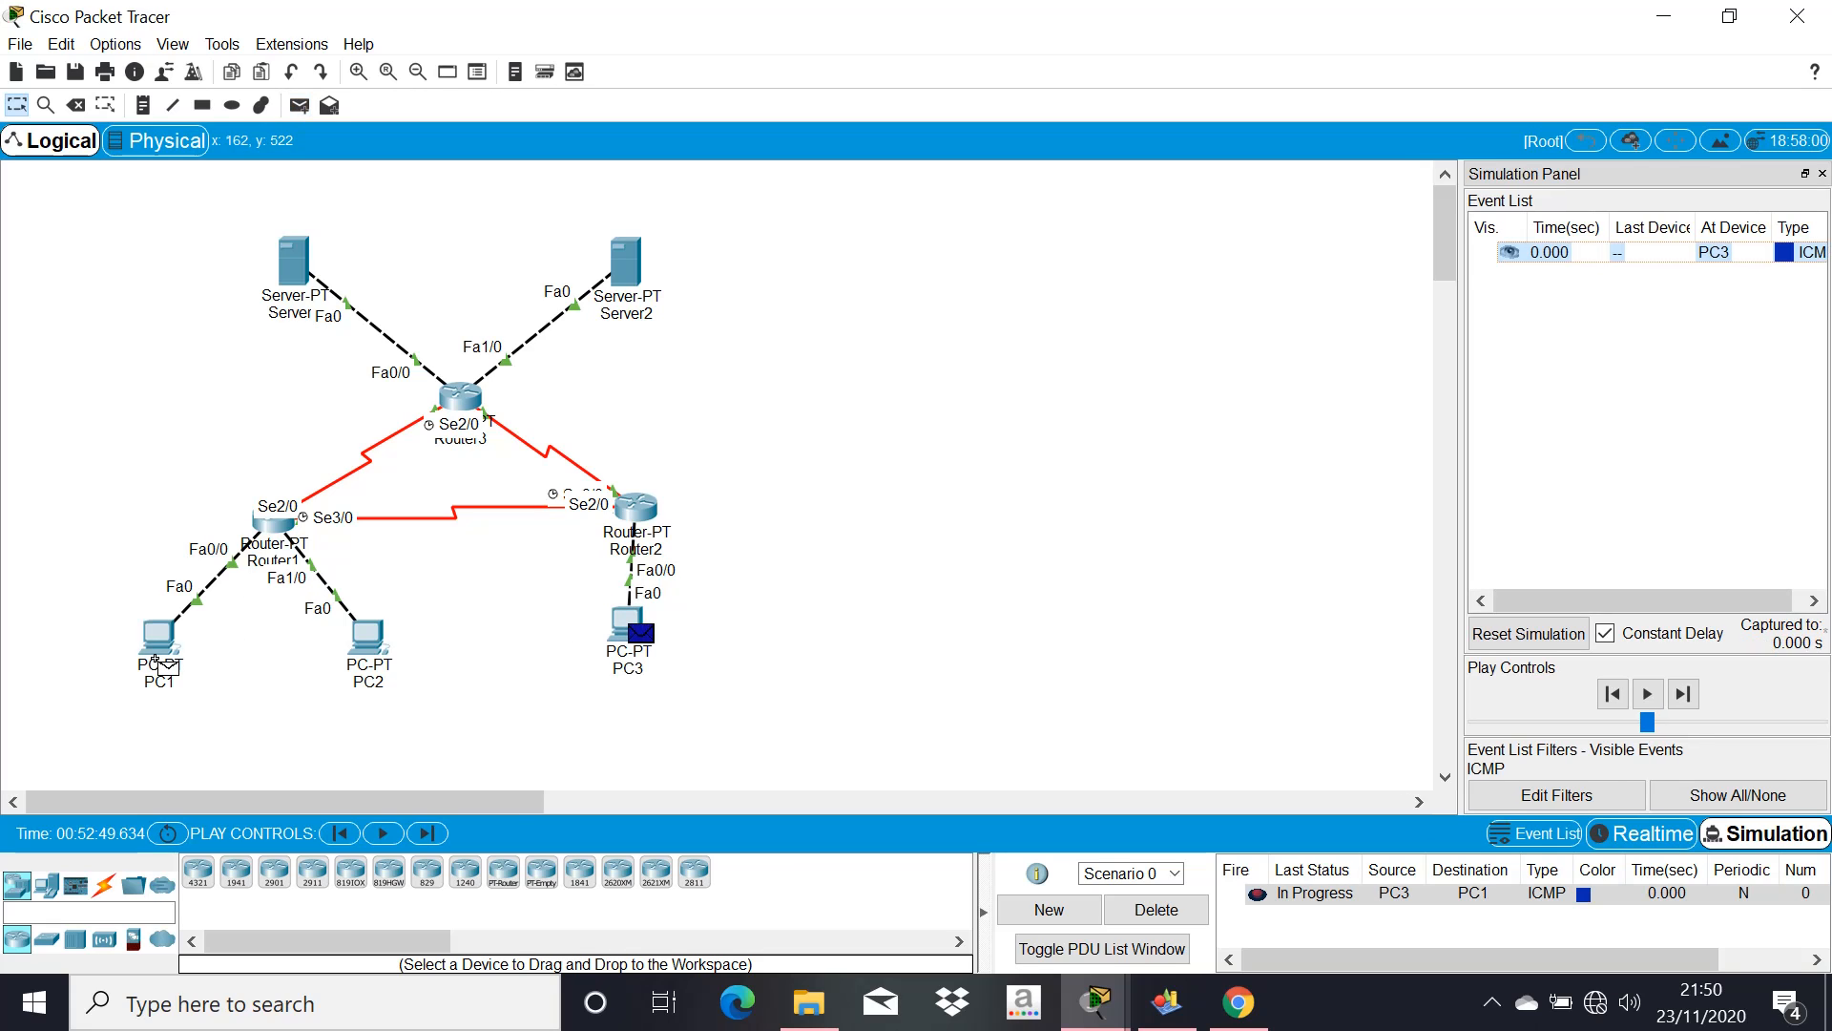
Capture each hop of the PC3 to PC1 PDU until the reply returns to PC3, and delete the scenario's PDU
left_click(1698, 691)
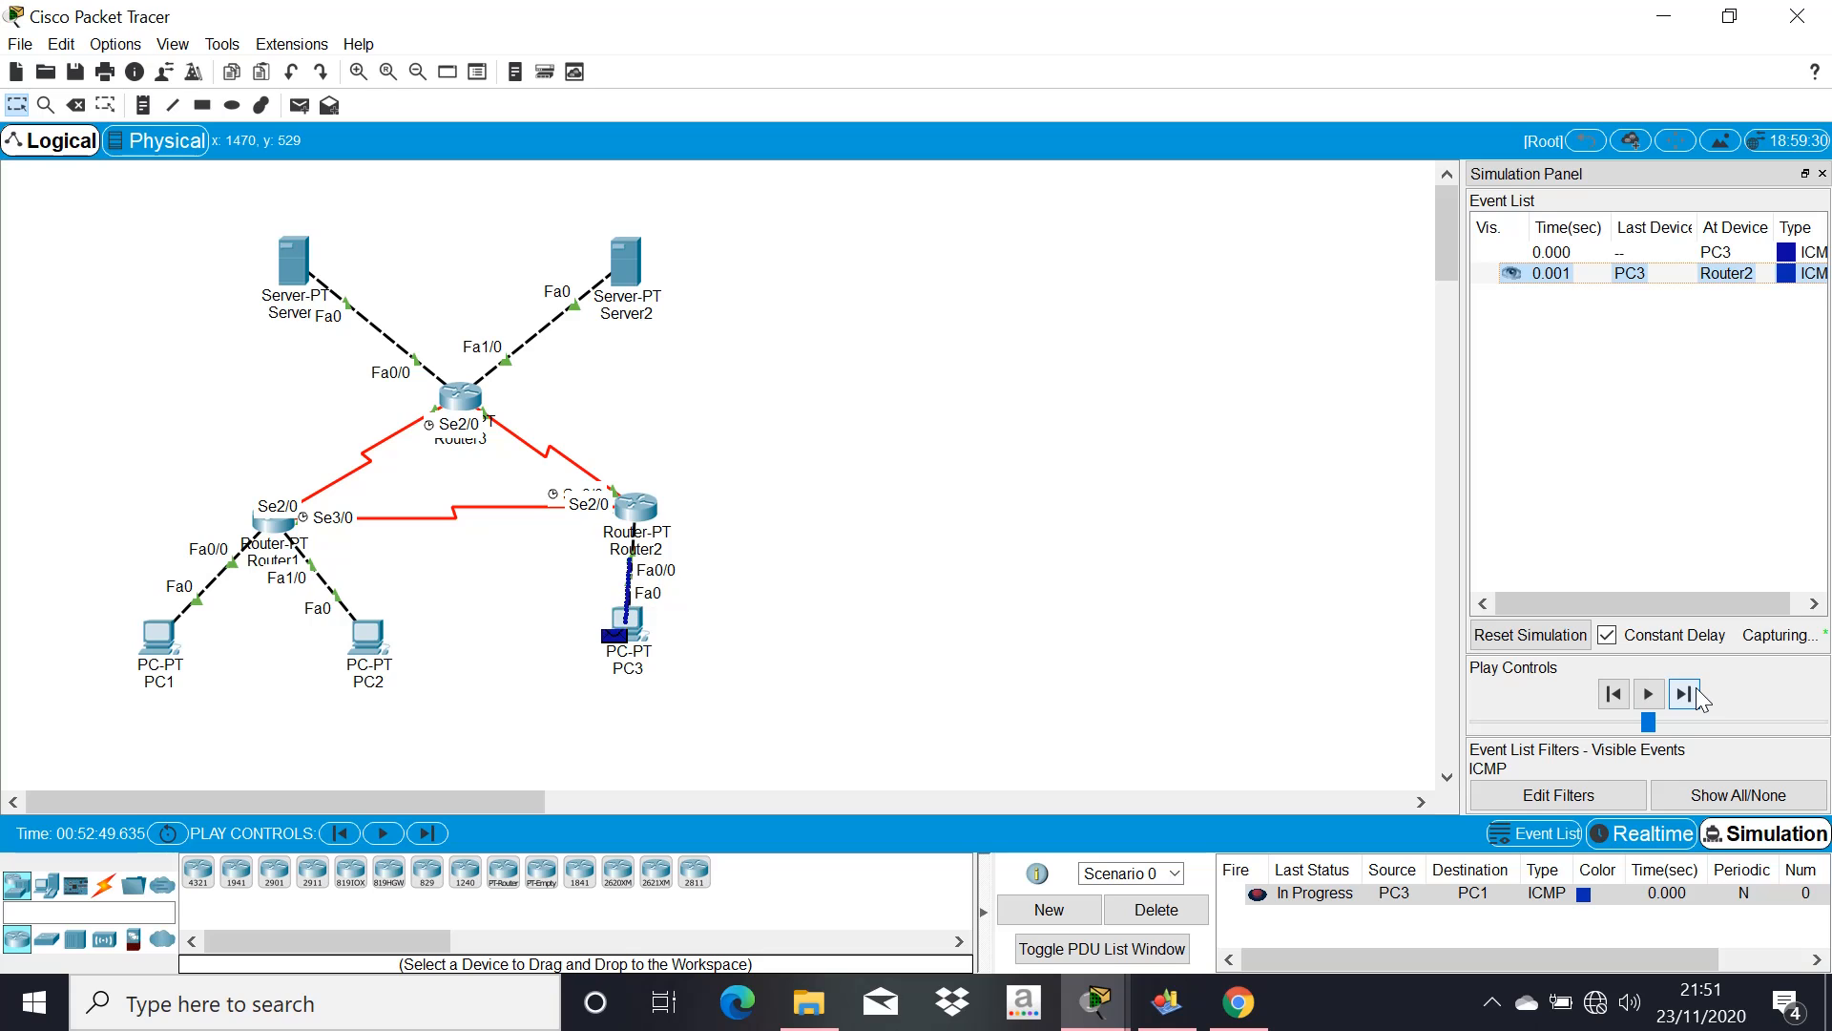
left_click(1697, 696)
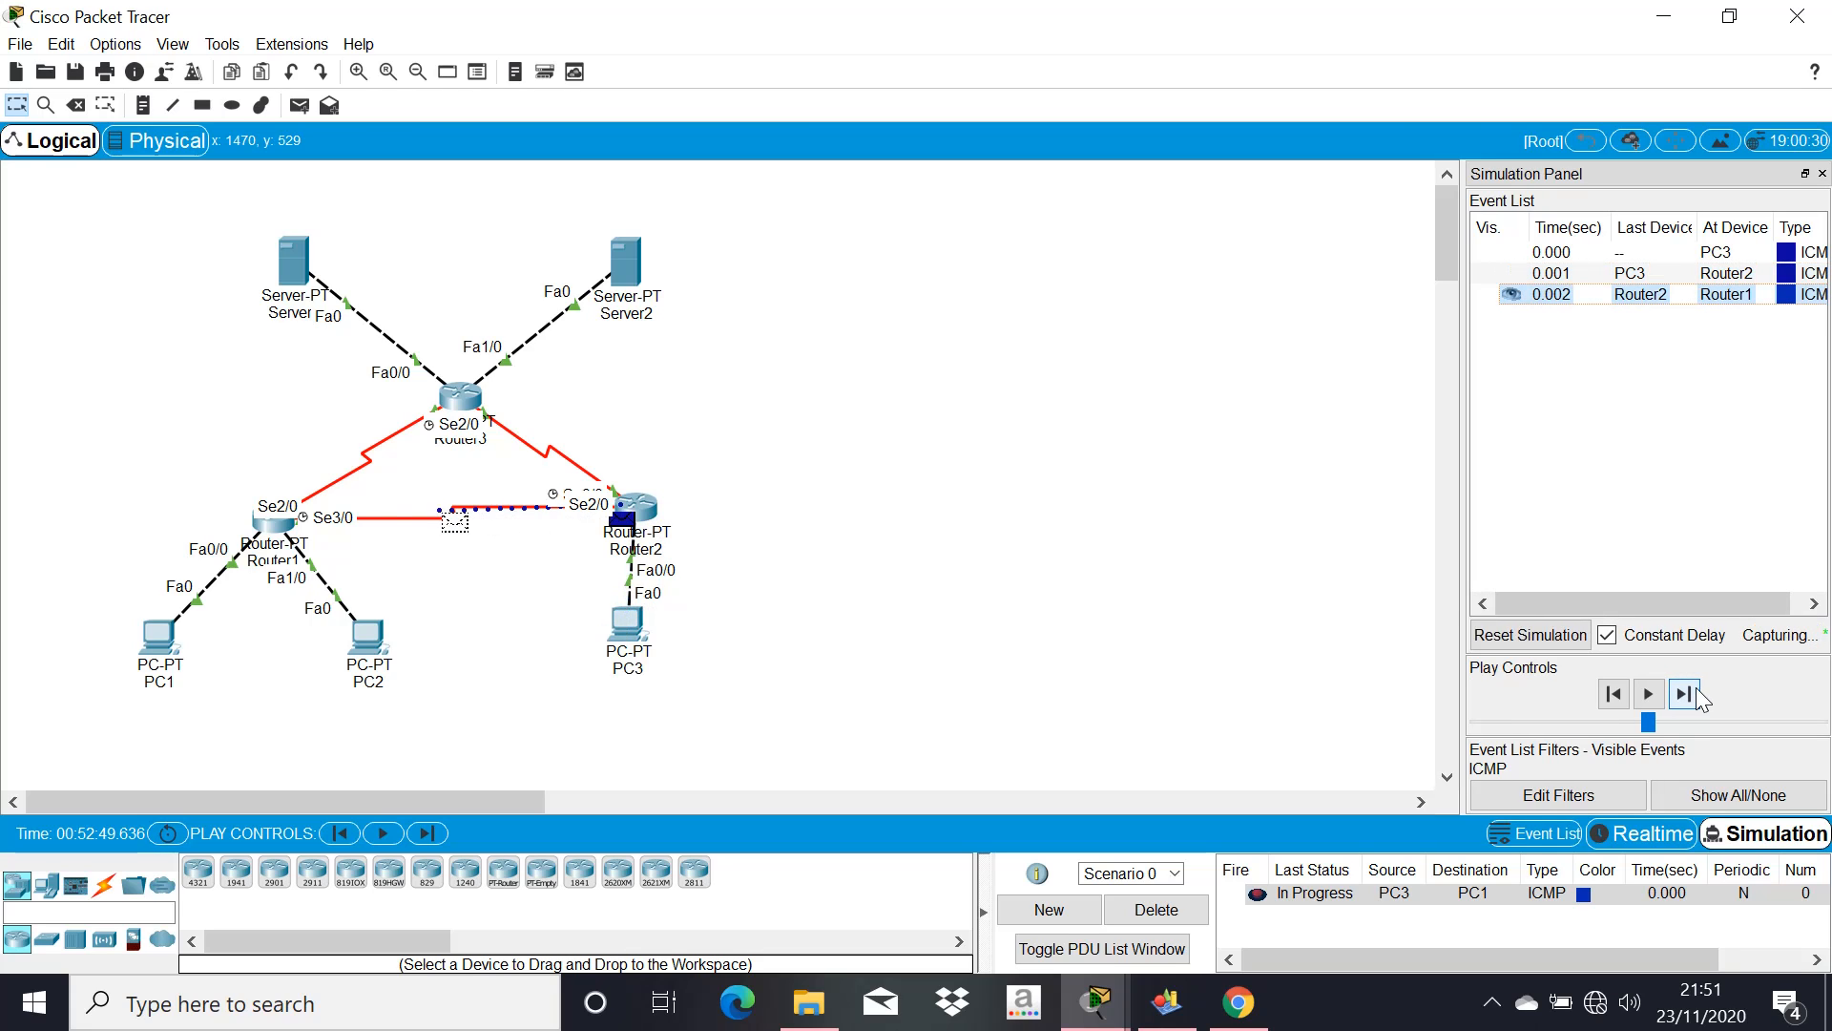
left_click(1683, 694)
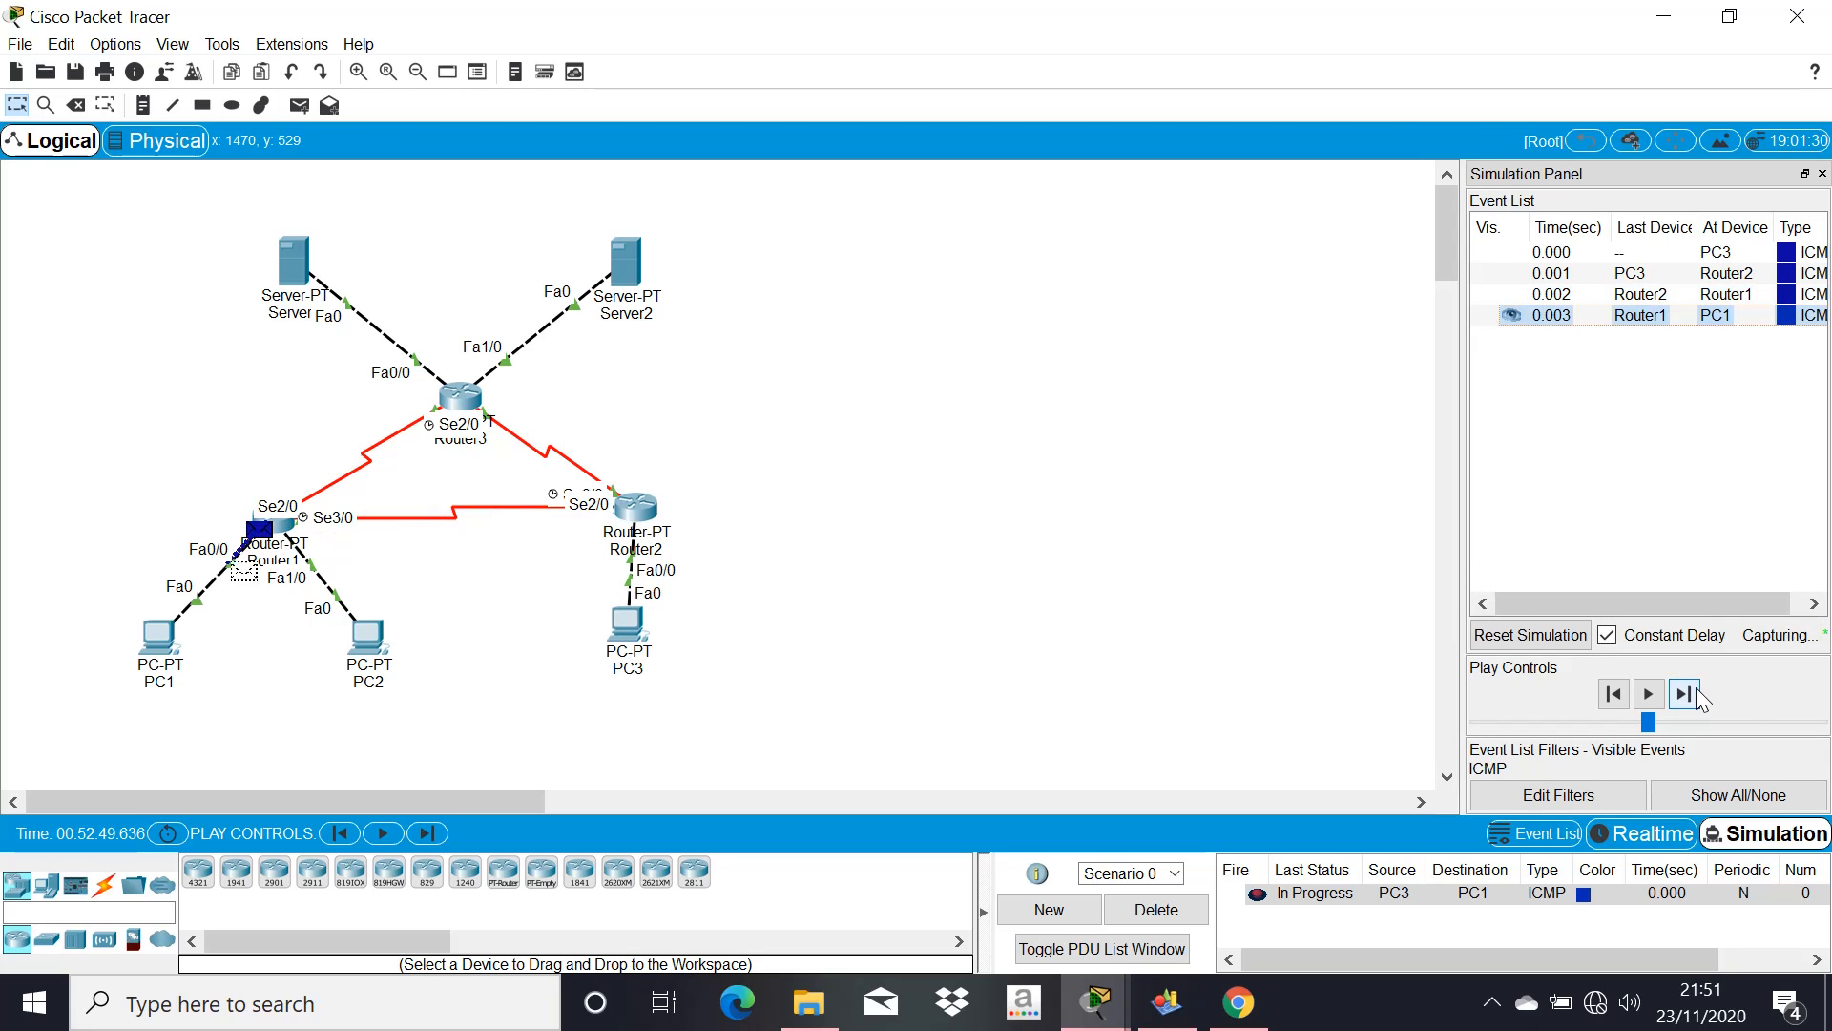
left_click(1683, 694)
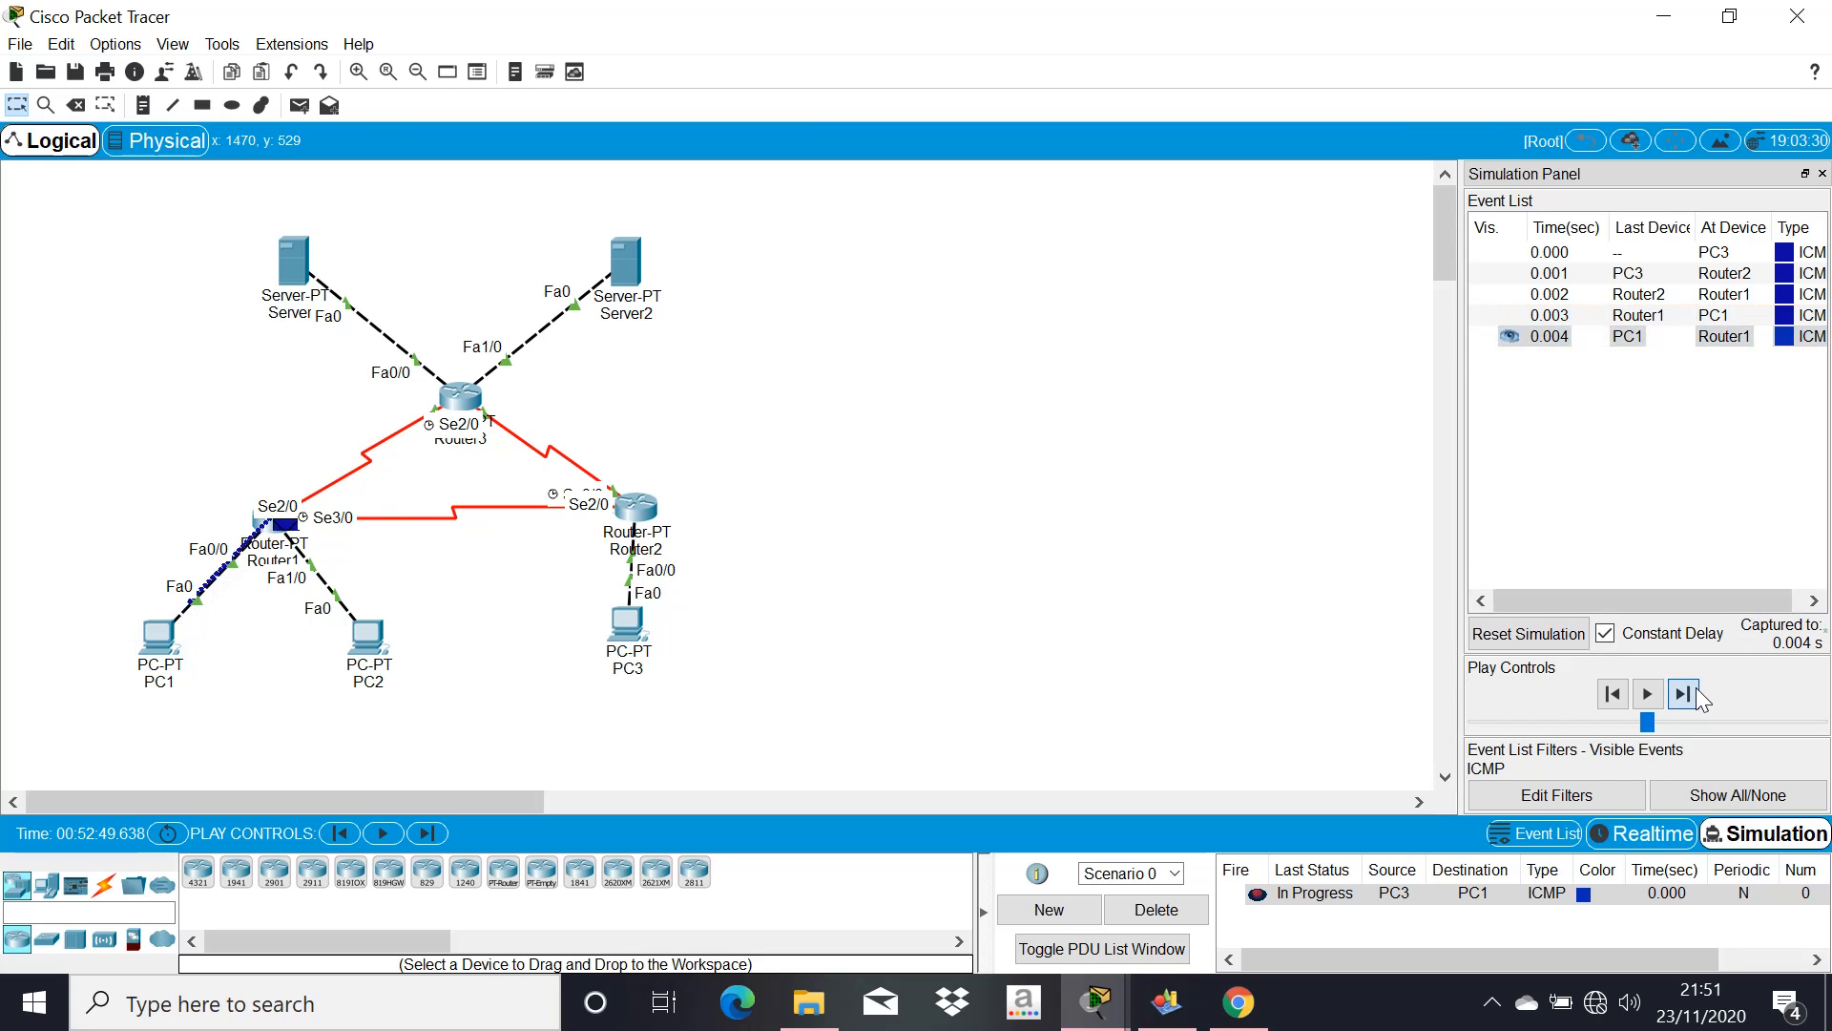
left_click(1697, 688)
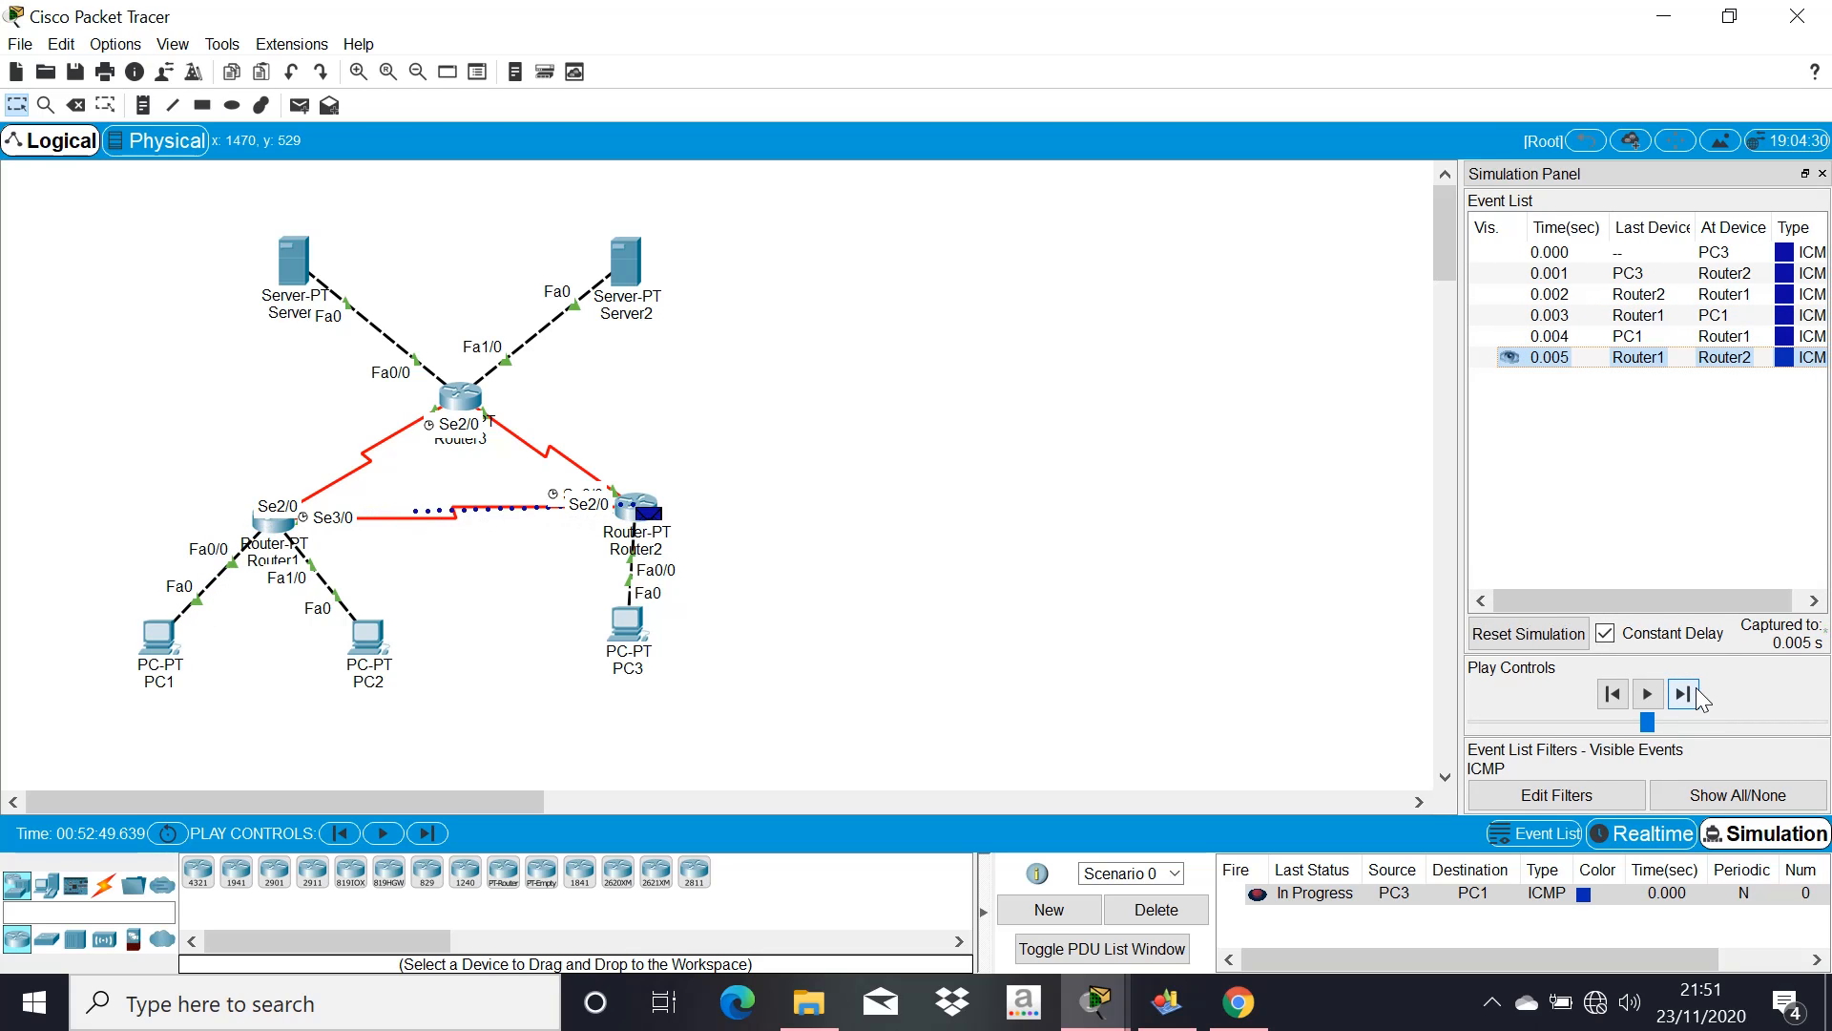
left_click(1696, 687)
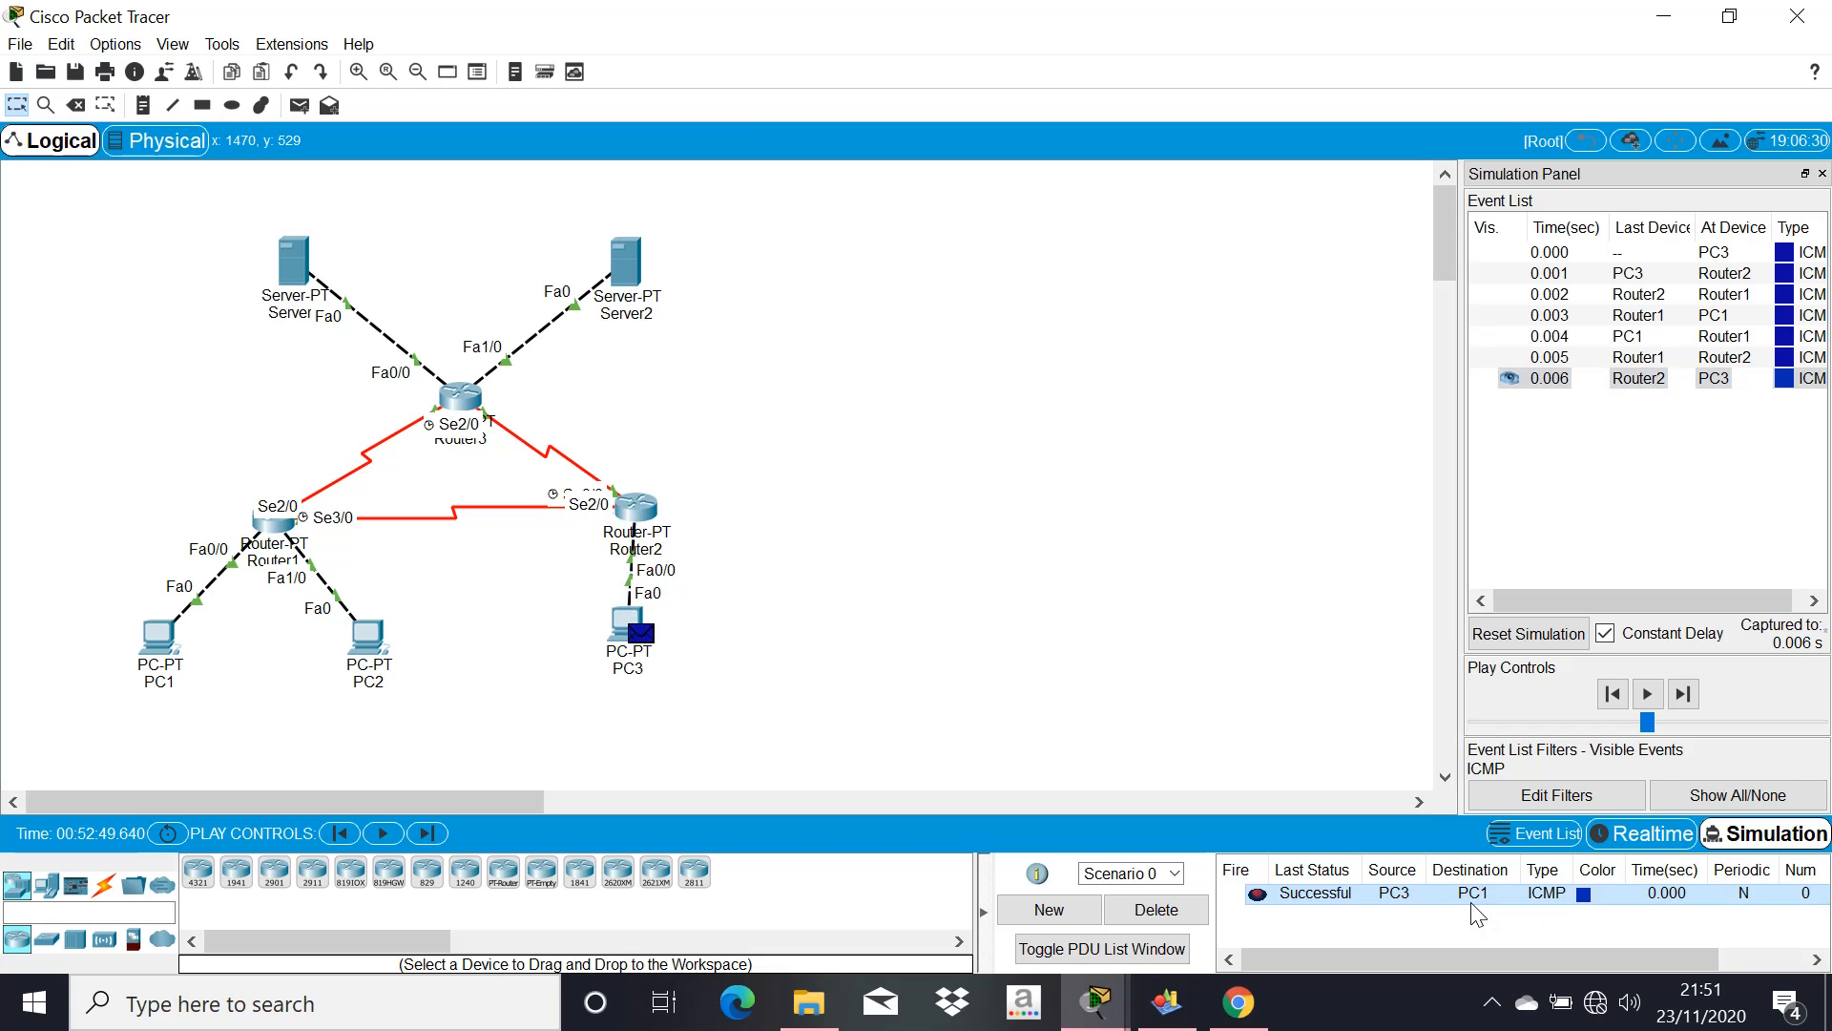
left_click(1156, 910)
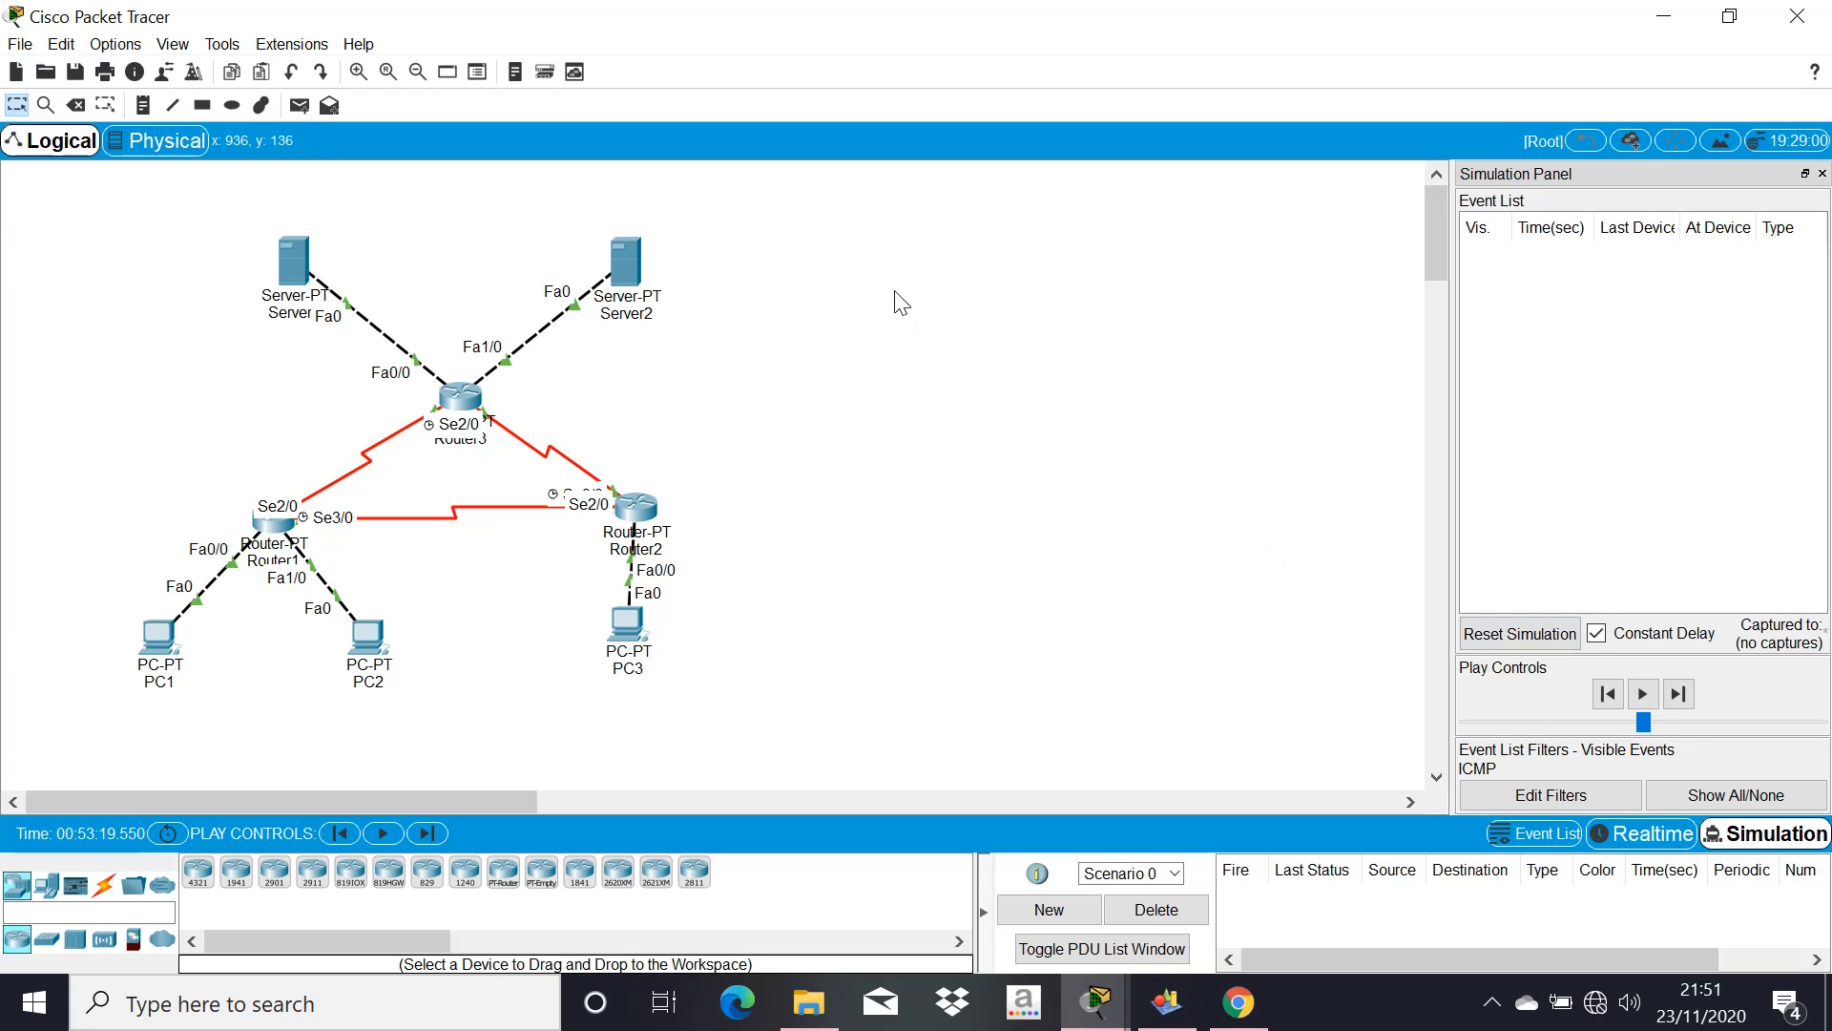
Test PC3 to PC2 with a simple PDU, capturing each hop until the reply returns to PC3, and clear the PDU and simulation
left_click(298, 105)
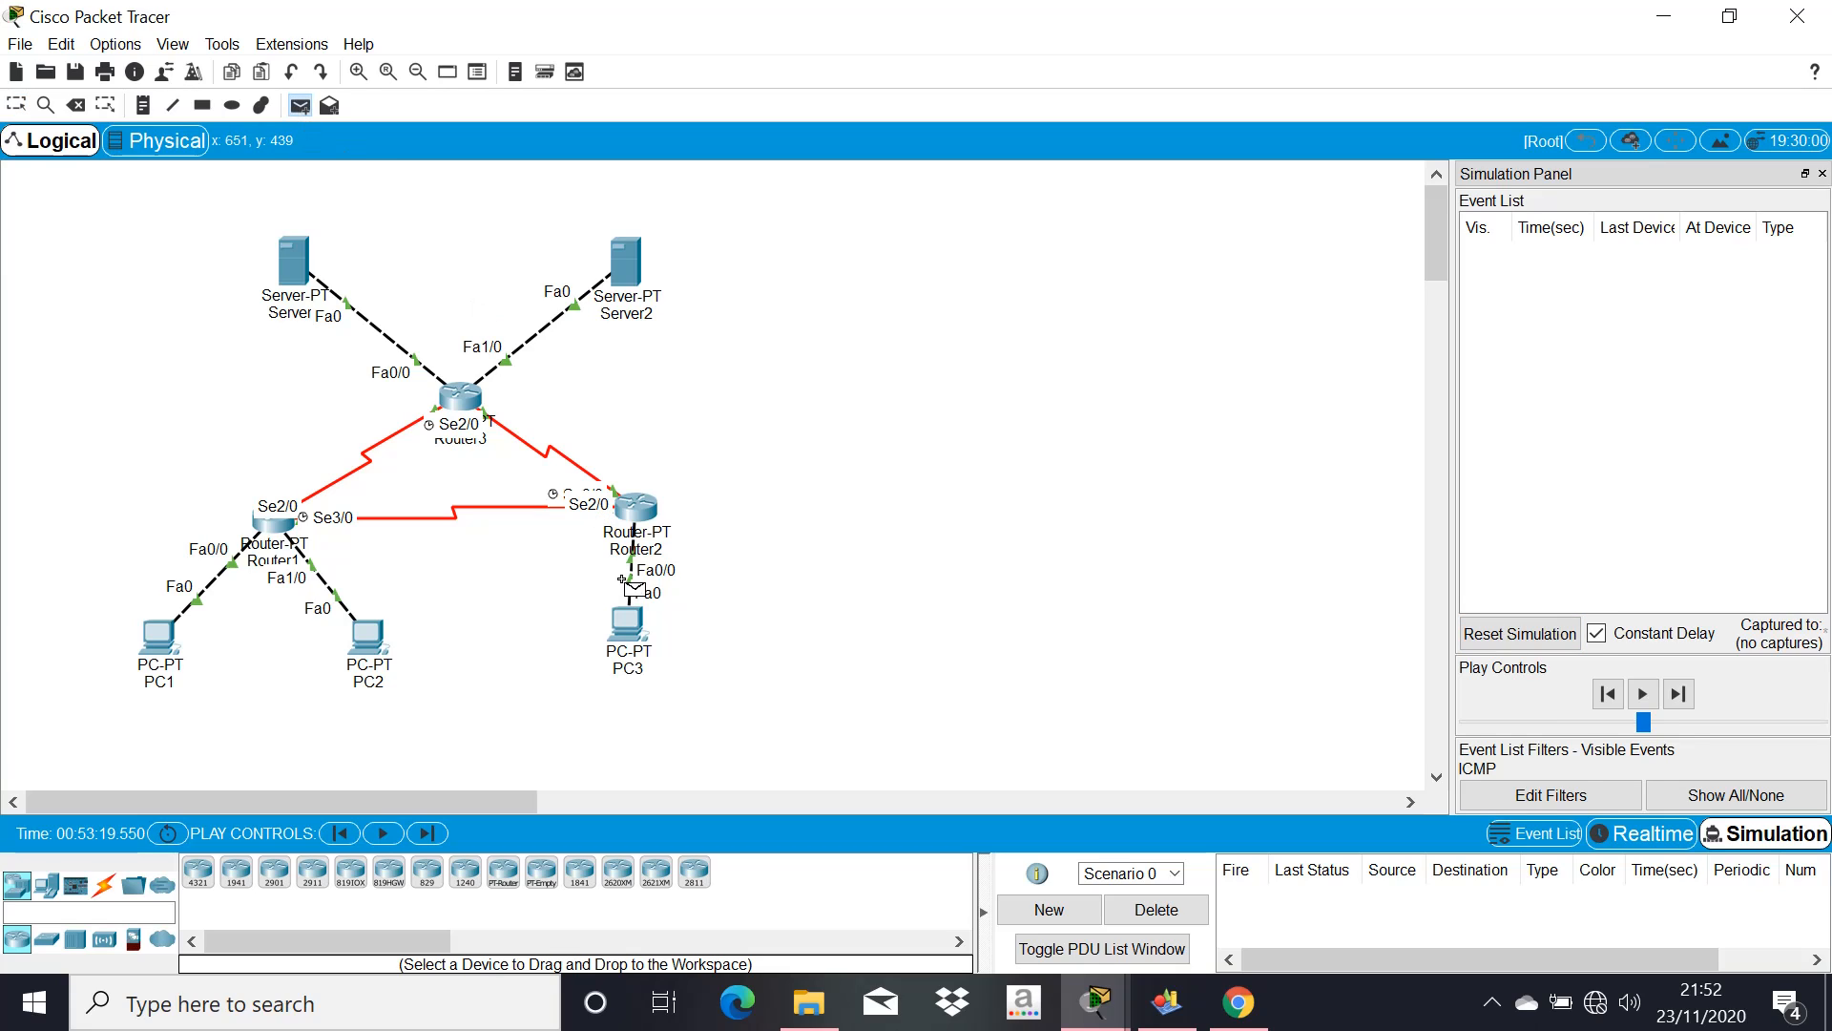
left_click(627, 625)
left_click(367, 635)
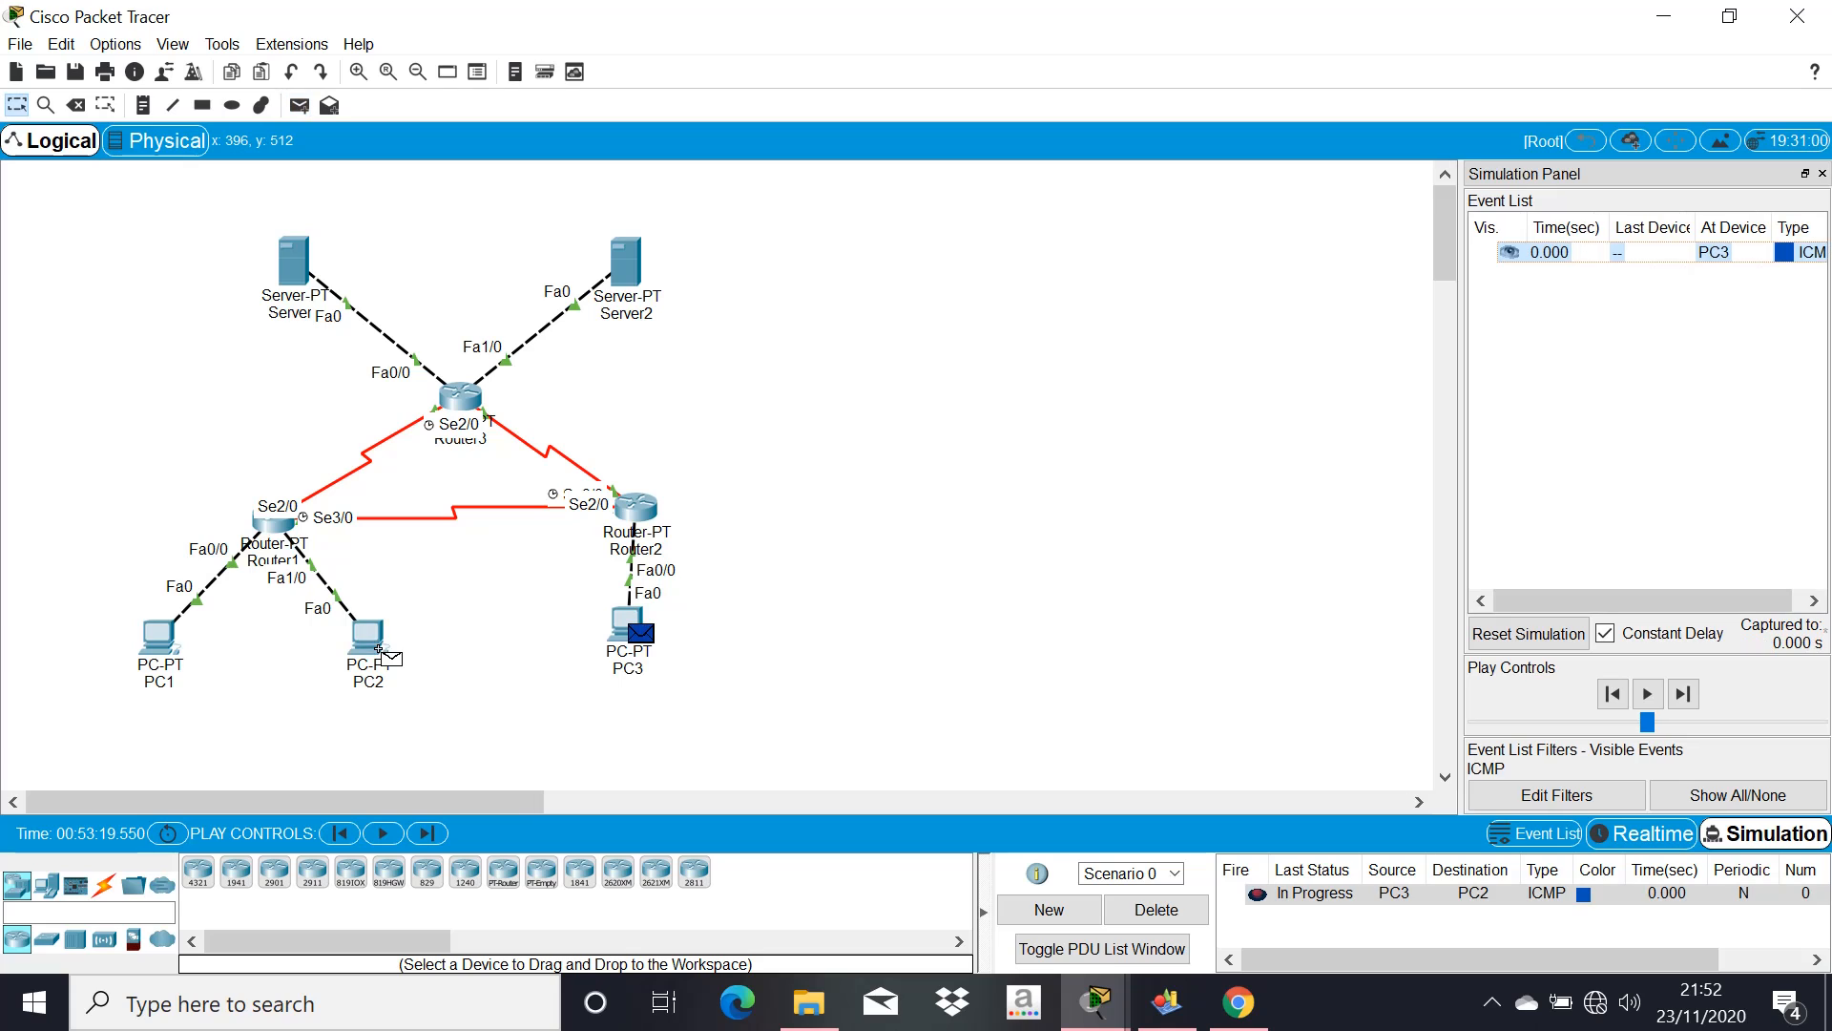
left_click(1684, 694)
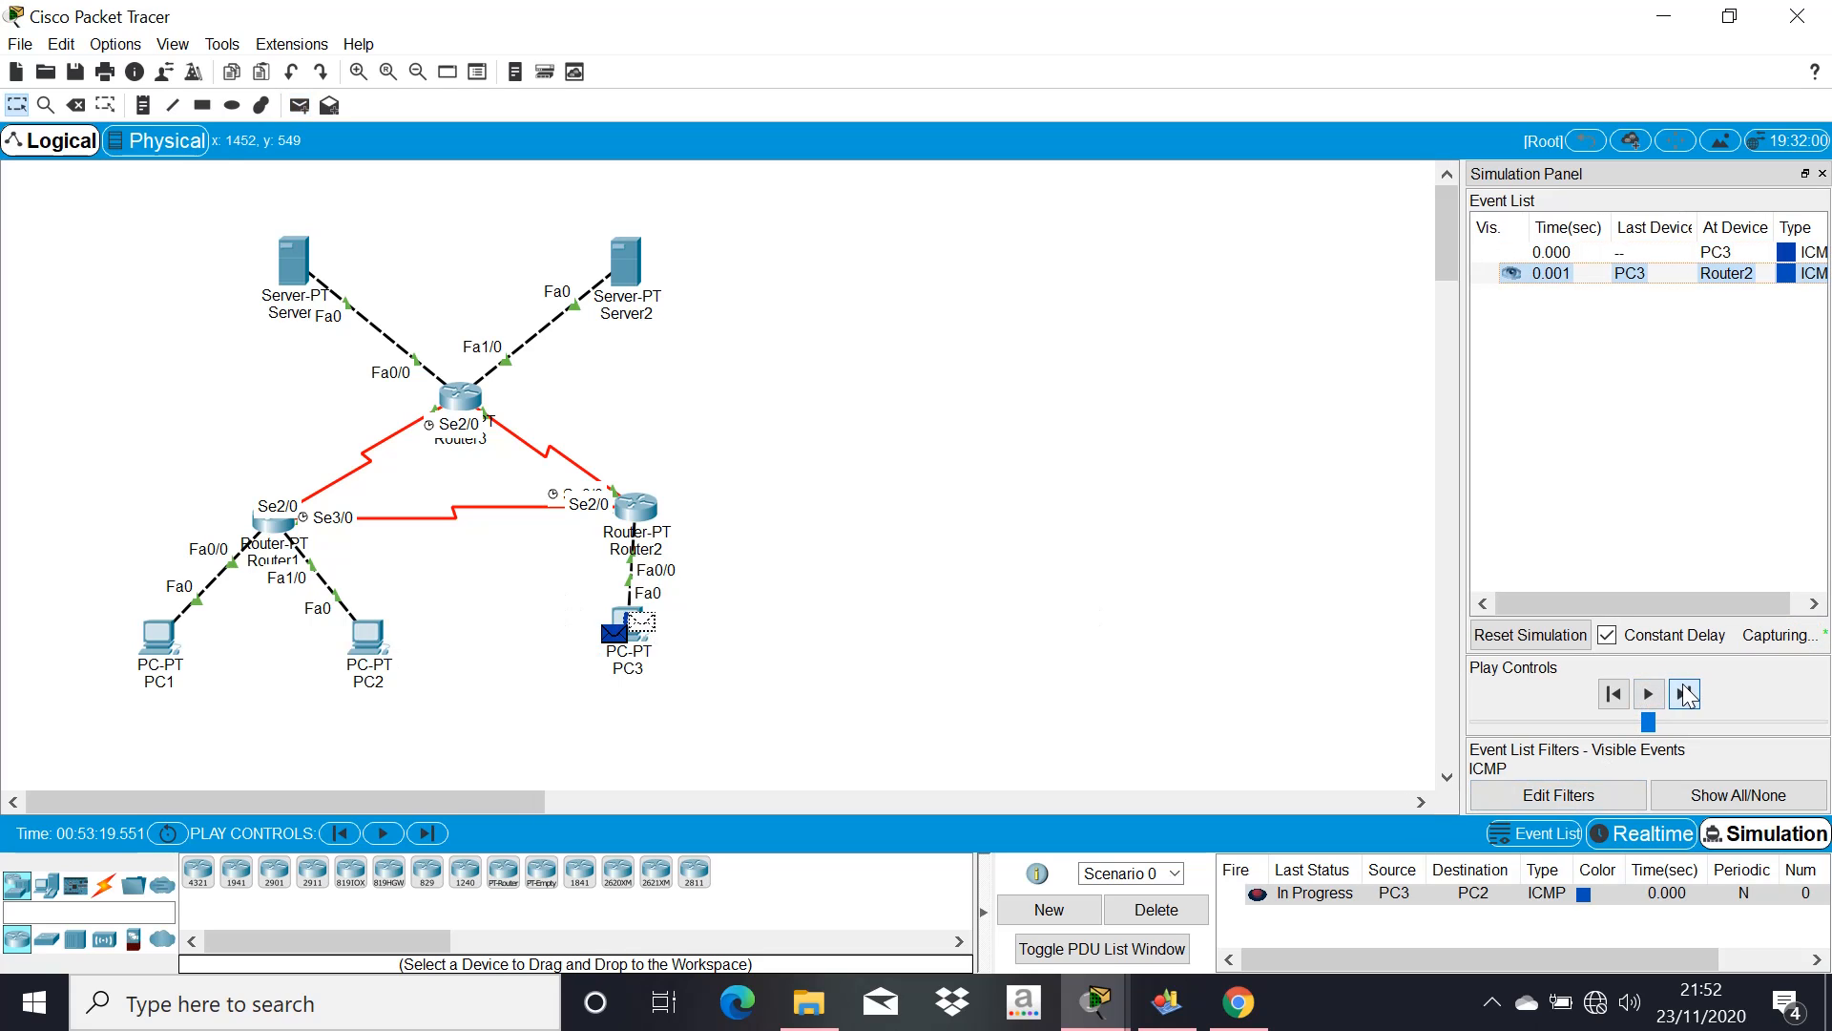
left_click(1684, 694)
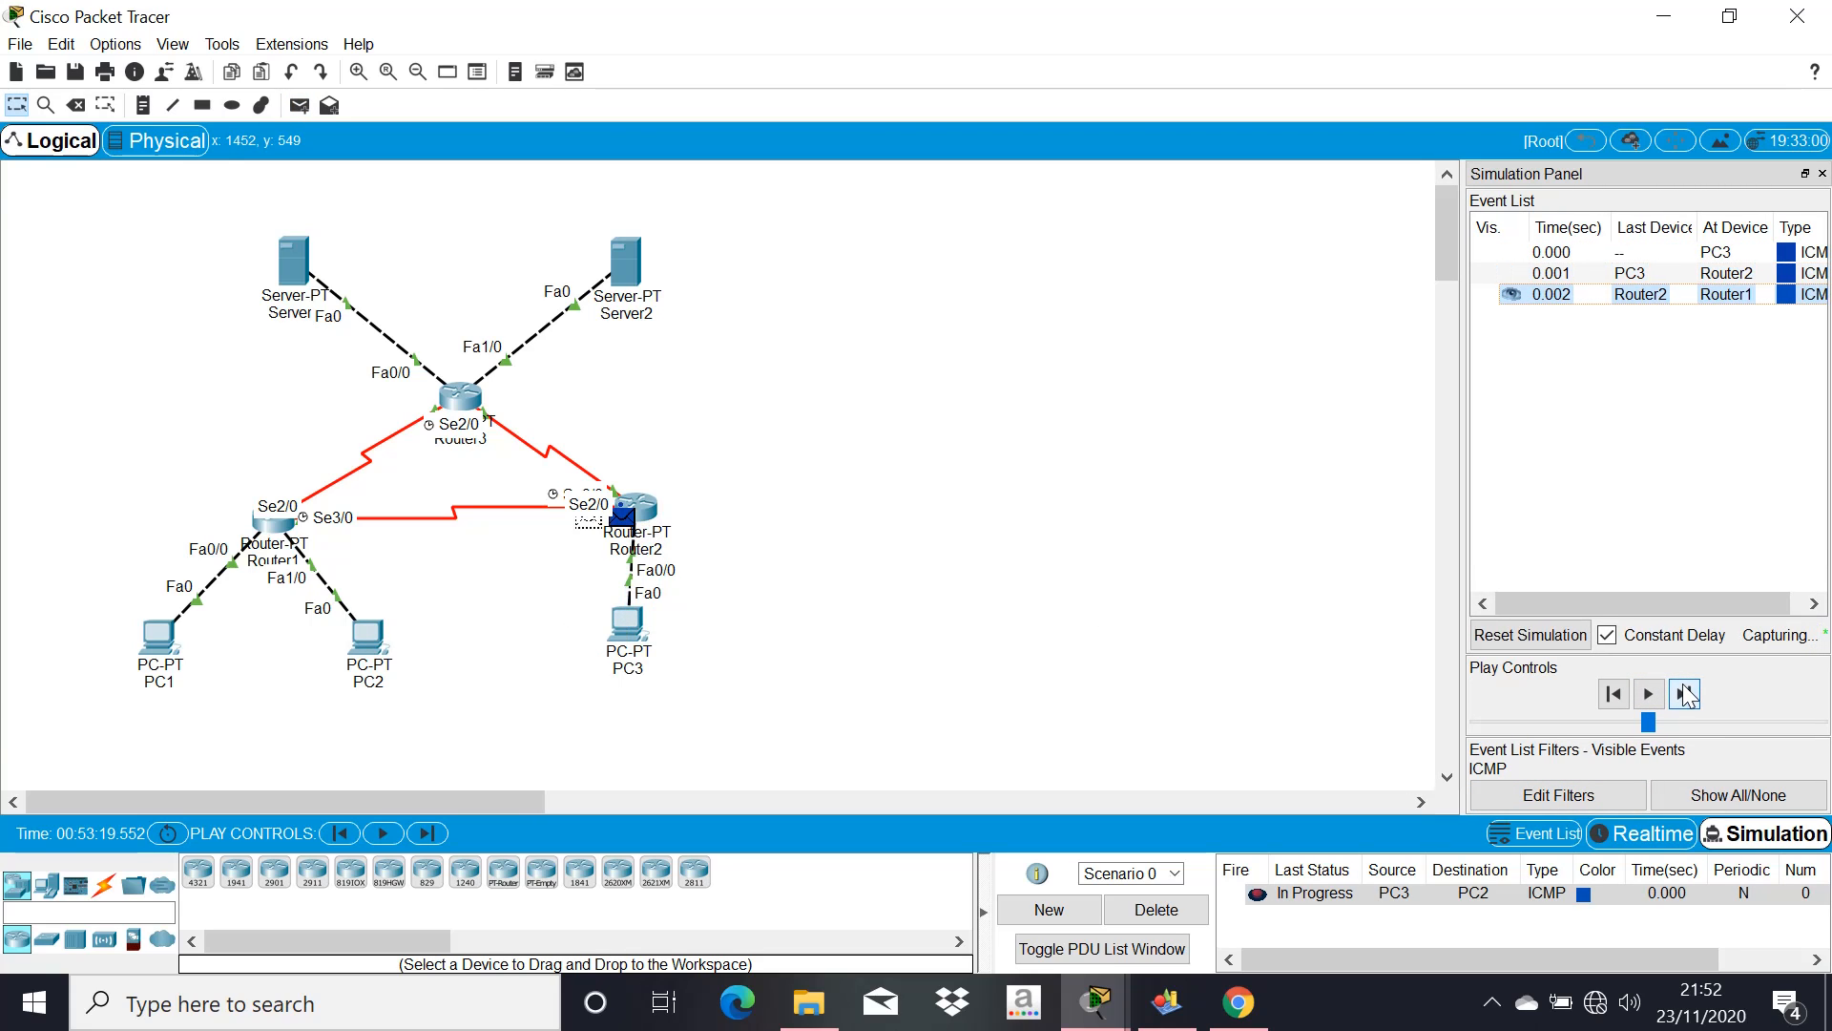
left_click(1684, 694)
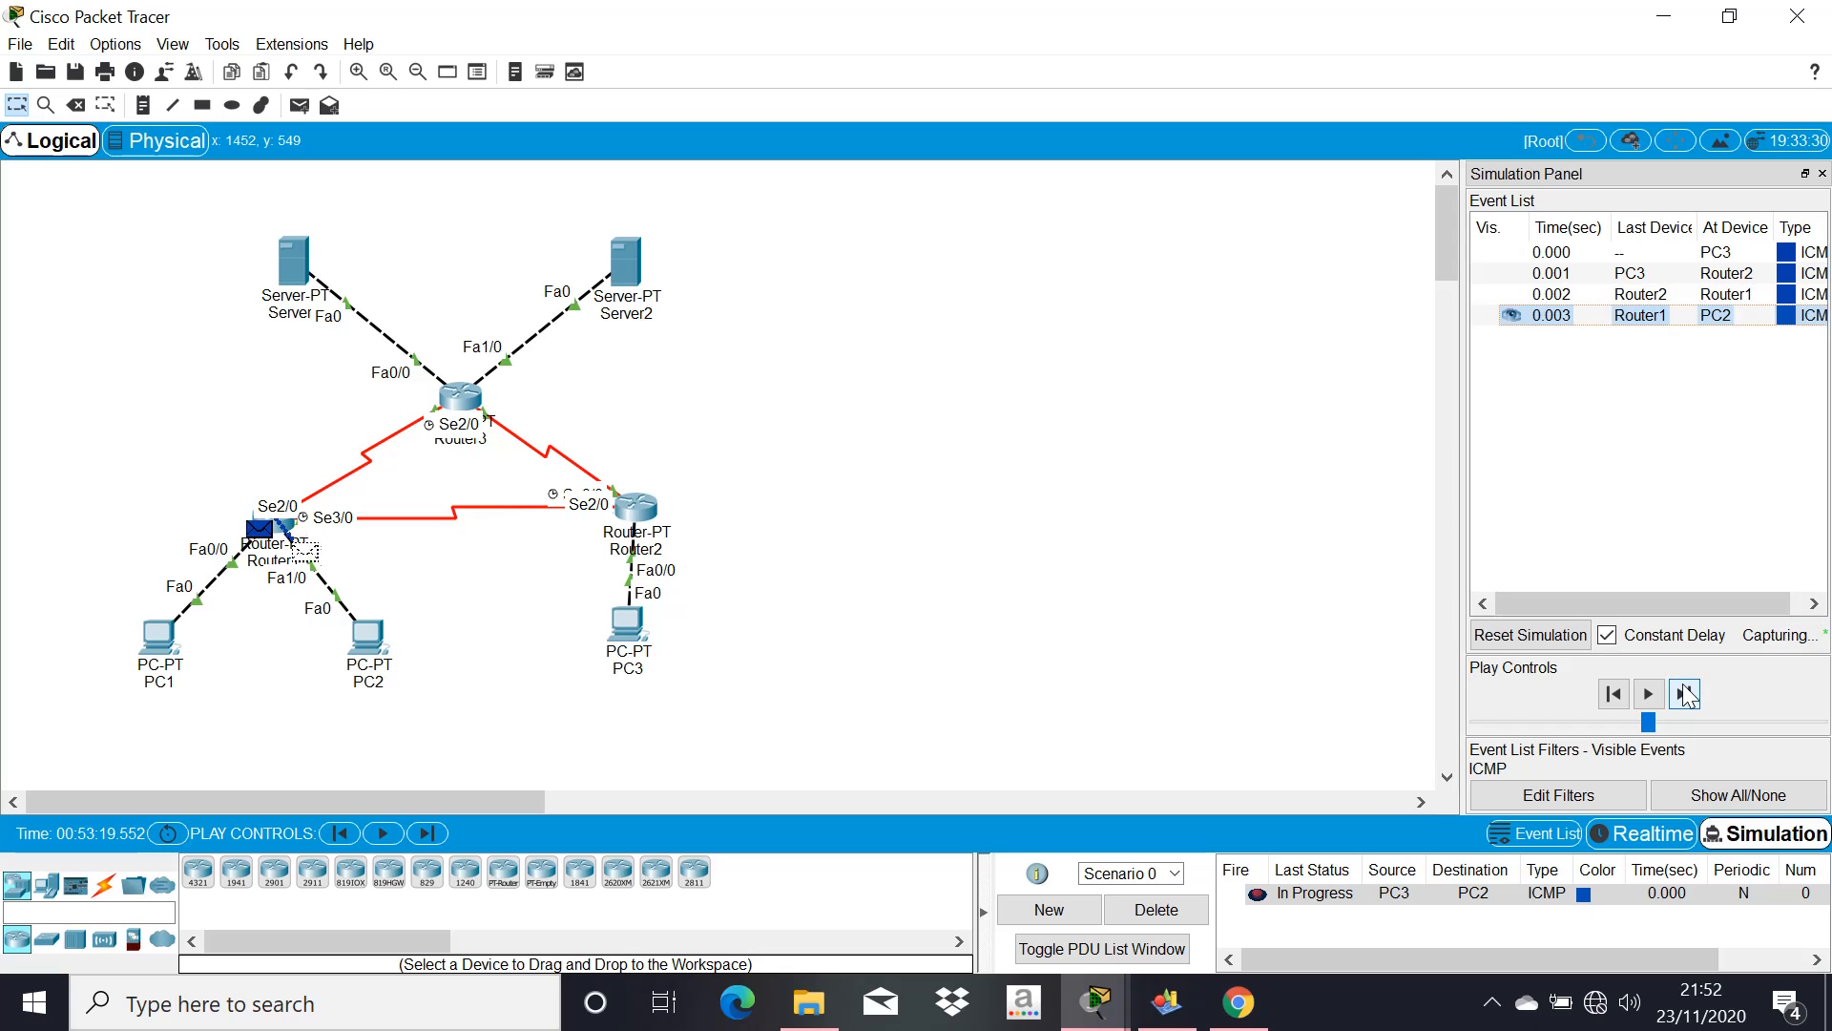
left_click(1684, 693)
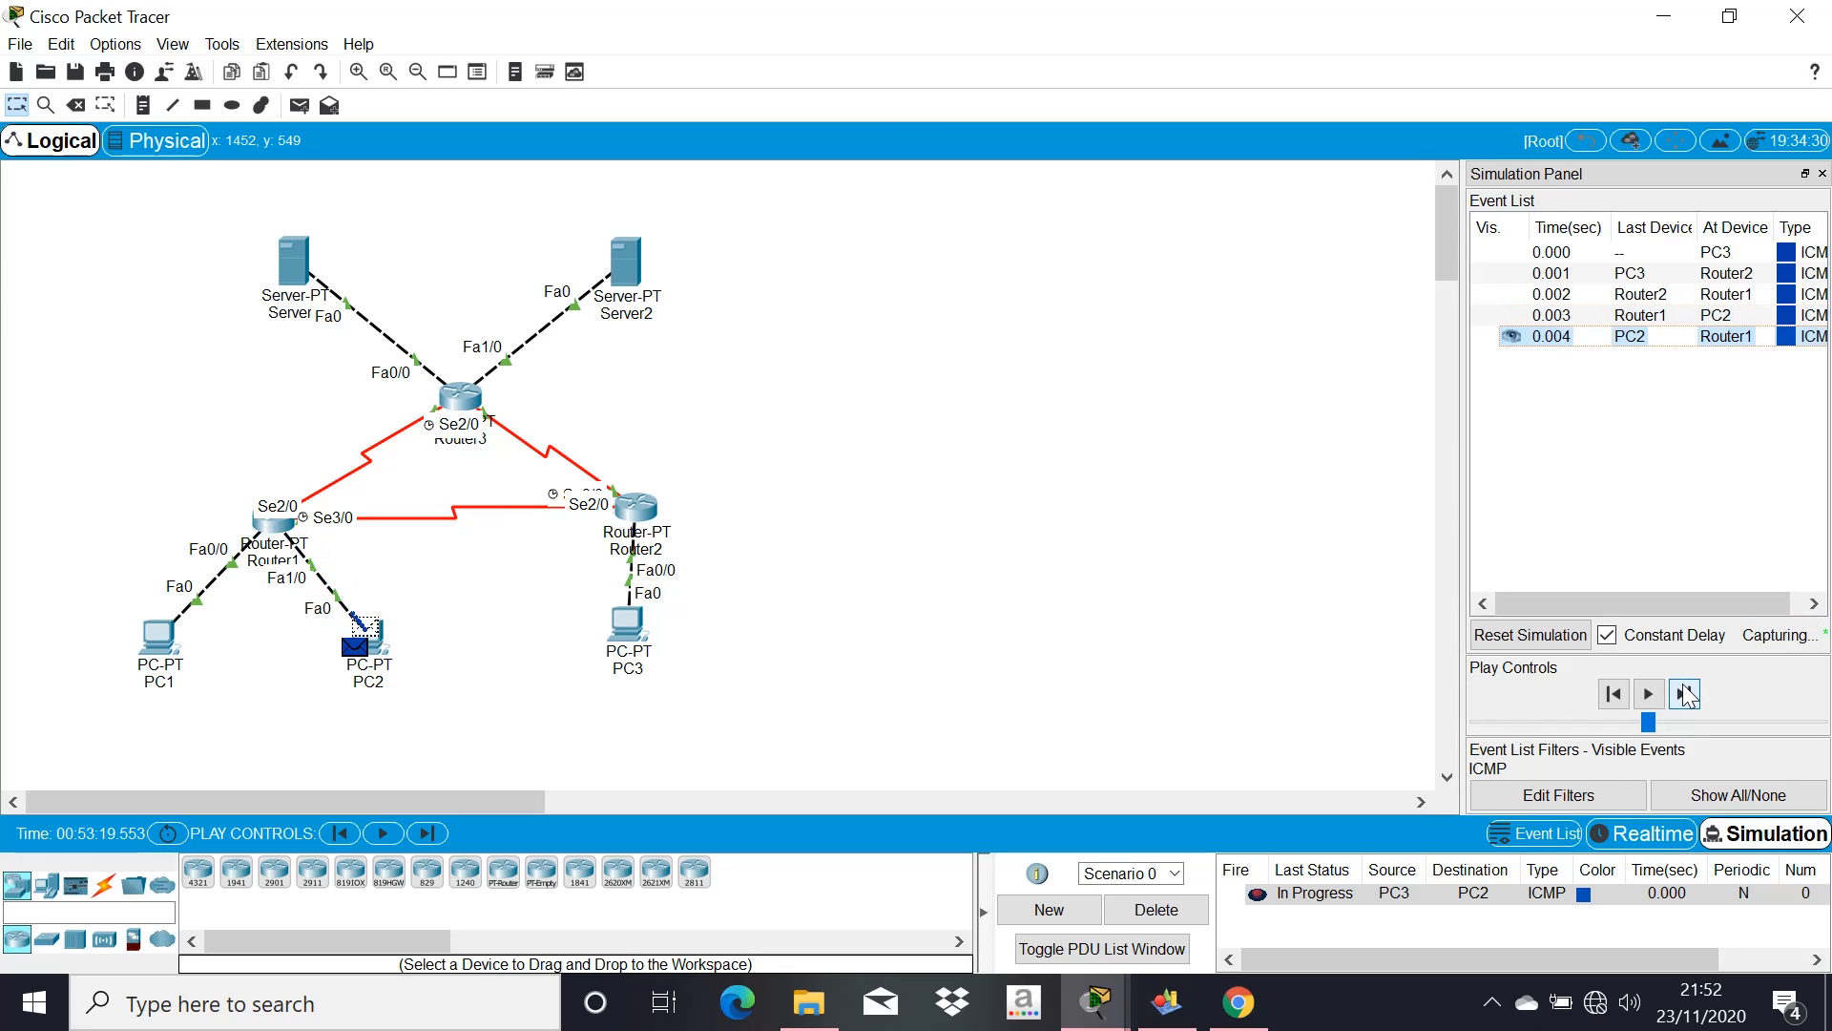
left_click(1684, 694)
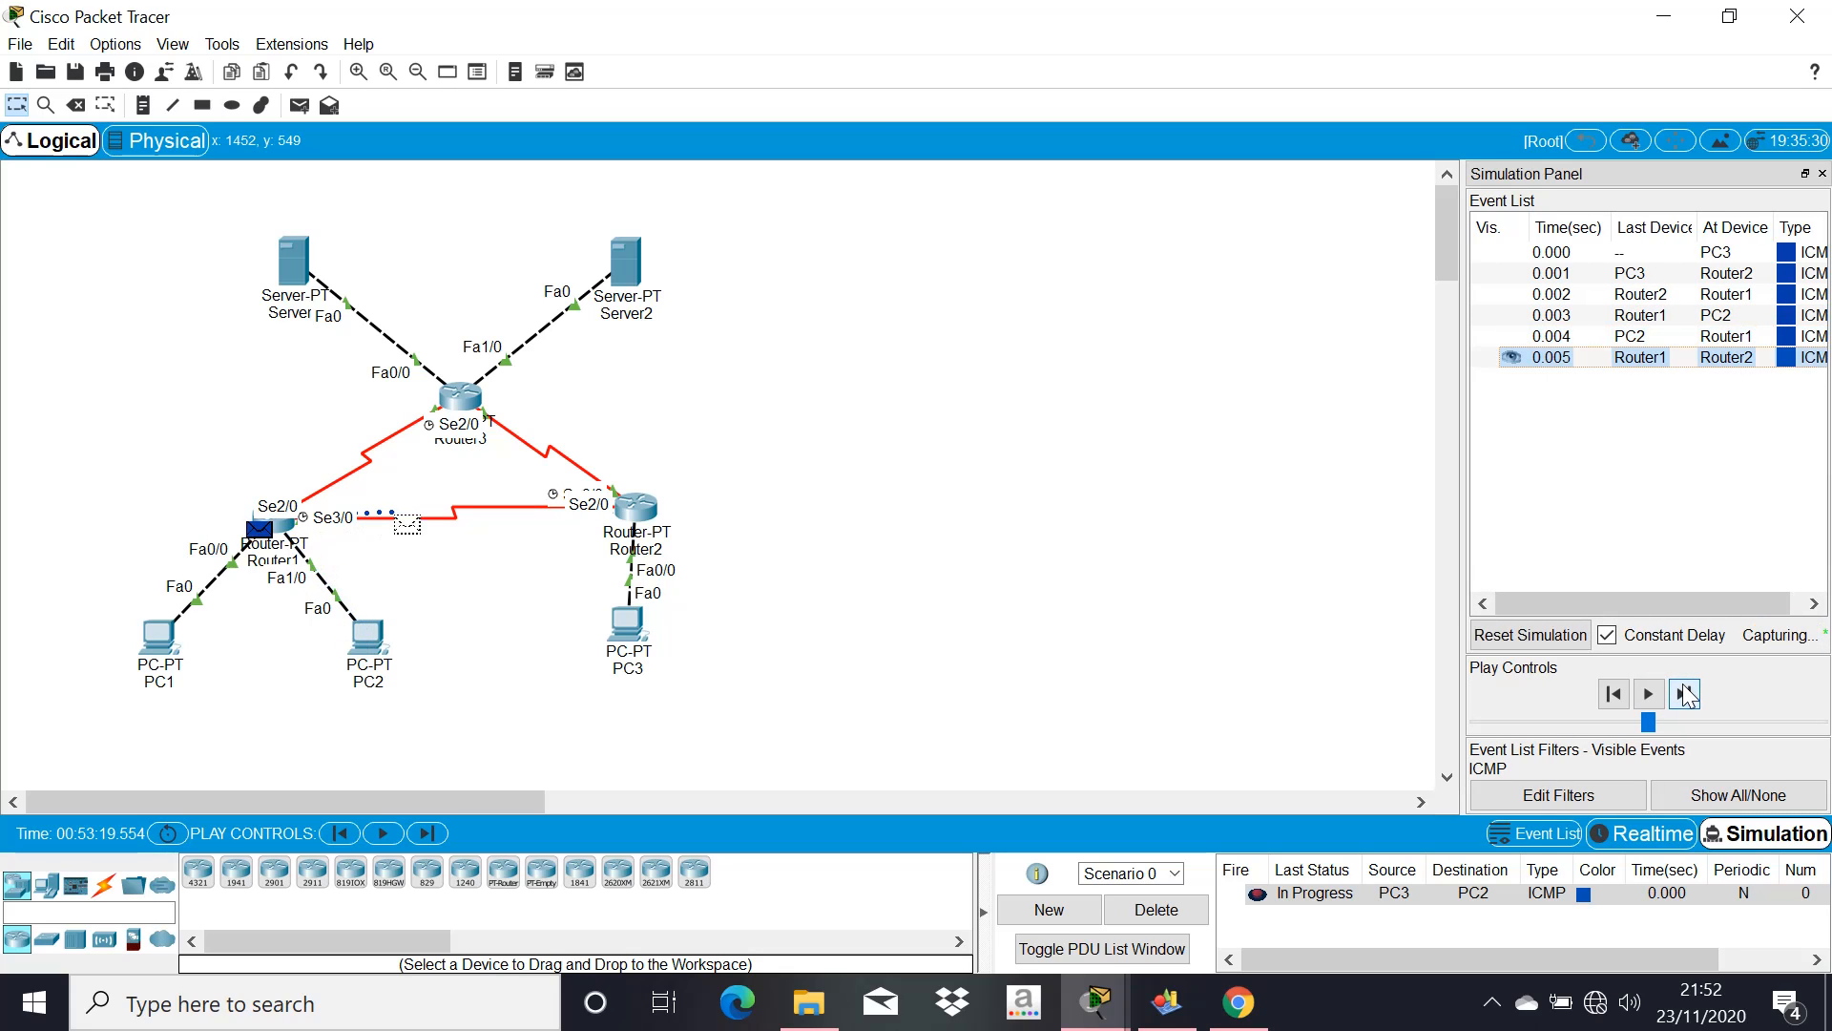
left_click(1685, 694)
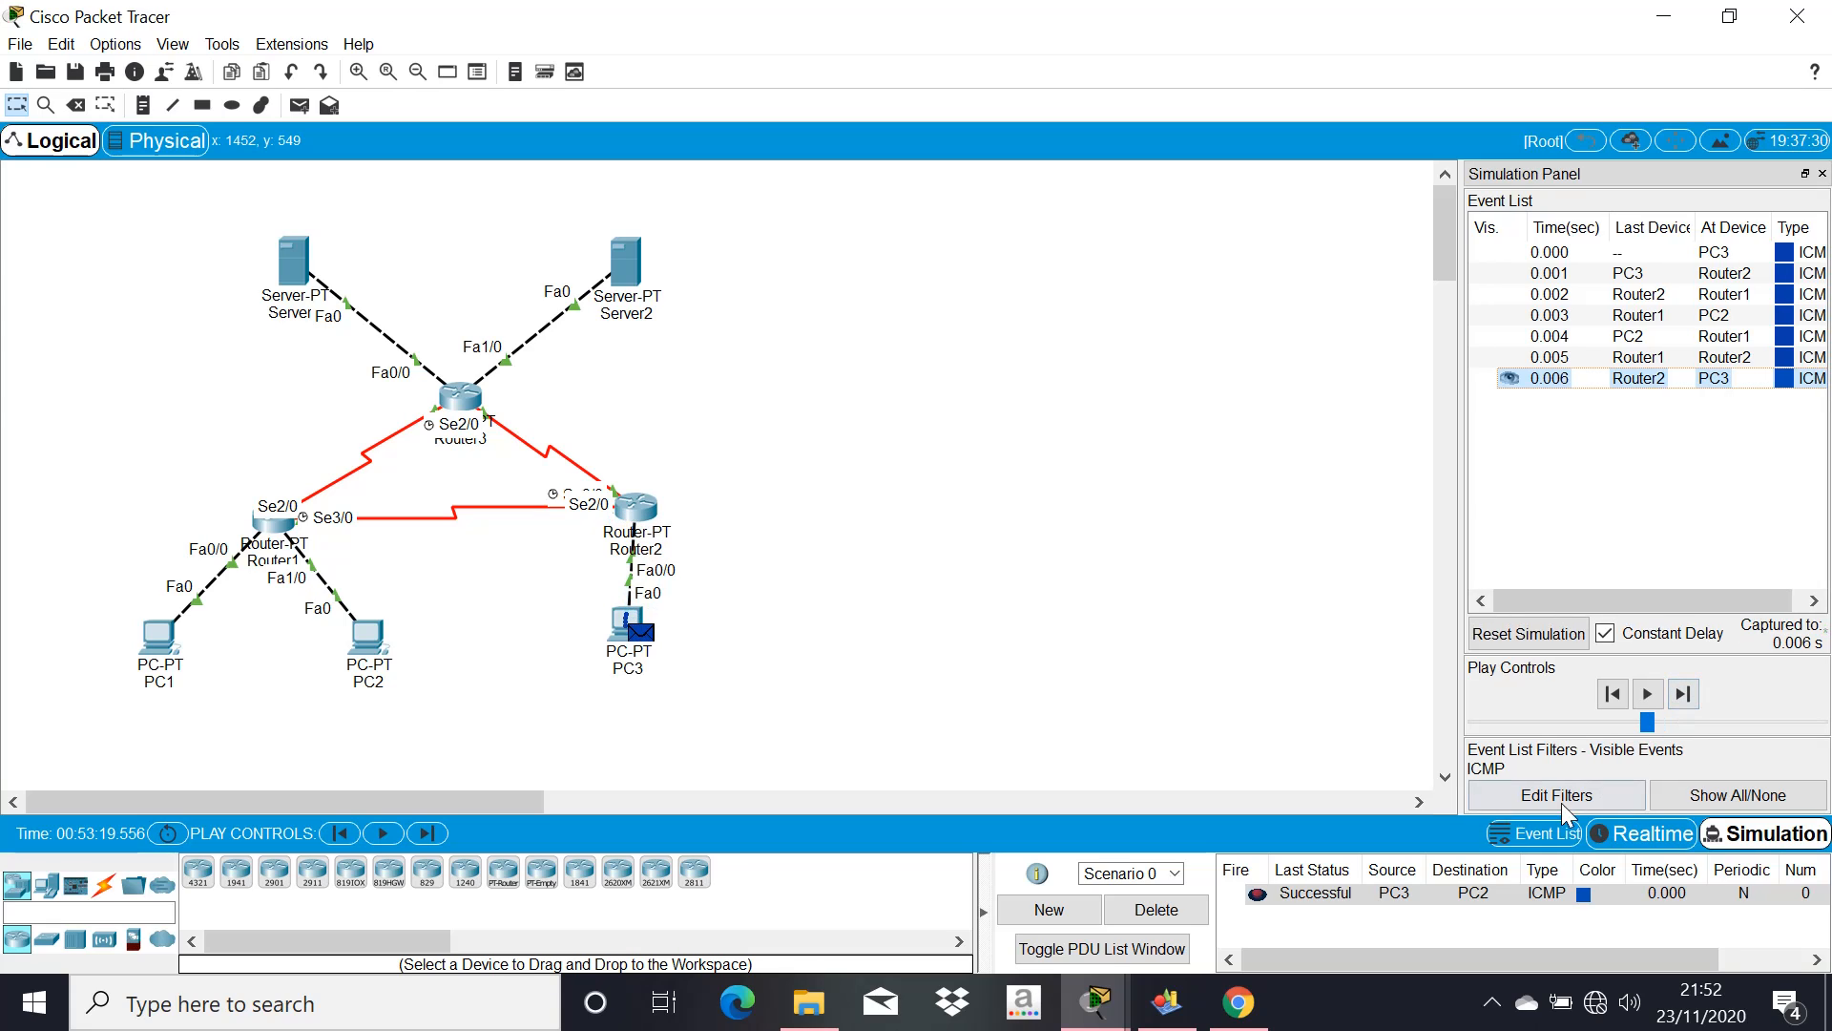
left_click(1195, 908)
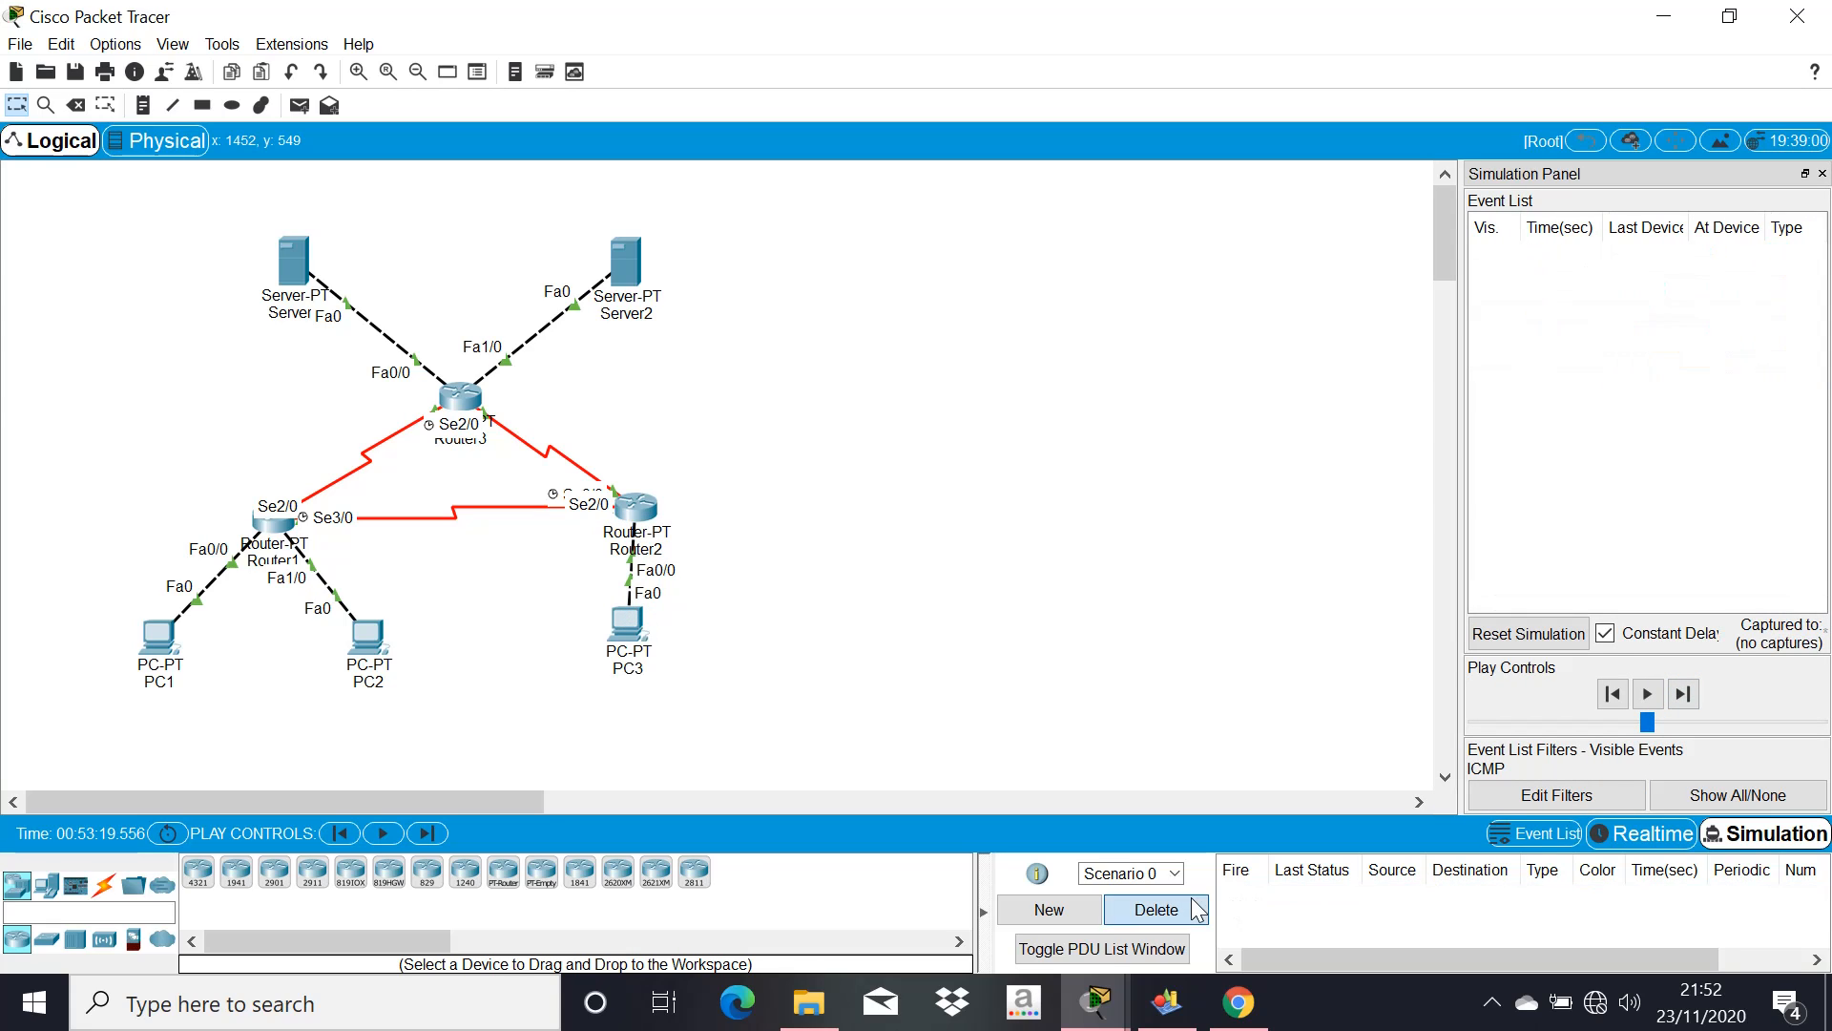
left_click(1502, 642)
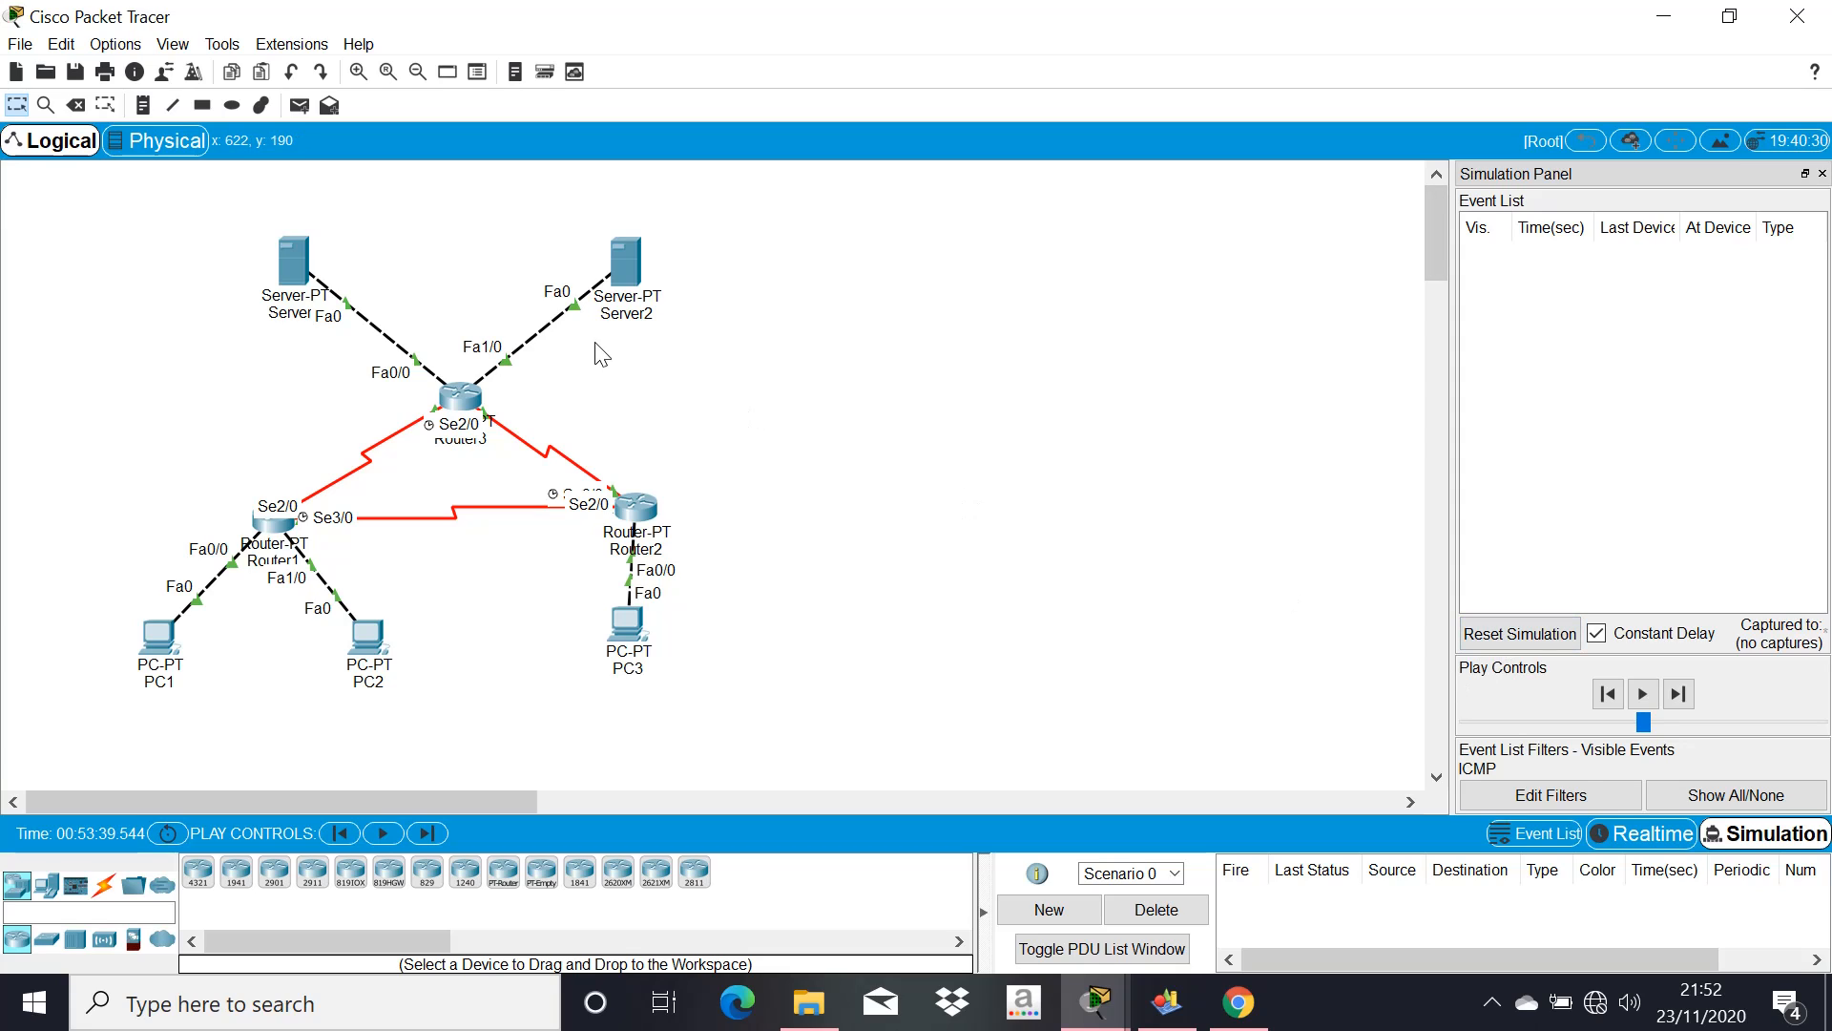
Test PC3 to Server1 with a simple PDU, capturing each hop until the reply returns to PC3, and clear the PDU and simulation
left_click(301, 105)
mouse_move(665, 559)
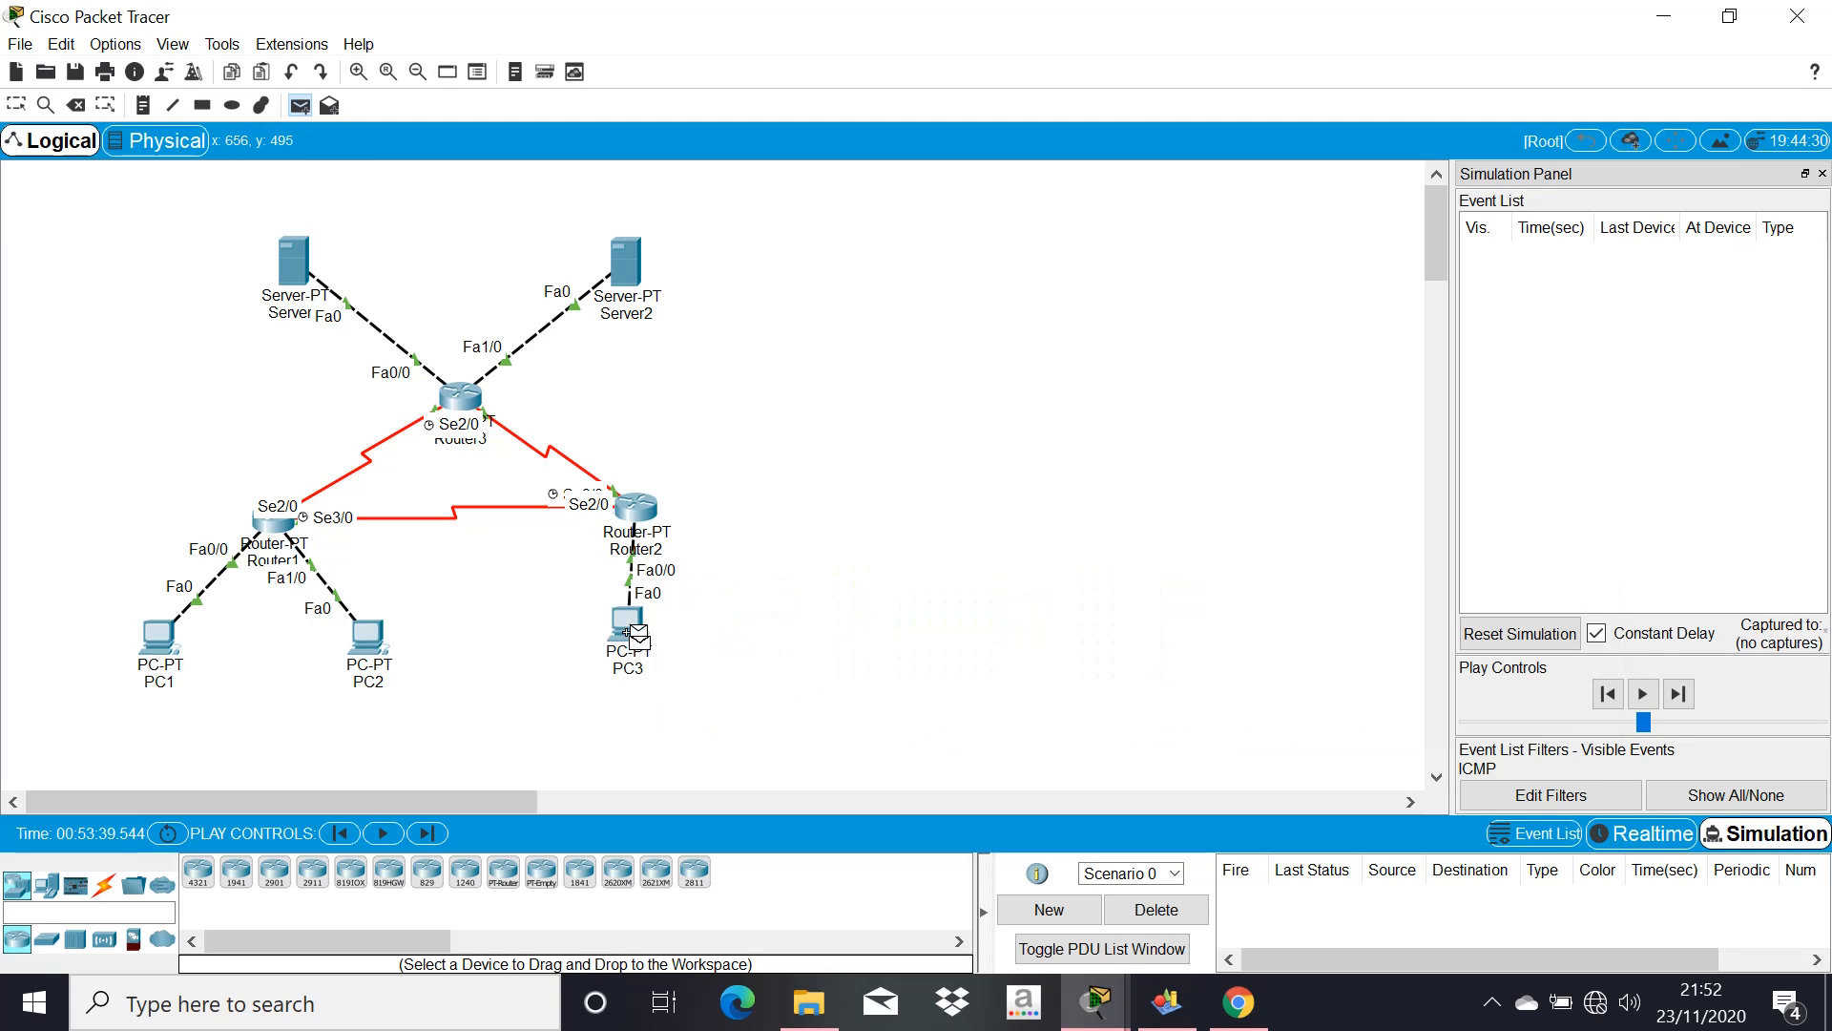
left_click(299, 271)
left_click(1684, 700)
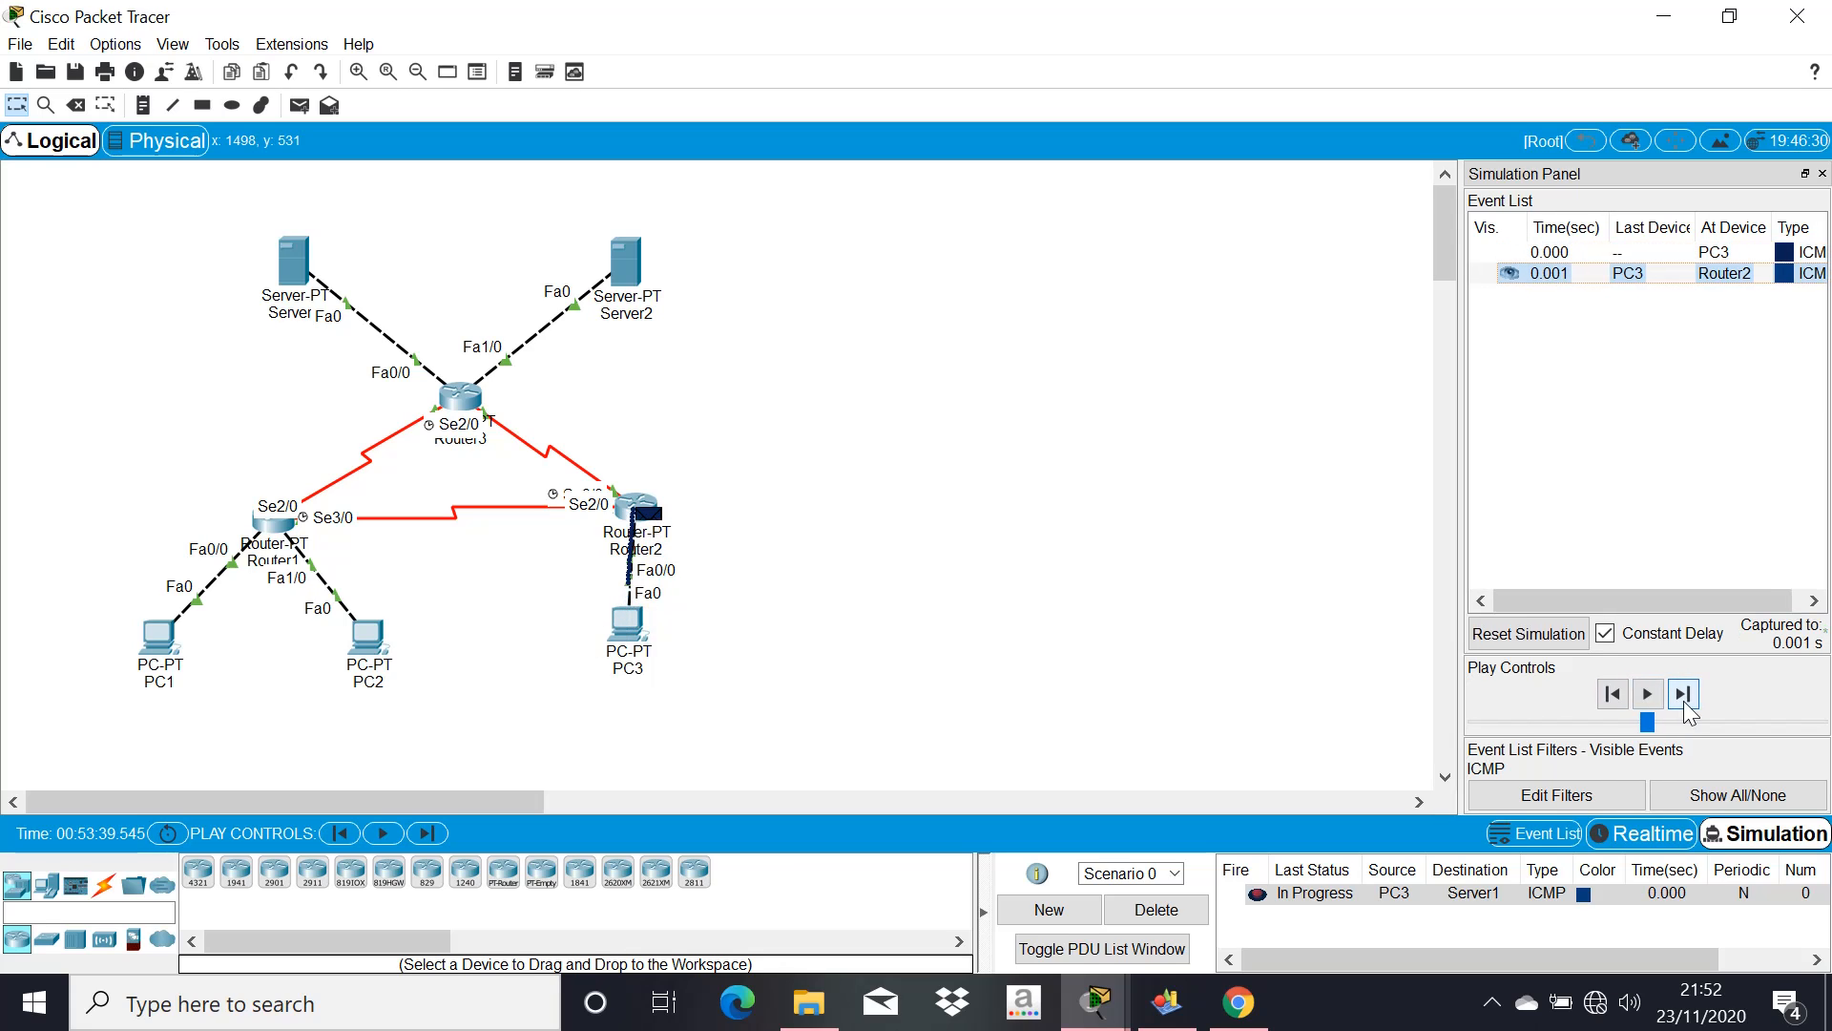
left_click(1683, 700)
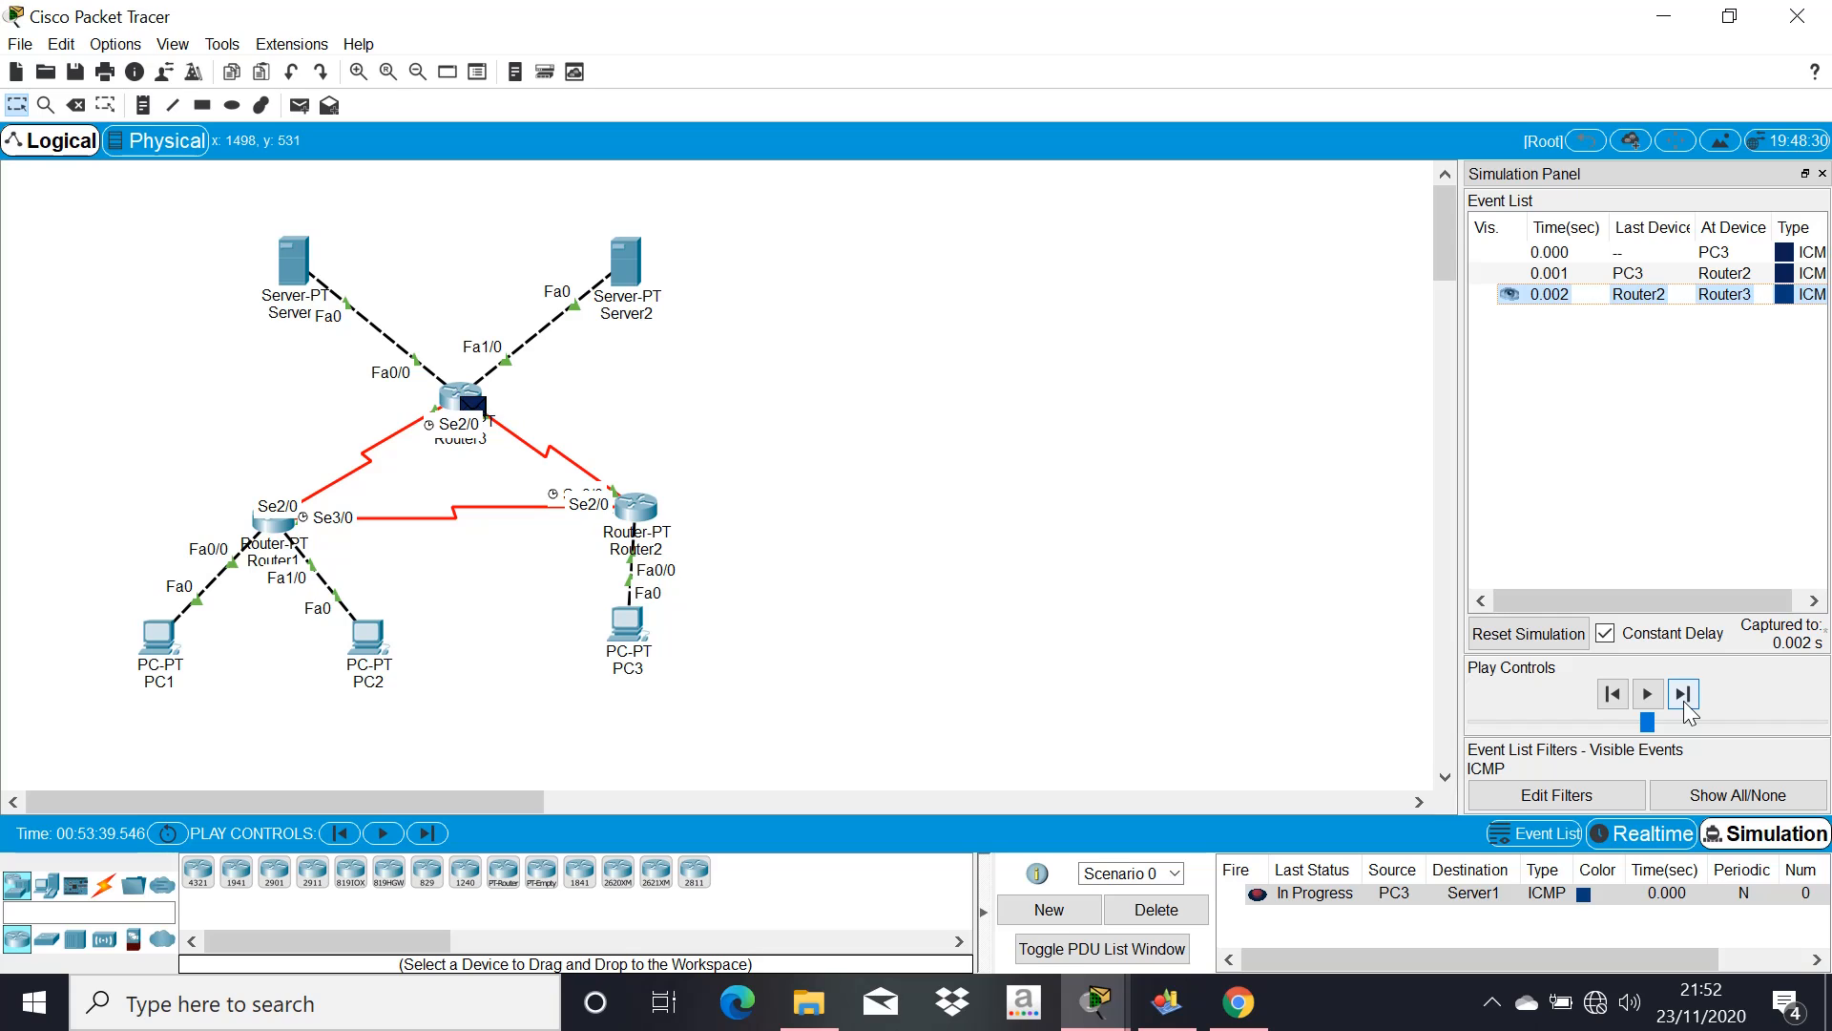
left_click(1683, 700)
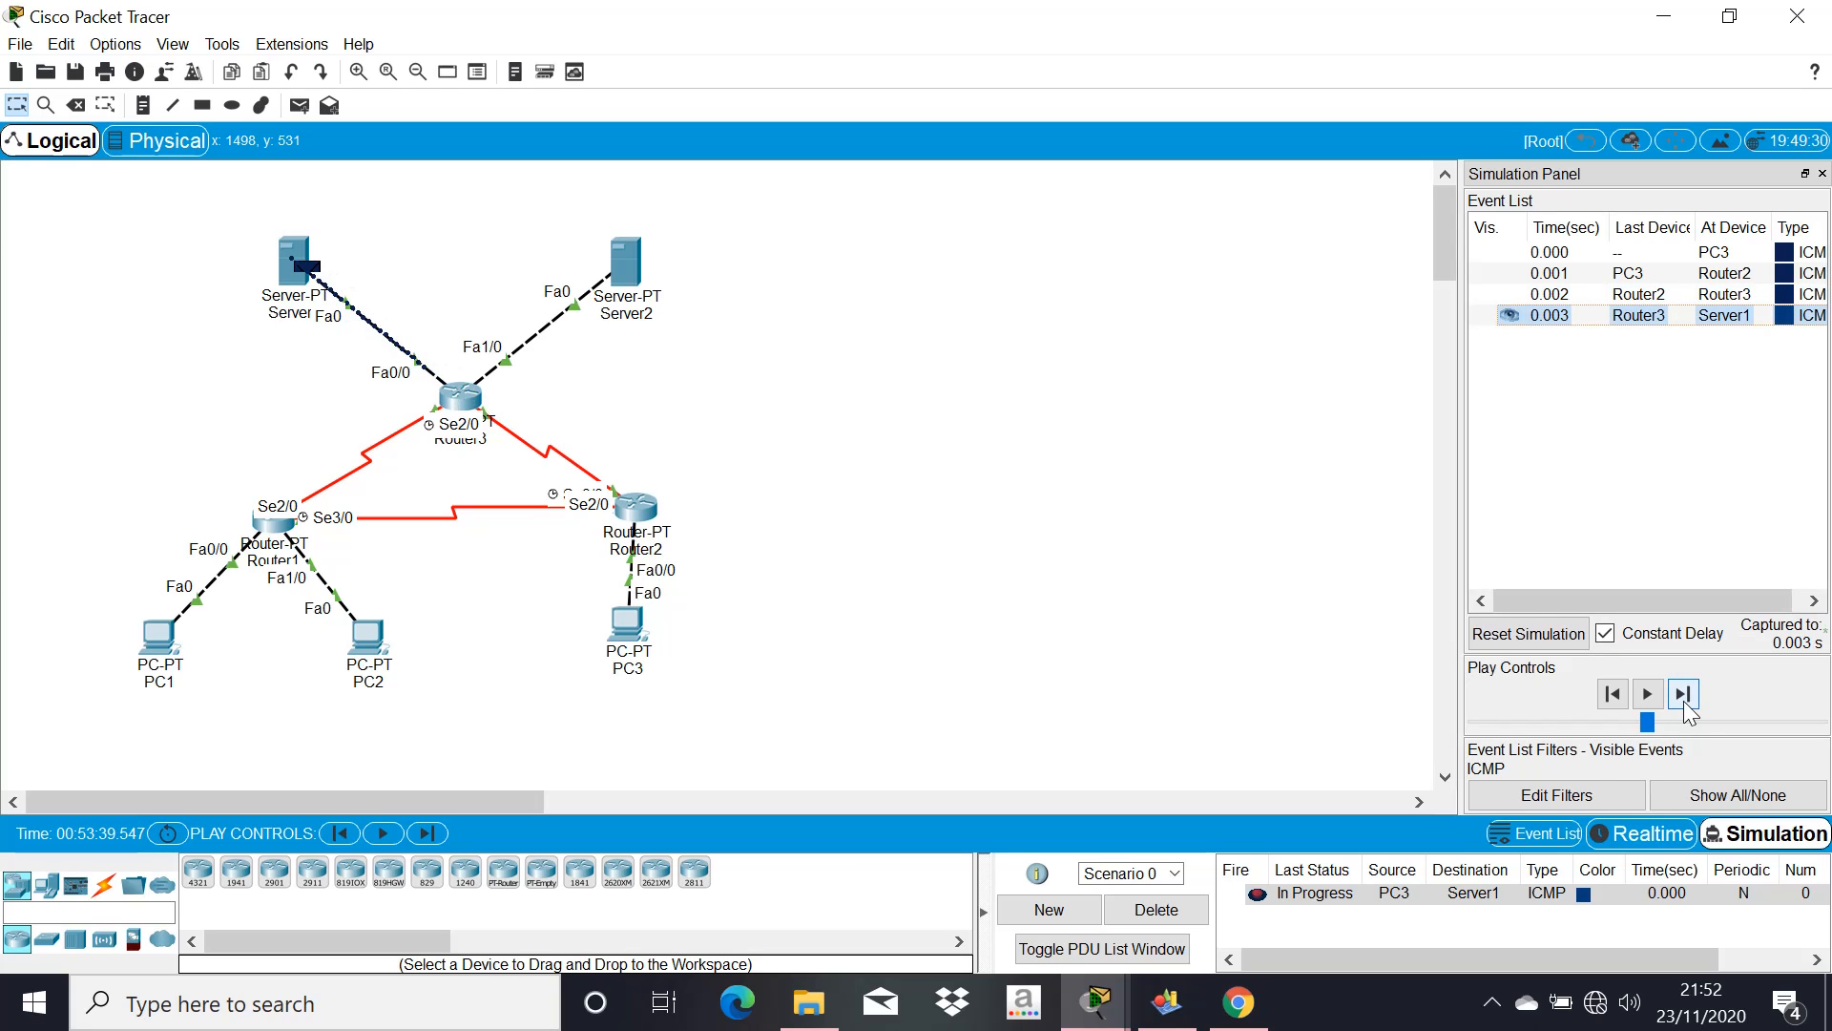
left_click(1683, 700)
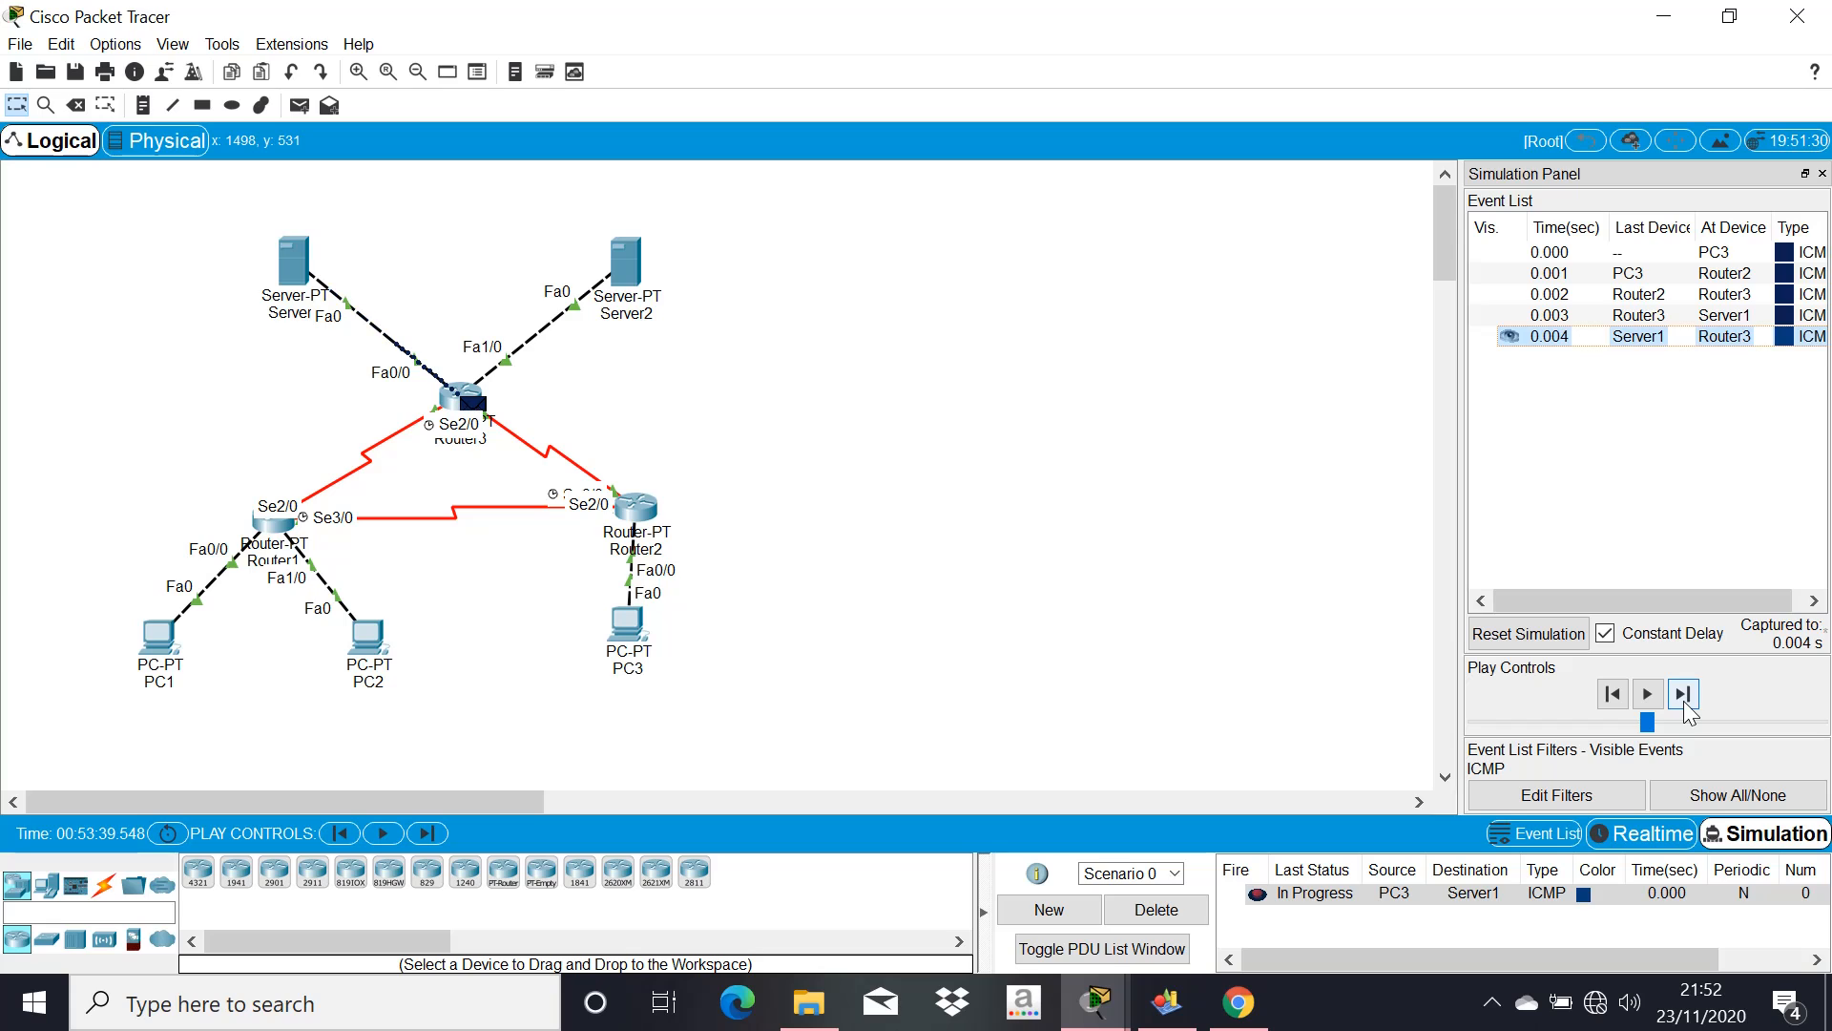
left_click(1683, 700)
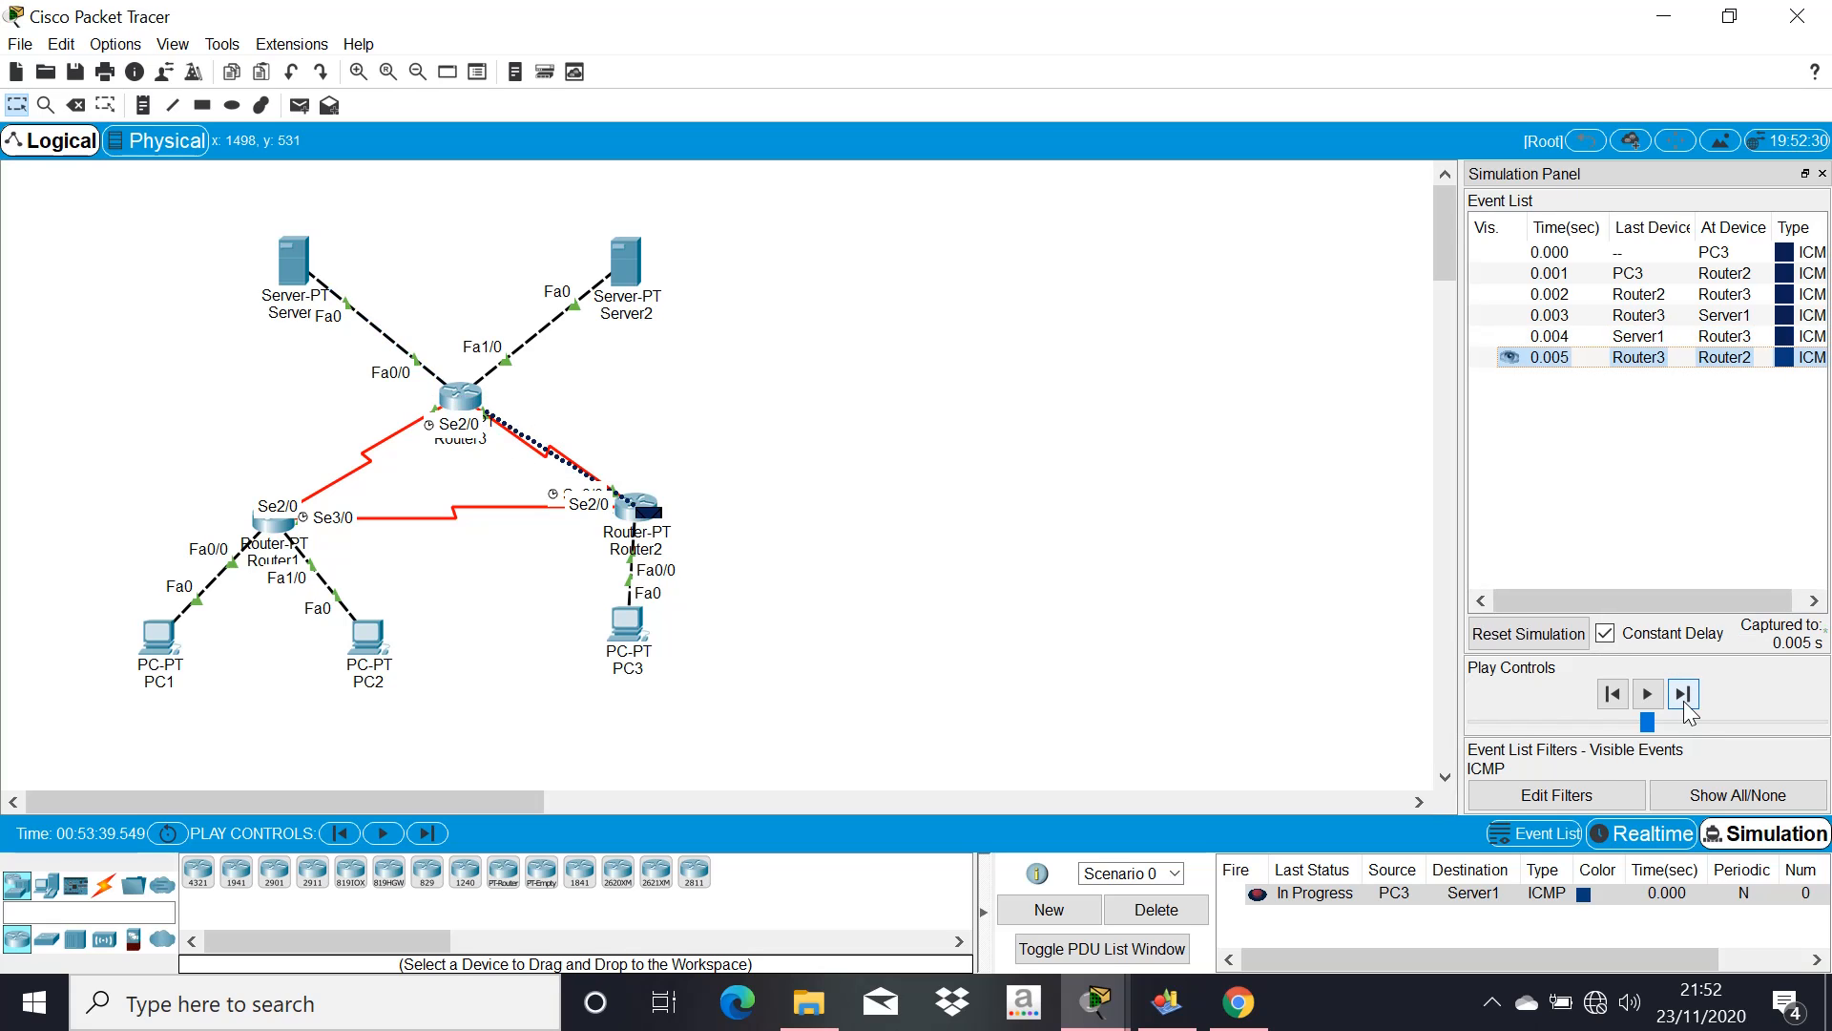
left_click(1684, 701)
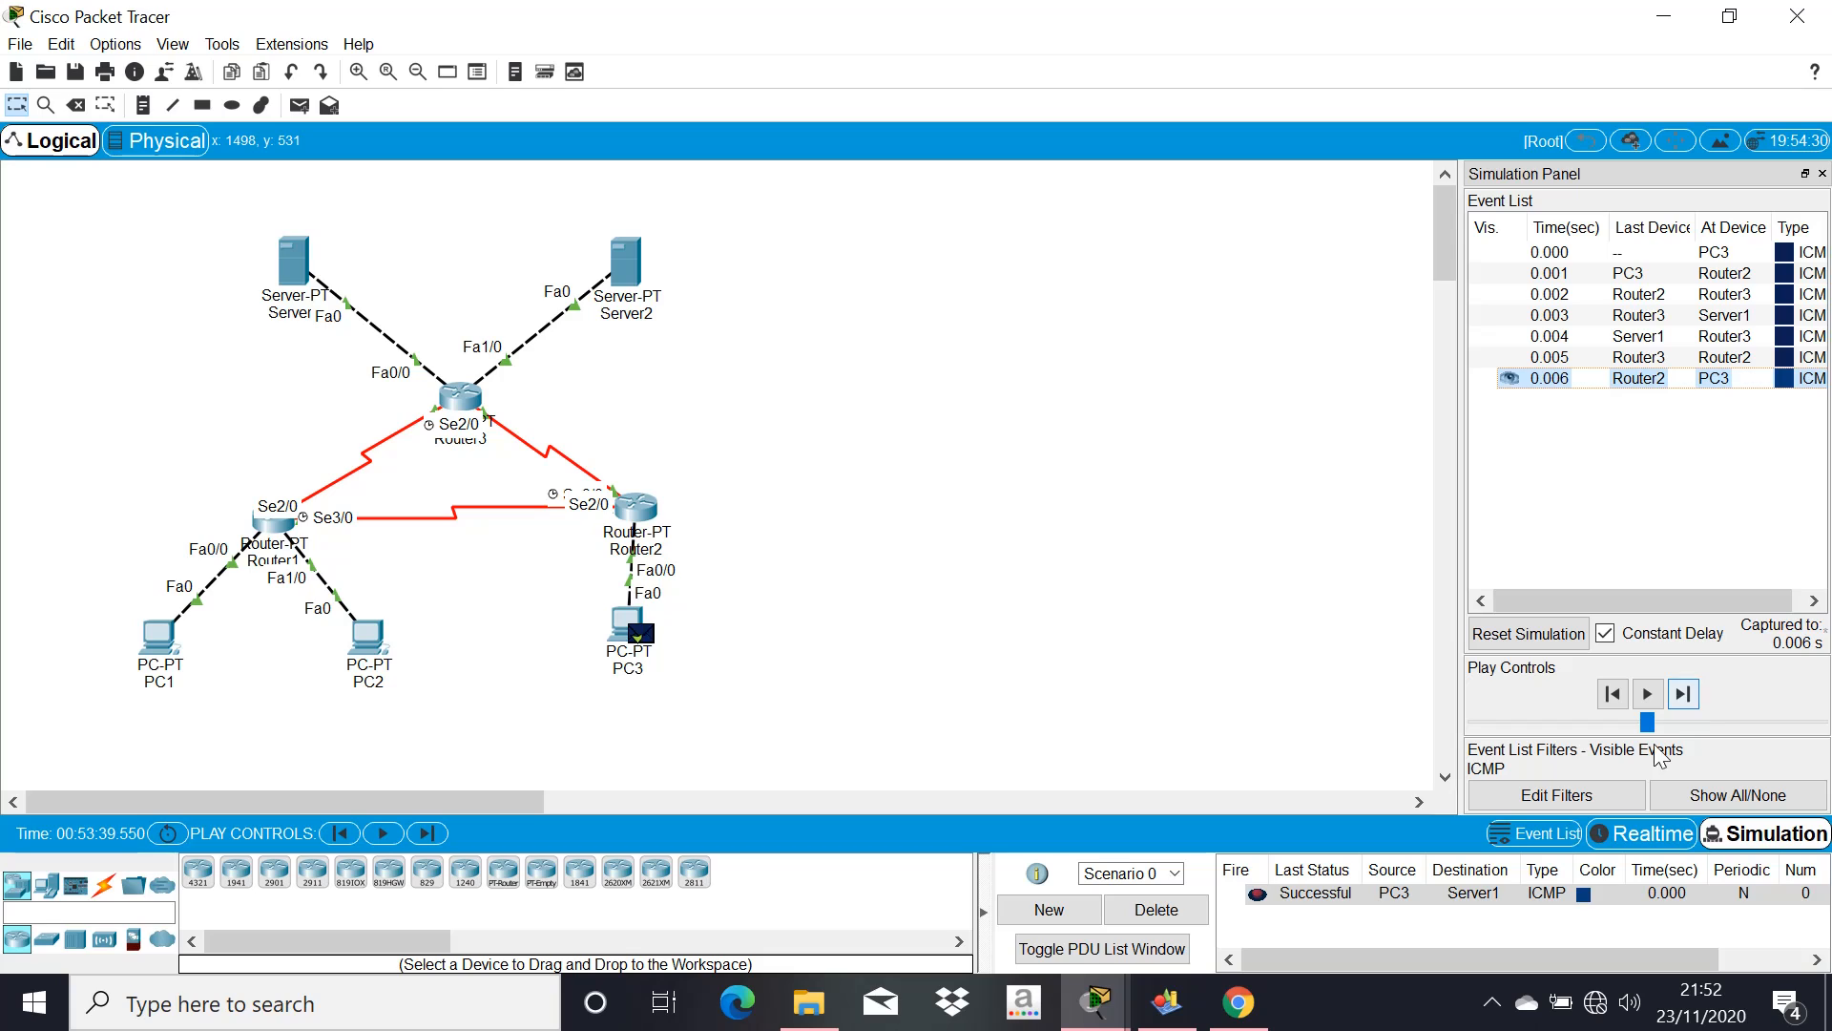
left_click(1493, 887)
left_click(1205, 908)
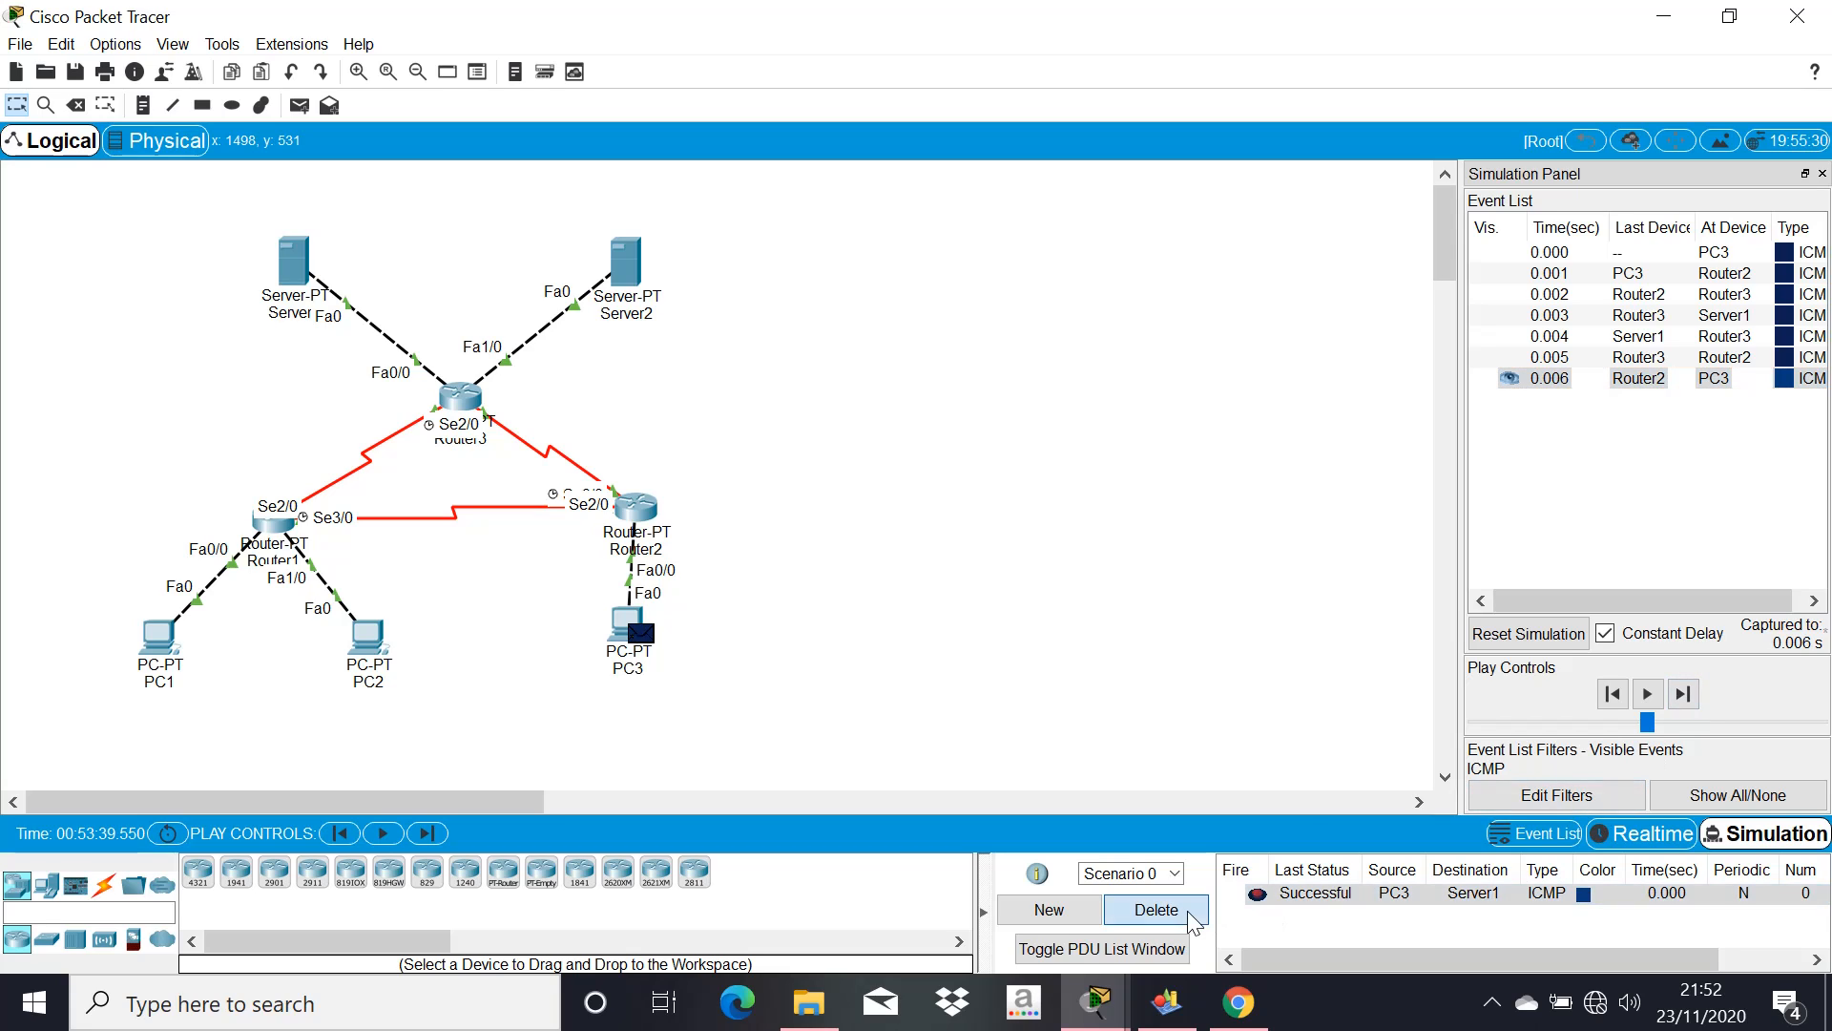
left_click(1507, 635)
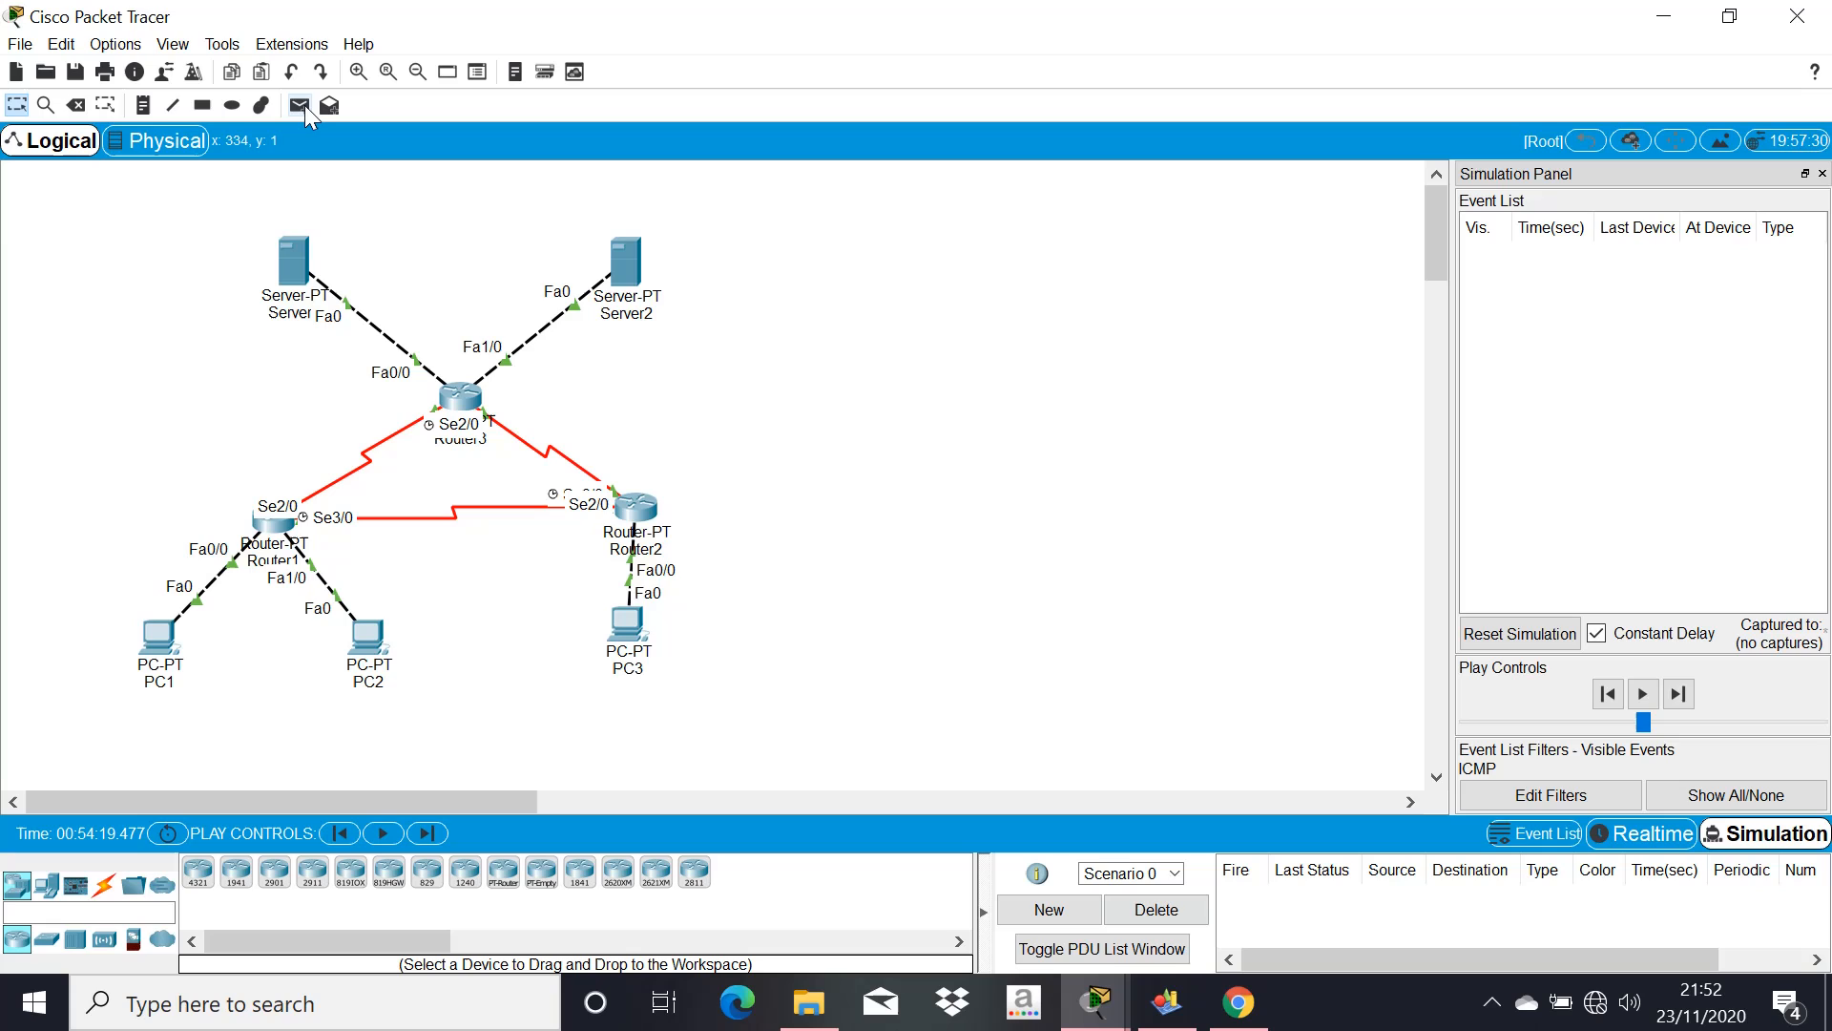
Test PC3 to Server2 with a simple PDU, capturing each hop until the reply returns to PC3, and clear the PDU and simulation
left_click(303, 105)
left_click(637, 258)
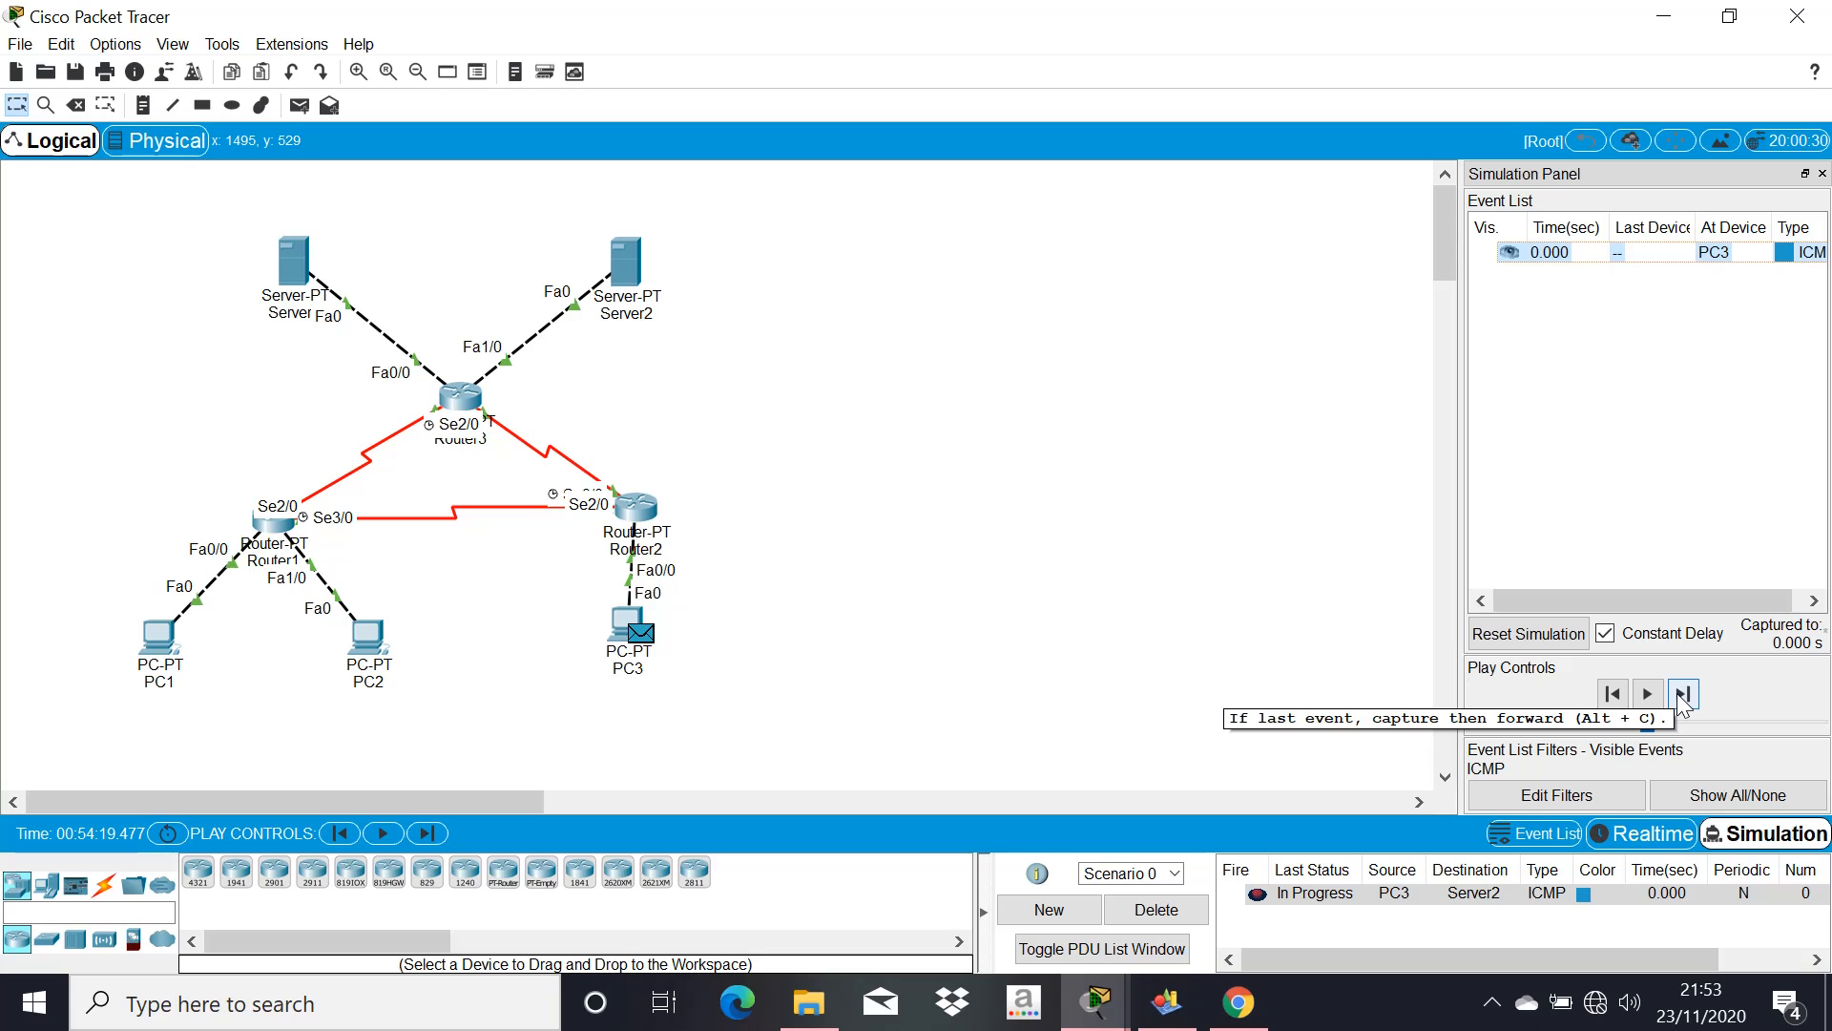
left_click(1682, 695)
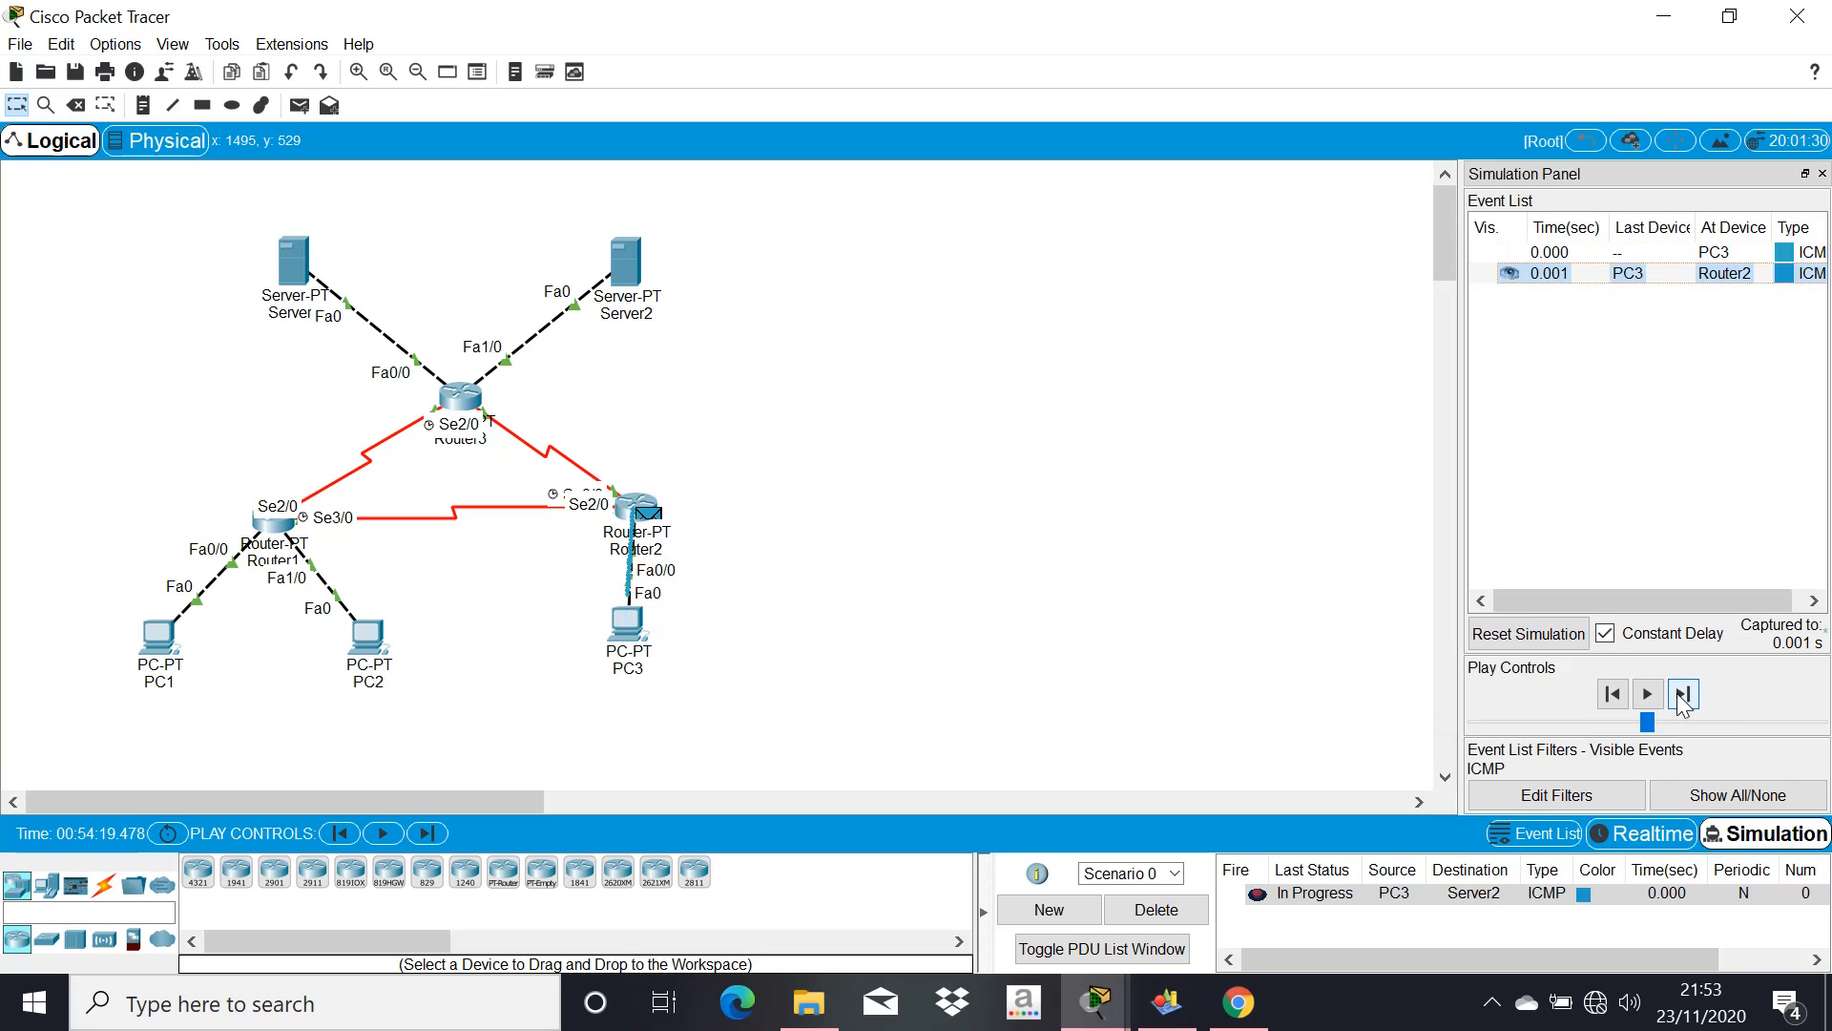
left_click(1682, 695)
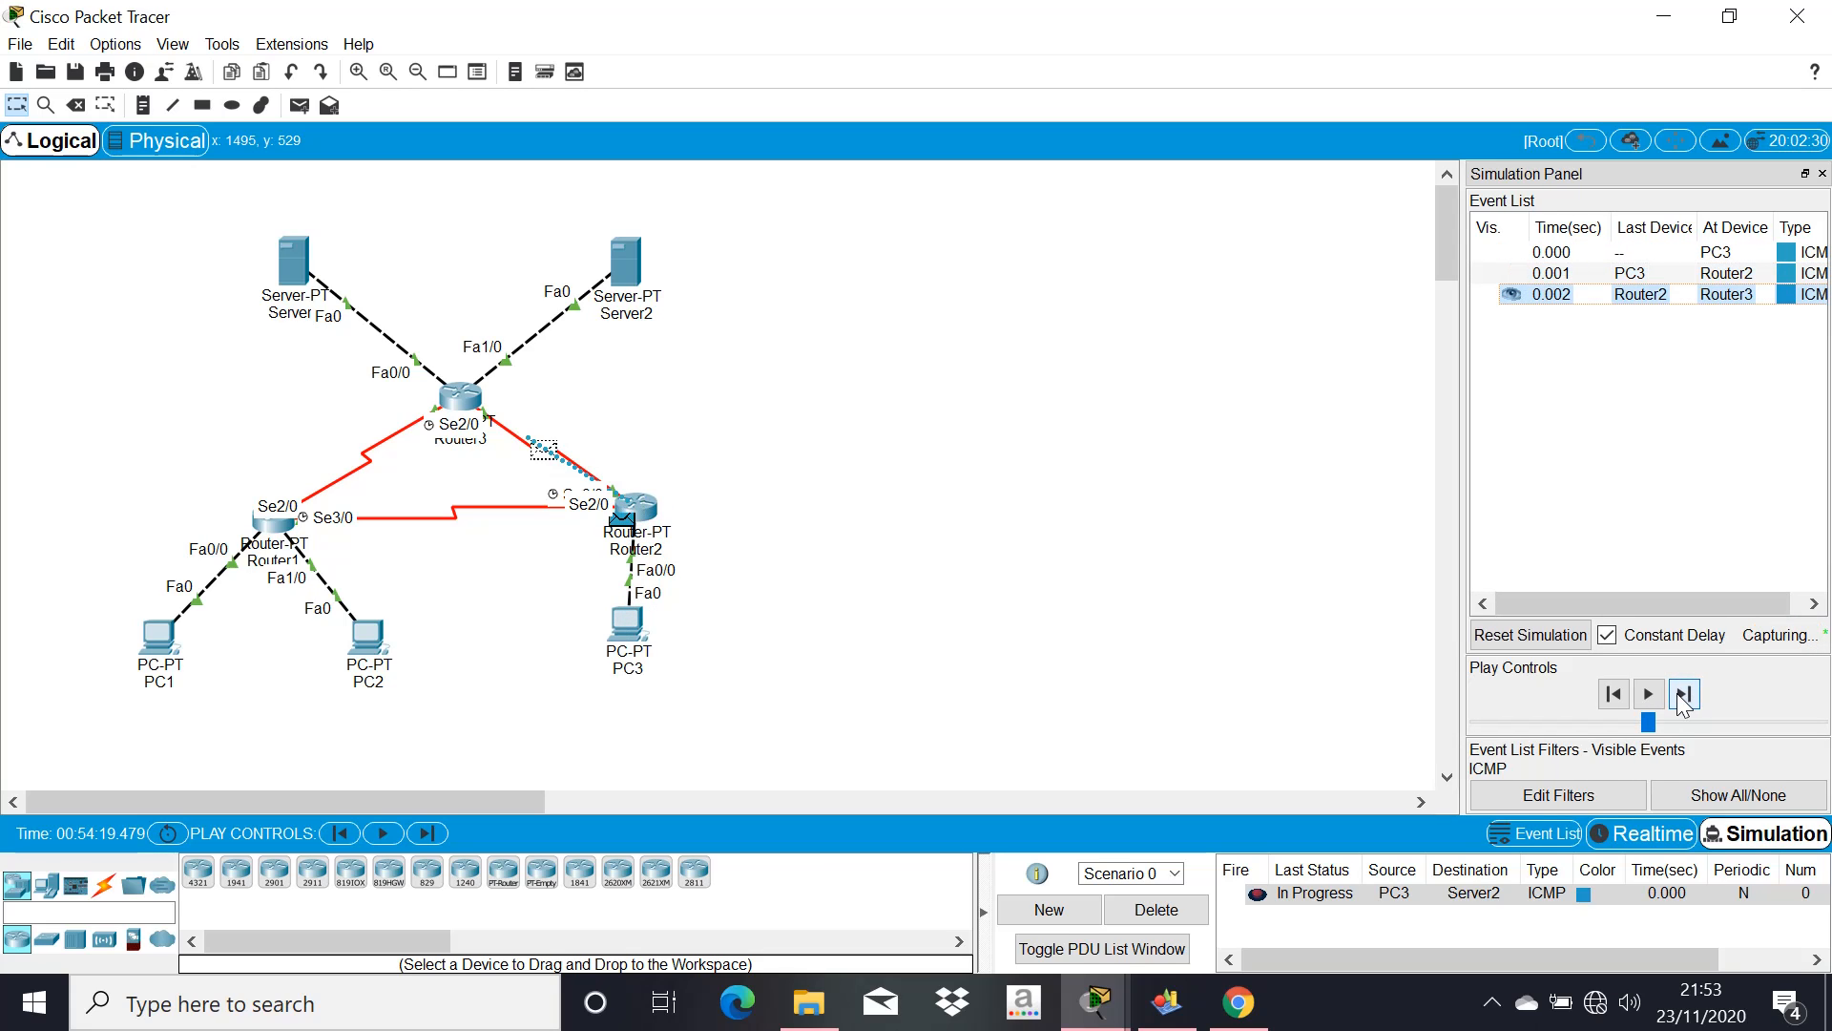
left_click(1681, 696)
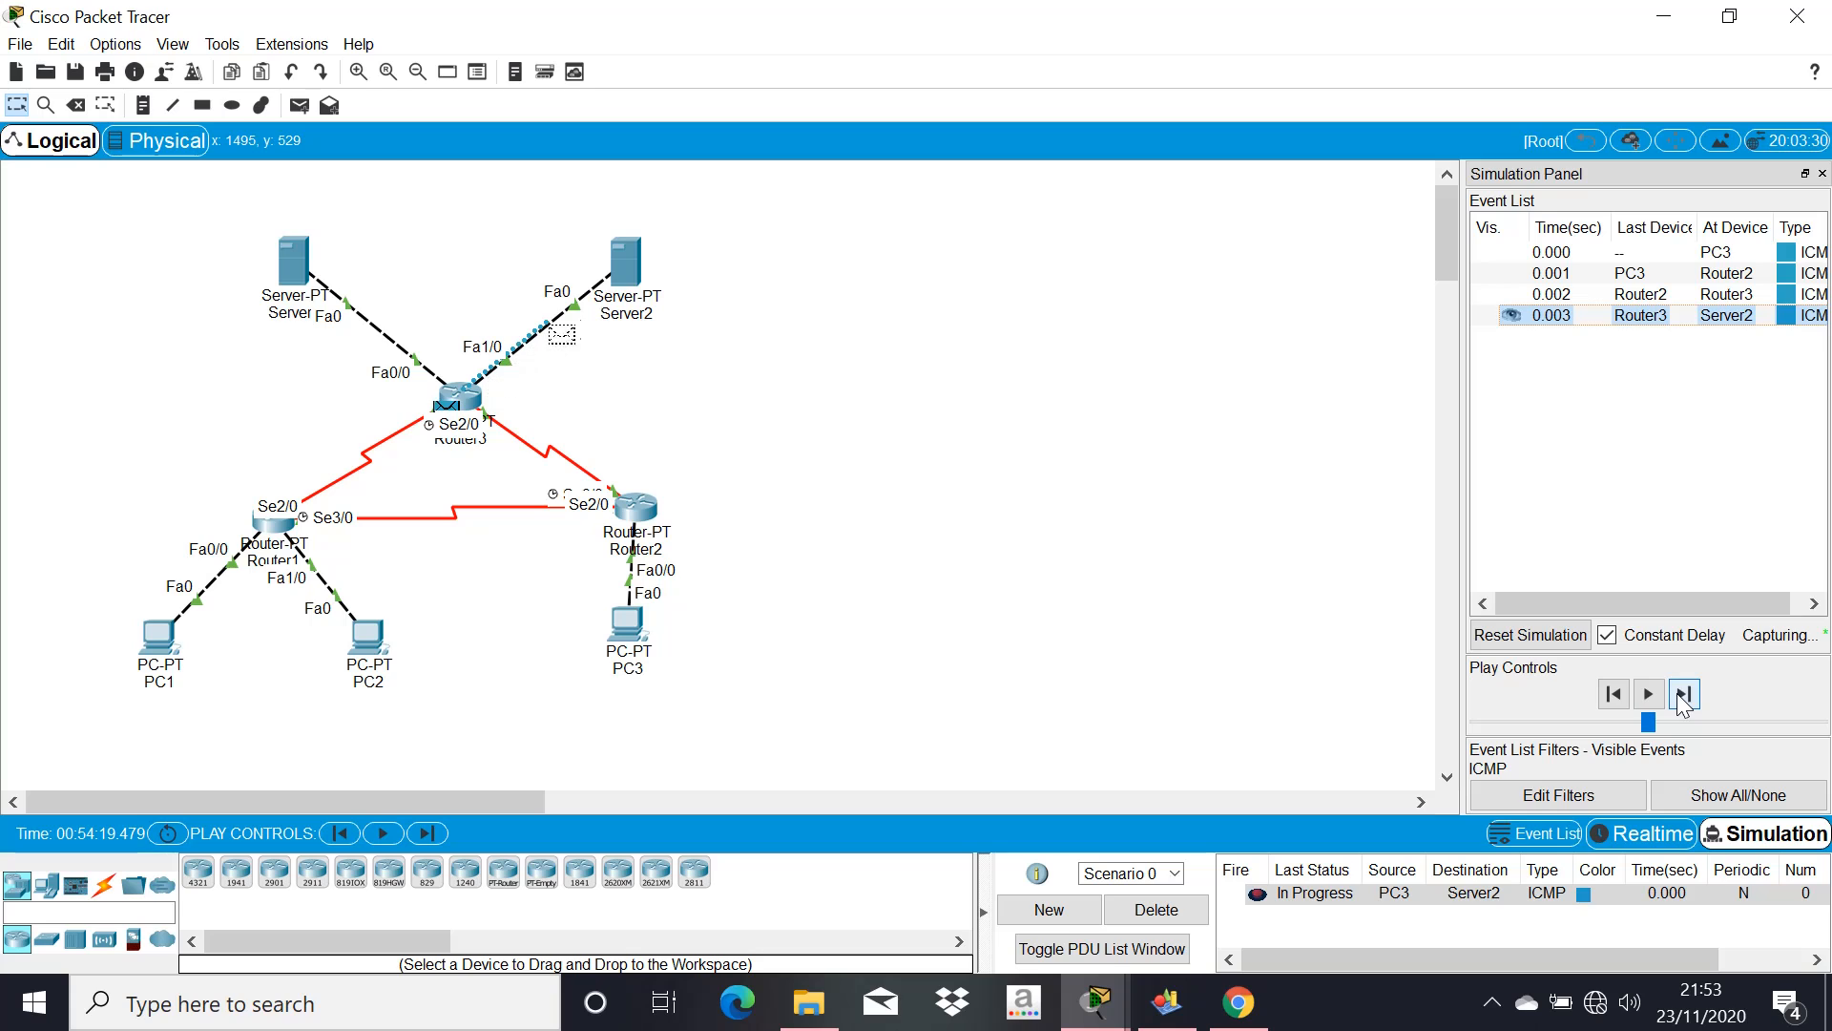
left_click(1682, 697)
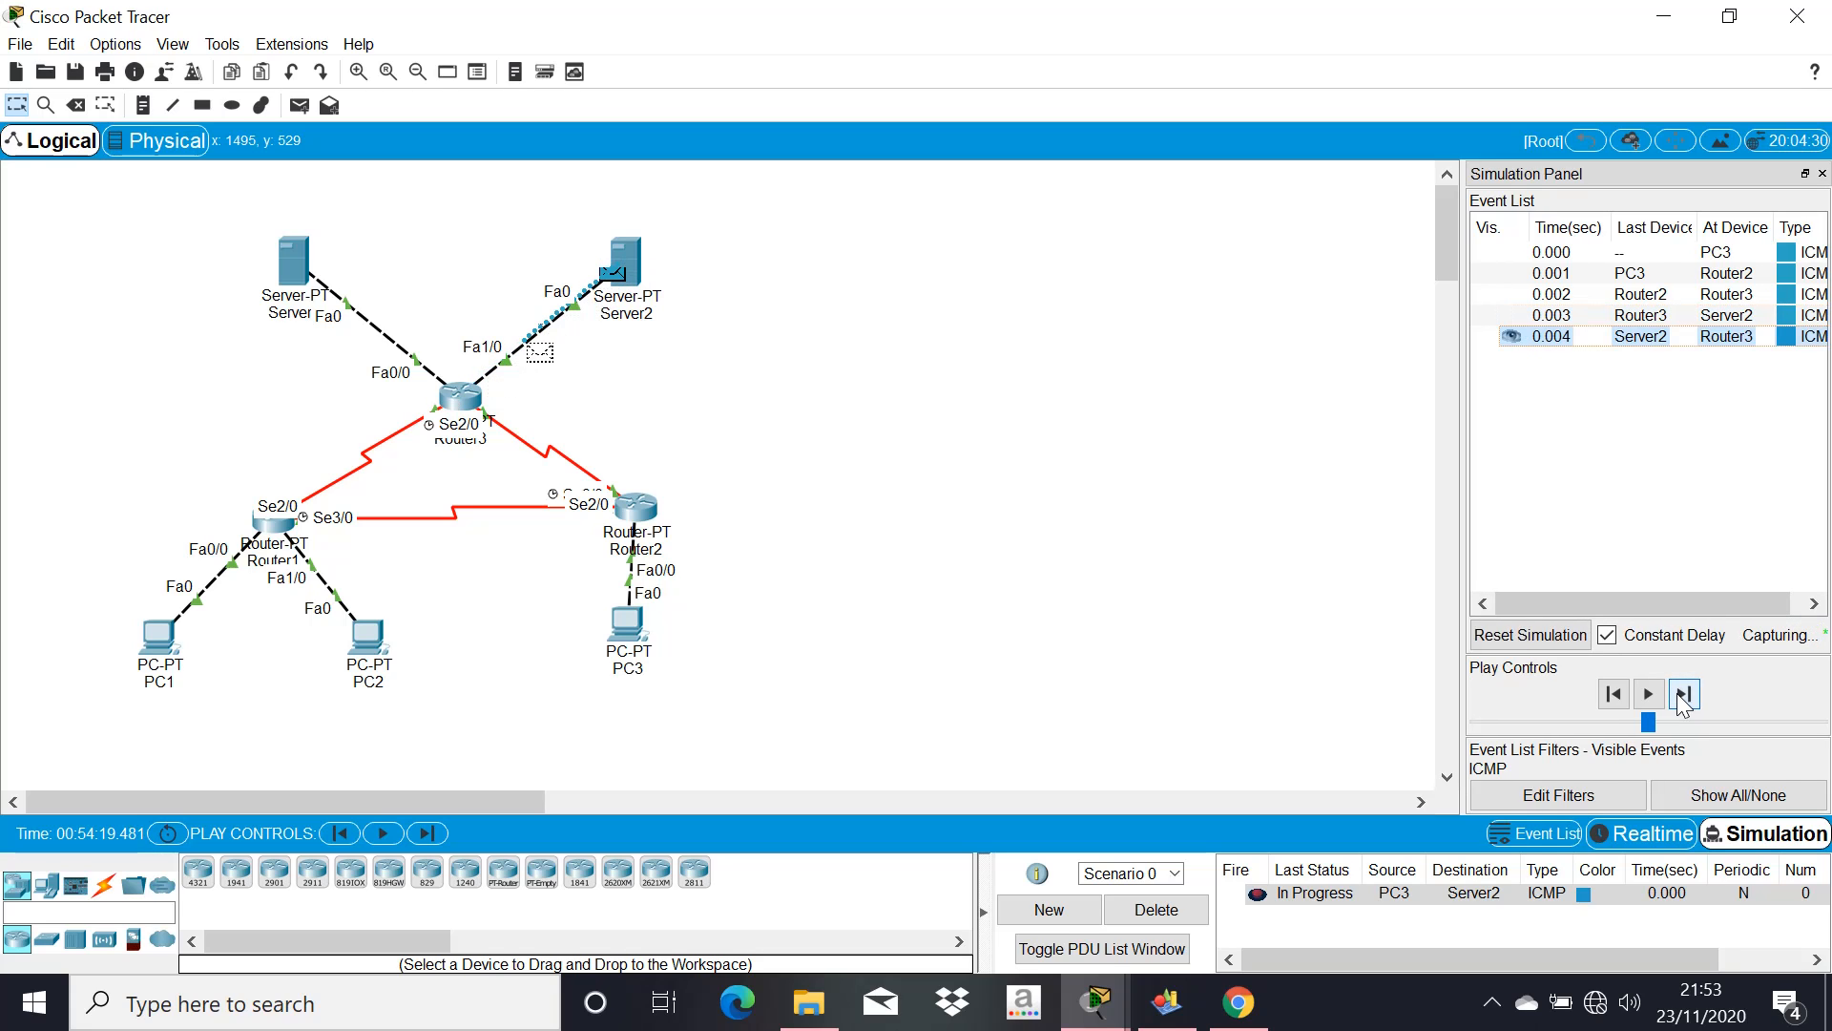
left_click(1682, 696)
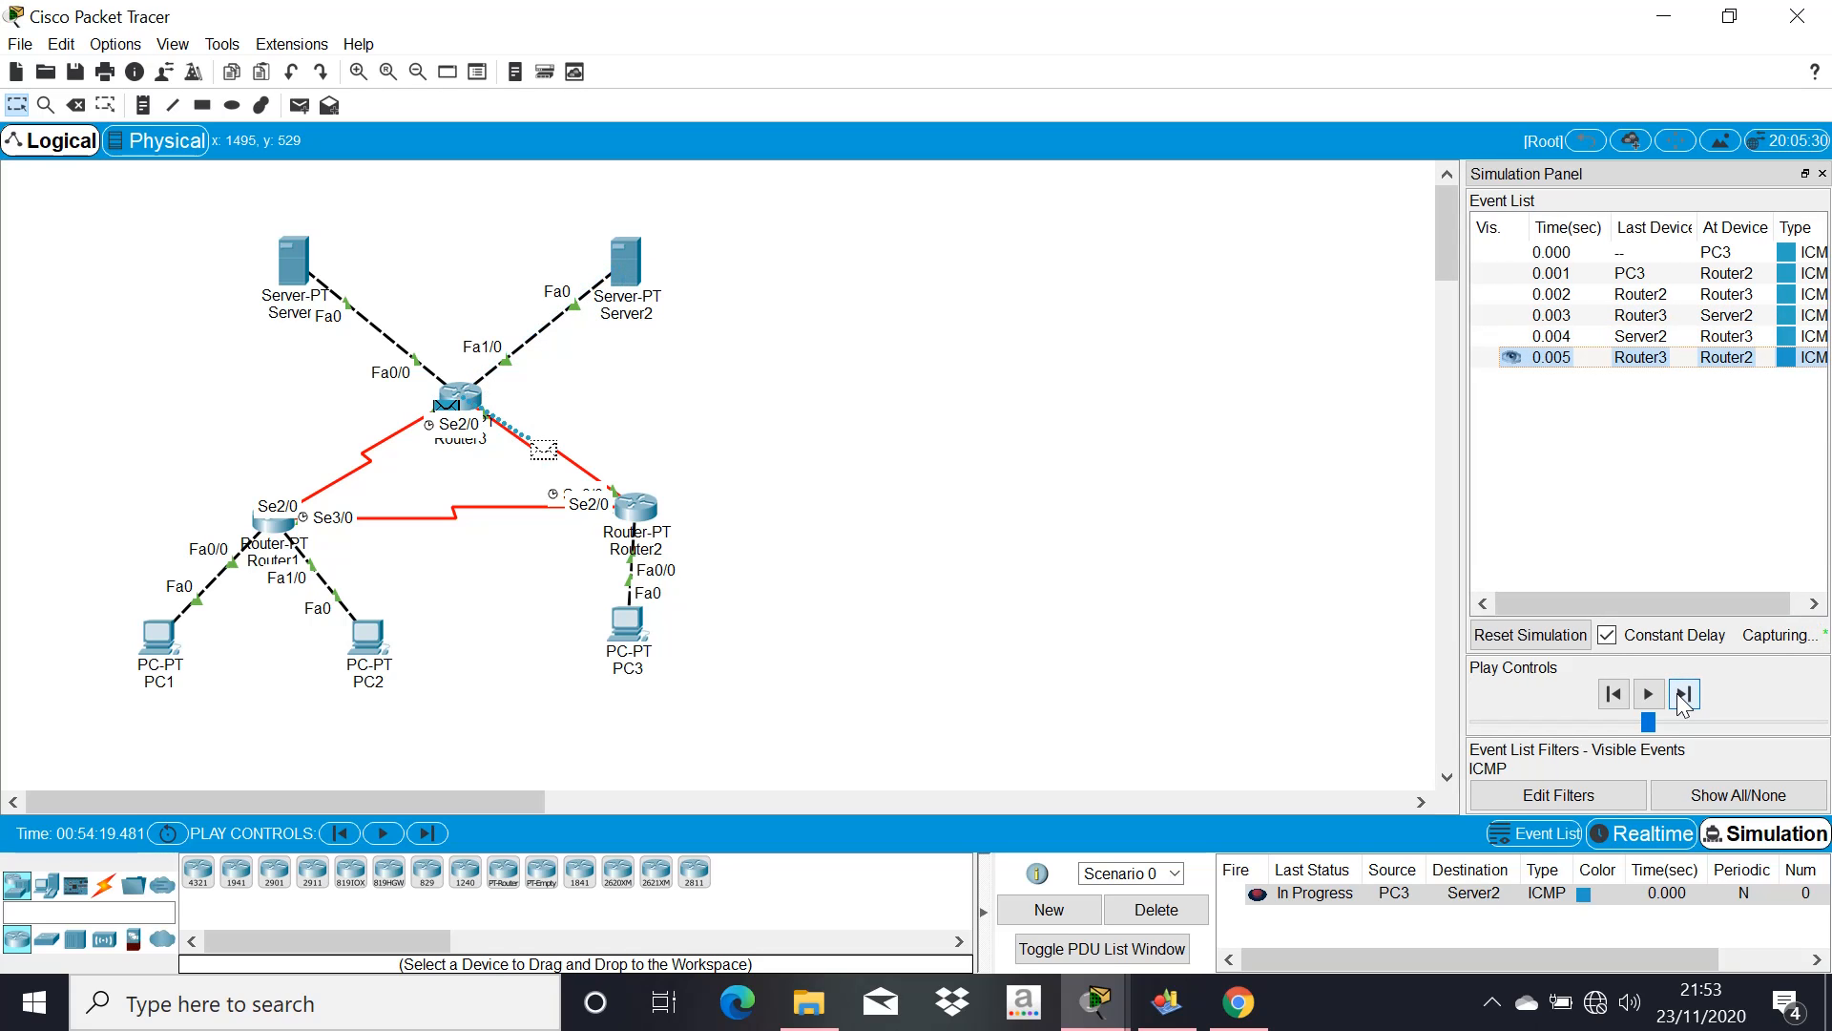
left_click(1683, 697)
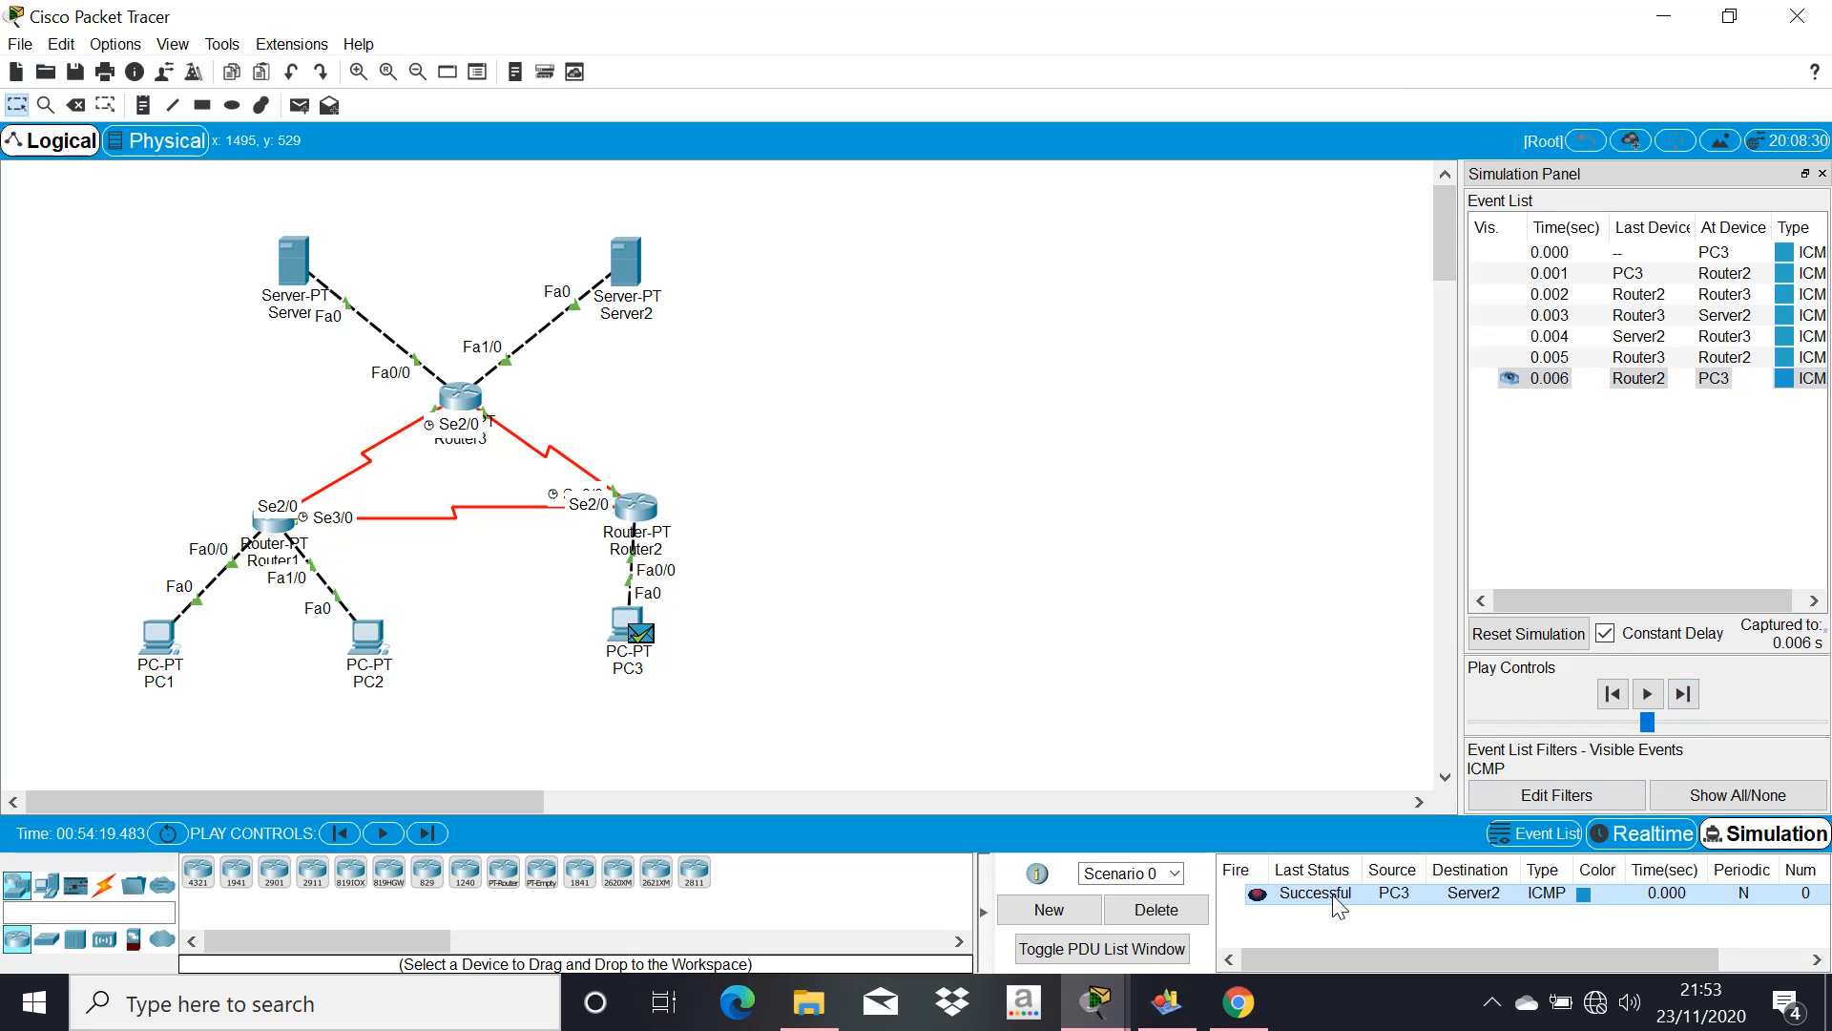
left_click(1155, 910)
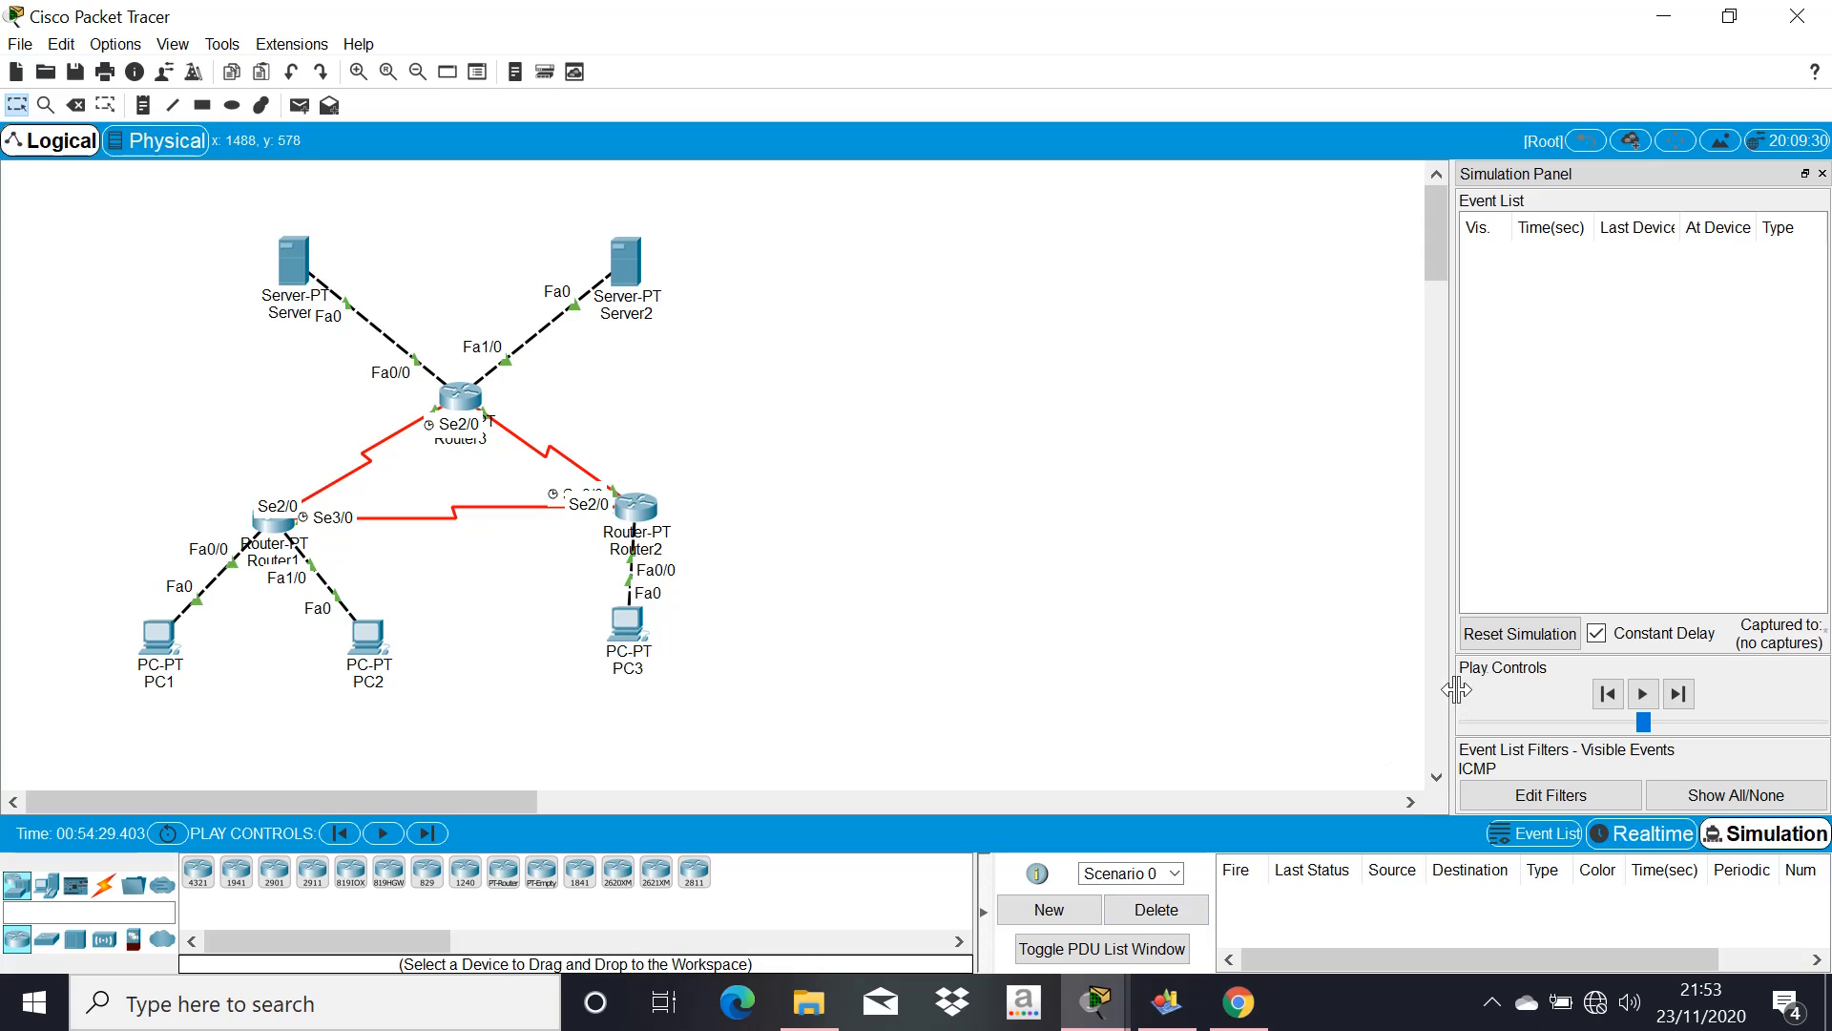
left_click(1502, 630)
Test Server1 to Server2 with a simple PDU, capturing each hop until the reply returns to Server1, and clear the PDU and simulation
left_click(300, 107)
left_click(295, 277)
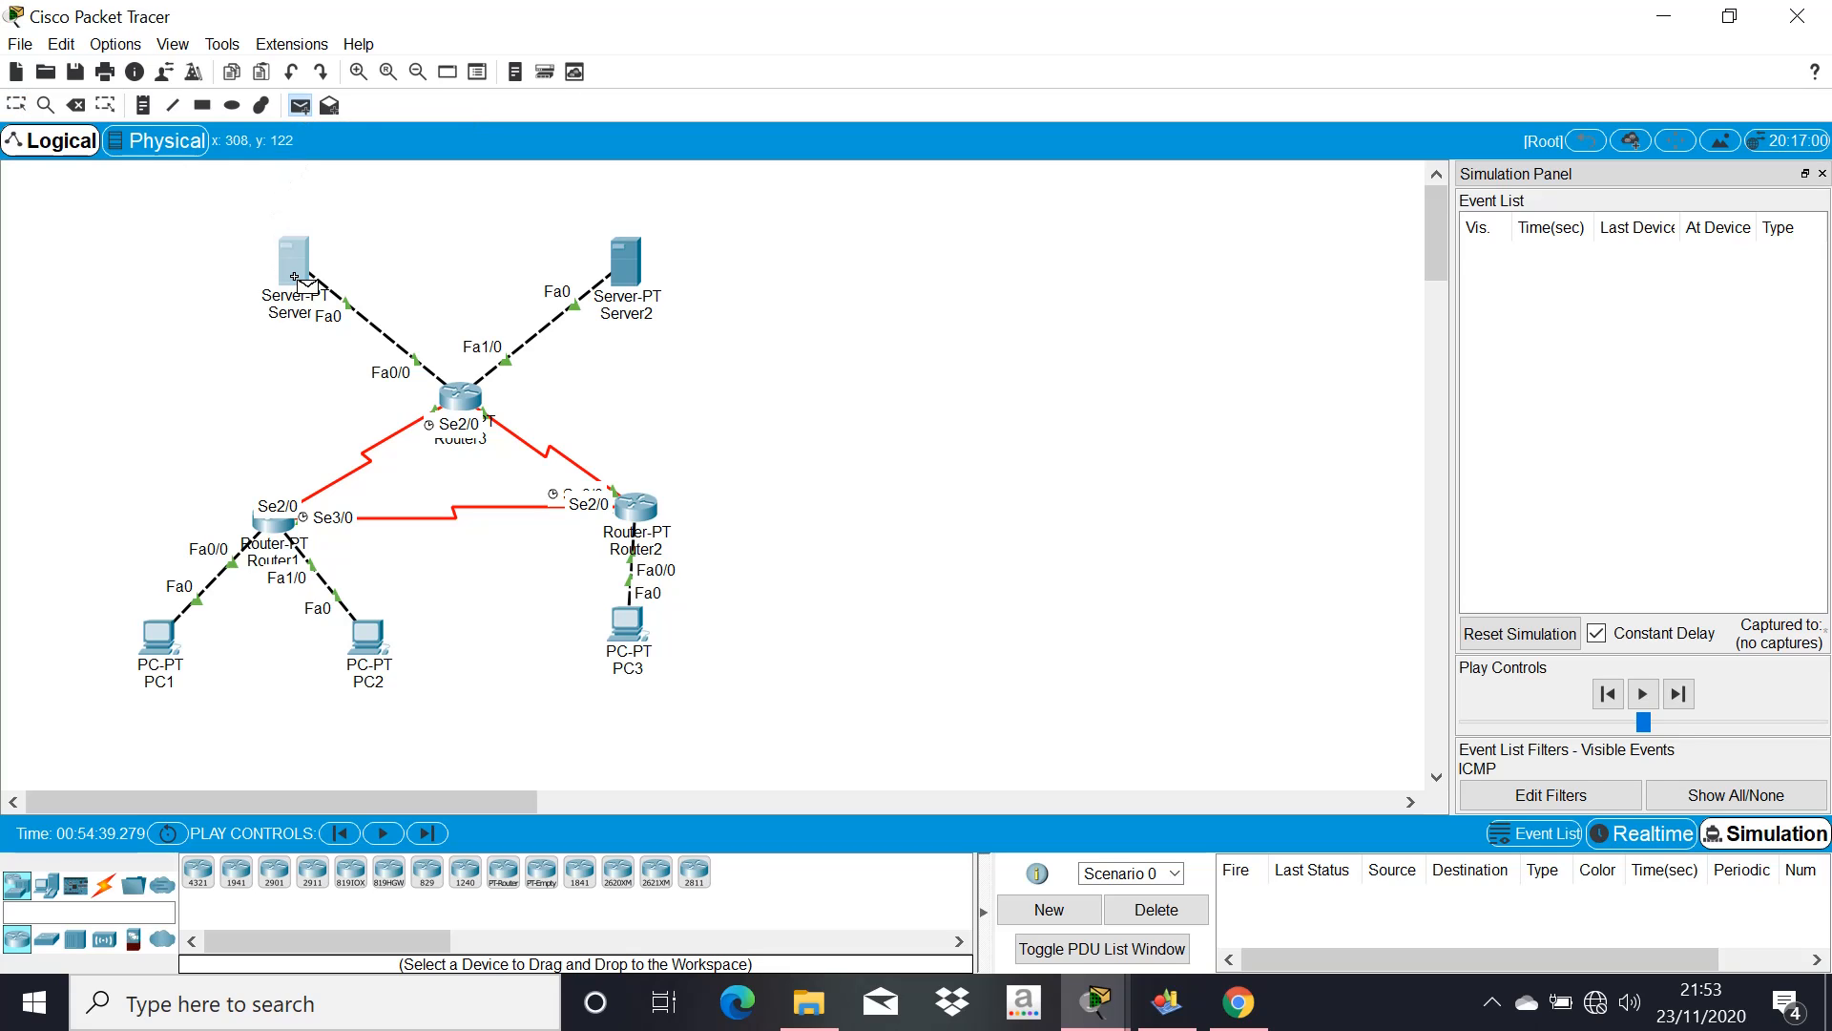
left_click(627, 283)
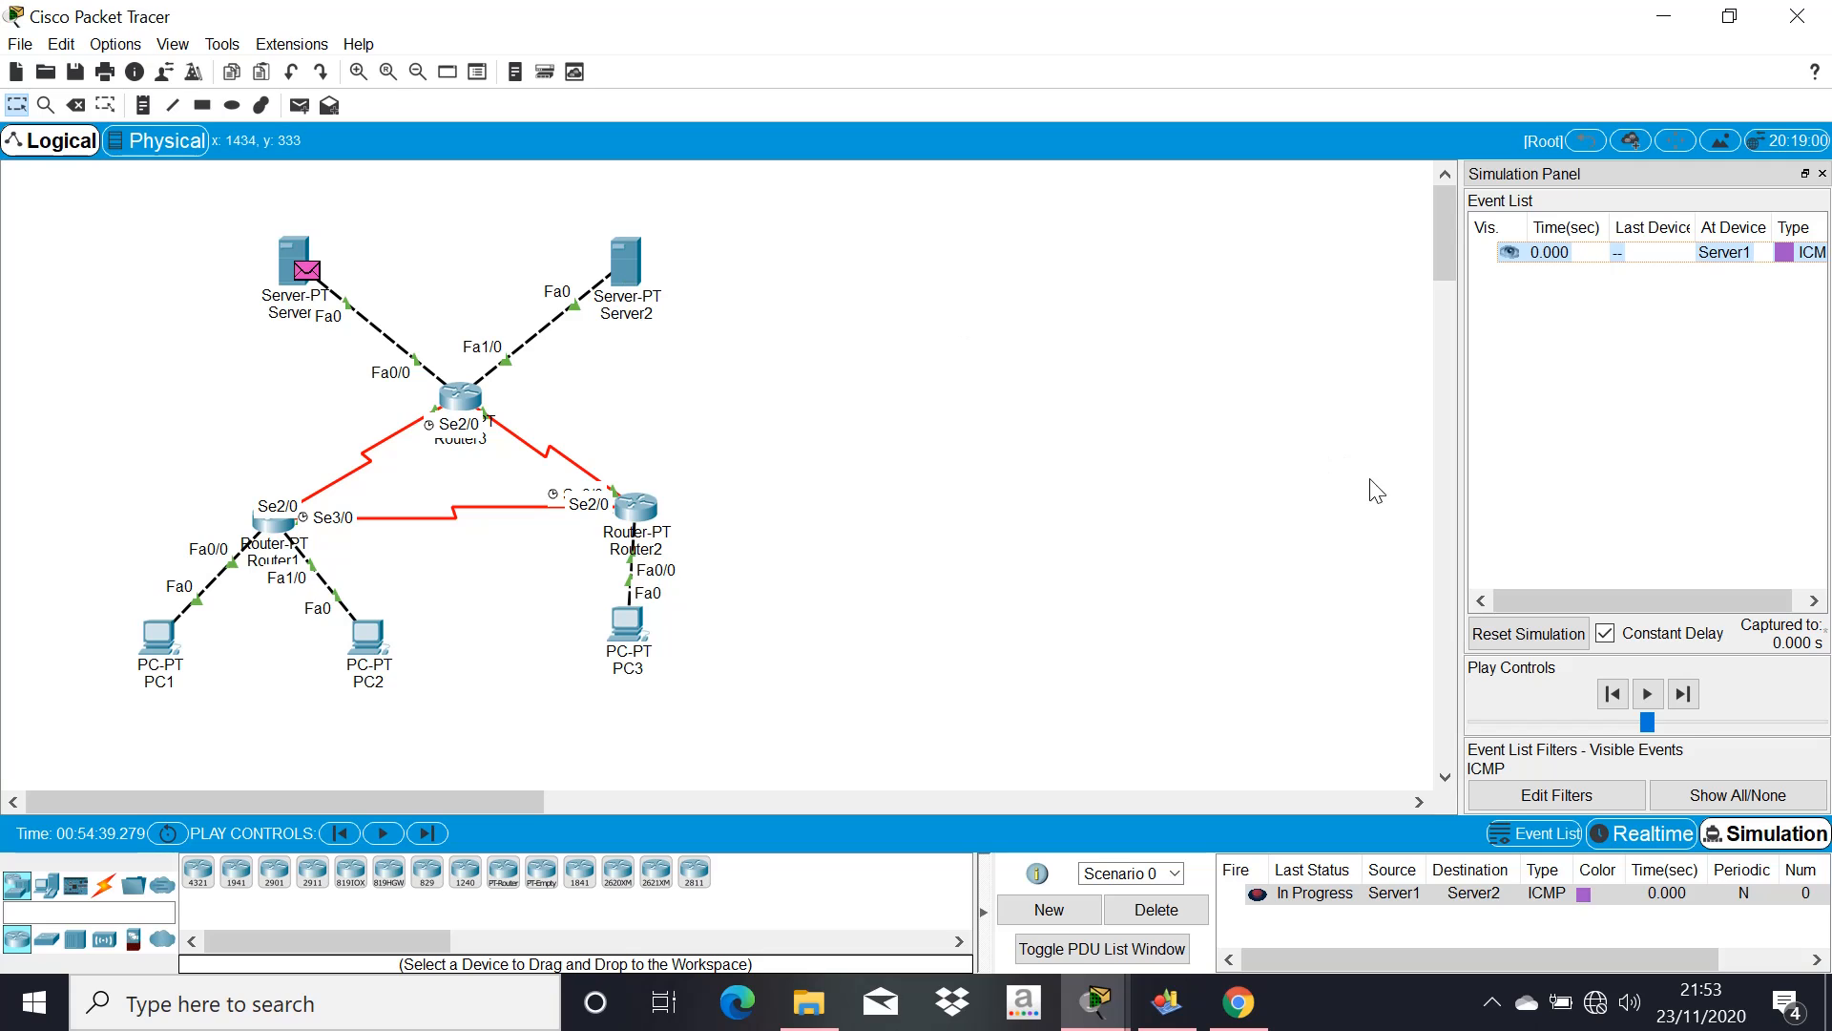
left_click(1684, 694)
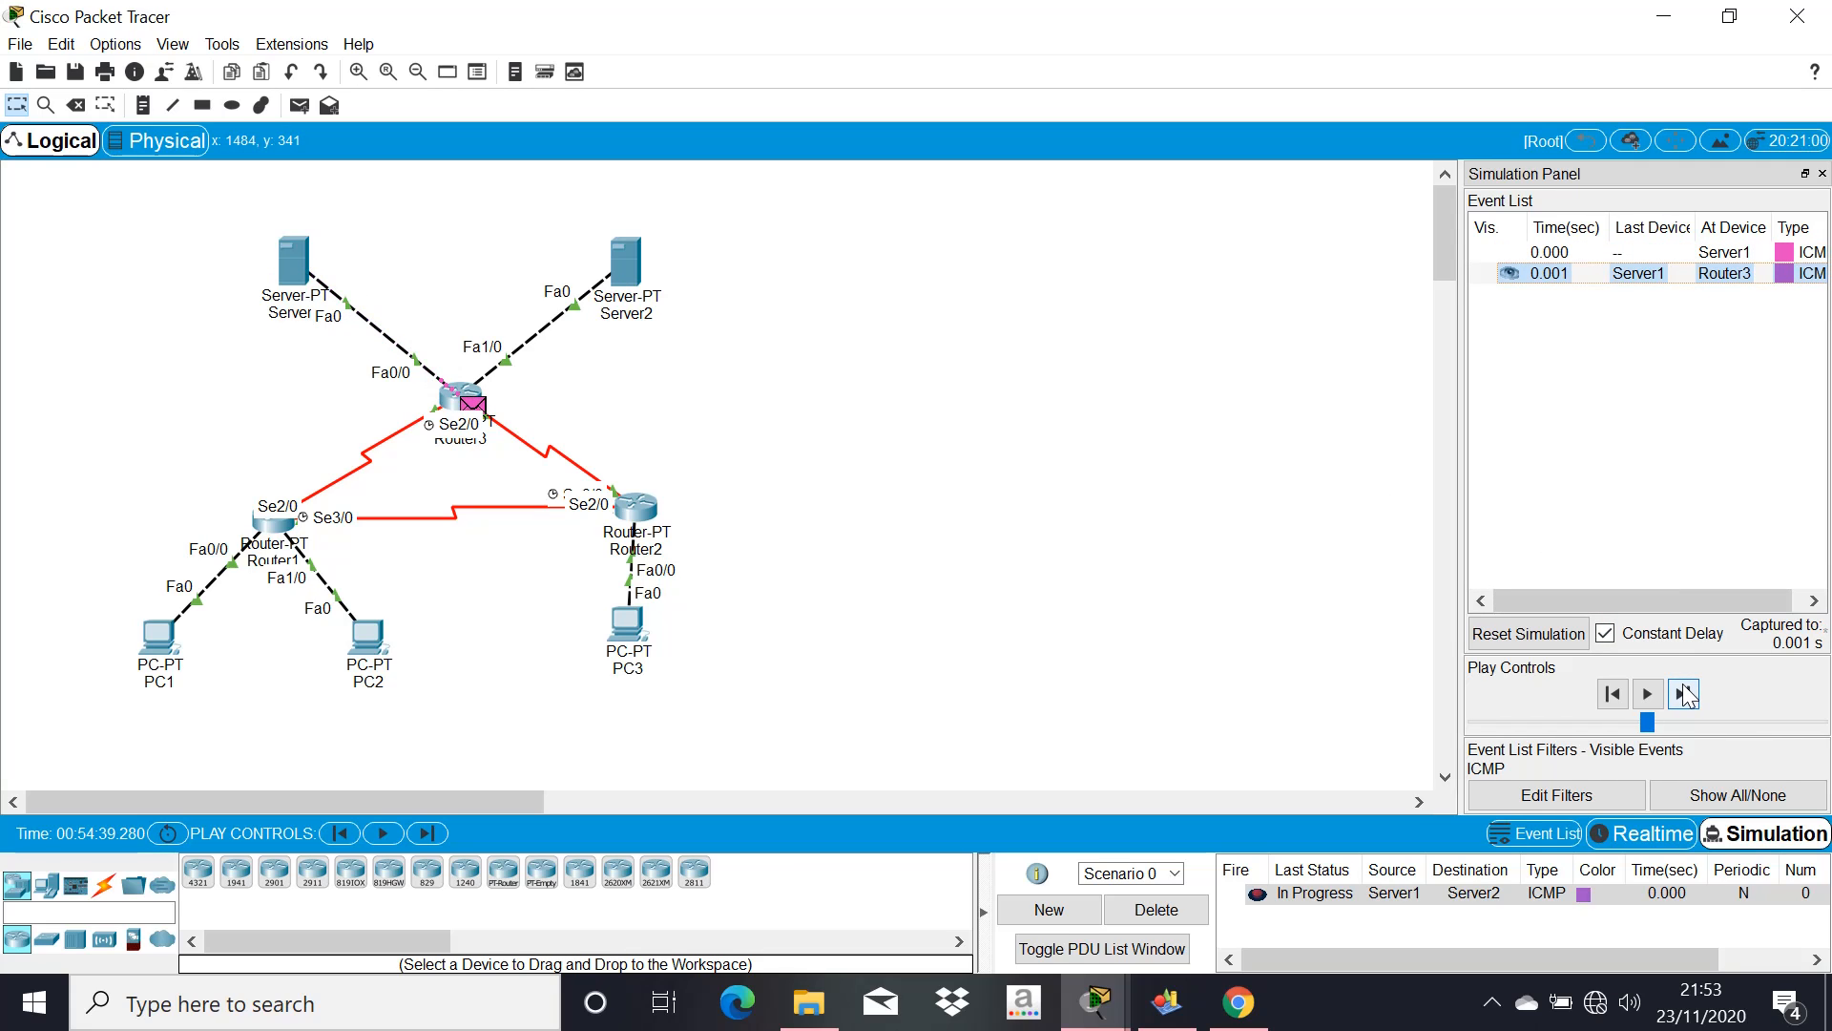
left_click(1684, 694)
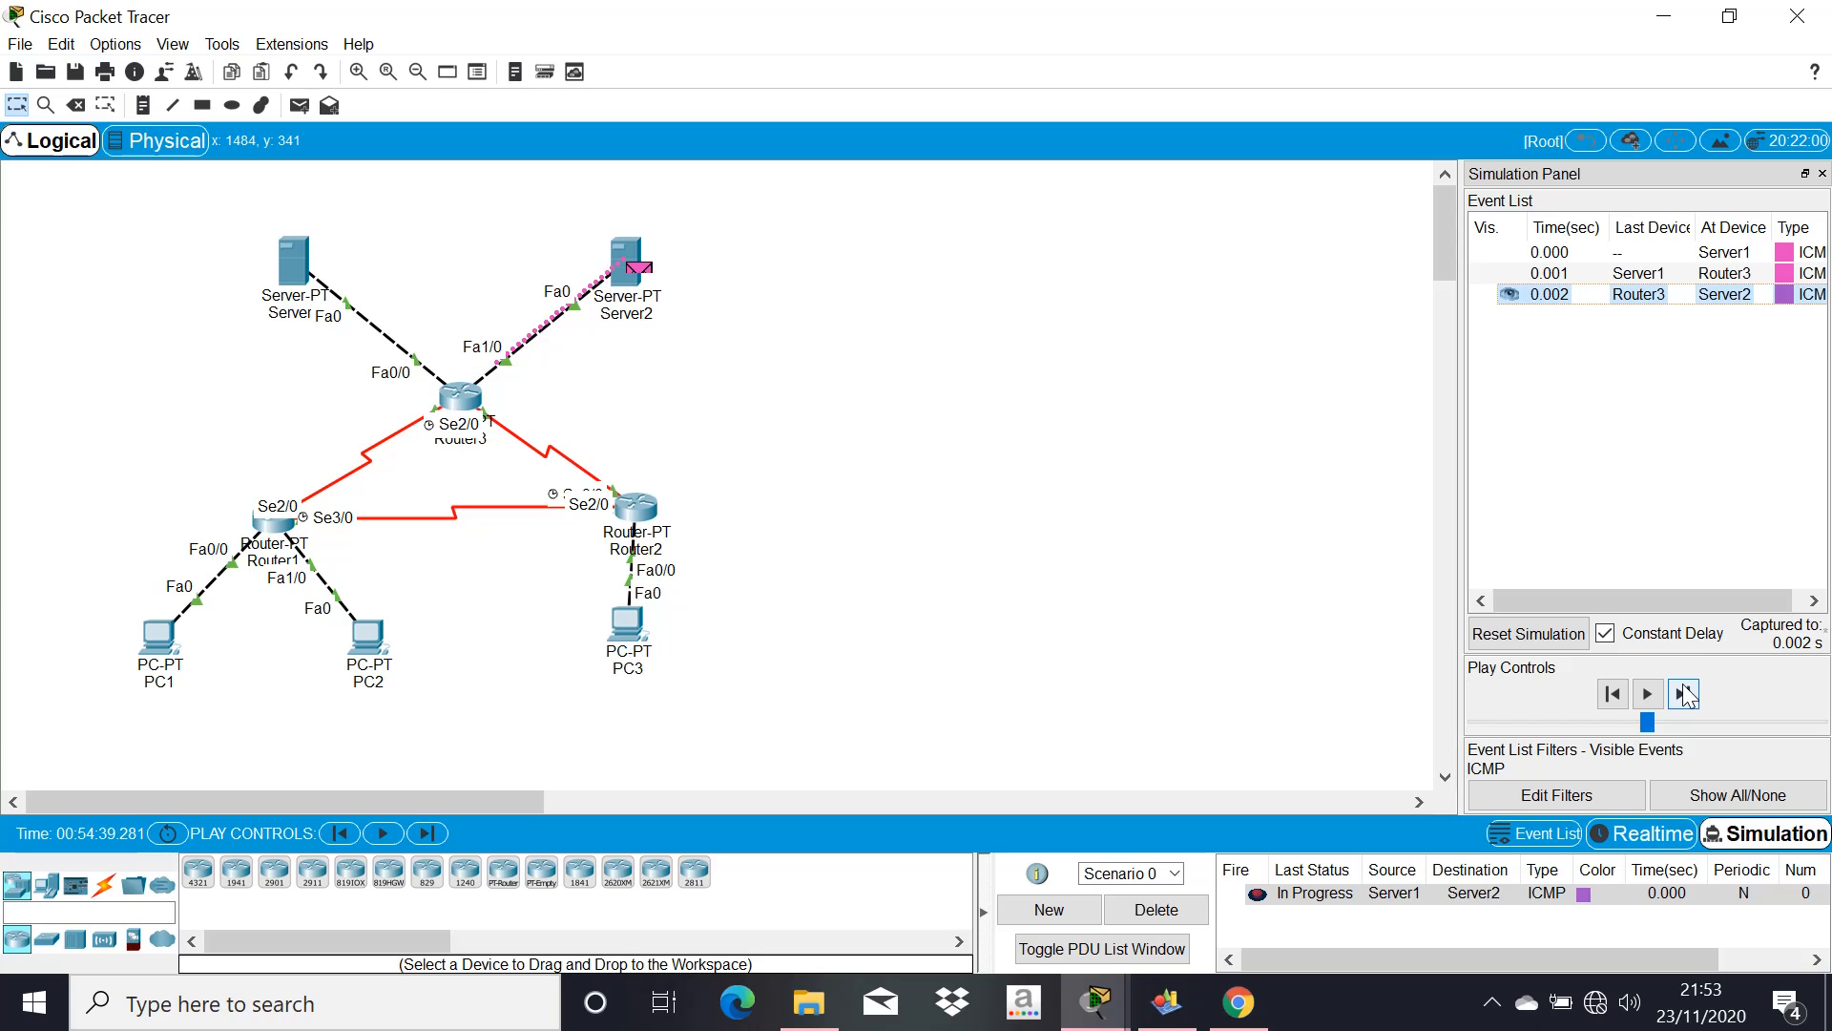
left_click(1684, 693)
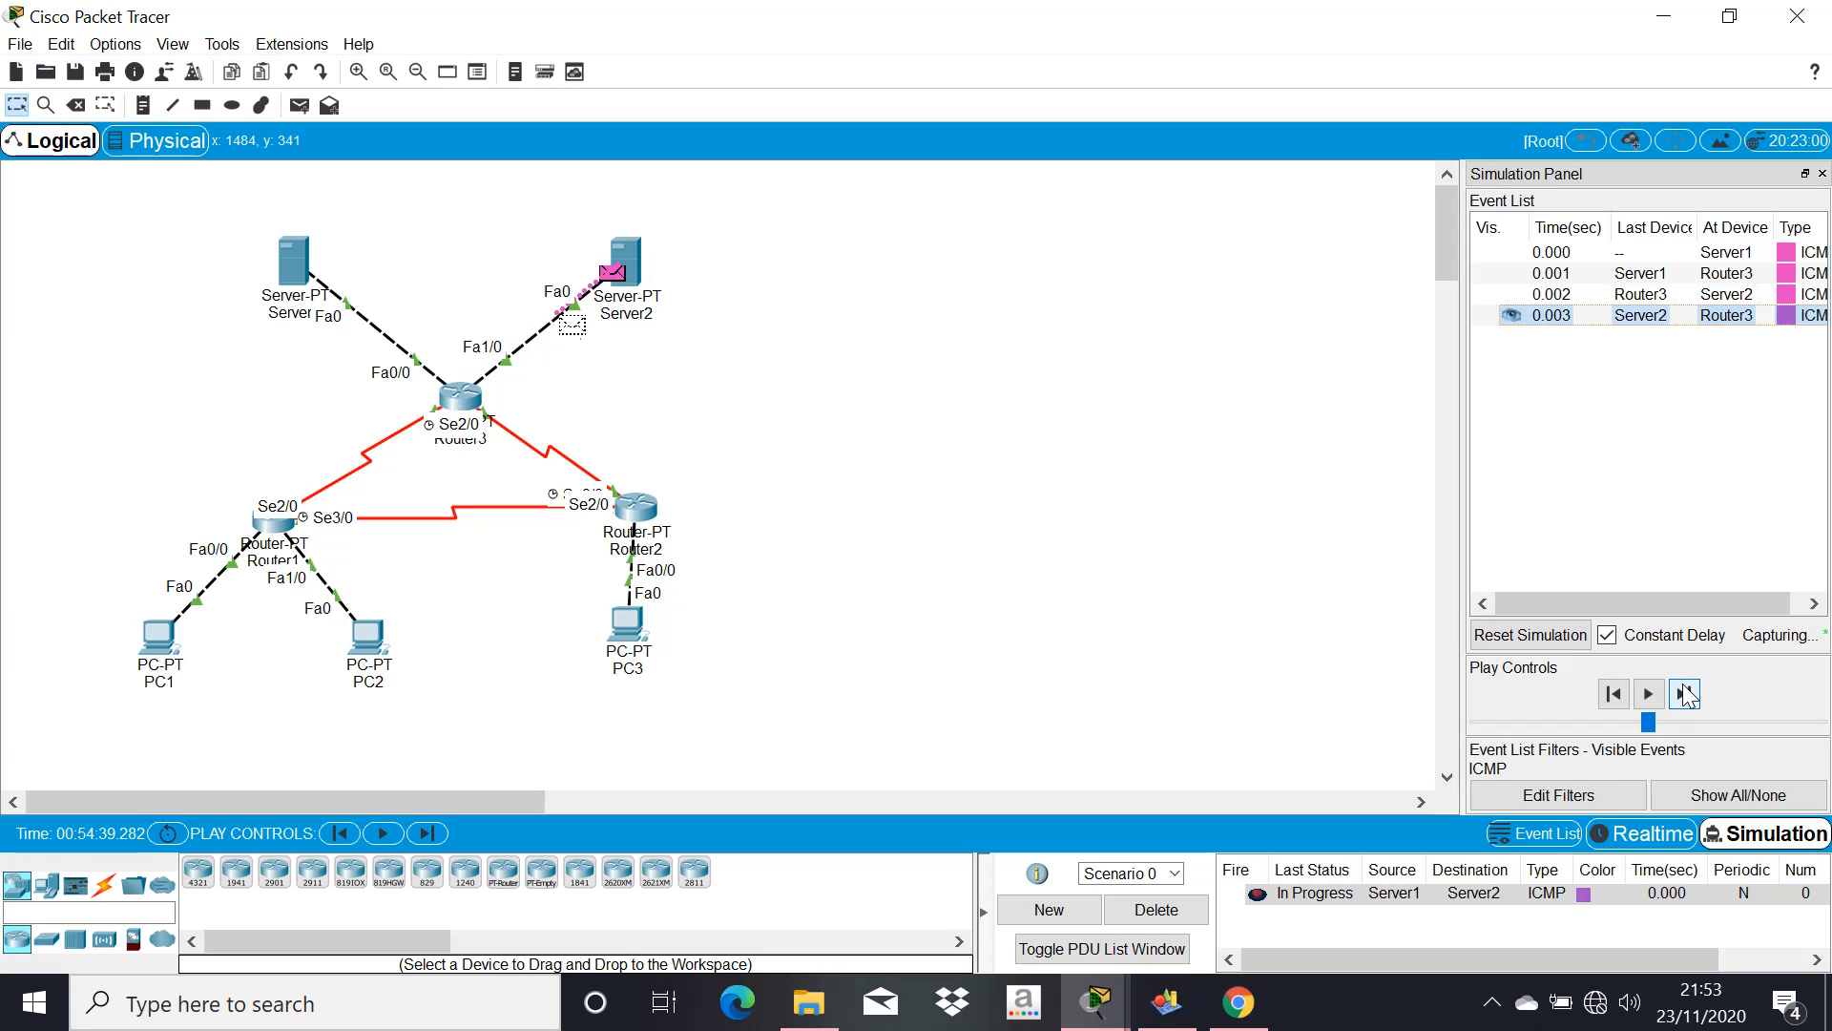
left_click(1684, 693)
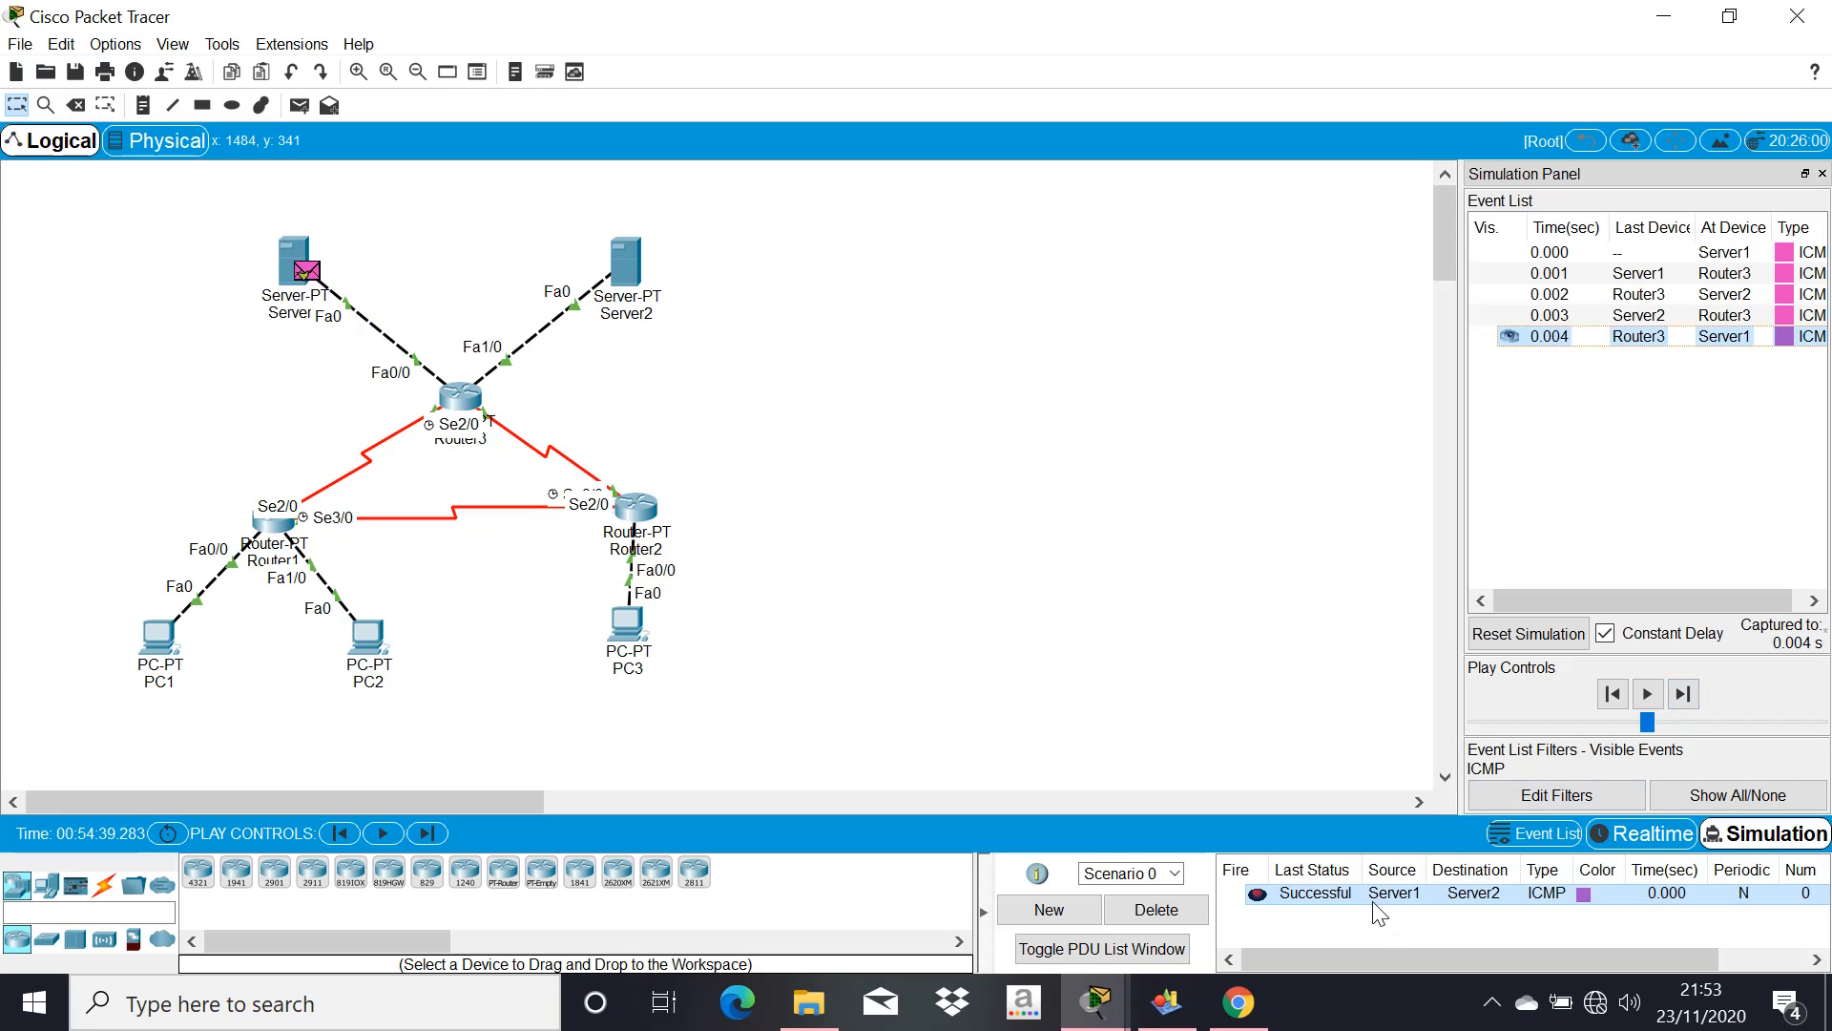
left_click(1157, 911)
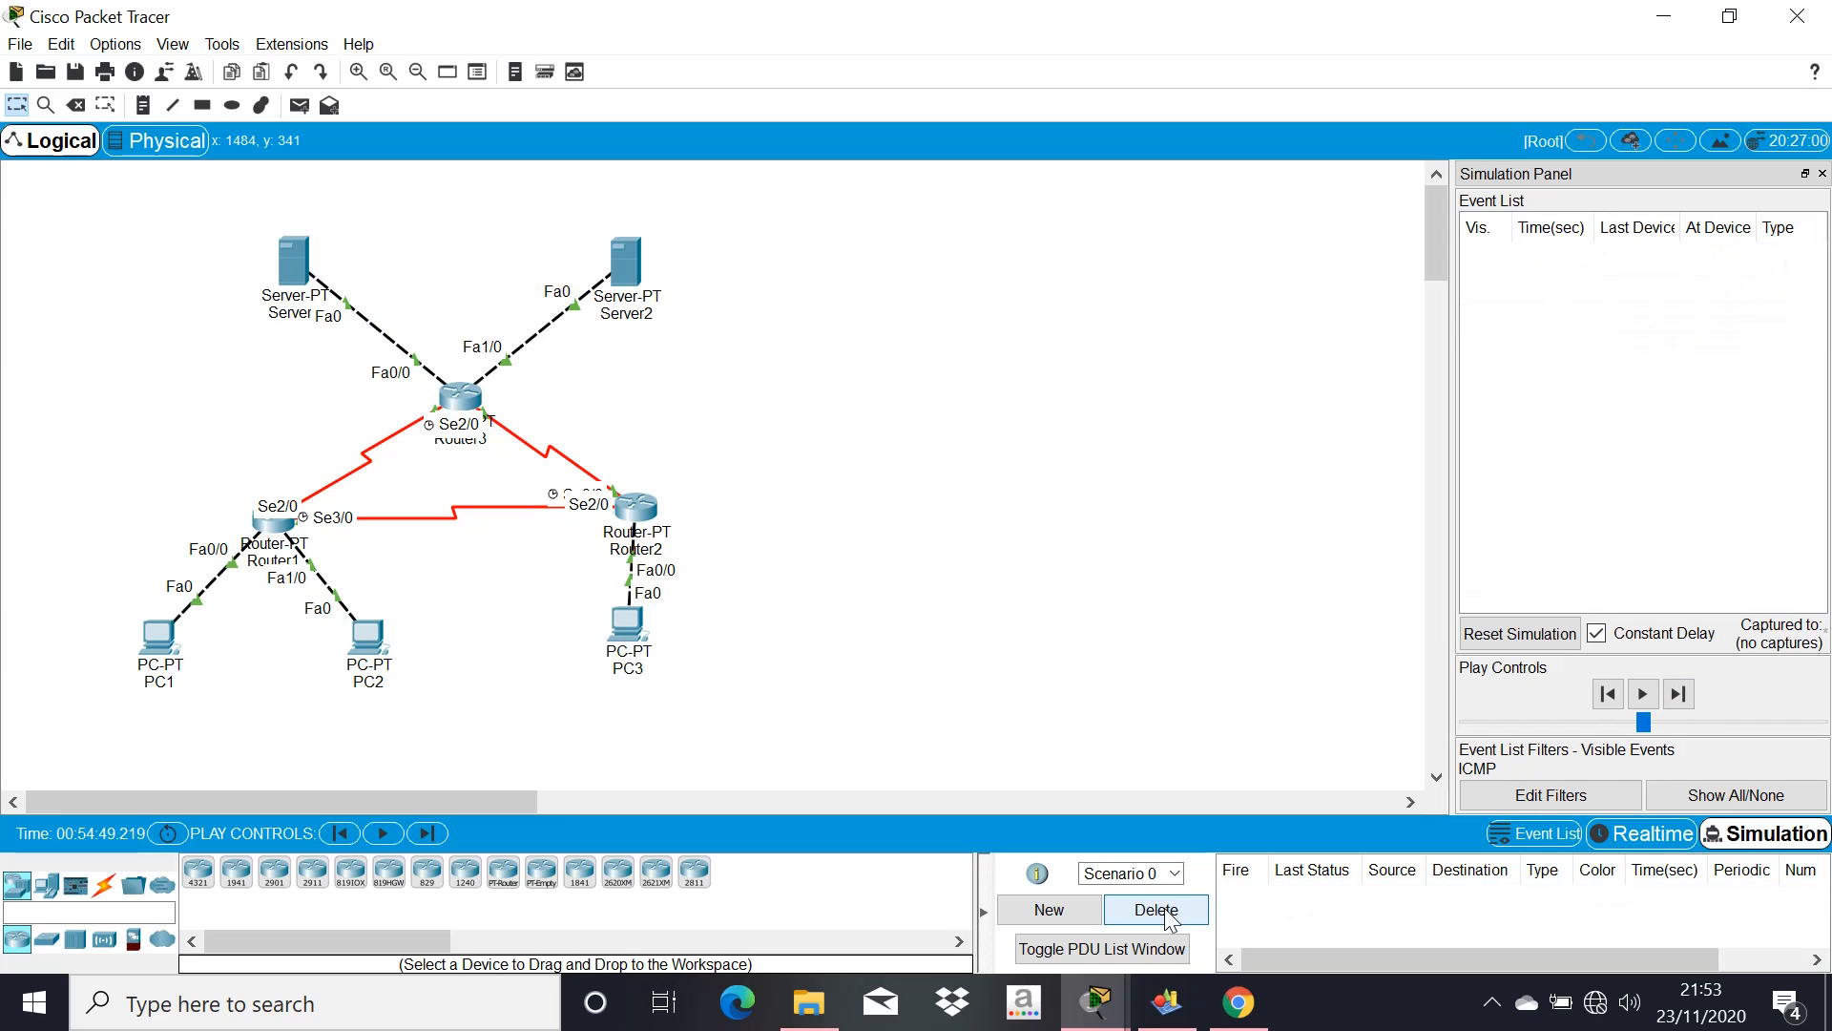
left_click(1510, 646)
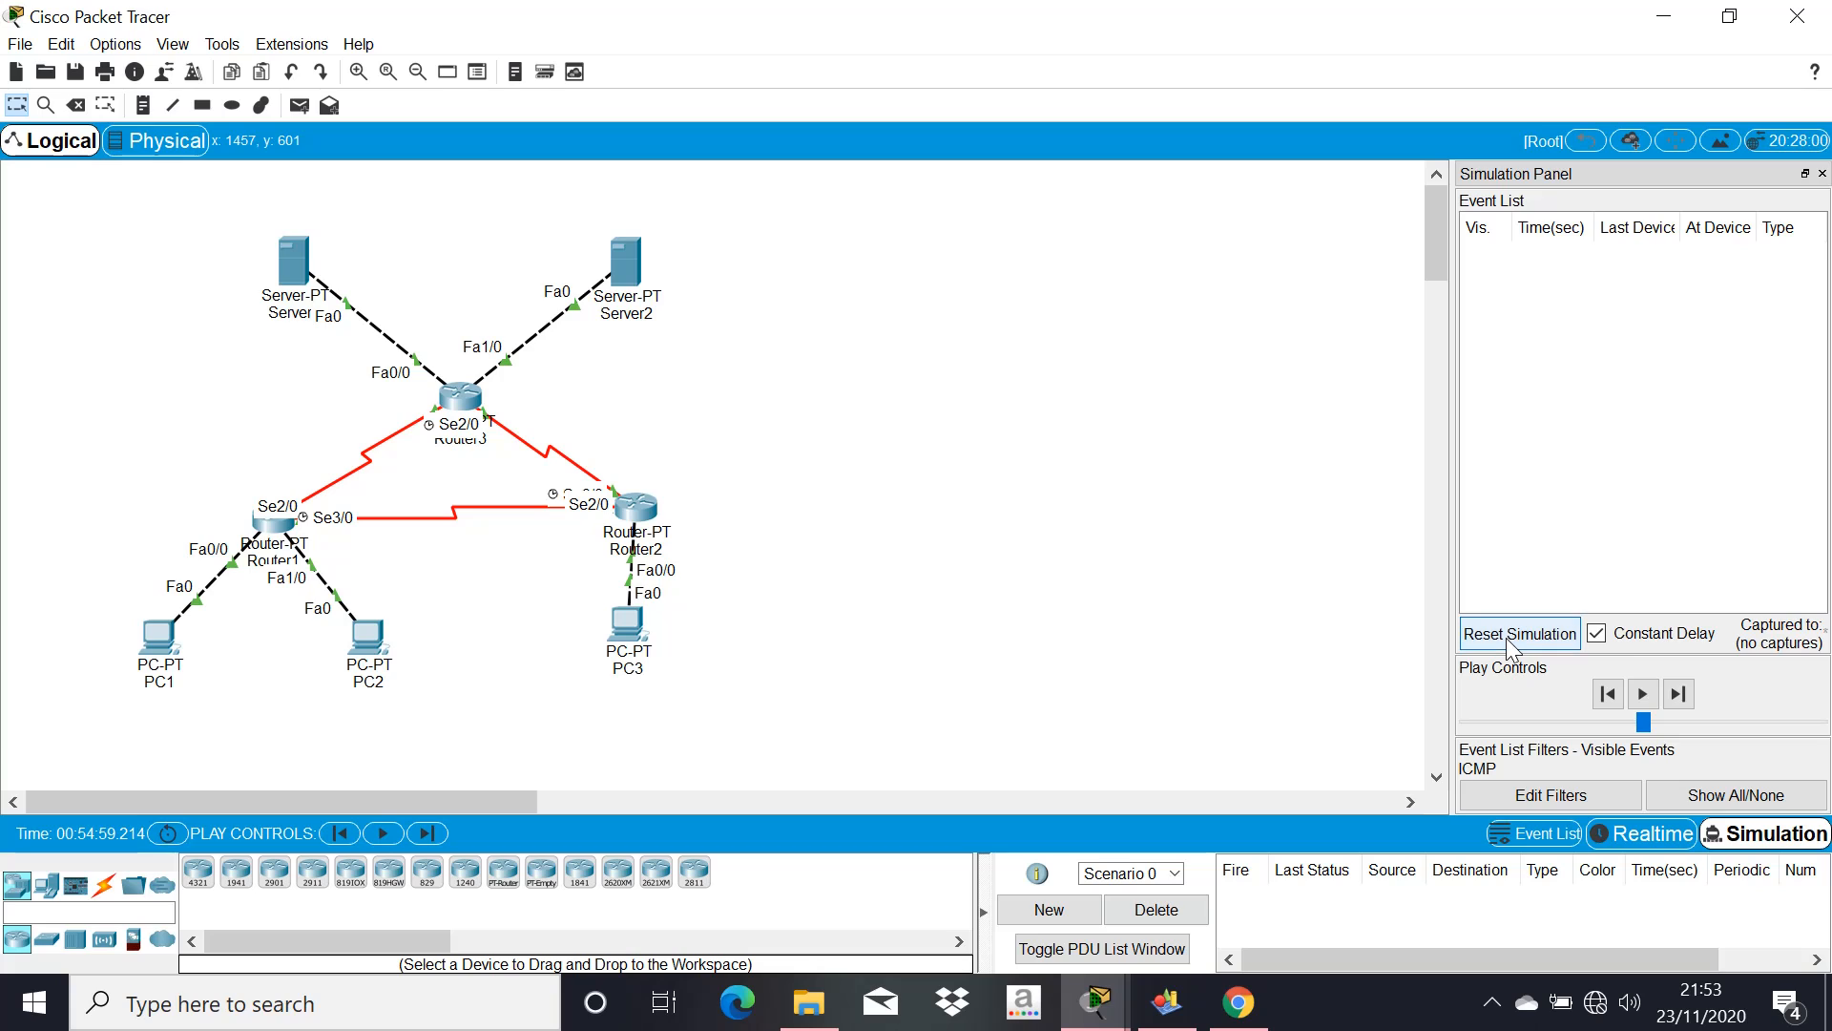
Test Server1 to PC1 with a simple PDU, capturing each hop until the reply returns to Server1, and delete the scenario's PDU
left_click(299, 105)
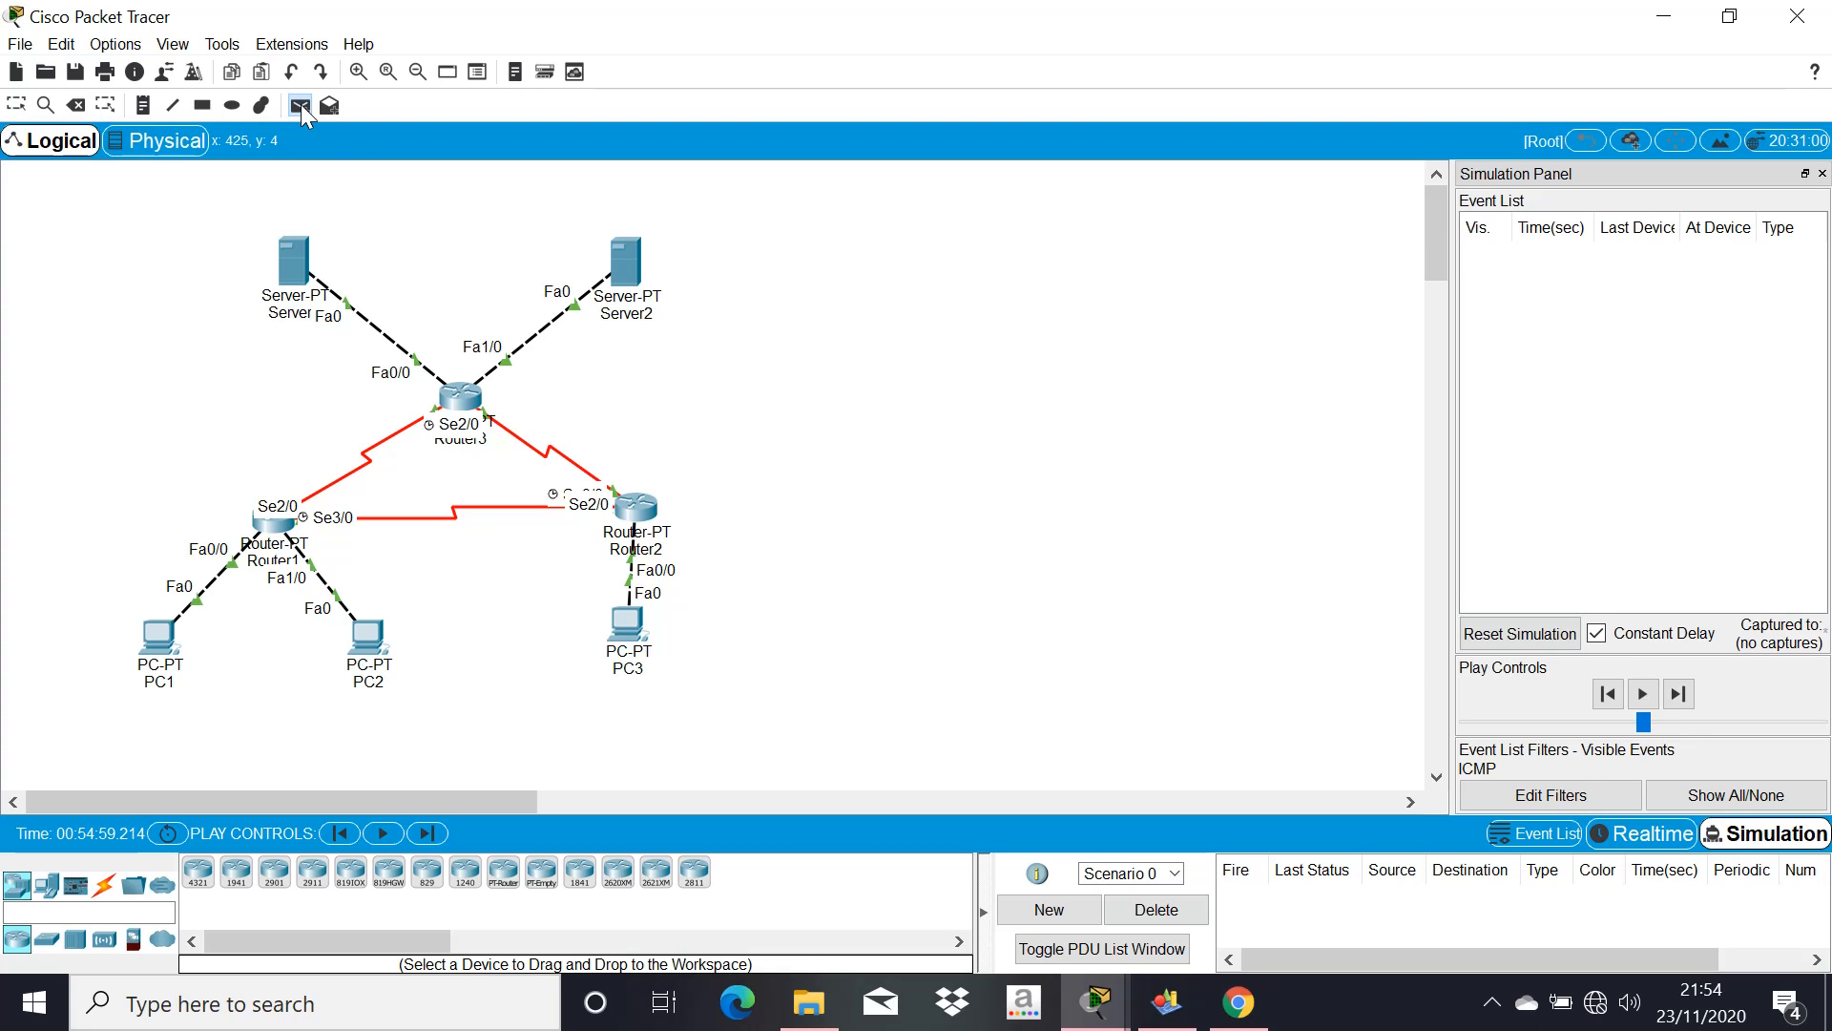
left_click(305, 272)
left_click(154, 631)
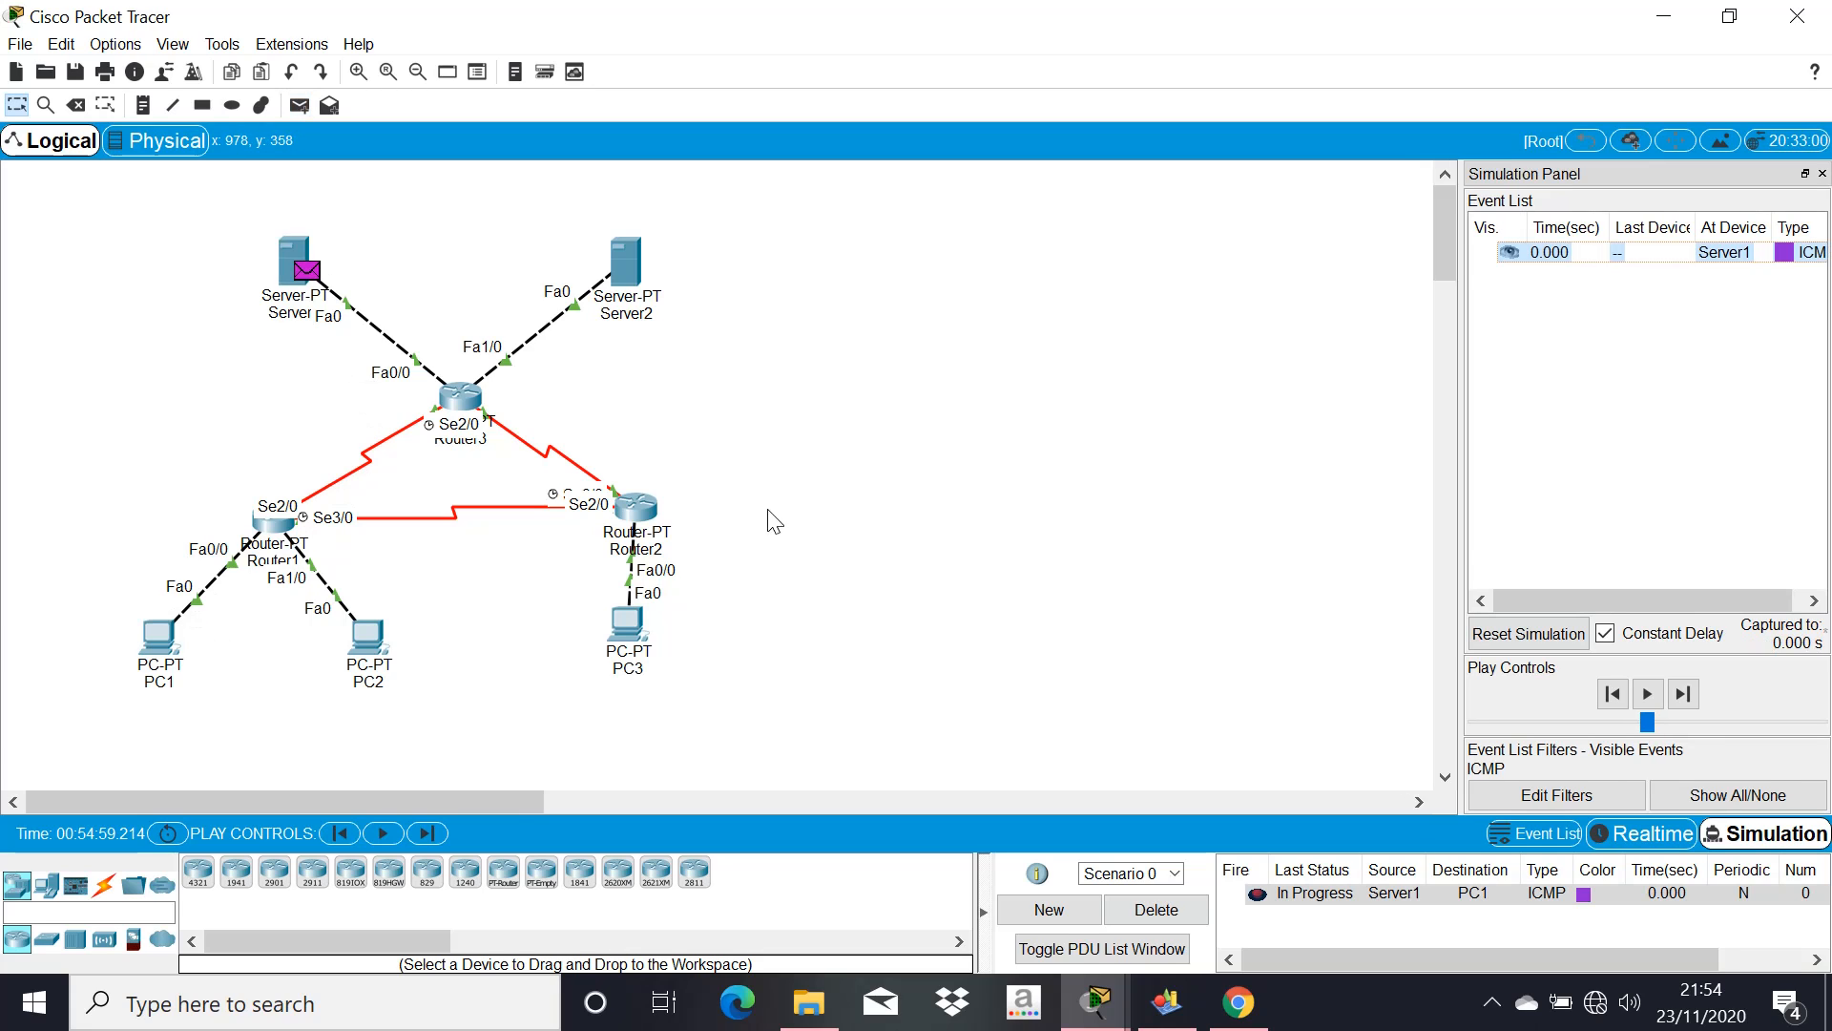
left_click(1681, 695)
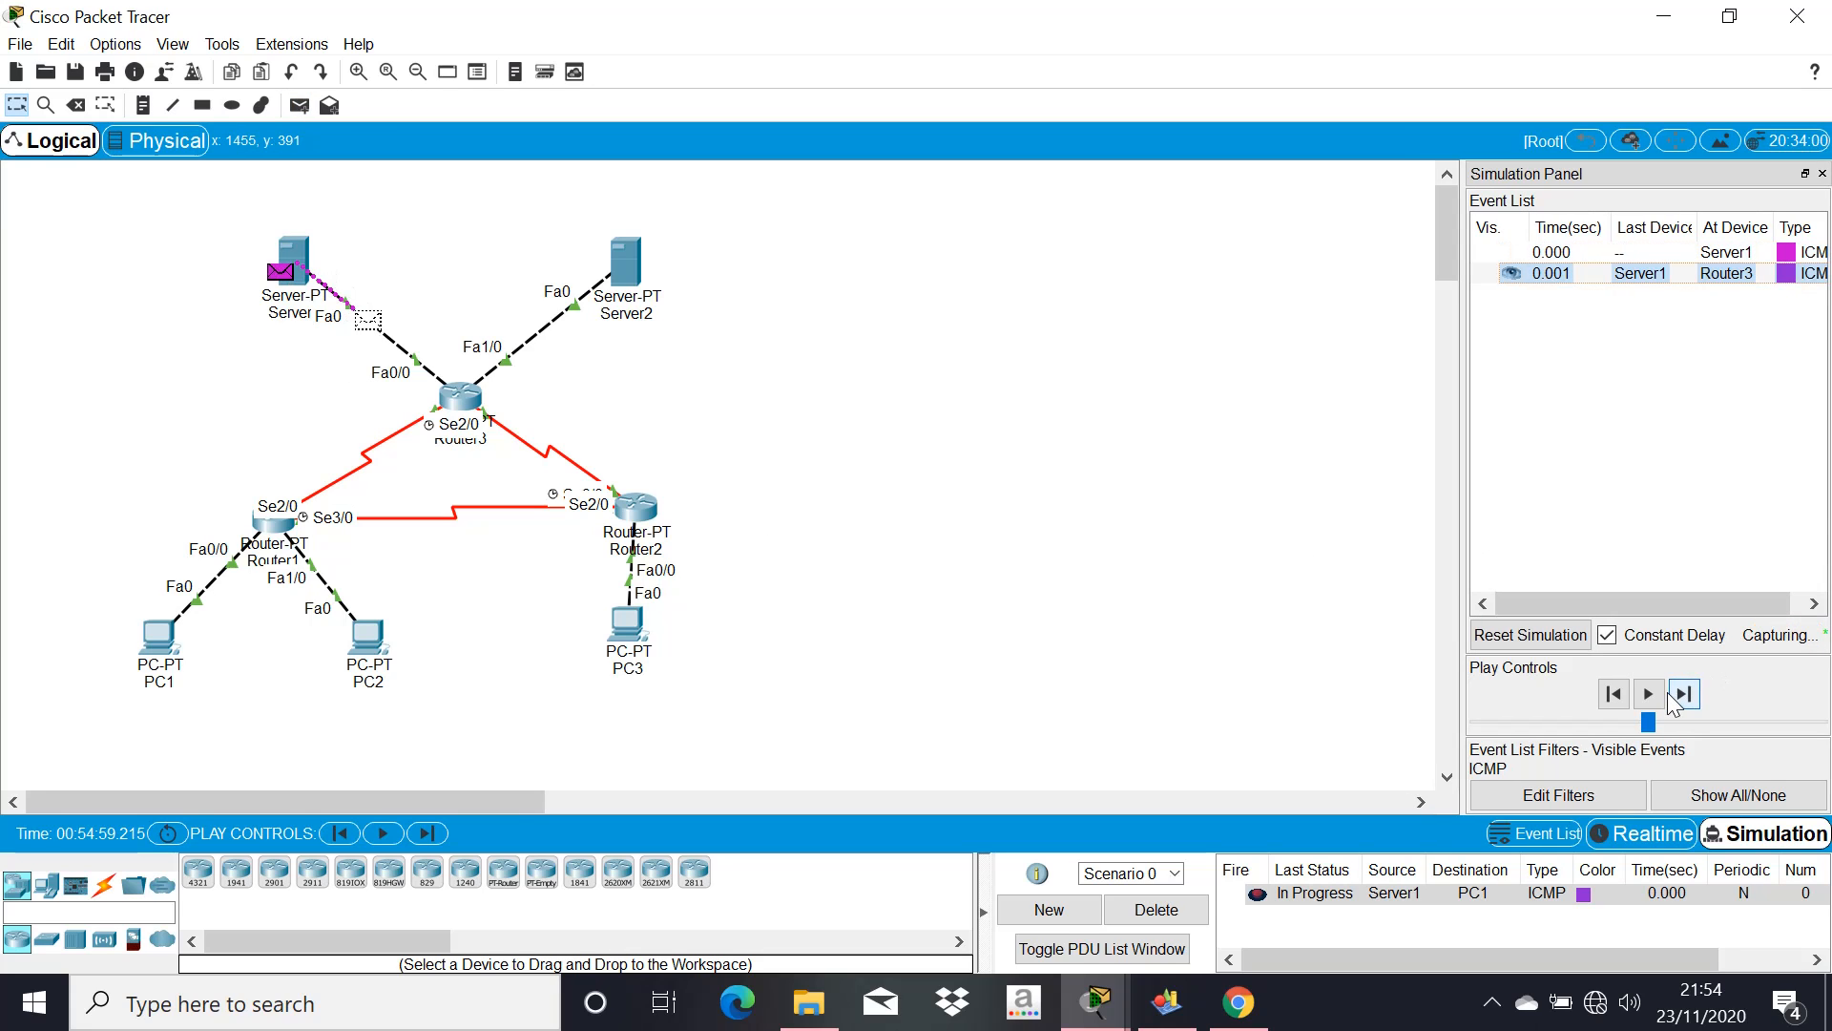
left_click(1683, 695)
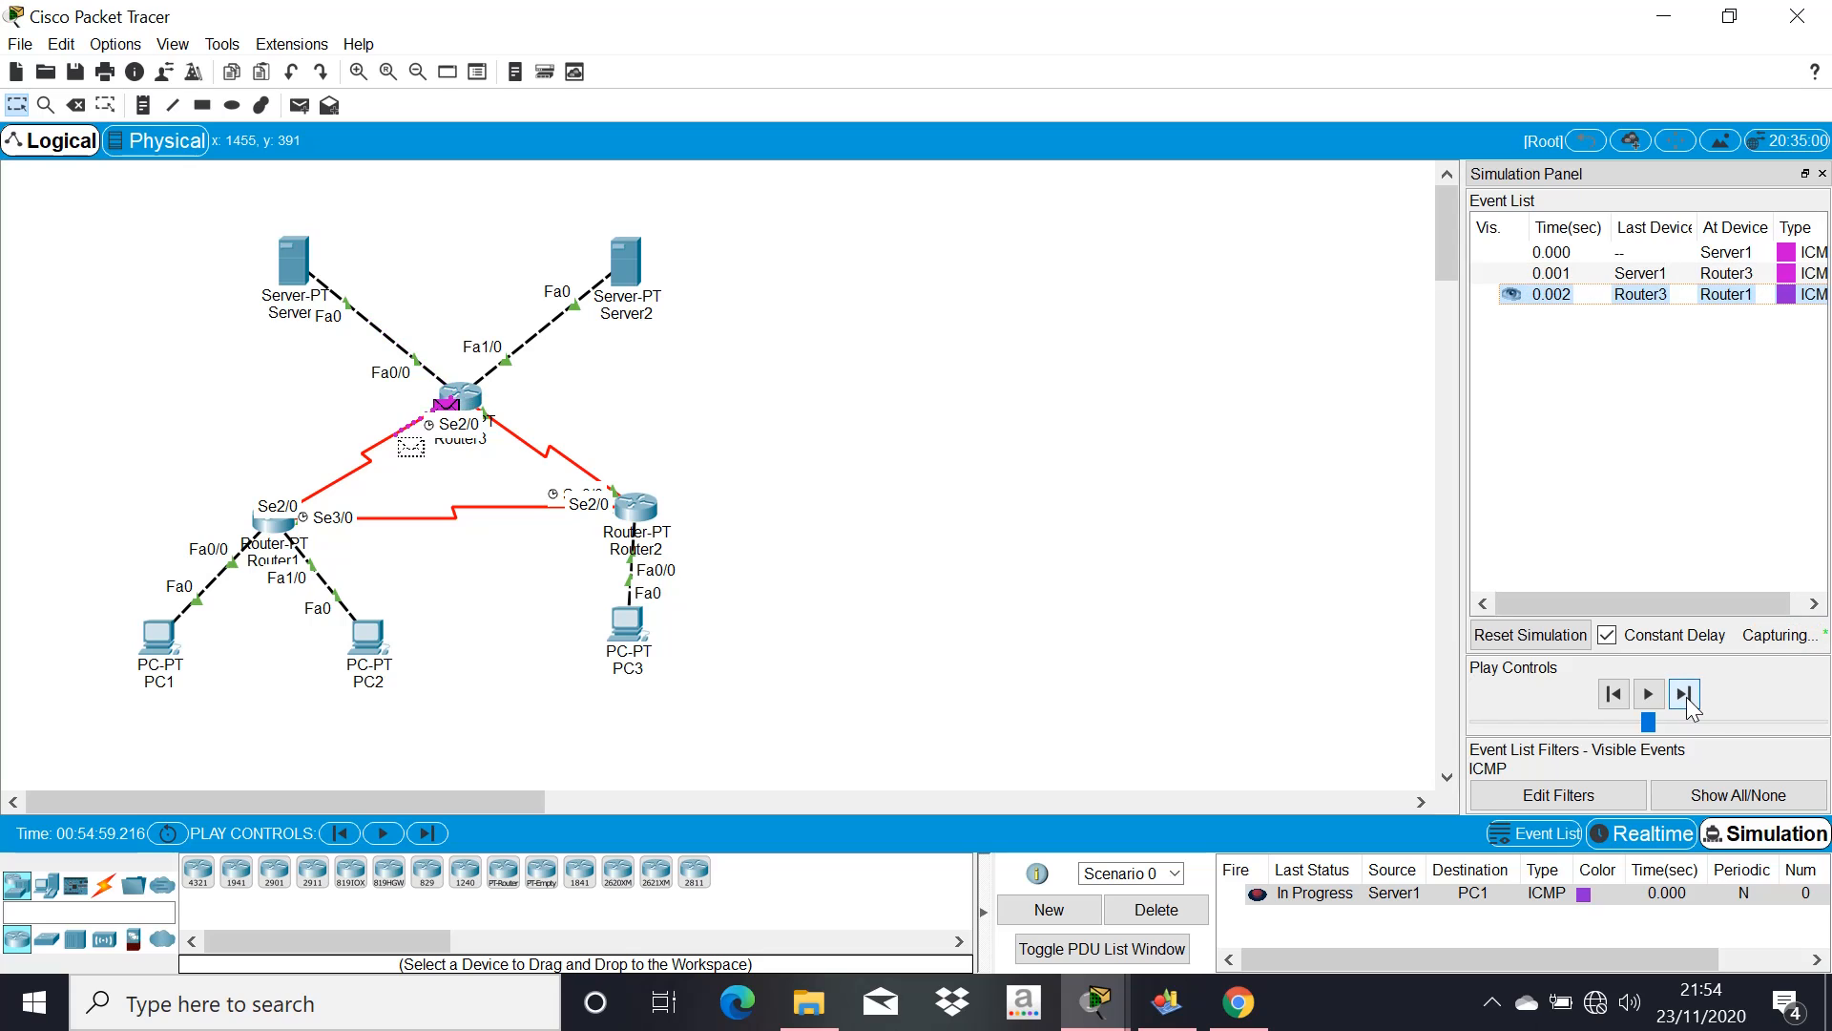
left_click(1684, 695)
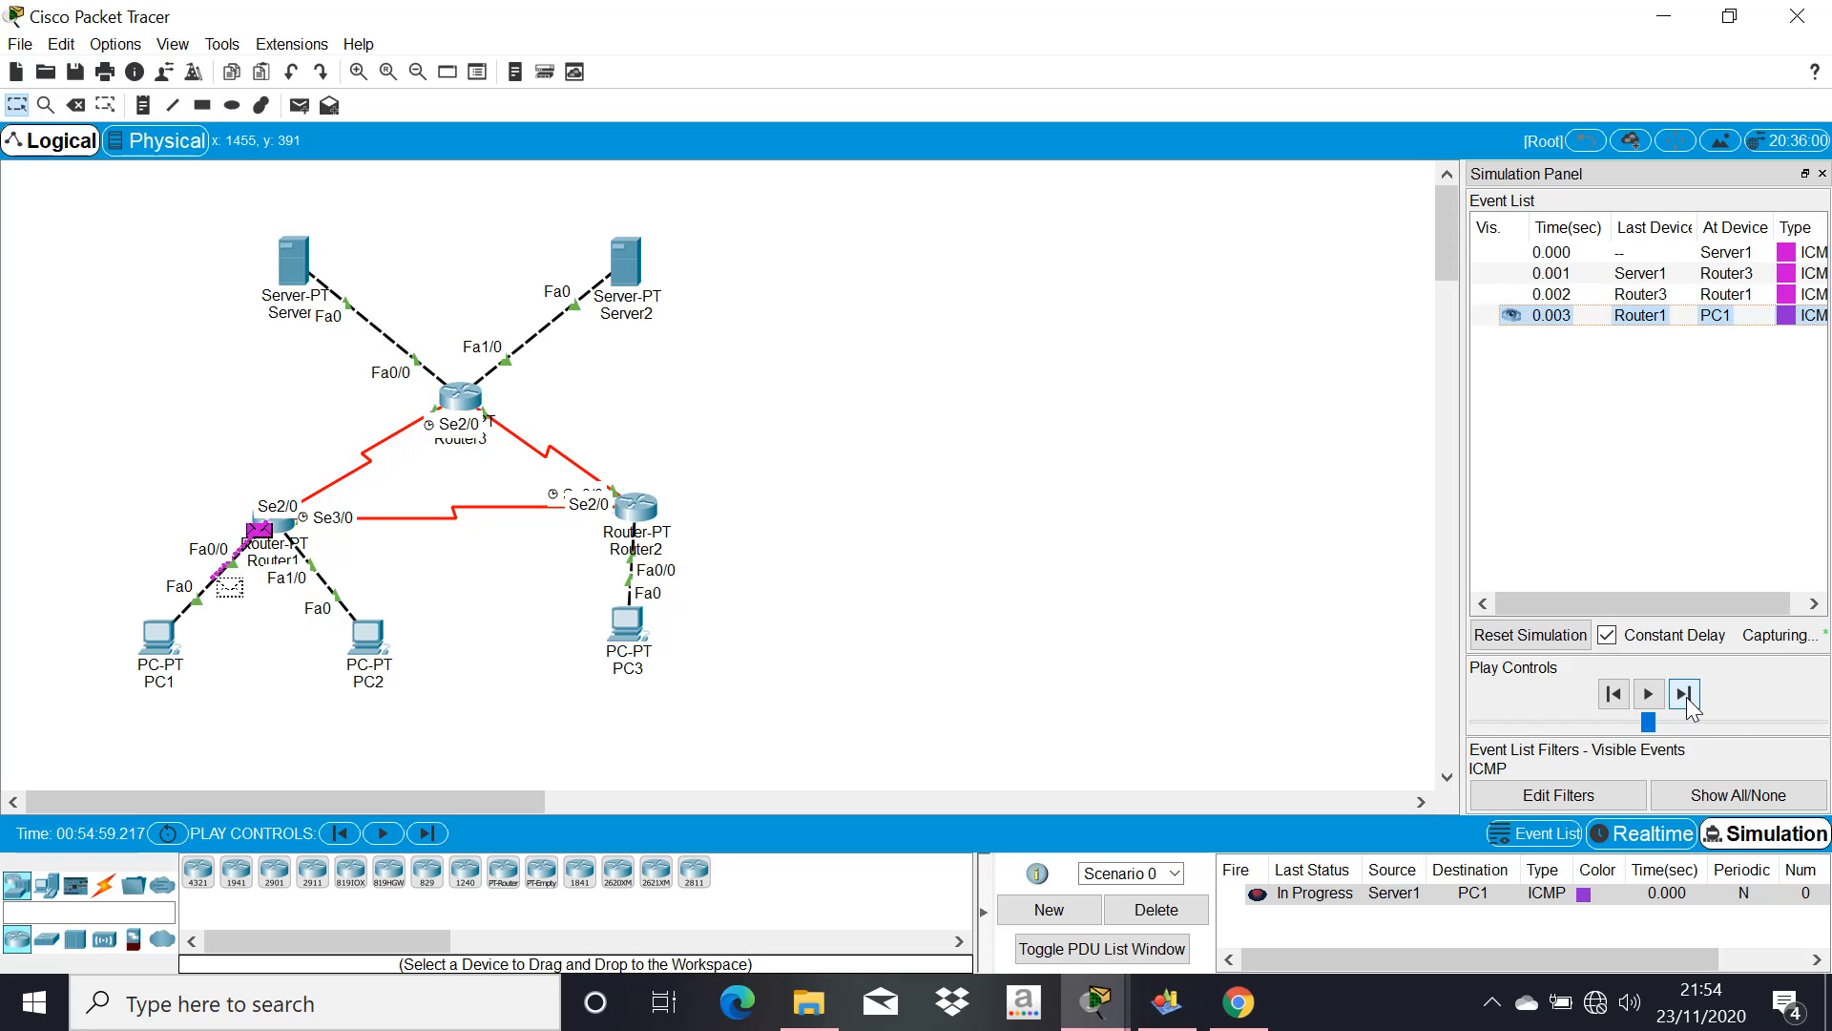
left_click(1684, 695)
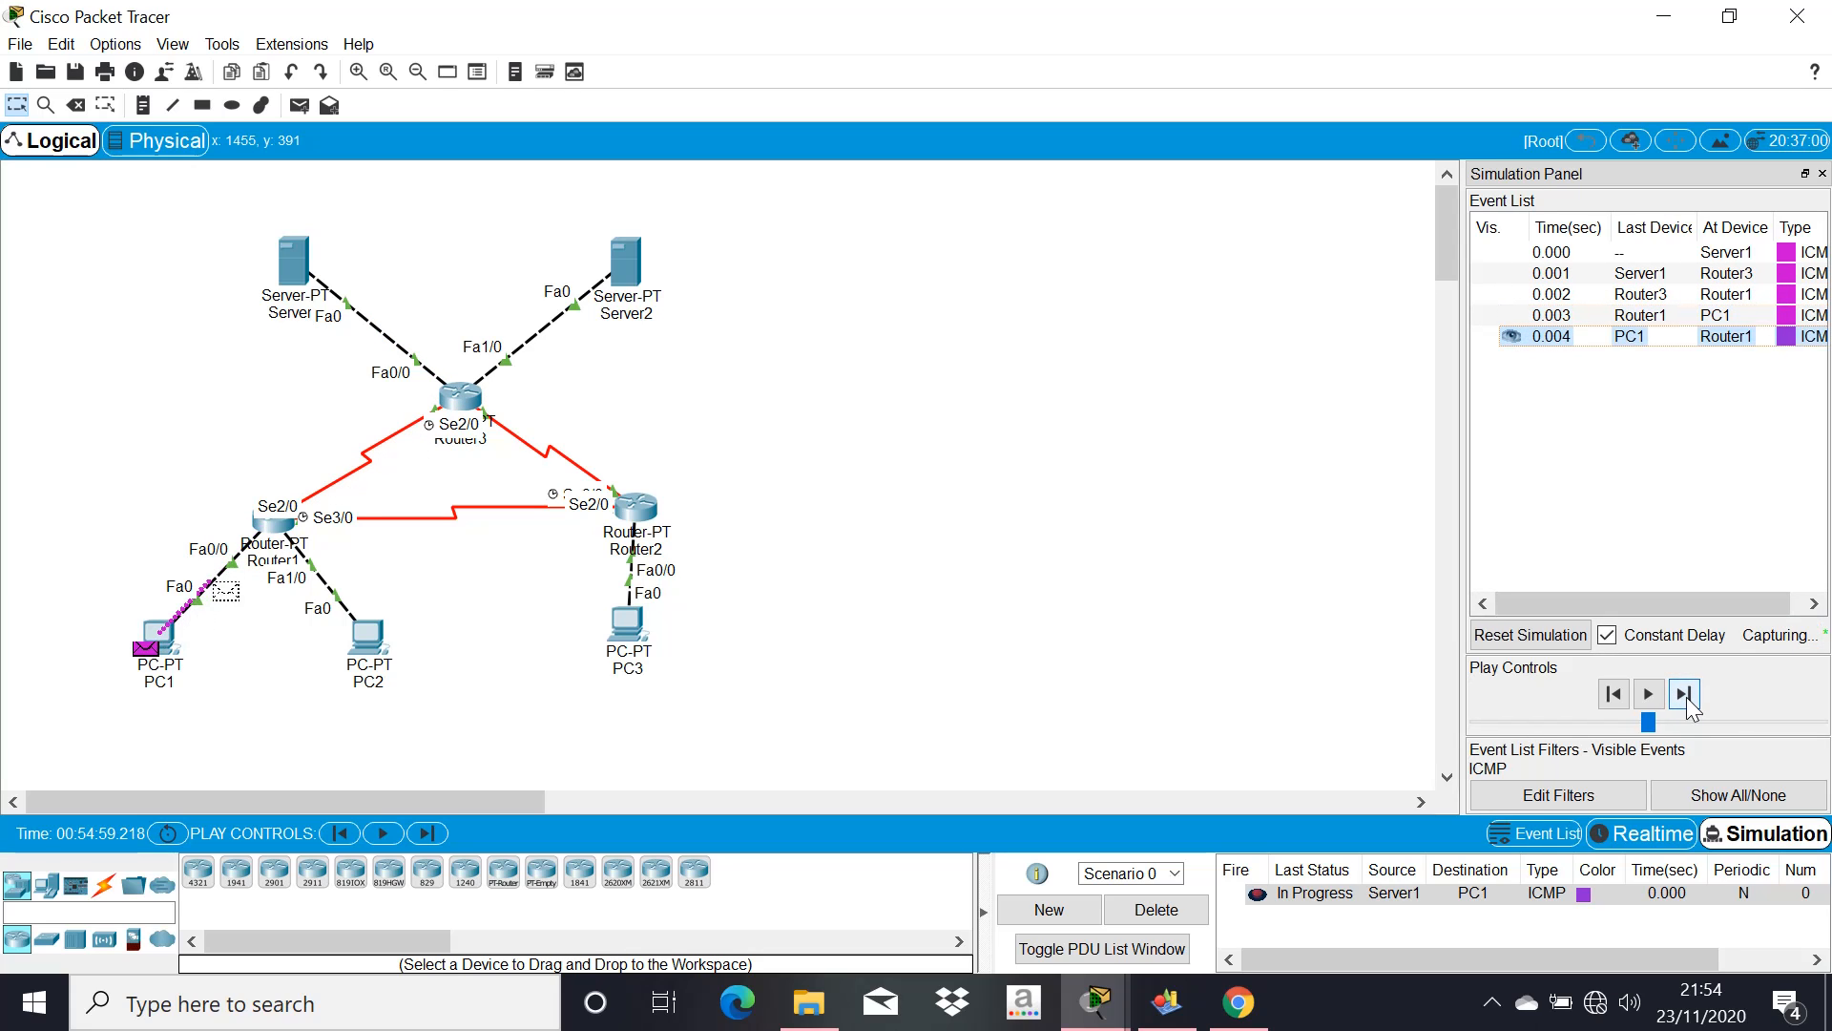
left_click(1684, 695)
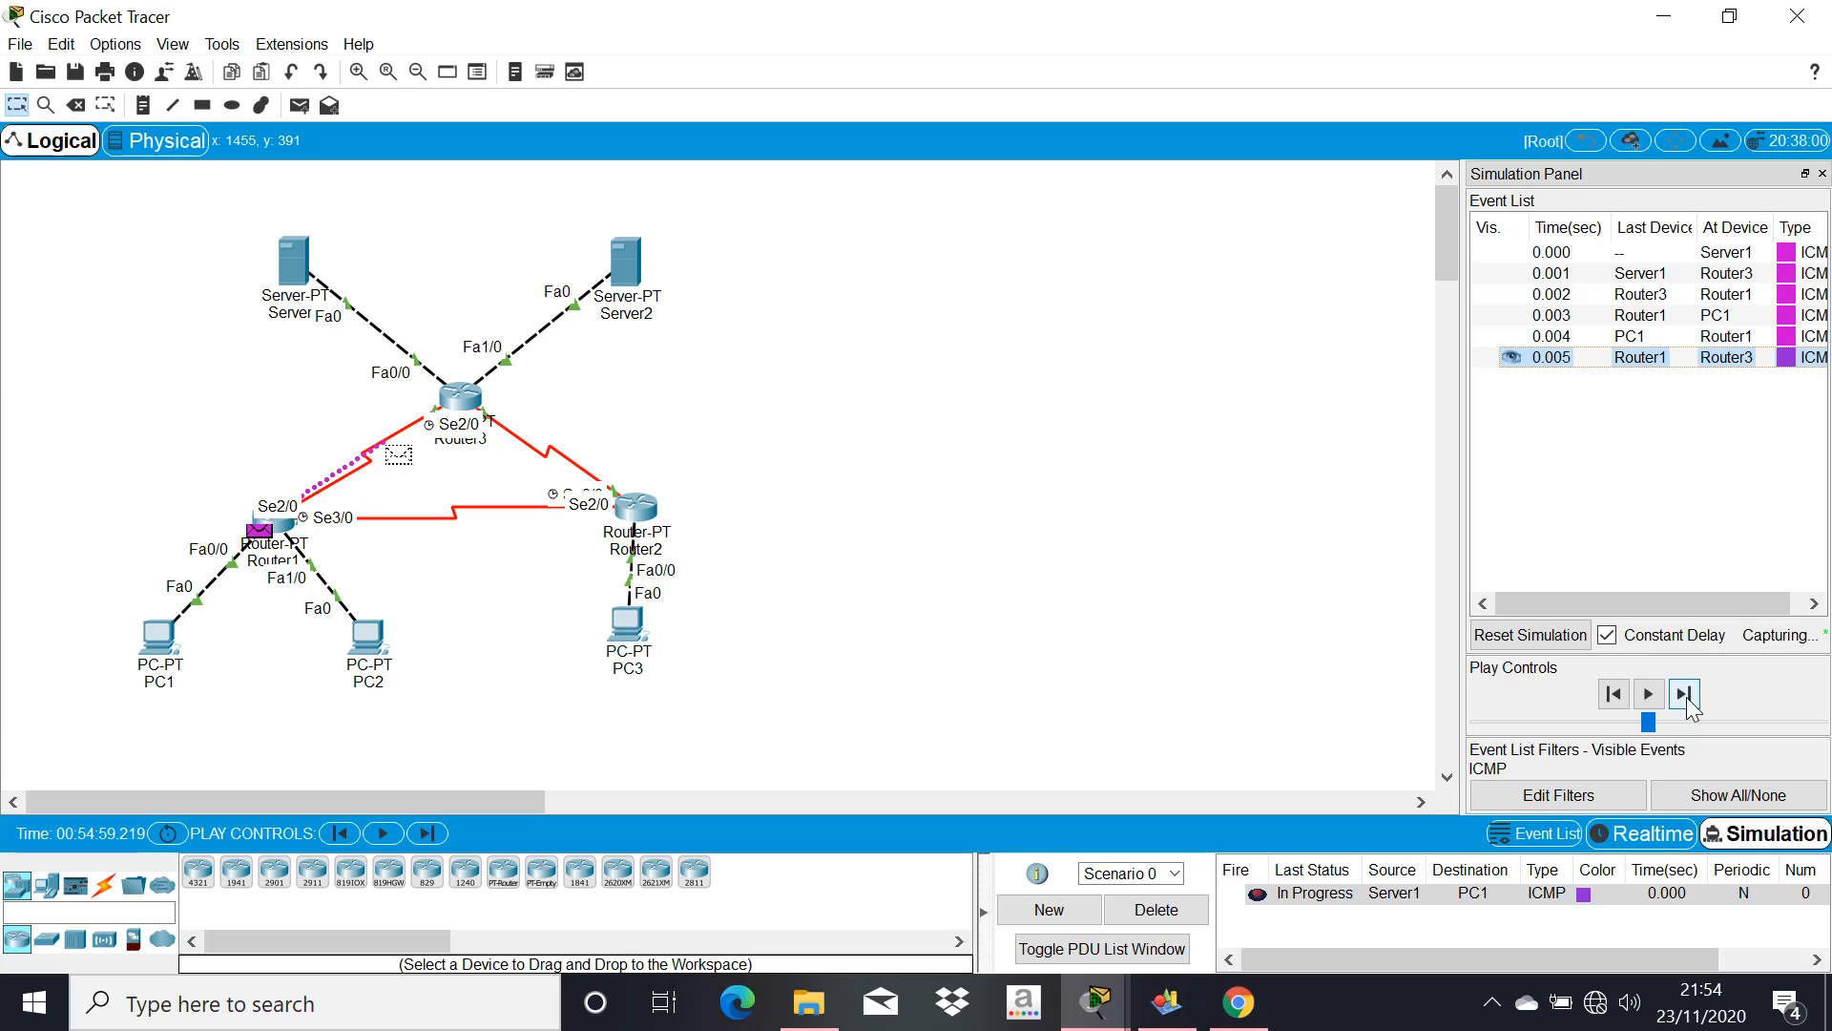
left_click(1684, 694)
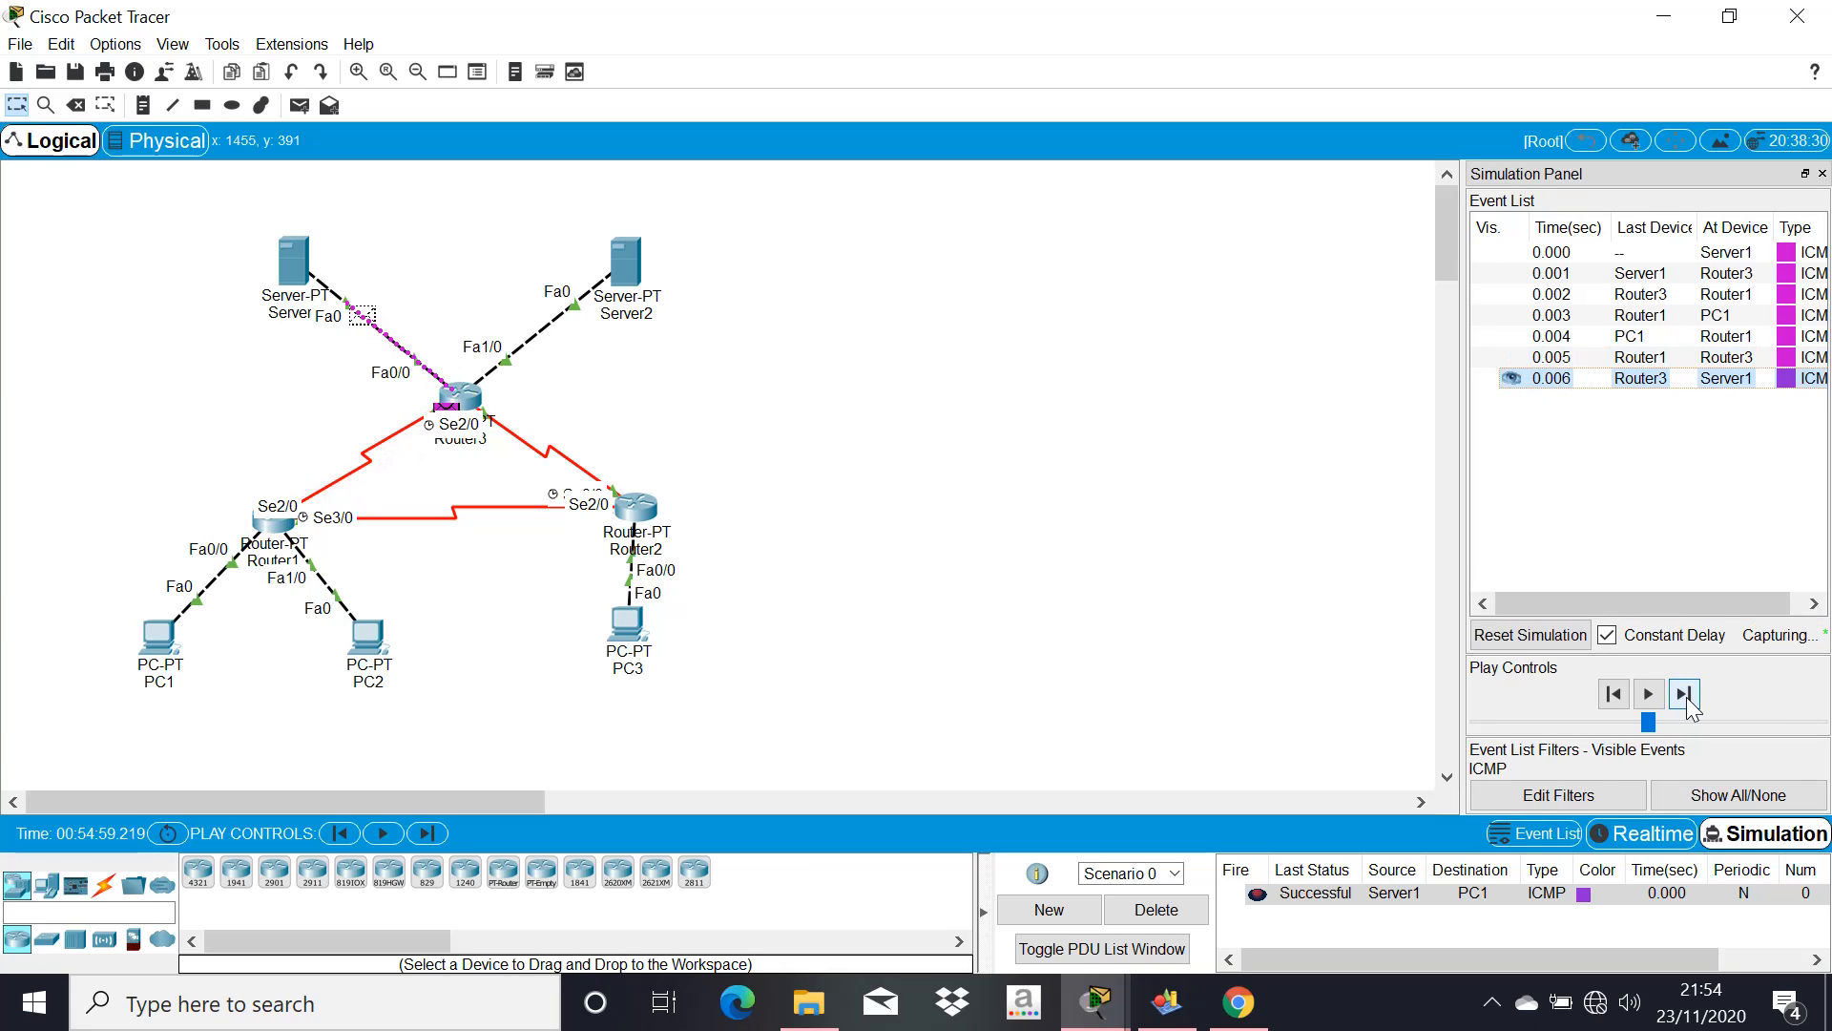
left_click(1416, 898)
left_click(1194, 911)
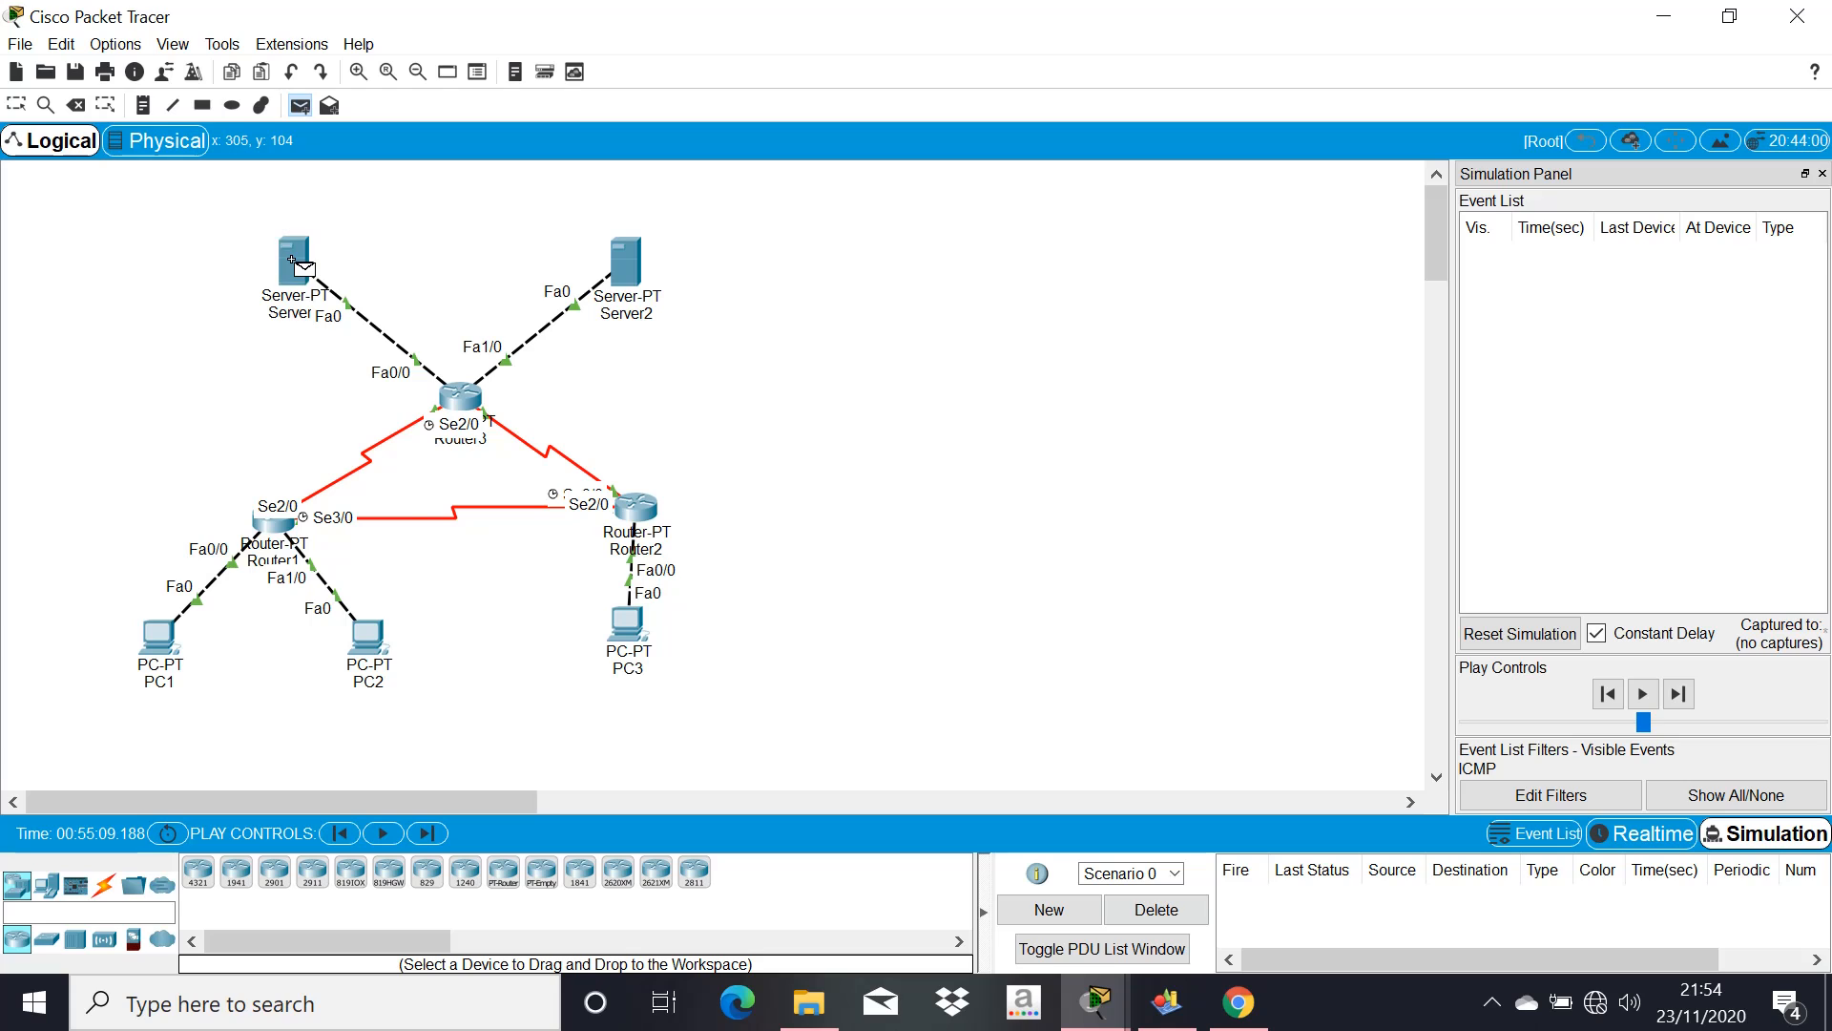
Test Server1 to PC2 with a simple PDU, capturing each hop until the reply returns to Server1, and delete the scenario's PDU
left_click(366, 641)
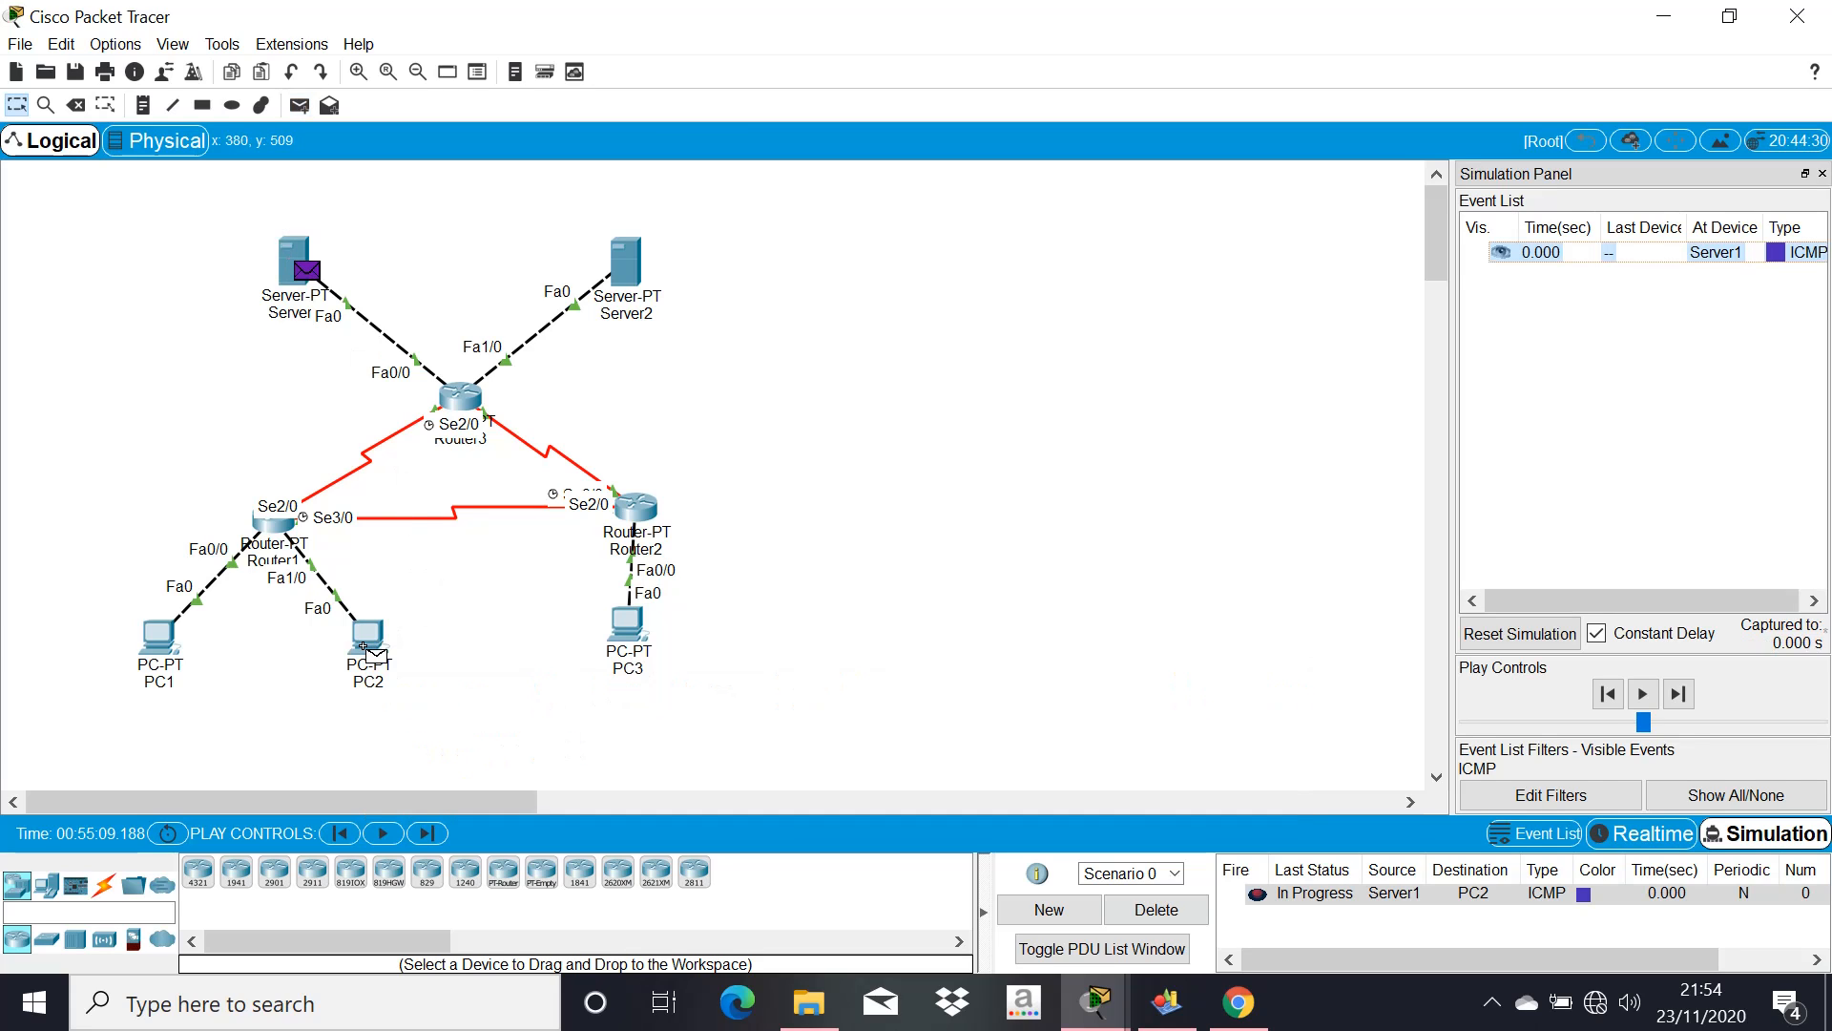
left_click(1683, 695)
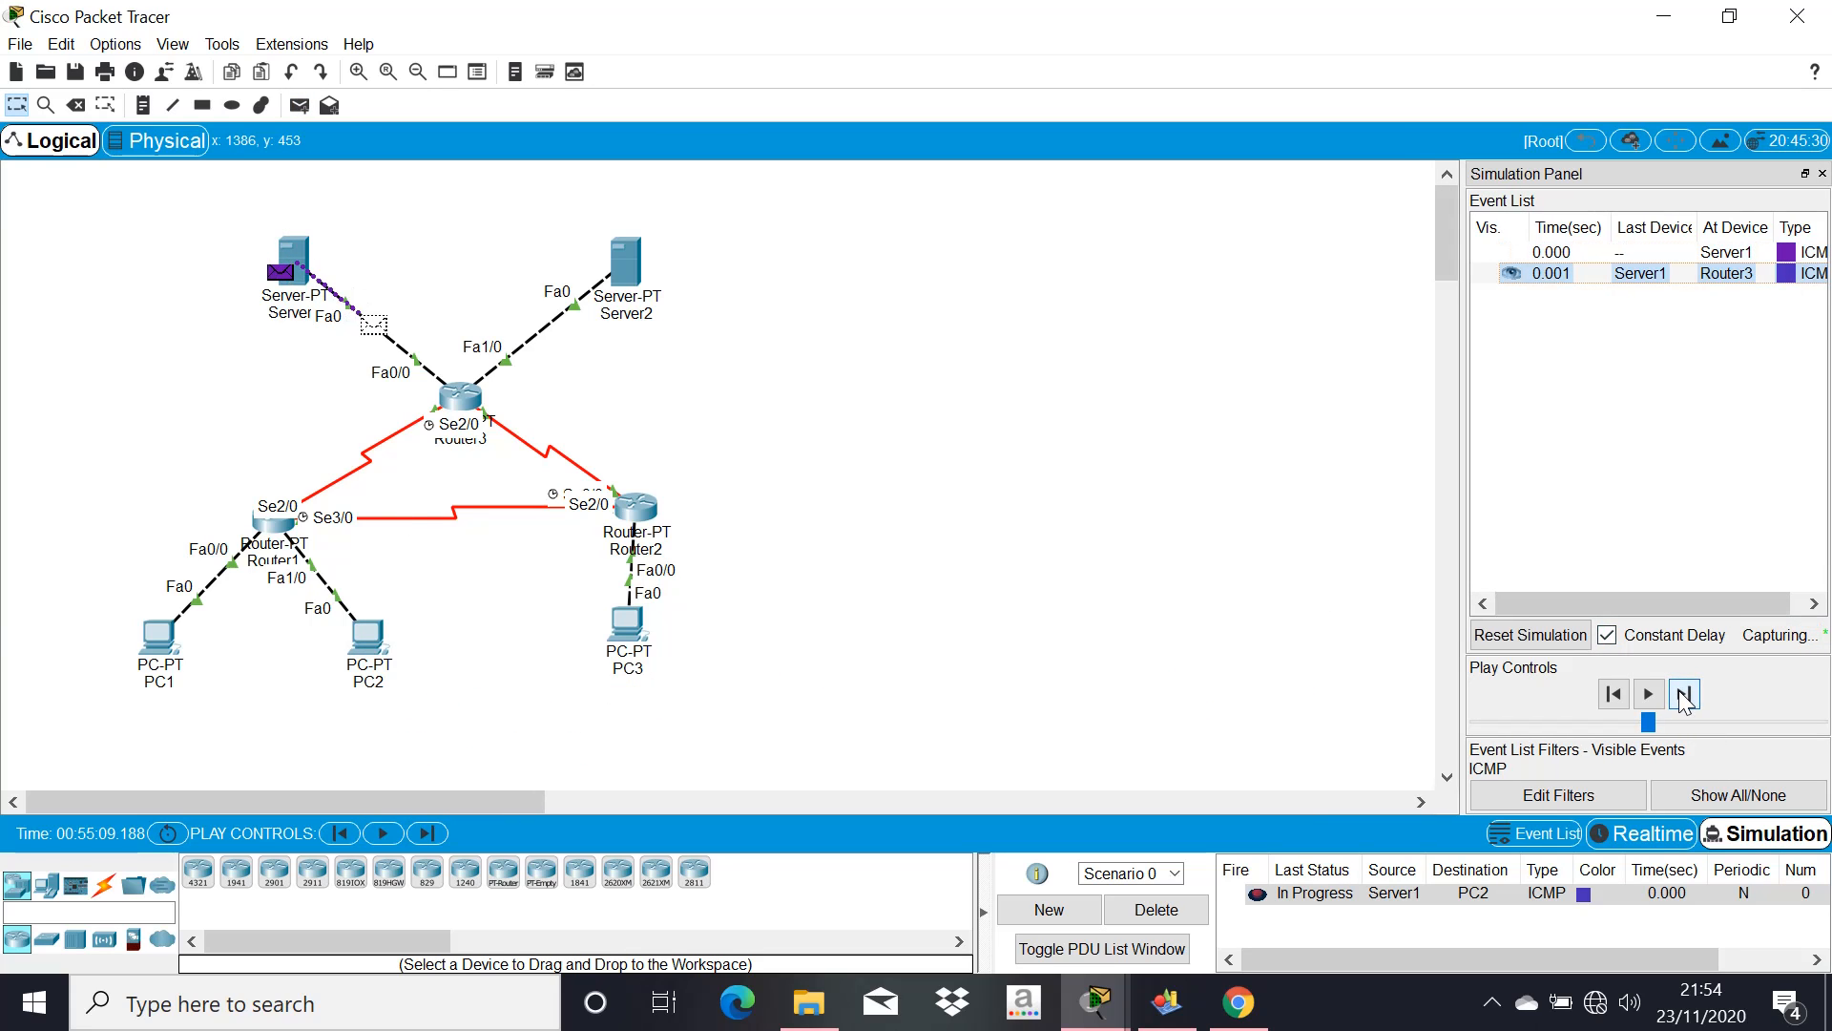
left_click(1683, 696)
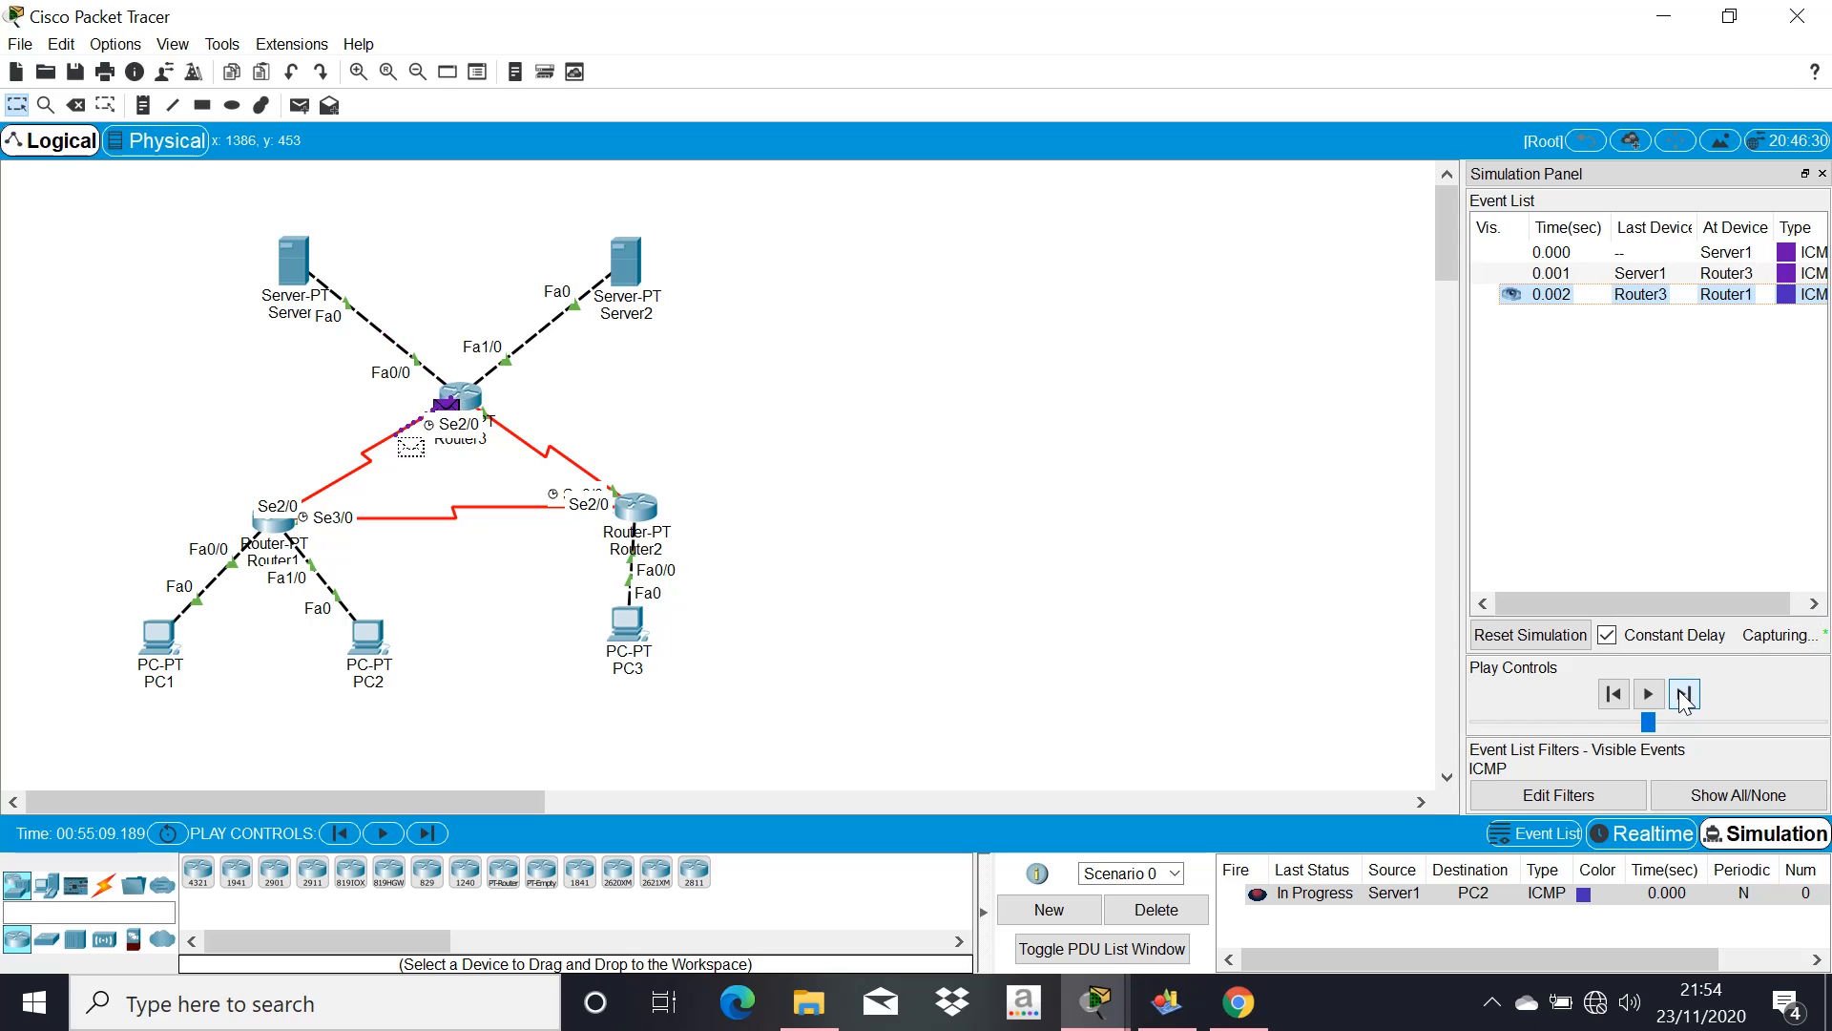
left_click(1683, 696)
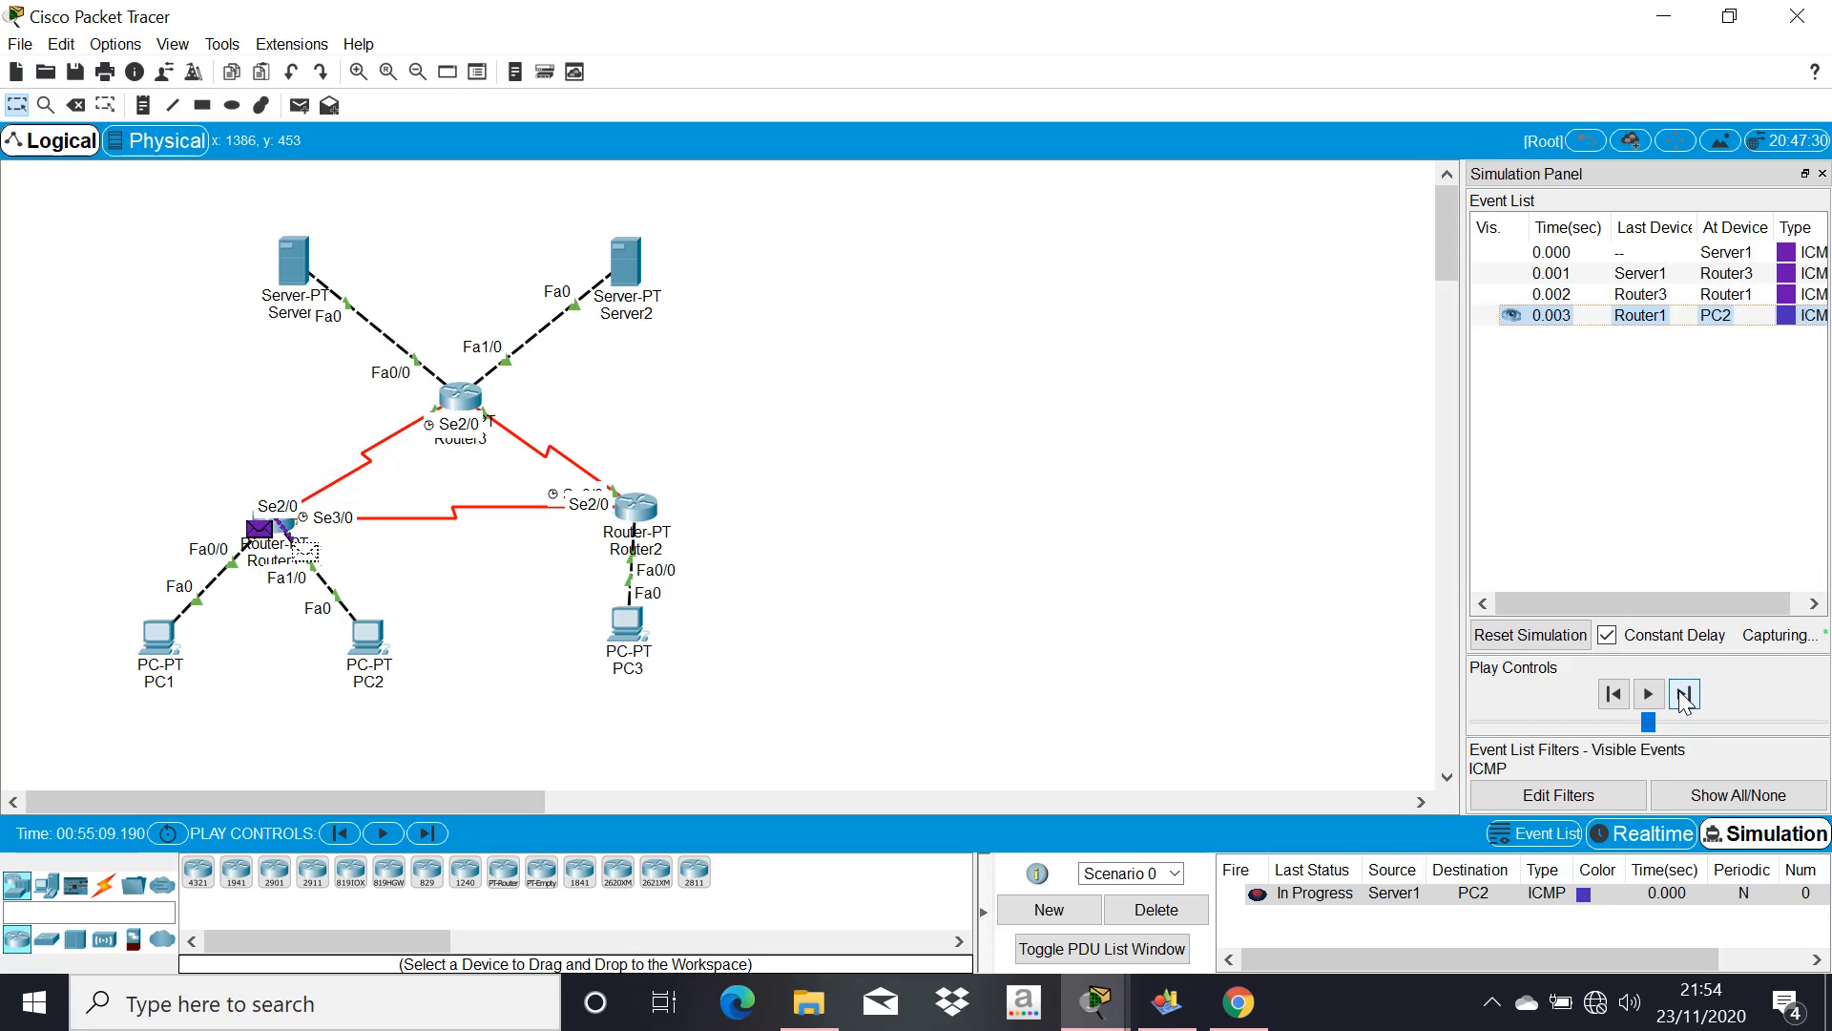
left_click(1684, 696)
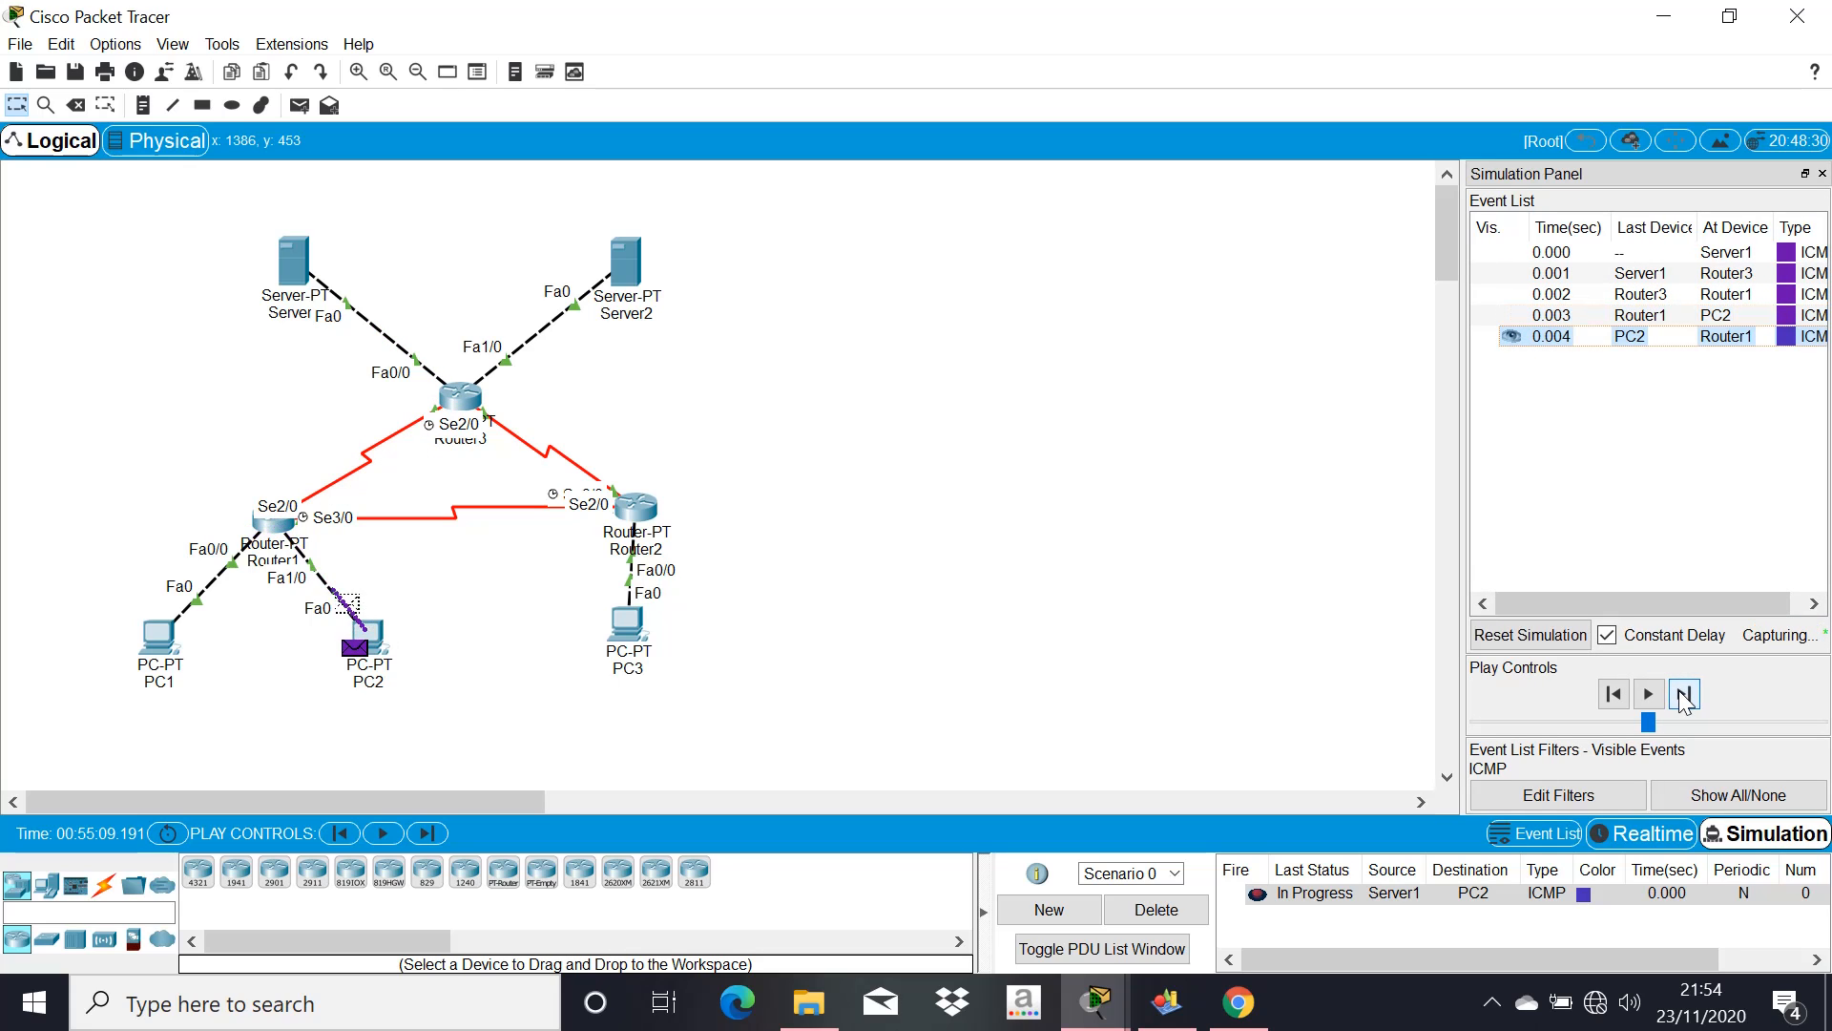
left_click(1683, 695)
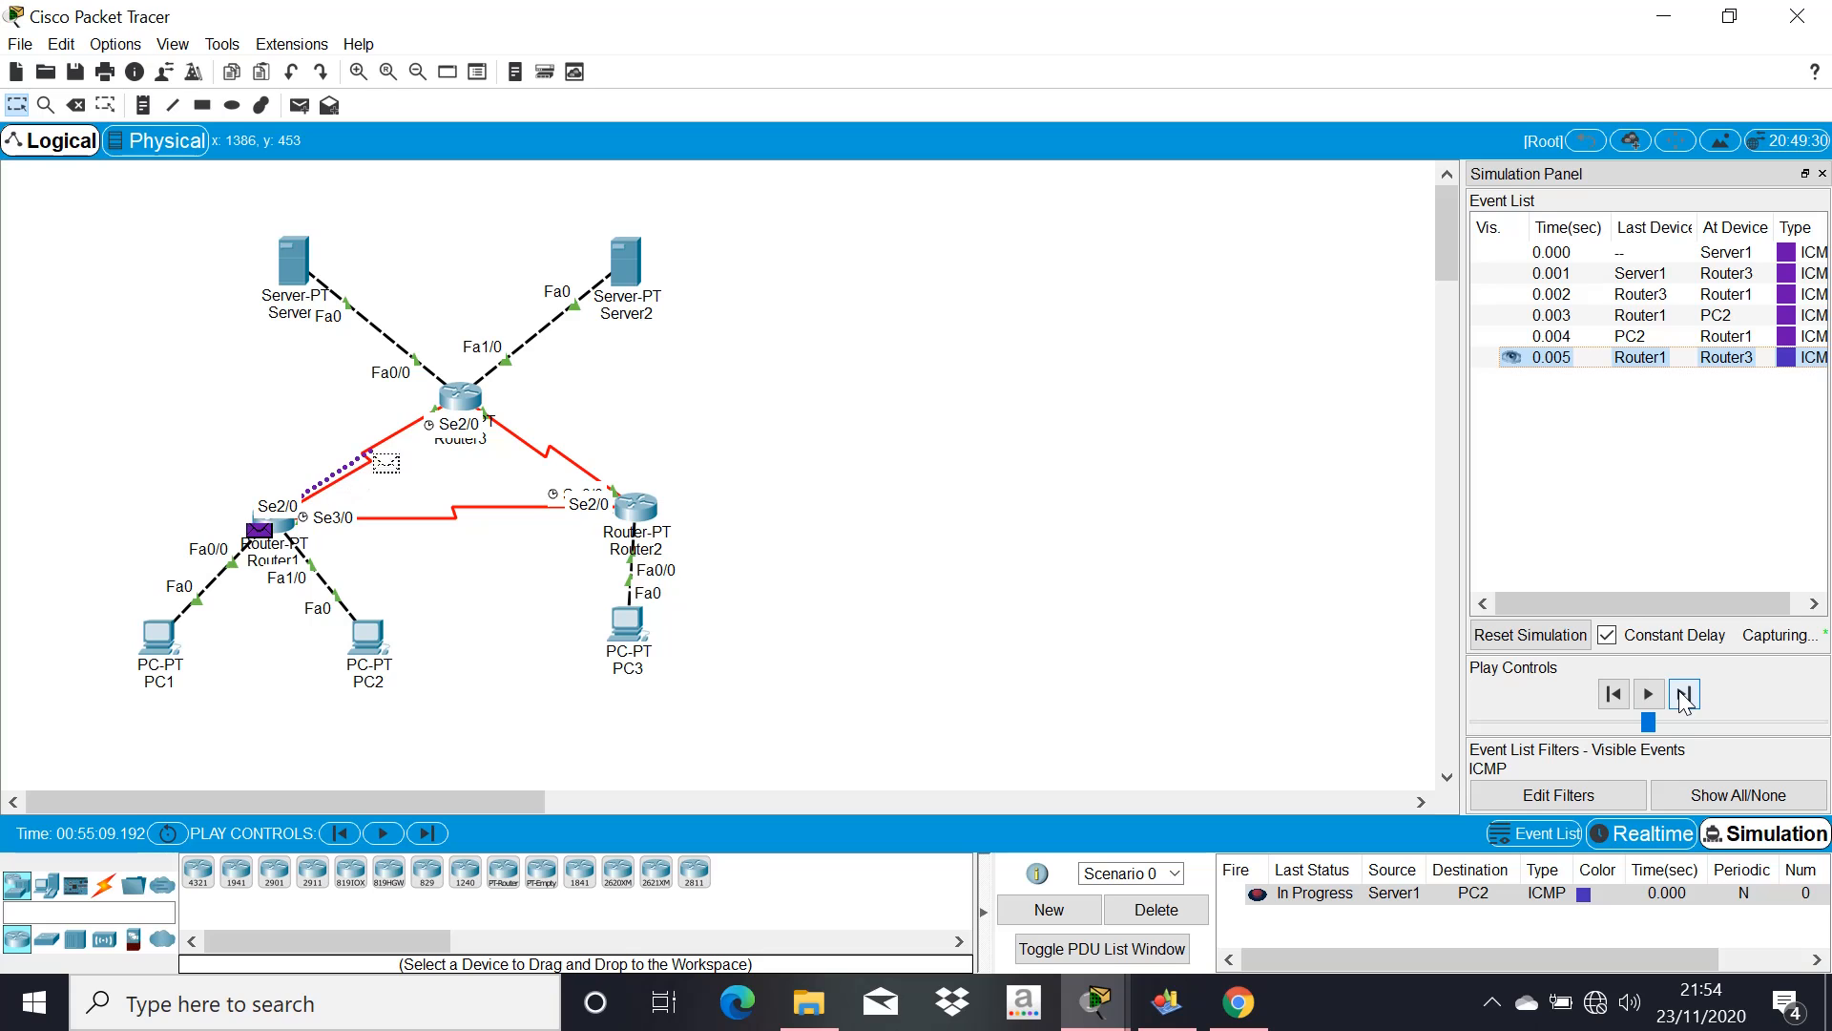
left_click(1683, 696)
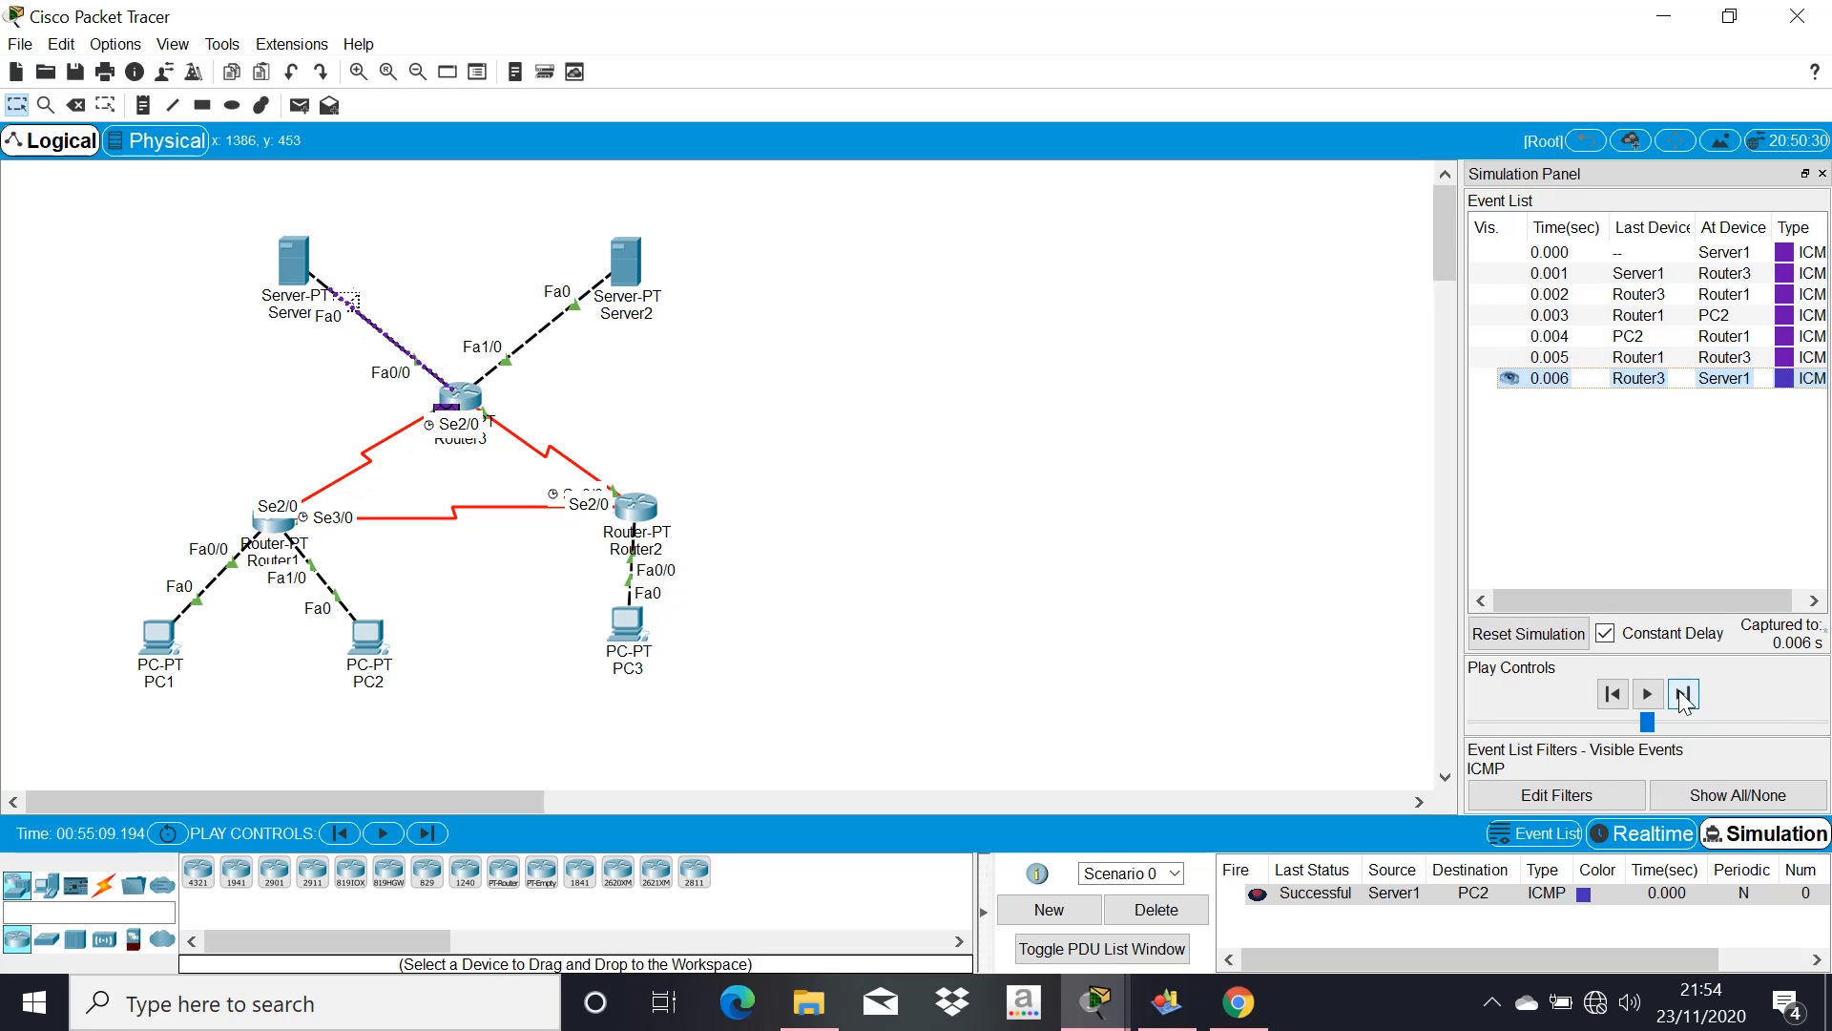
left_click(1462, 895)
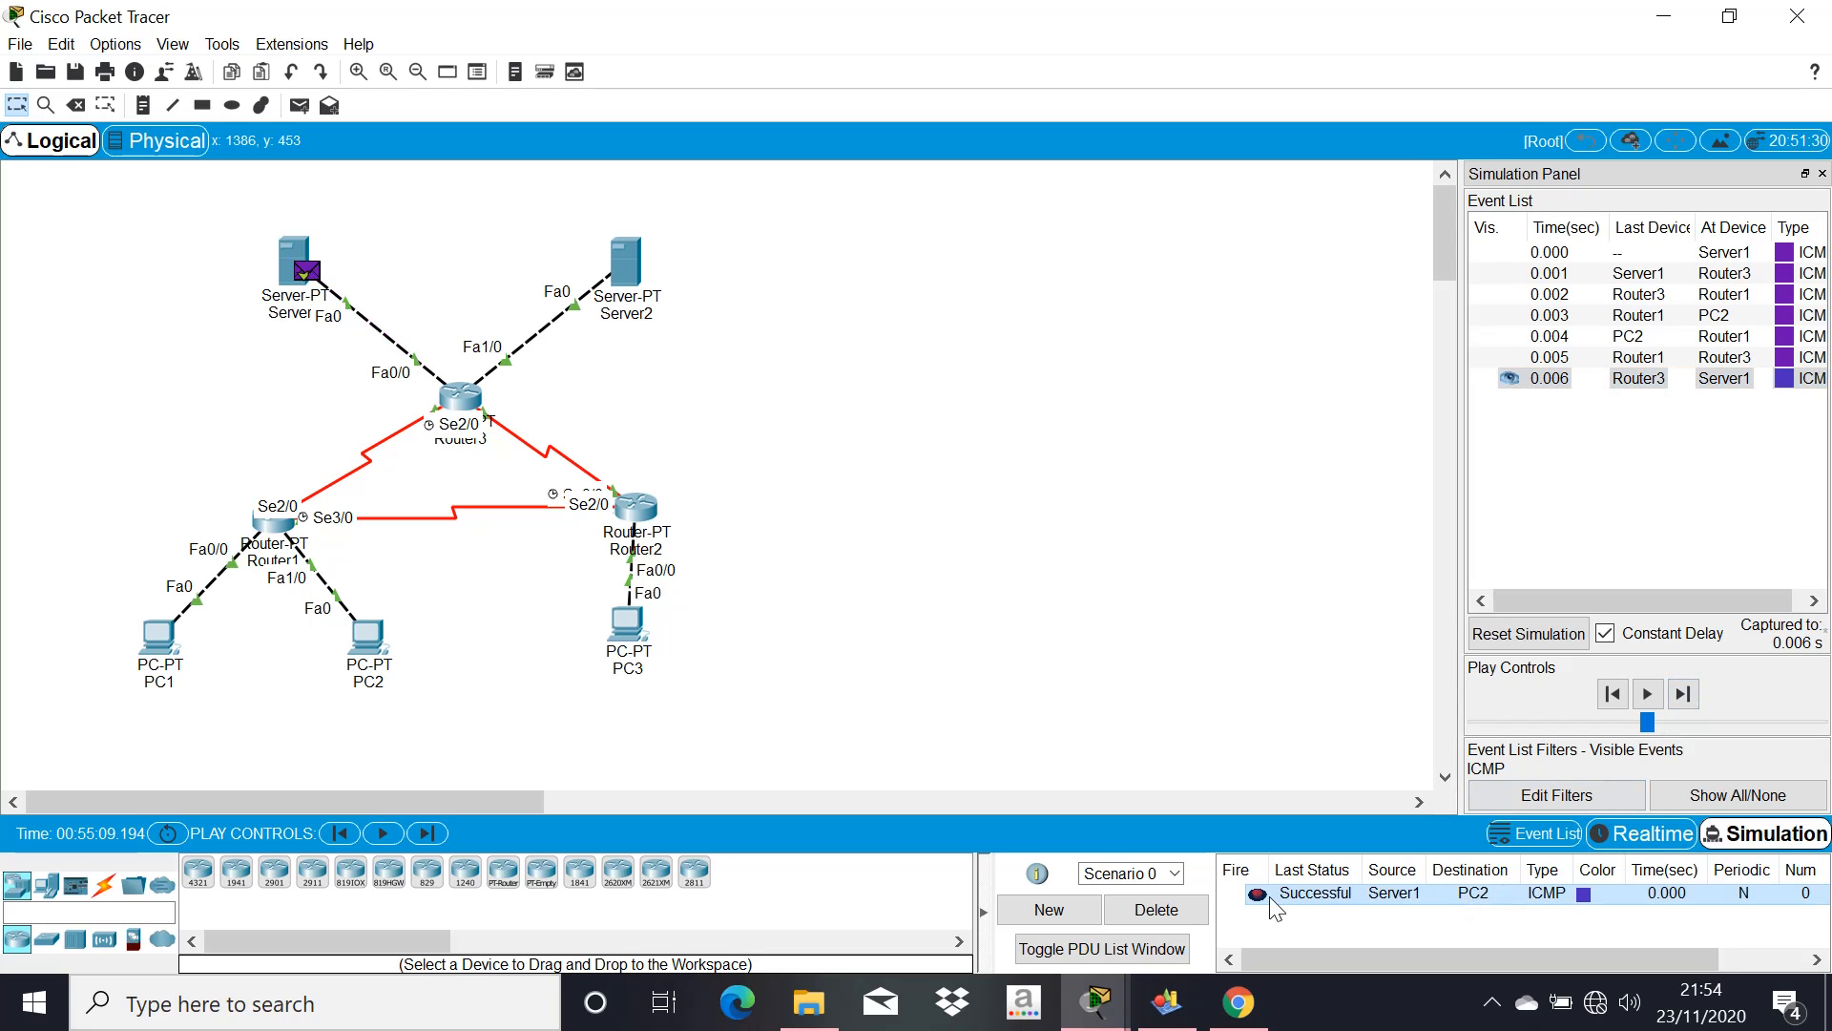
left_click(1156, 909)
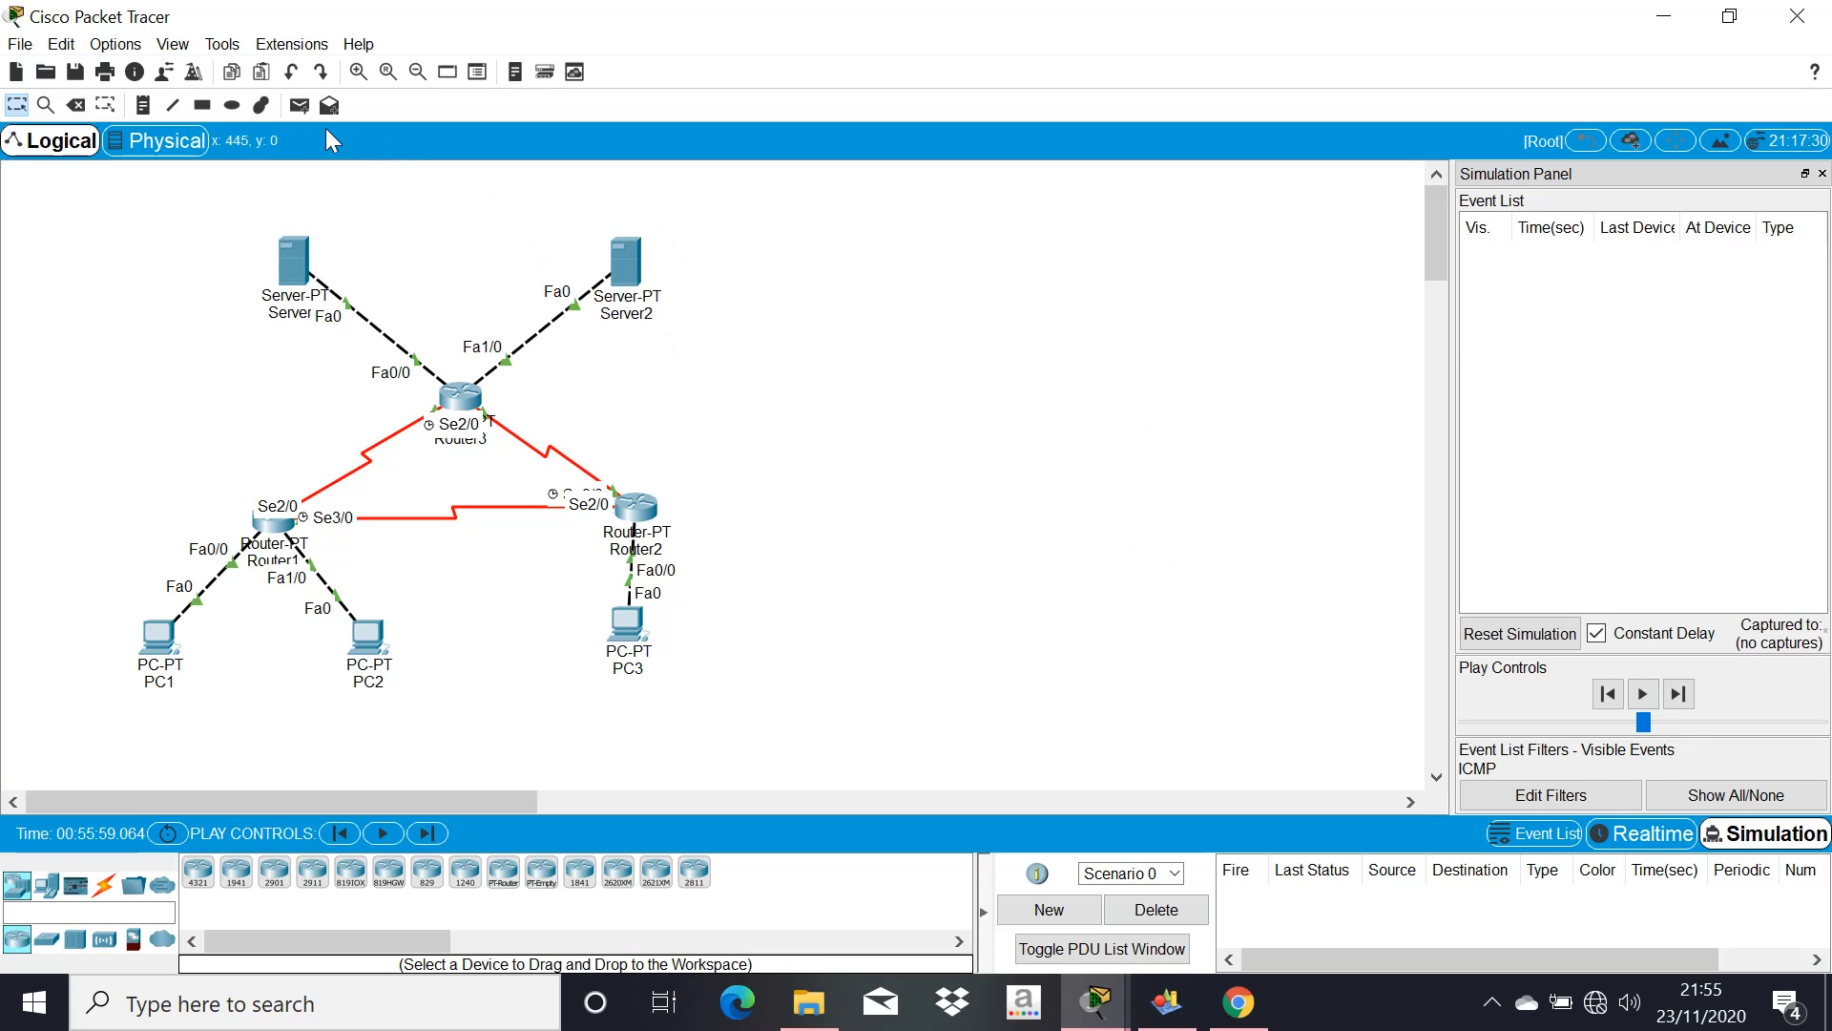
Test Server1 to PC3 with a simple PDU, capturing each hop until the reply returns to Server1, and delete the scenario's PDU
left_click(301, 105)
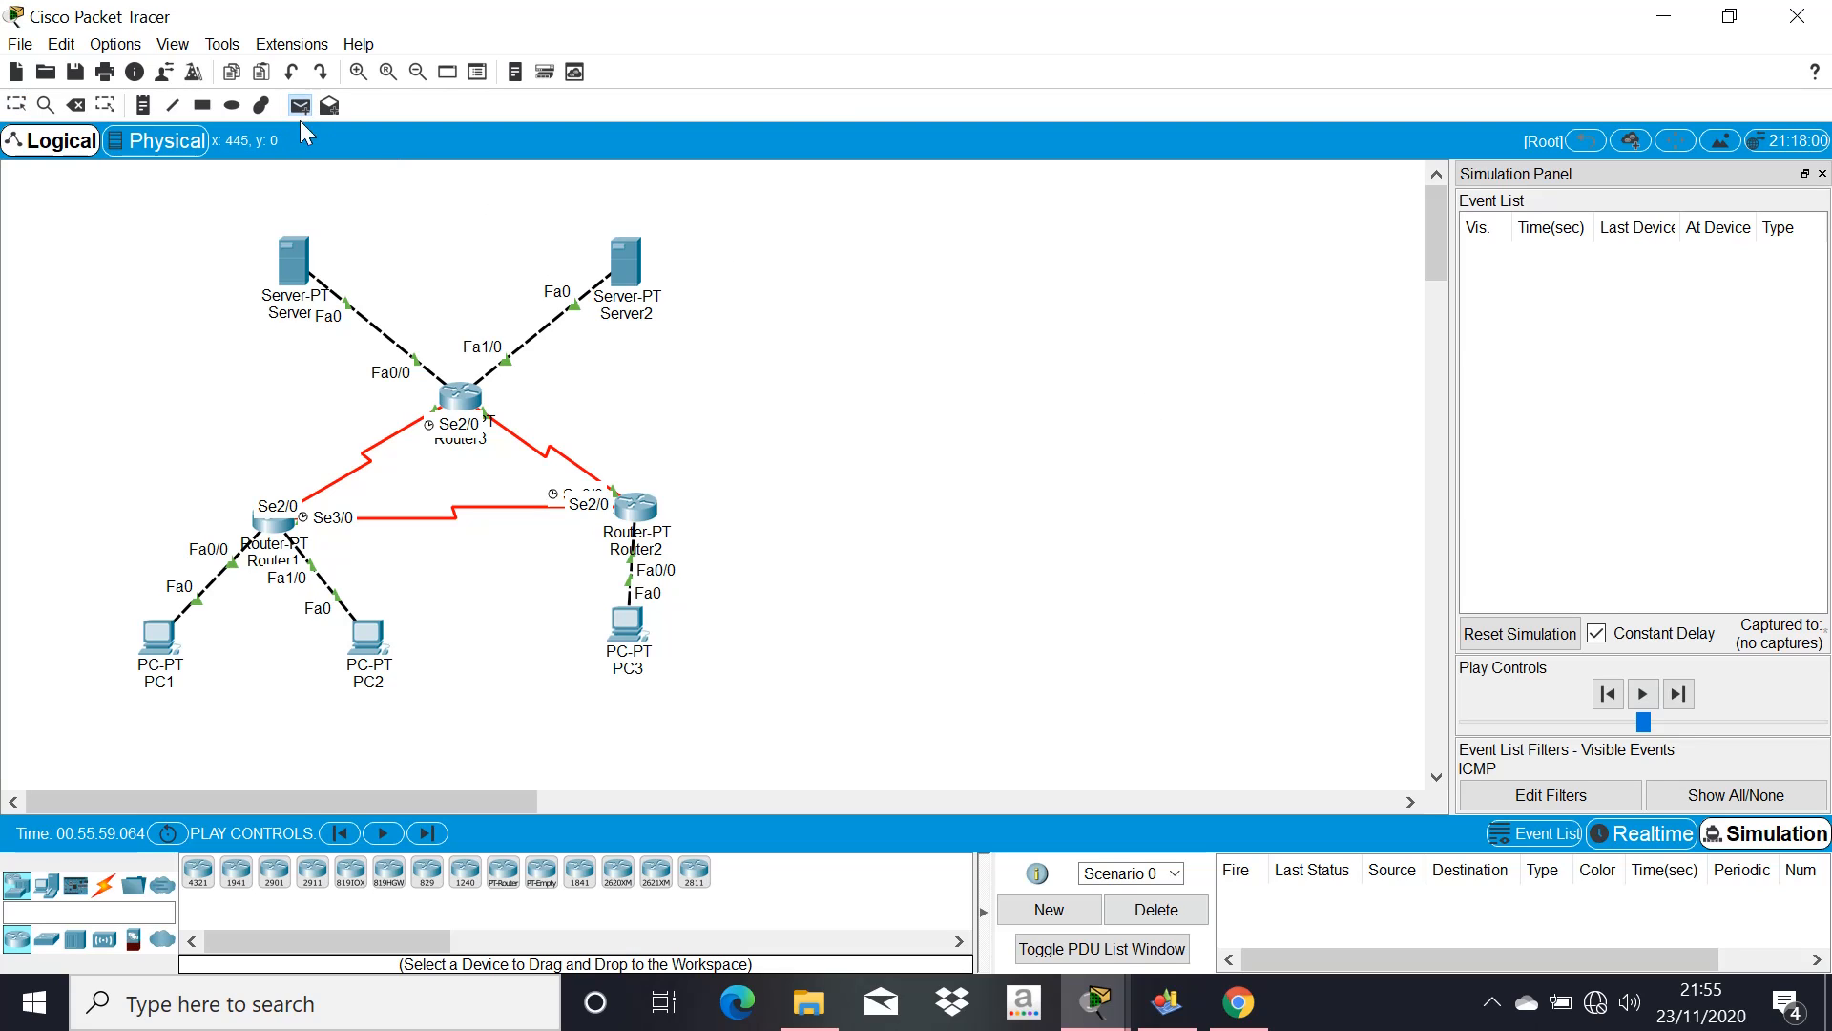
left_click(299, 268)
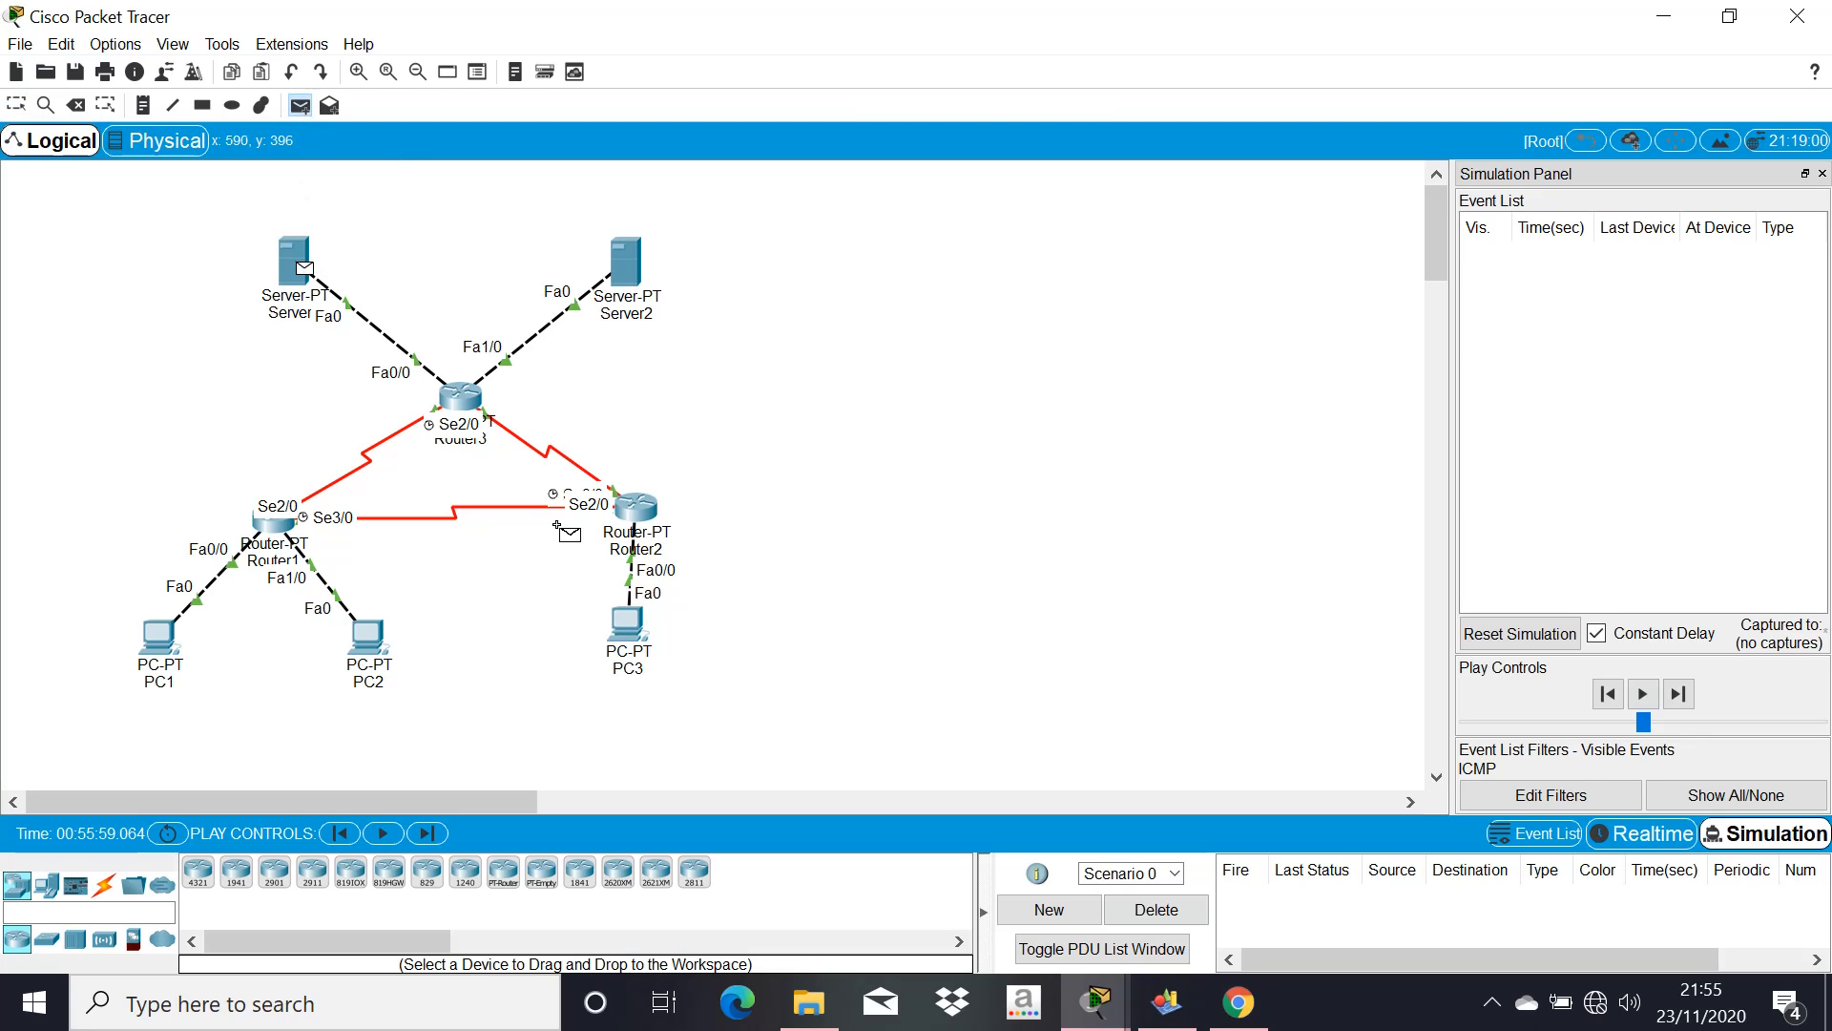
left_click(628, 626)
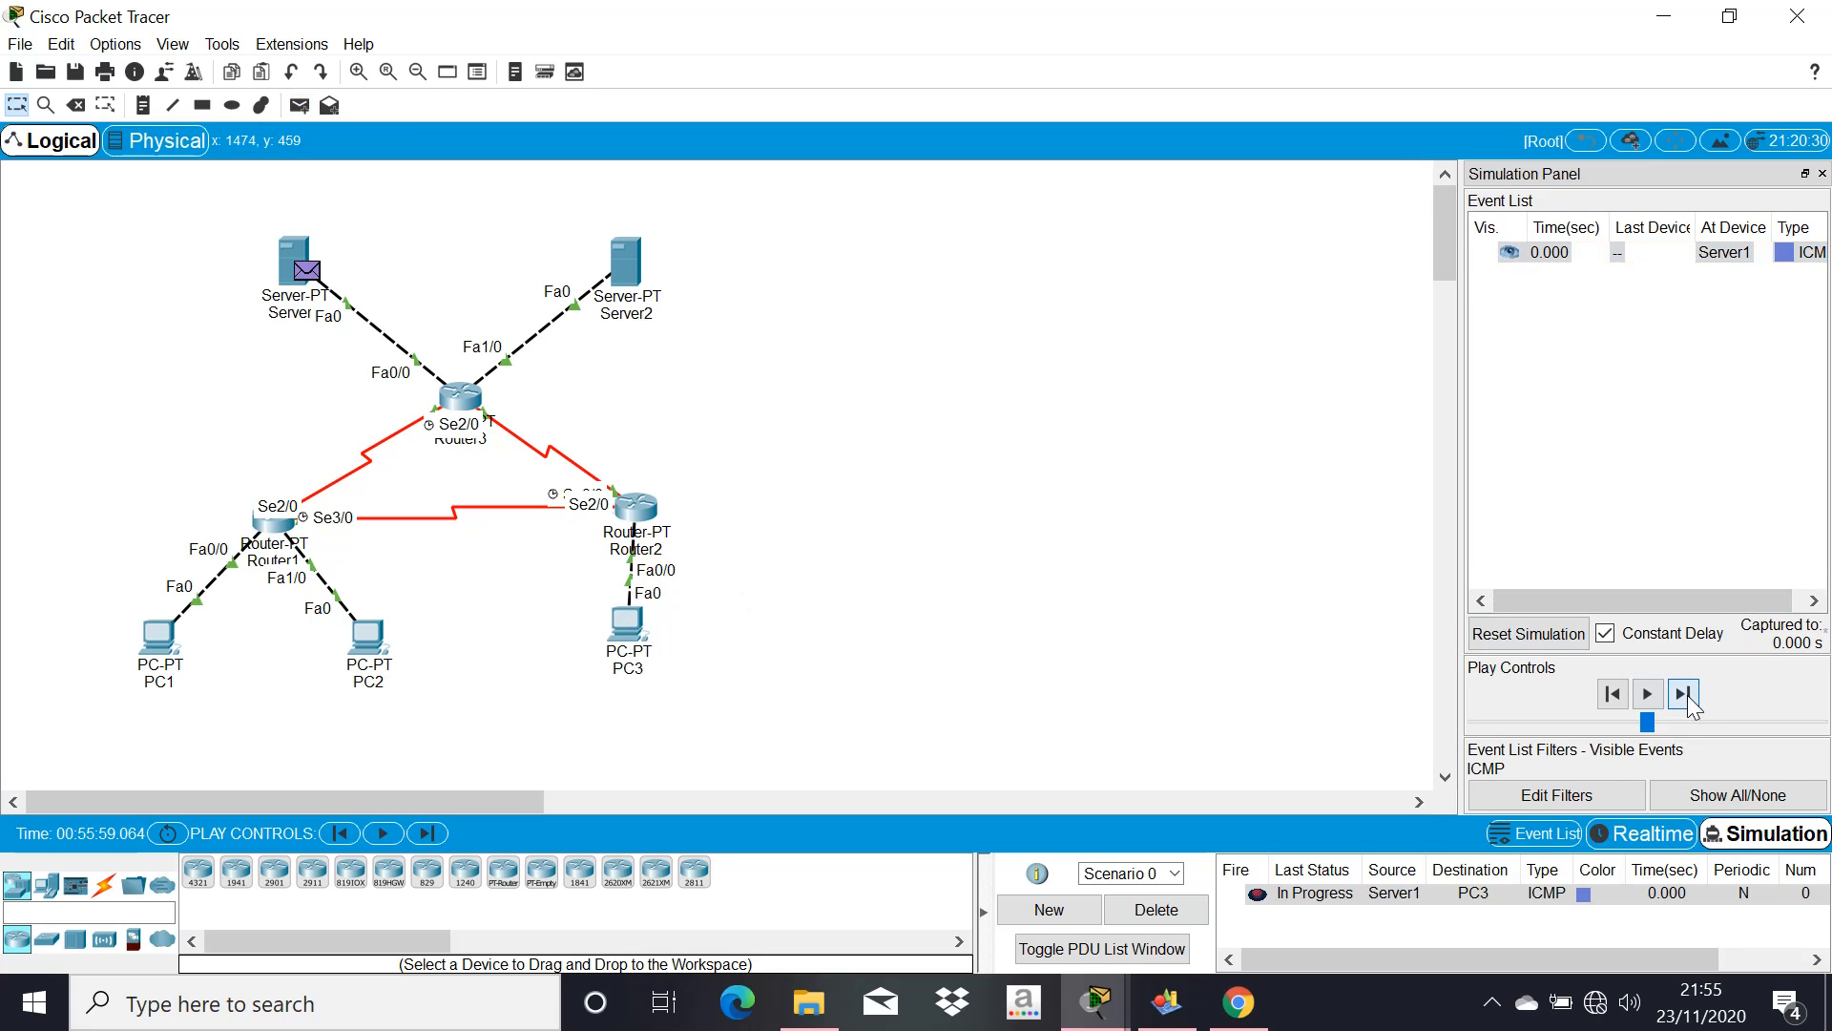
left_click(1685, 694)
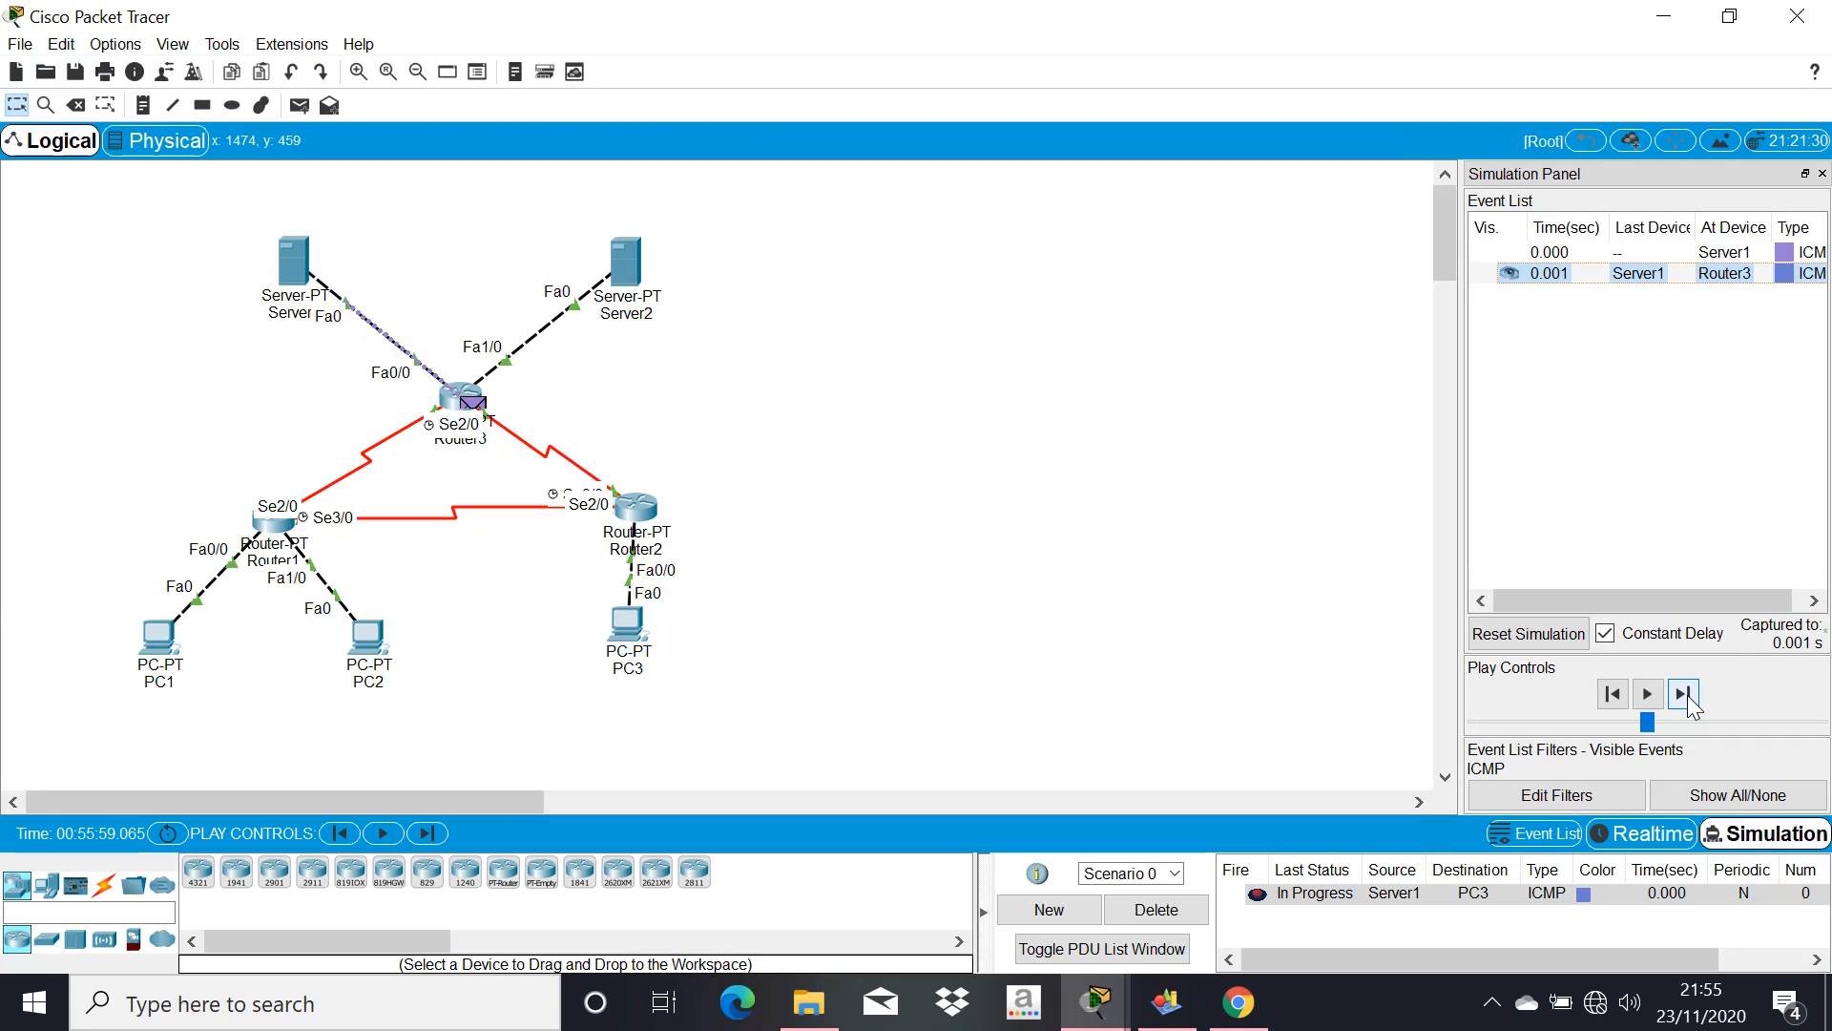
left_click(1685, 695)
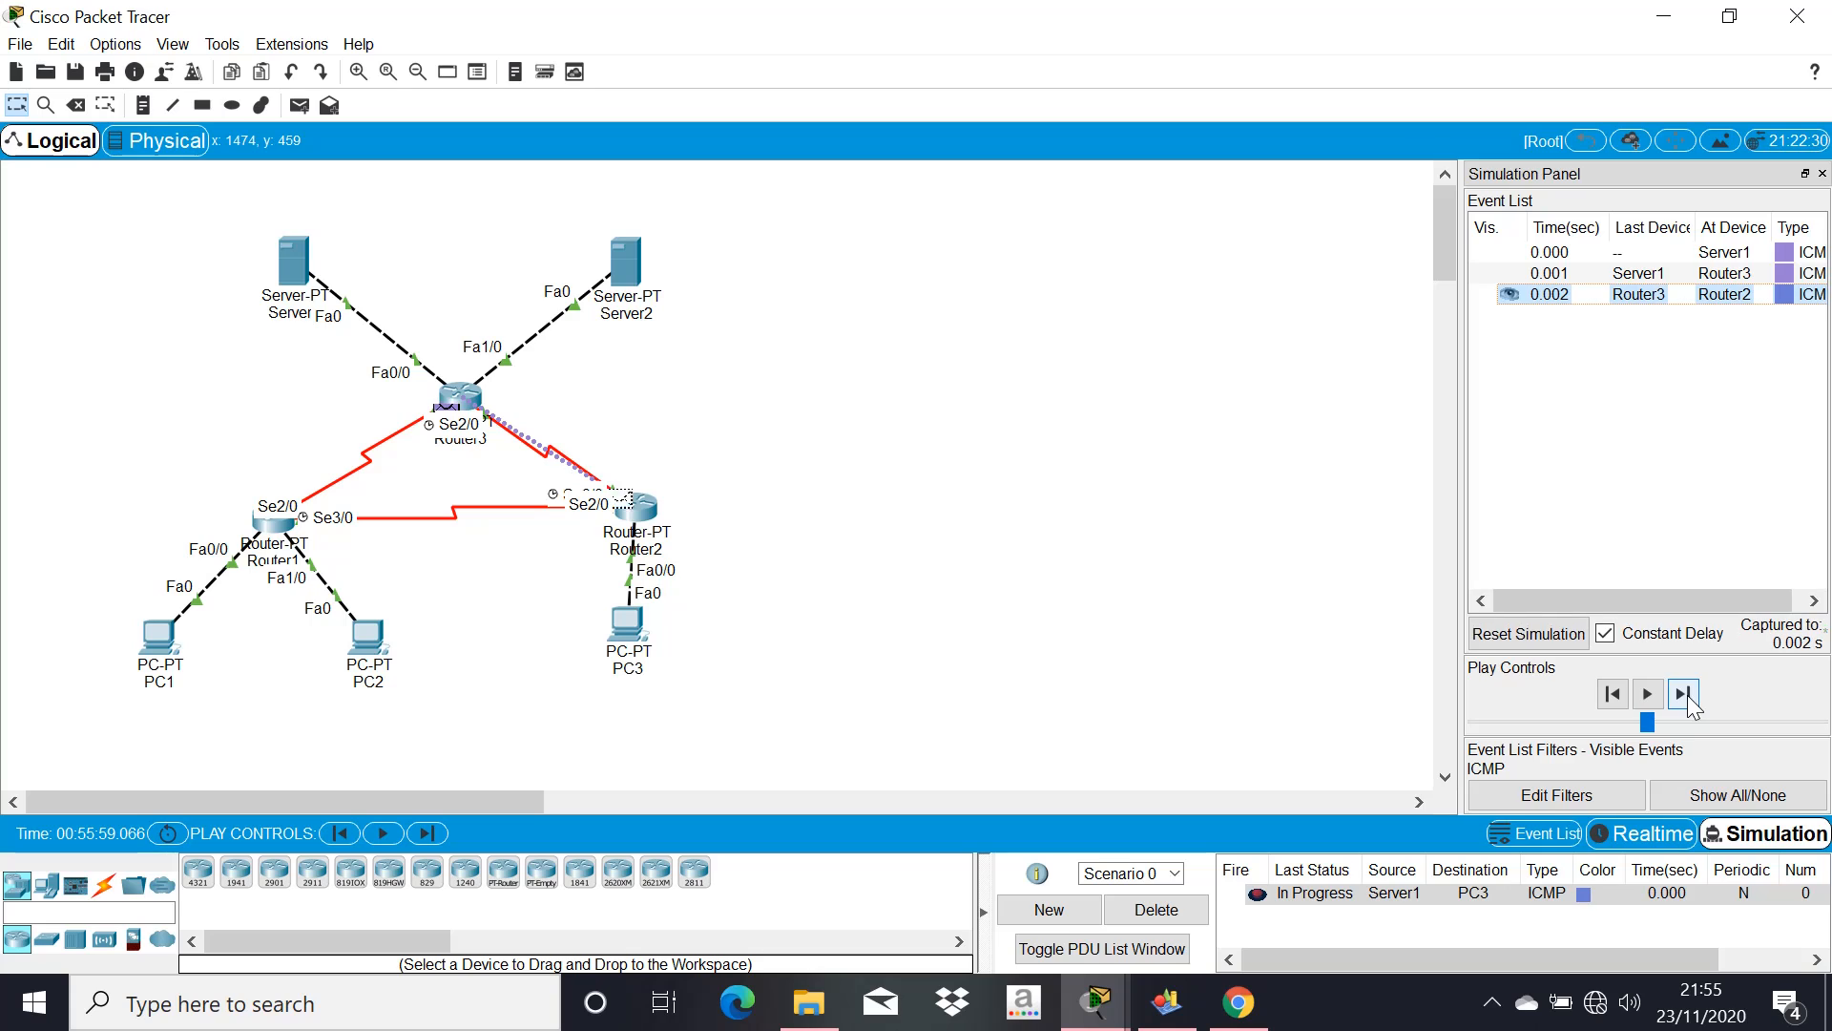
left_click(1686, 695)
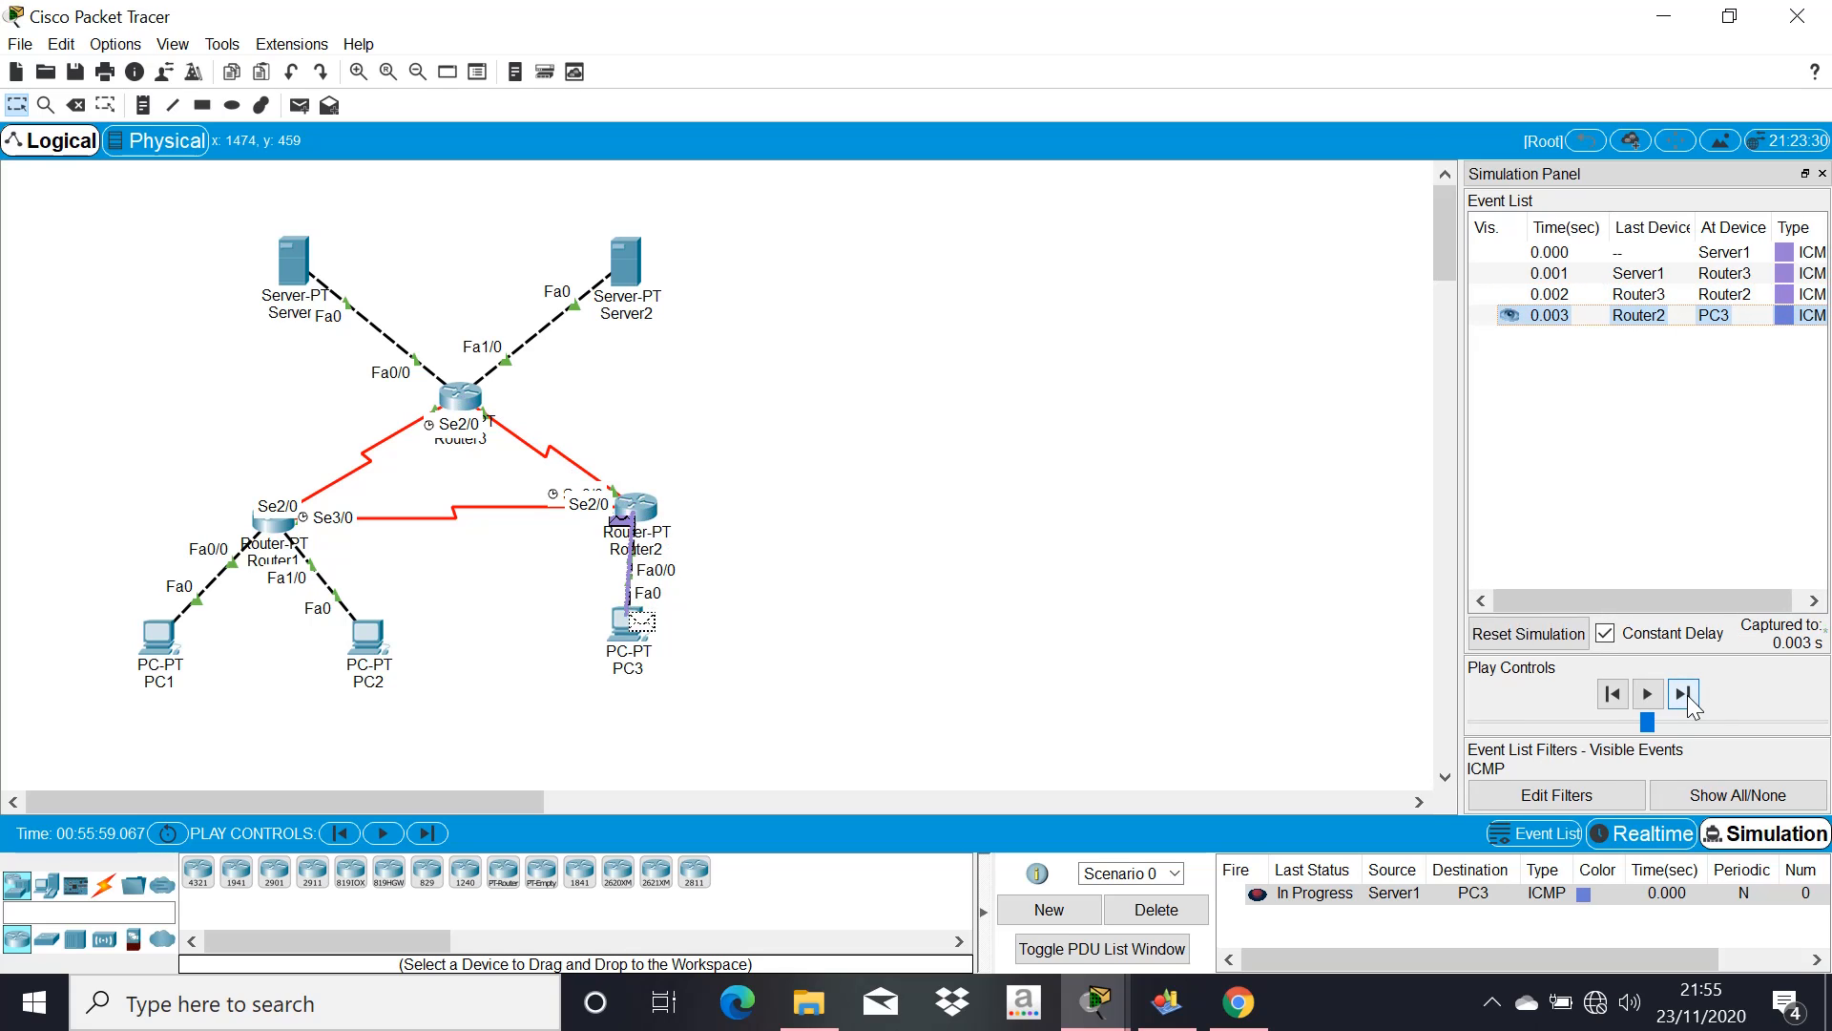
left_click(1686, 695)
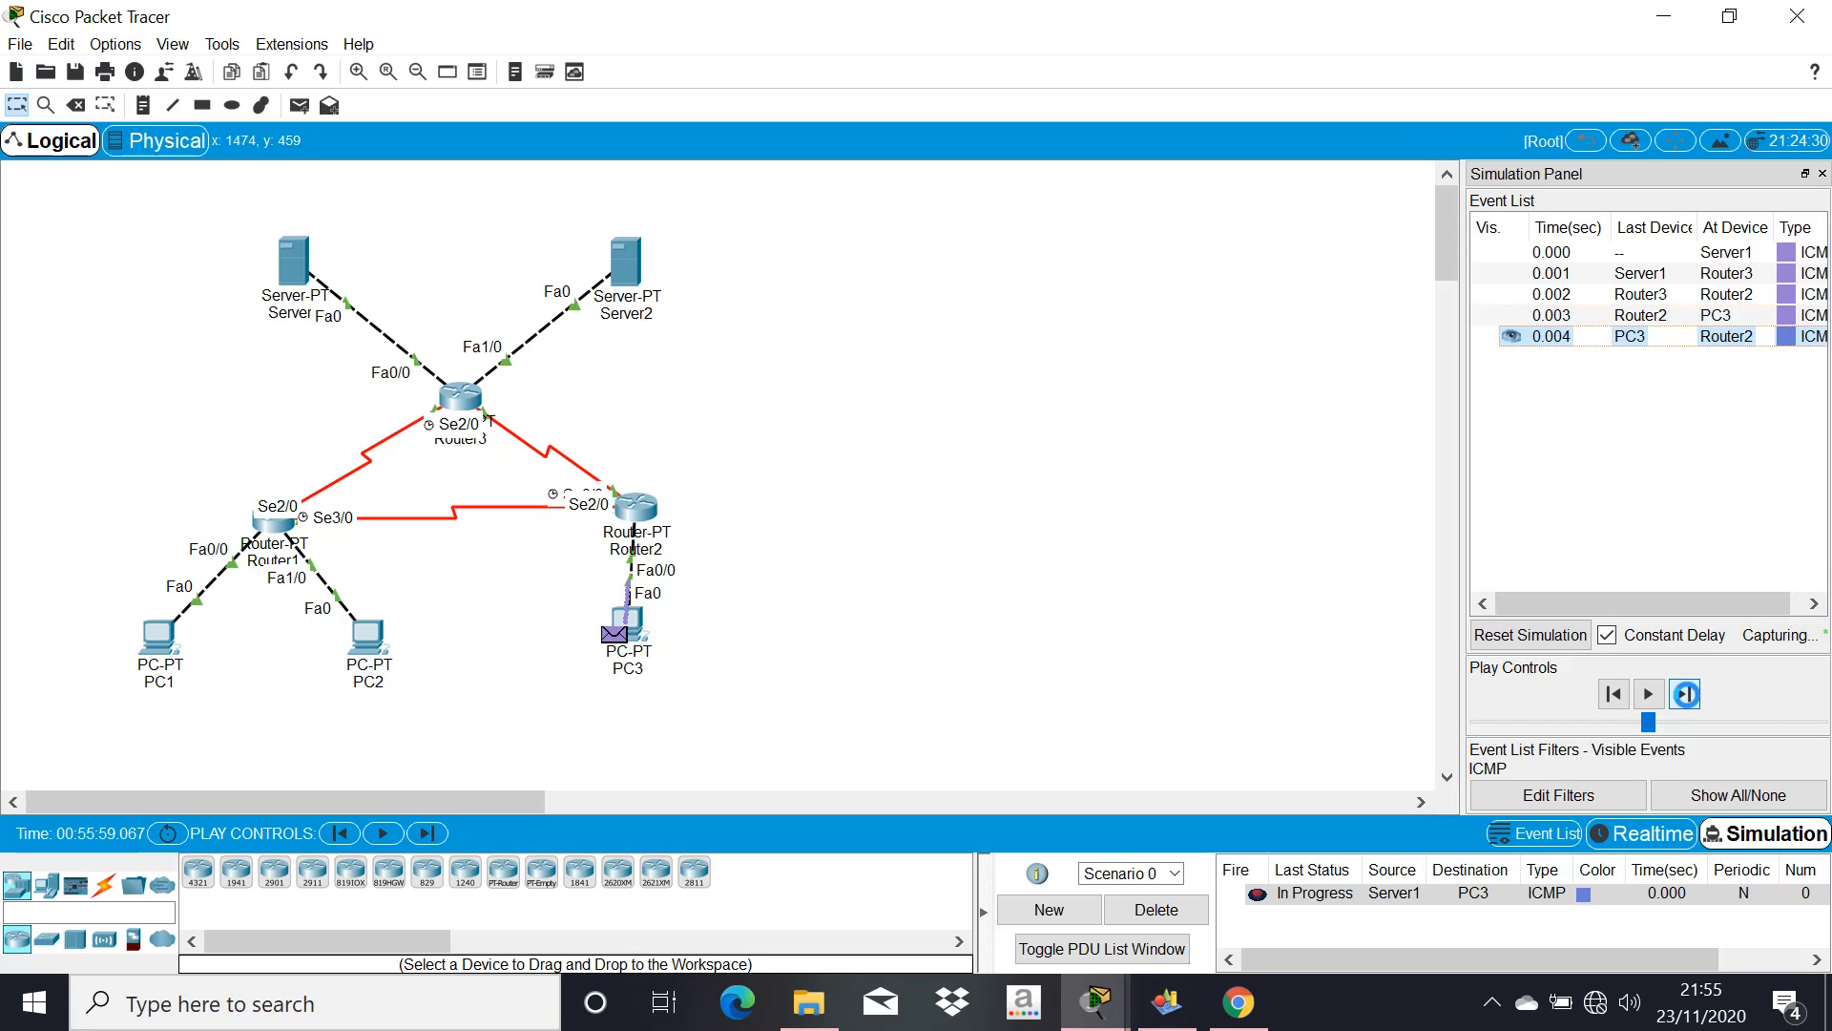
left_click(1685, 695)
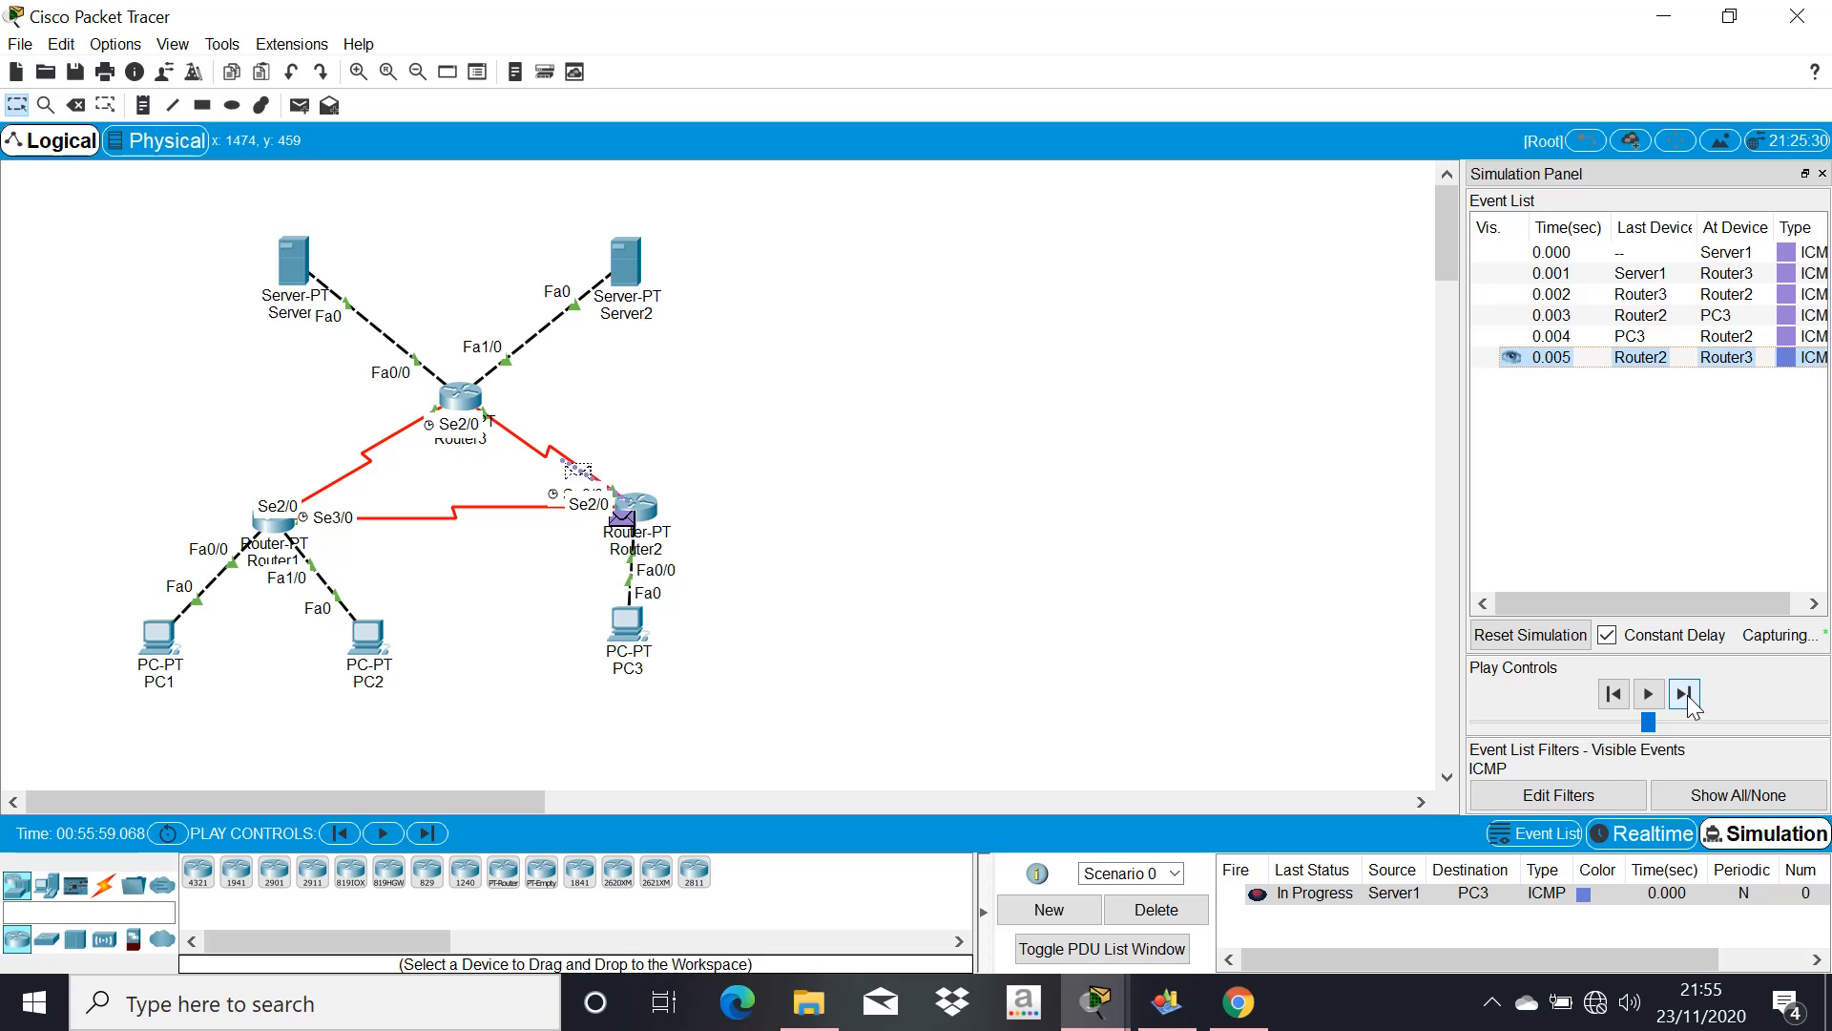
left_click(1685, 694)
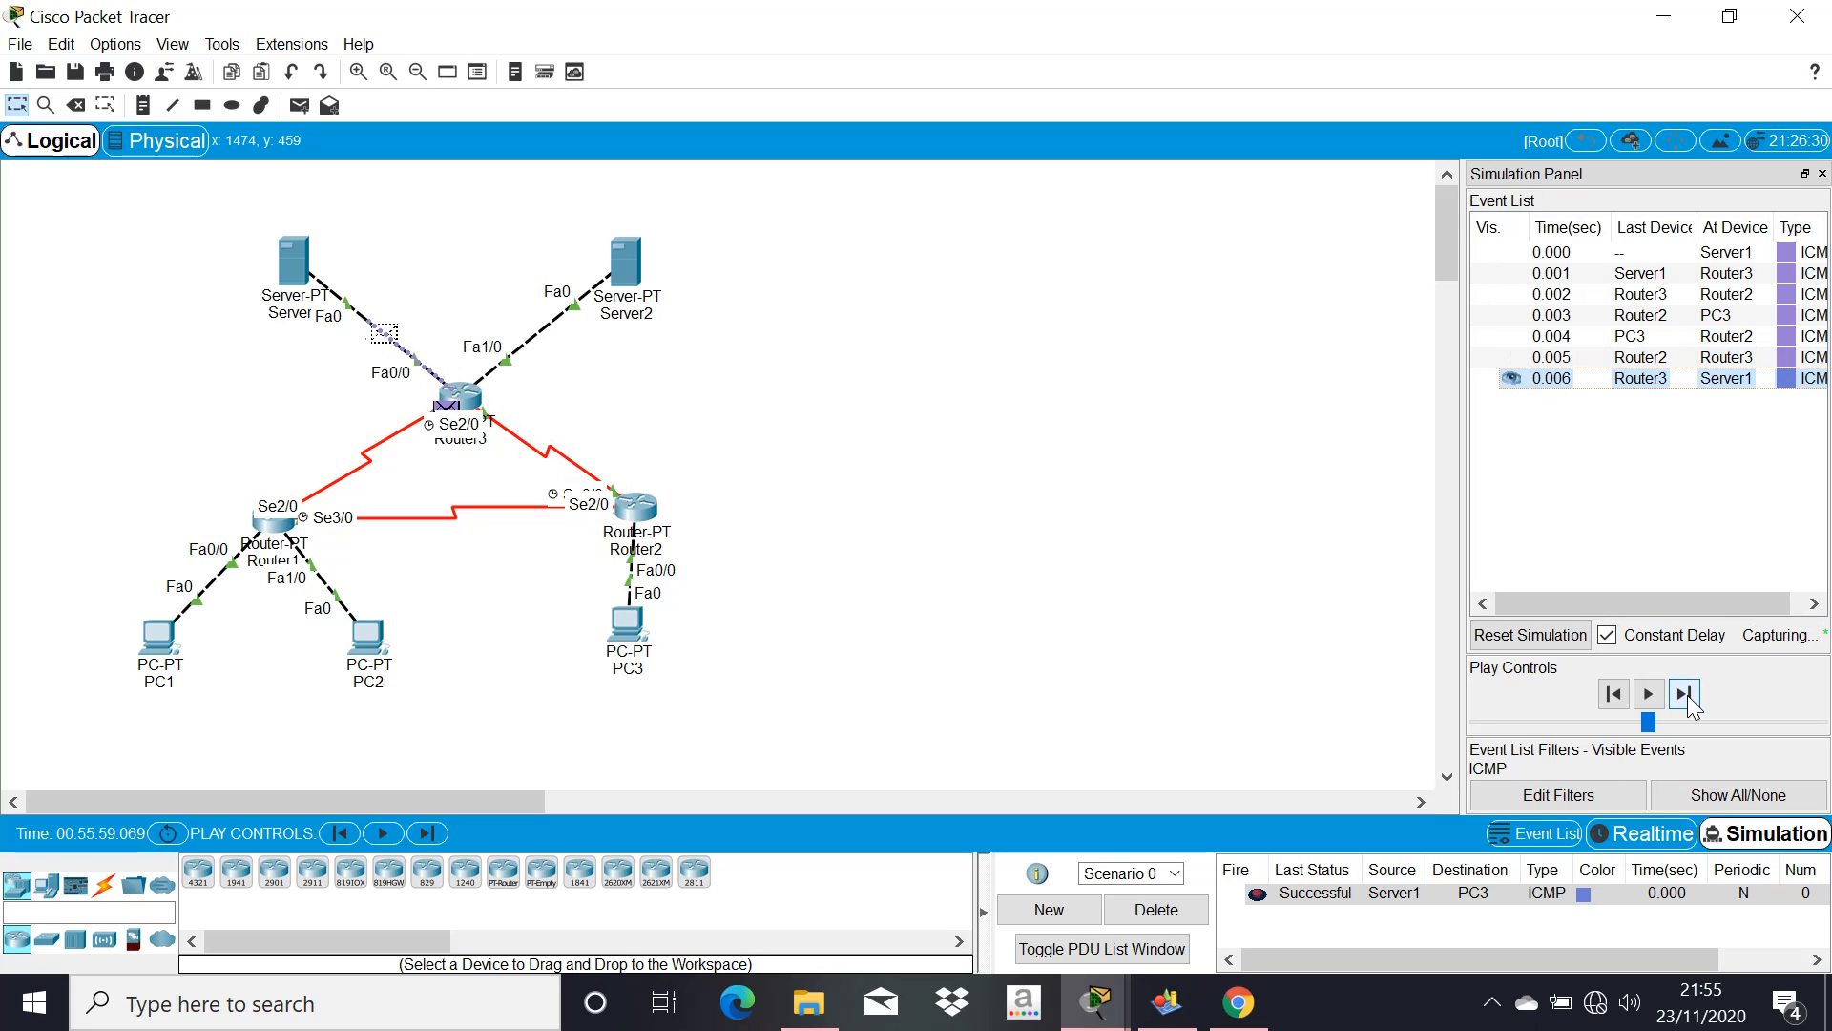
left_click(1374, 898)
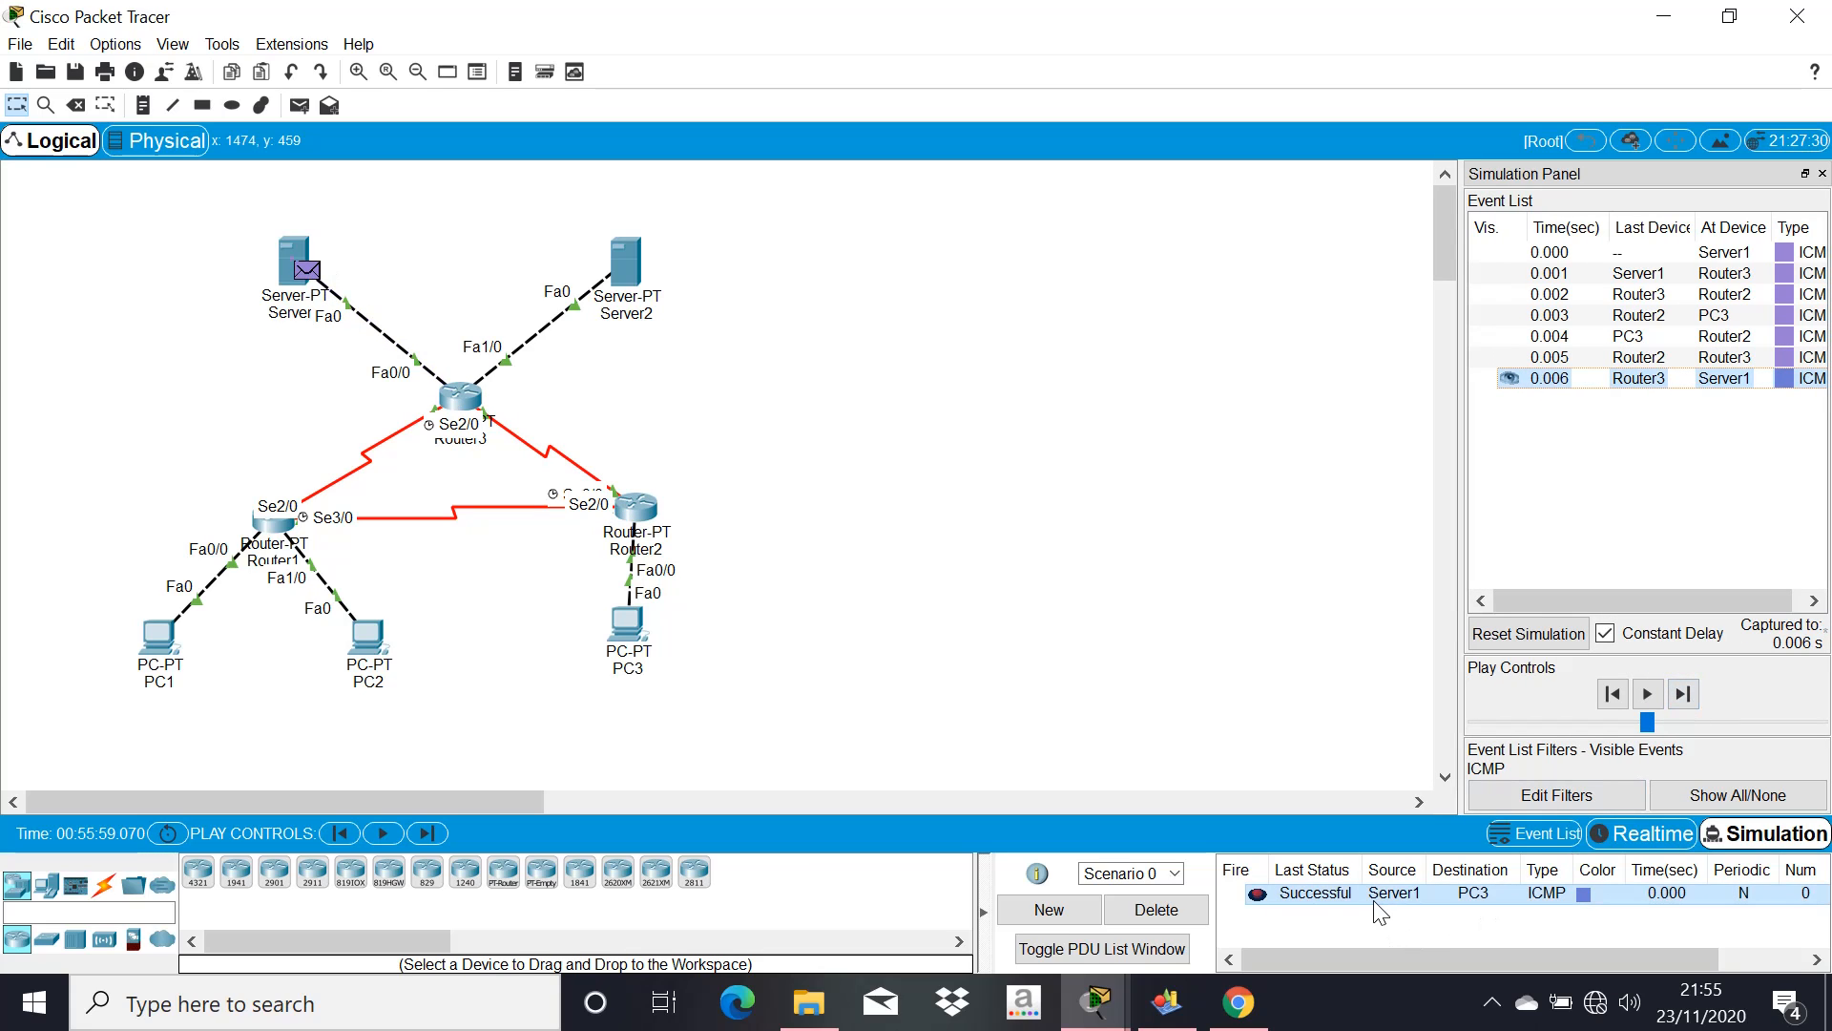
left_click(1155, 910)
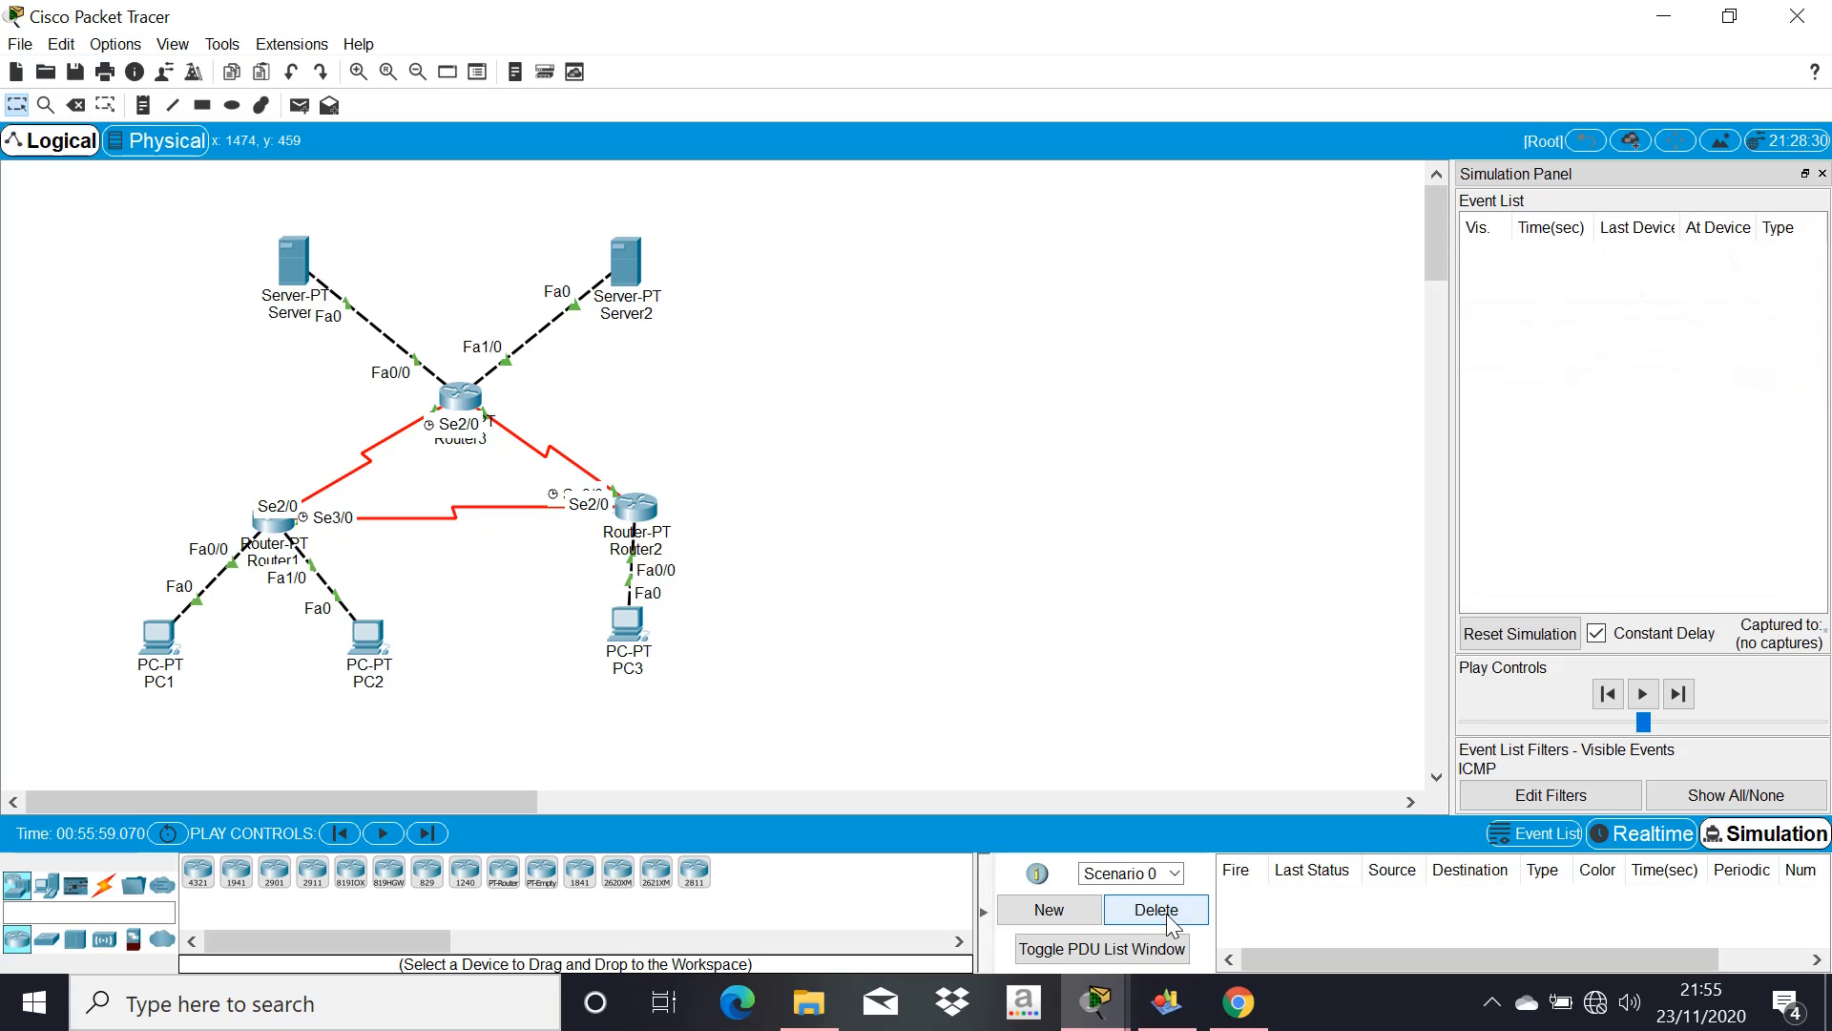
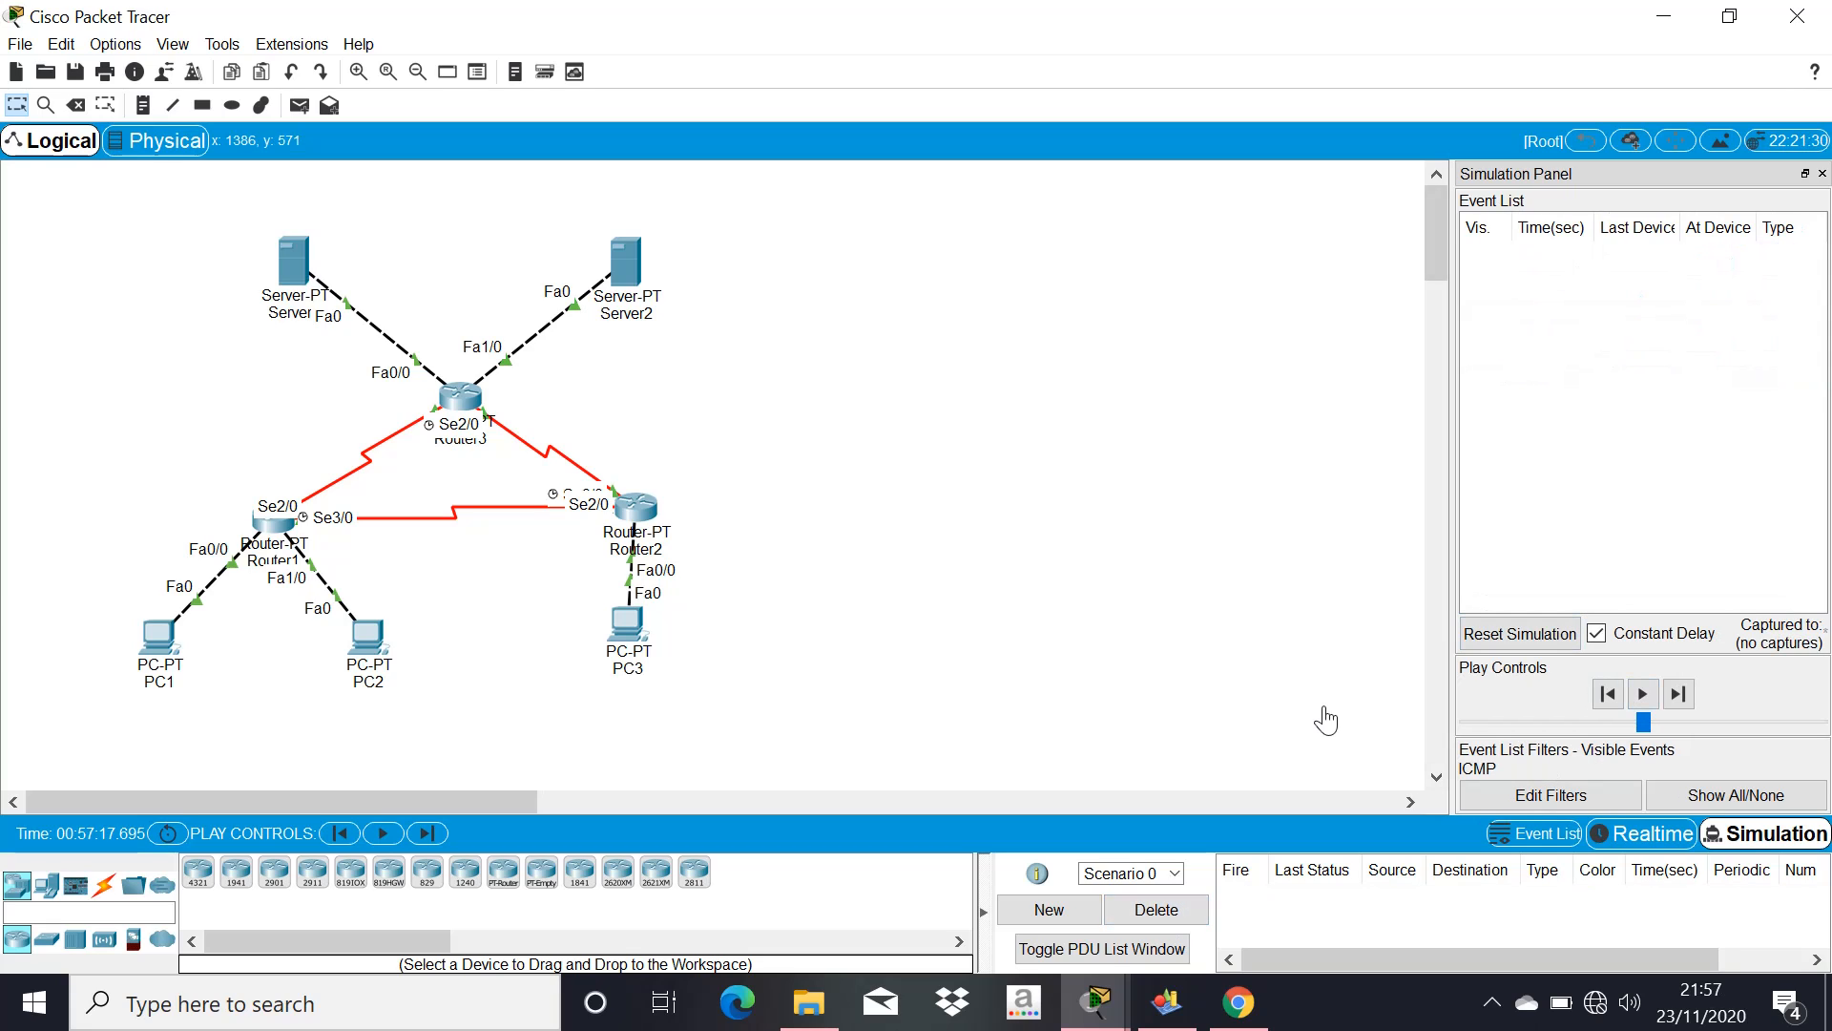
Return to Realtime mode and run tracert 192.168.1.65 from PC1's Command Prompt
left_click(1645, 835)
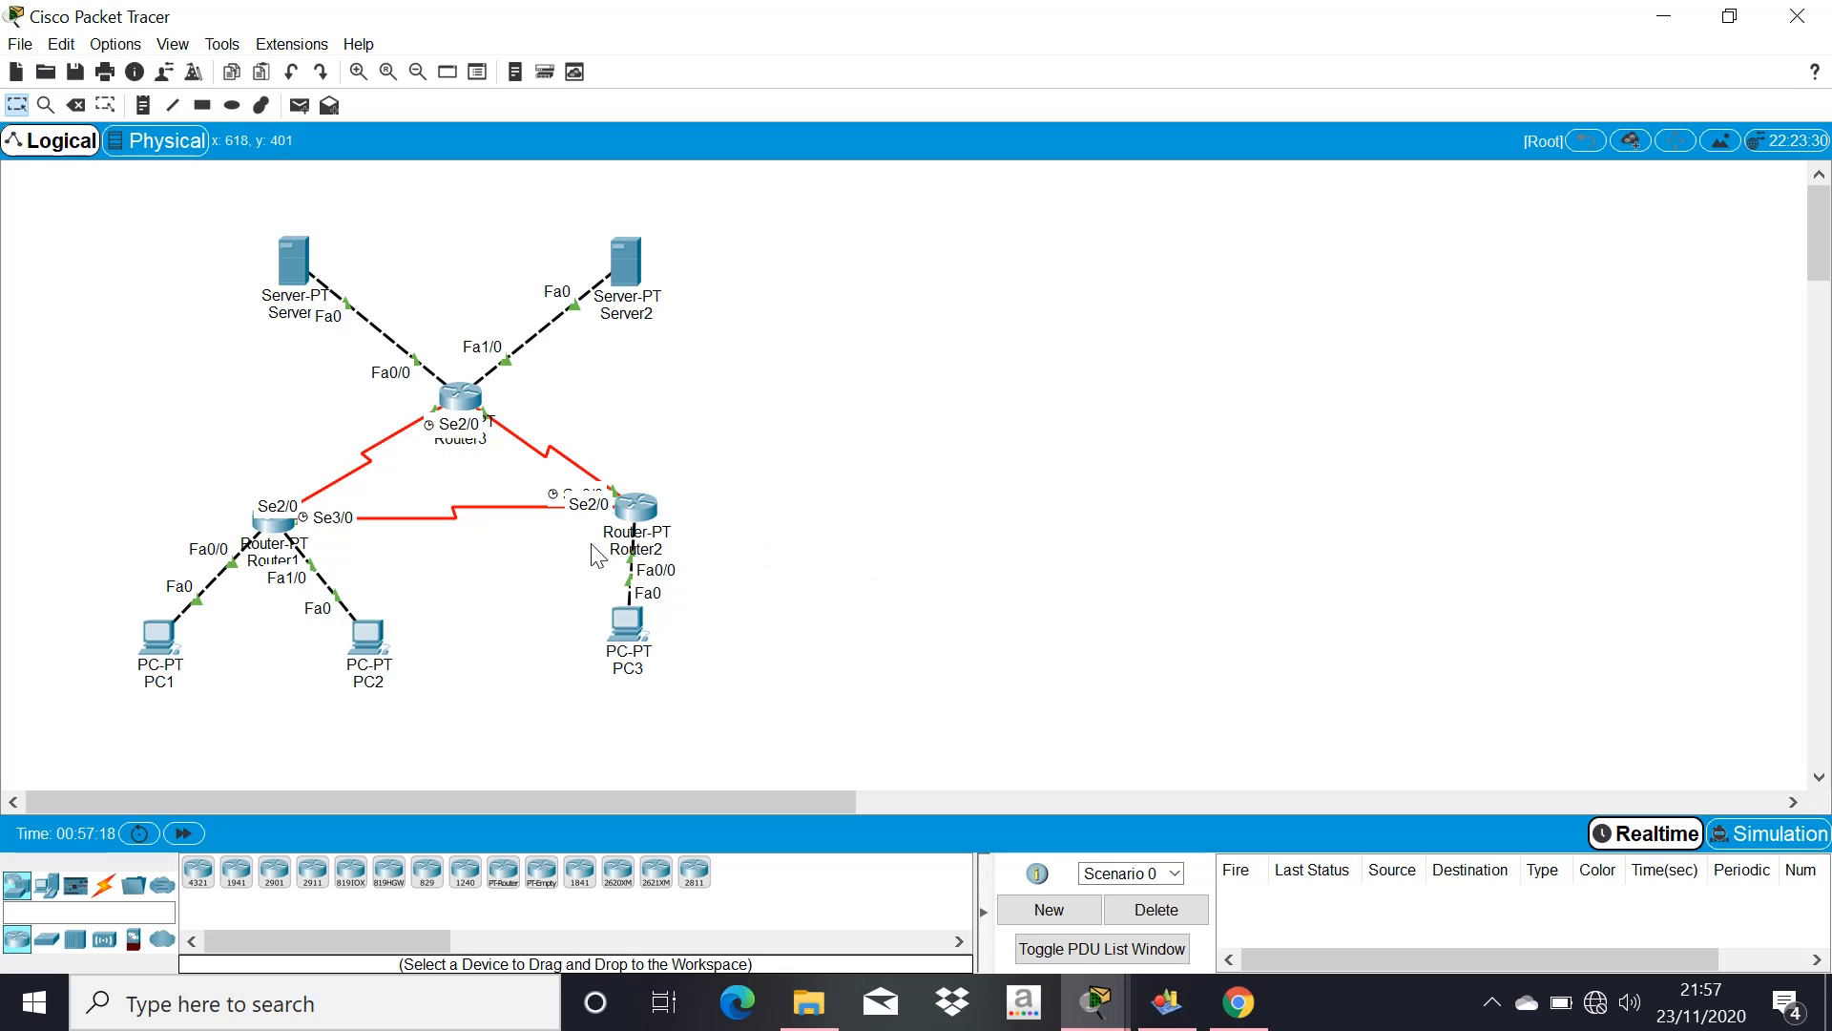
left_click(160, 652)
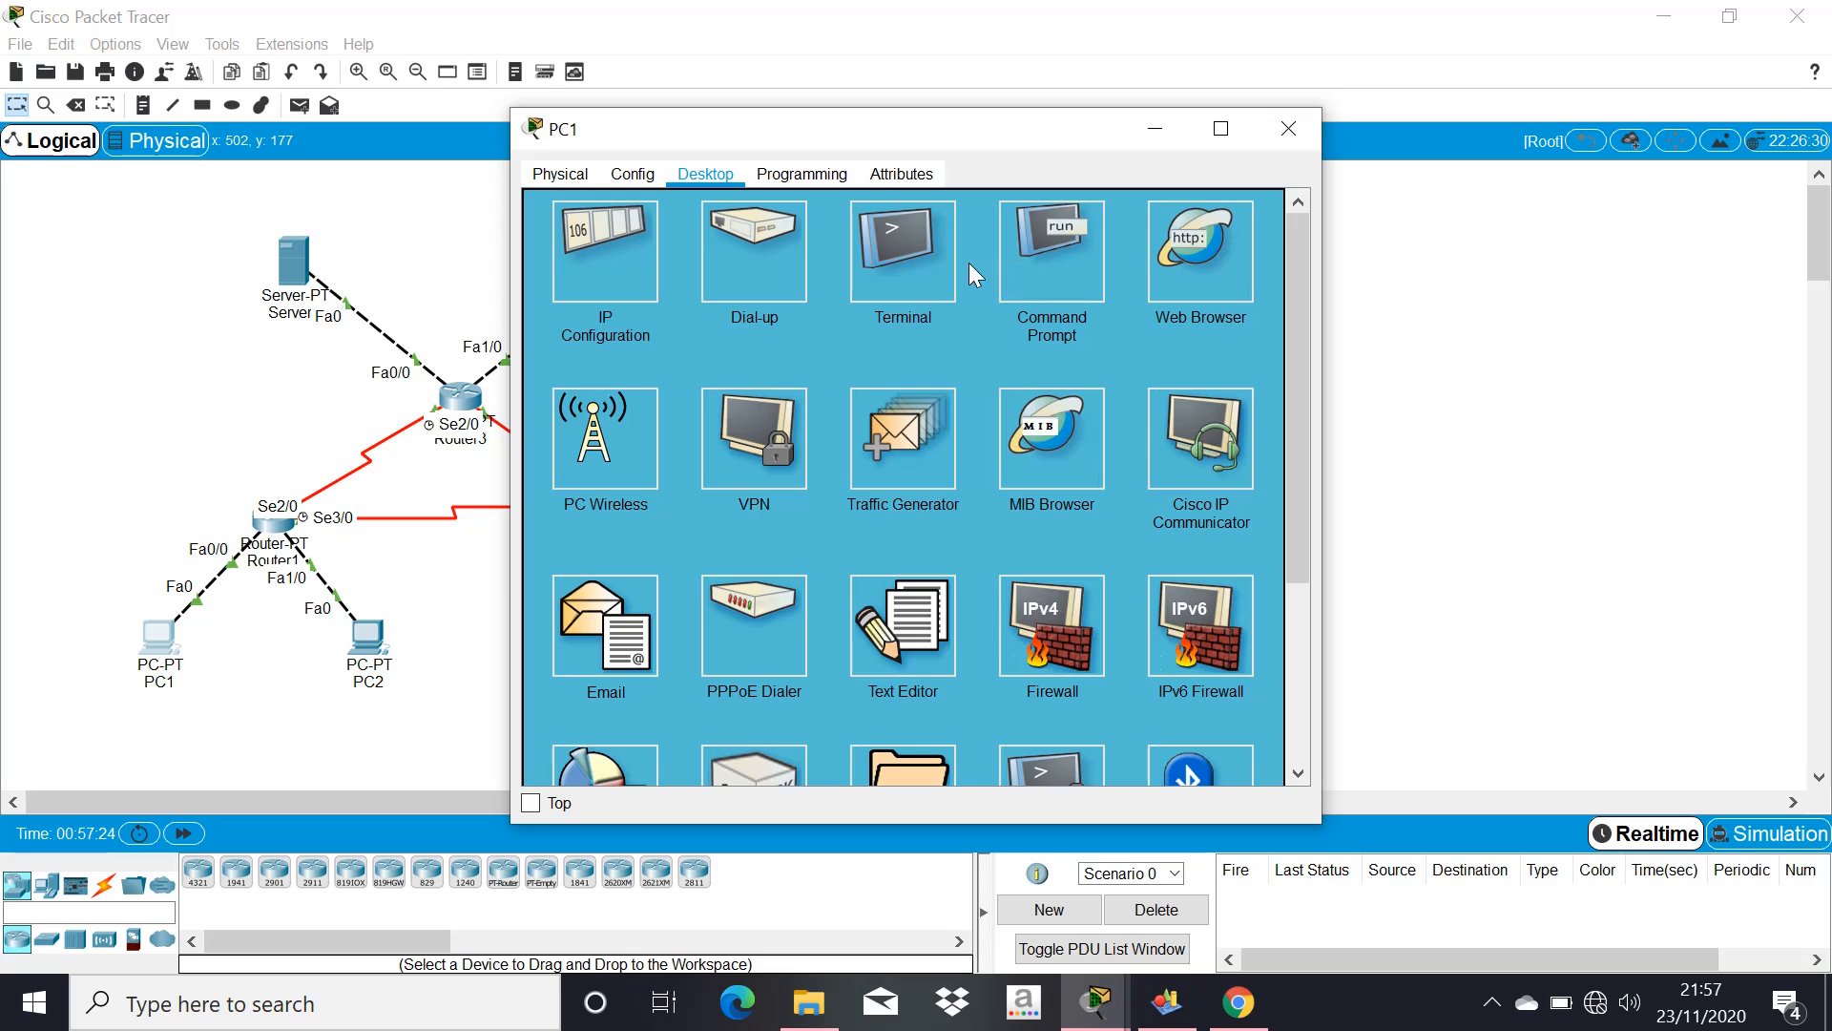
left_click(1055, 263)
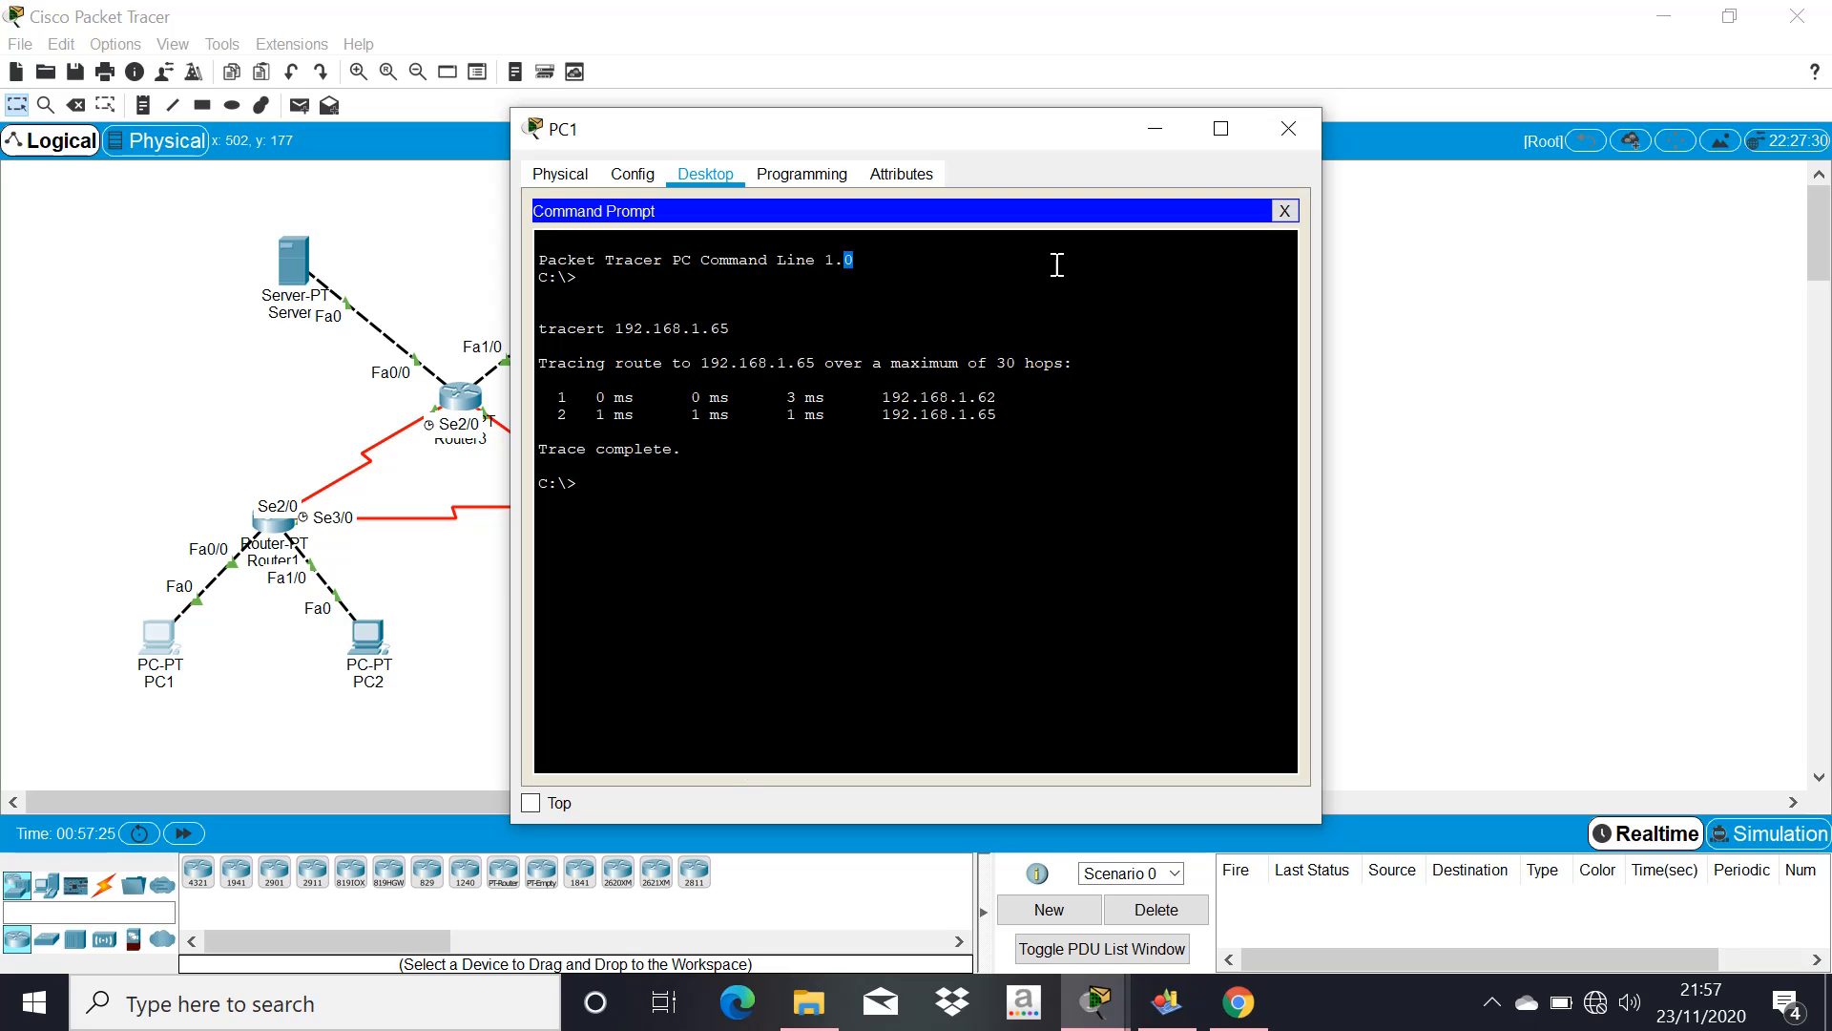
left_click(634, 475)
type("tracert 192.168.1.65")
key("Return")
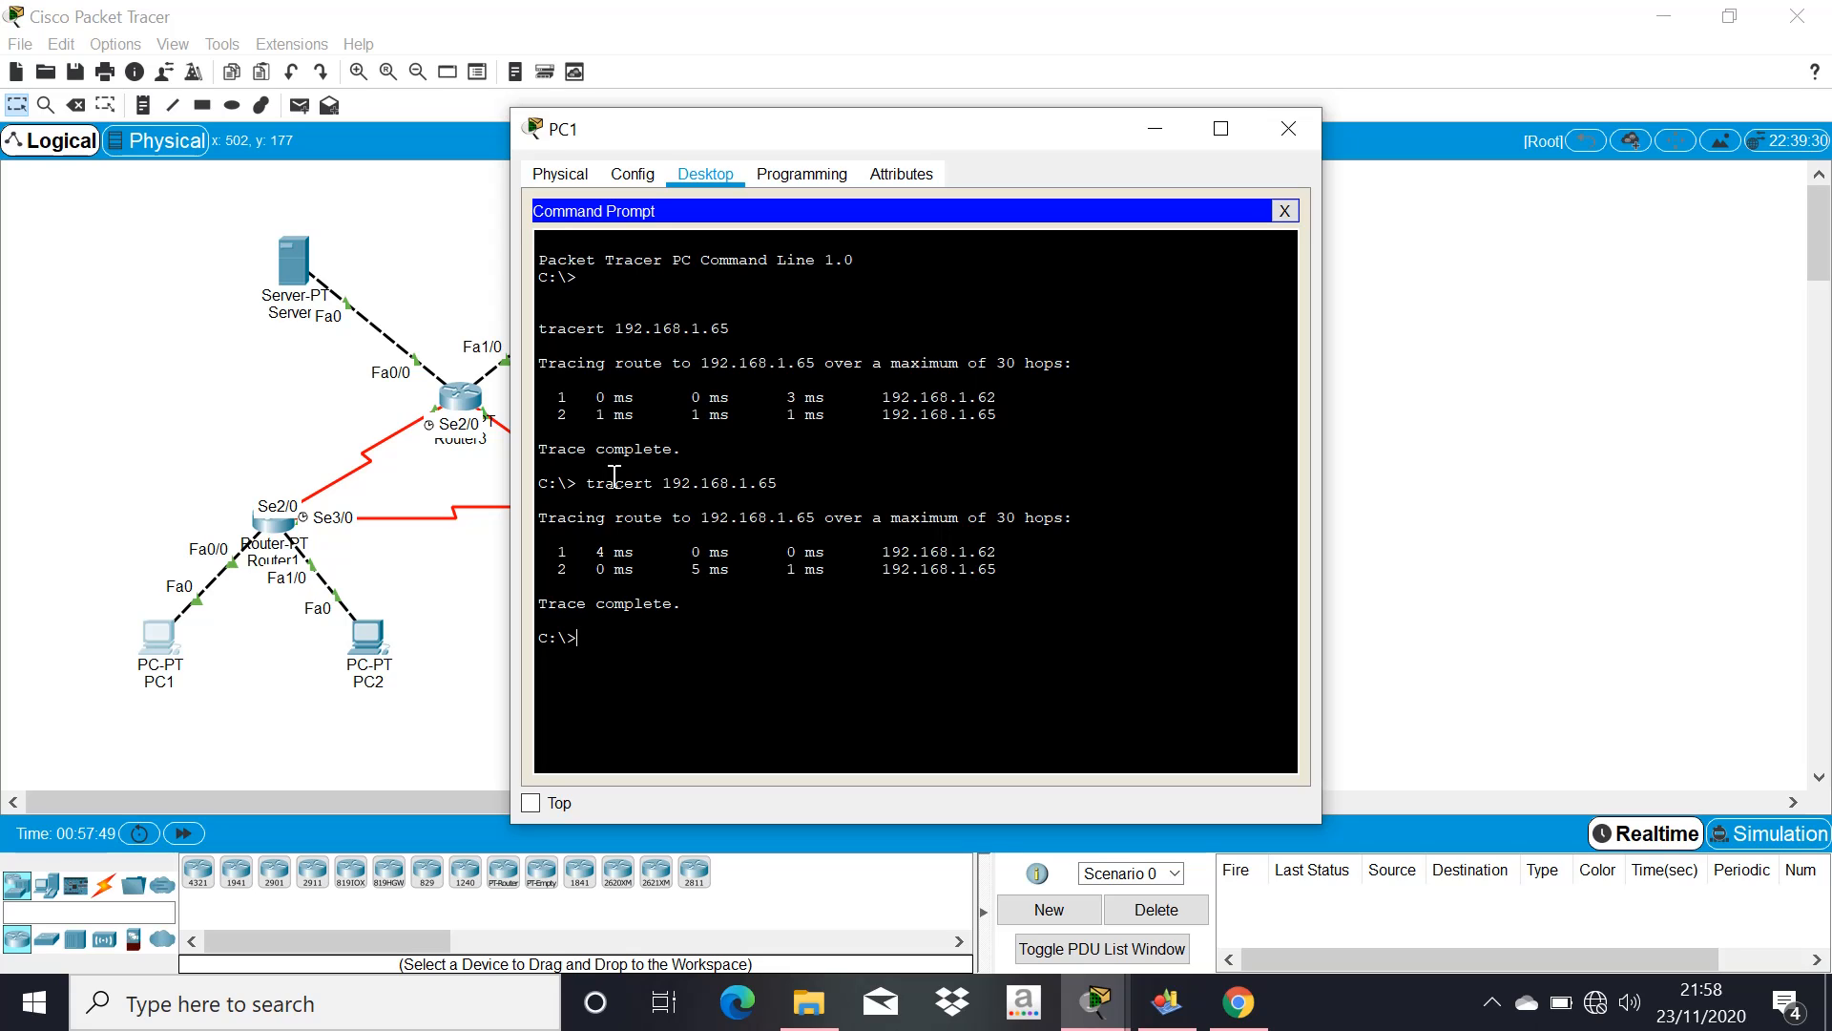
Trace the routes from PC1 to PC3 at 192.168.1.253 and to Server1 at 33.33.33.1, using tracert
type("tracert 192.168.1.253")
key("Return")
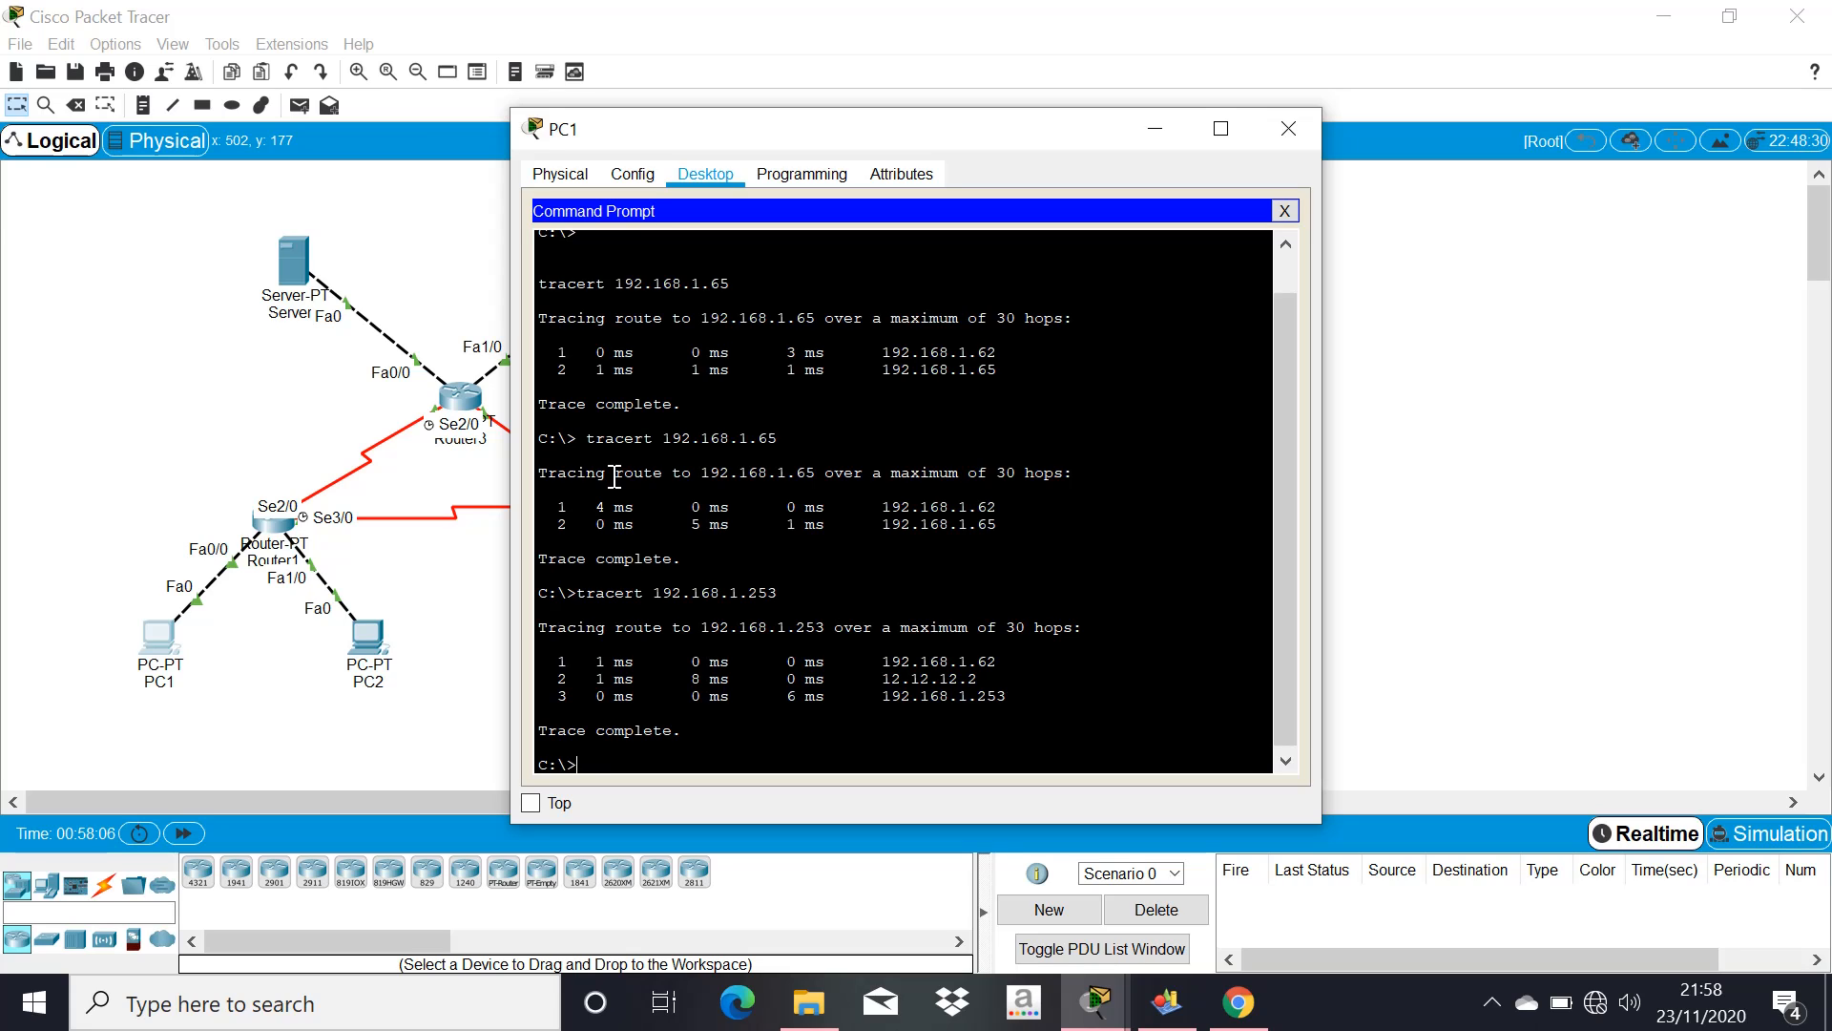
type("tracert 33.33.33.1")
key("Return")
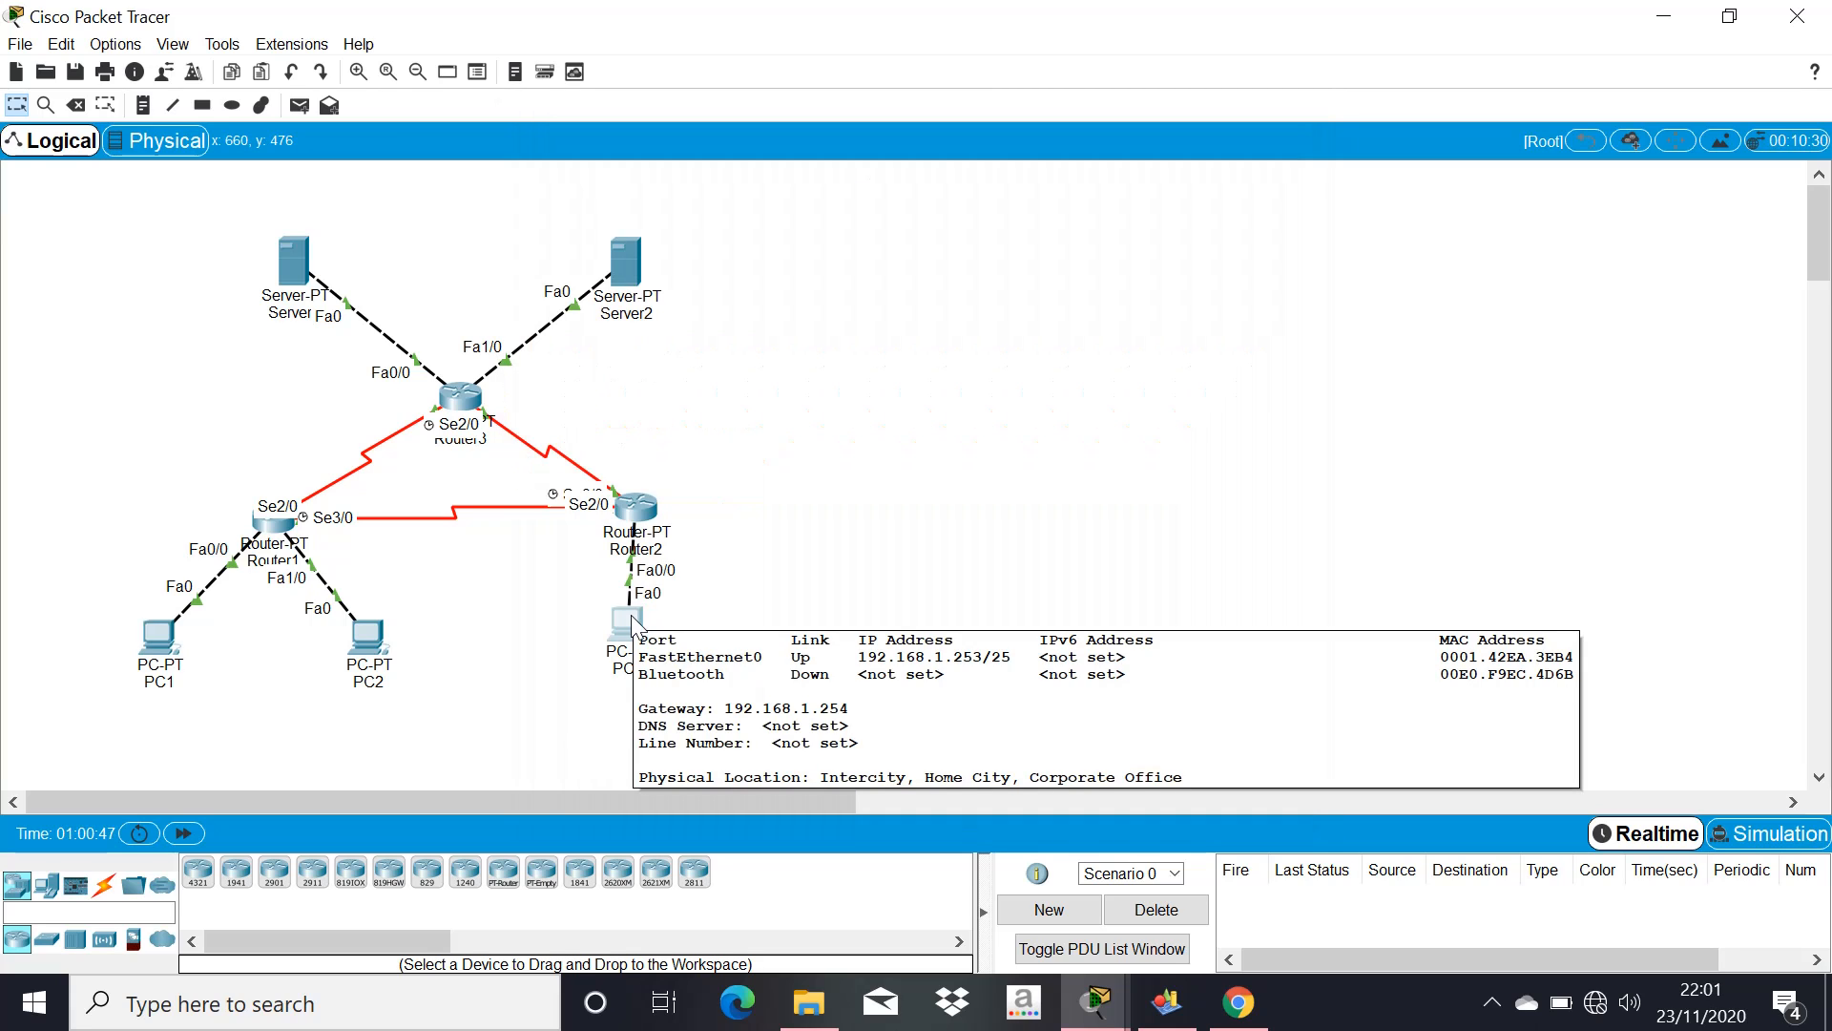
Close PC3's mail configuration, open its Command Prompt and run tracert 192.168.1.1 to trace the route to PC1
left_click(632, 618)
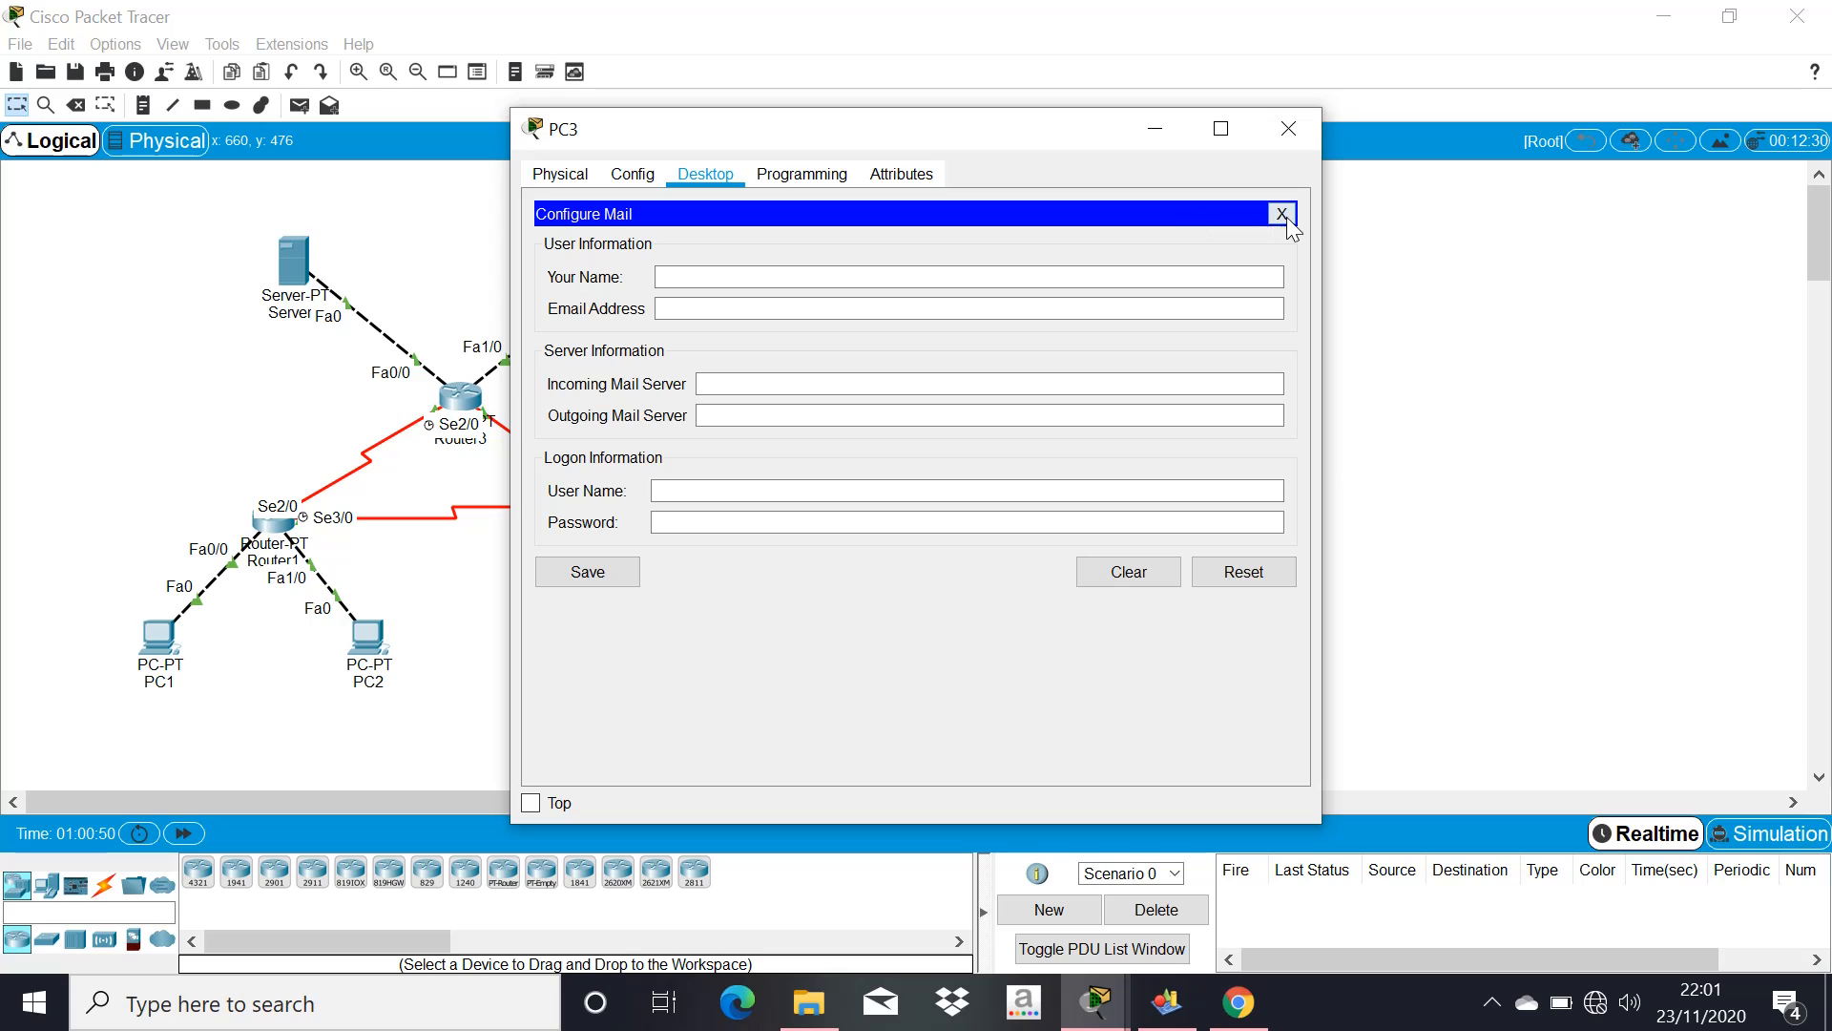
left_click(1286, 215)
left_click(1287, 216)
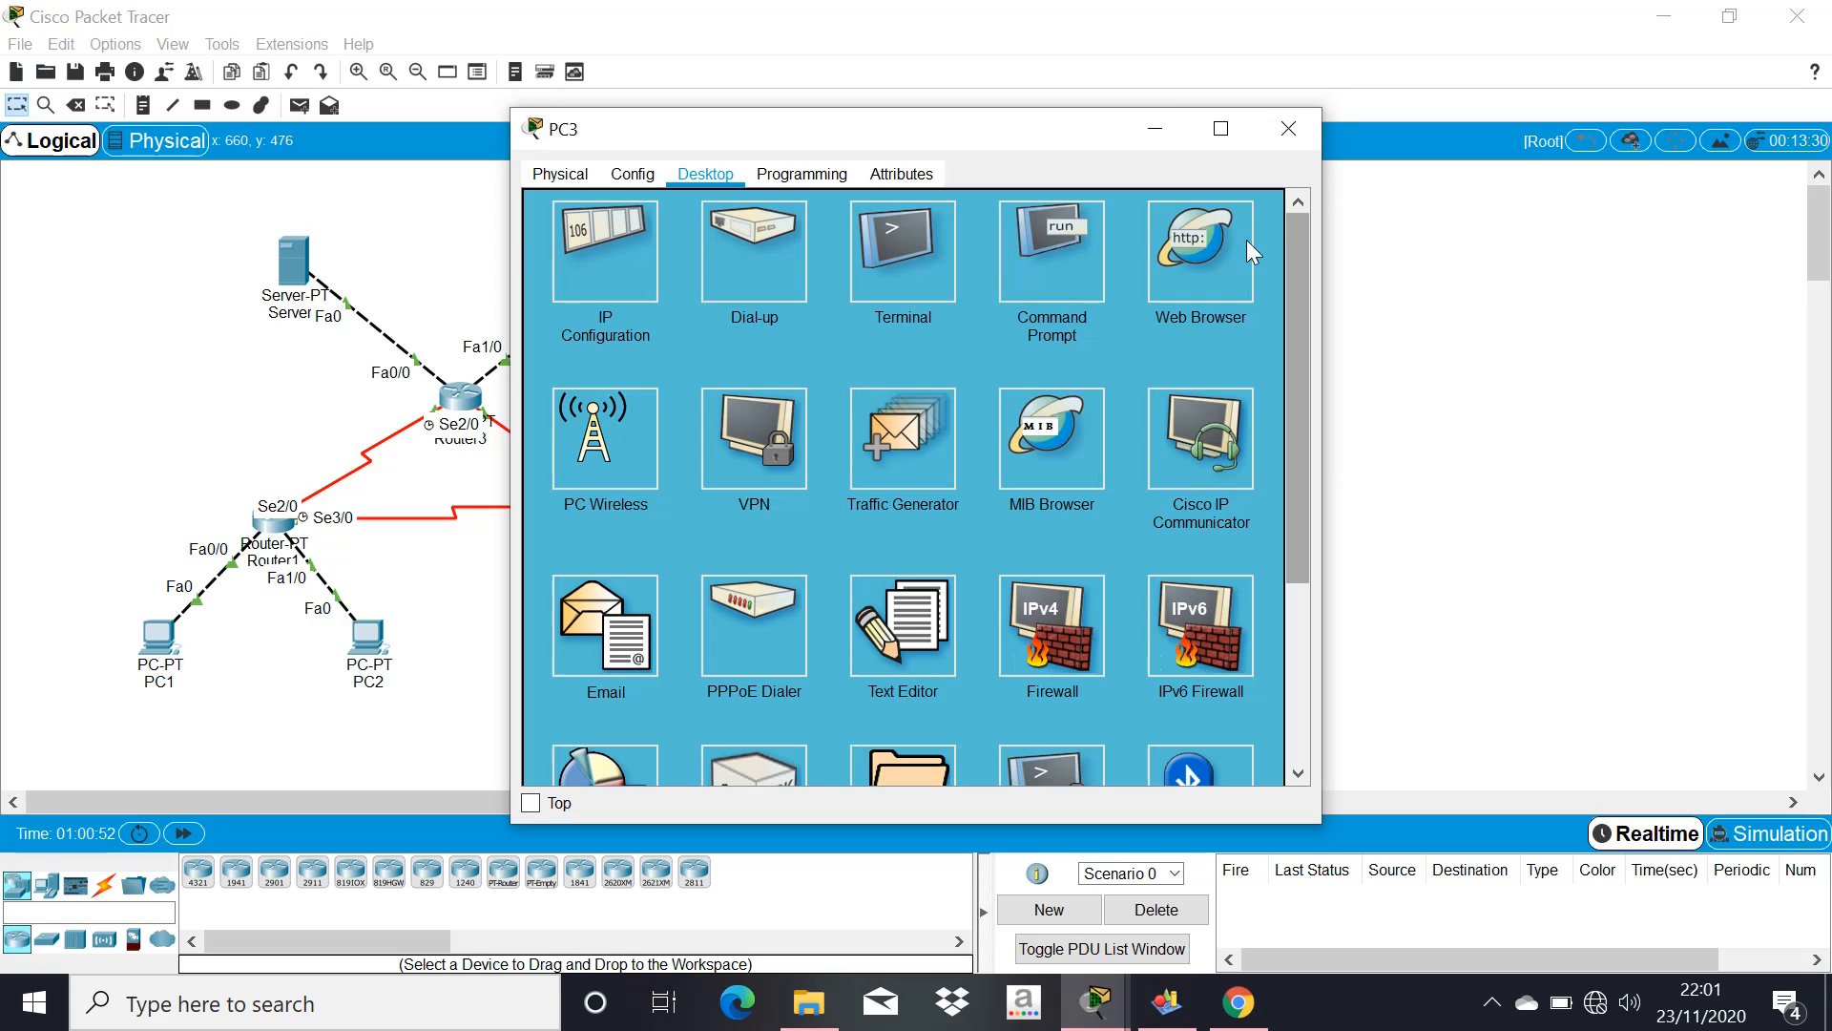
left_click(1092, 265)
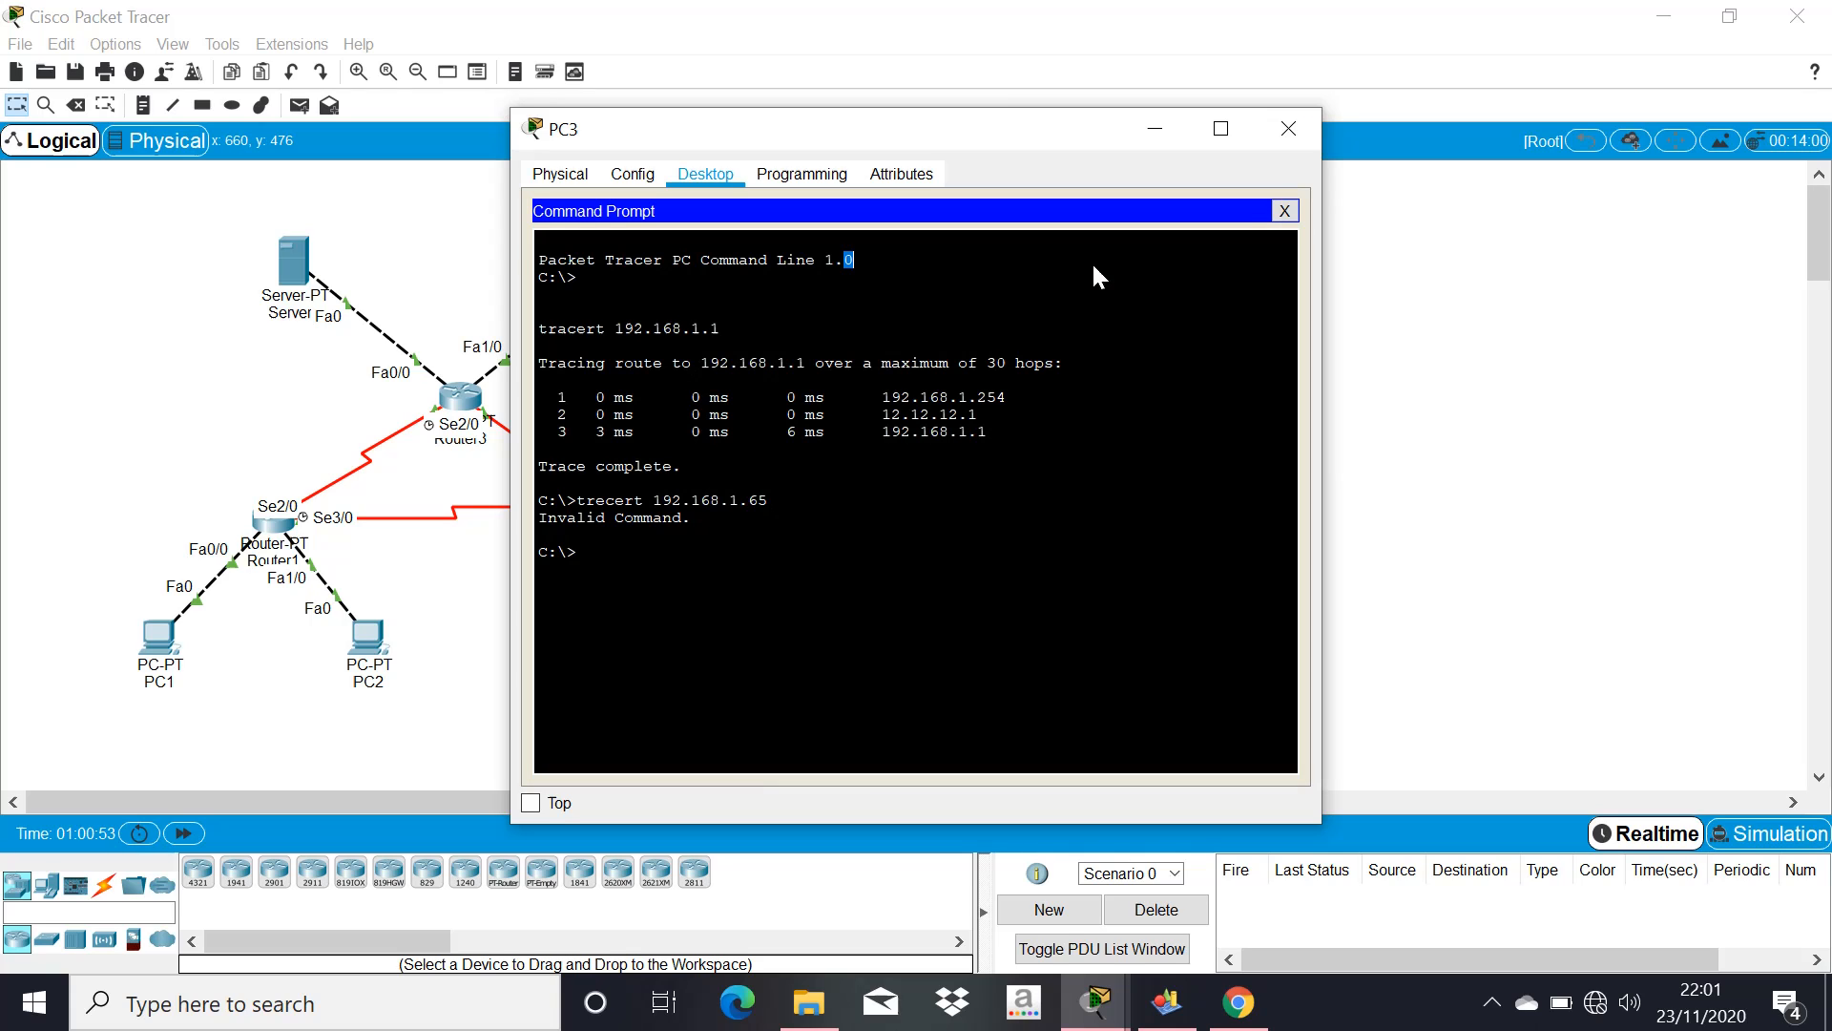
left_click(645, 544)
type("tracert 192.168.1.1")
key("Return")
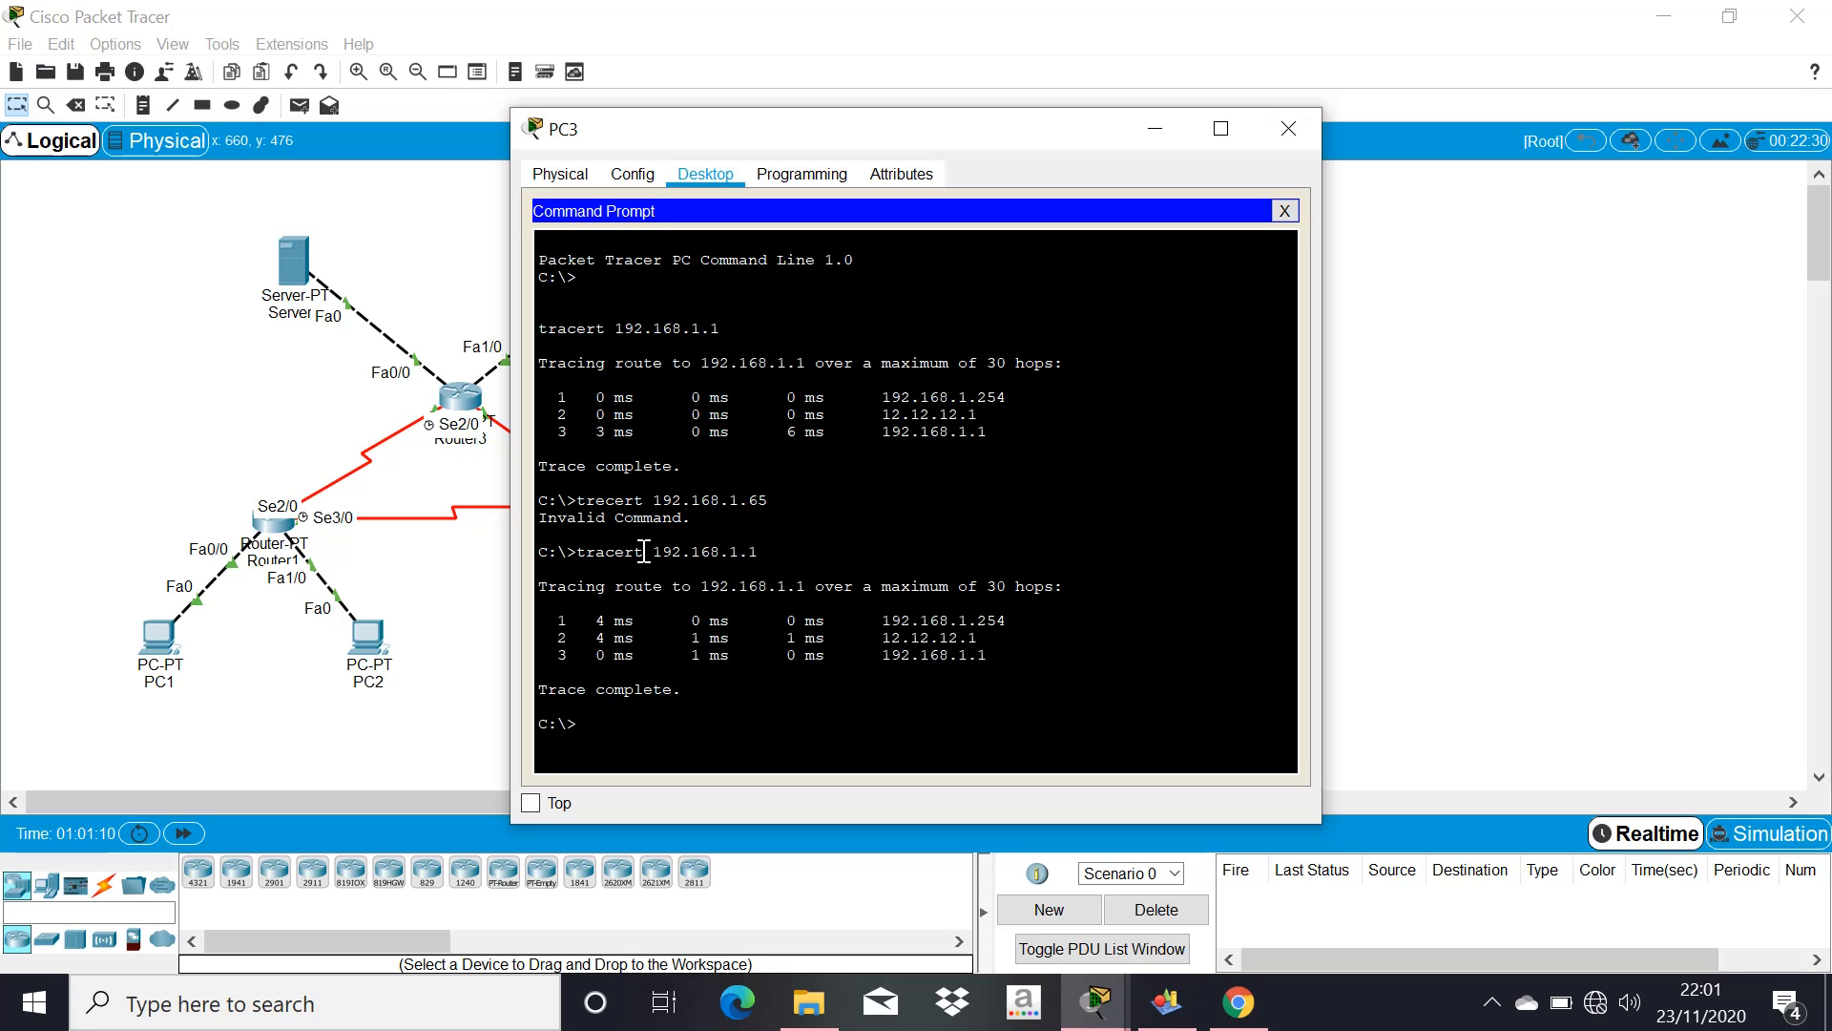
Trace the routes from PC3 to PC2 at 192.168.1.65 and to Server1 at 33.33.33.1, using tracert
type("tracert 192.168.1.65")
key("Return")
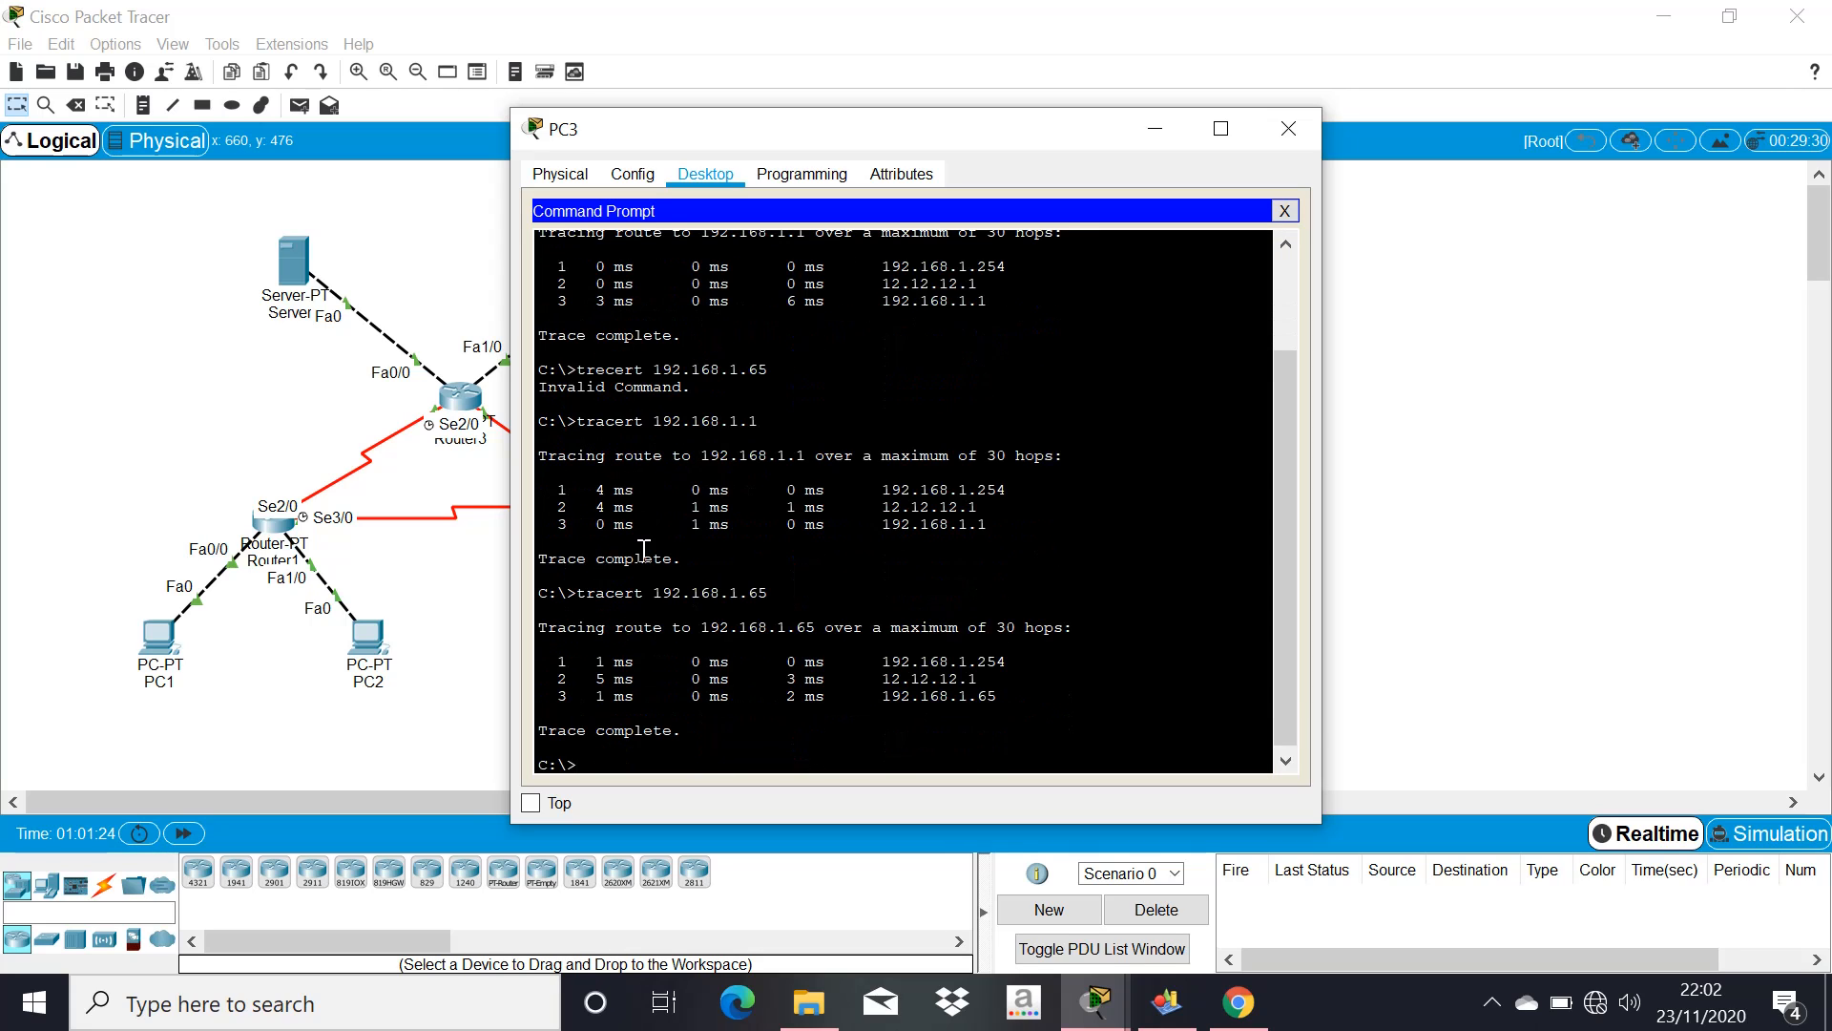
type("tracert")
type("33.33.33.1")
key("Return")
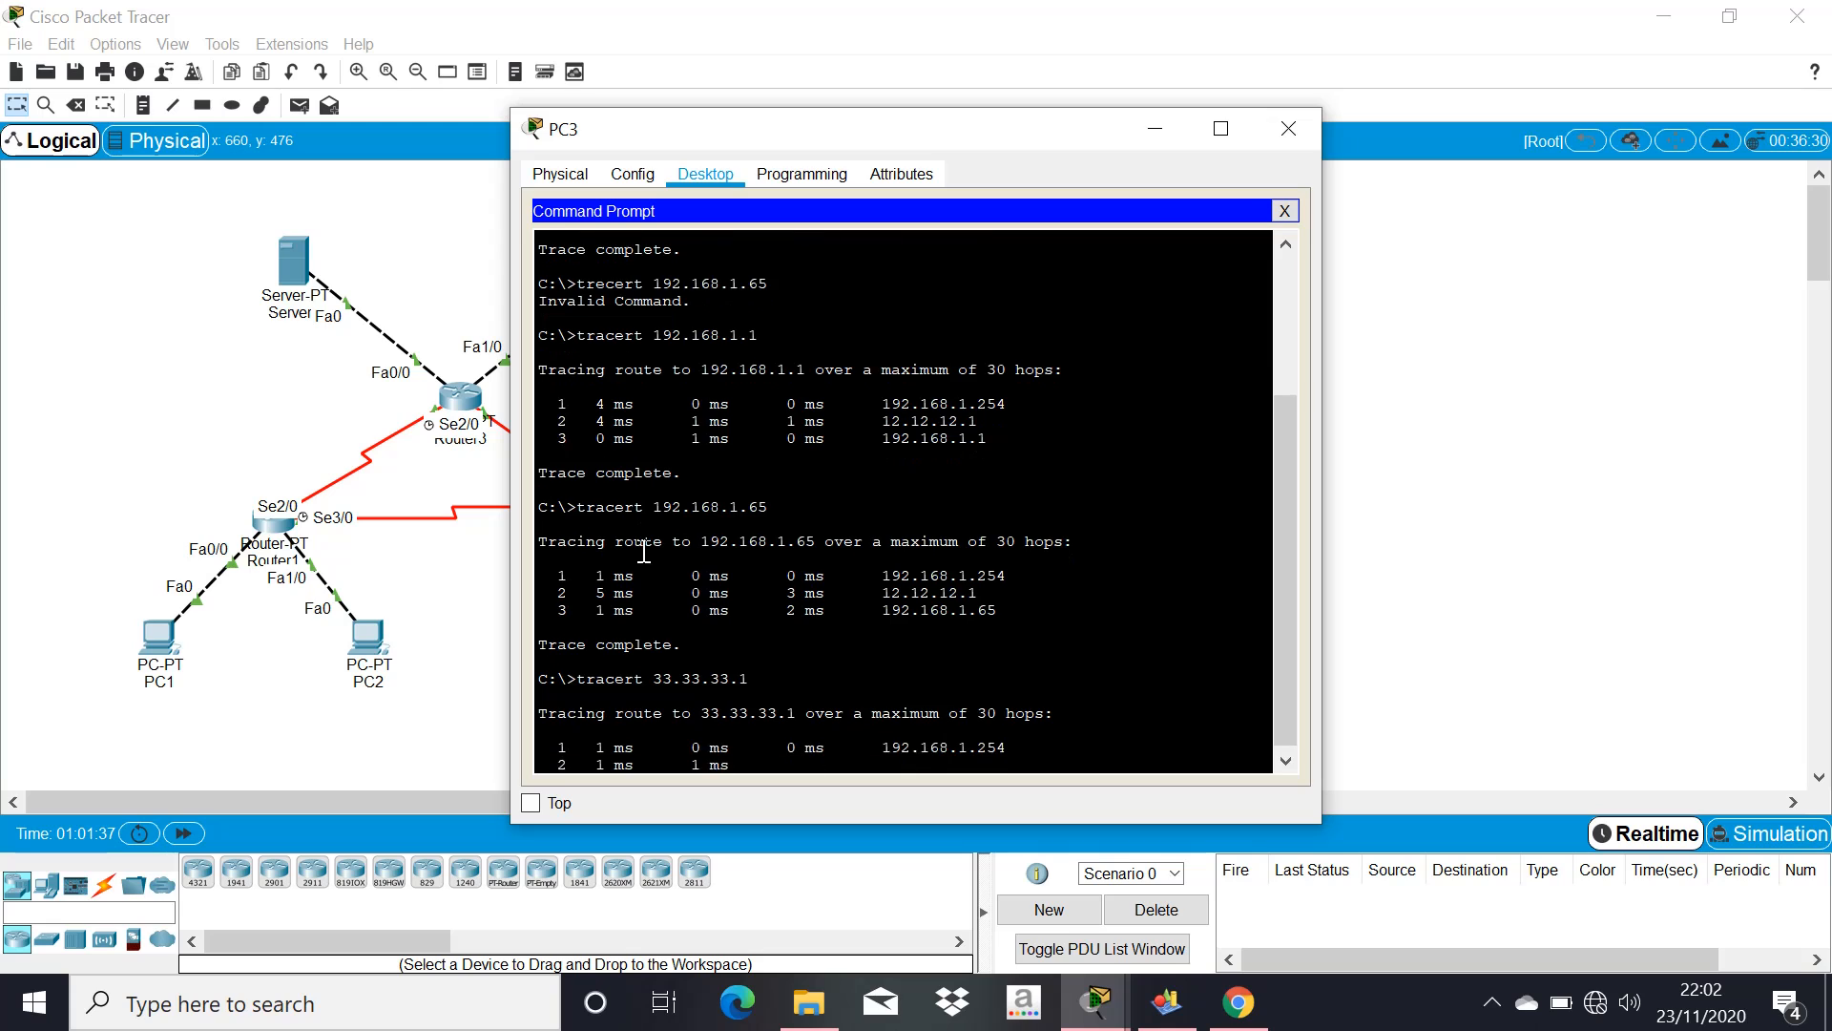
Run tracert 43.43.43.1 from PC3 to trace the route to Server2, and close PC3's window
type("trec")
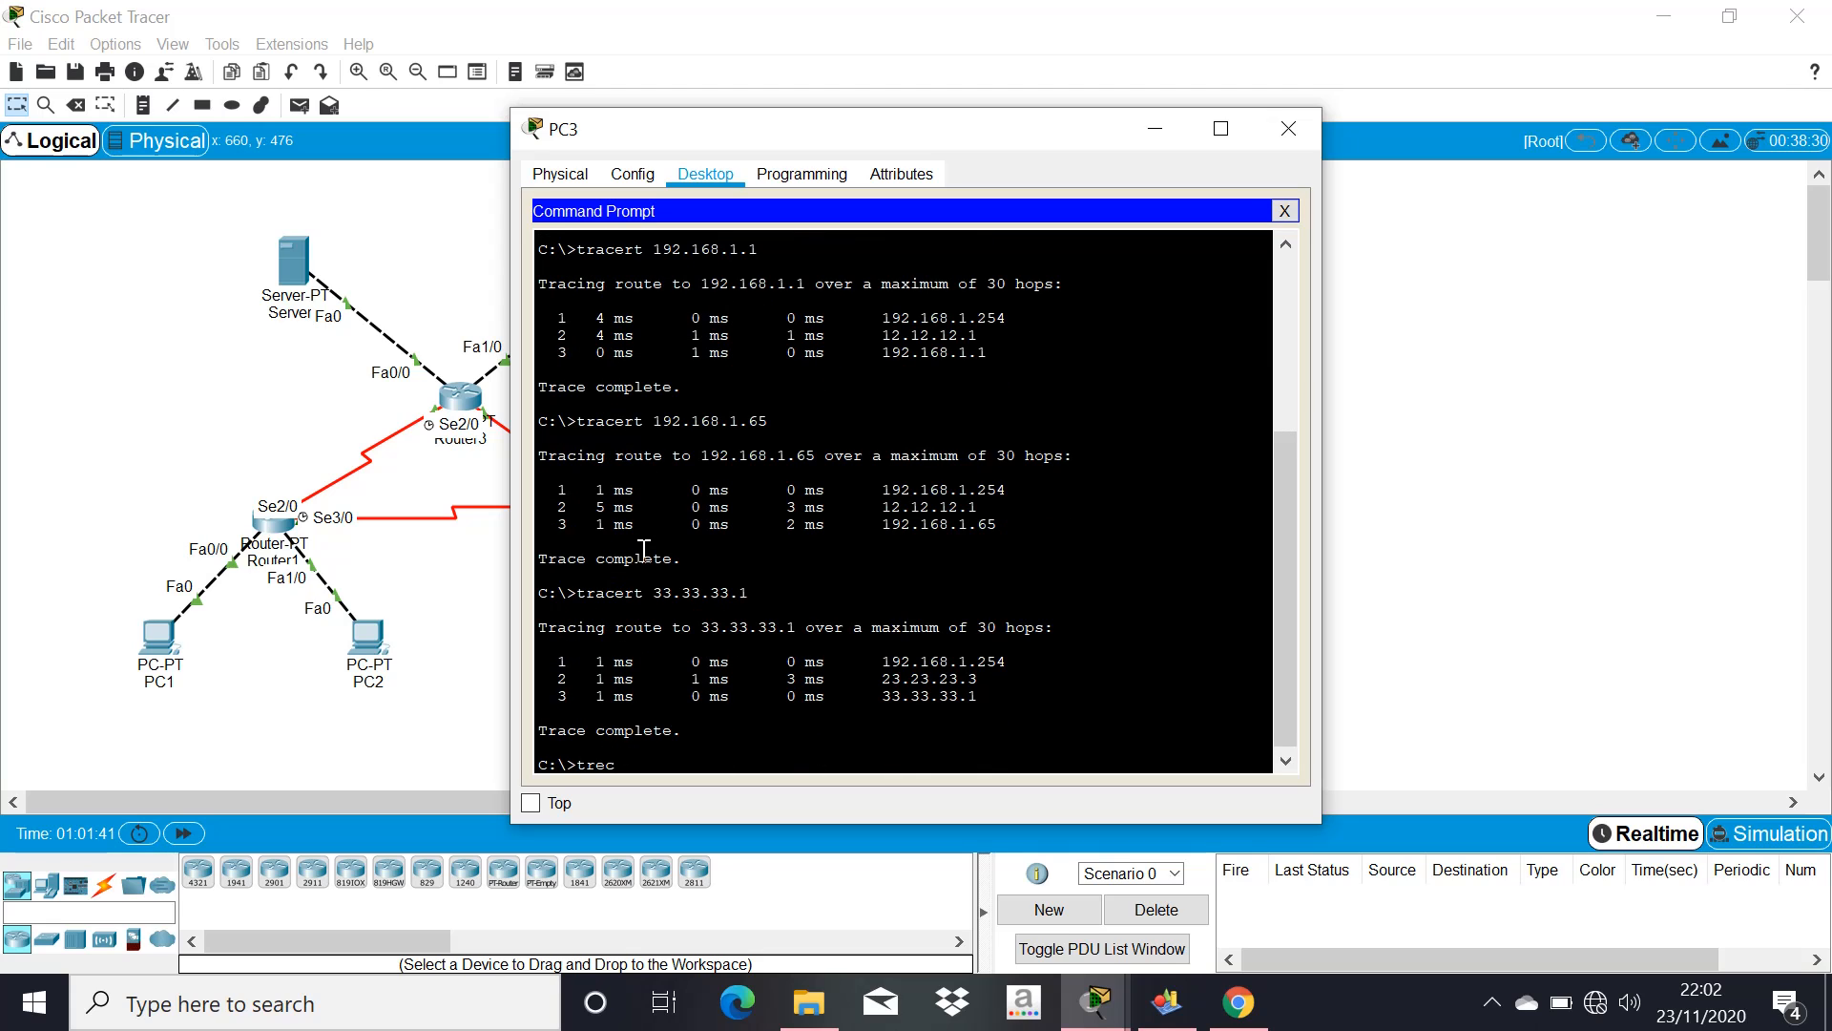
key("BackSpace")
key("BackSpace")
type("acert 43.43.43.1")
key("Return")
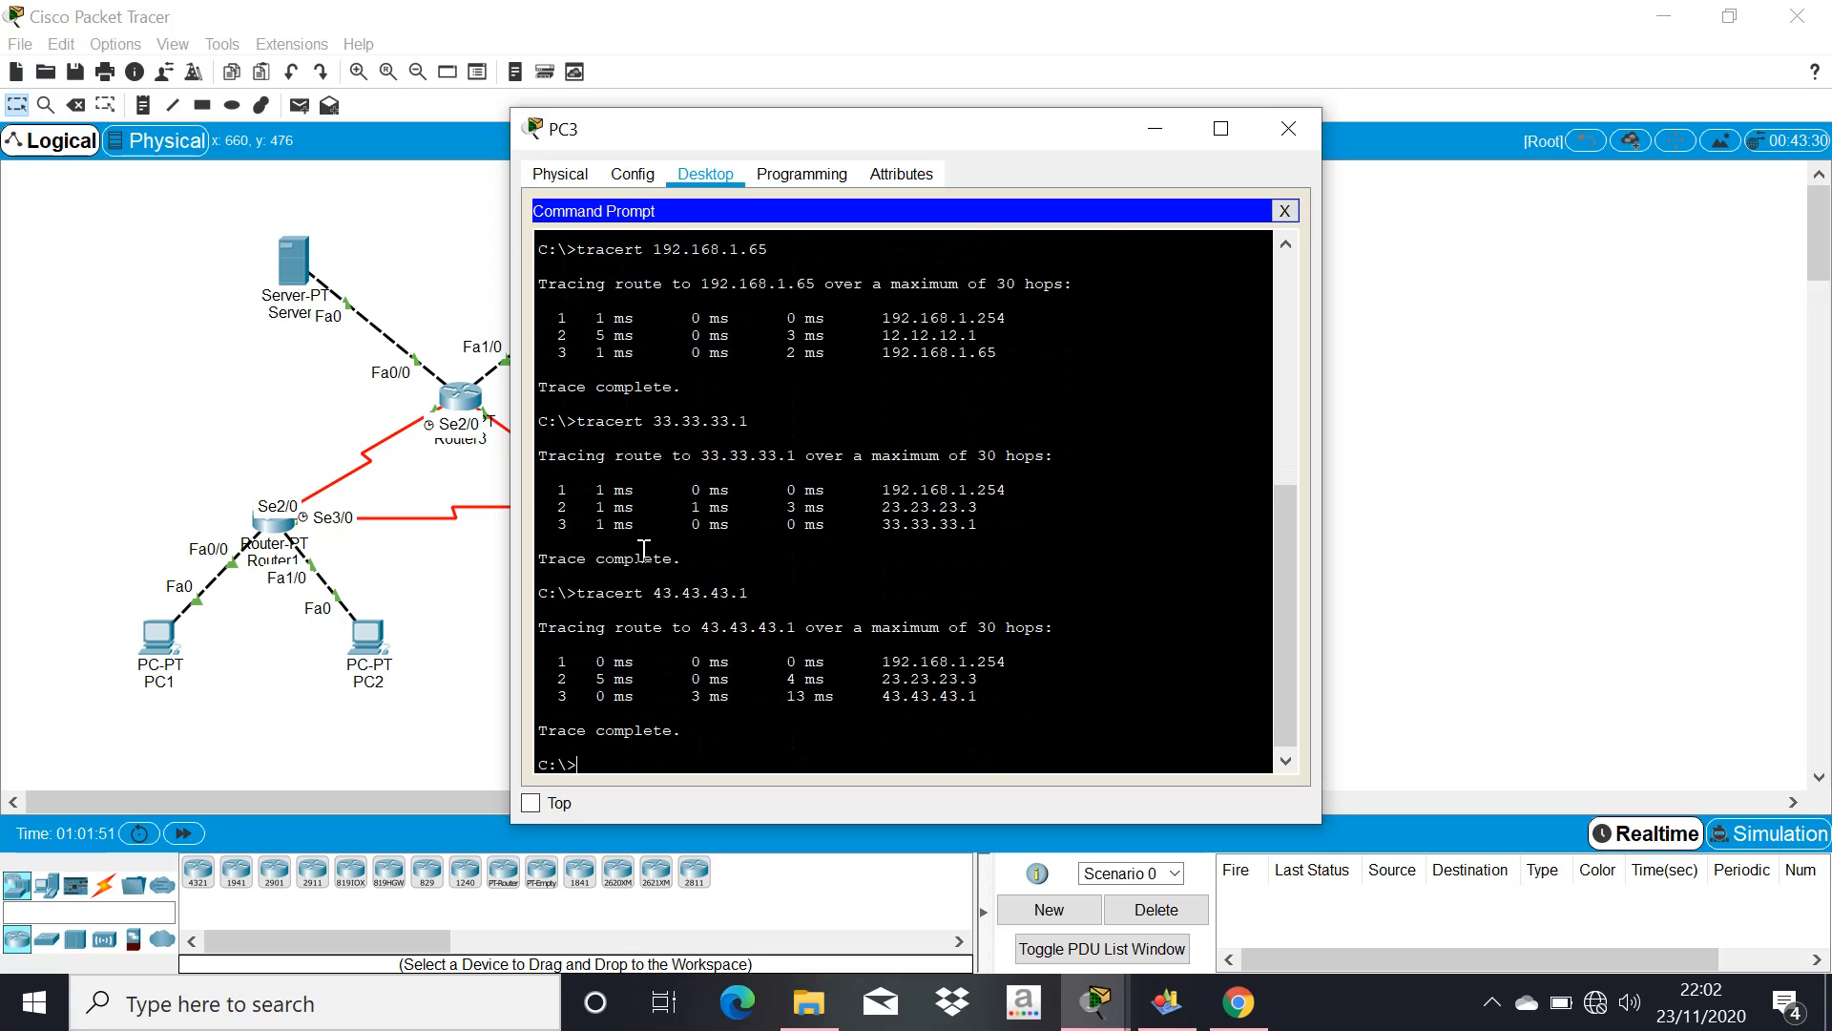
left_click(1287, 141)
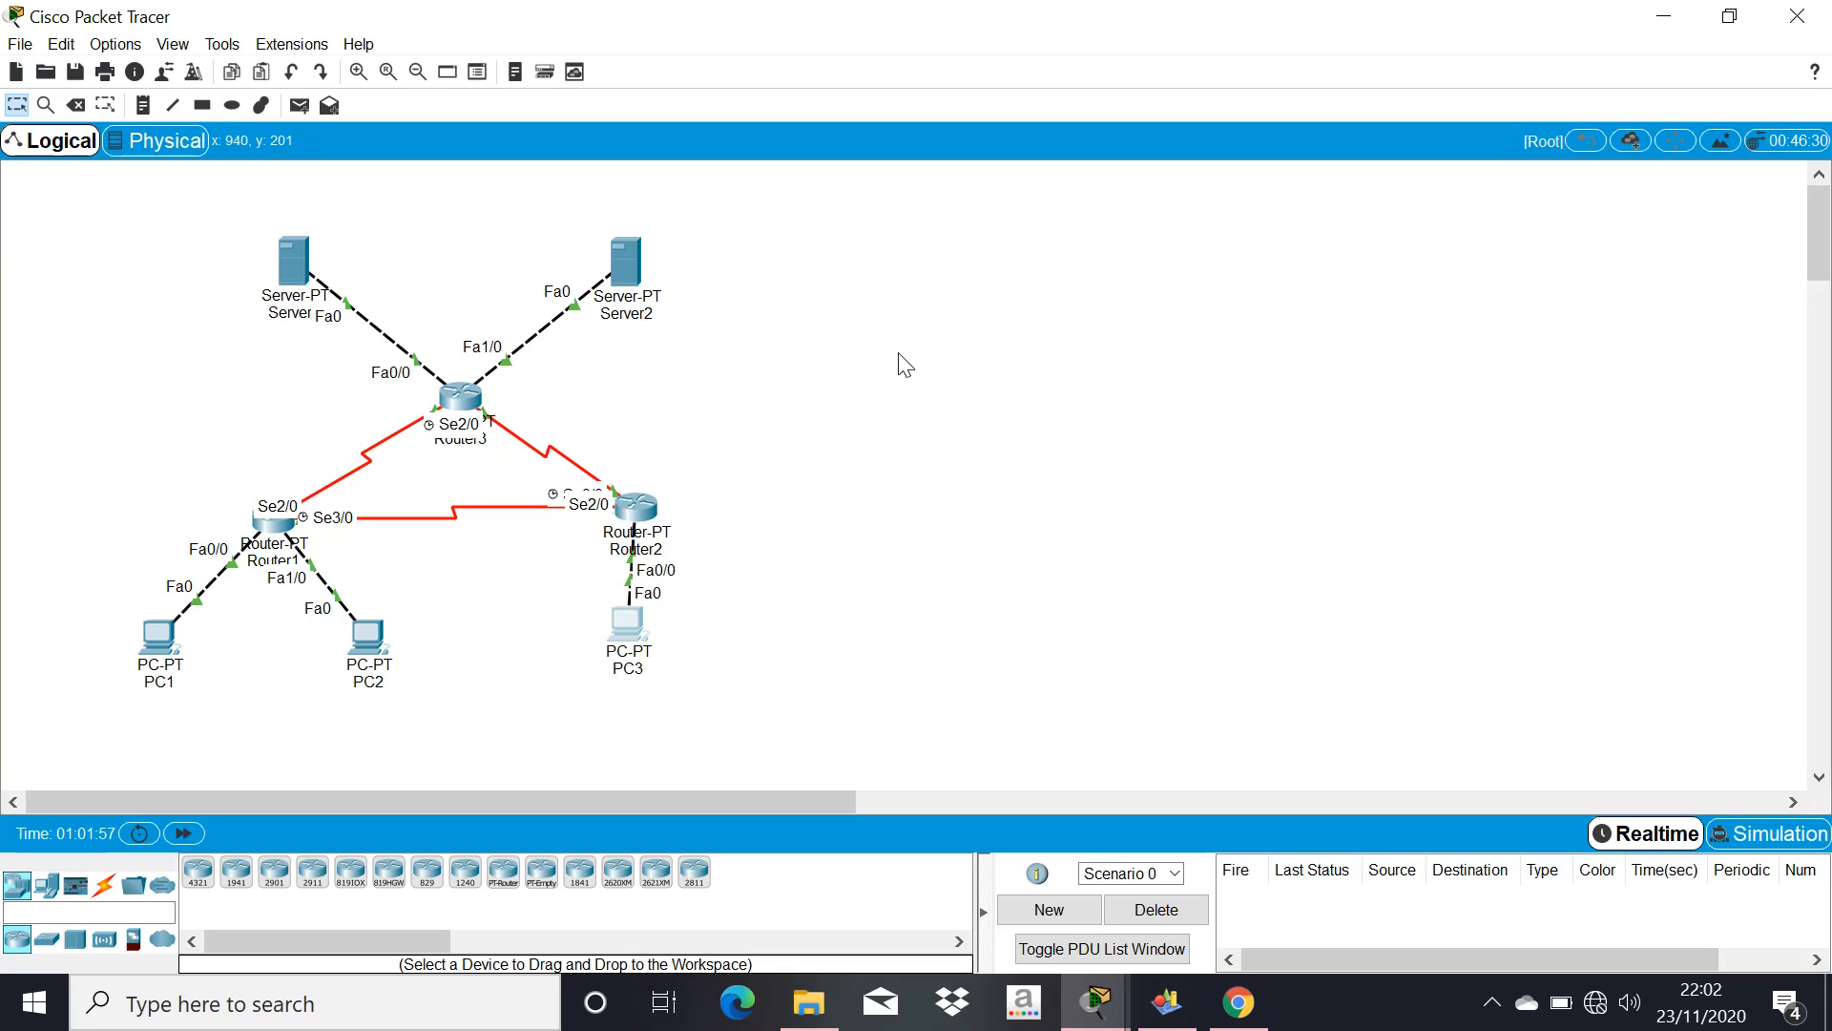
Open Server1's Command Prompt and run tracert 43.43.43.1 to trace the route to Server2
left_click(306, 262)
left_click(873, 265)
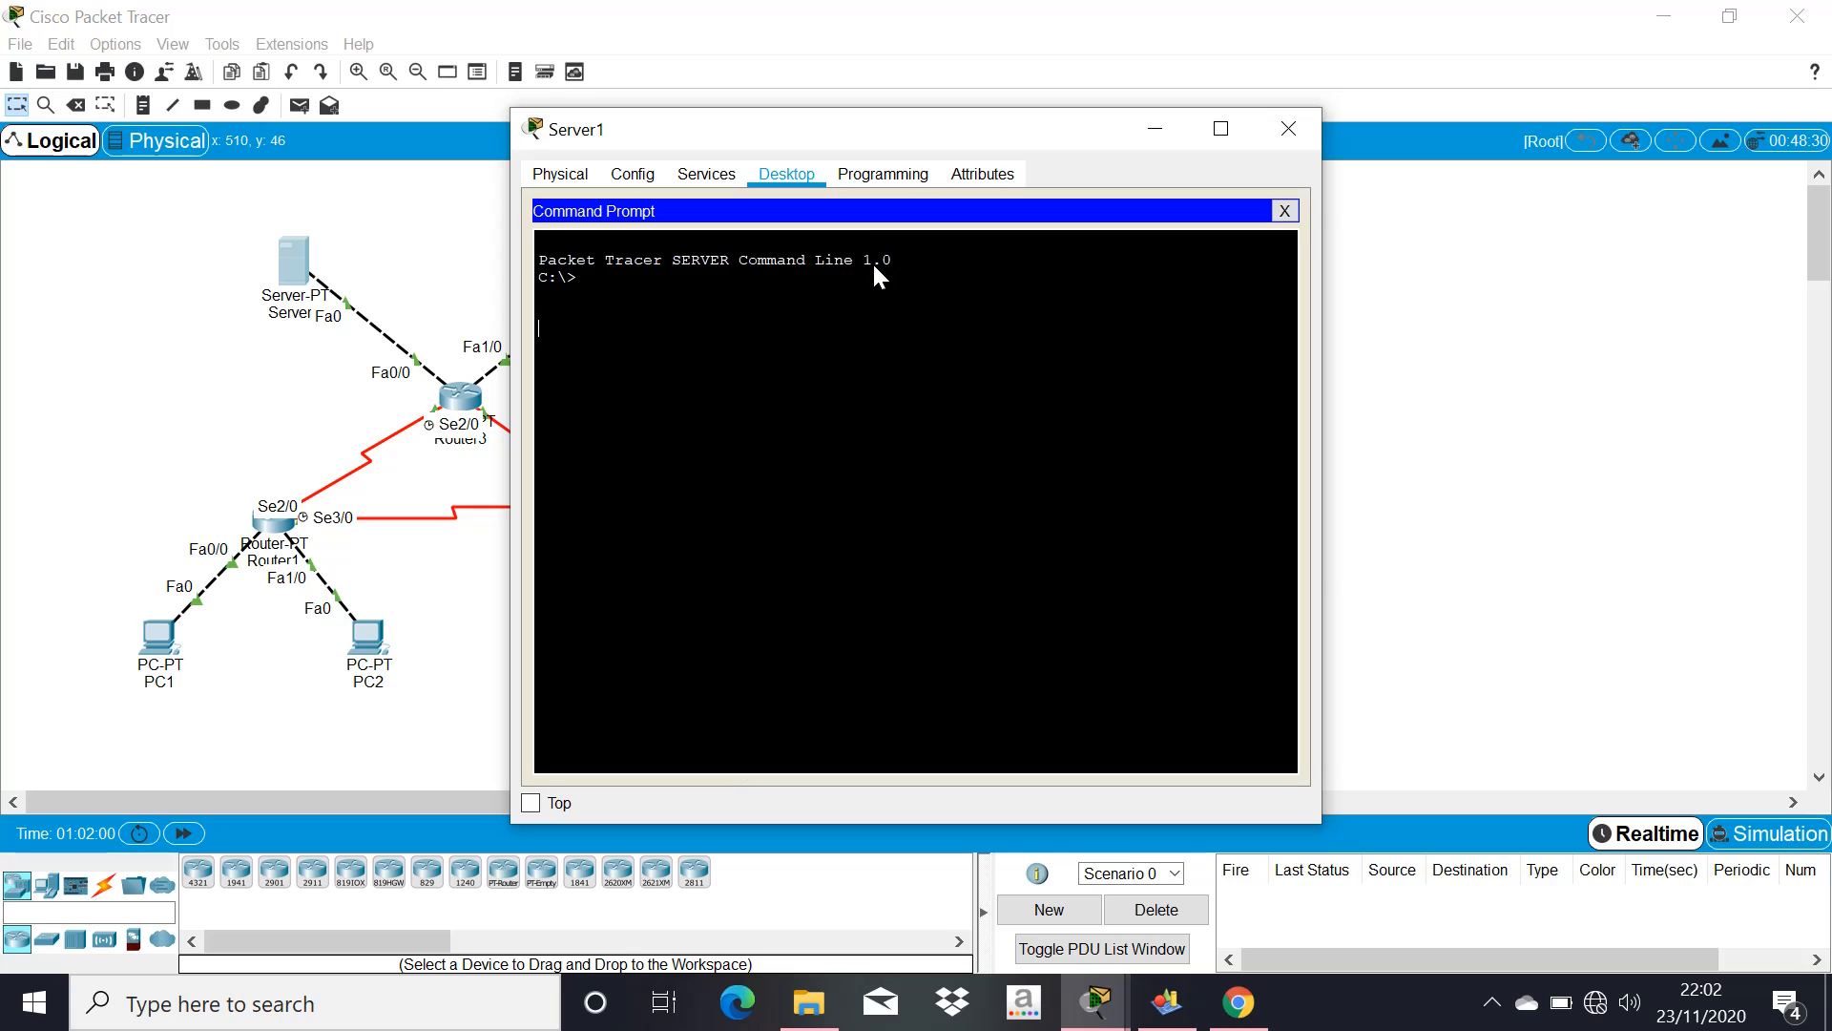
type("tercert")
key("BackSpace")
key("BackSpace")
key("BackSpace")
key("BackSpace")
key("BackSpace")
key("BackSpace")
type("racert")
type("43.43.43.1")
key("Return")
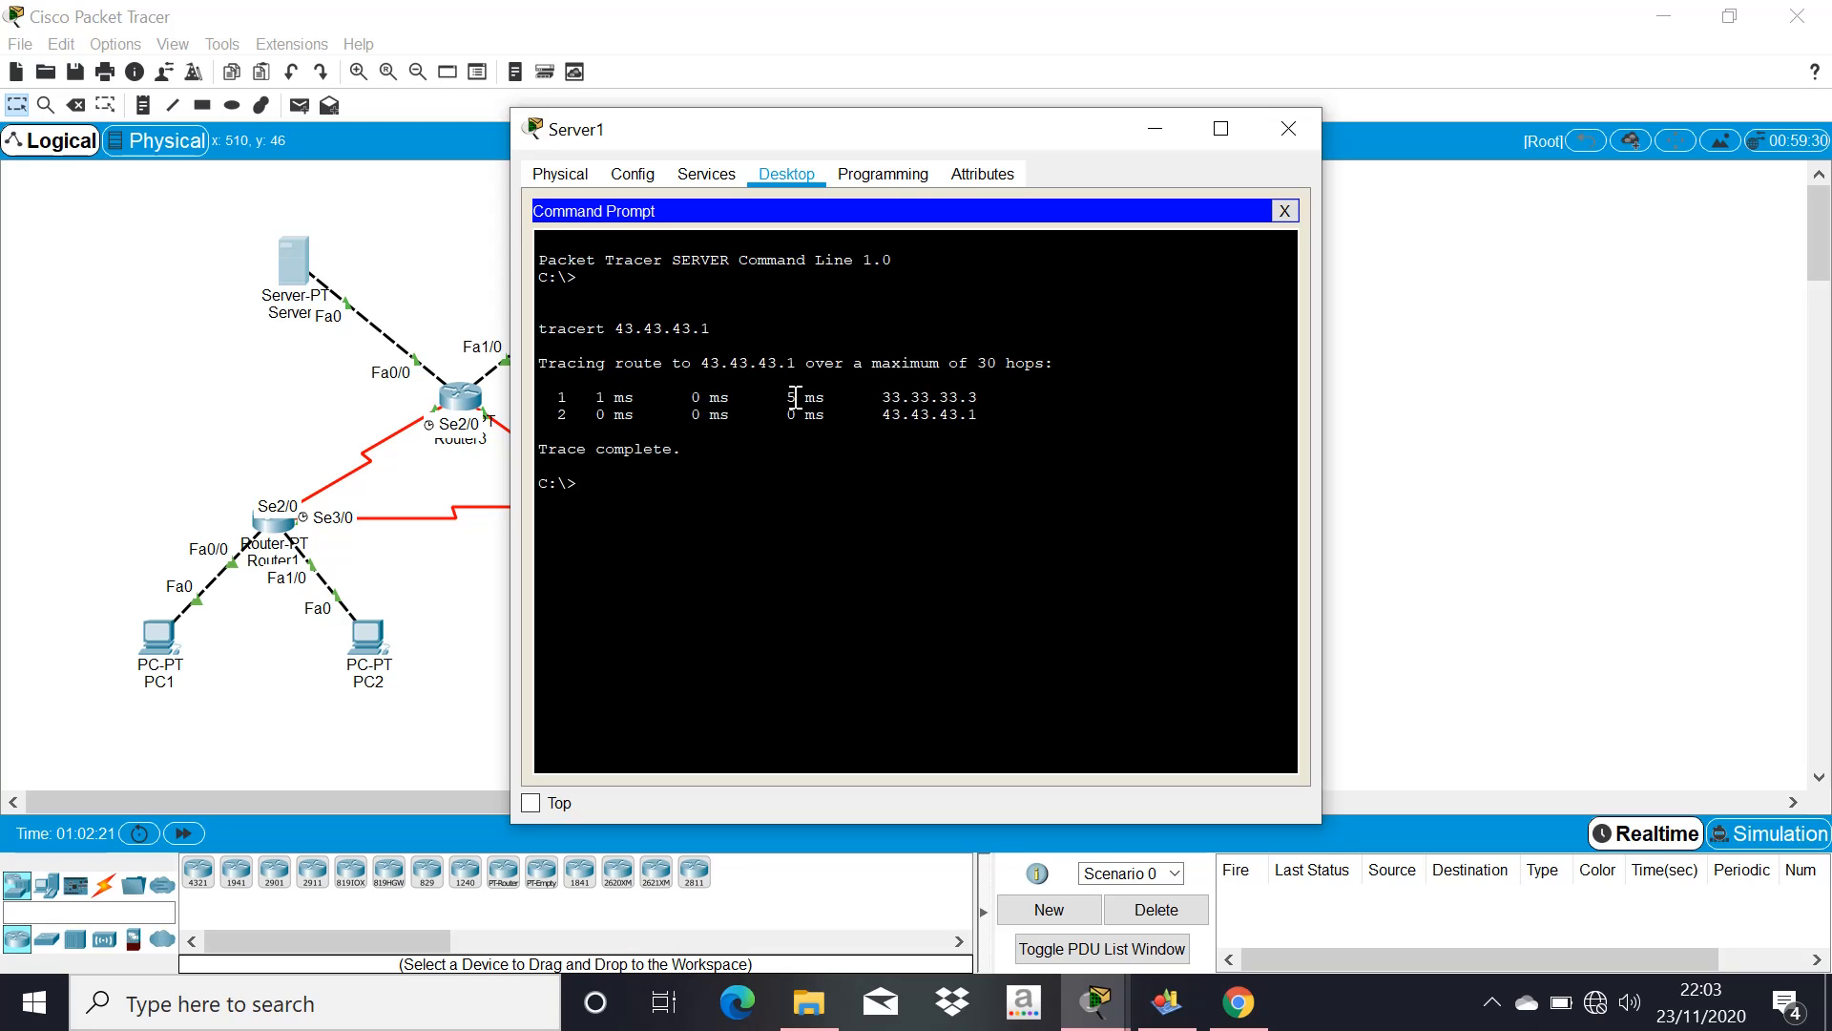
Run tracert 192.168.1.1 from Server1 to trace the route to PC1
type("tre")
type("acert")
type("192.1")
type("6")
type("8.1.1")
key("Return")
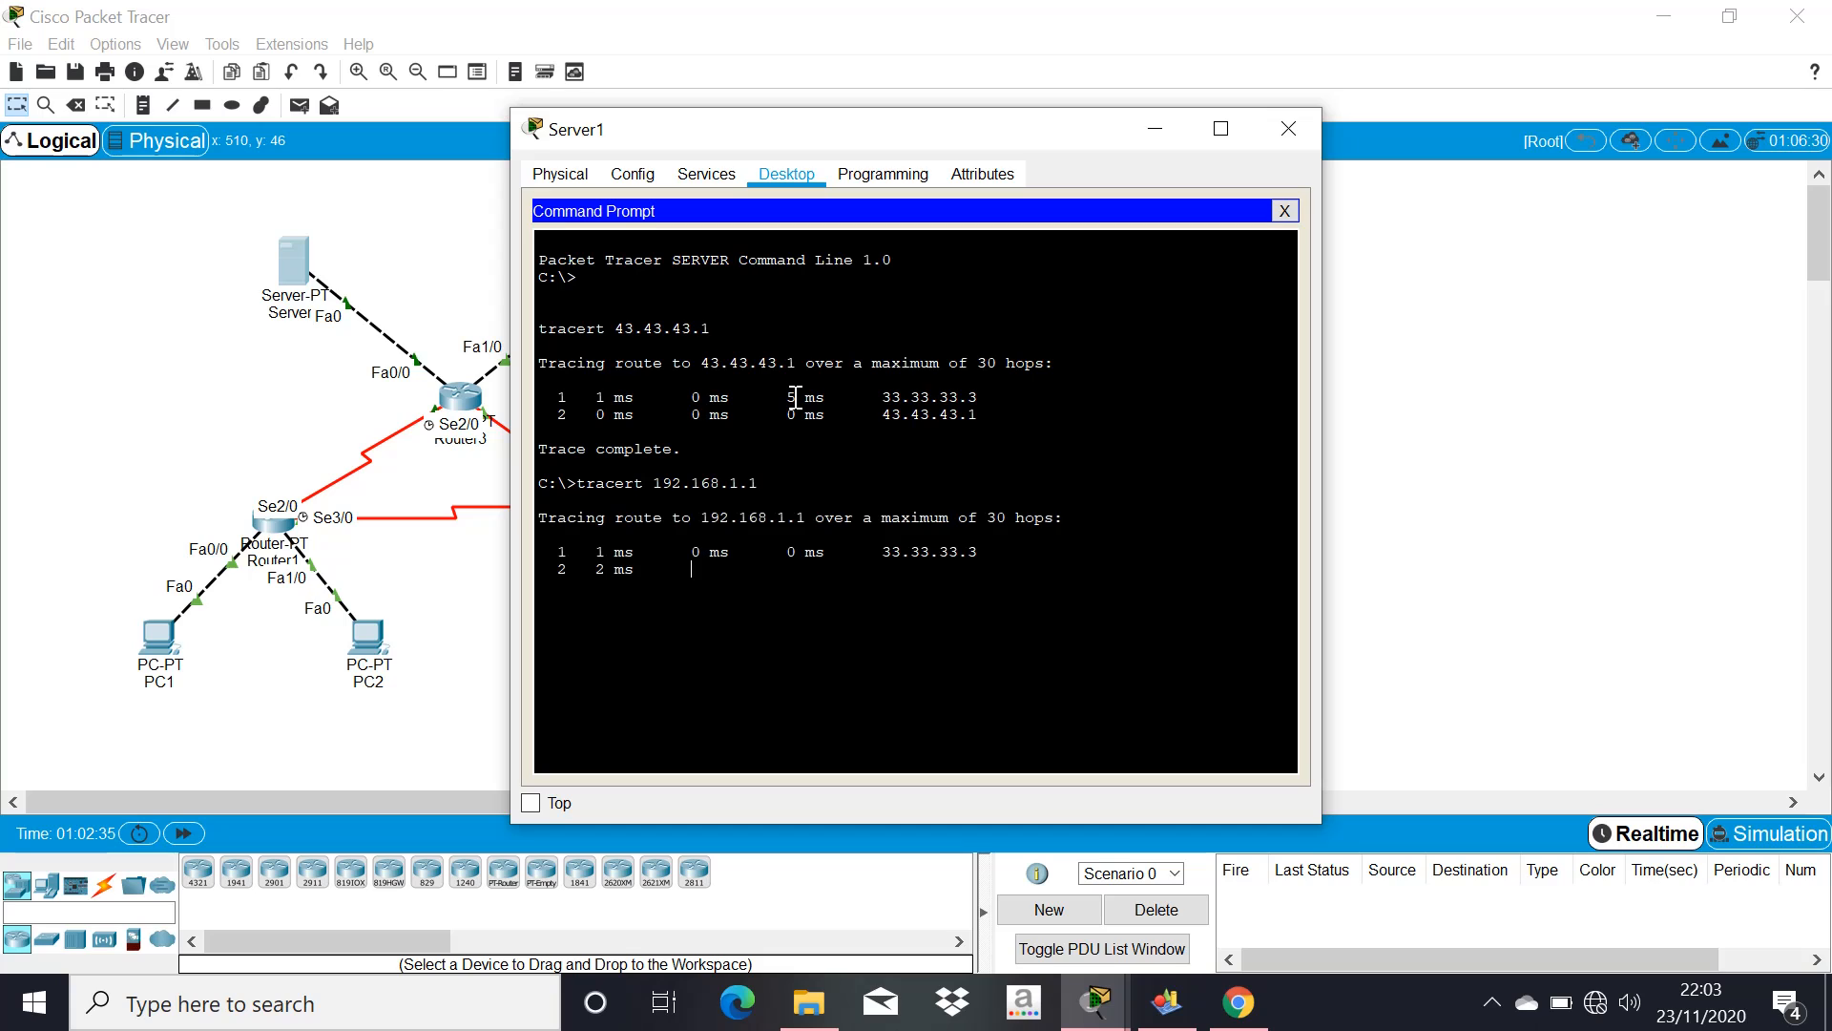
Run tracert 192.168.1.65 from Server1 to trace the route to PC2
type("t")
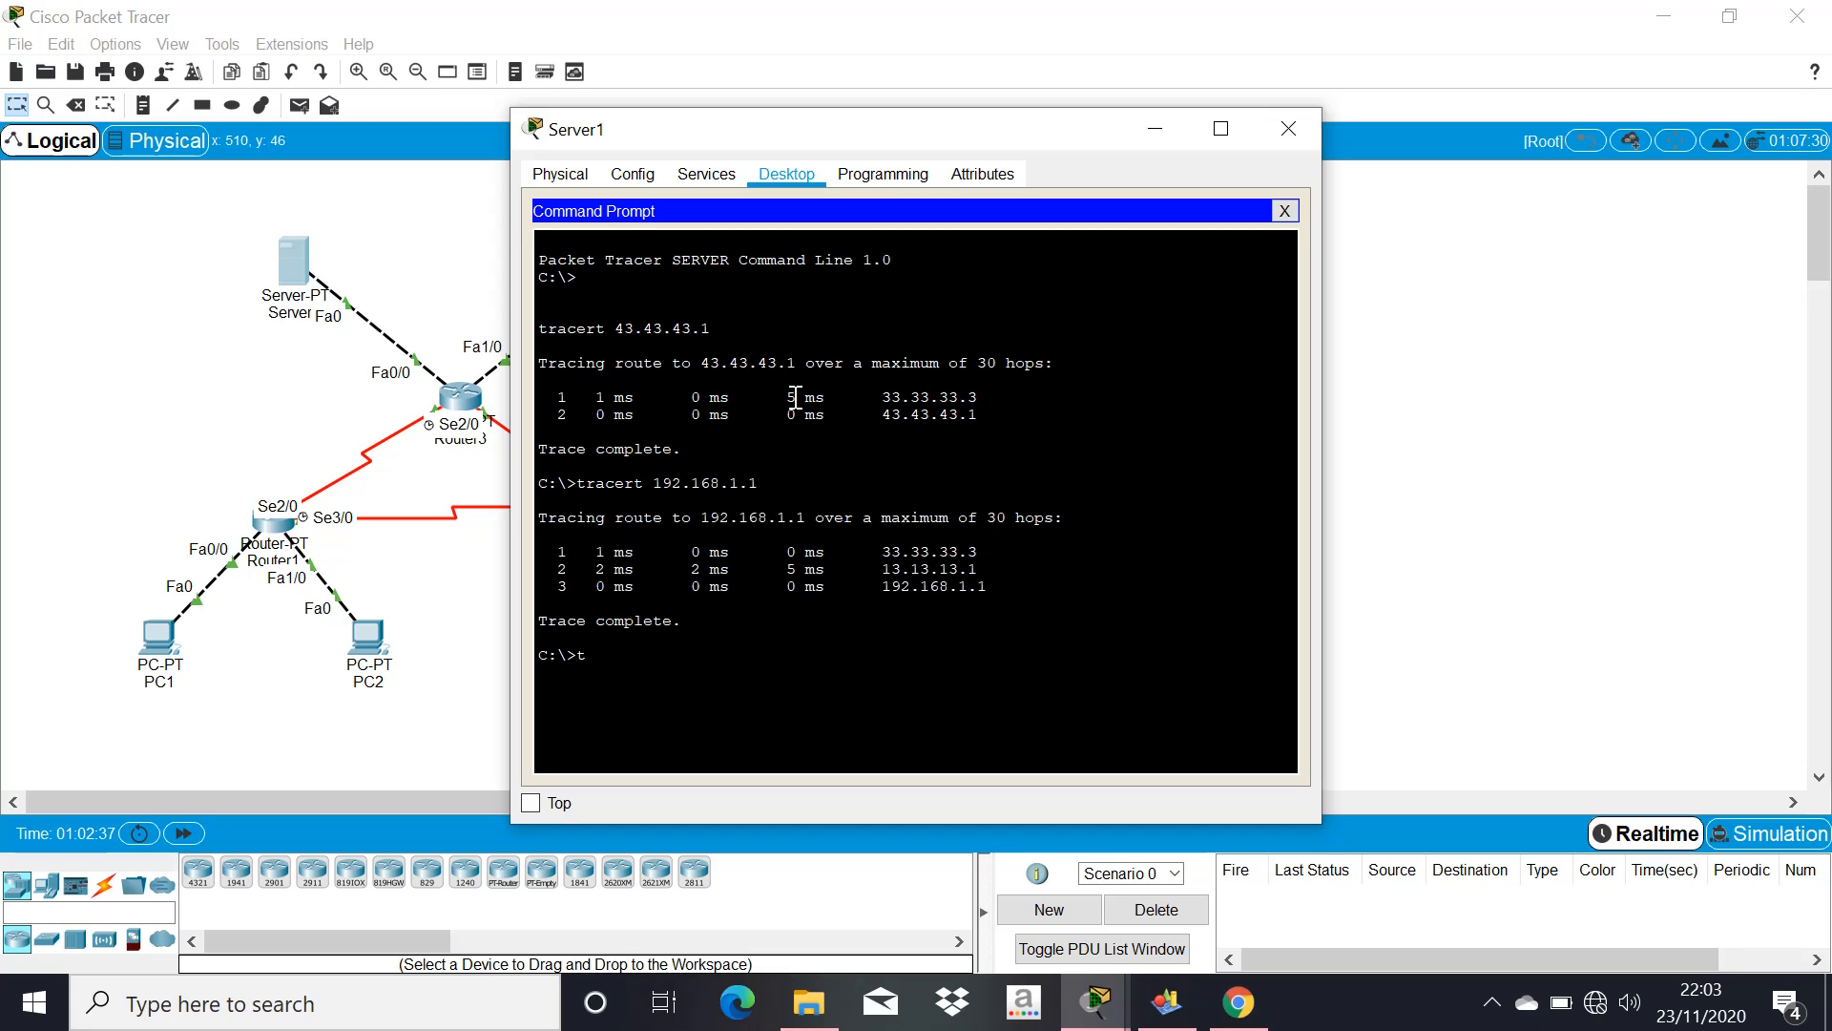
type("racert 192.16.1.65")
key("Return")
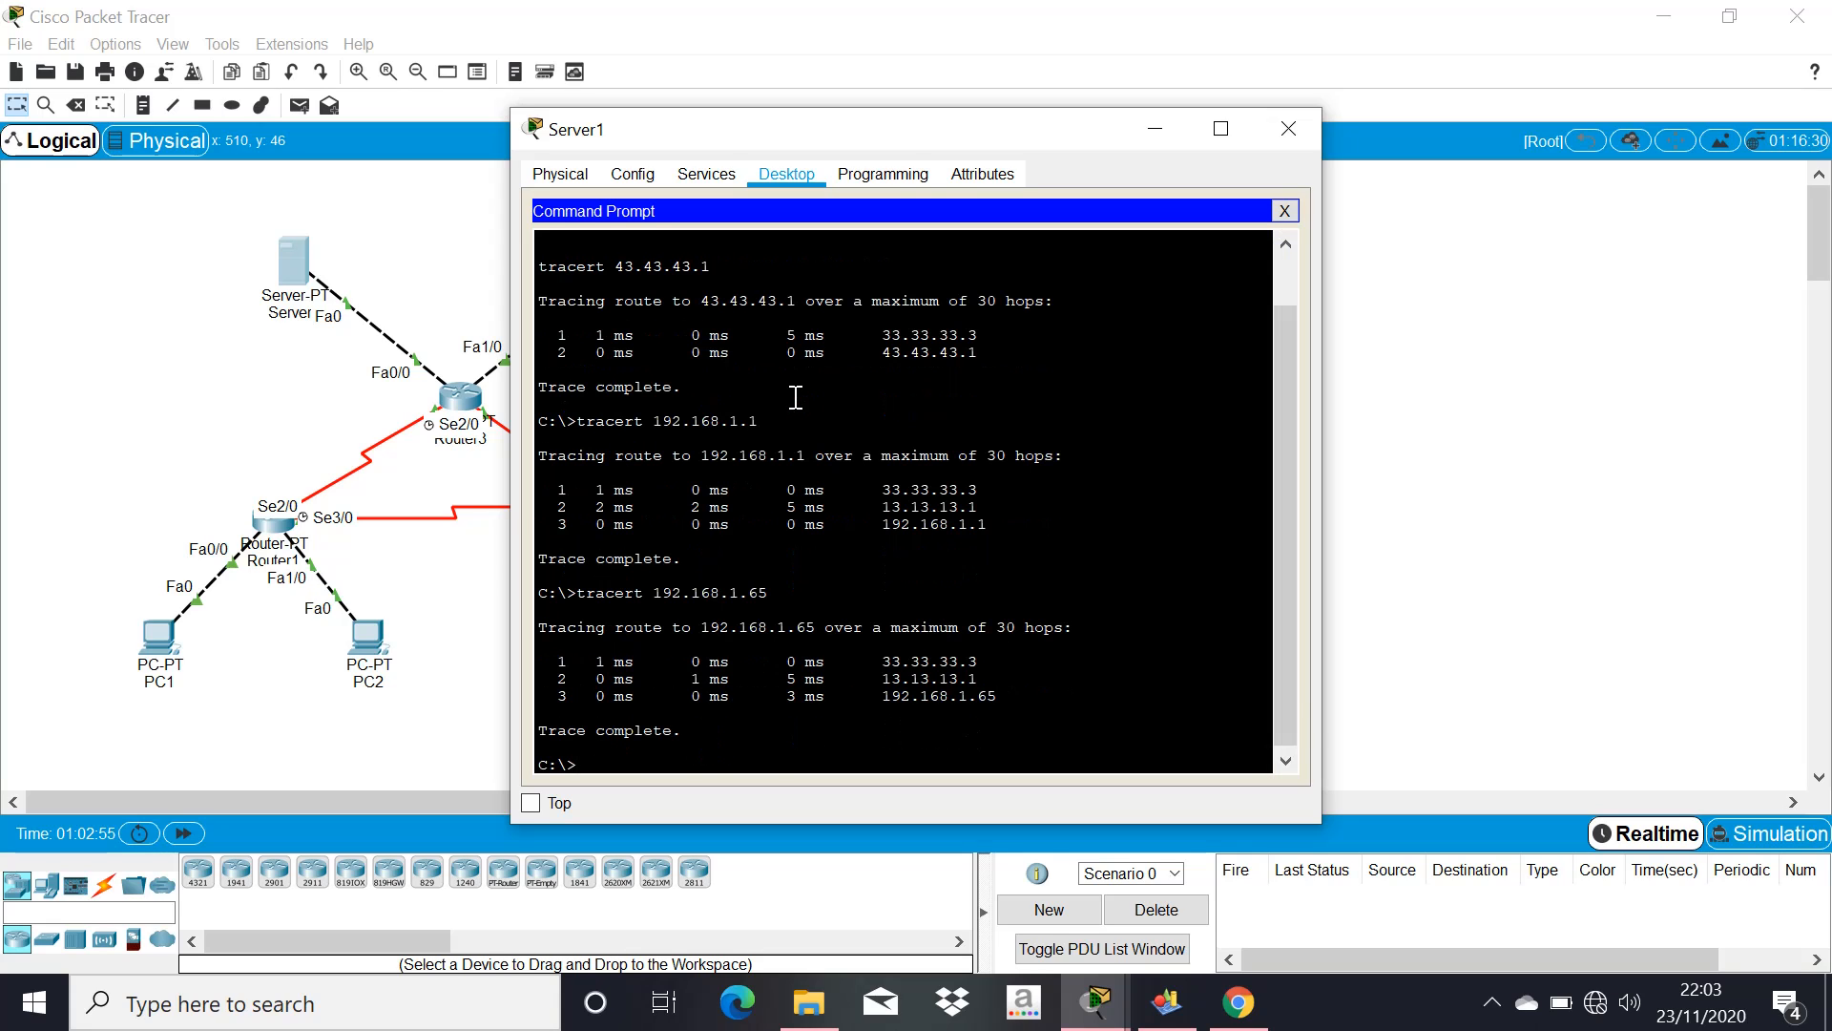
Run tracert 192.168.1.253 from Server1 to trace the route to PC3, and close Server1's window
type("t")
type("re")
type("ce")
type("rt")
type(" 192")
type(".168")
type(".1.253")
key("Return")
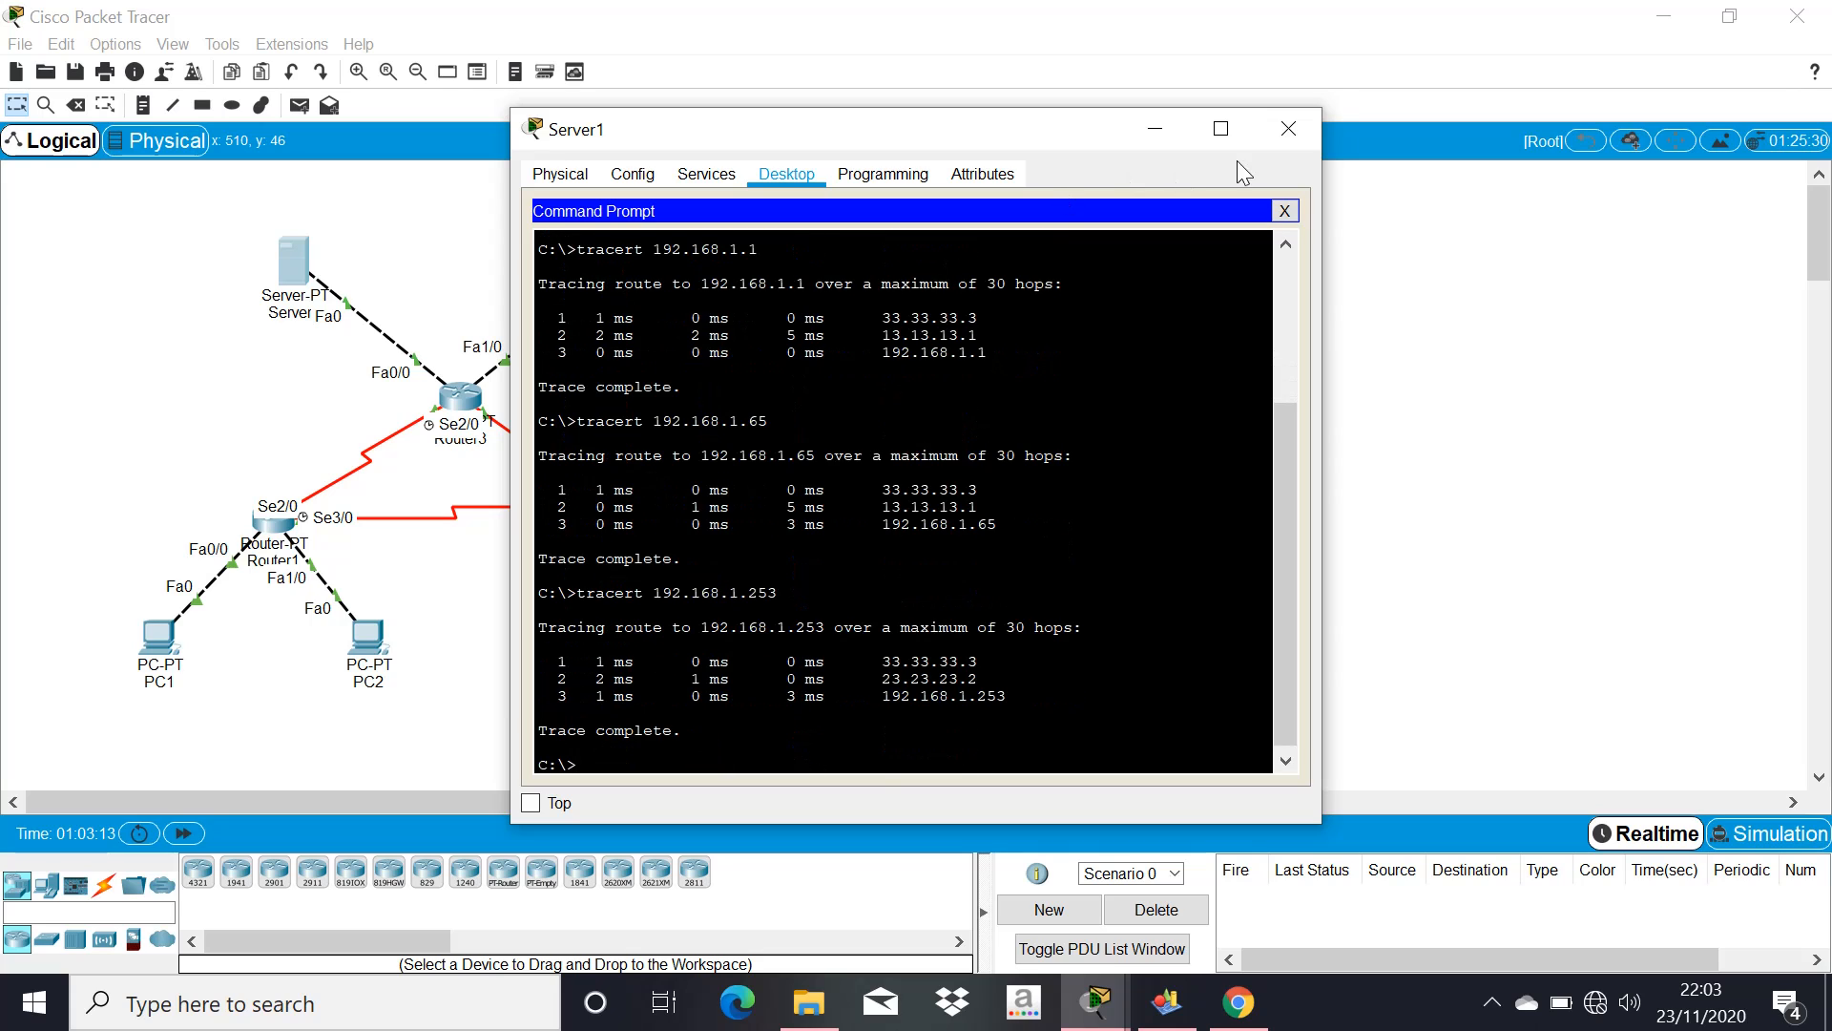
left_click(1286, 141)
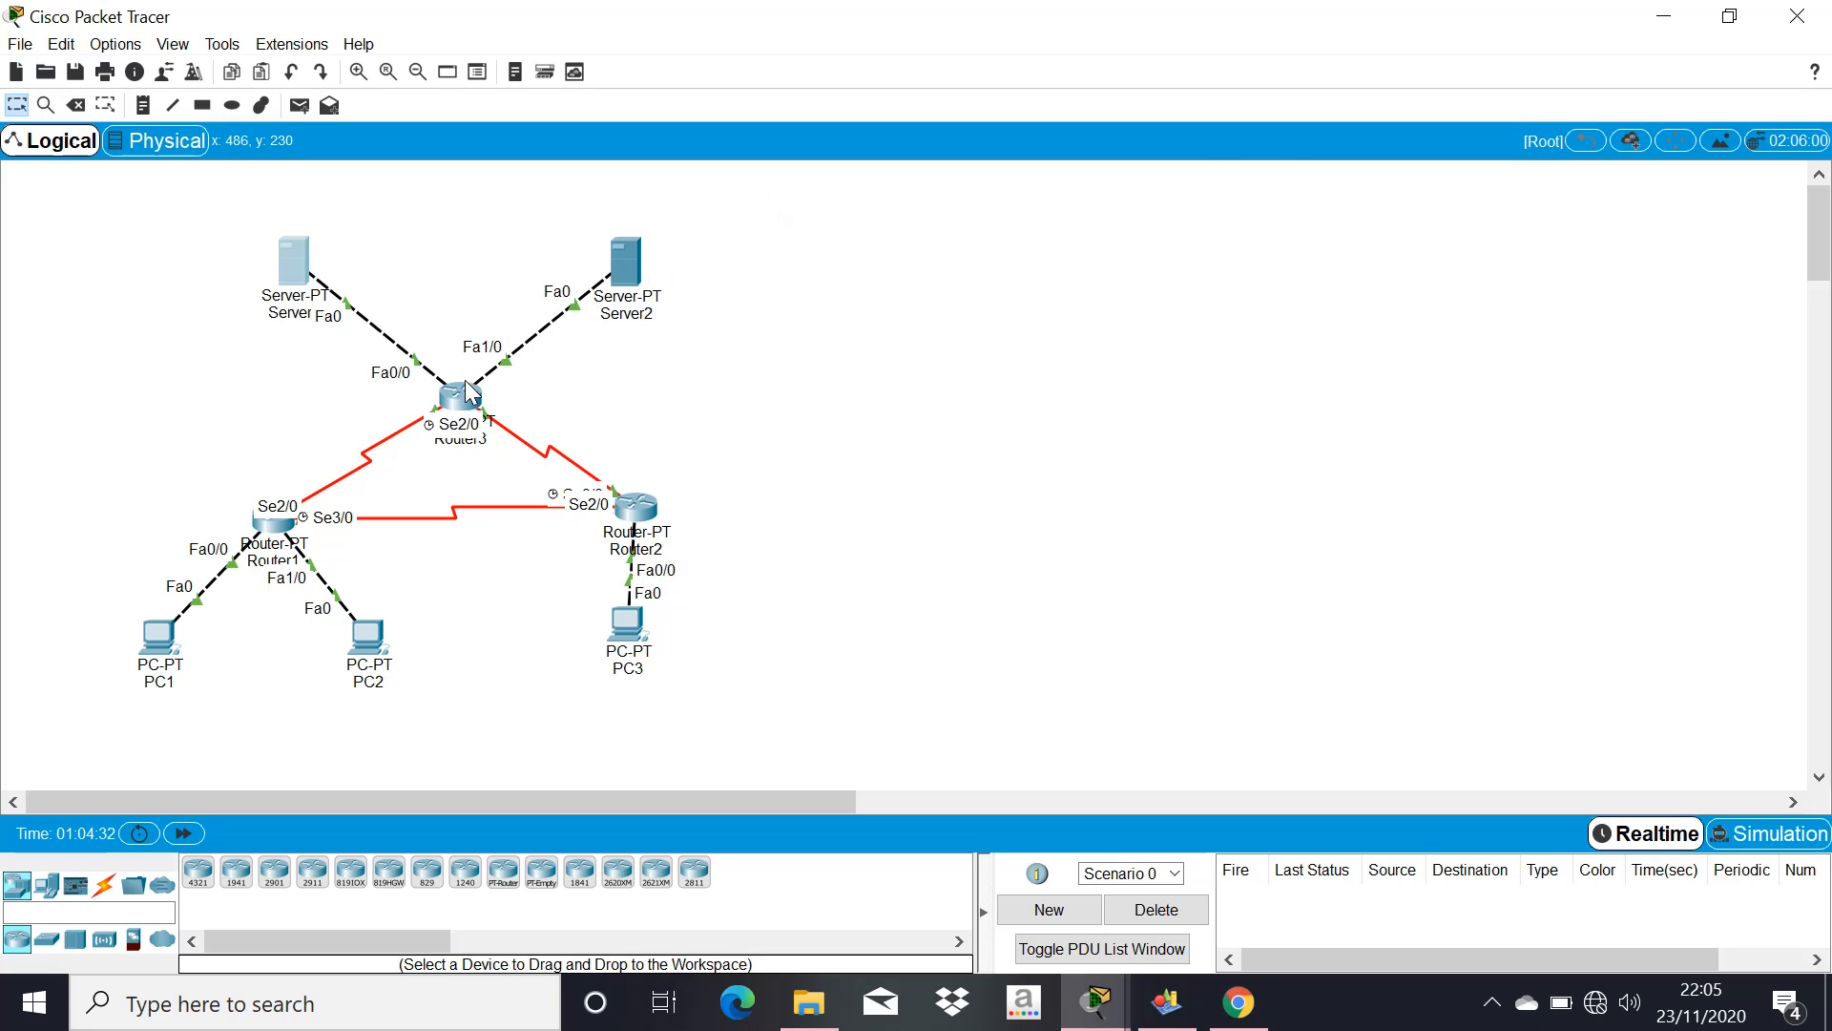
mouse_move(468, 388)
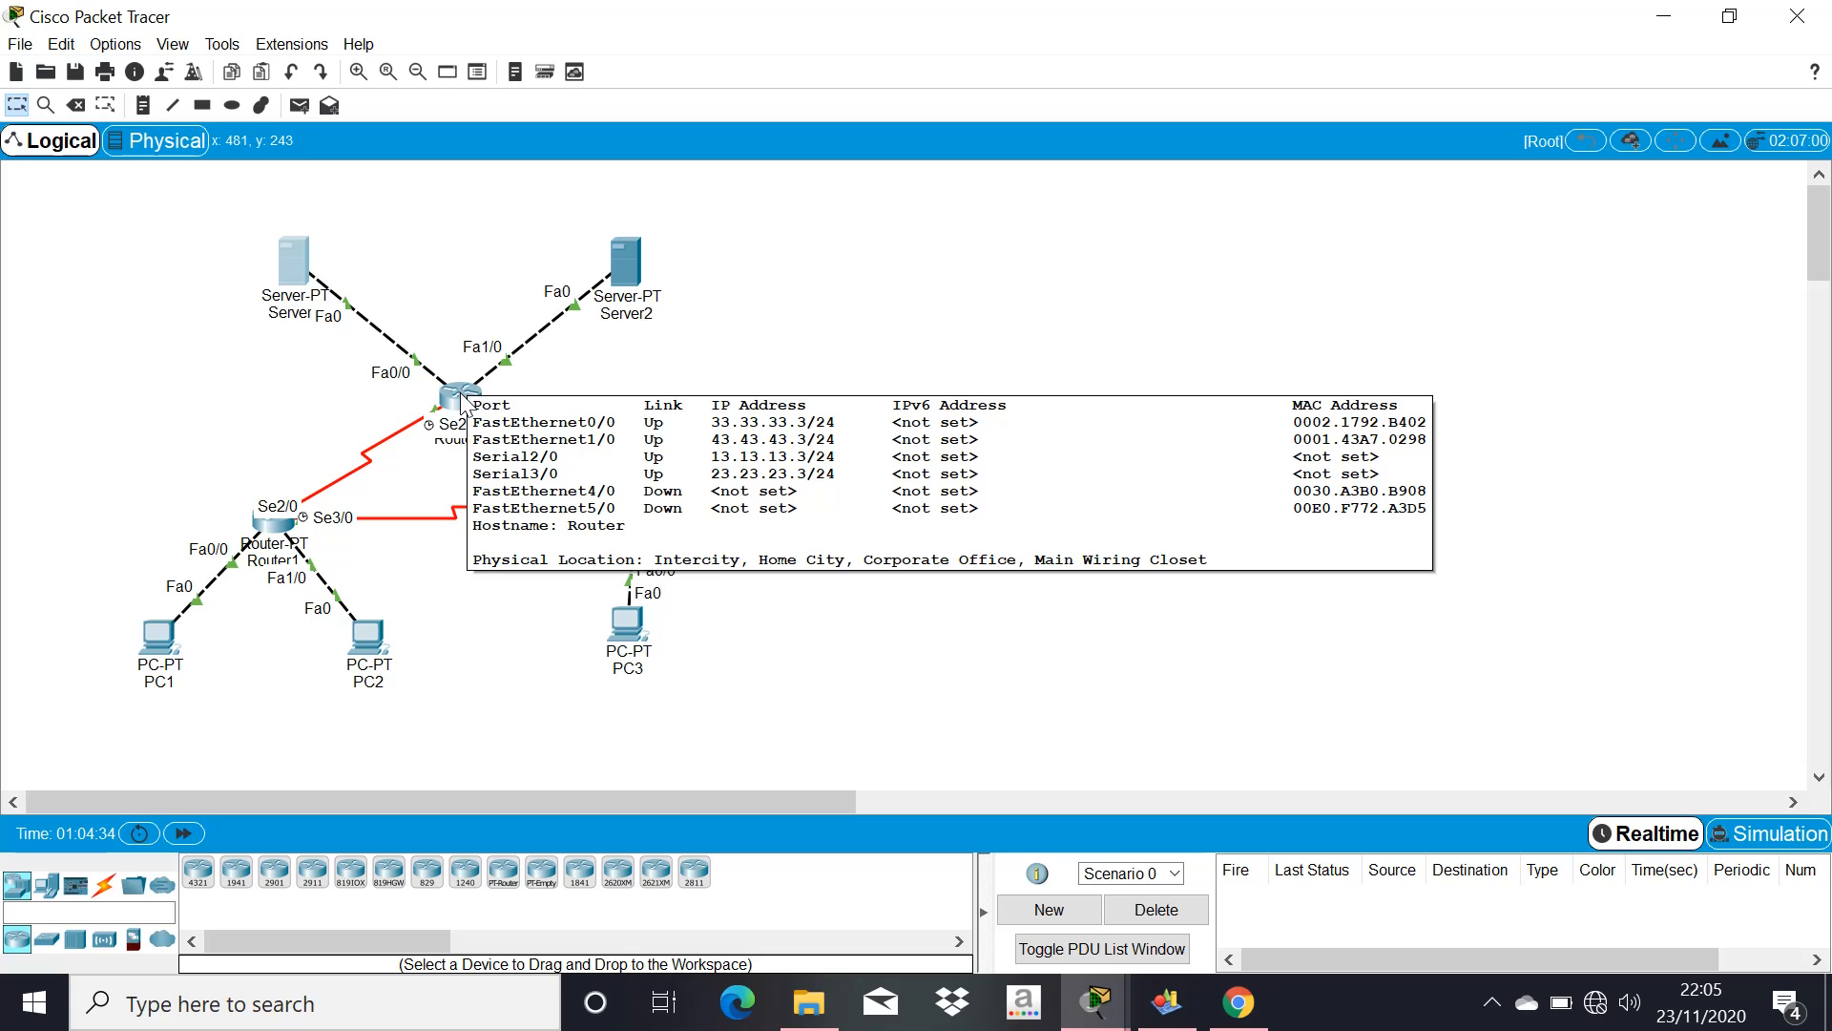
Turn off the Serial2/0 port on Router3 and close the router's window
left_click(462, 401)
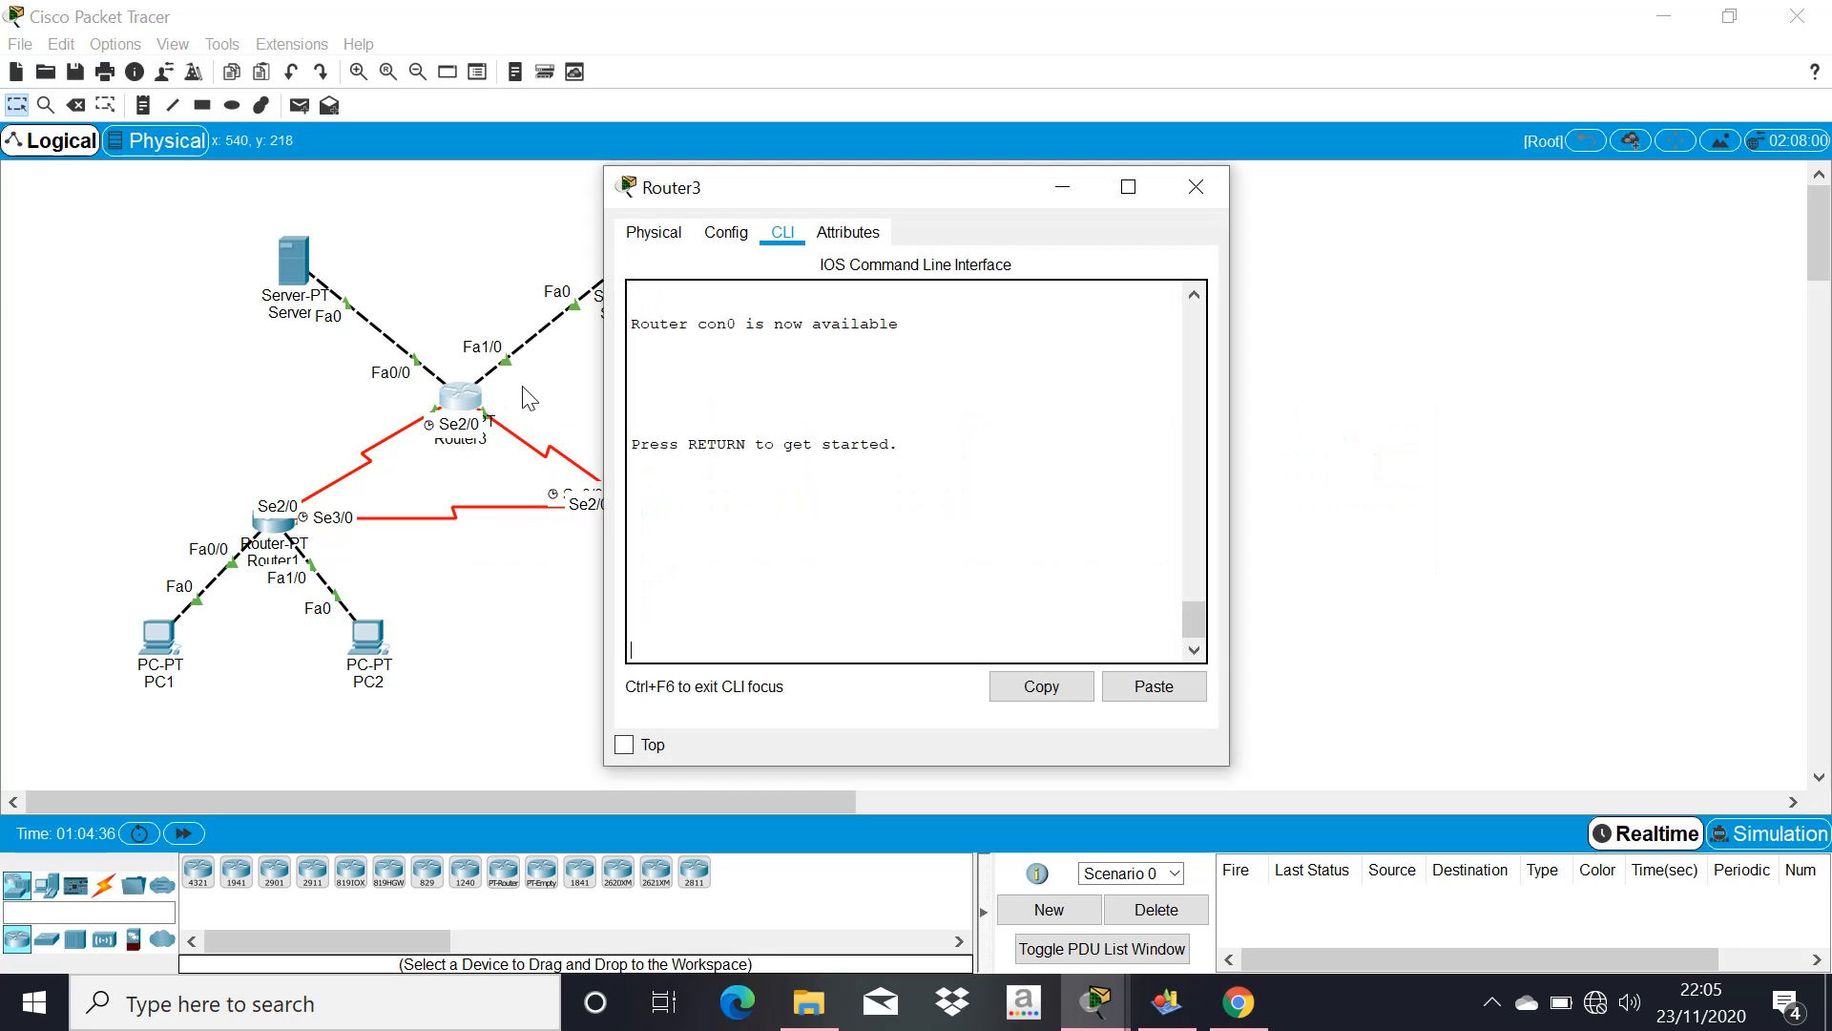
left_click(712, 239)
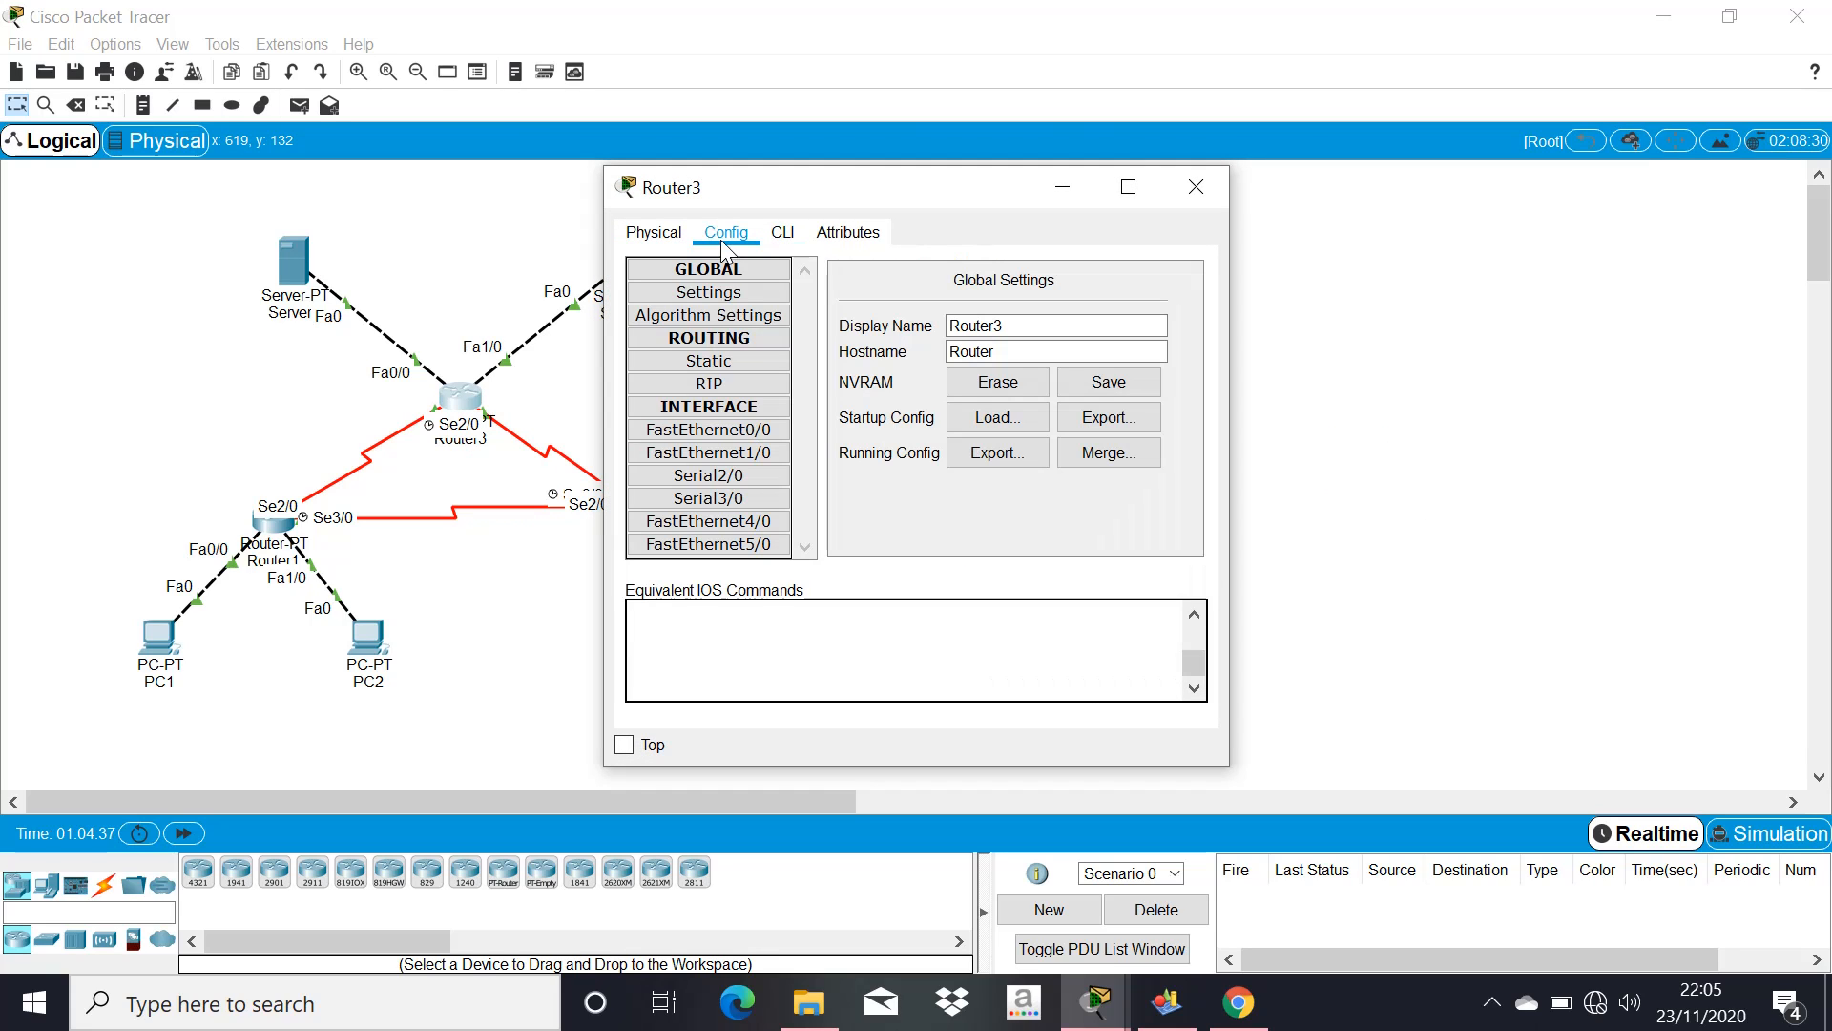
left_click(720, 475)
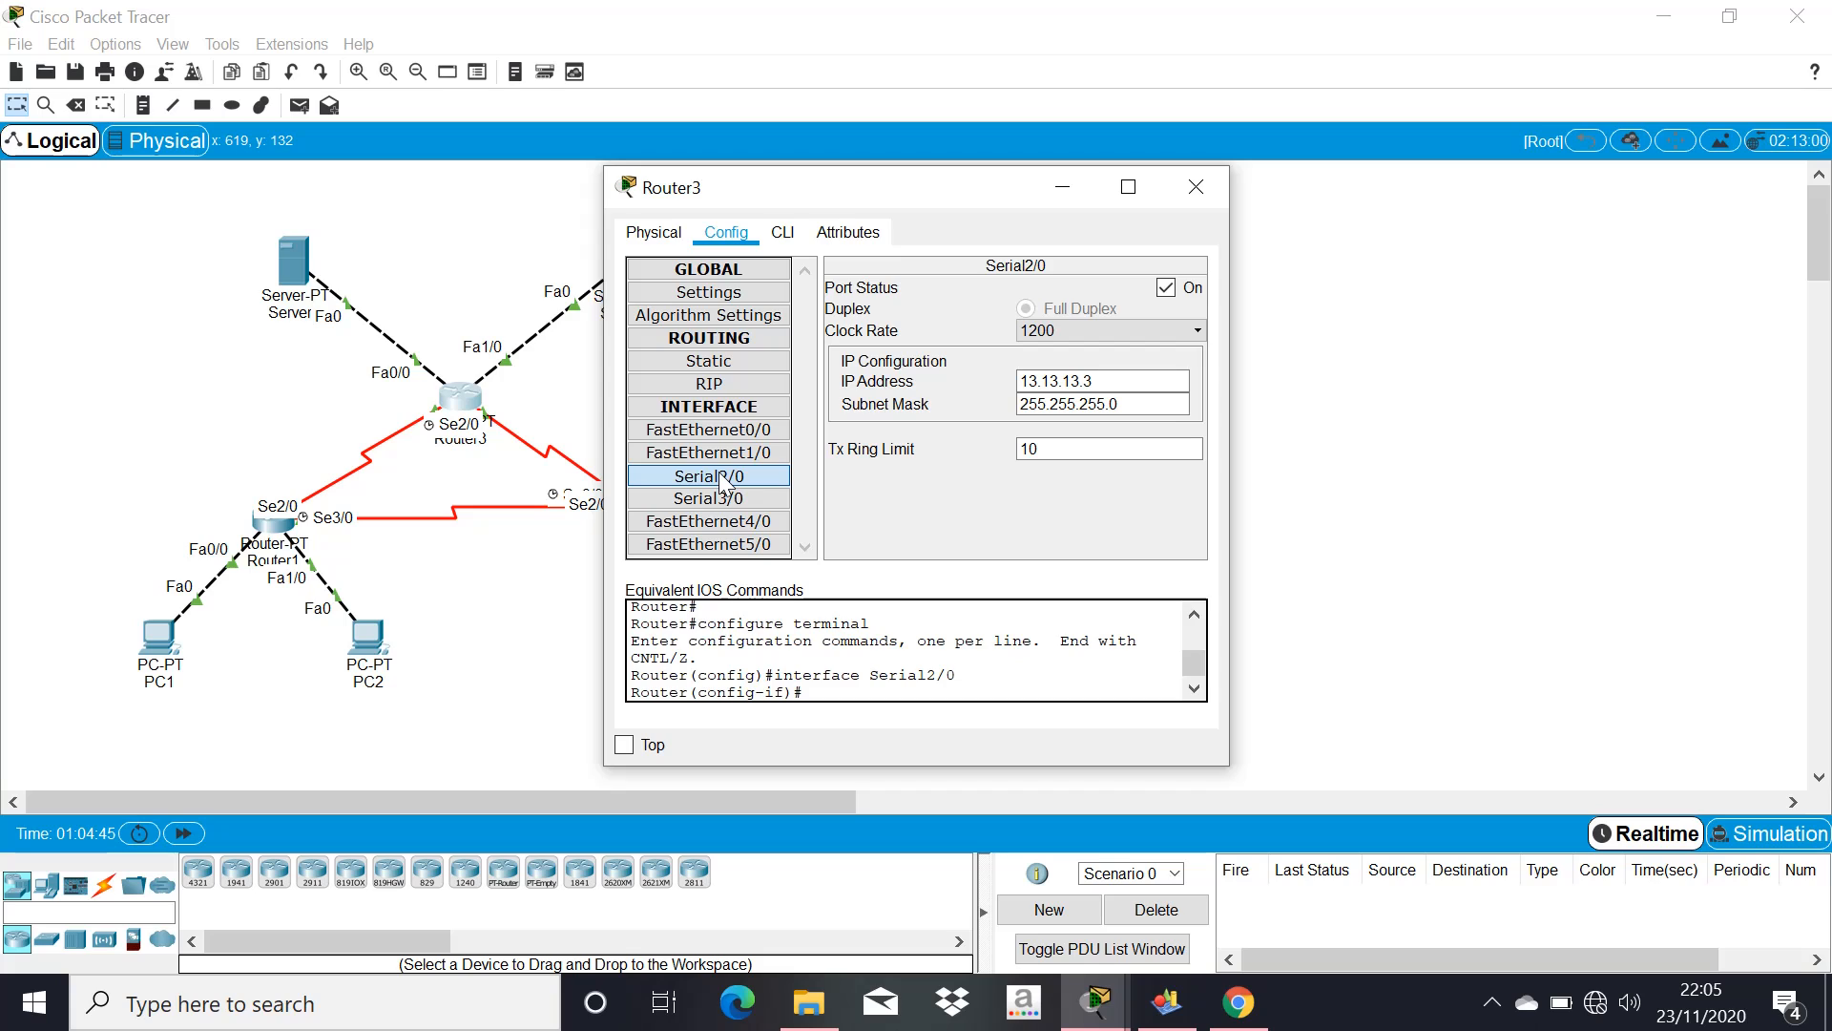
left_click(1166, 288)
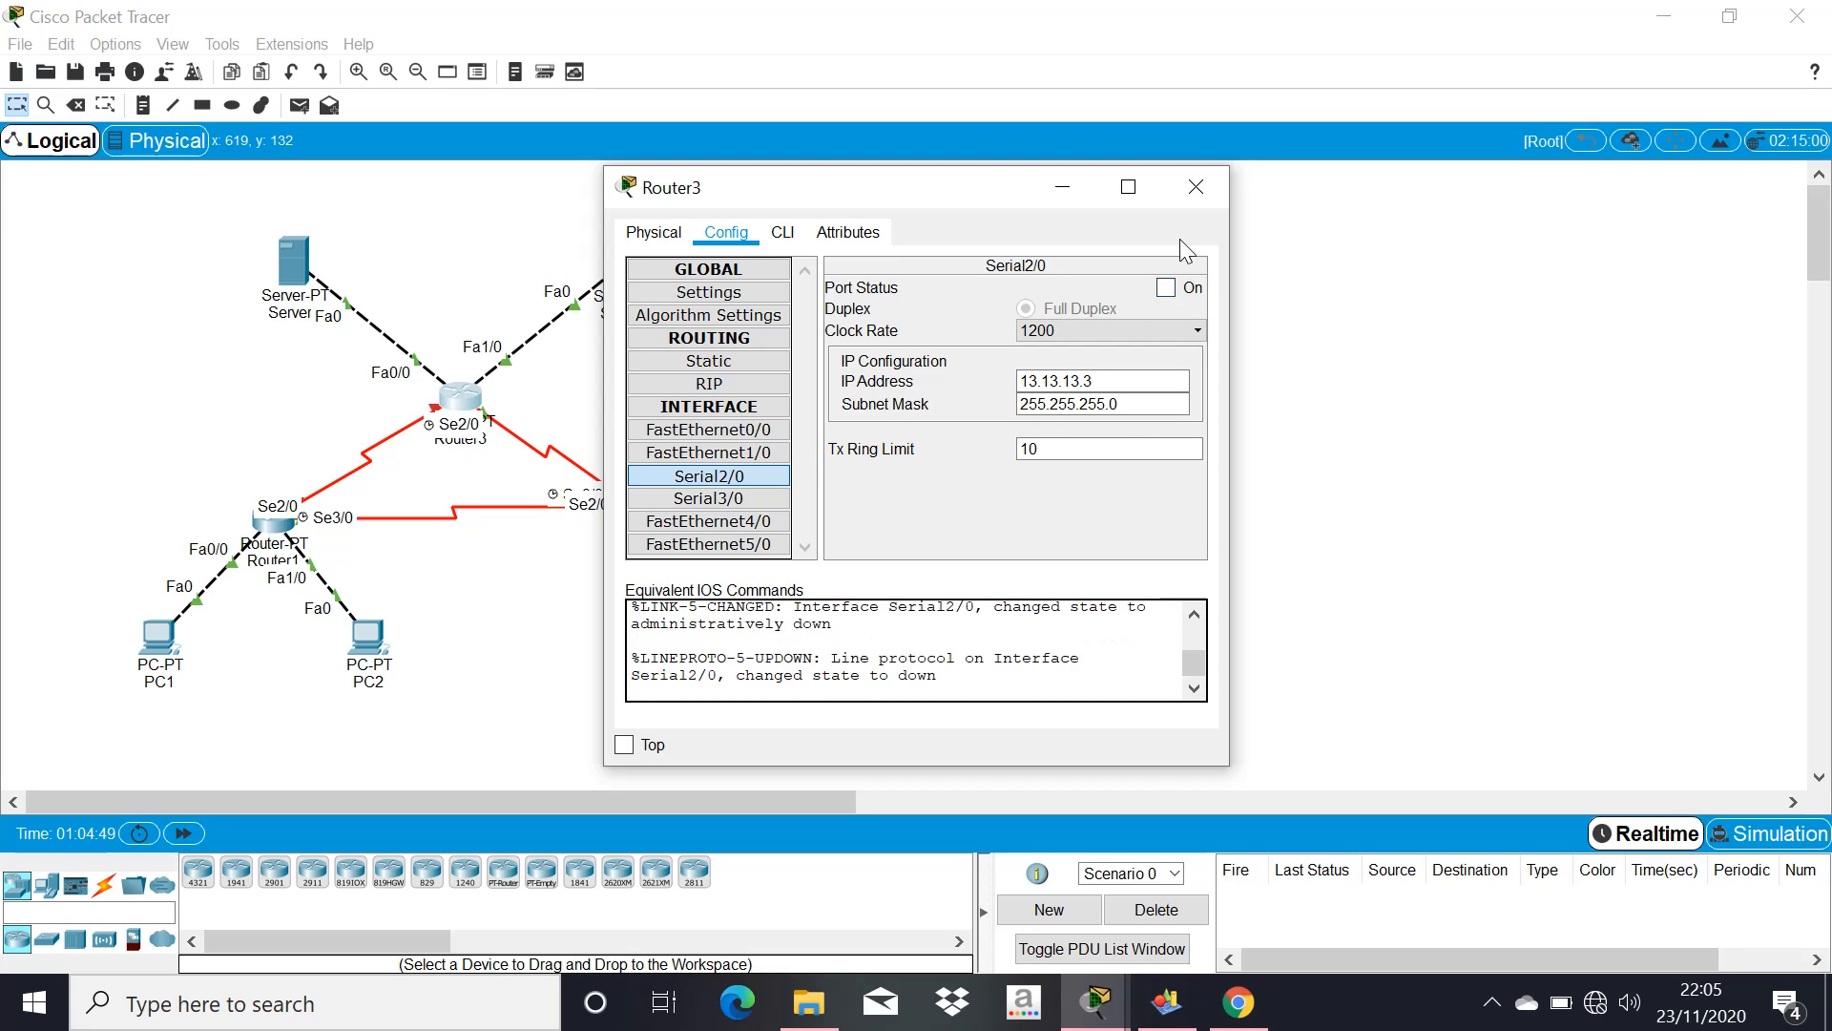
left_click(1196, 188)
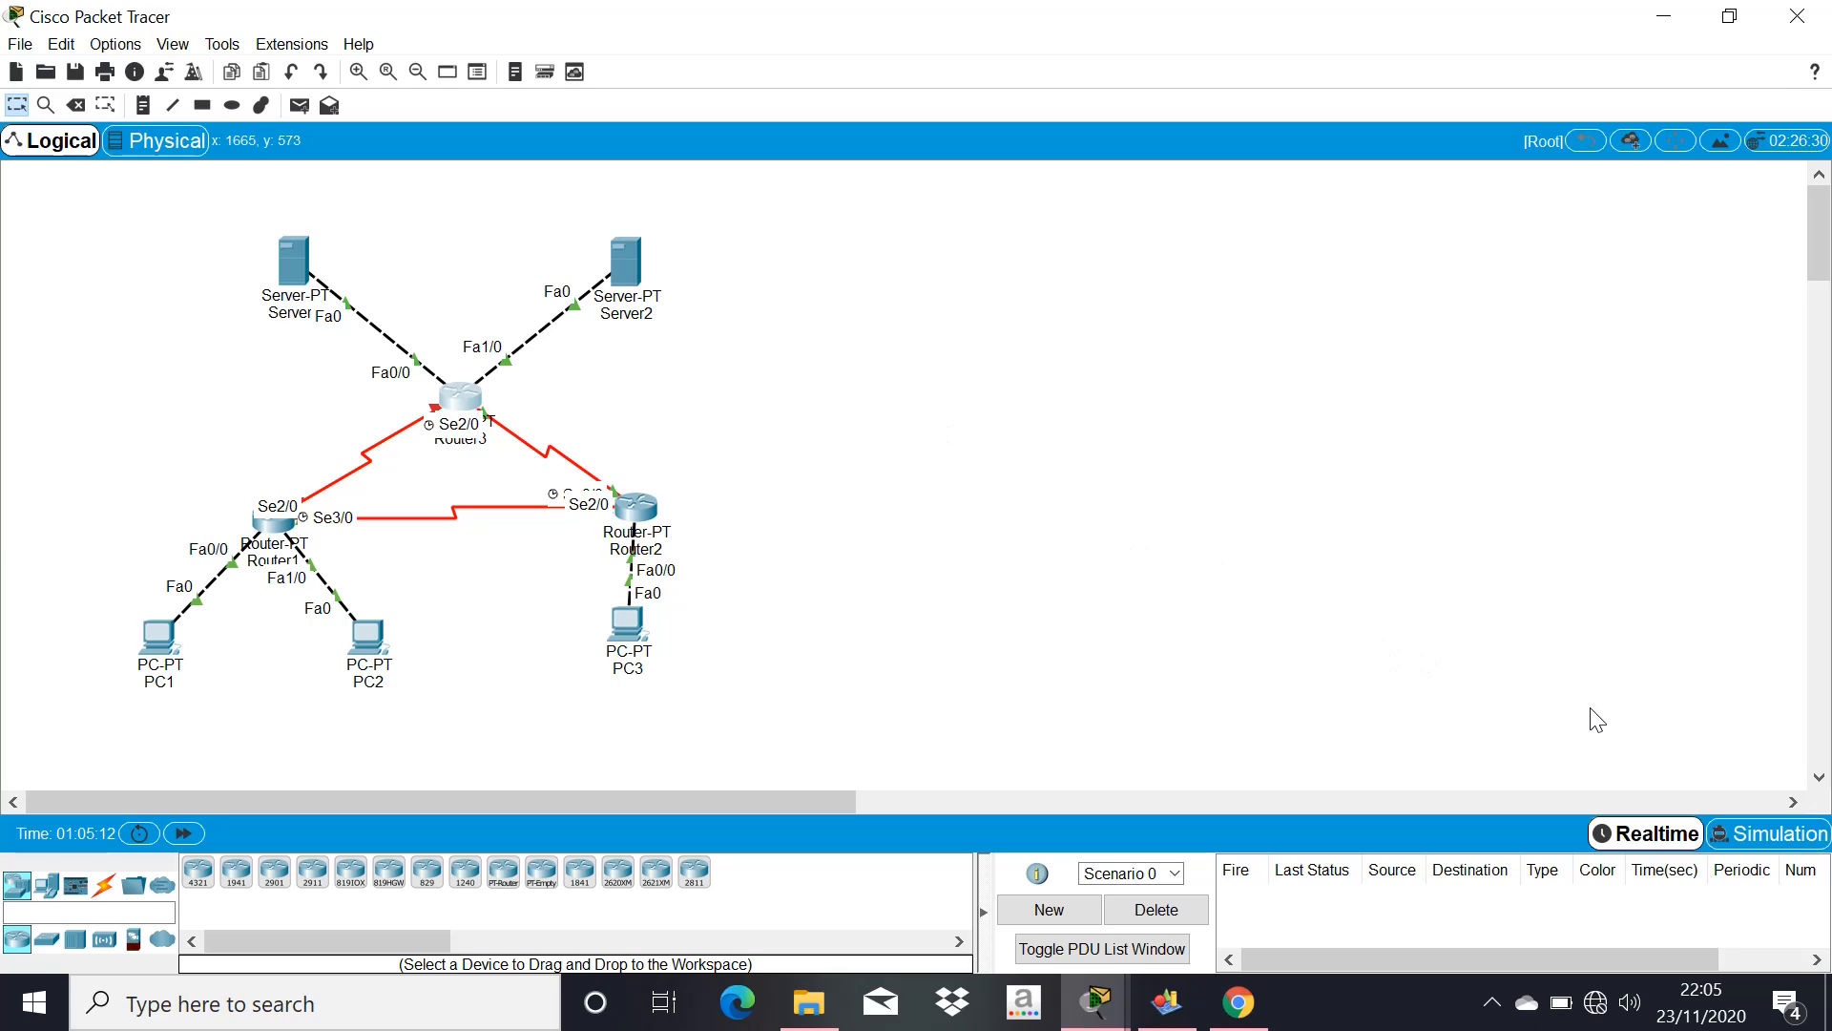
Enter Simulation mode and add a simple PDU from PC1 to Server2
left_click(1729, 838)
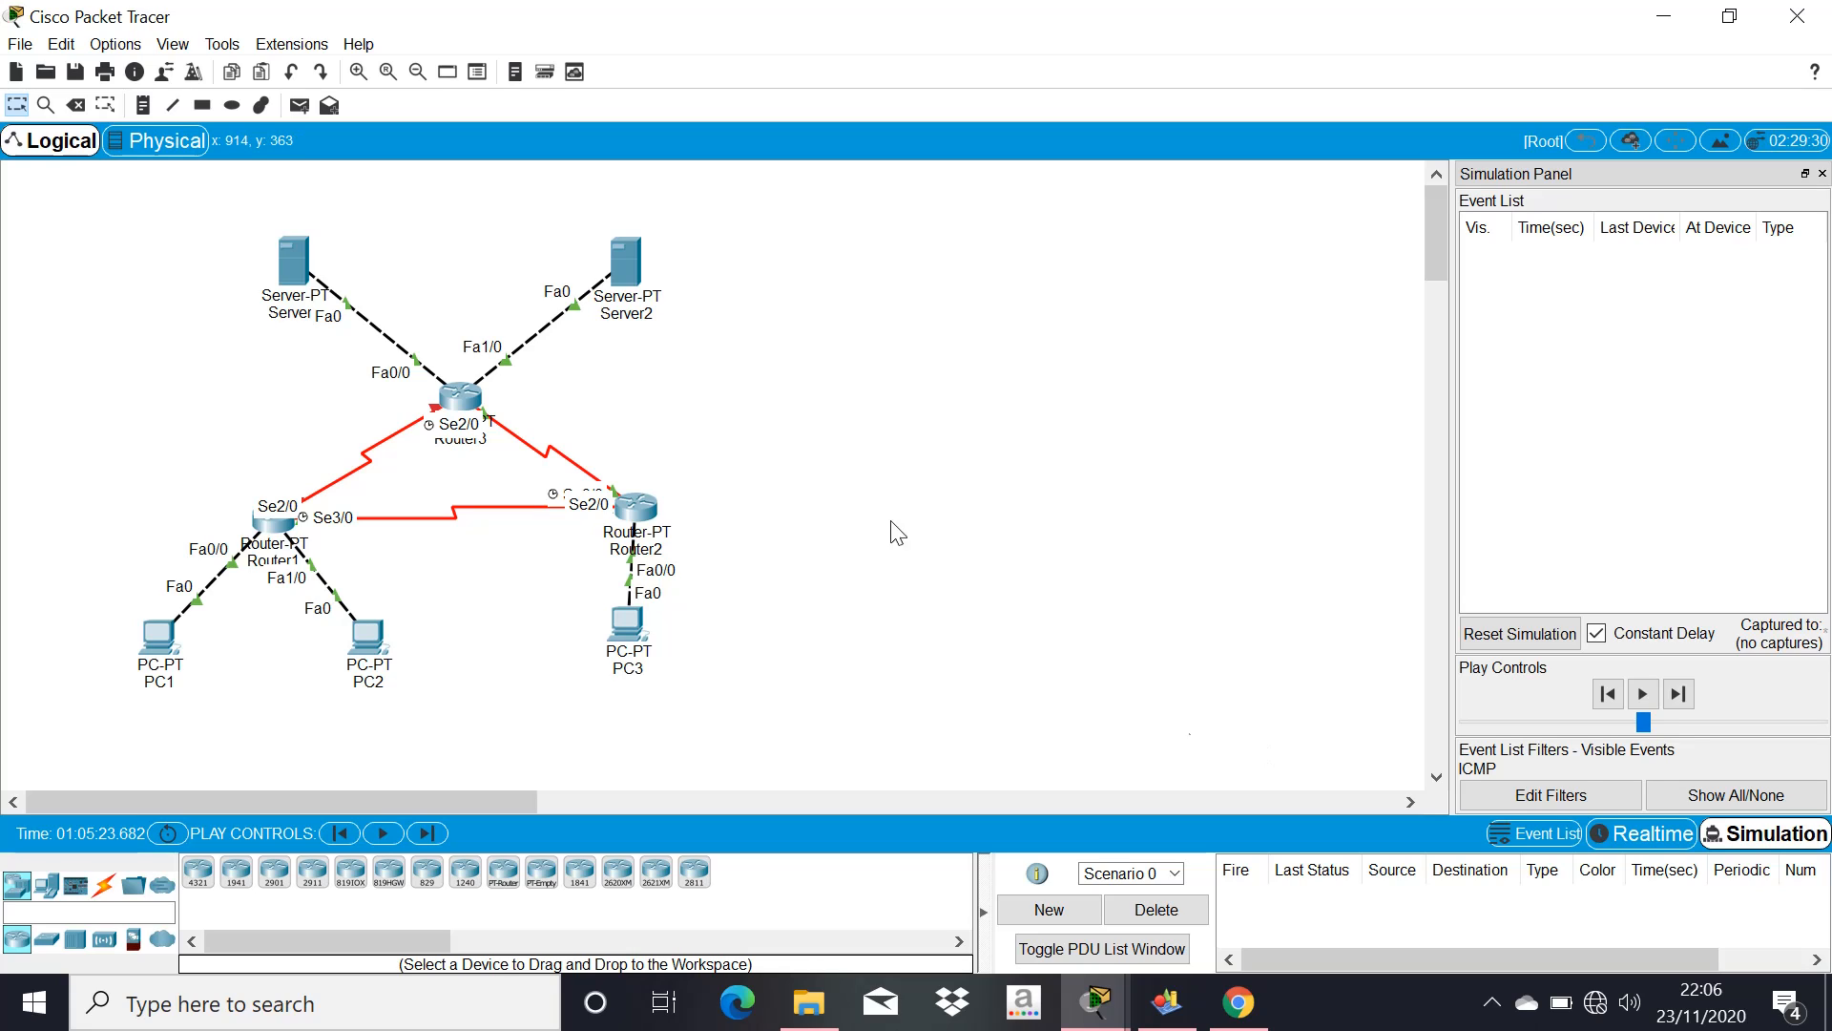
left_click(299, 111)
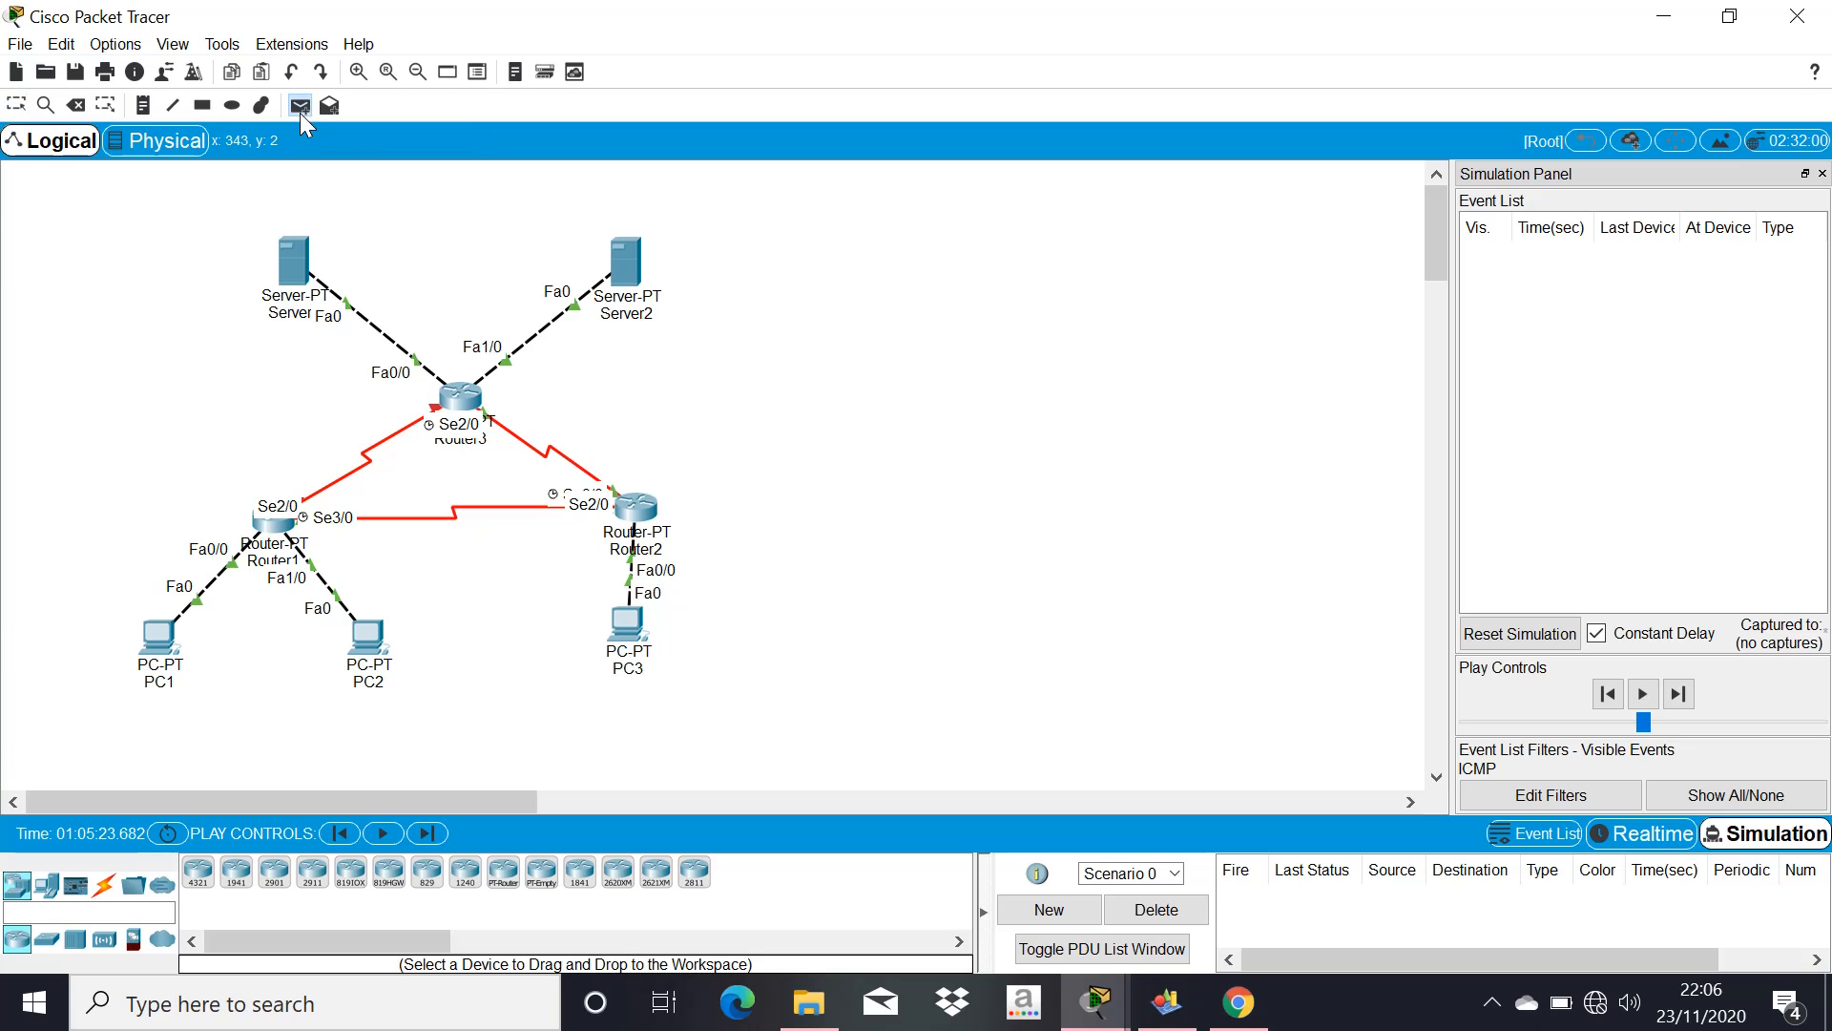
left_click(166, 649)
left_click(615, 276)
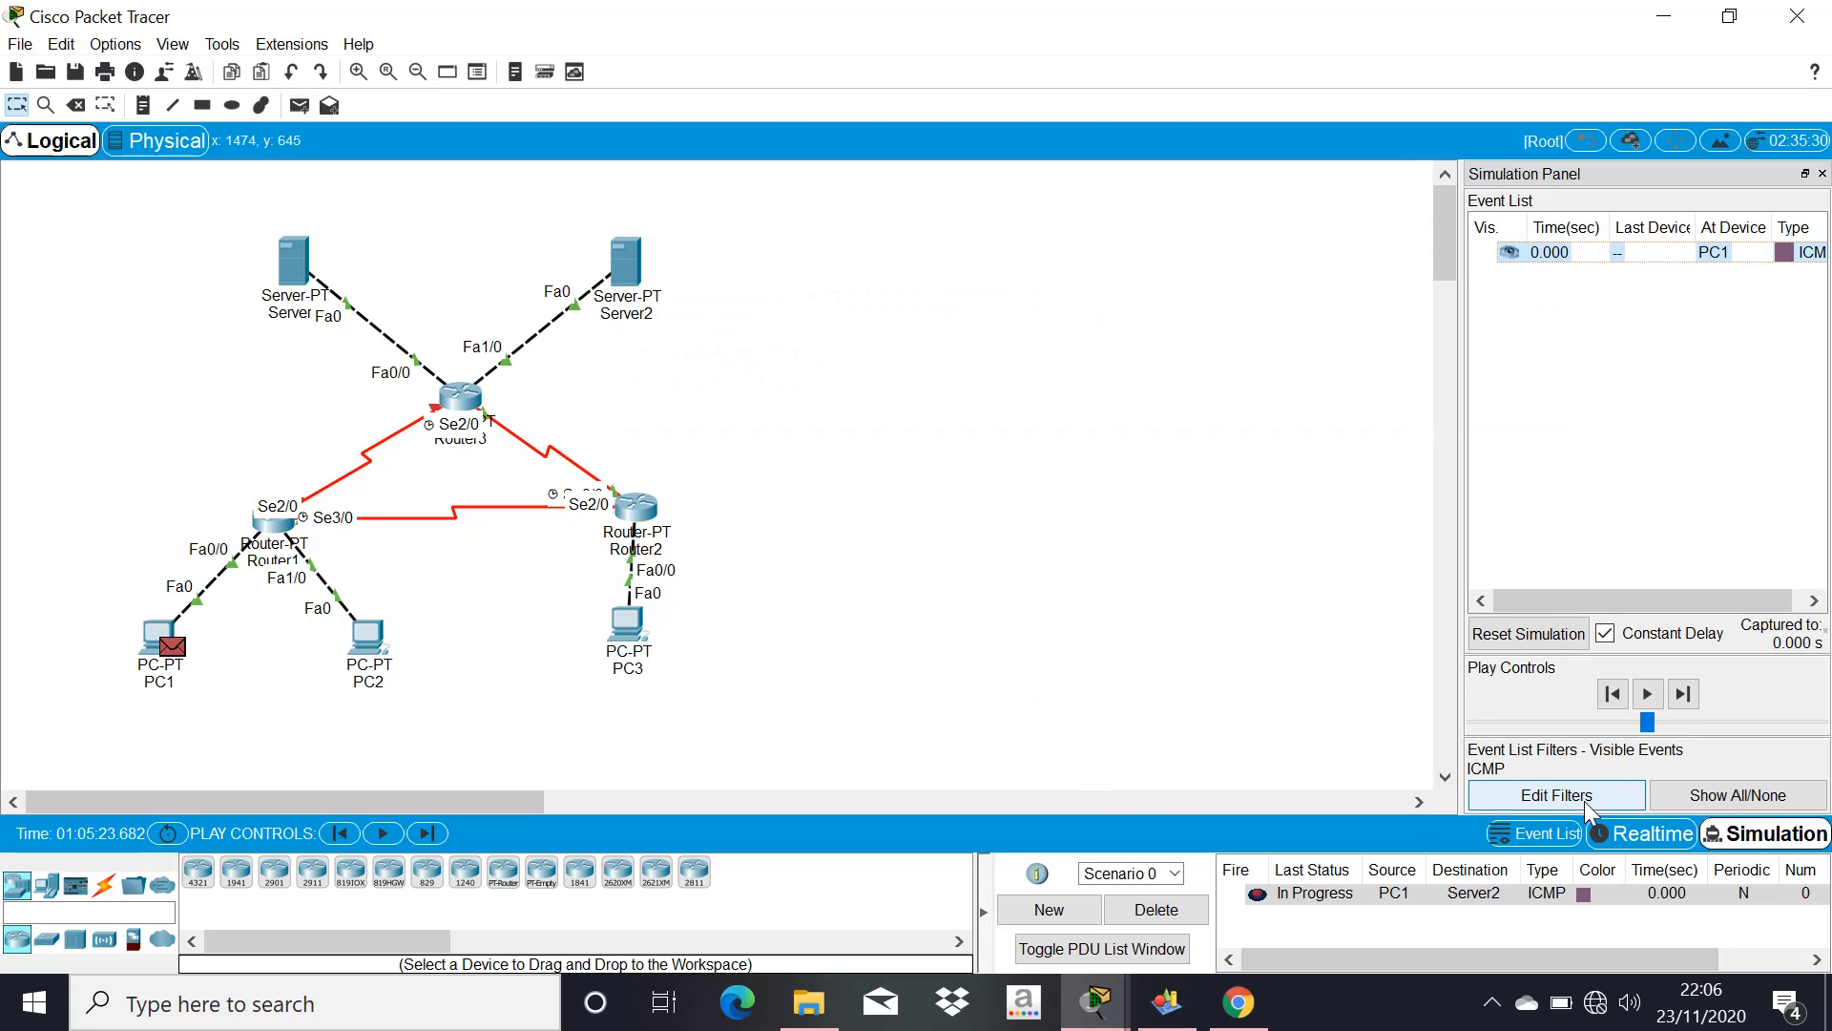
Step the simulation forward event by event to follow the ICMP packet from PC1 to Server2 and its reply back to PC1
left_click(1683, 694)
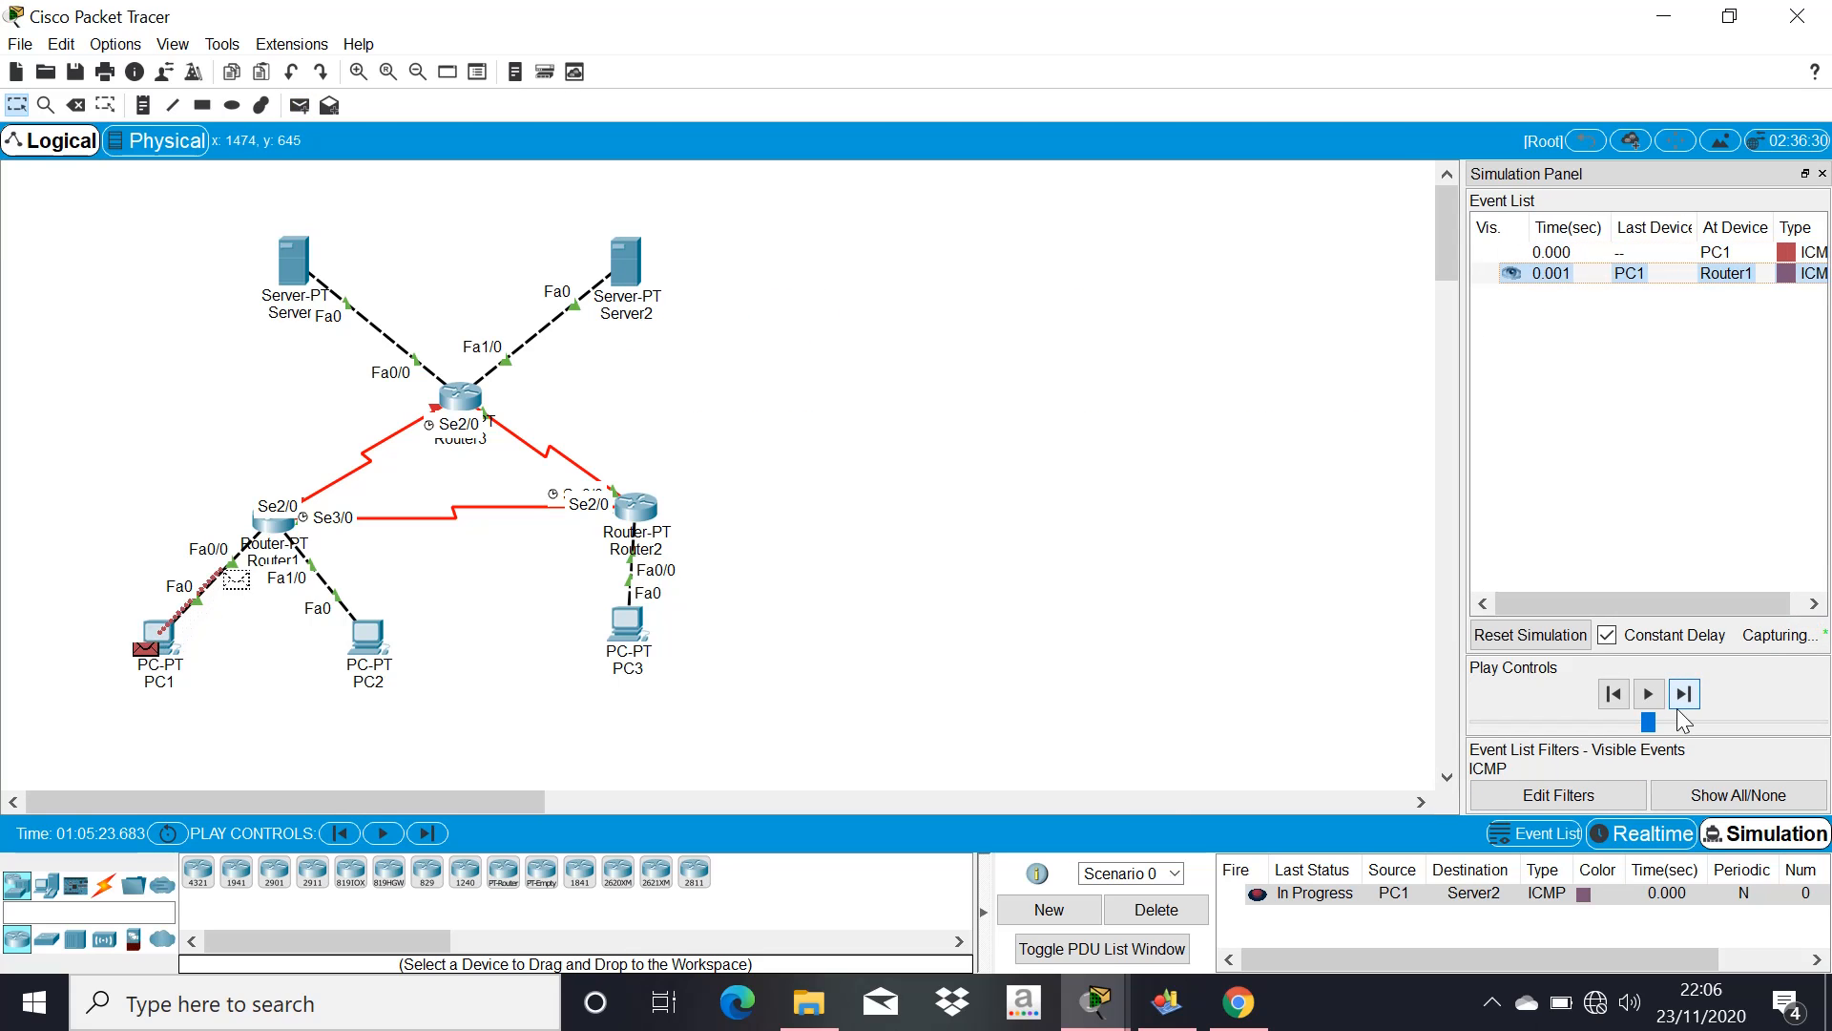
left_click(1679, 707)
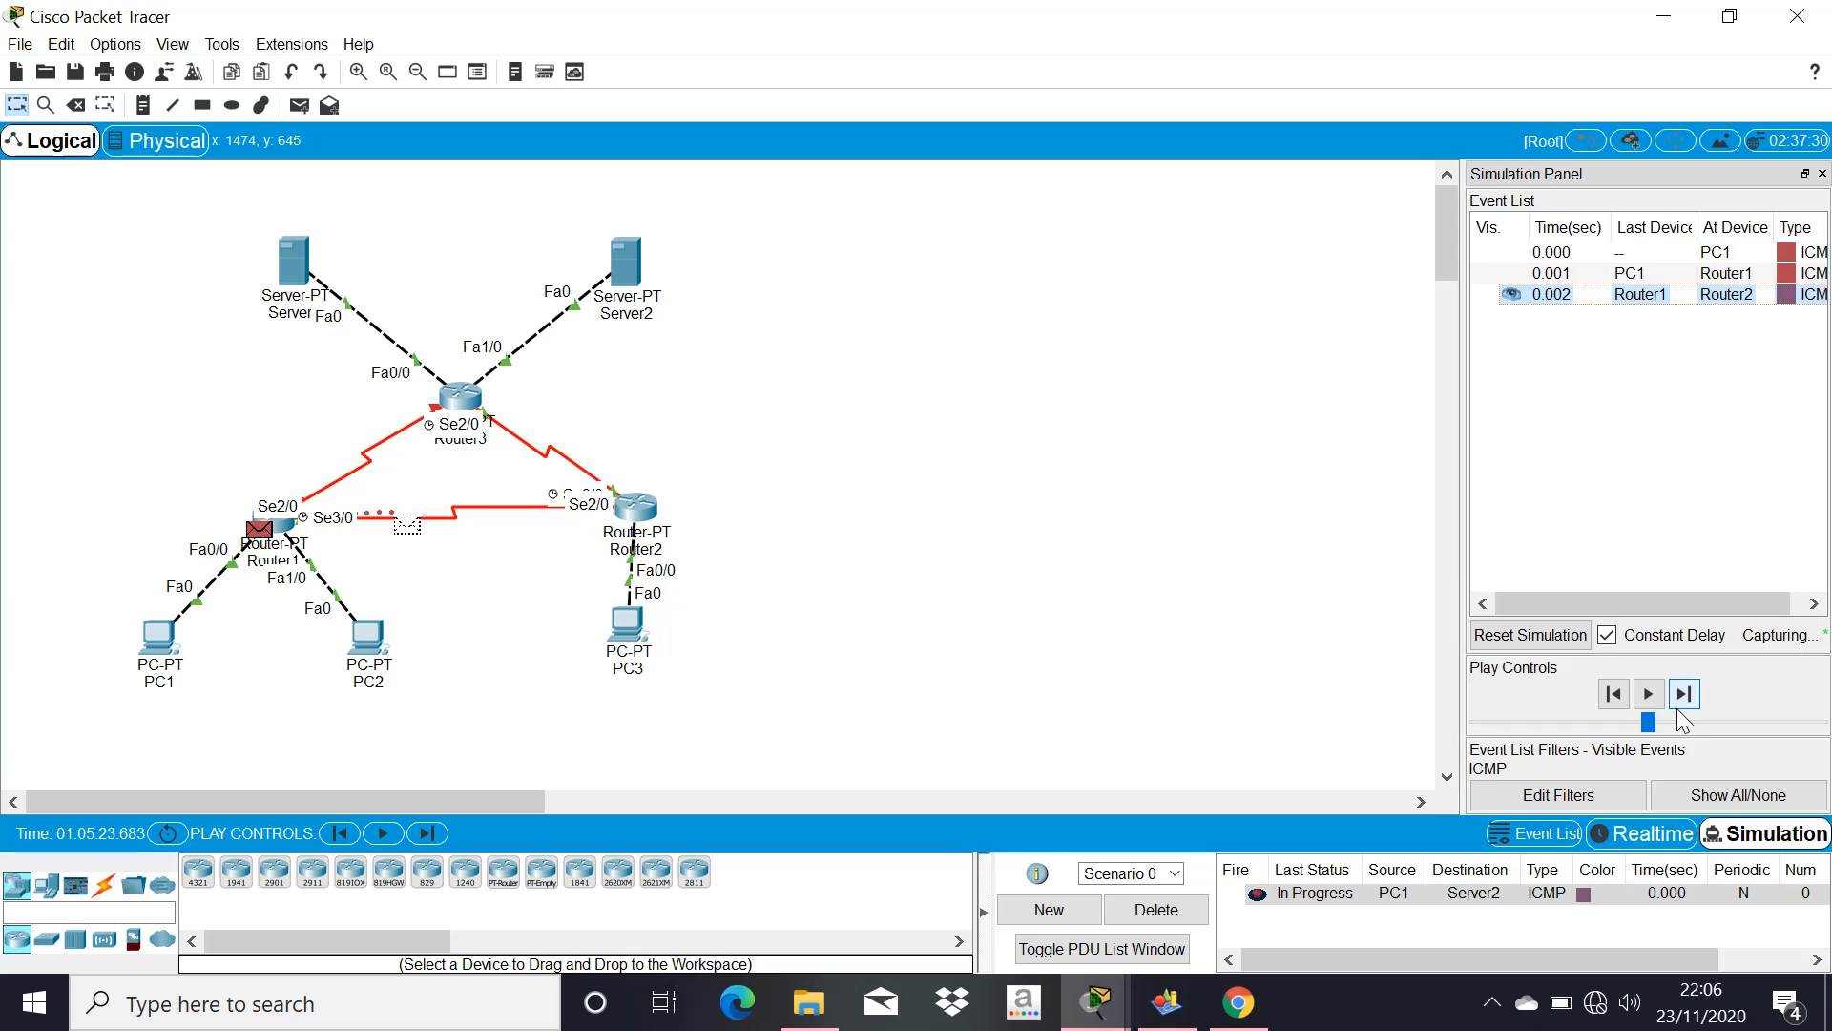
left_click(1679, 707)
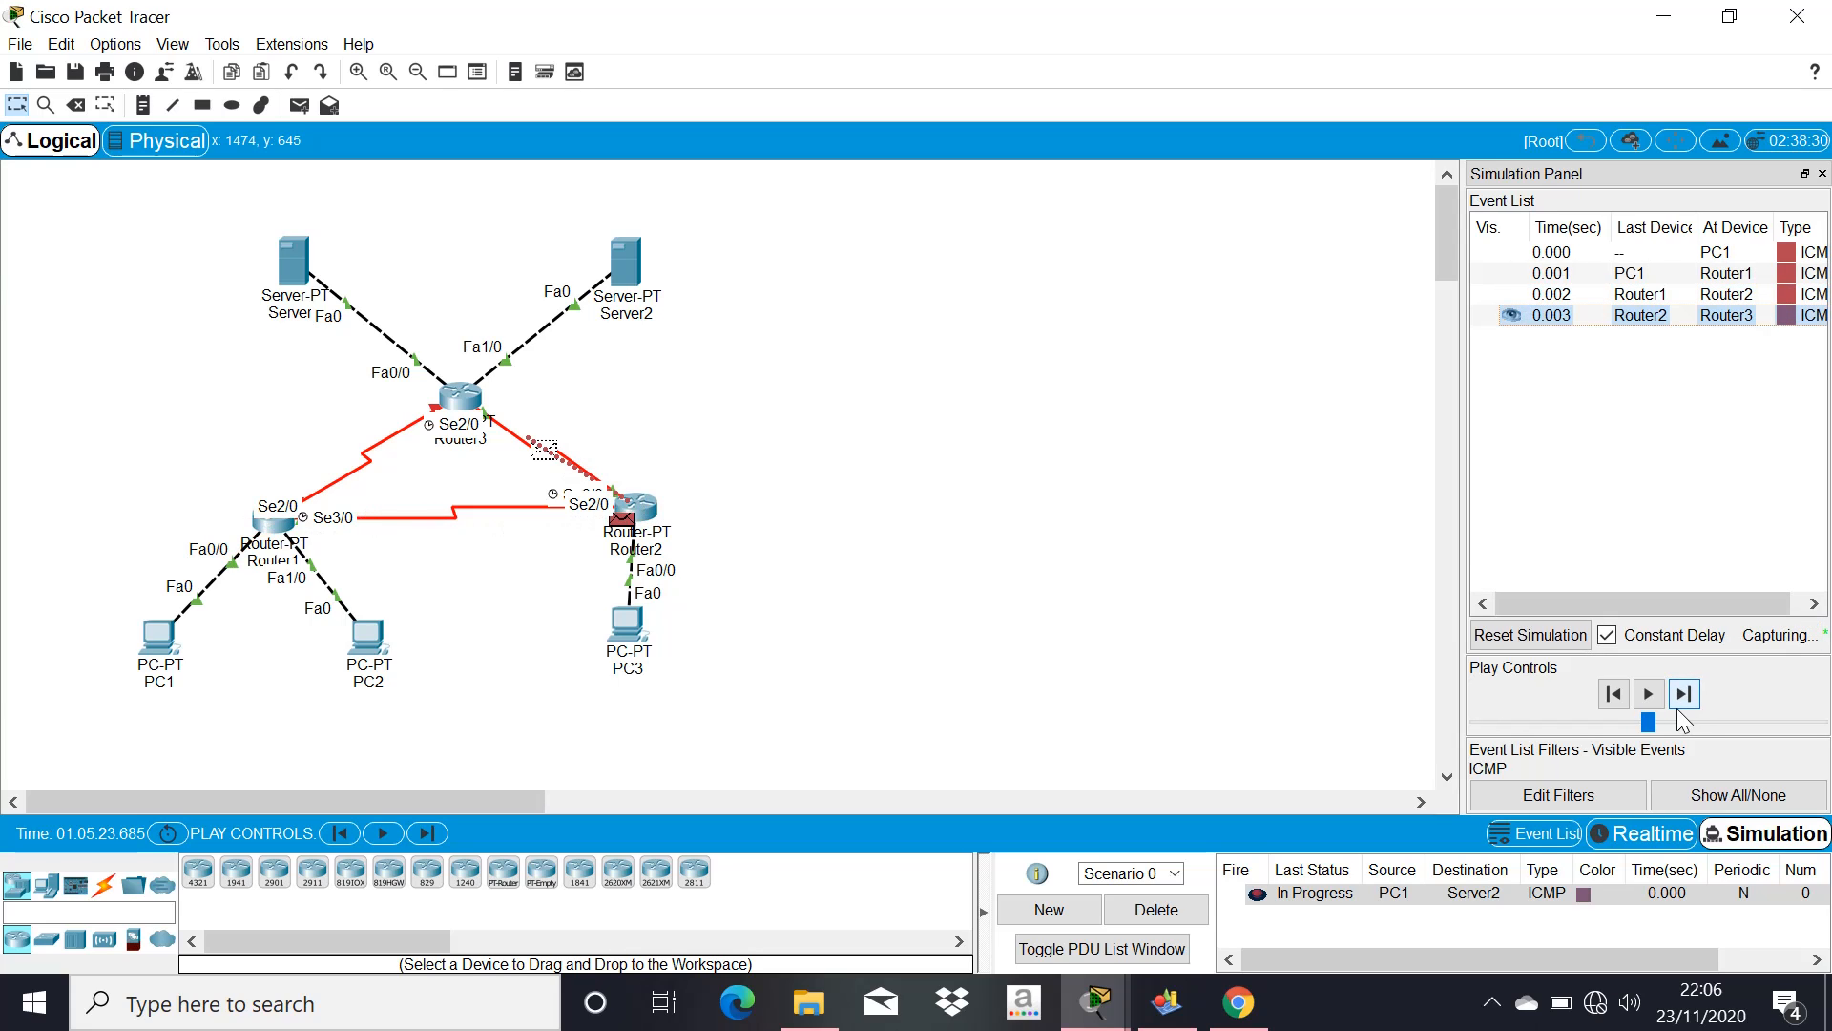
left_click(1678, 708)
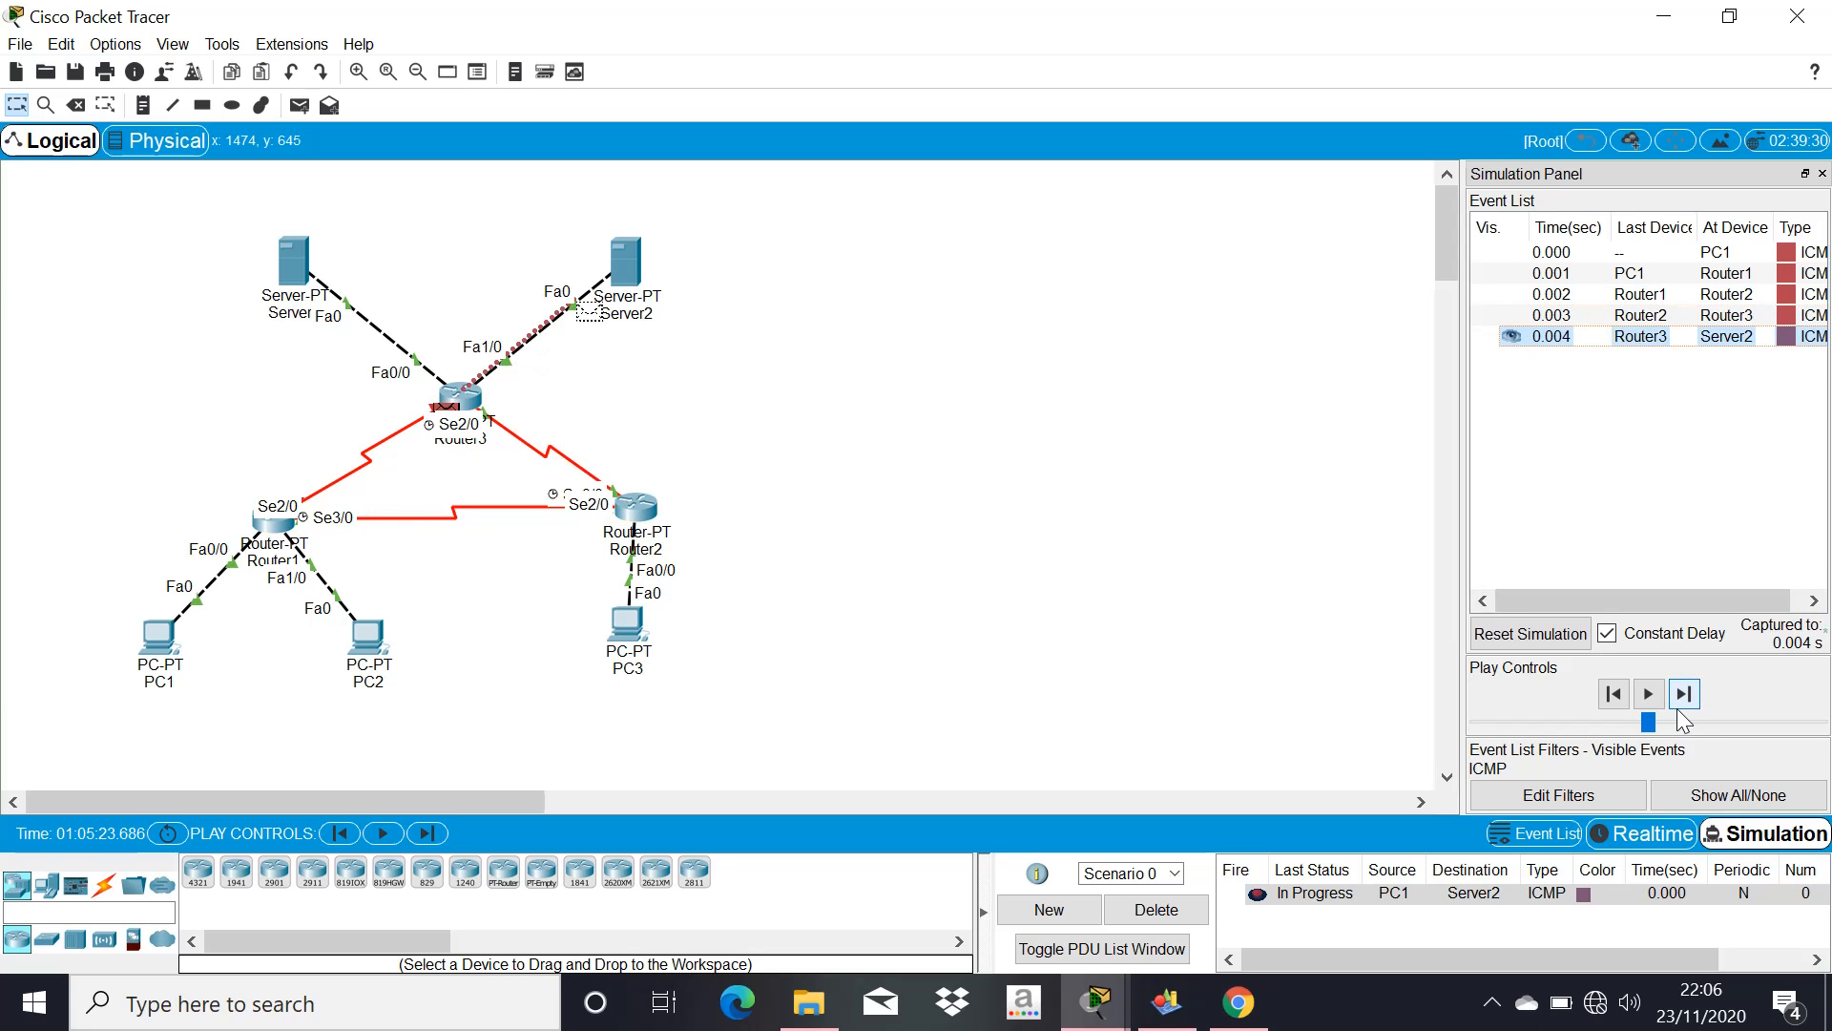
left_click(1679, 710)
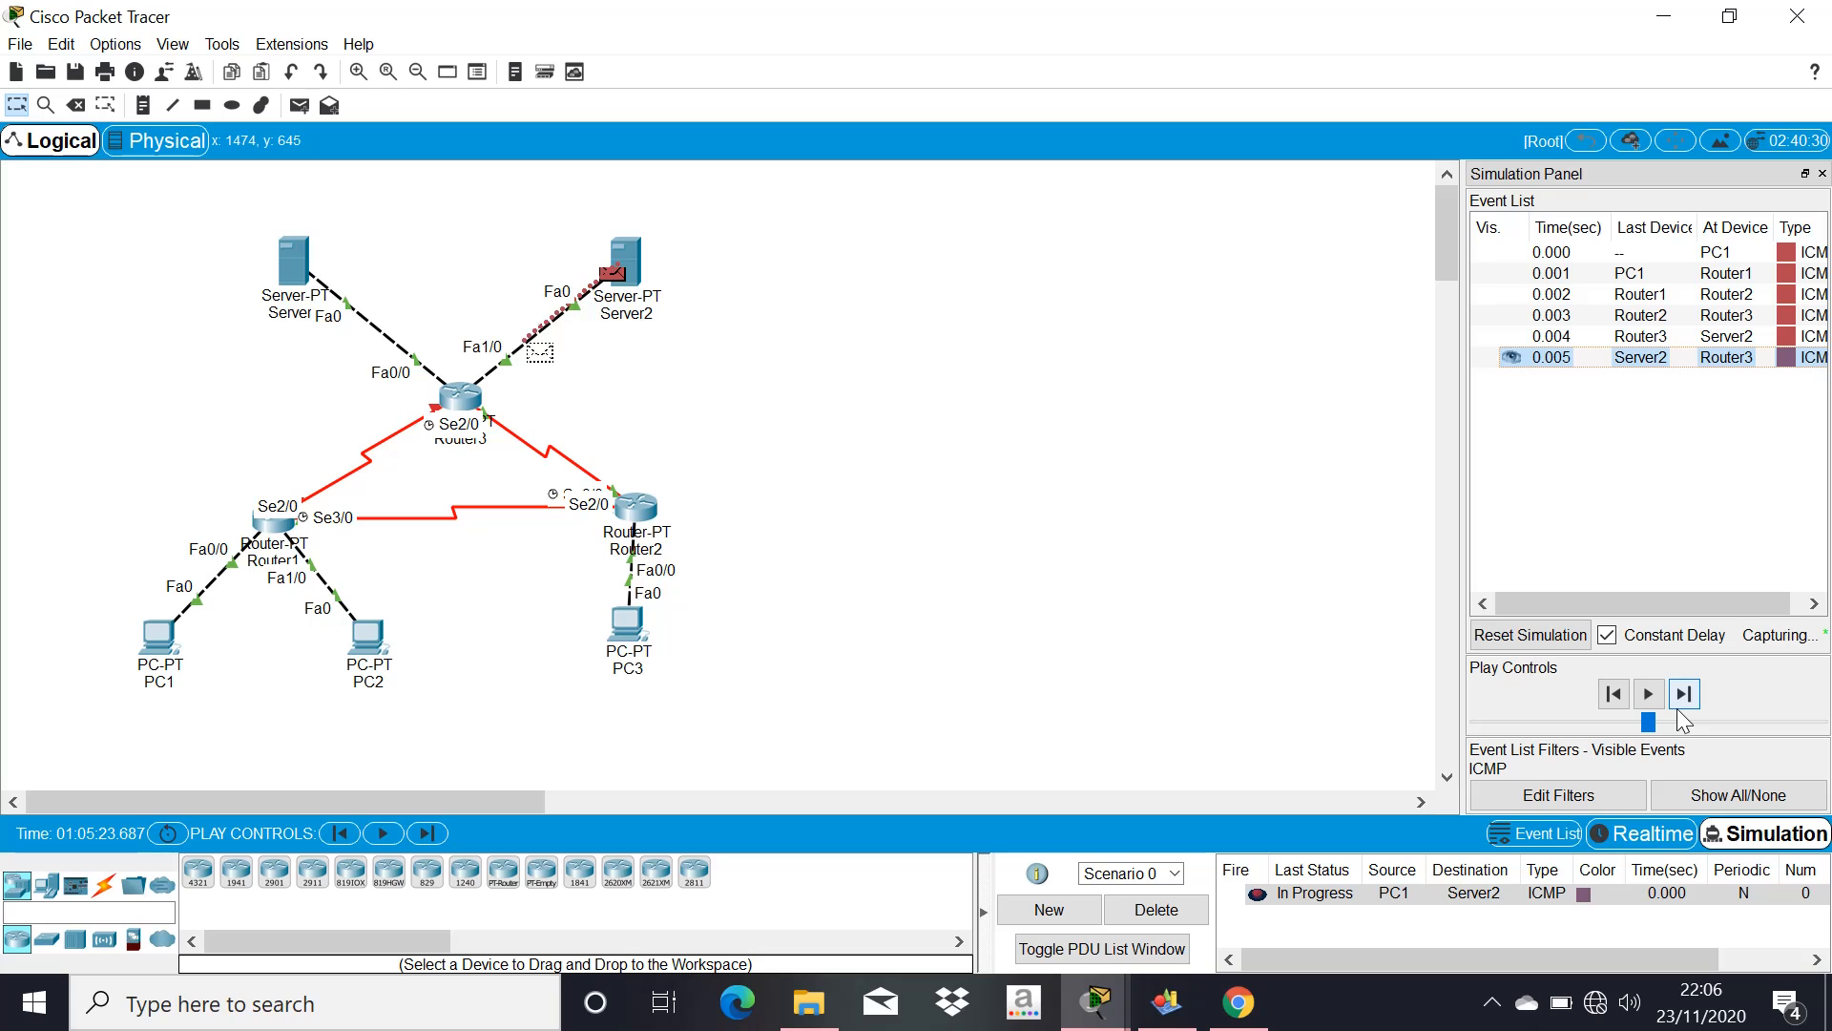
left_click(1679, 710)
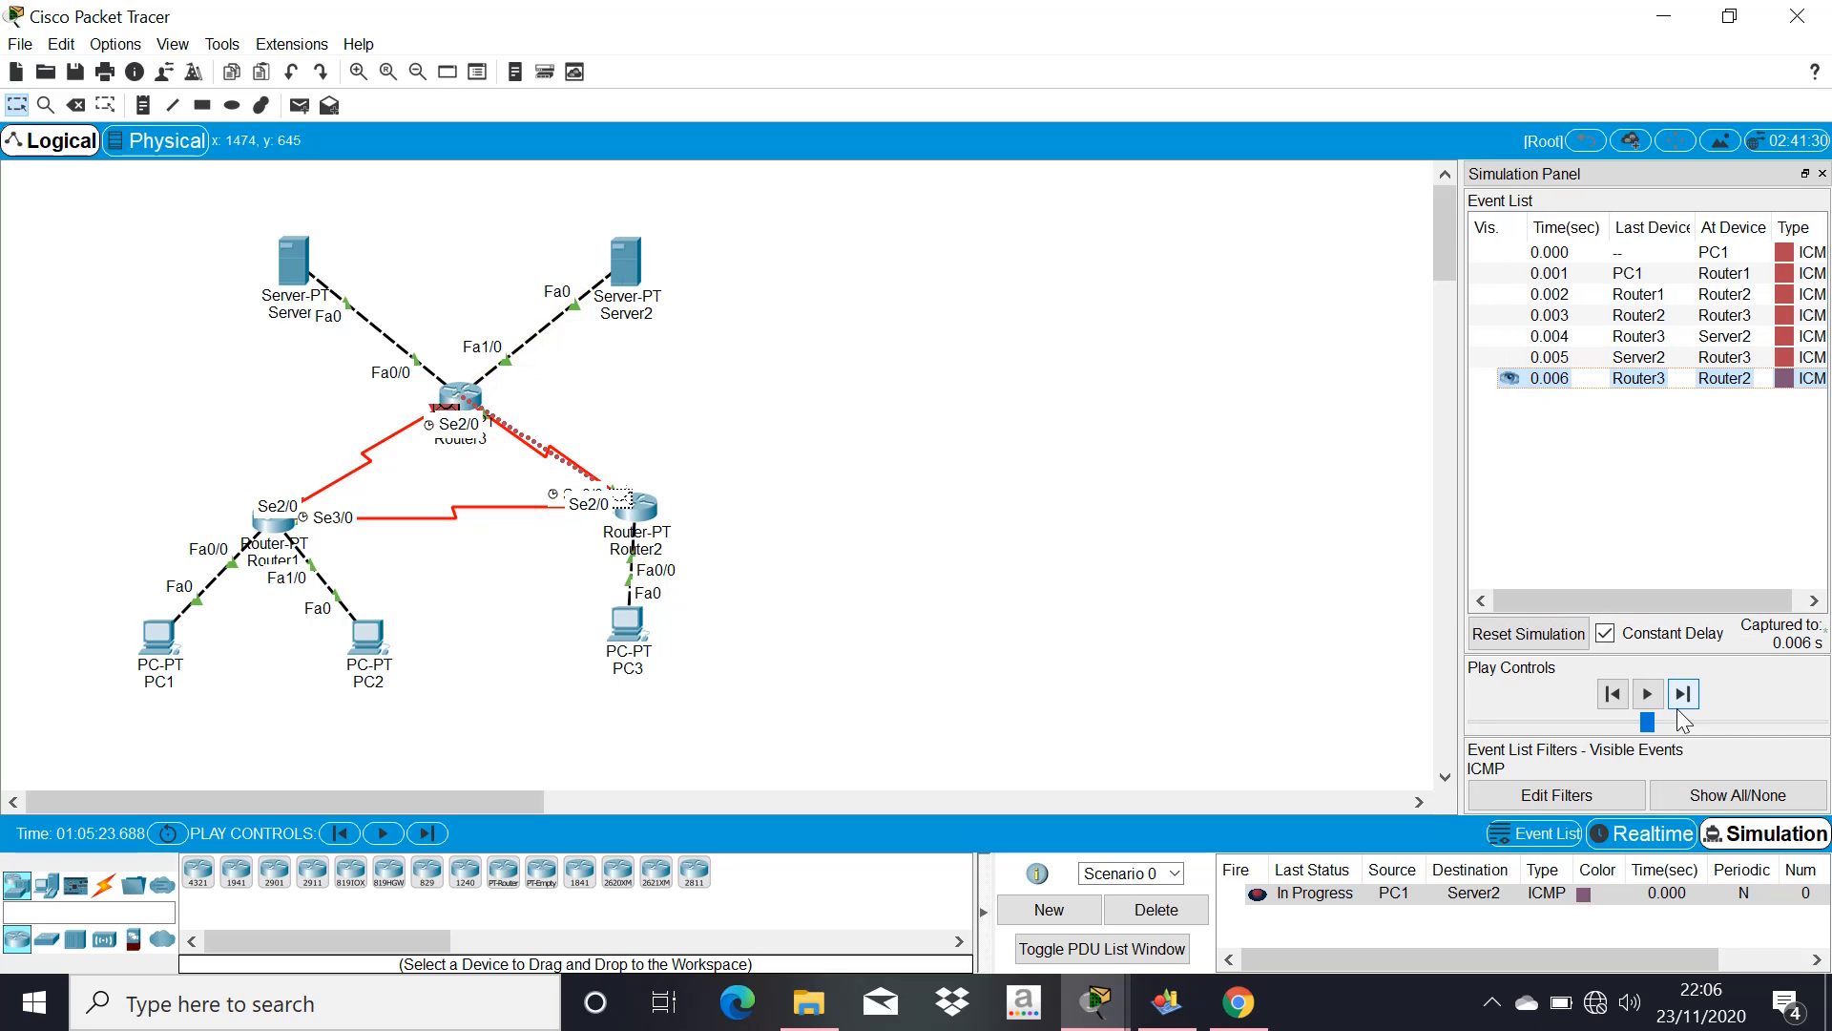
left_click(1679, 710)
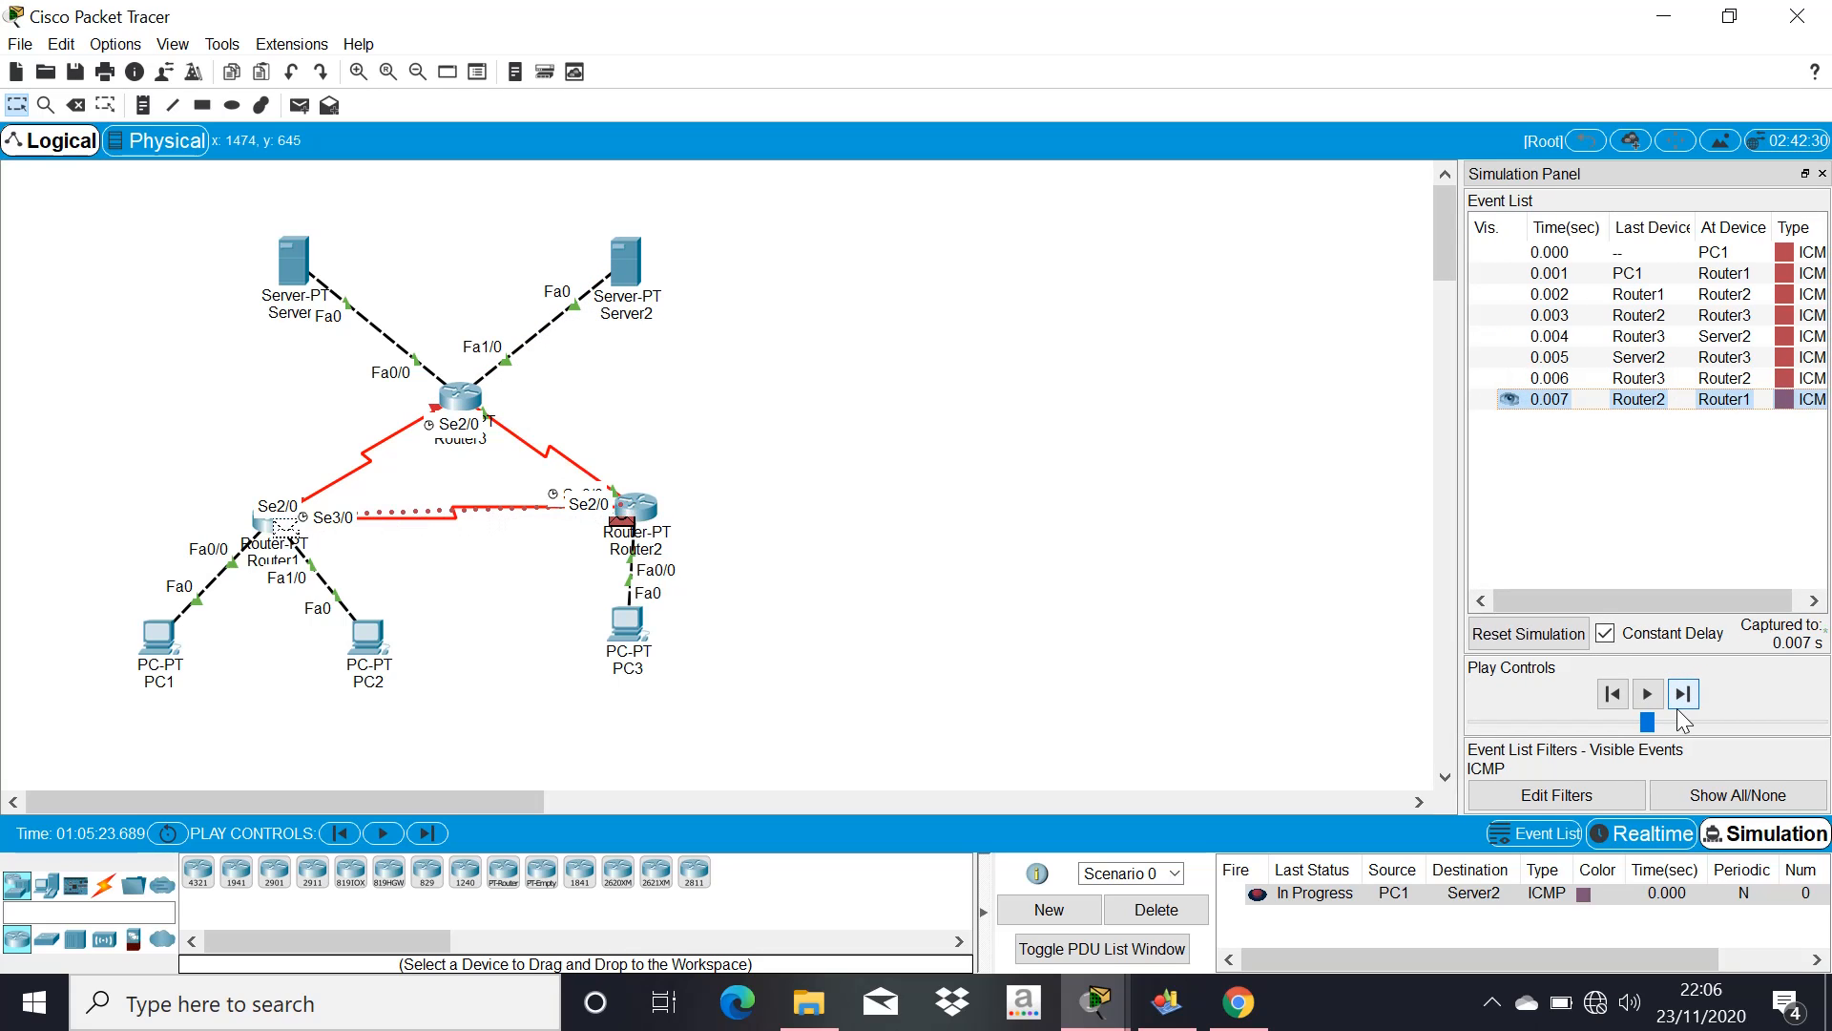
left_click(1678, 710)
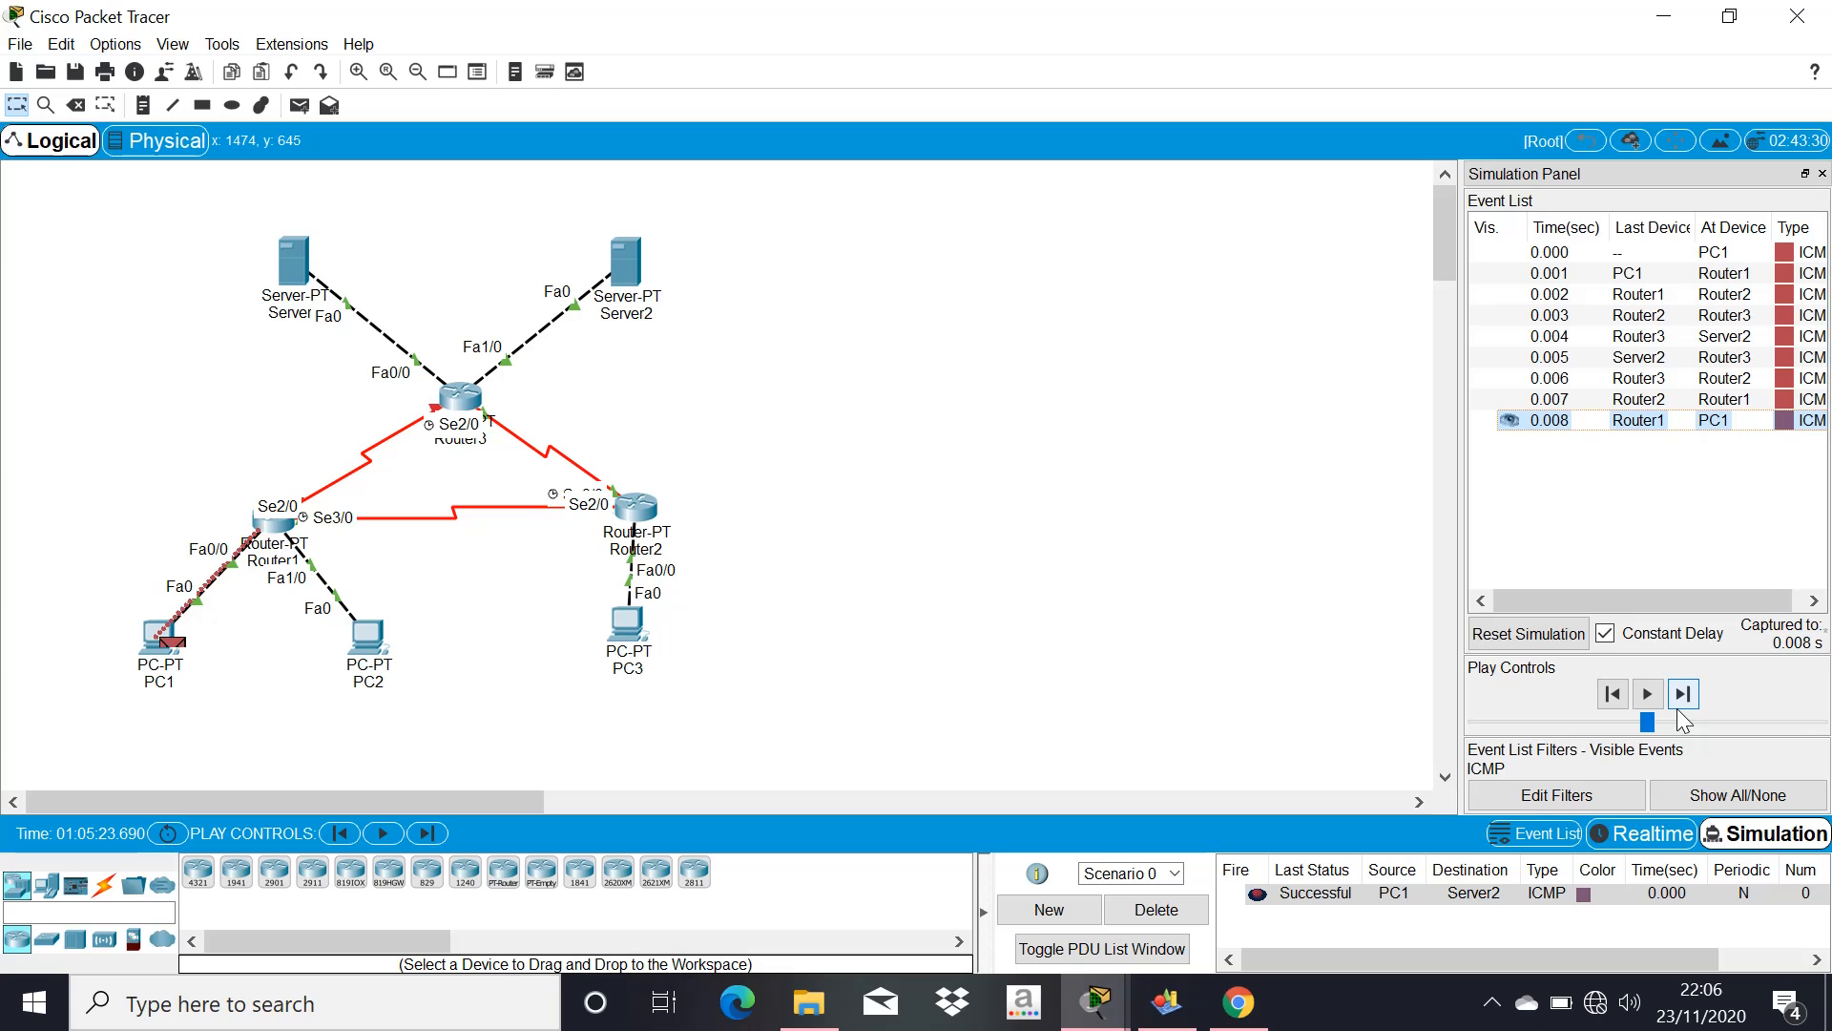